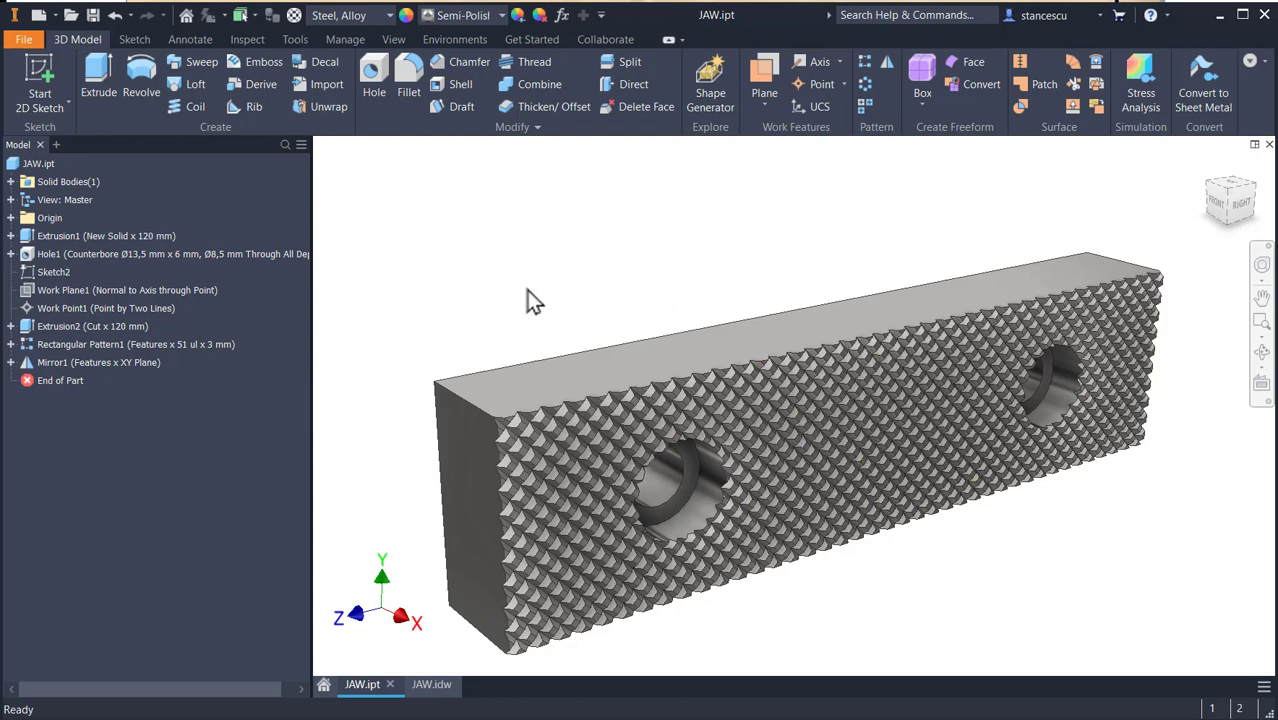
Create a new part file from a part template.
click(34, 15)
double_click(487, 178)
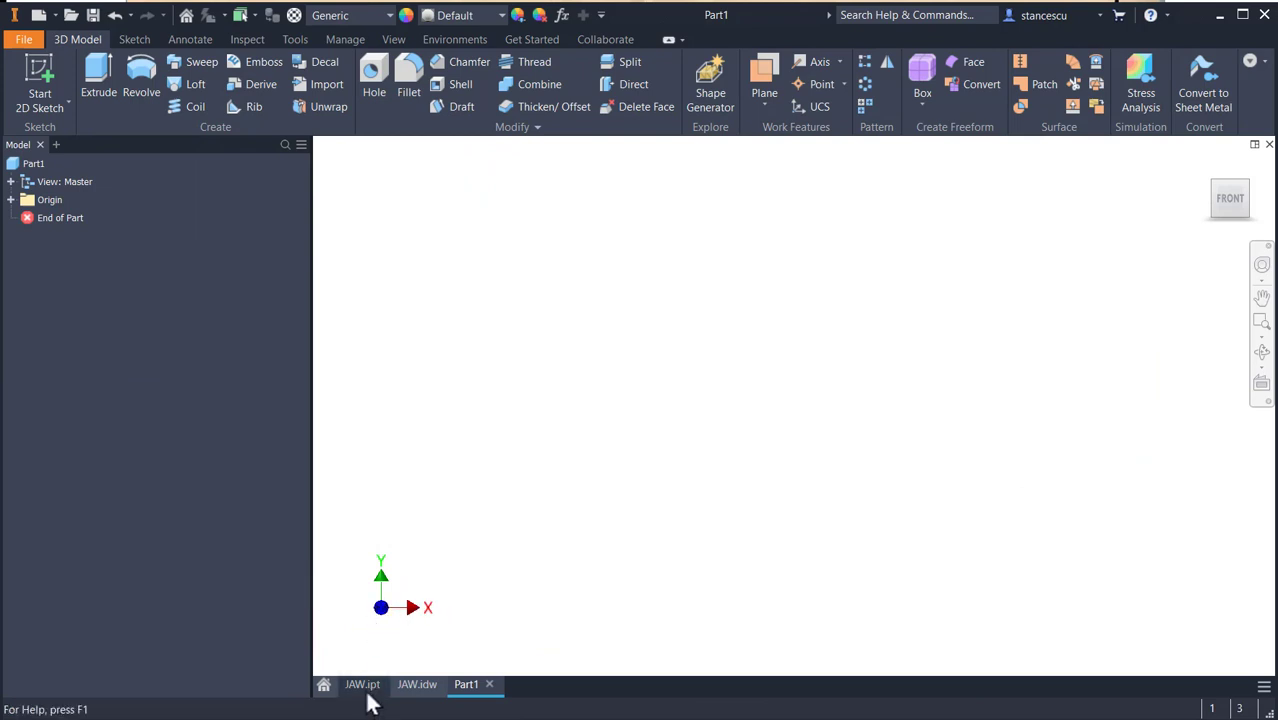
Examine the JAW.idw drawing, including detail B, section C and the overall dimensions of the jaw plate.
click(424, 688)
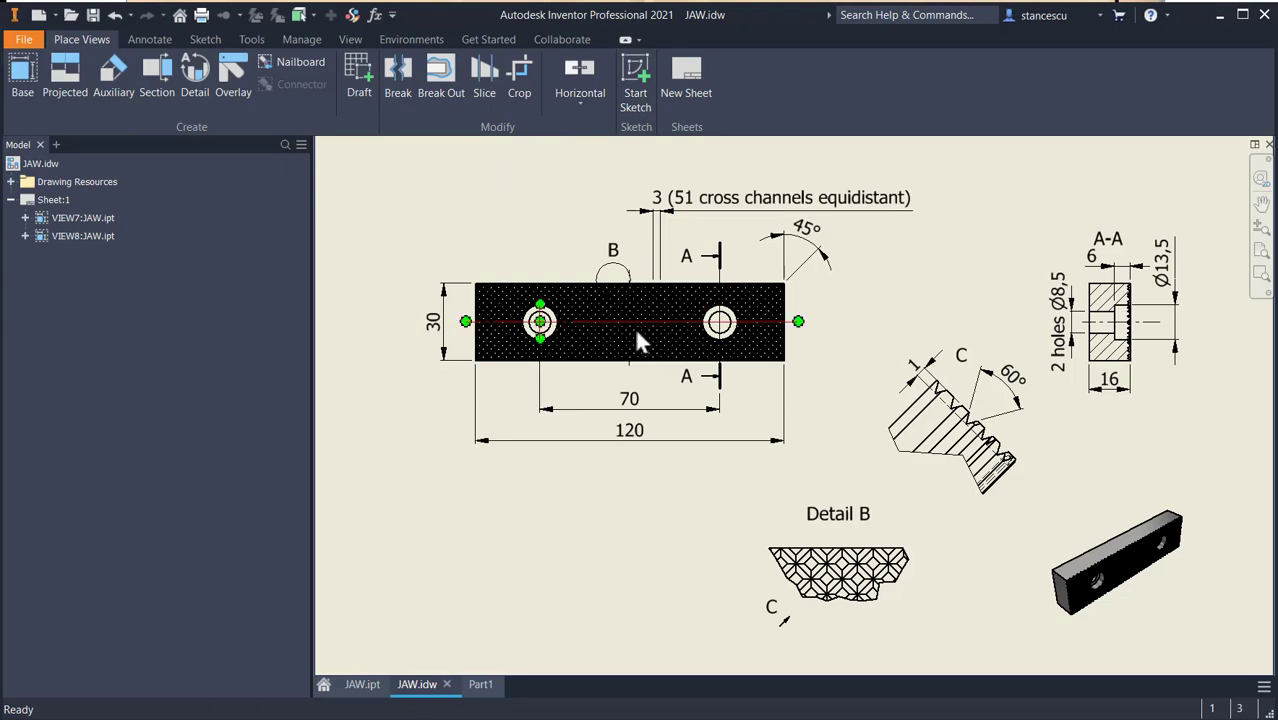
scroll(638, 338, up, 6)
middle_drag(949, 428, 475, 411)
mouse_move(981, 491)
middle_down()
mouse_move(605, 360)
mouse_move(532, 390)
middle_up()
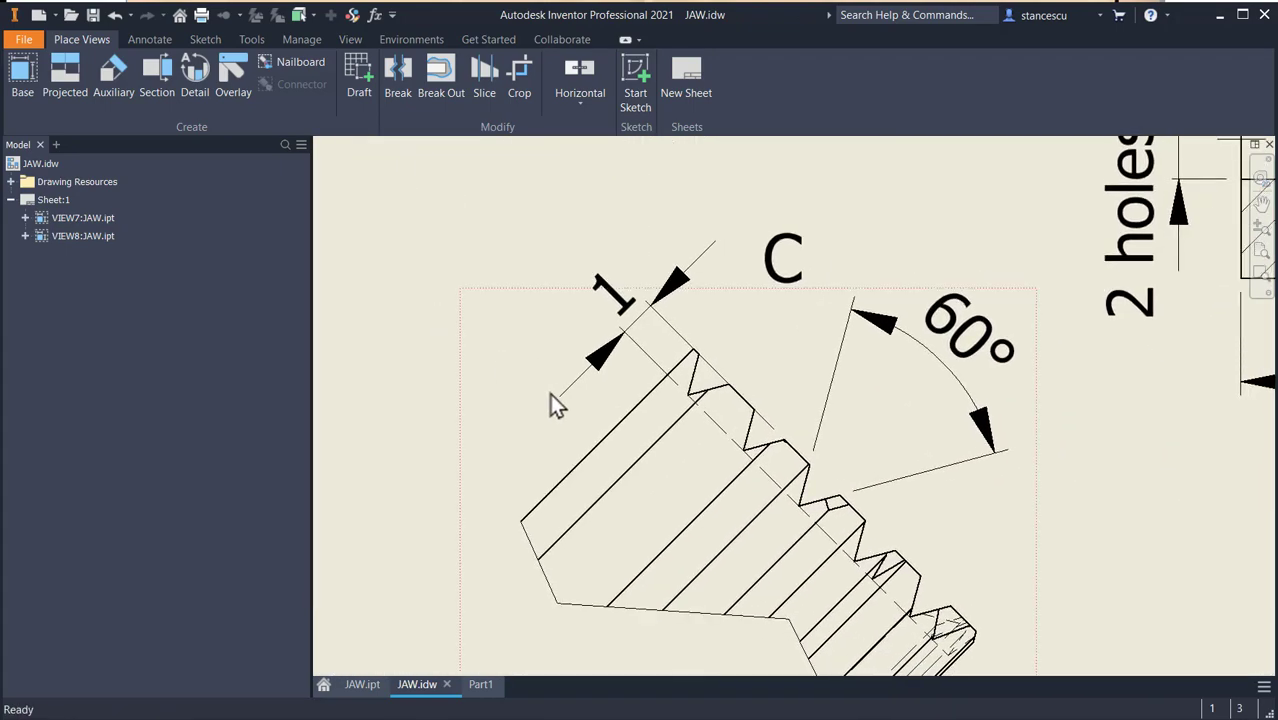
scroll(630, 413, down, 2)
mouse_move(914, 476)
middle_down()
mouse_move(656, 471)
mouse_move(779, 340)
mouse_move(822, 359)
mouse_move(1001, 343)
middle_up()
mouse_move(740, 450)
middle_down()
mouse_move(836, 408)
mouse_move(1004, 379)
middle_up()
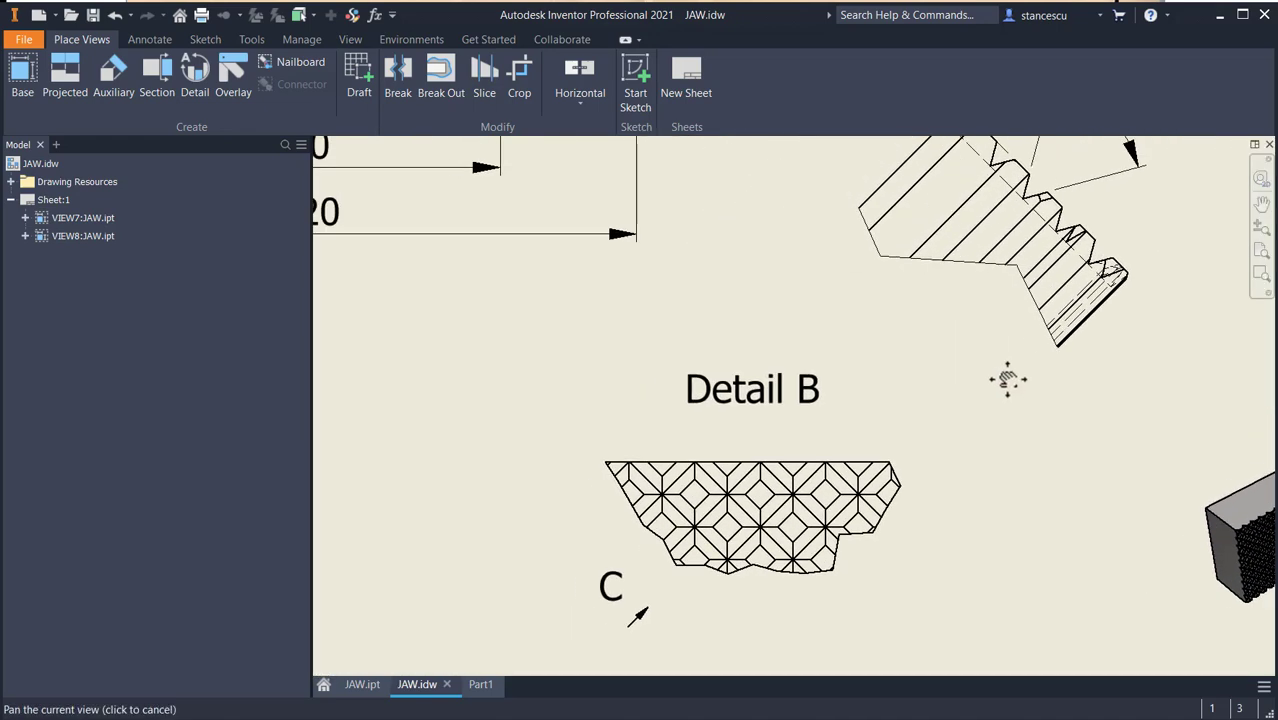
middle_drag(957, 420, 984, 456)
key(Escape)
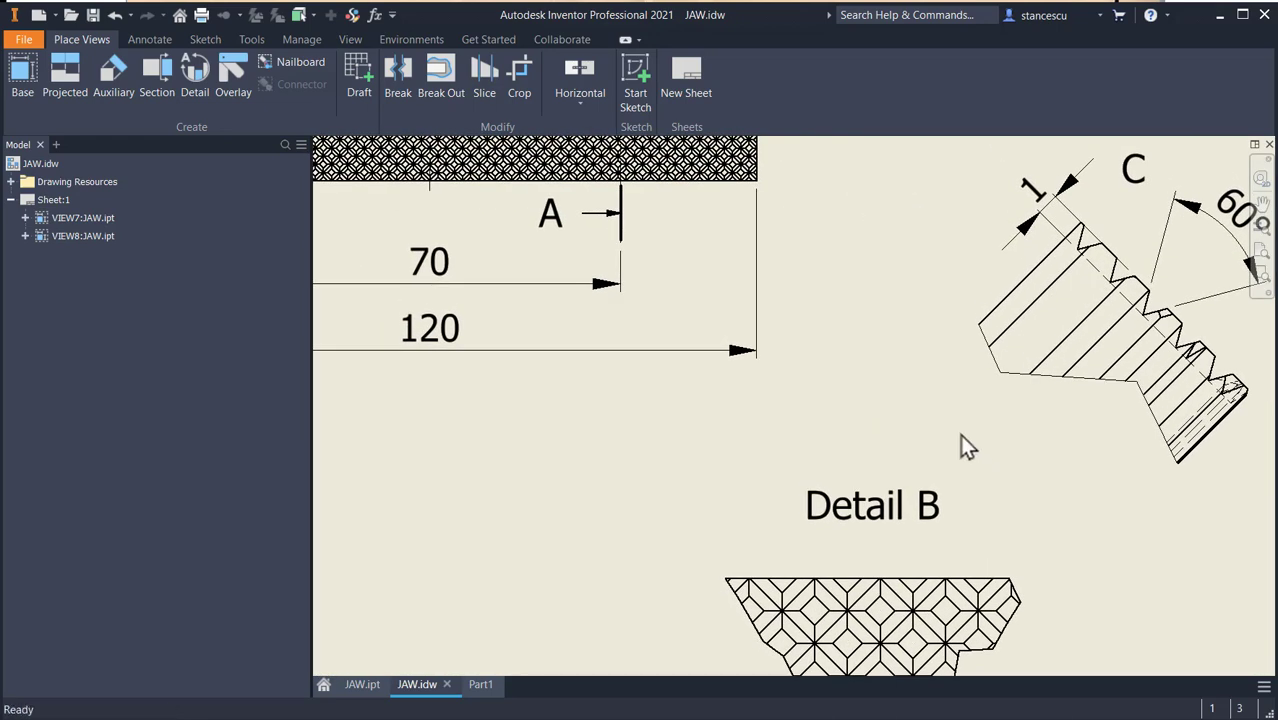
key(F6)
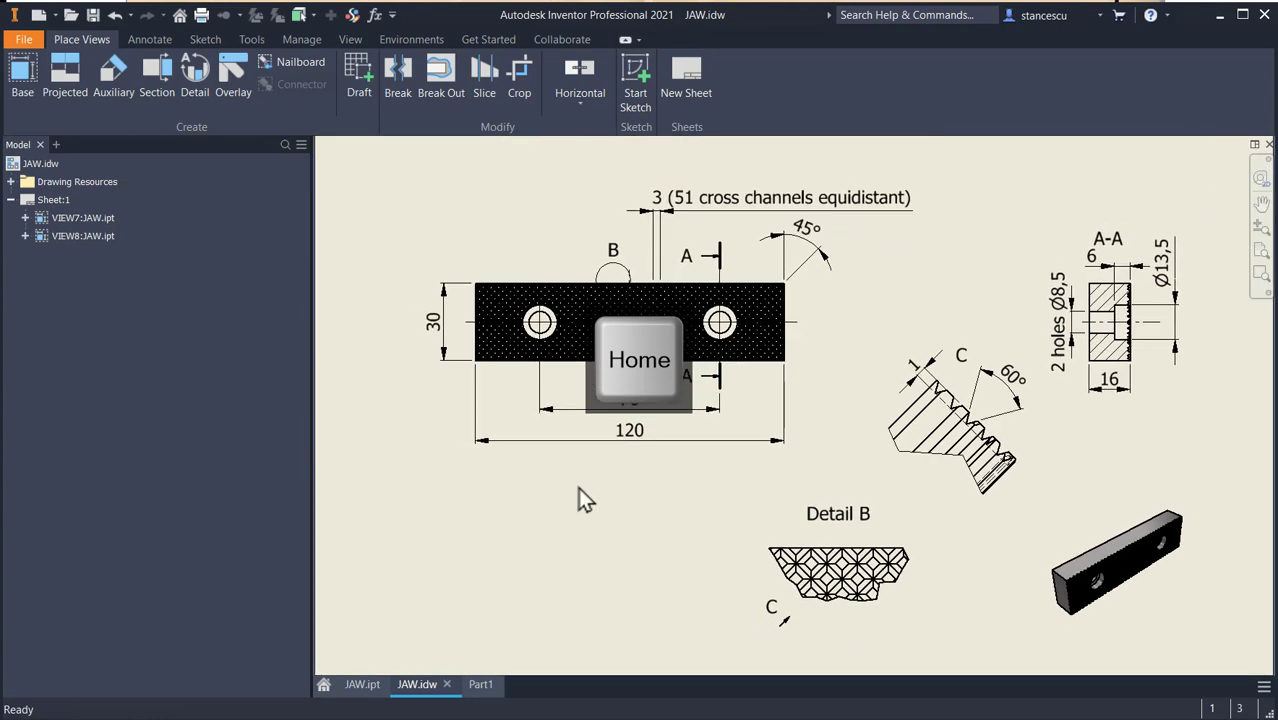
click(502, 439)
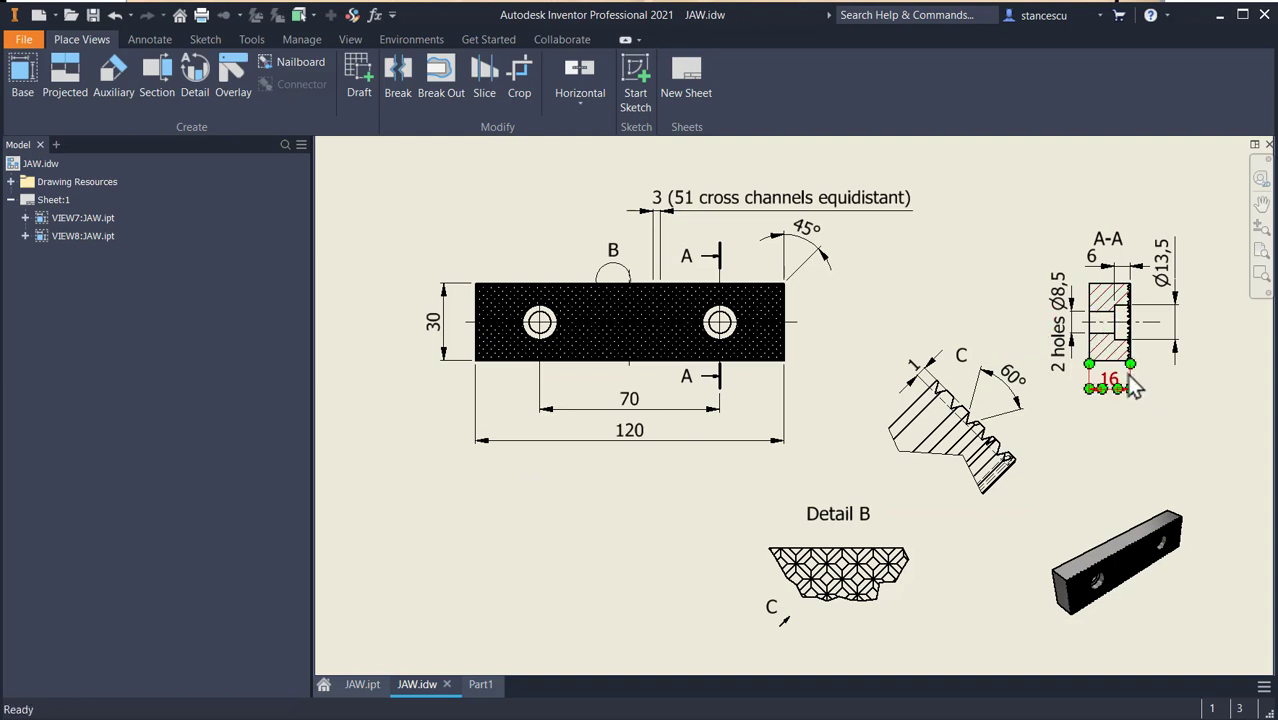
In Part1, sketch a 16 by 30 mm rectangle on the front (XY) plane with one corner at the origin, and finish the sketch.
click(482, 684)
click(20, 84)
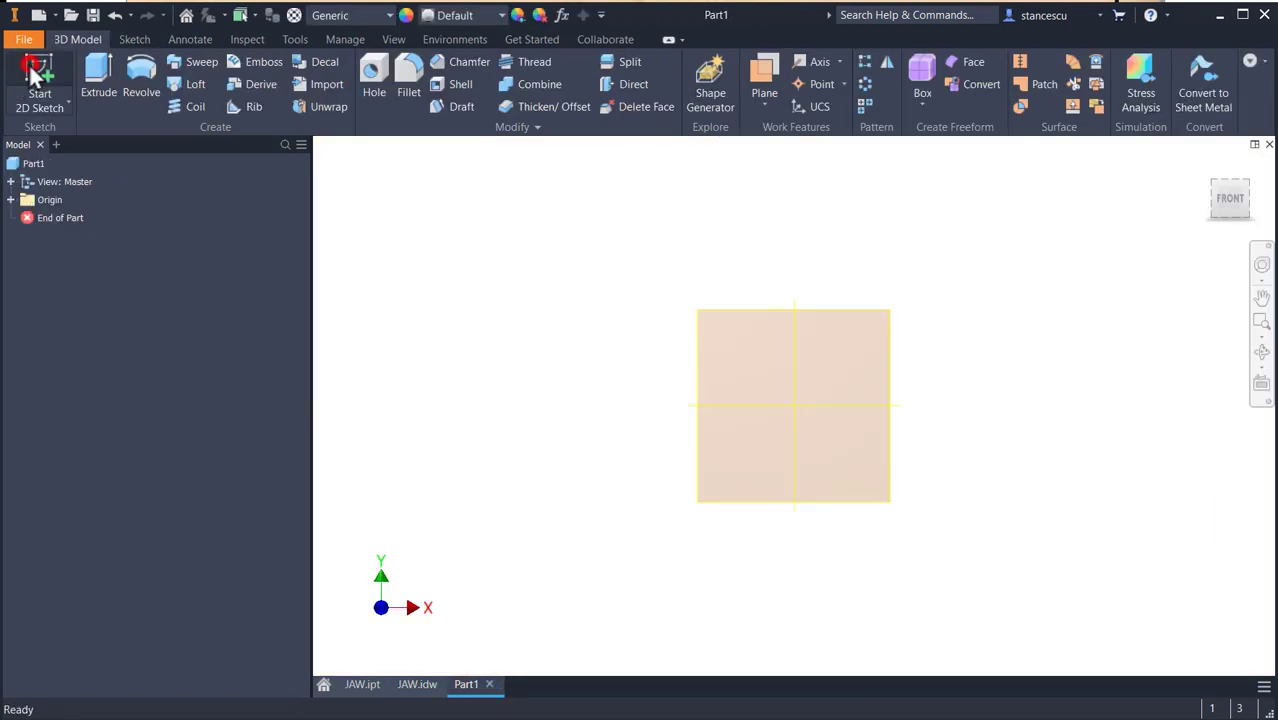
click(768, 248)
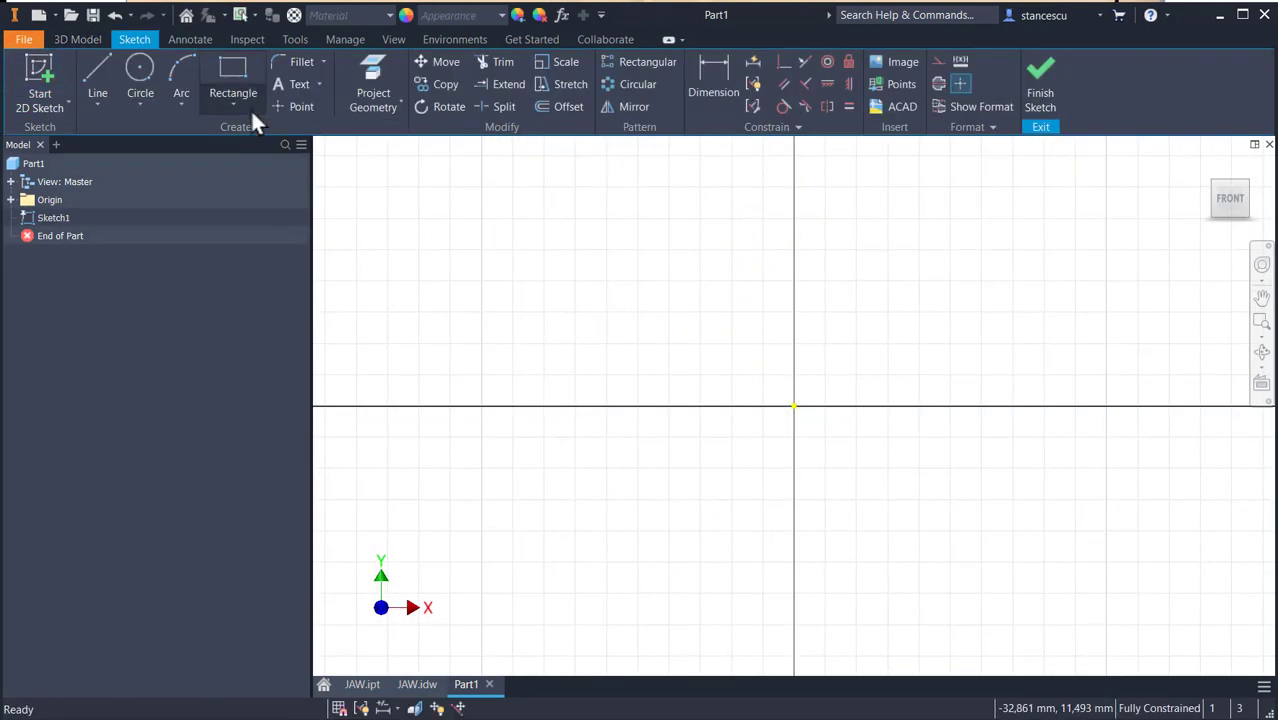
click(239, 69)
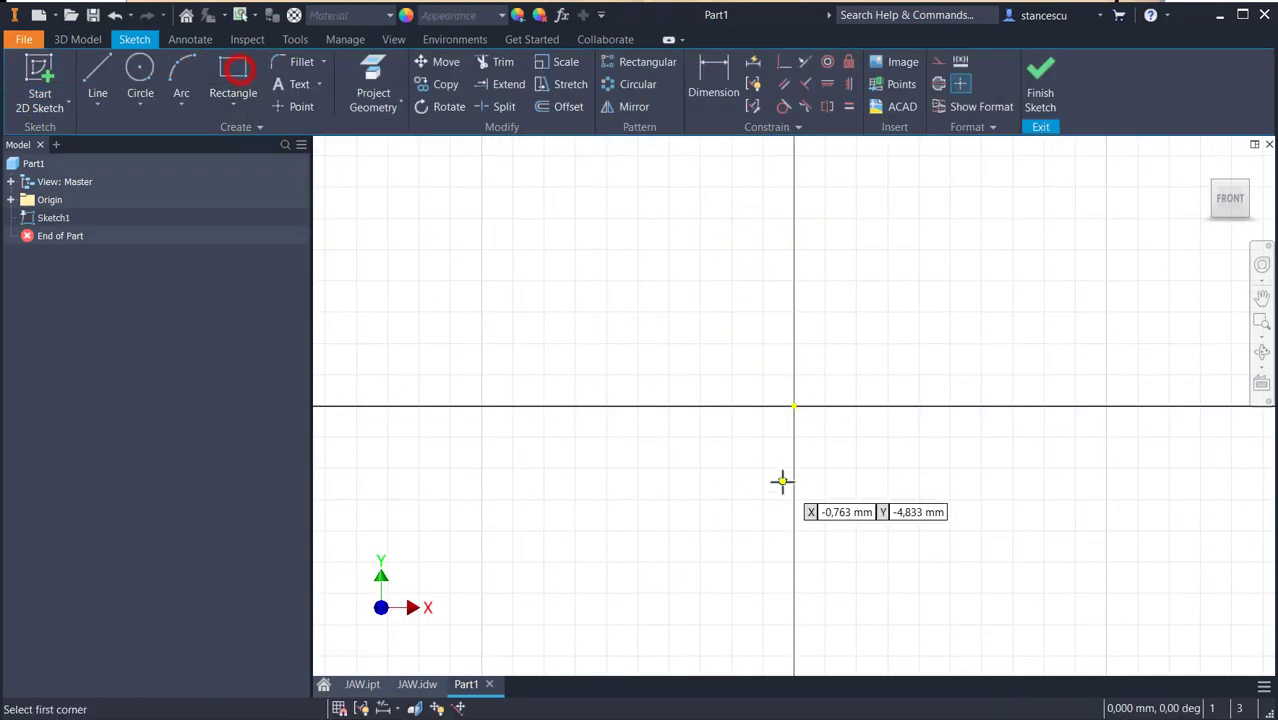
click(795, 404)
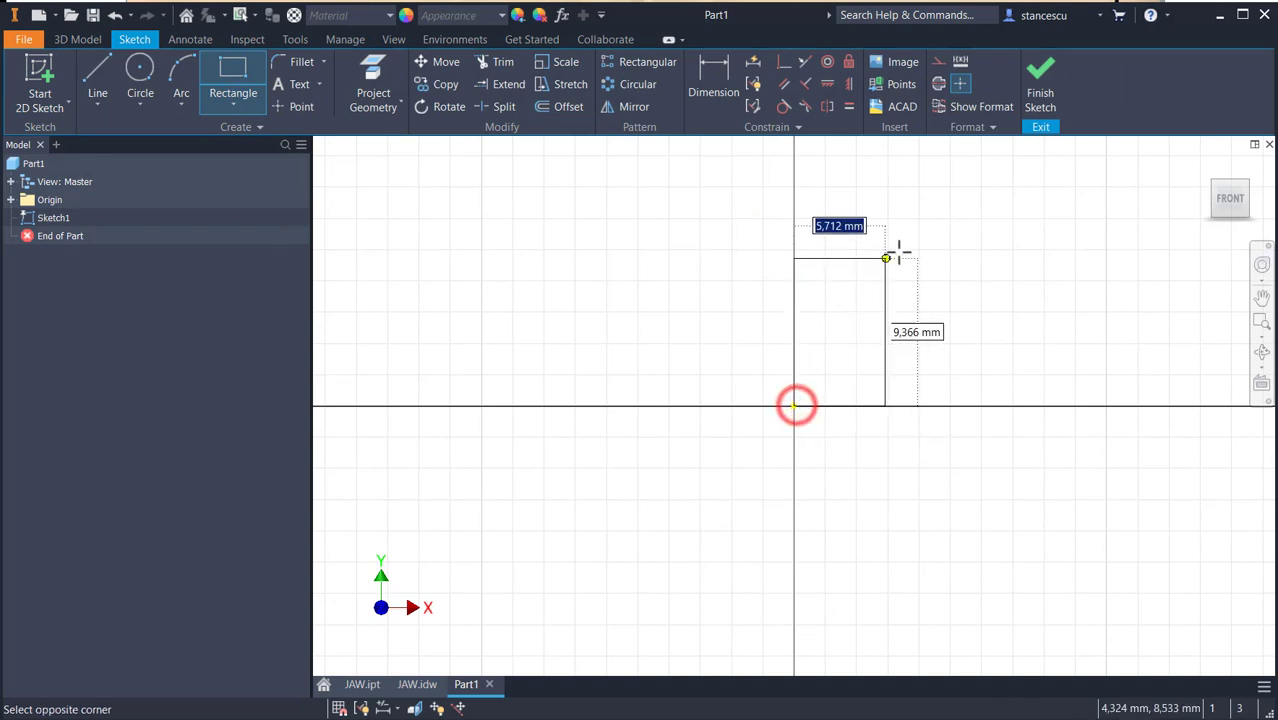
text(16)
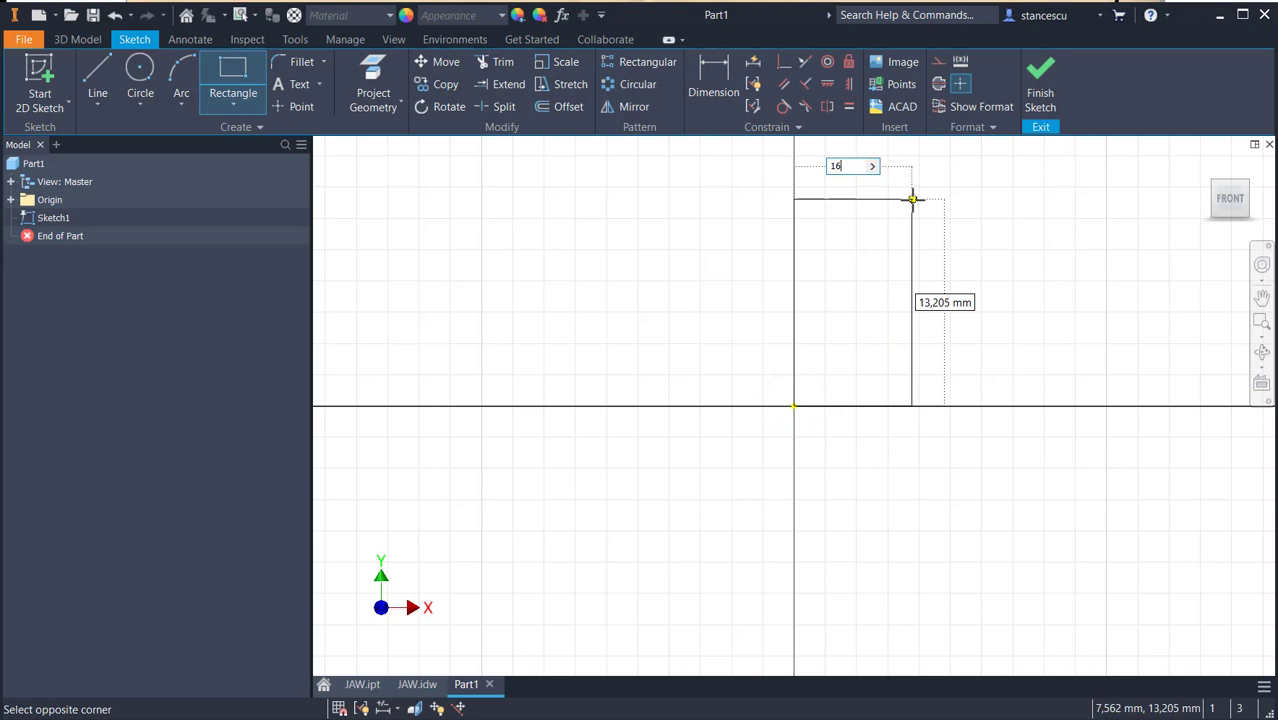
key(Tab)
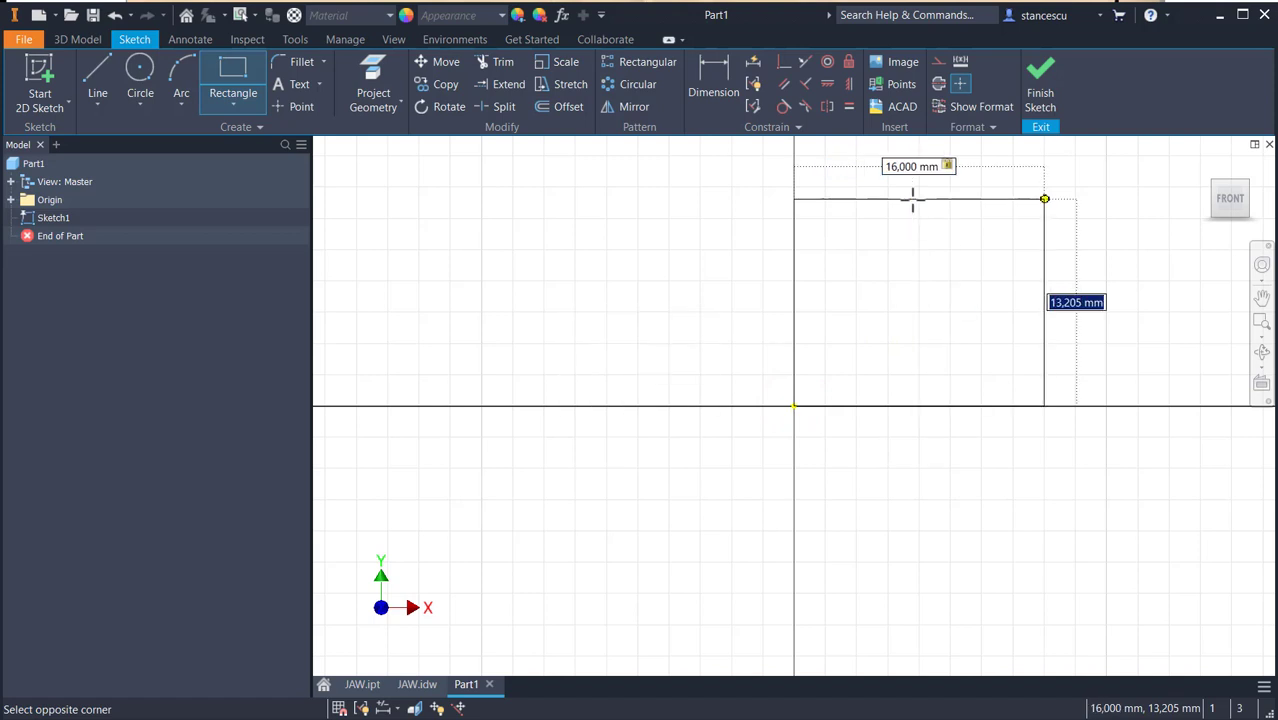
text(3)
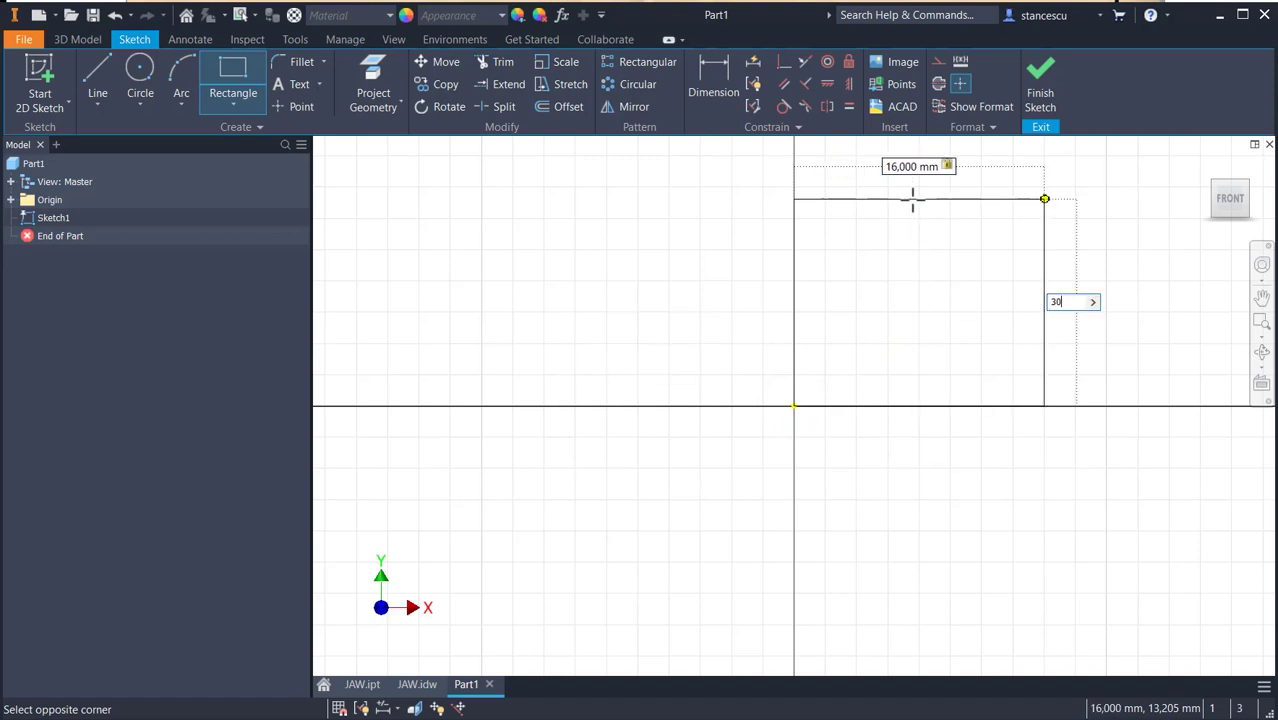
text(0)
key(Return)
click(1042, 92)
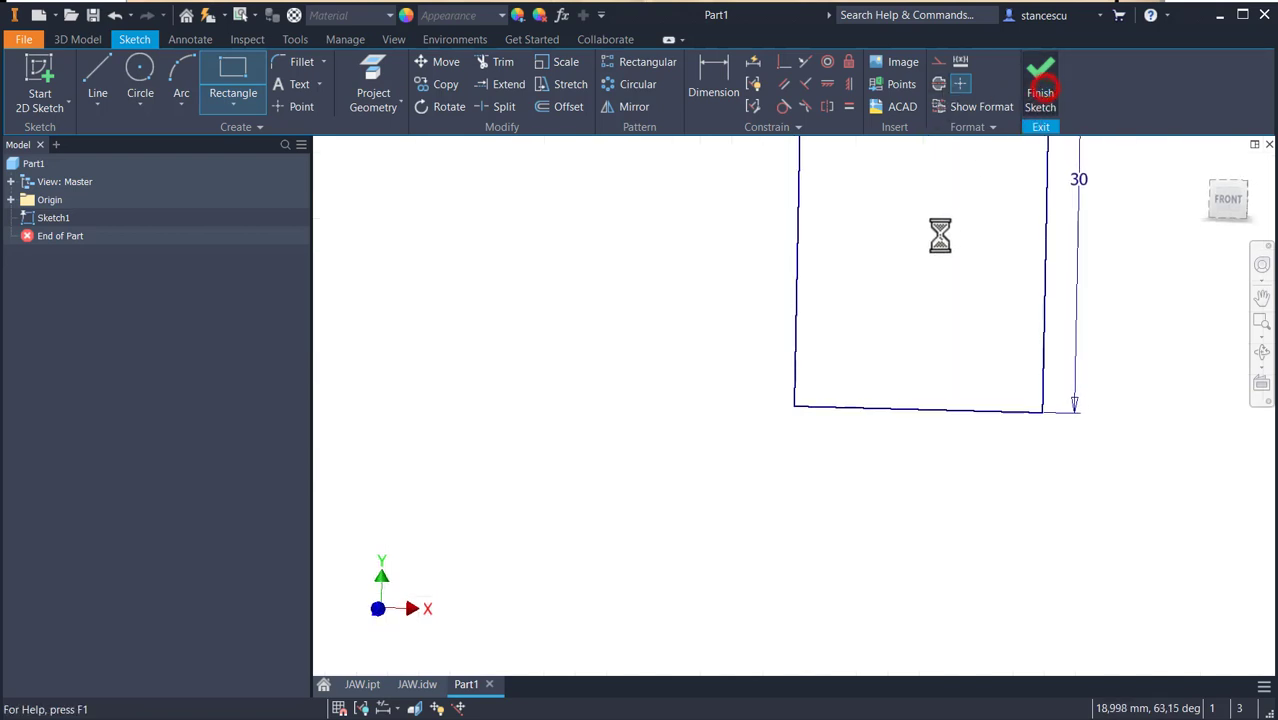
key(F6)
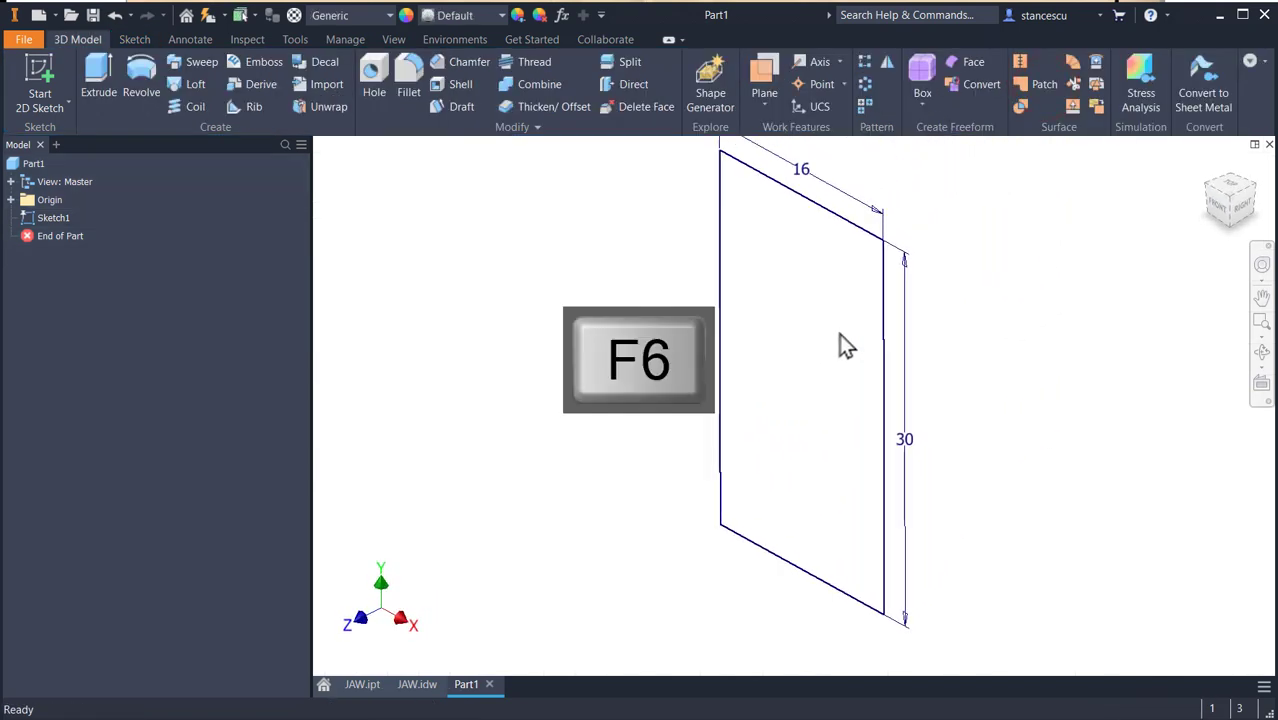
Extrude the rectangle symmetrically about its sketch plane to a total distance of 120 mm.
click(100, 76)
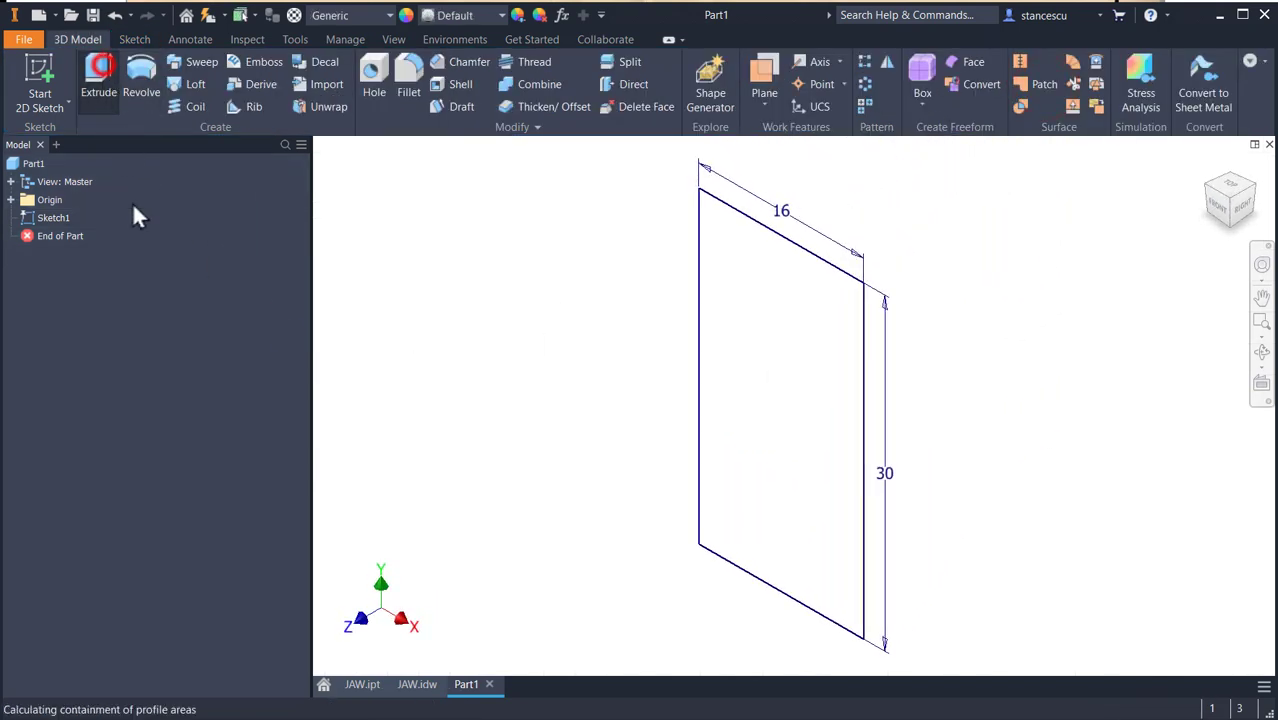
click(514, 246)
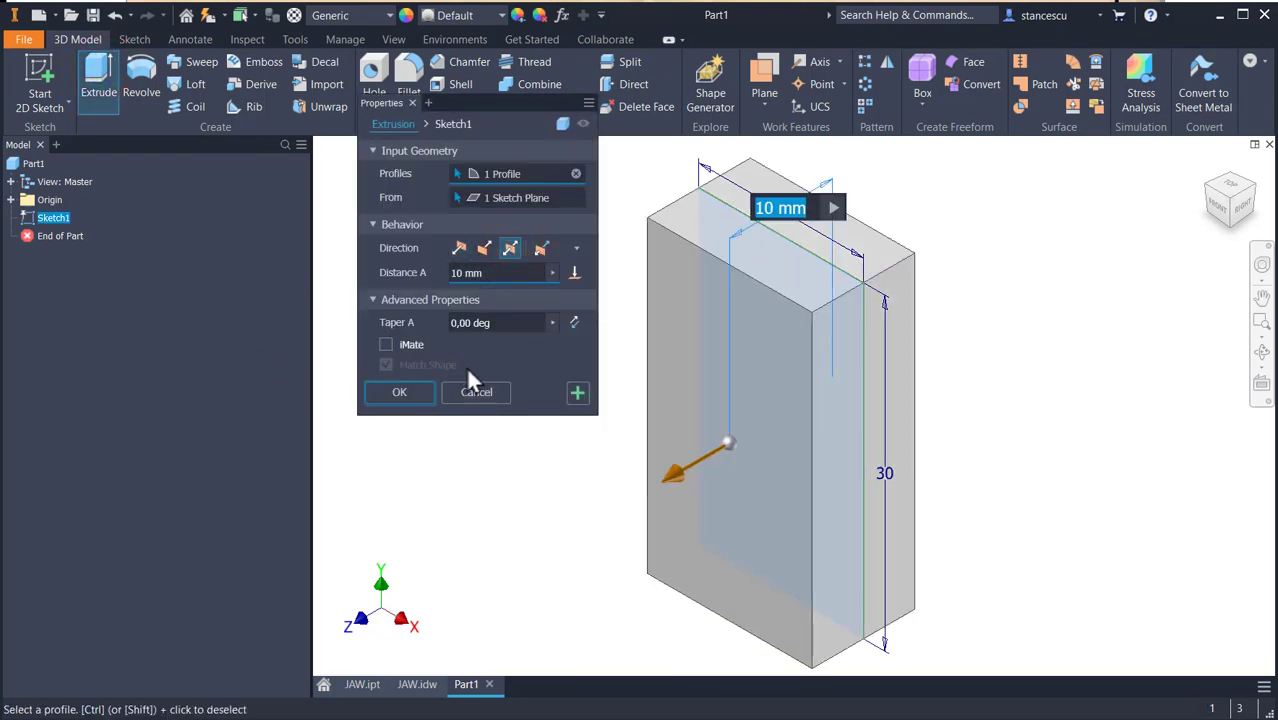
text(120)
key(Return)
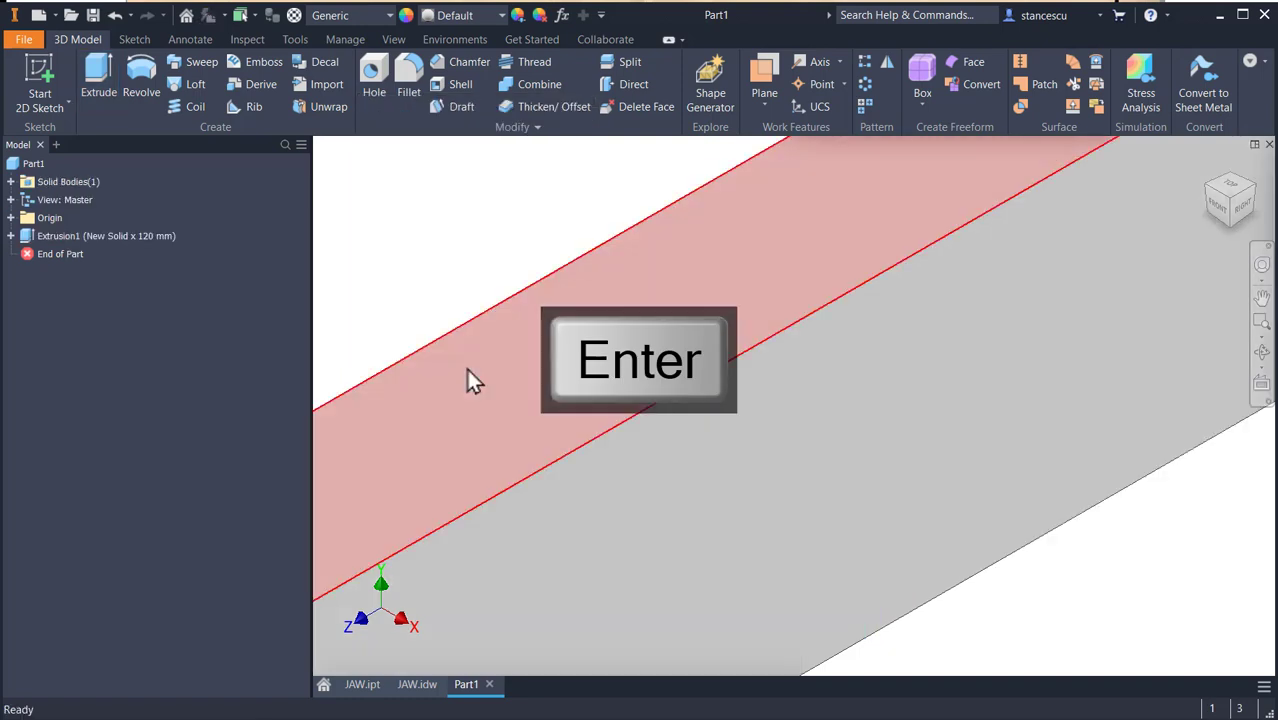
key(Home)
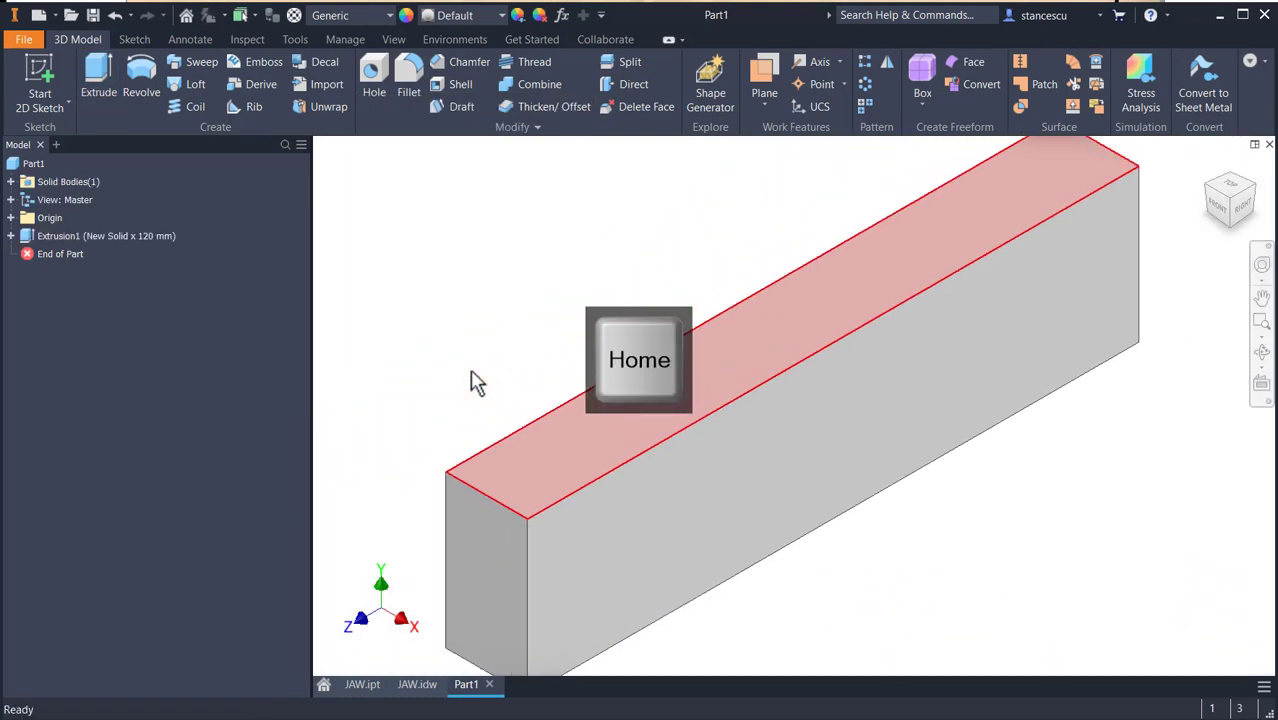
Assign the Steel, Alloy material to the part.
click(335, 17)
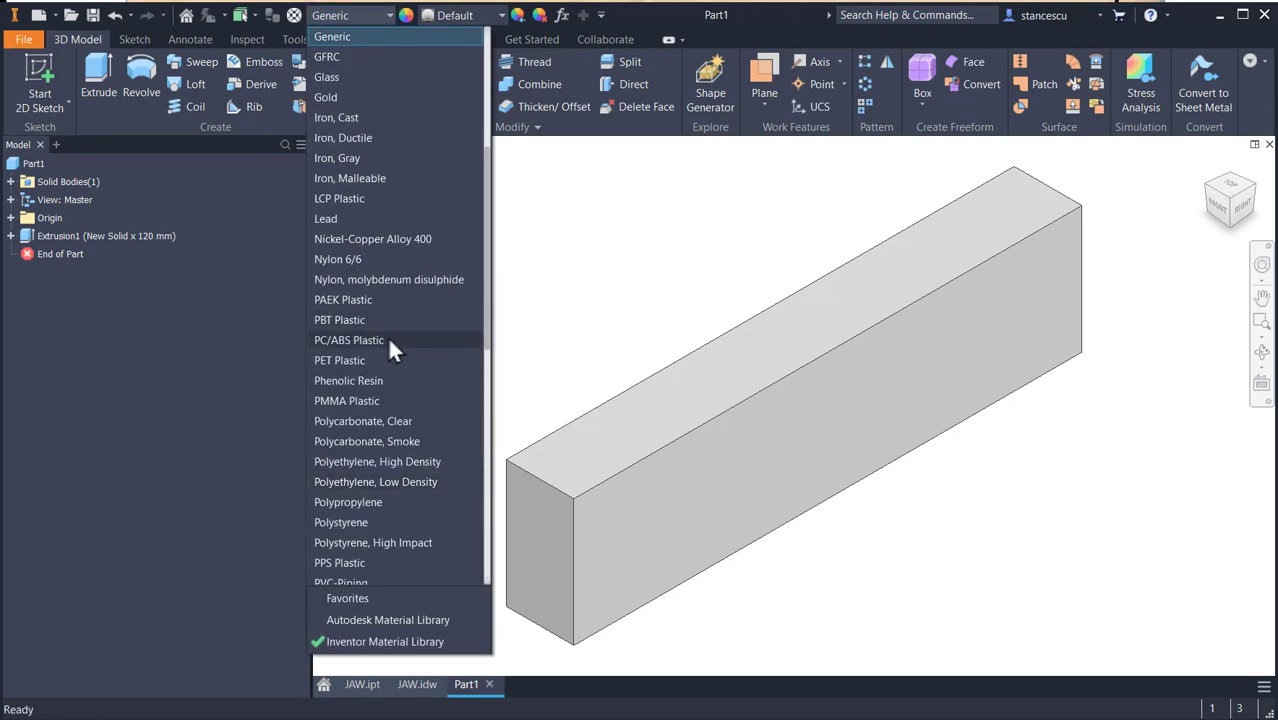
scroll(389, 345, down, 7)
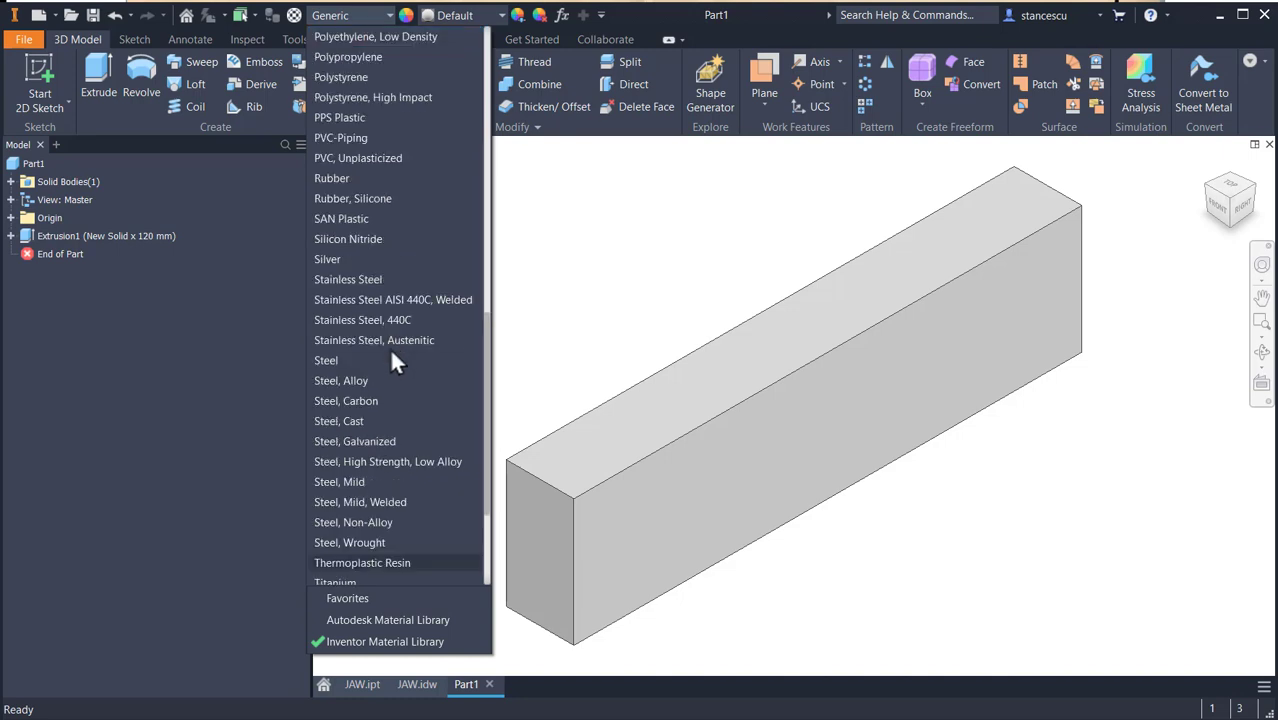
click(336, 381)
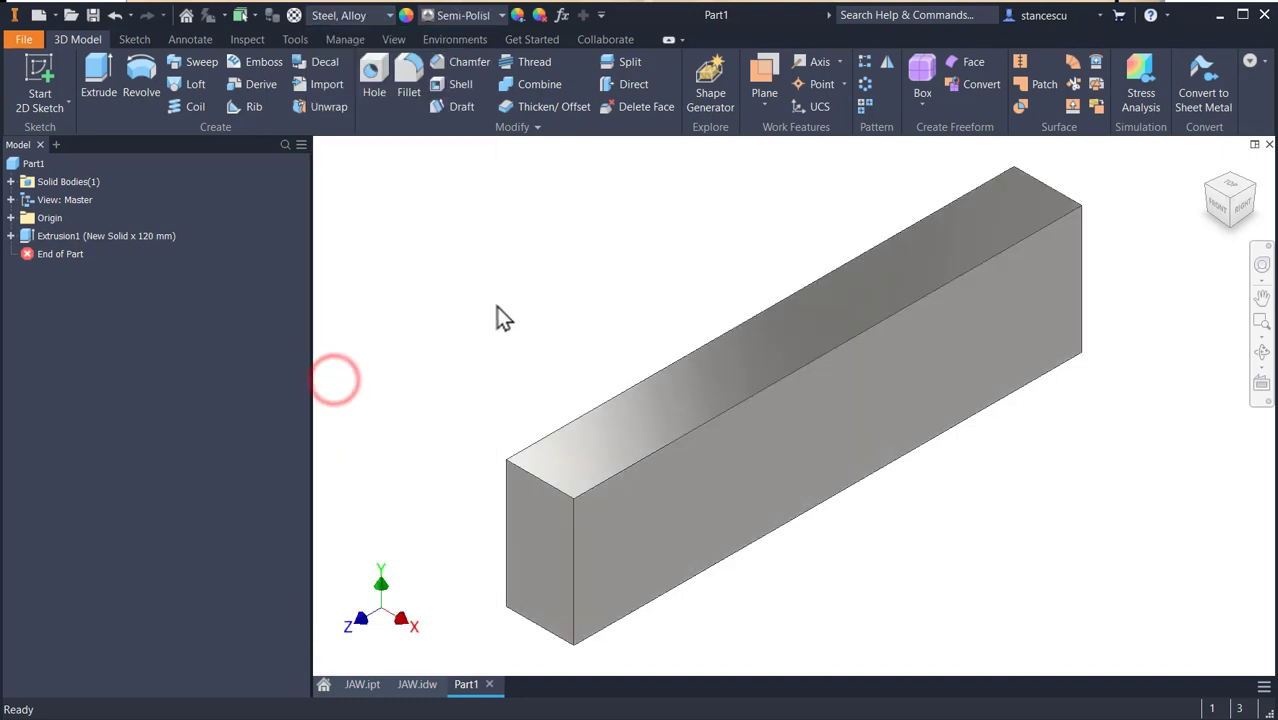
After checking the holes in JAW.ipt and JAW.idw, start a sketch on Part1's long 120 by 30 mm right face and draw a horizontal line about 56 mm long above it.
click(362, 686)
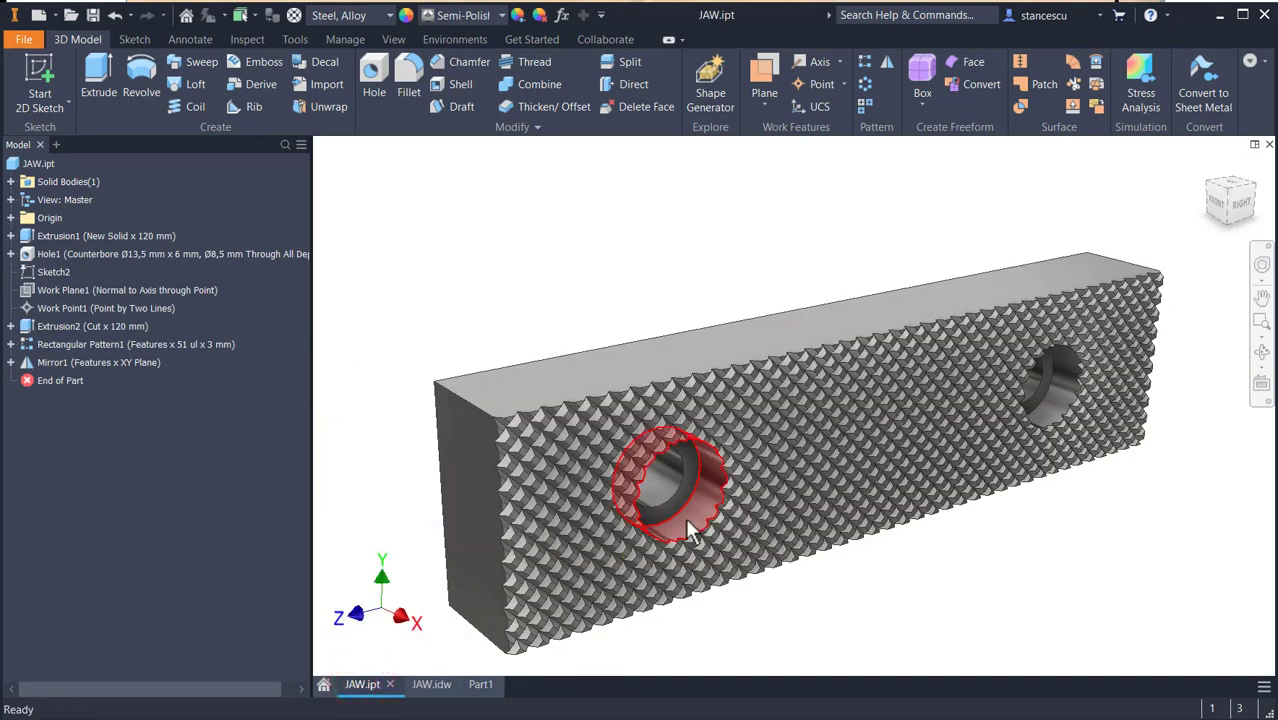
click(424, 686)
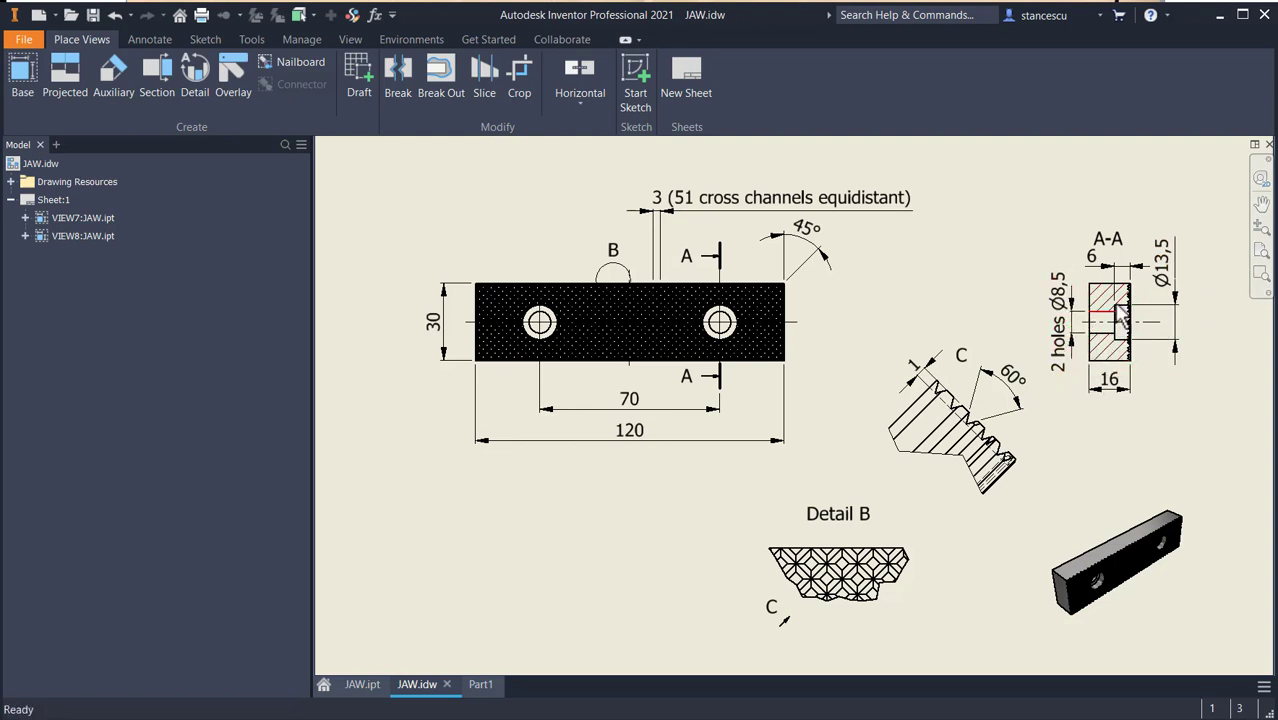
click(480, 685)
click(777, 454)
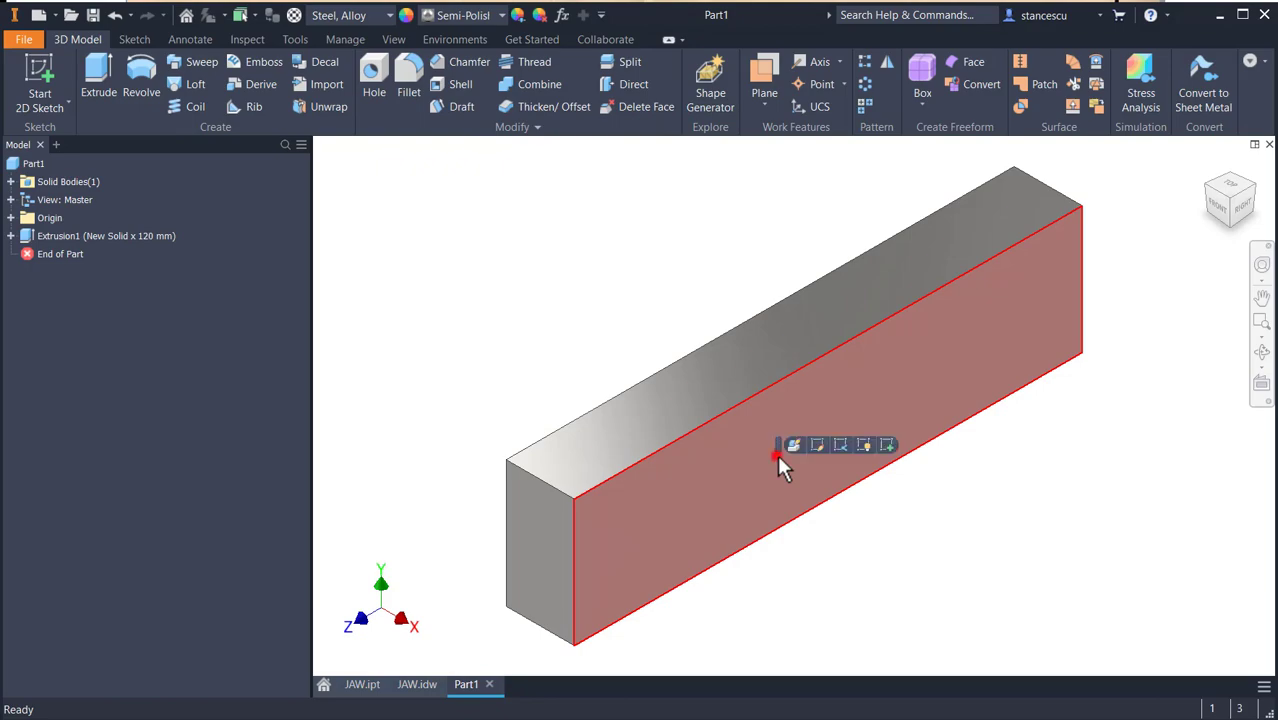
click(889, 446)
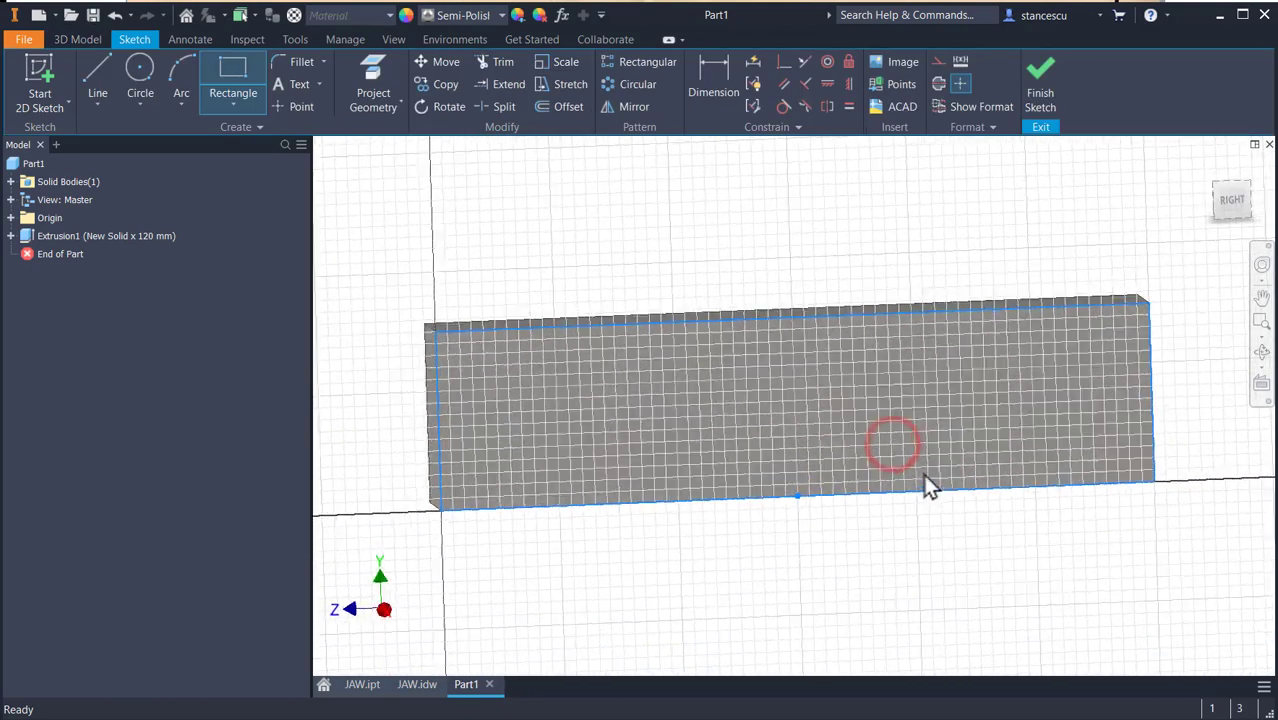
click(100, 82)
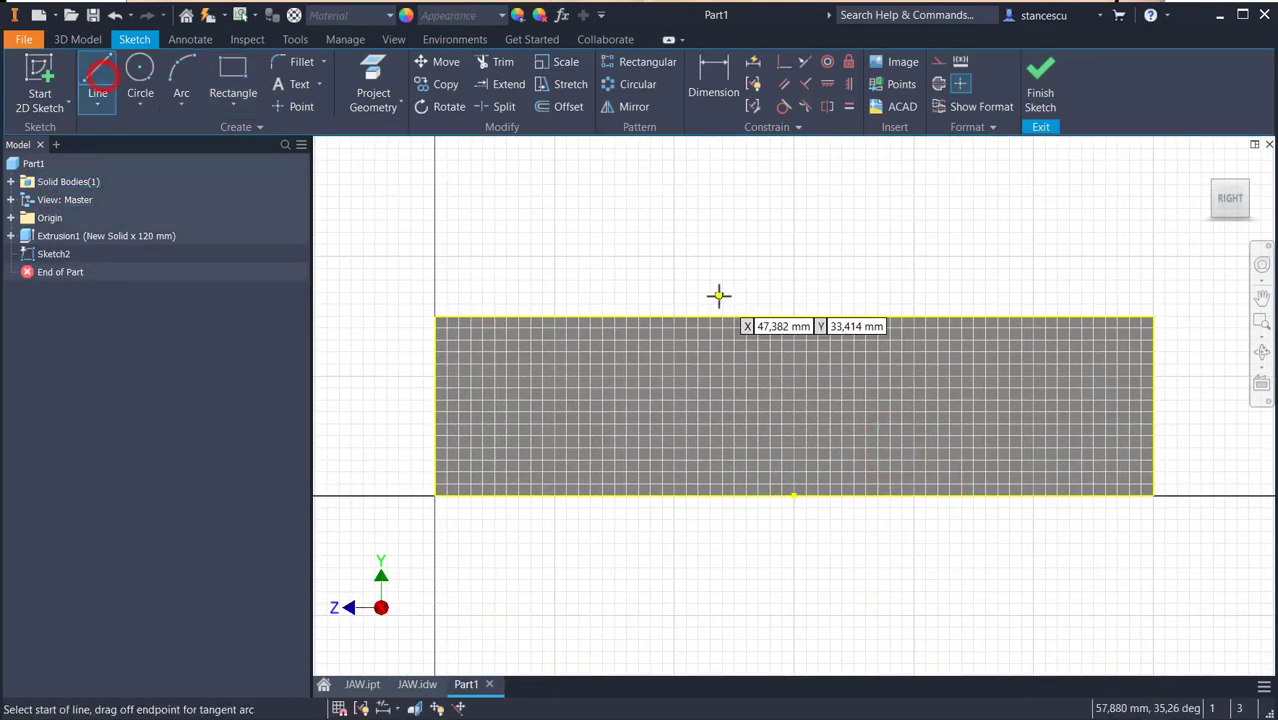
click(573, 260)
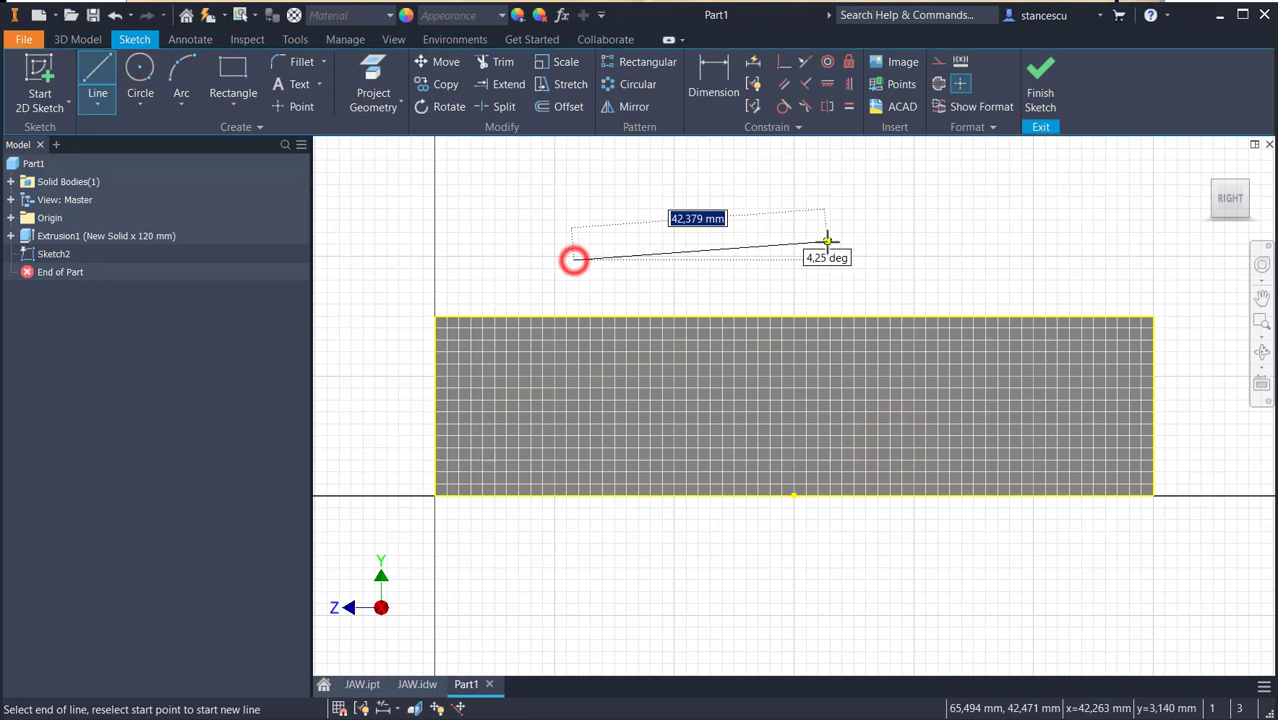
click(910, 260)
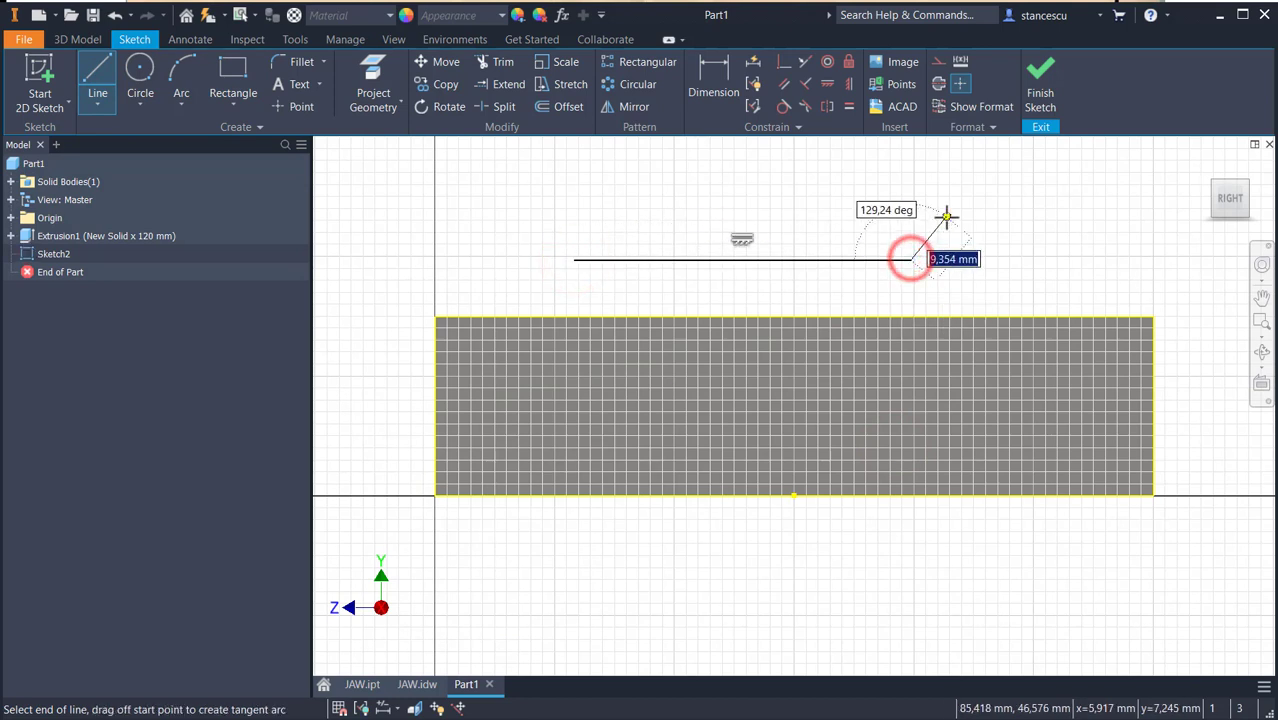
key(Escape)
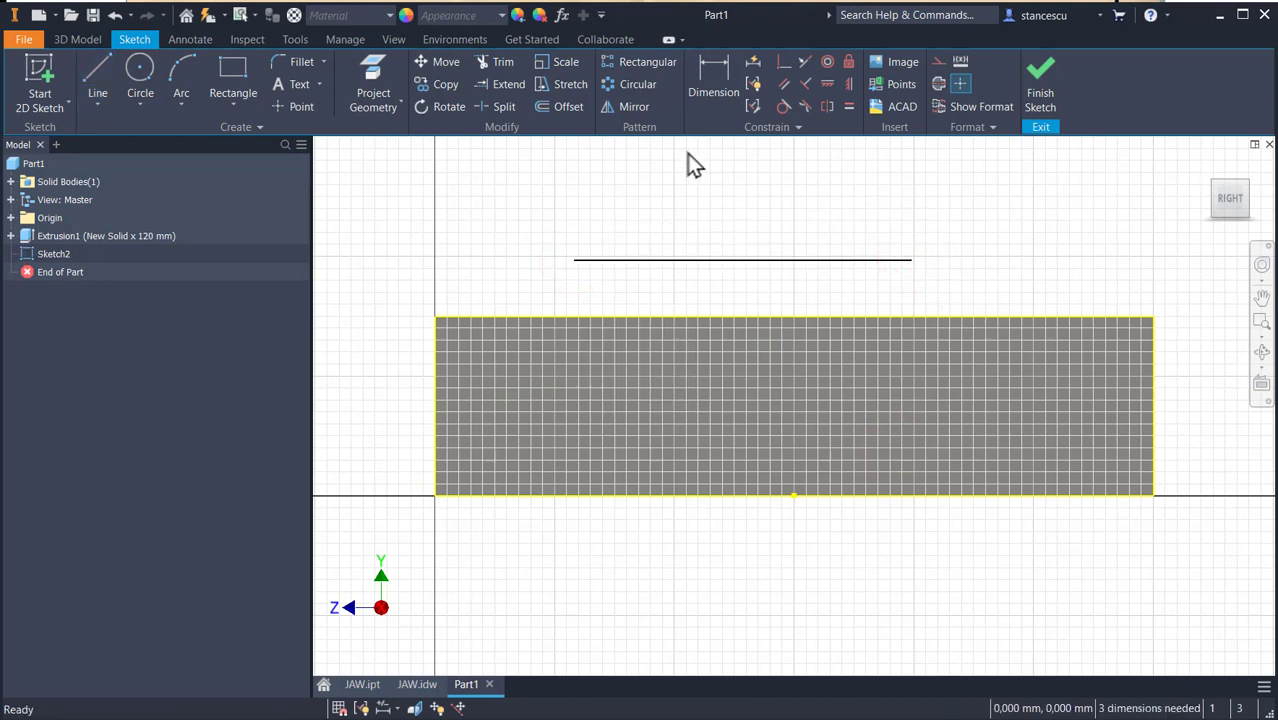
Dimension the horizontal line's length and set it to 70 mm.
click(710, 86)
click(767, 261)
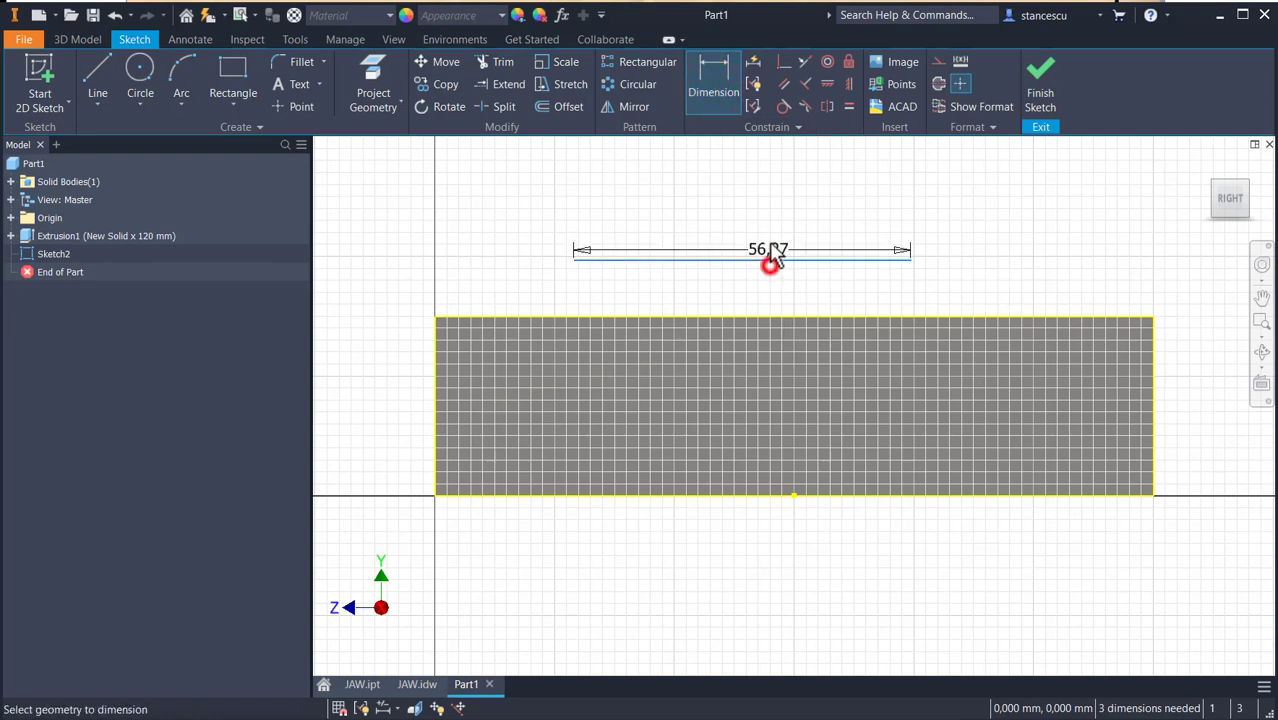
click(766, 217)
text(8)
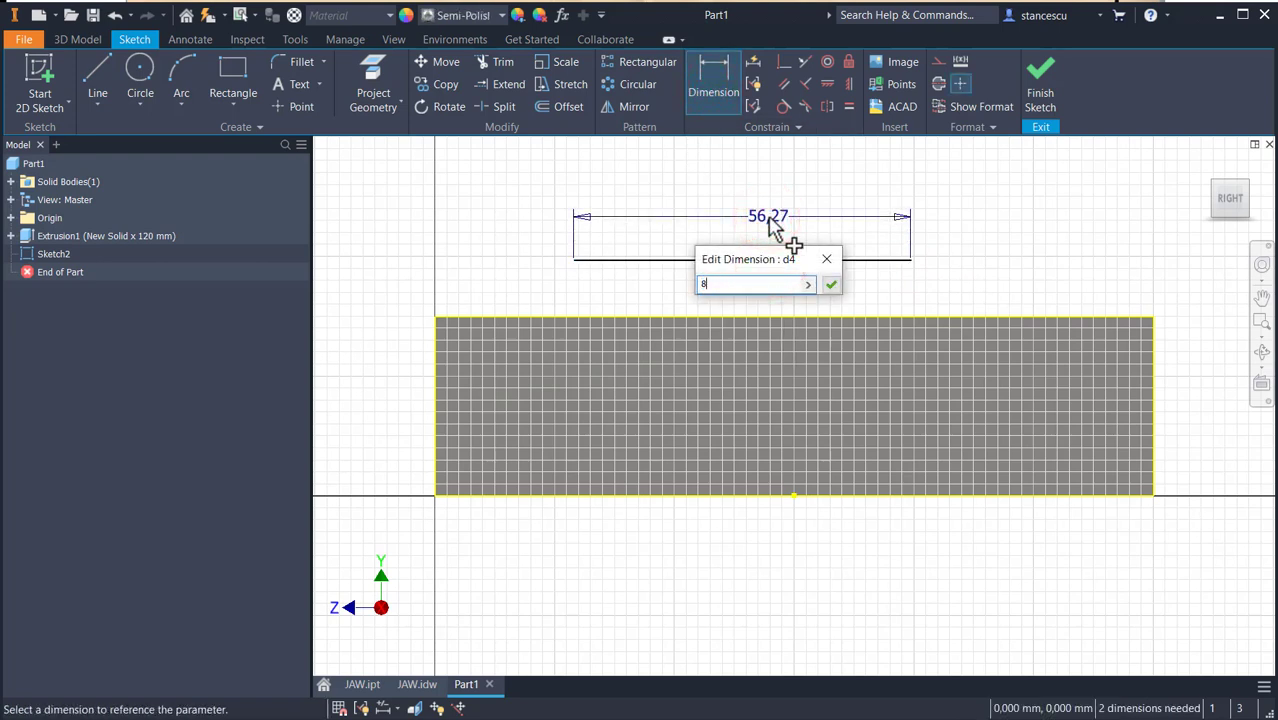
key(BackSpace)
text(70)
key(Return)
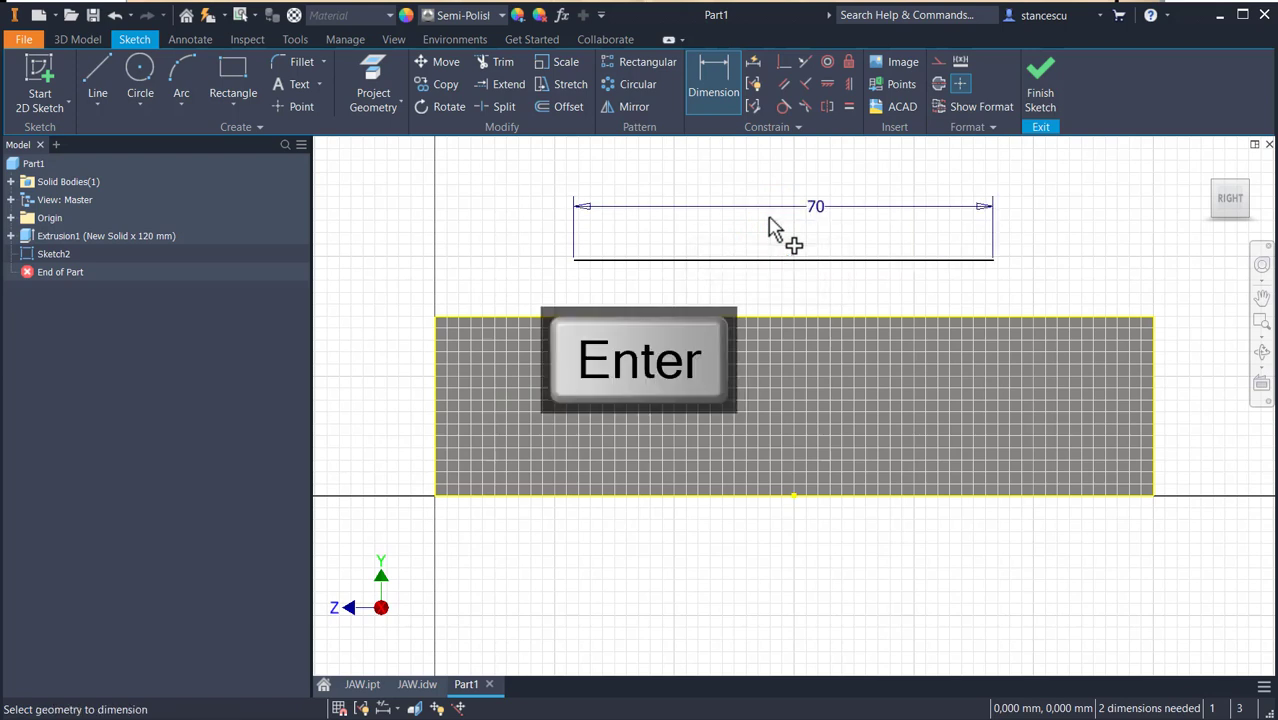
Place a sketch center point on each endpoint of the 70 mm line.
click(287, 109)
click(312, 104)
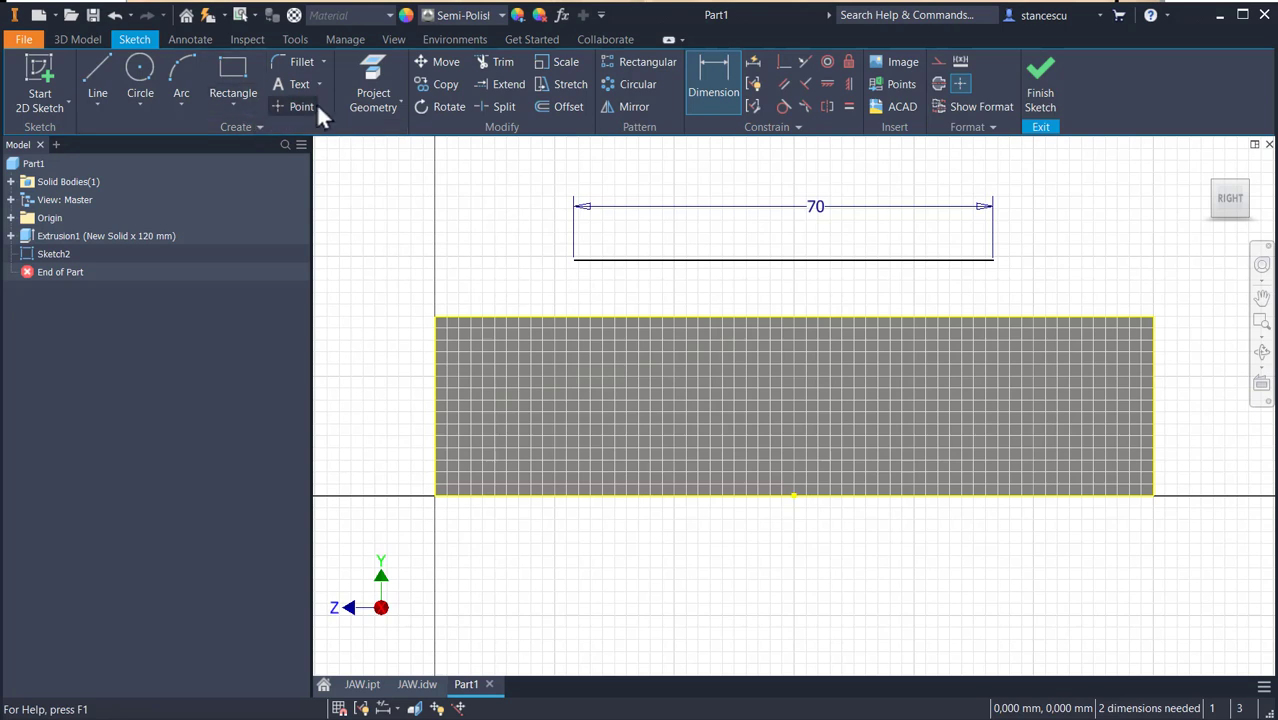
click(574, 260)
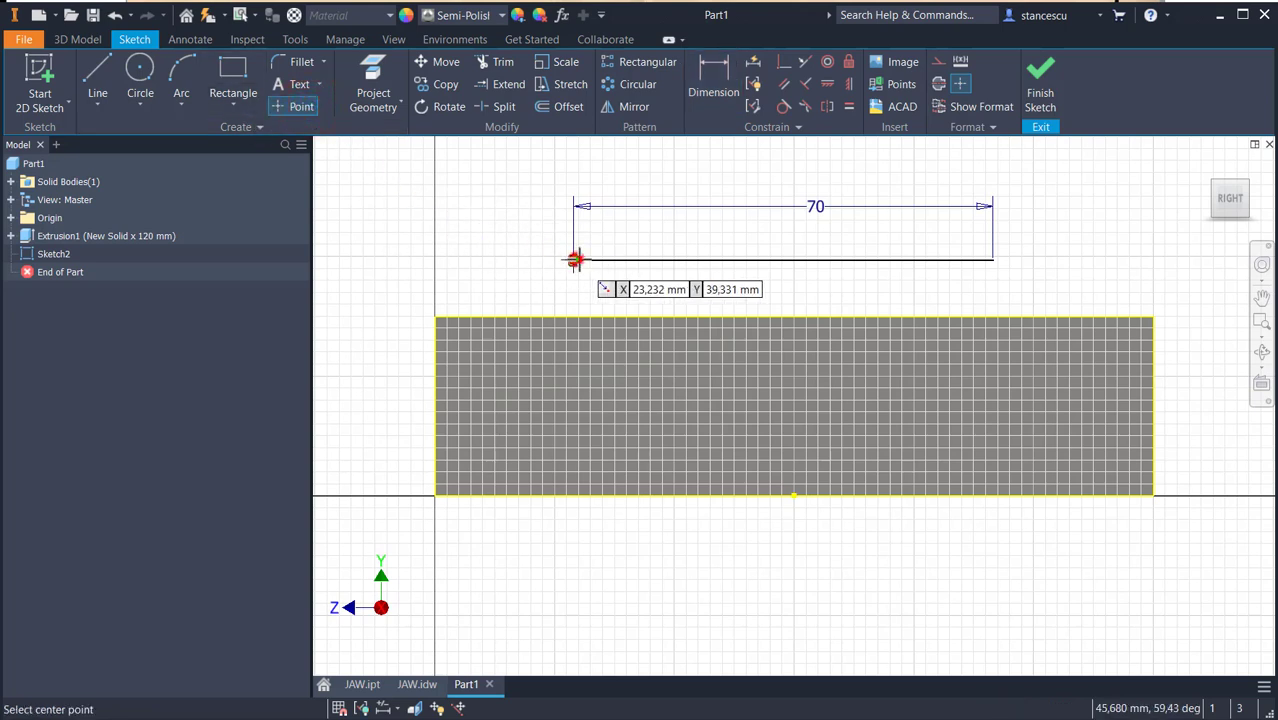
click(993, 260)
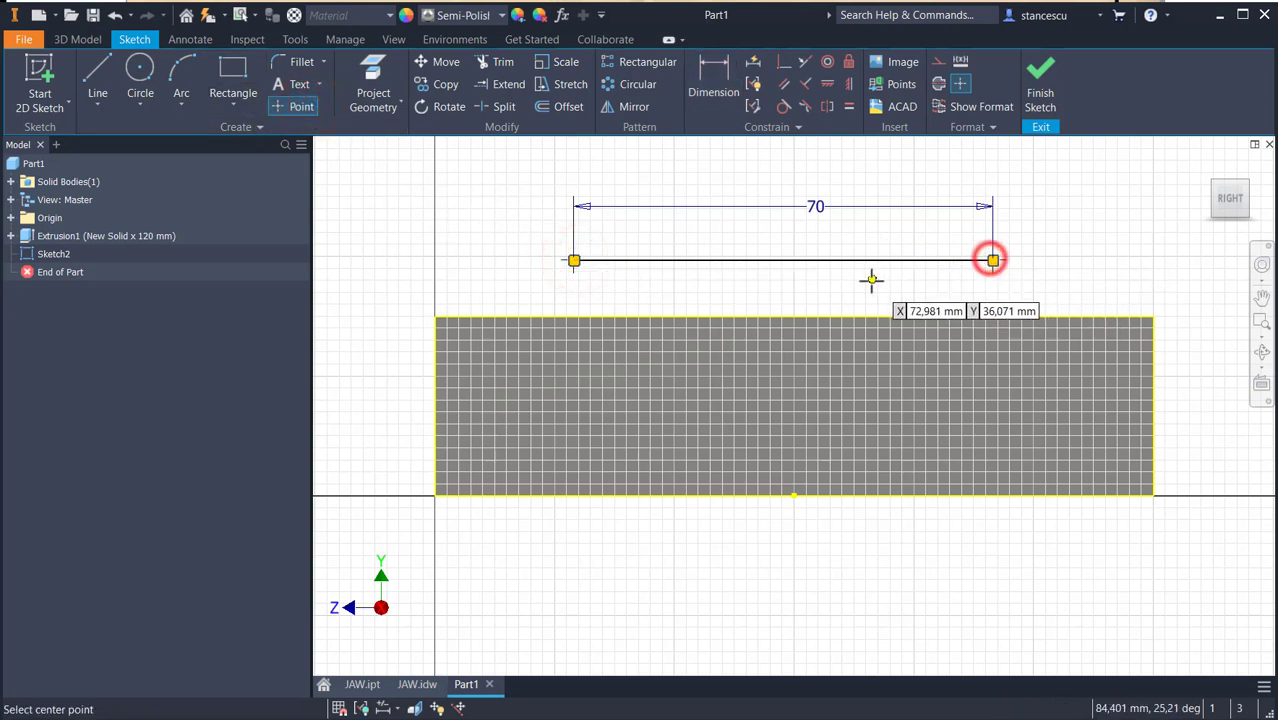
Constrain the 70 mm line's midpoint vertically in line with the midpoint of the face's lower edge.
click(849, 86)
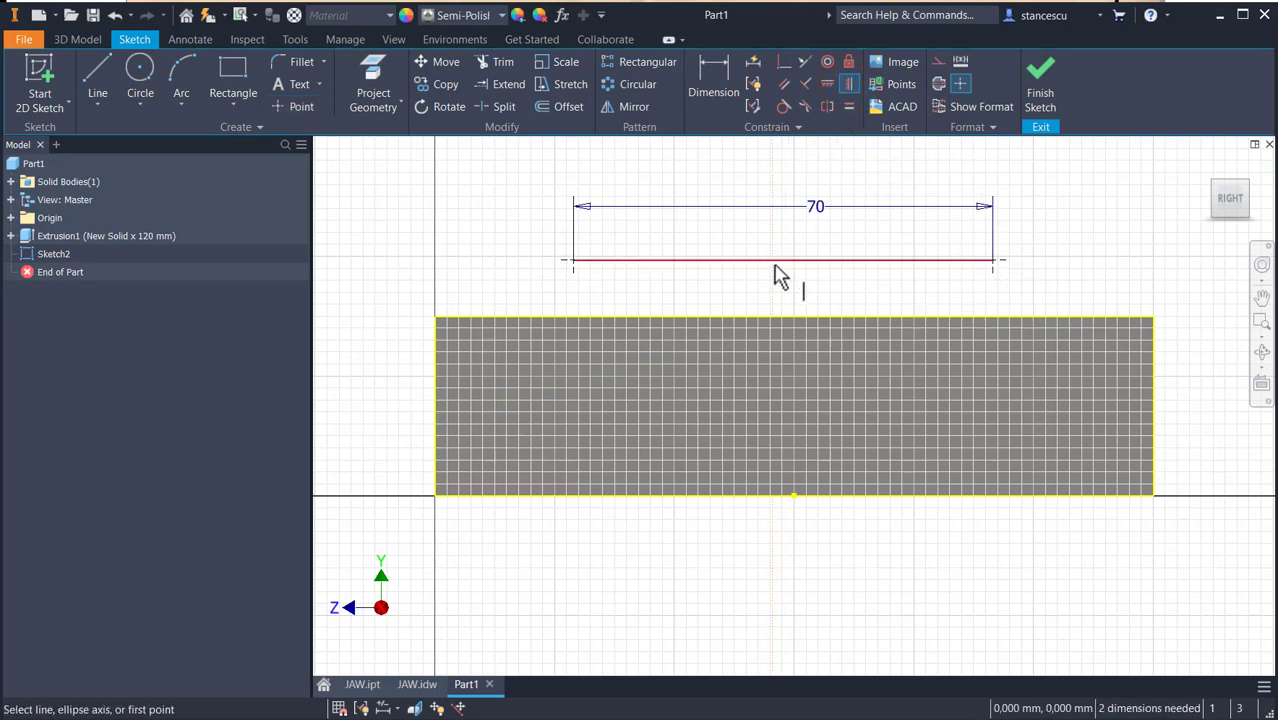
click(784, 260)
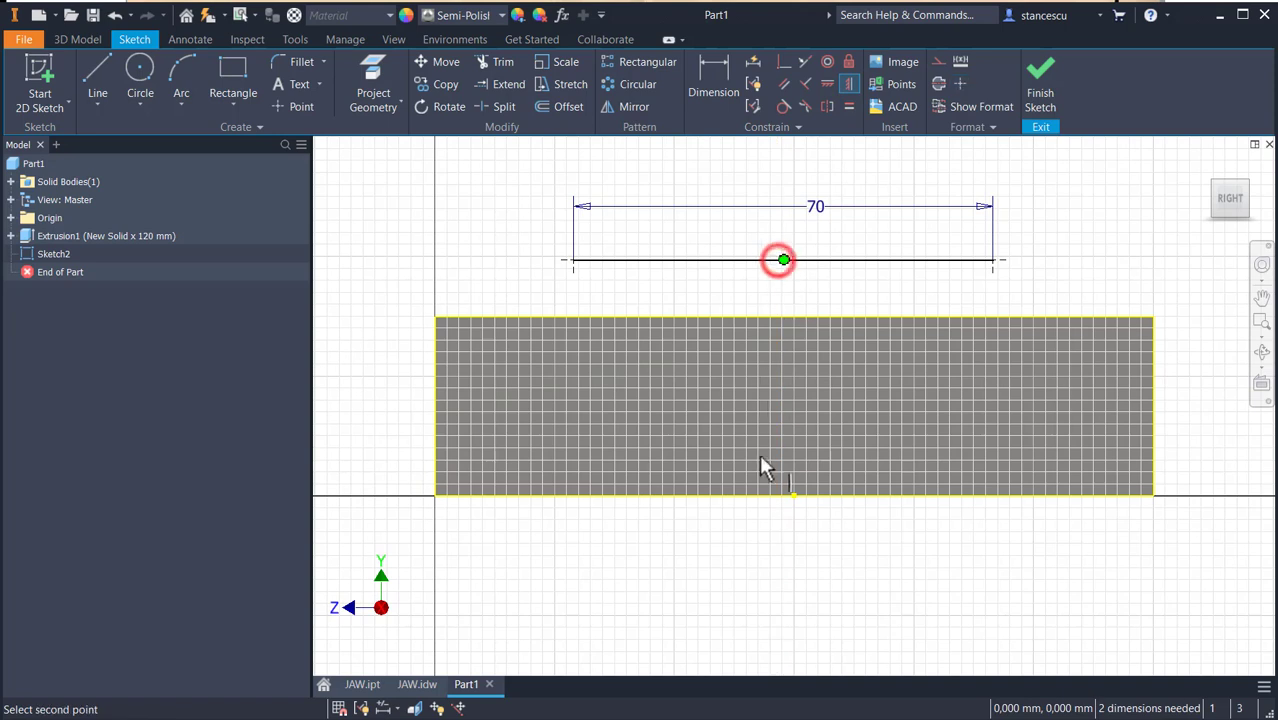
click(793, 494)
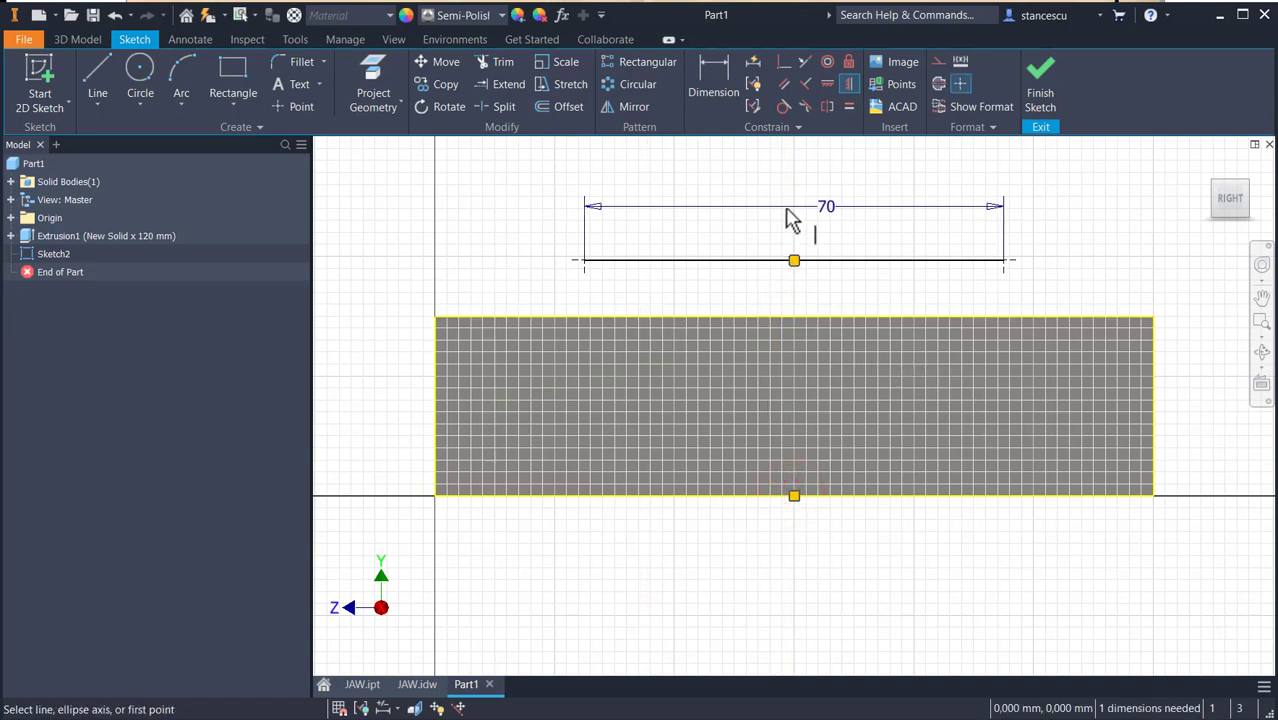
Dimension the 70 mm line's distance from the face's lower edge and set it to 15 mm.
click(716, 75)
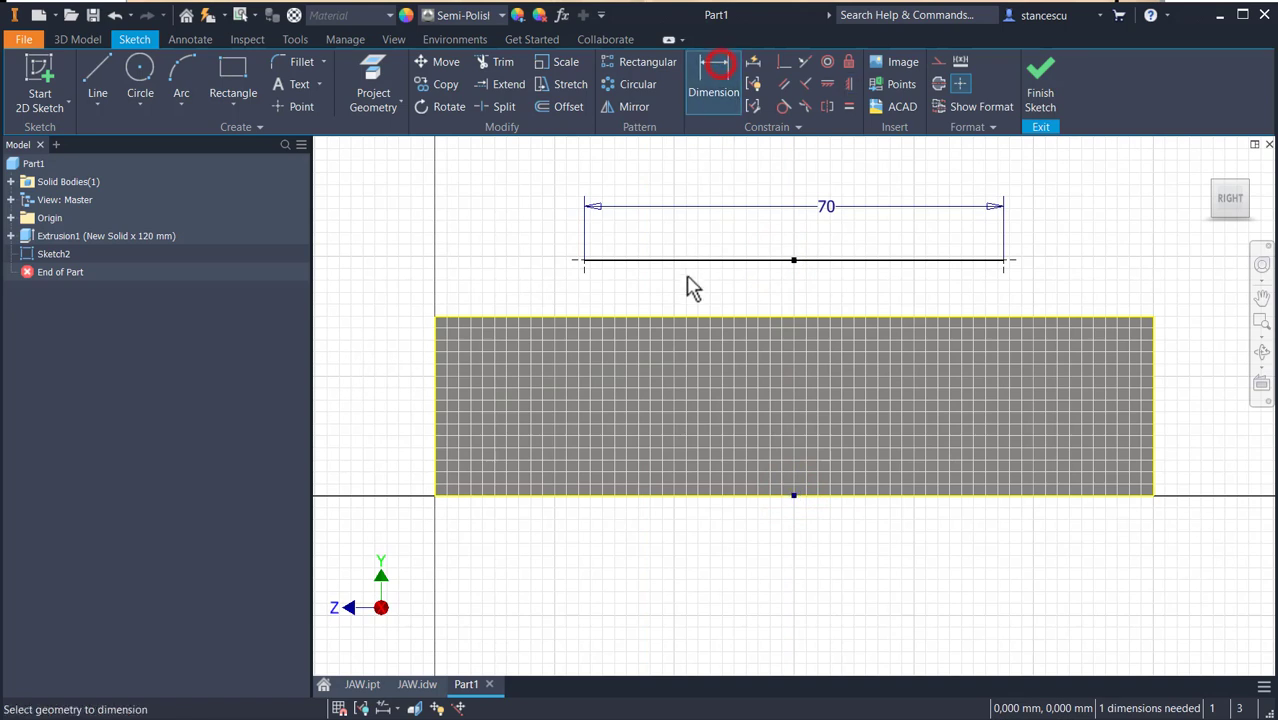
click(693, 261)
click(670, 494)
click(365, 428)
text(15)
key(Return)
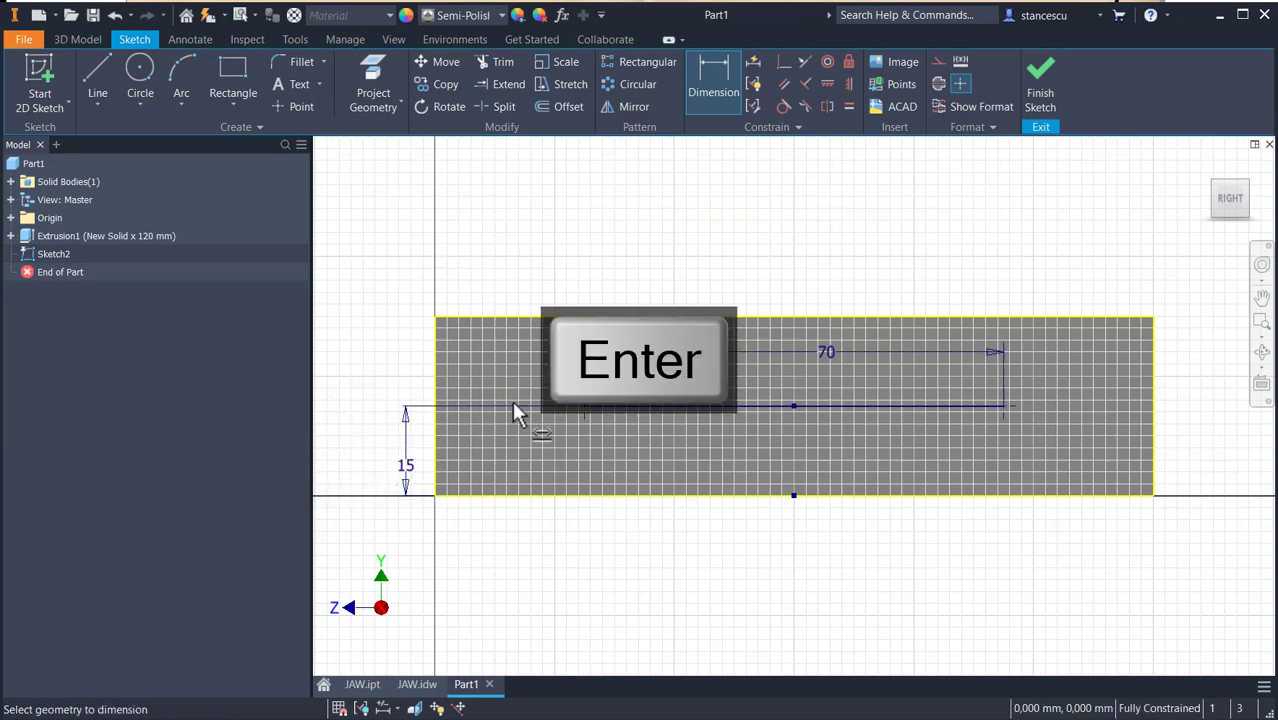
Finish the sketch and cut simple counterbored through-all holes at its two points: 8.5 mm hole diameter, 16 mm counterbore diameter, 6 mm counterbore depth.
click(1040, 80)
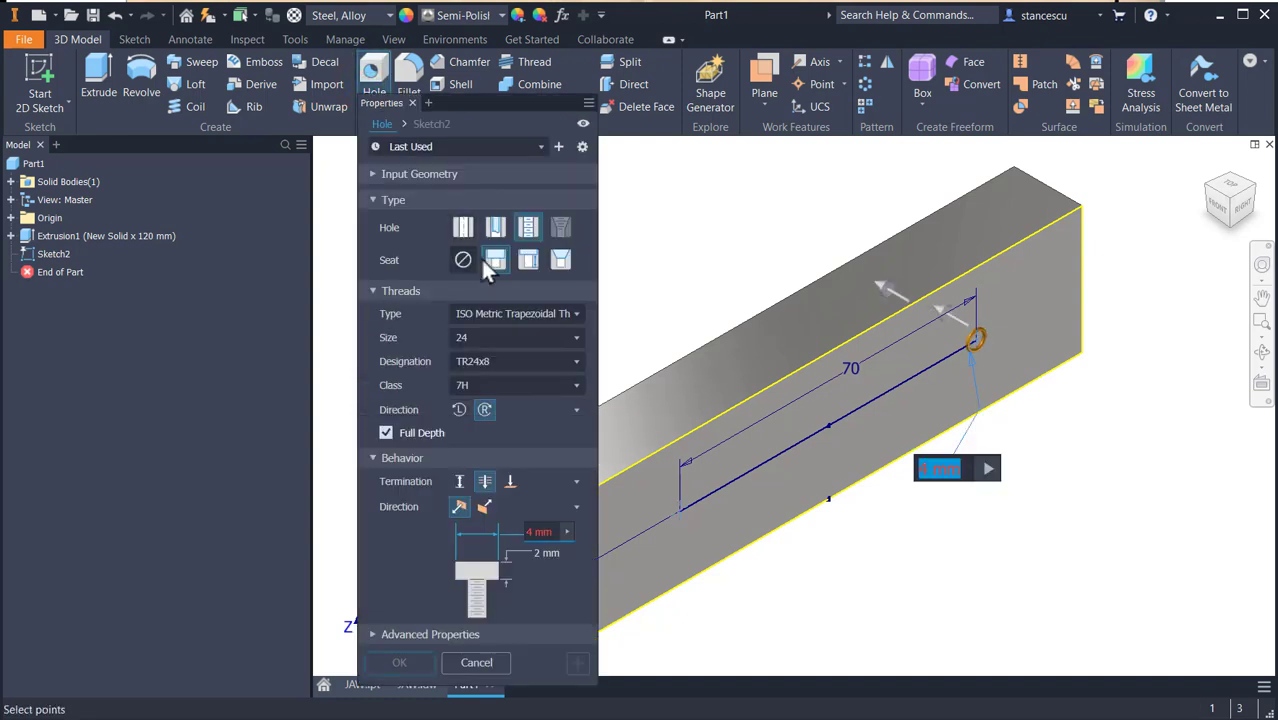
click(462, 228)
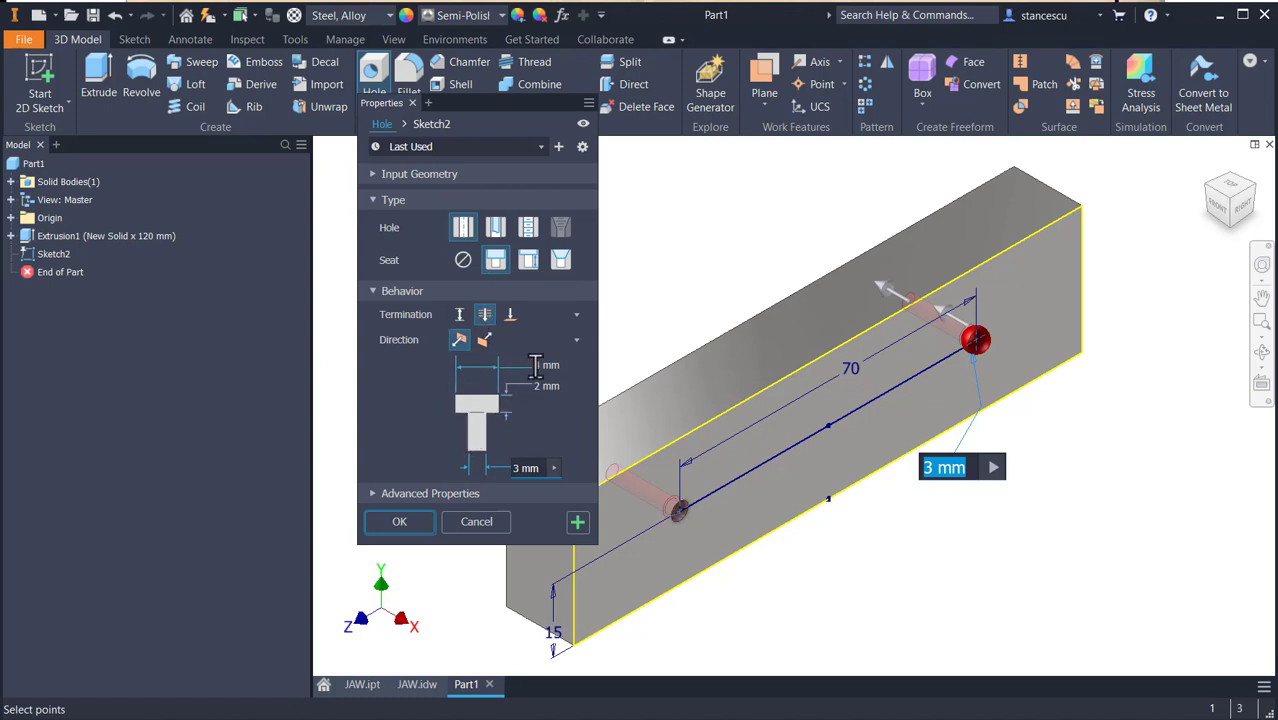
text(8.5)
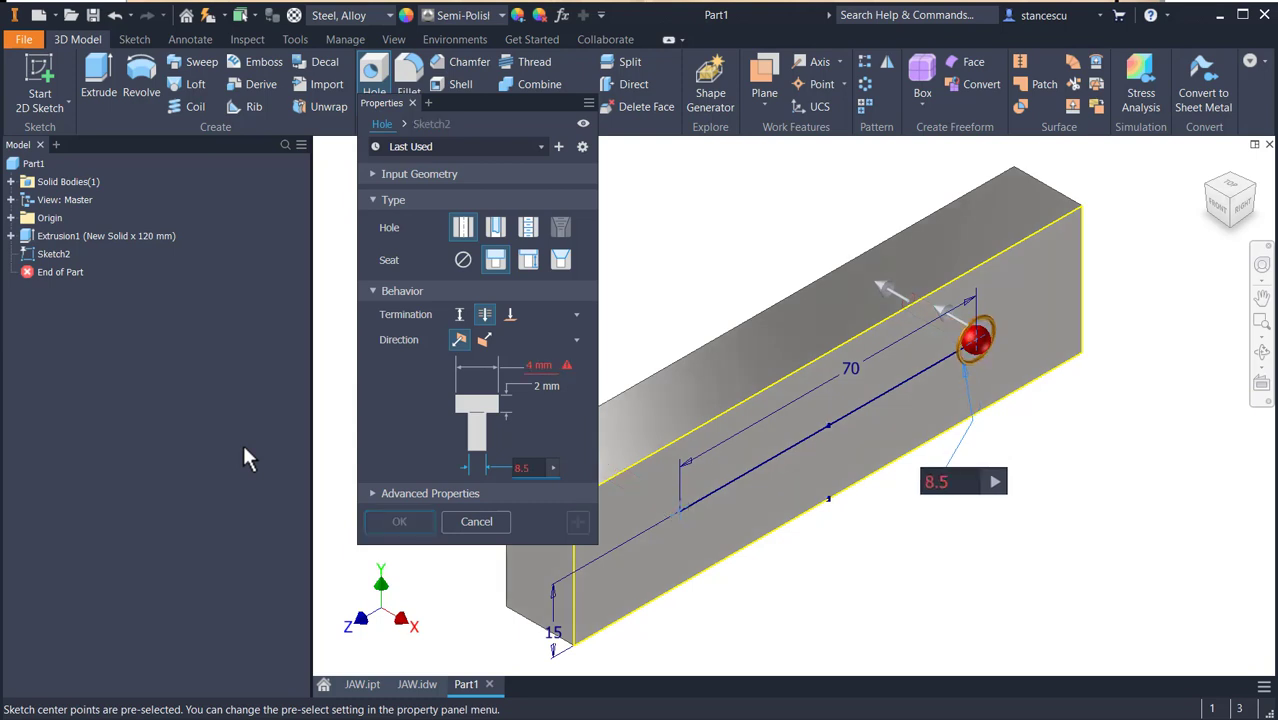
click(536, 365)
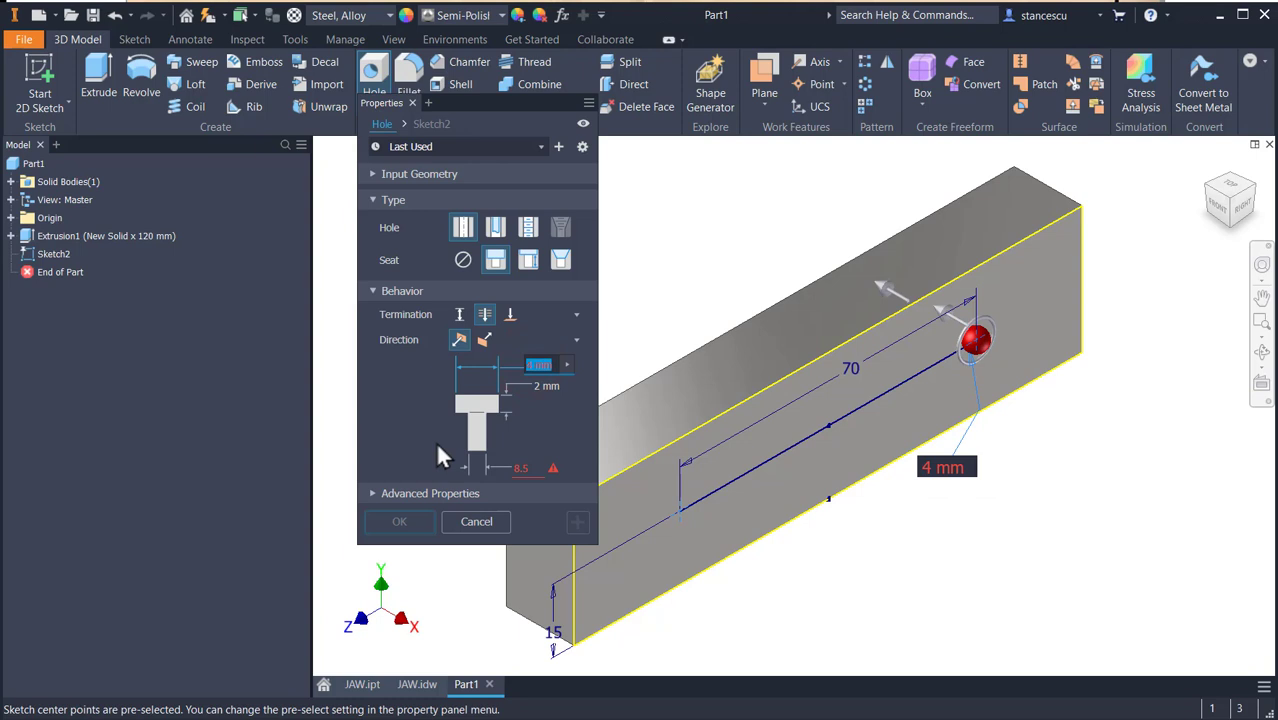
text(16)
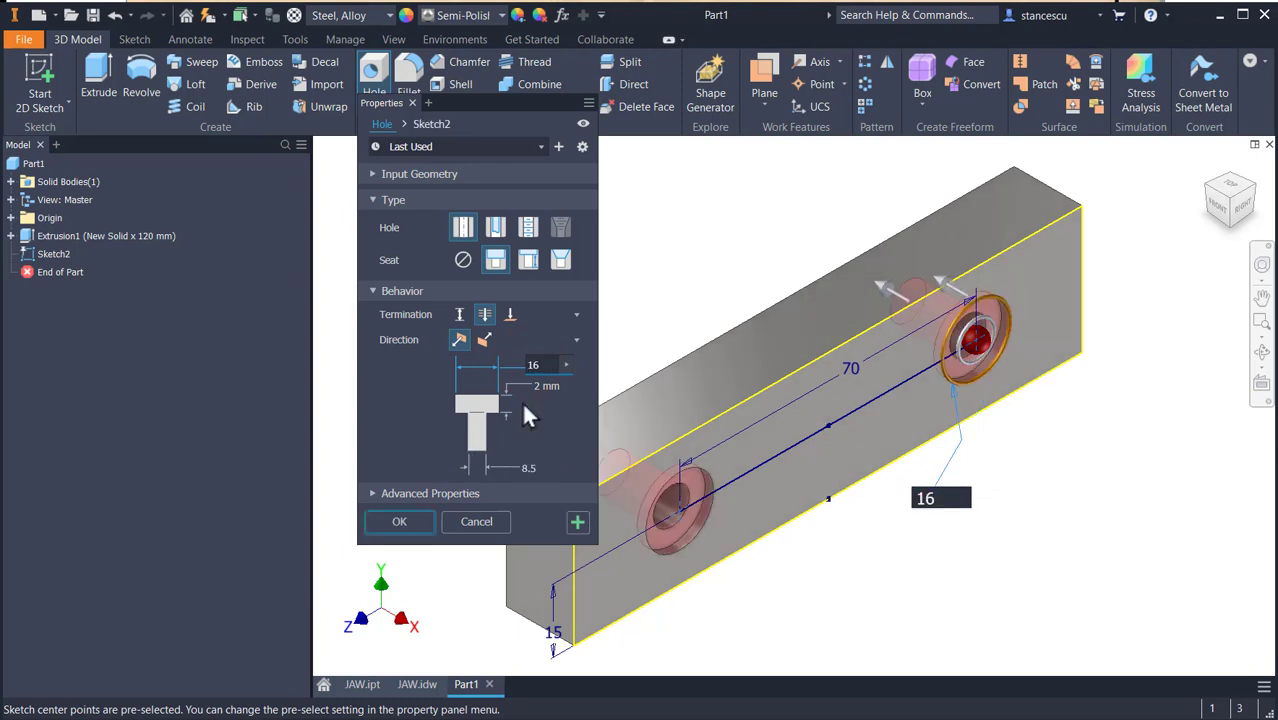
click(540, 385)
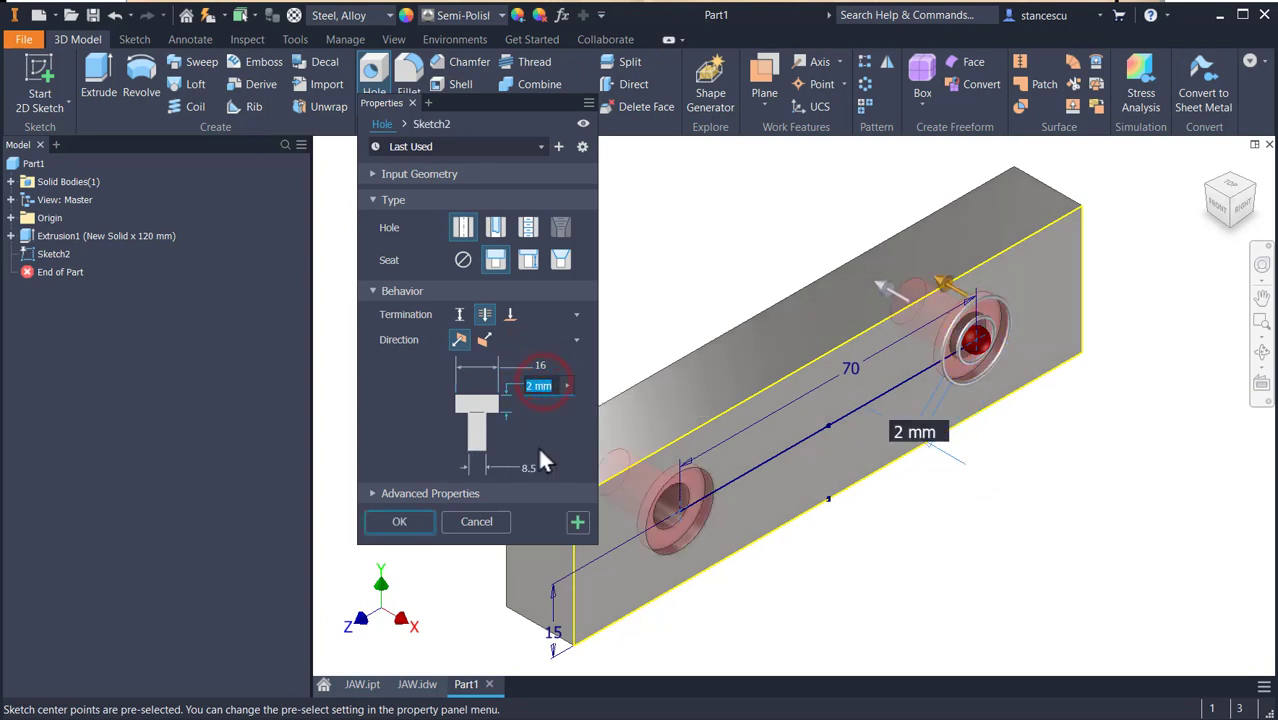
text(6)
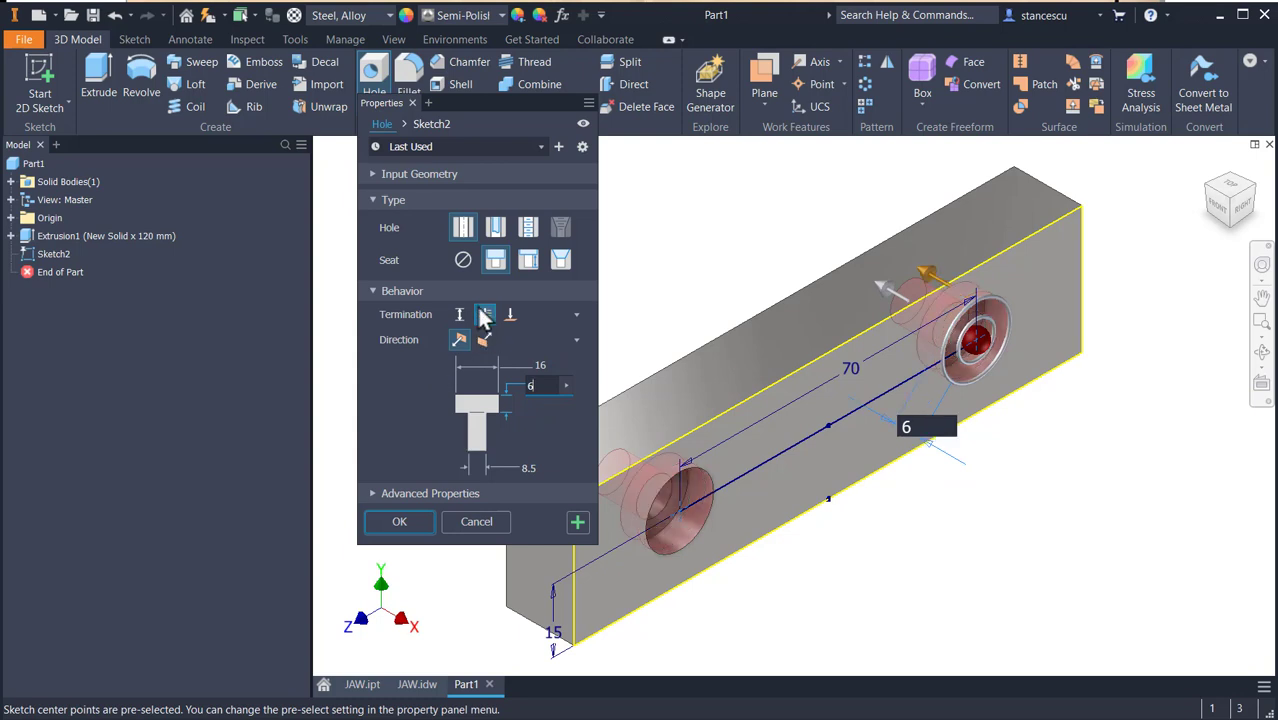
click(393, 531)
Start a sketch on the counterbored face and draw a diagonal line about 59 mm long between the holes, extending past the upper and lower edges.
mouse_move(873, 545)
shift+middle_down()
mouse_move(857, 510)
mouse_move(813, 505)
mouse_move(876, 525)
mouse_move(882, 545)
mouse_move(862, 542)
shift+middle_up()
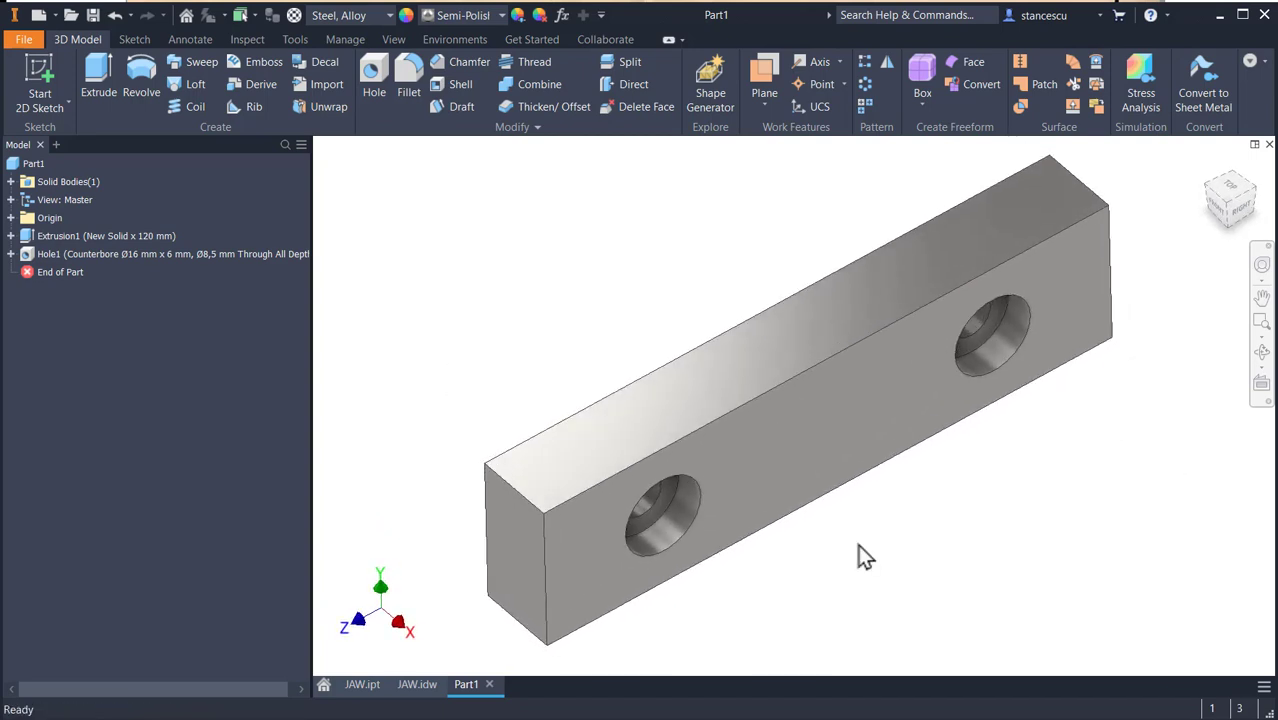
key(F6)
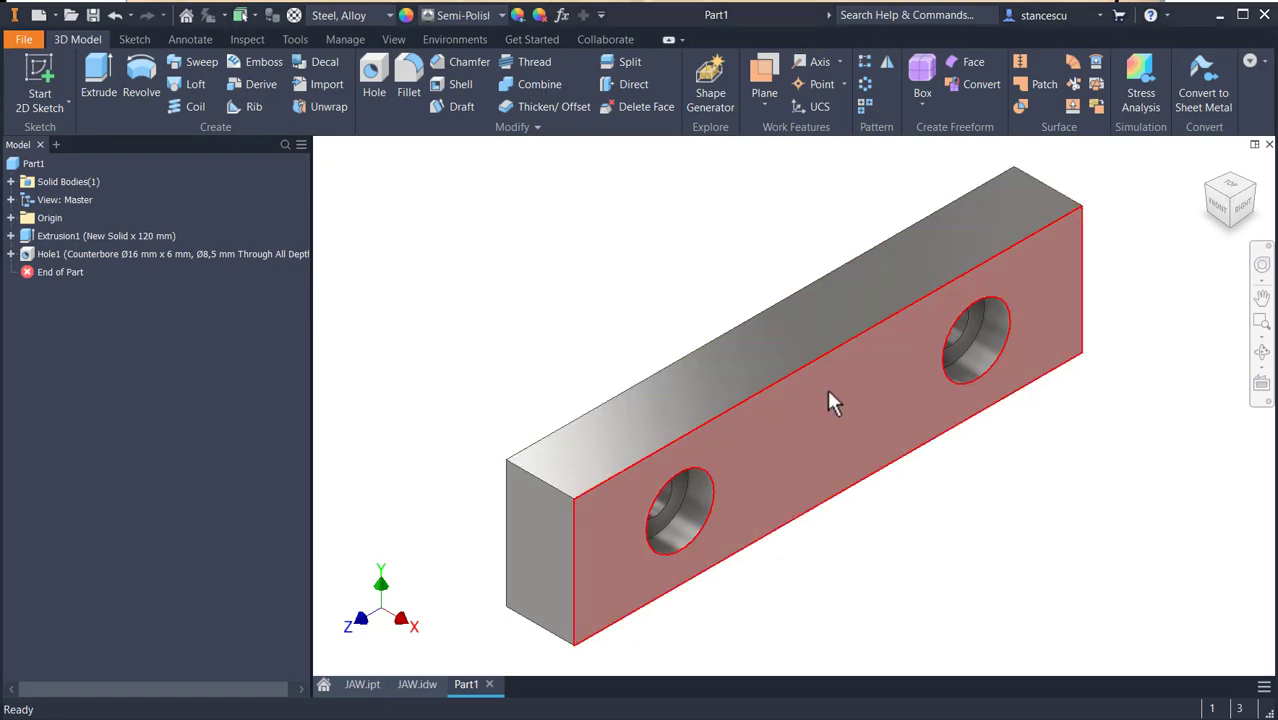
click(830, 399)
click(935, 395)
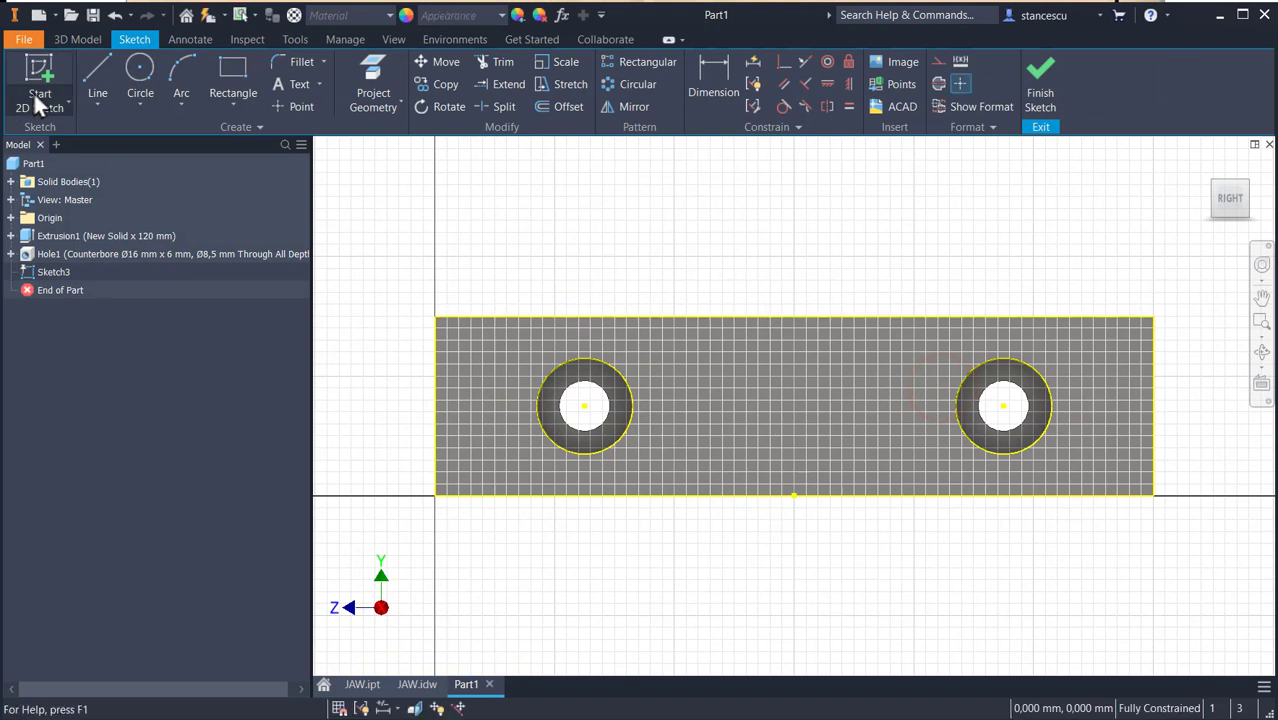
click(97, 78)
click(862, 265)
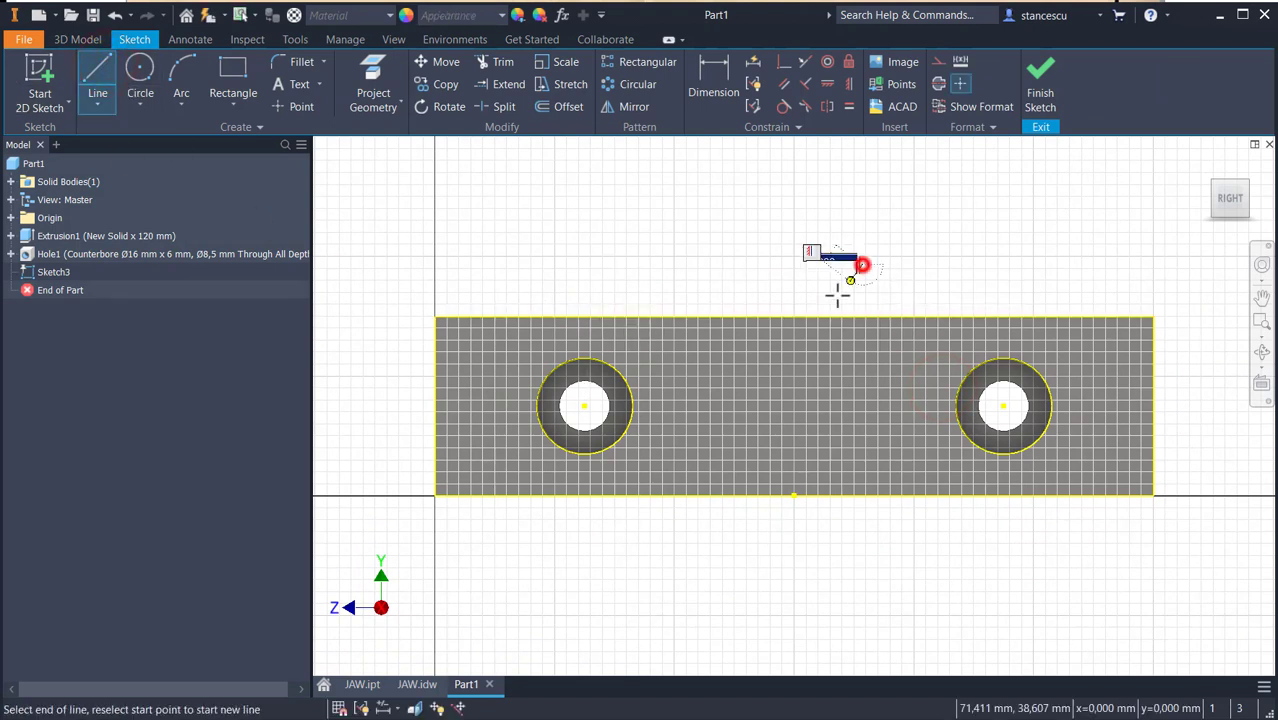
click(640, 541)
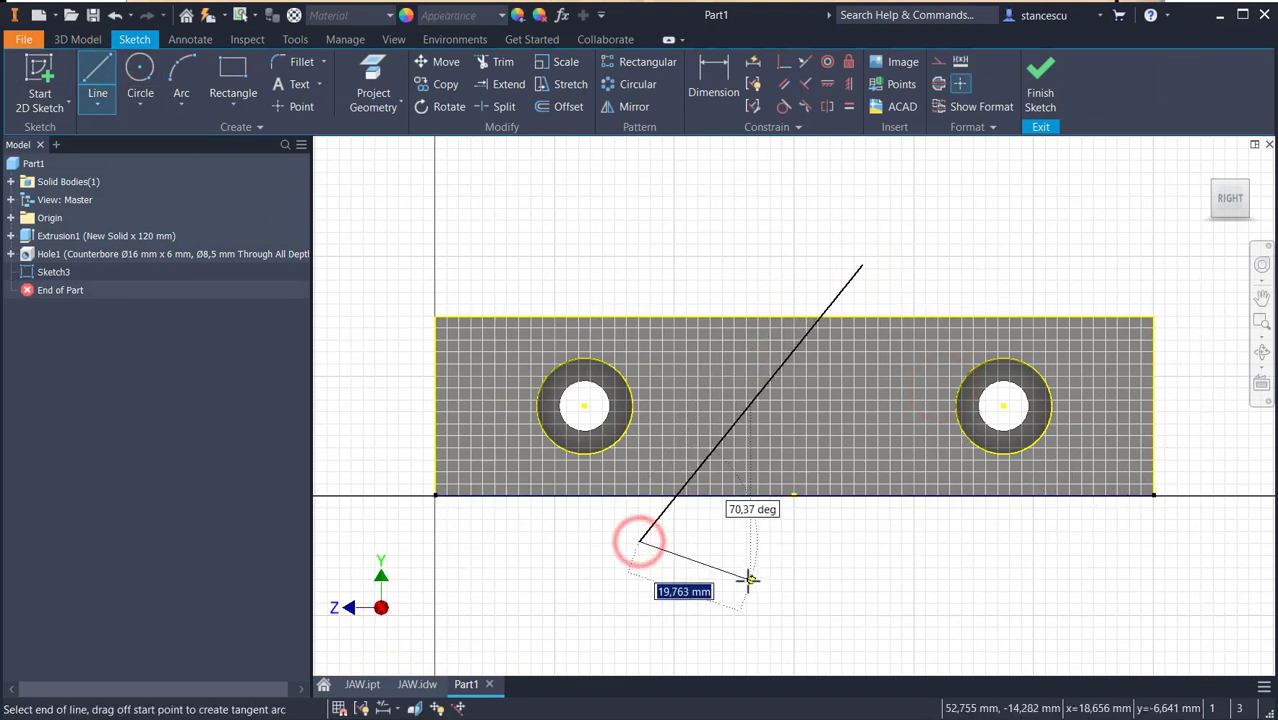
key(Escape)
Dimension the angle between the diagonal line and the face's upper edge and set it to 45 degrees.
click(721, 73)
click(785, 363)
click(869, 317)
click(955, 252)
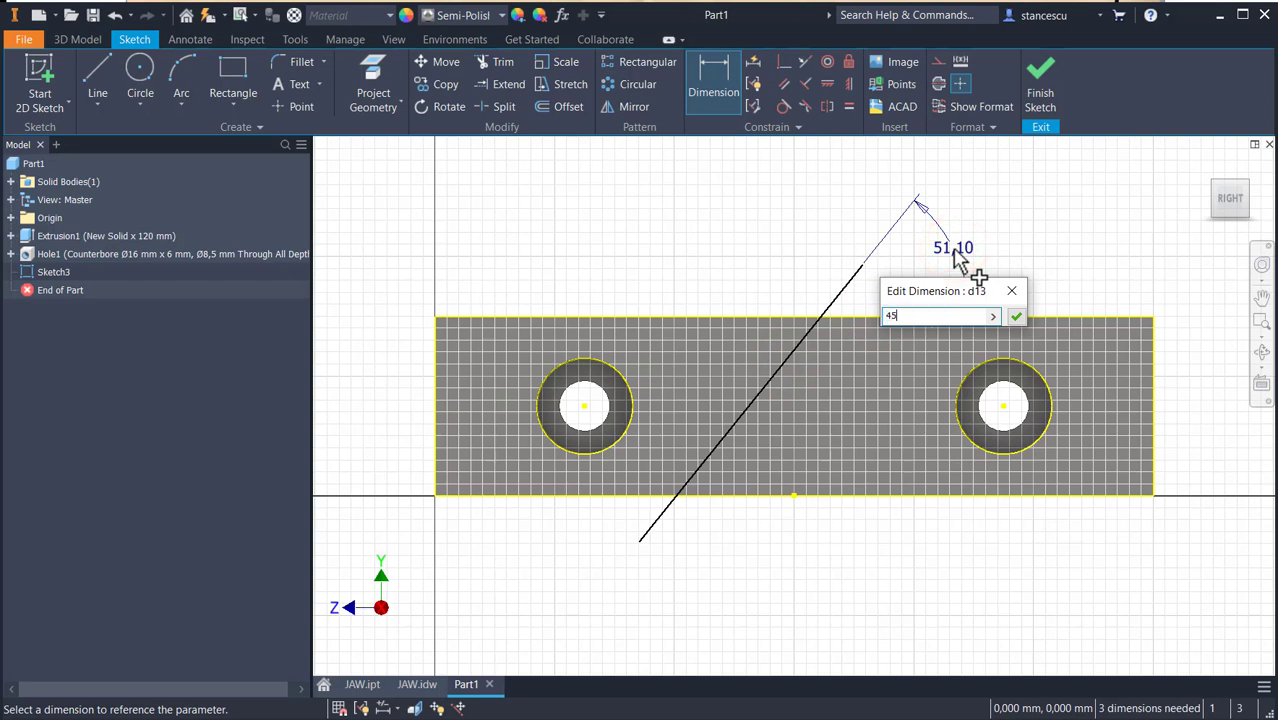
text(45)
key(Return)
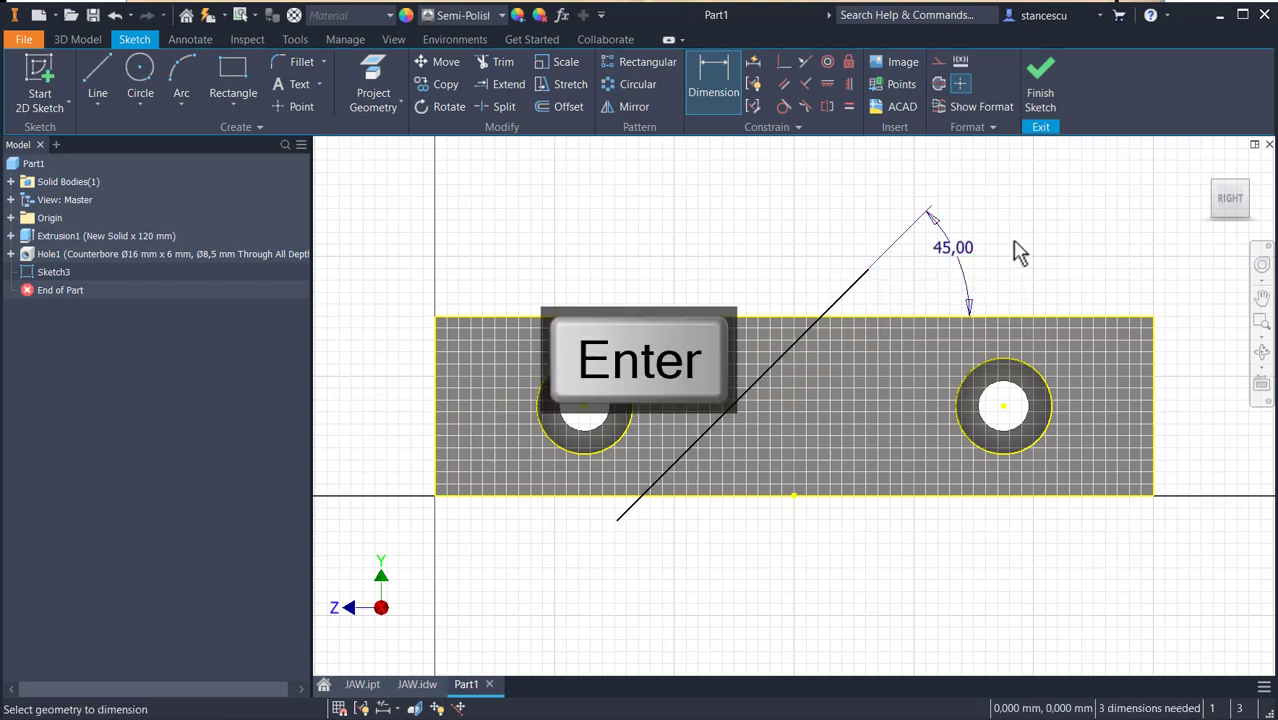
Center the diagonal line on the face by aligning its midpoint vertically with the lower edge's midpoint and horizontally with the left edge's midpoint.
click(848, 84)
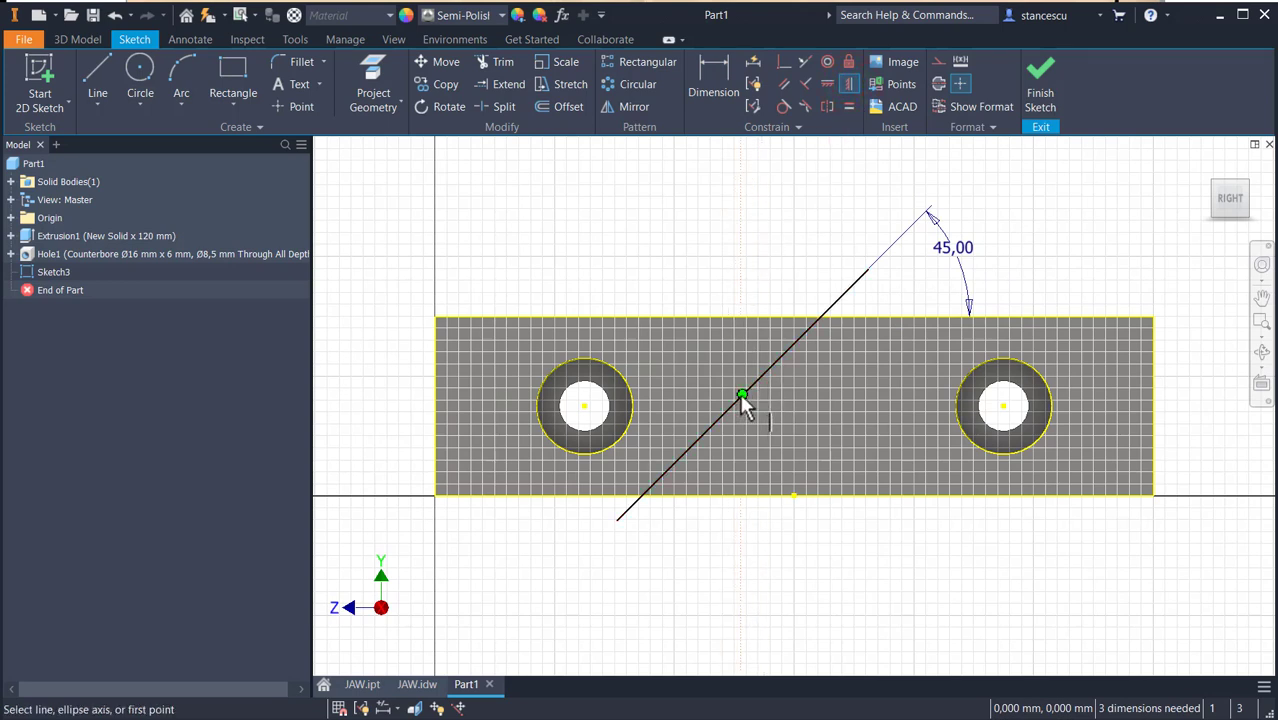
click(741, 395)
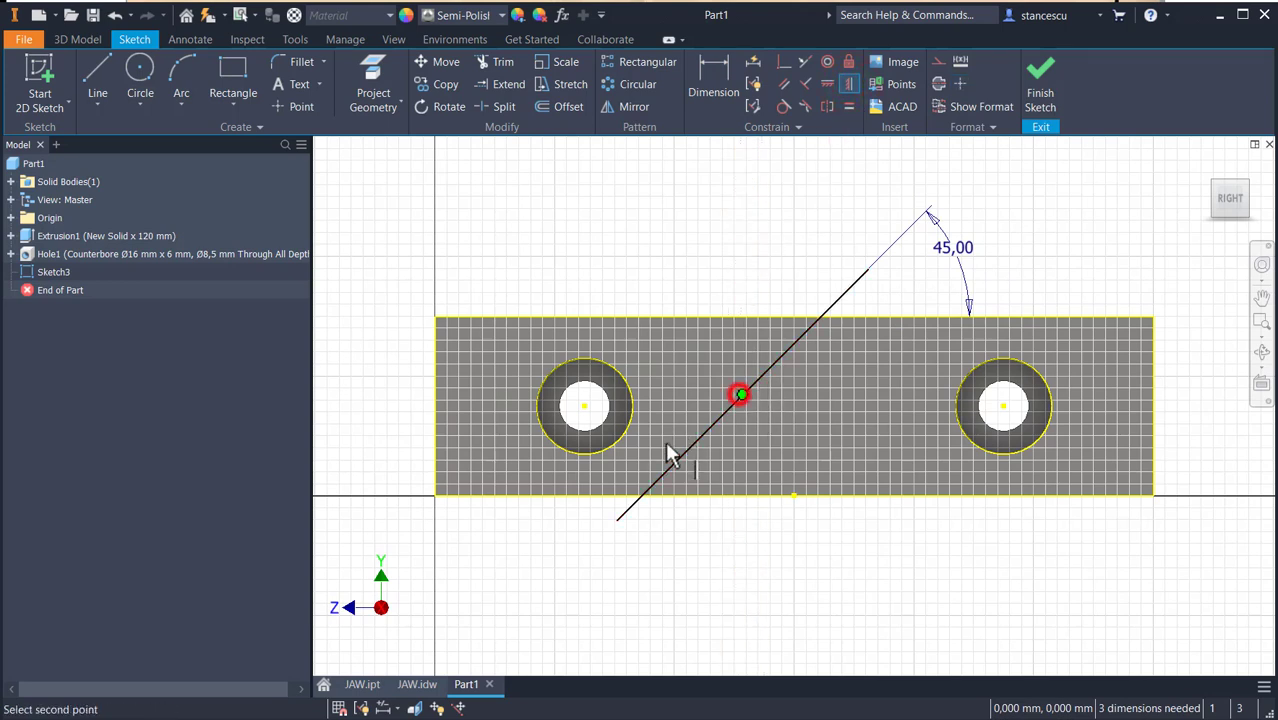
click(793, 495)
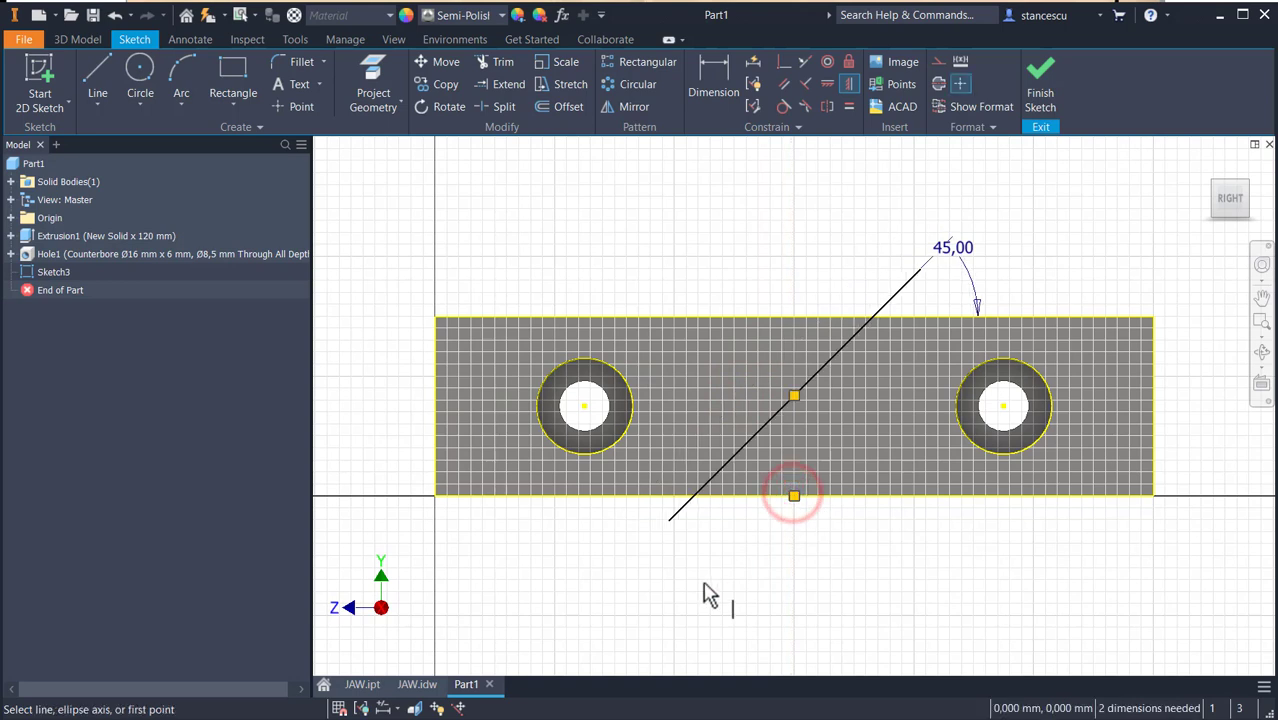
click(828, 82)
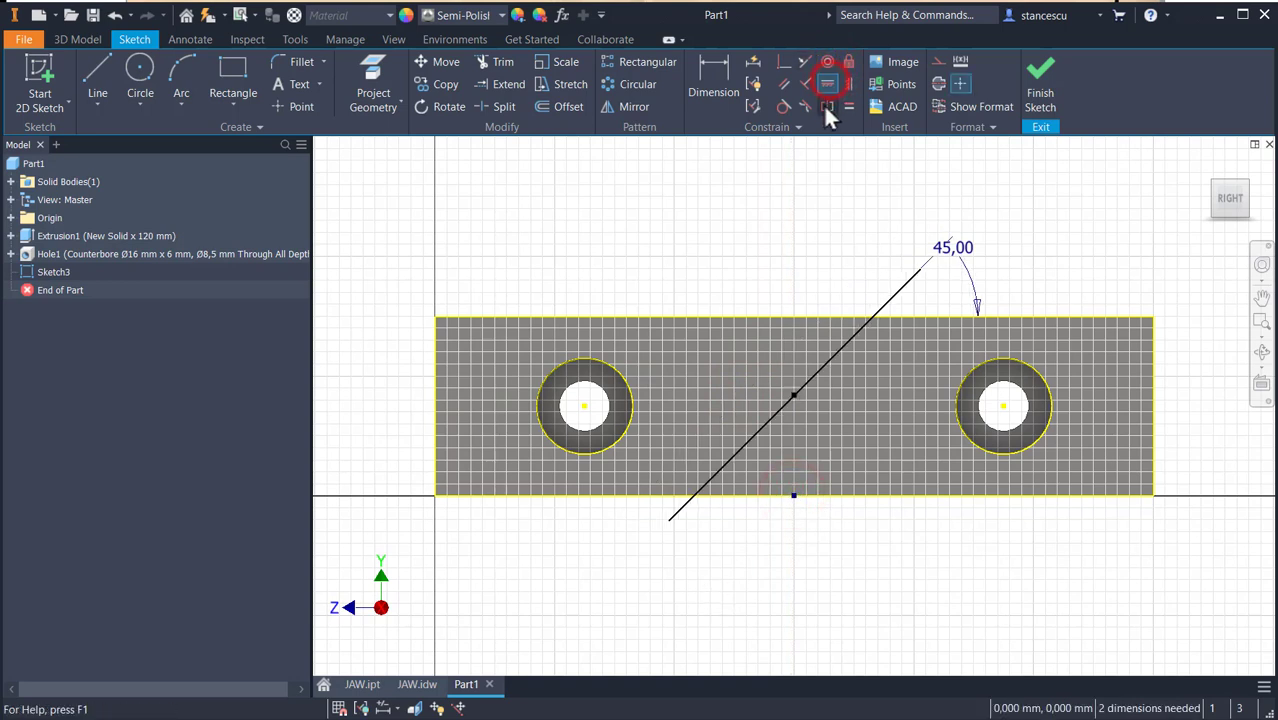
click(792, 394)
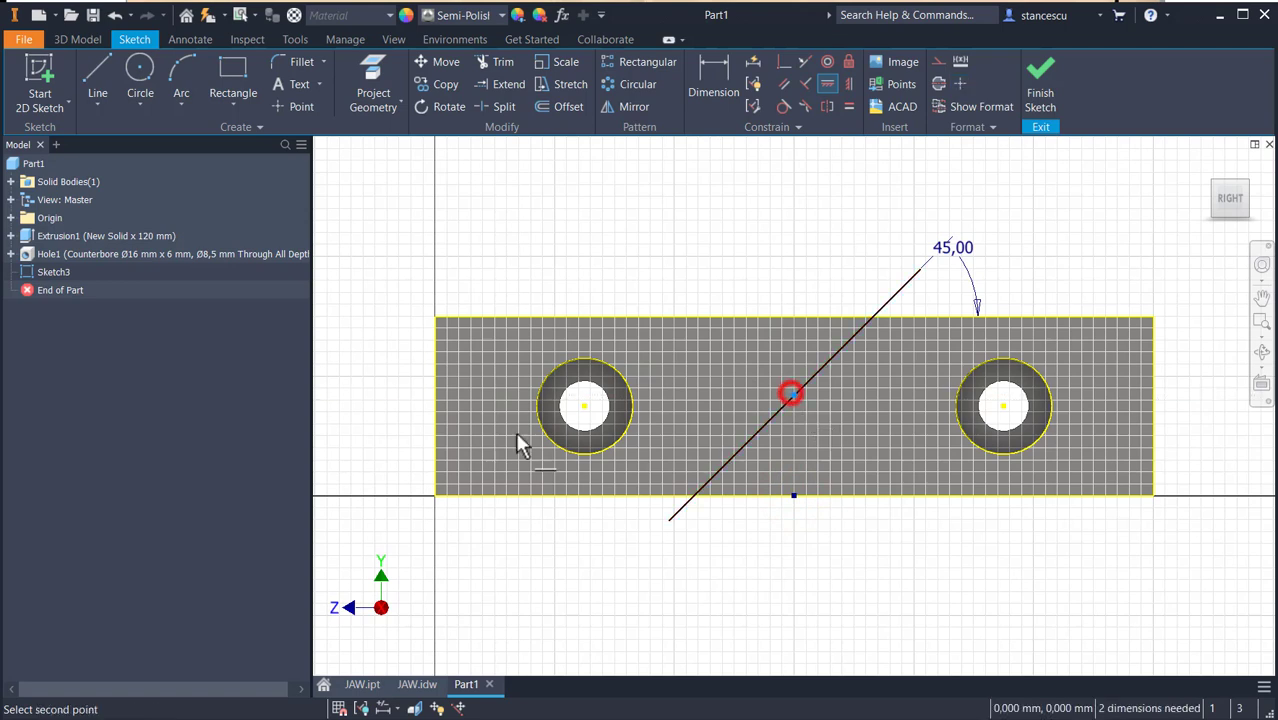
click(436, 405)
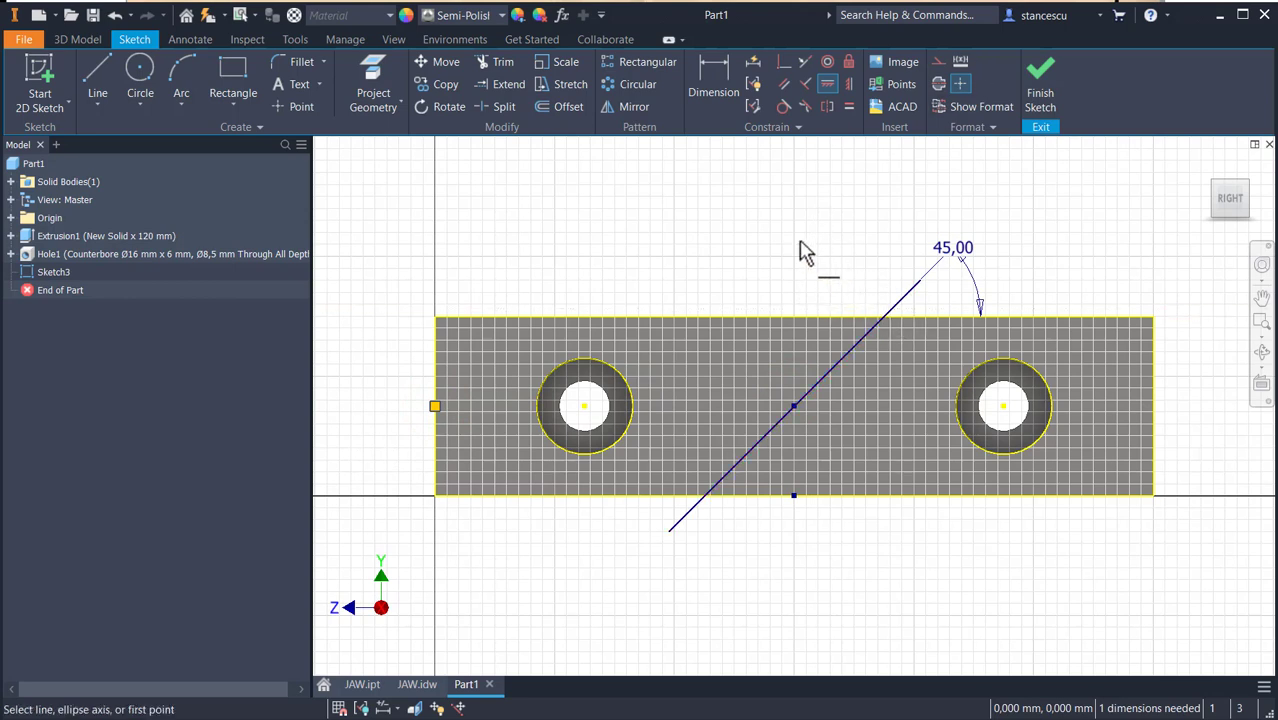
key(Escape)
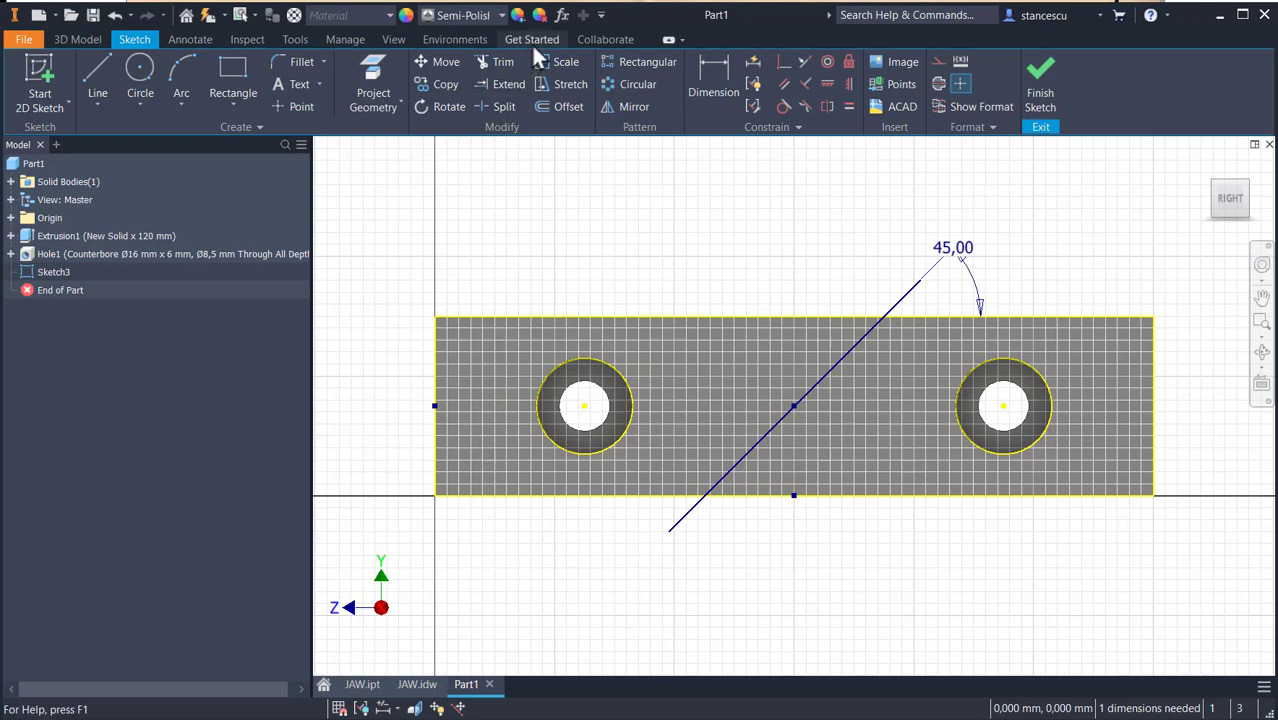
Rename the 30 mm model parameter d1 to Width in the part's parameter table.
click(558, 16)
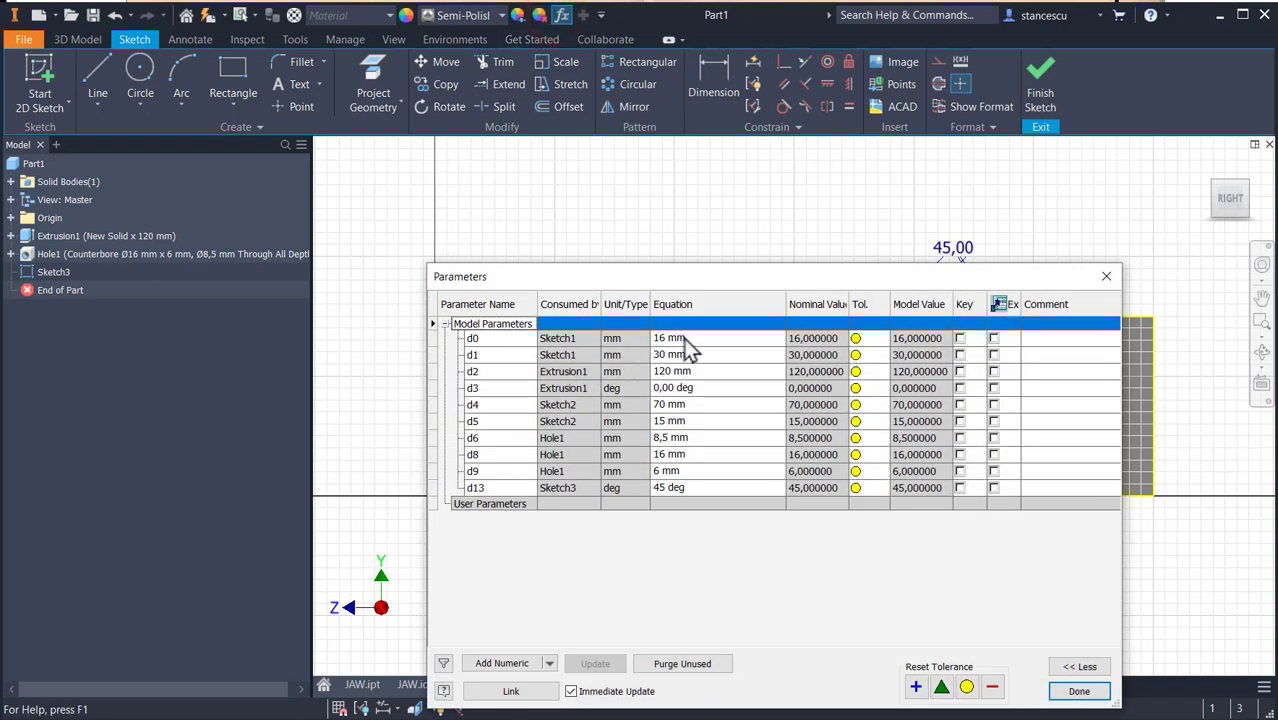
click(481, 356)
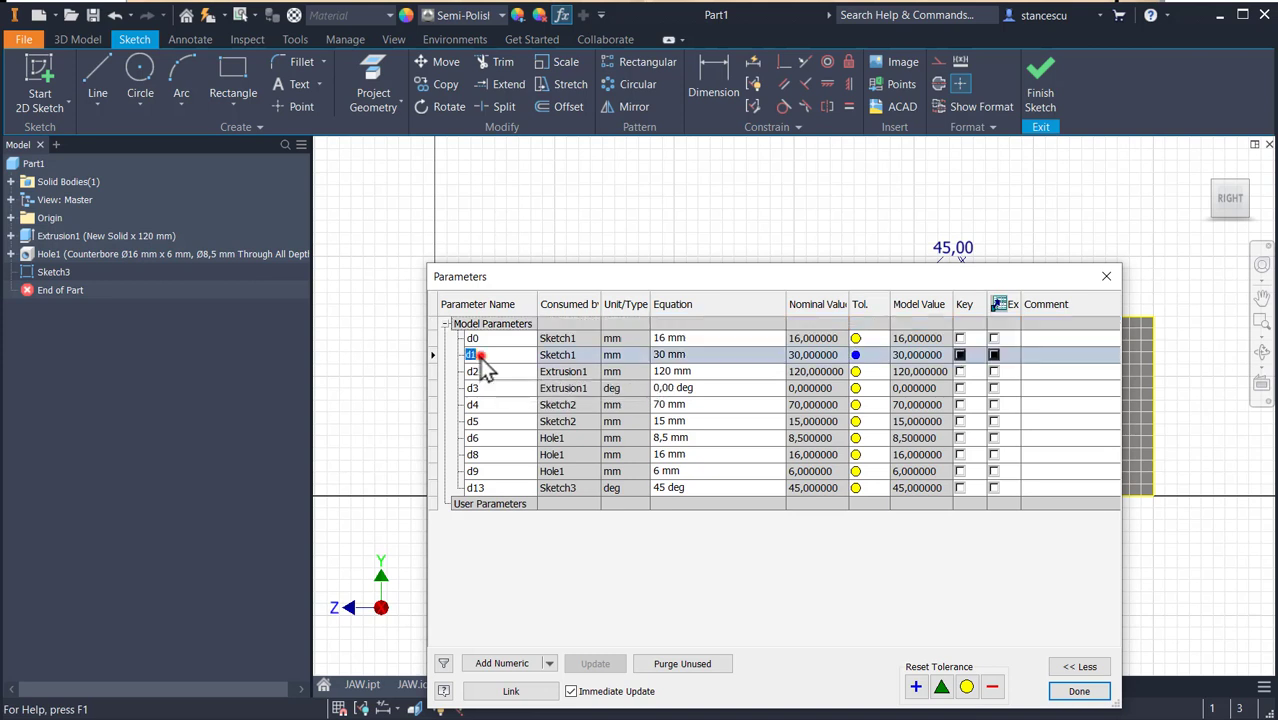
click(463, 358)
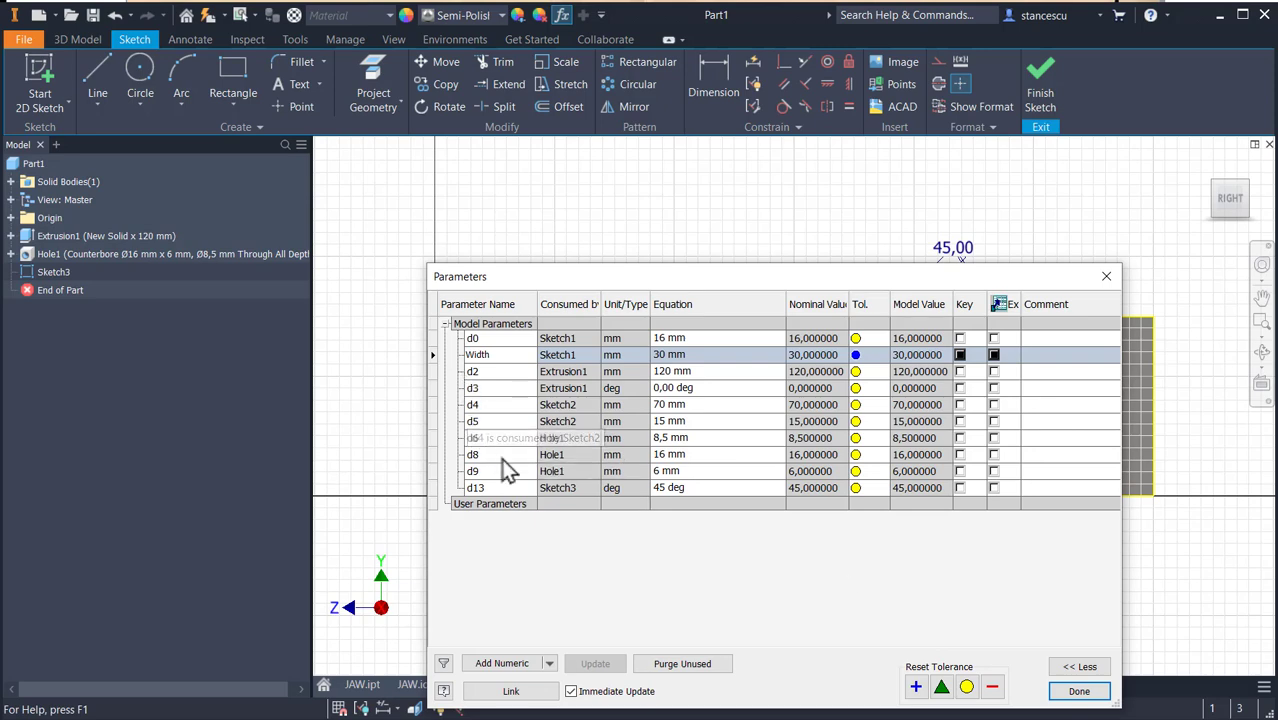
click(1072, 692)
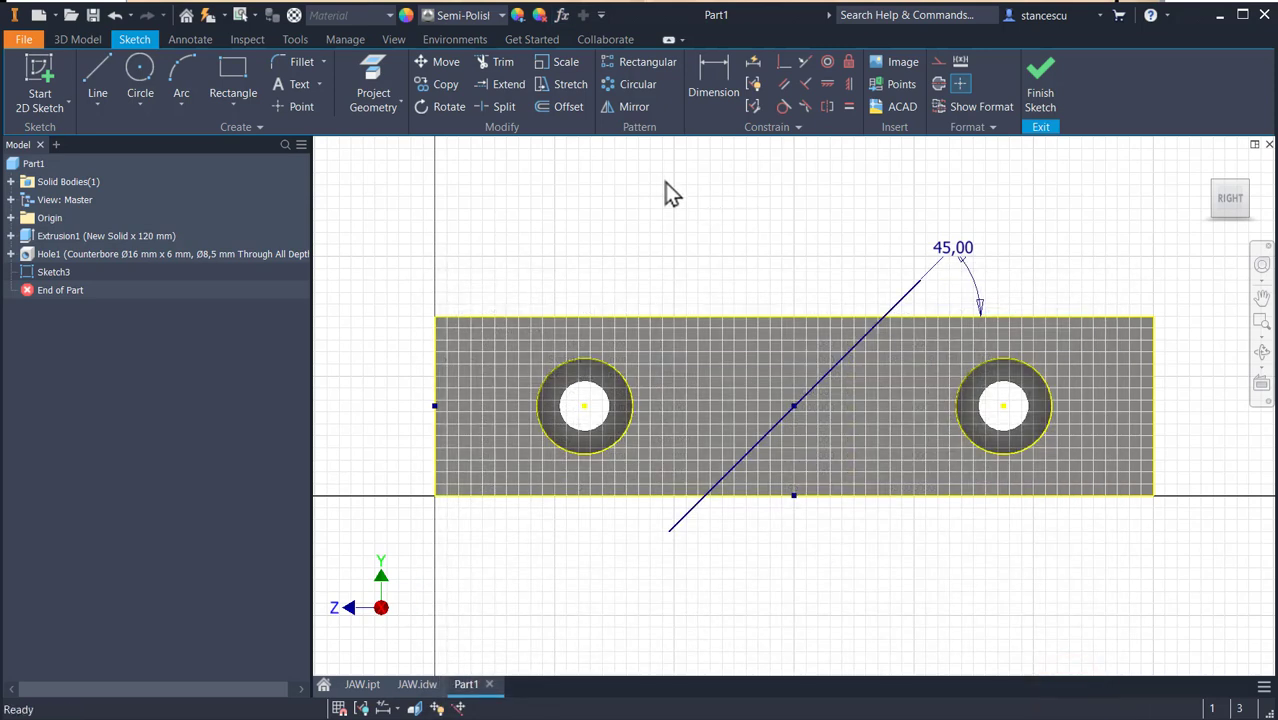
Dimension the diagonal line's length, set it to 1.2*Width*sqrt(2), and finish the sketch.
click(709, 78)
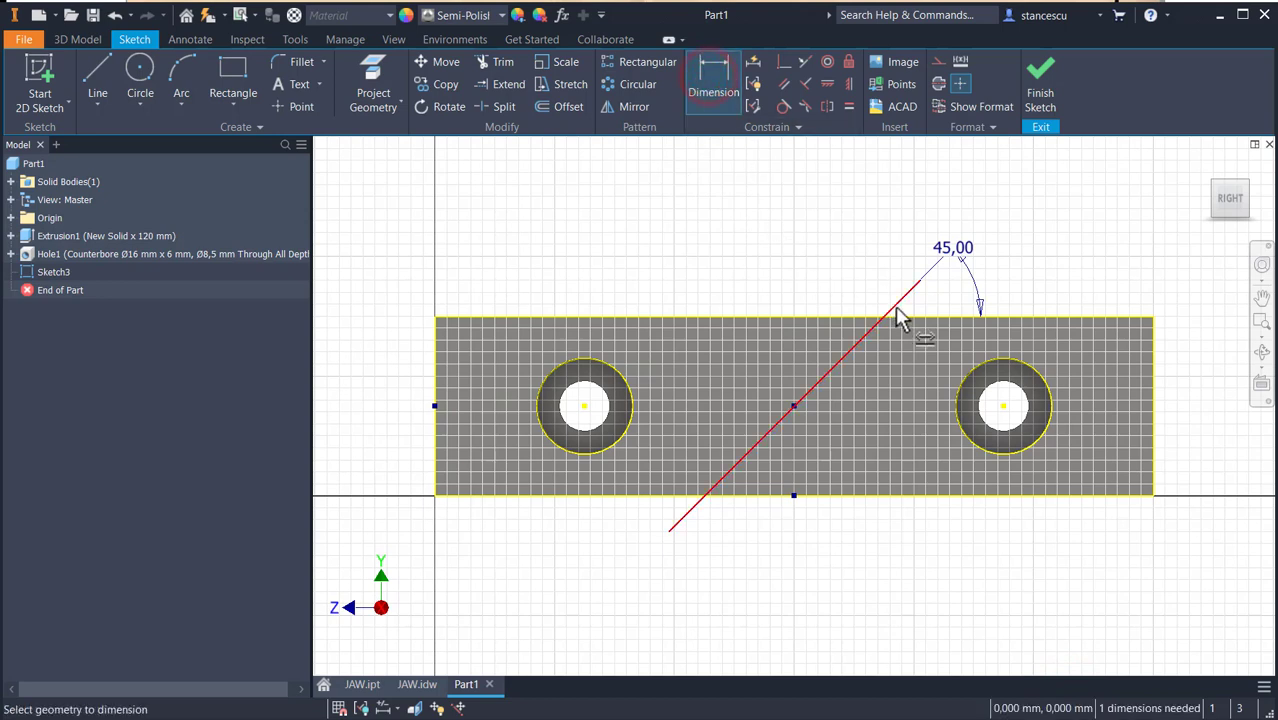
click(896, 308)
click(807, 285)
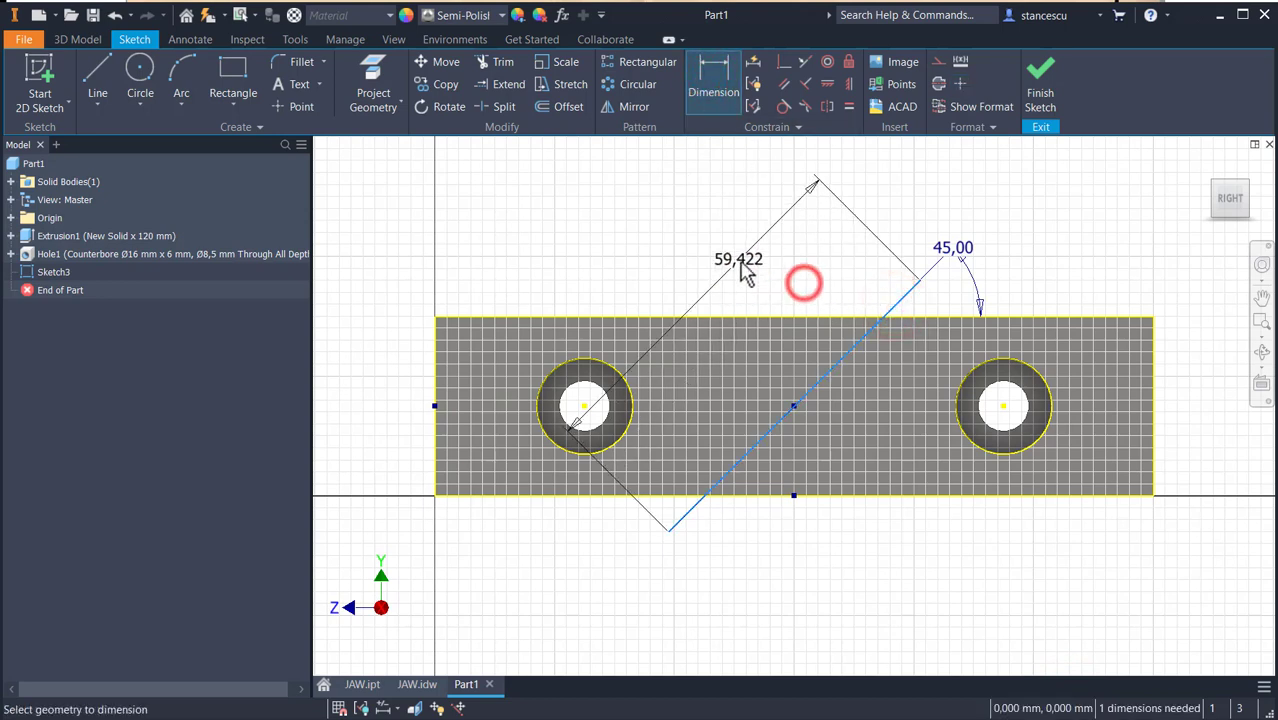
click(740, 265)
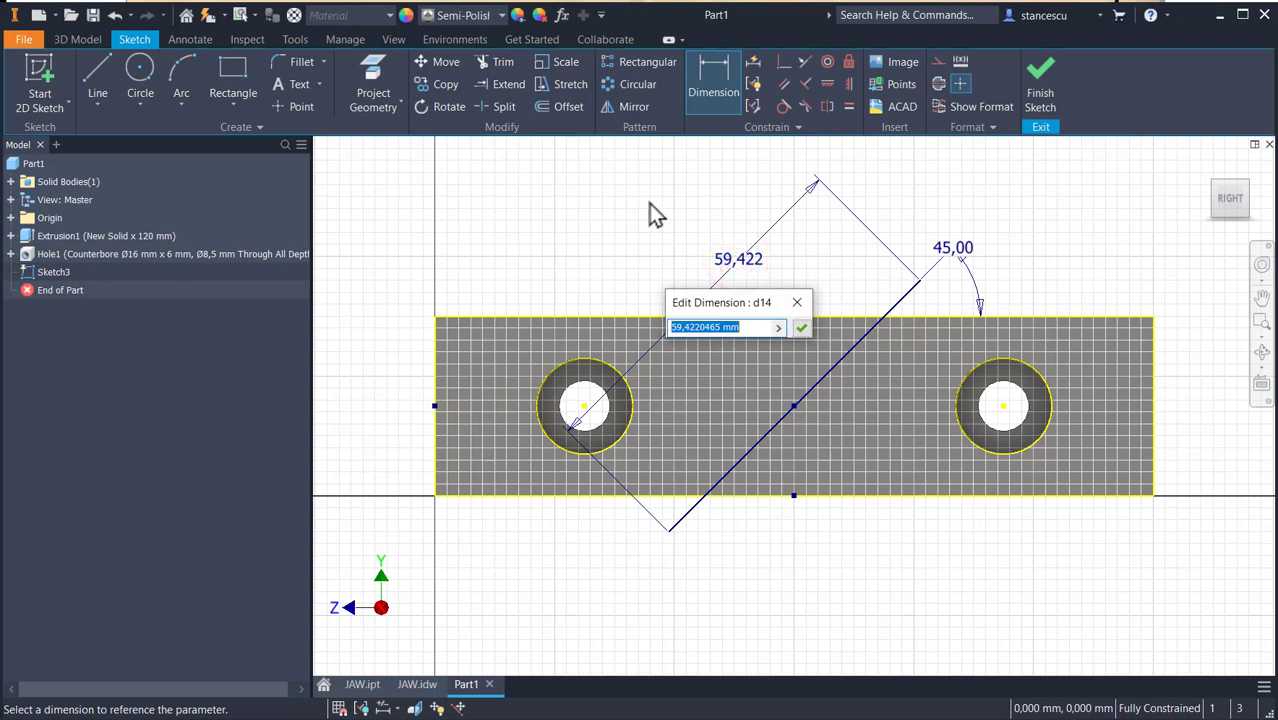
text(1)
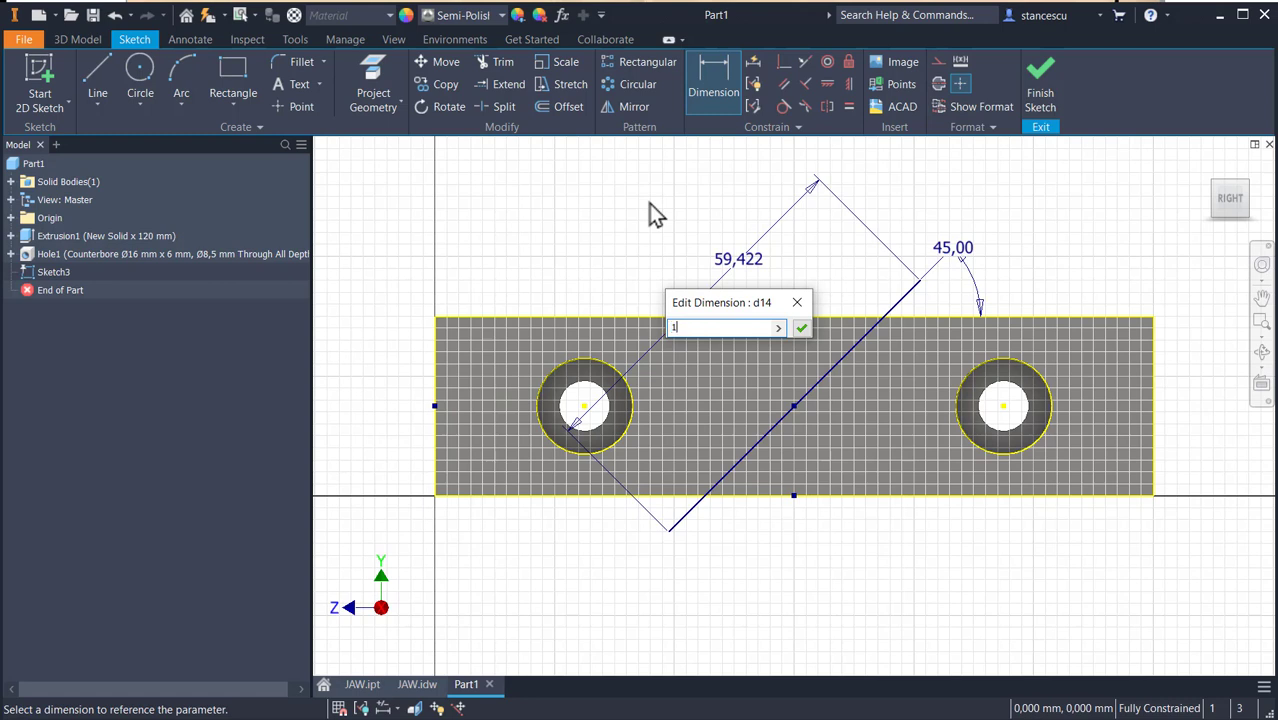
text(.2)
text(")
text(widt)
text(h)
key(Left)
key(Left)
key(Left)
key(Left)
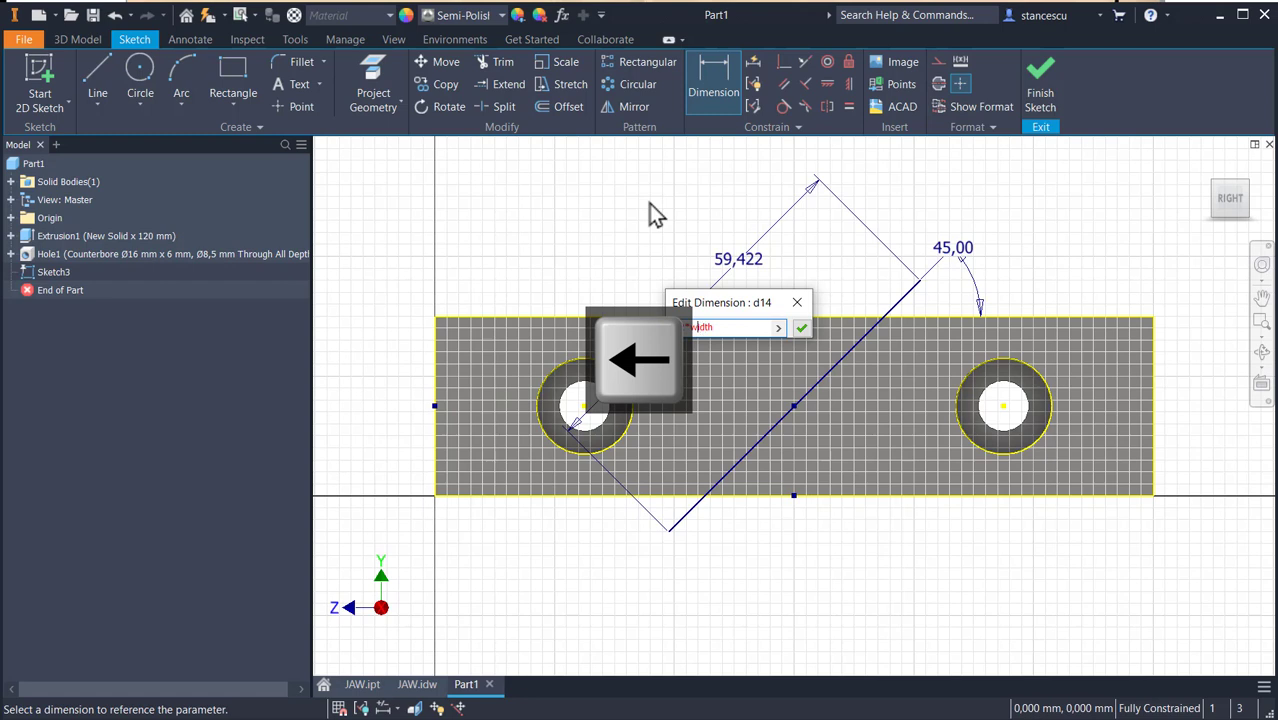
key(shift+Left)
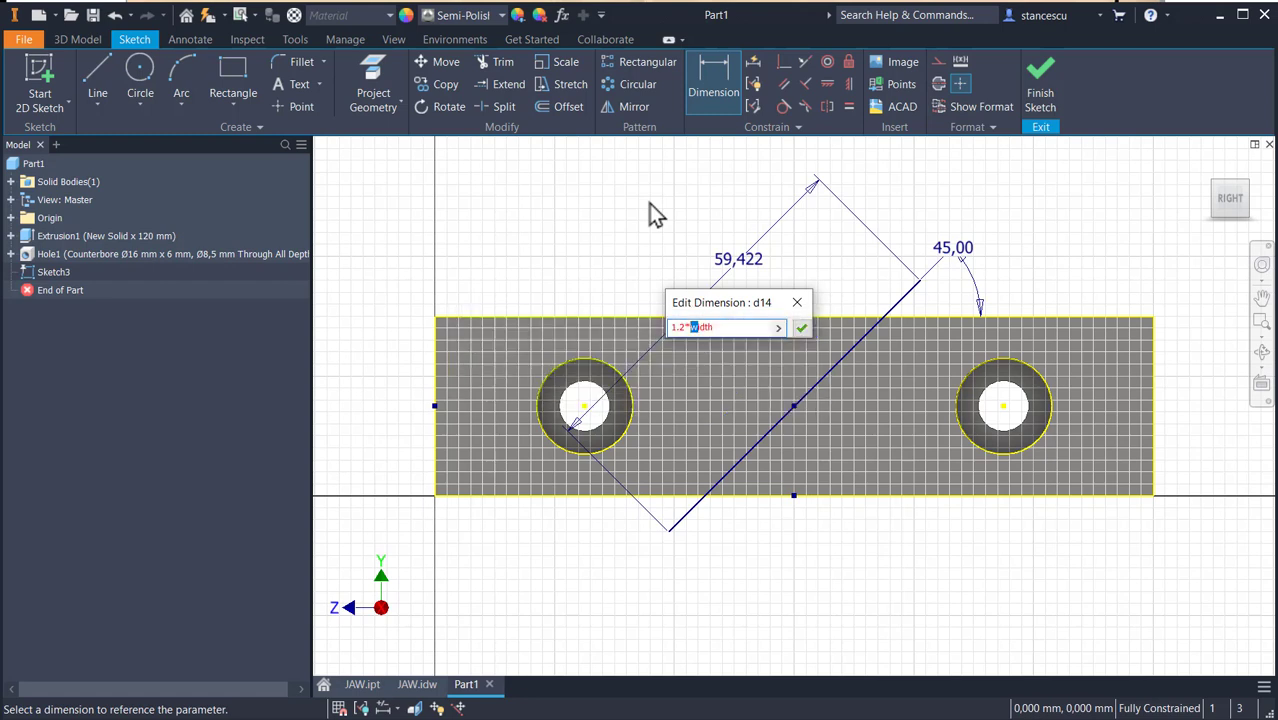
text(W)
key(Right)
key(Right)
key(Right)
key(Right)
text(")
text(sqrt)
text((2)
text())
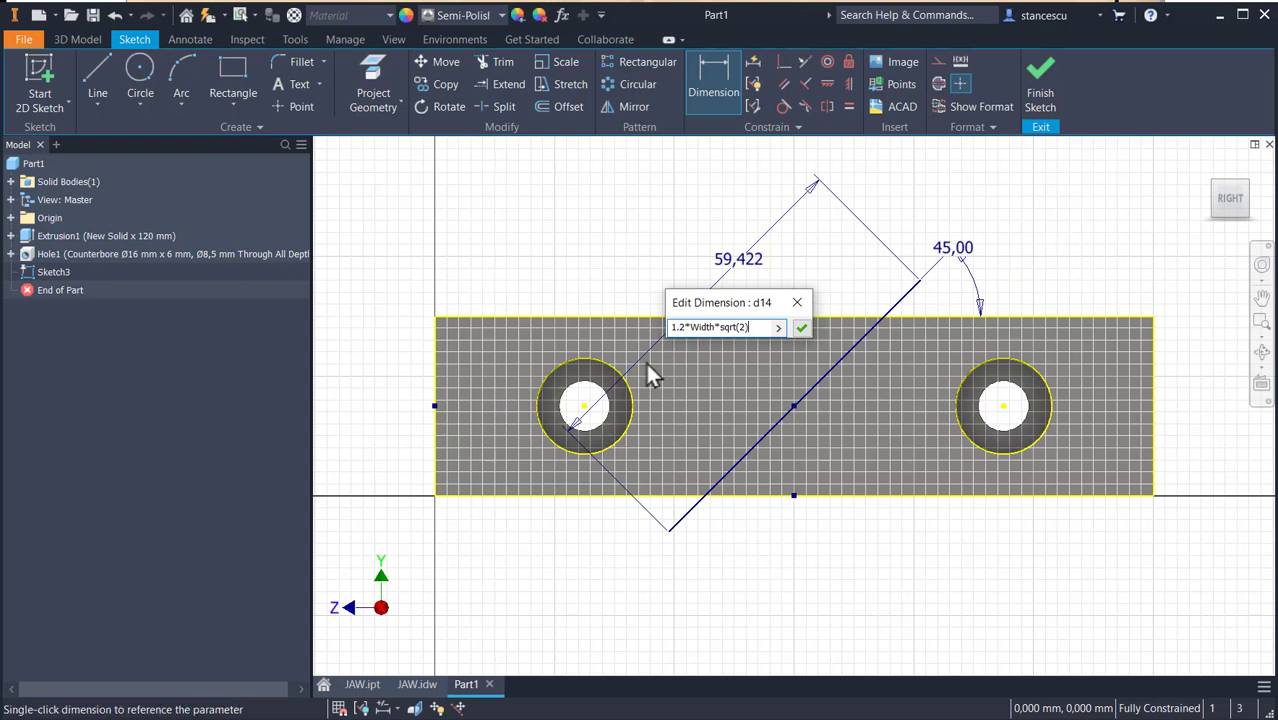
mouse_move(705, 327)
click(801, 330)
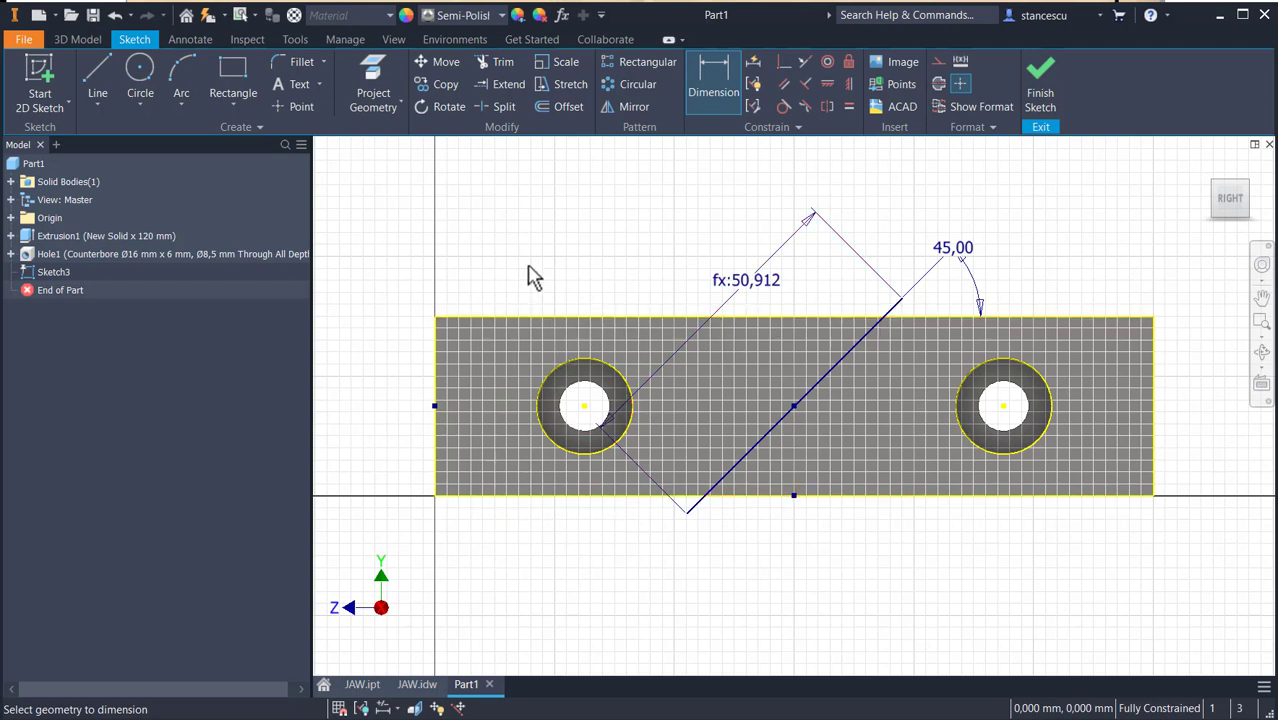
click(1041, 90)
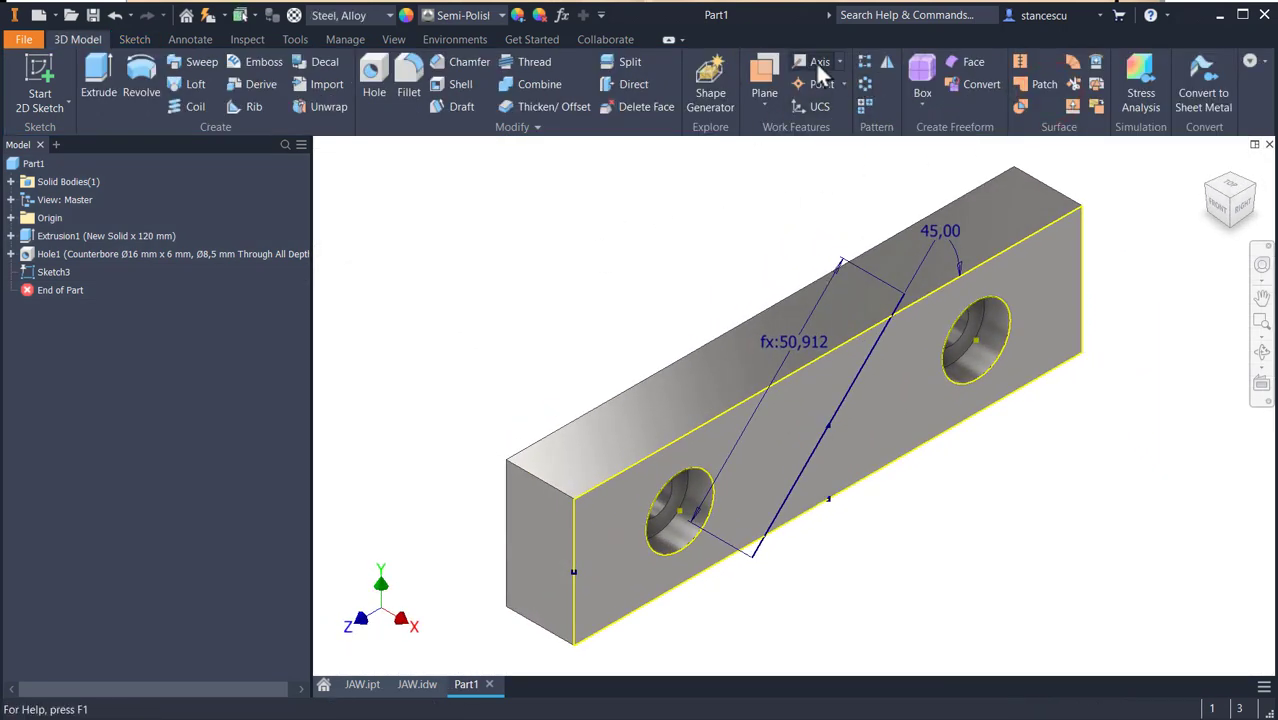
Create a work plane normal to the diagonal line through its upper endpoint.
click(765, 80)
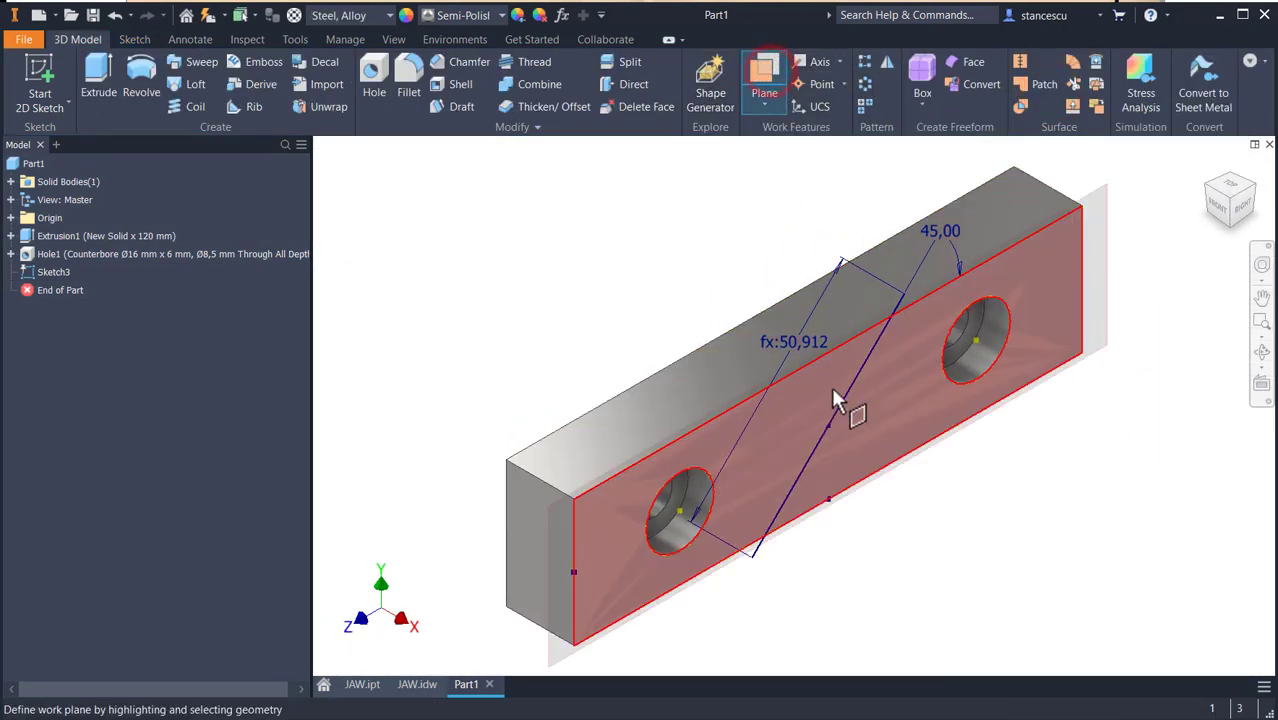
click(884, 345)
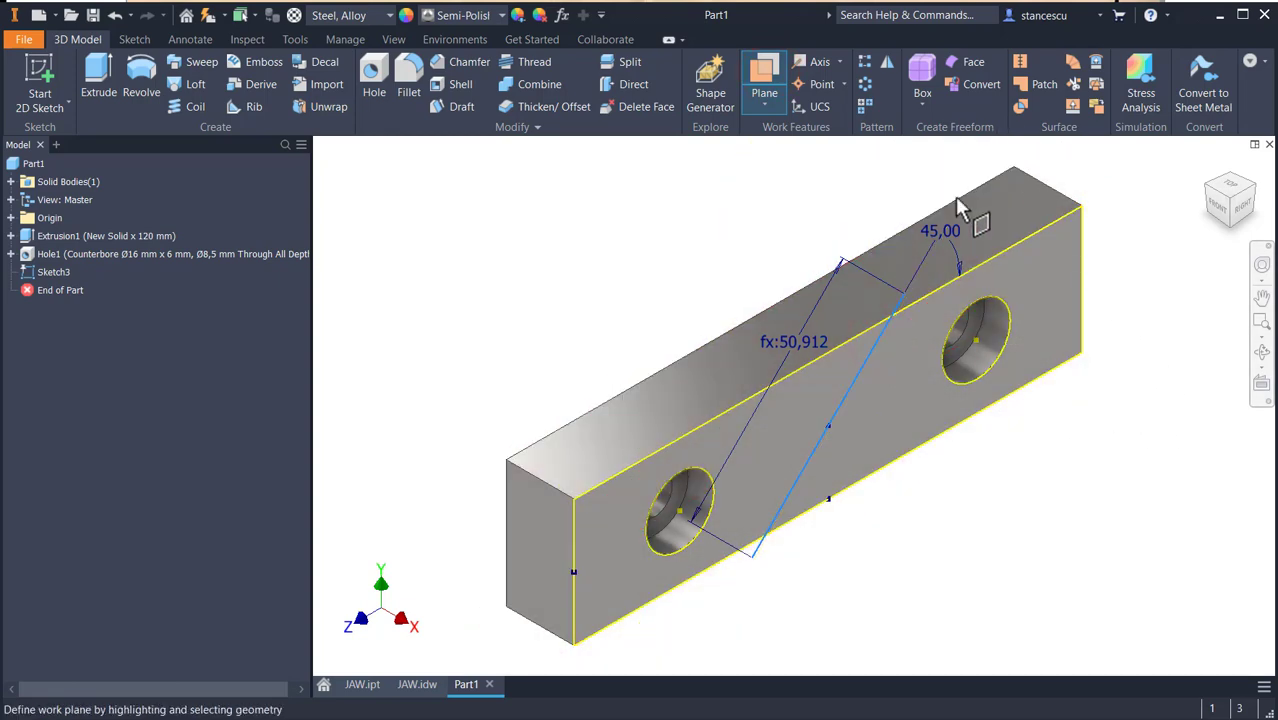
click(905, 297)
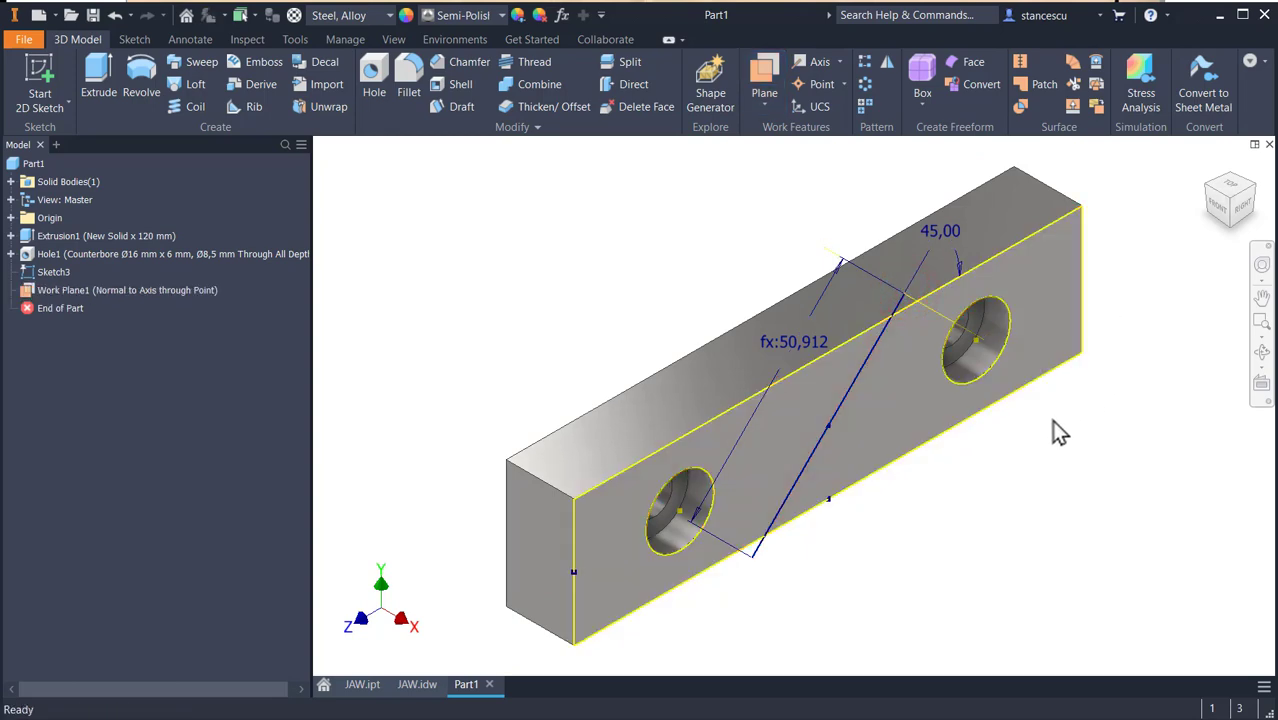
mouse_move(999, 434)
shift+middle_down()
mouse_move(984, 434)
mouse_move(1044, 417)
mouse_move(1004, 426)
shift+middle_up()
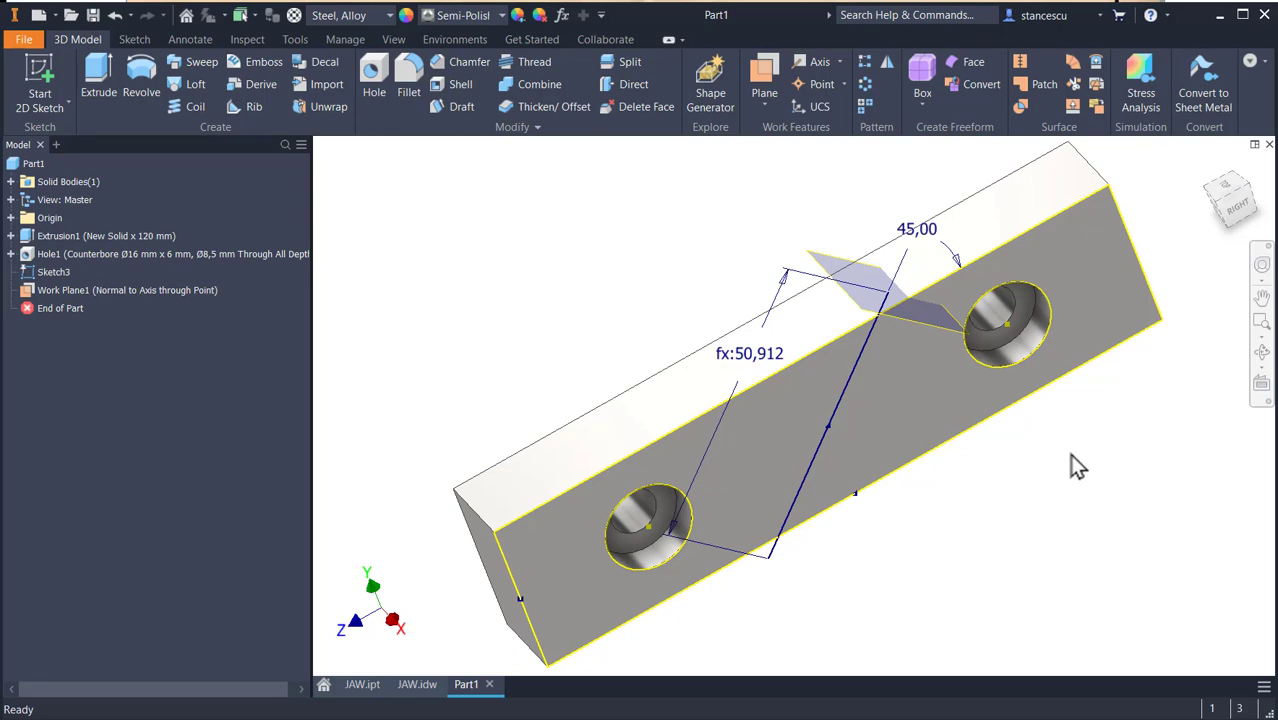
Switch to the JAW.idw drawing and examine the groove profile in detail C and the cross channel spacing.
click(418, 686)
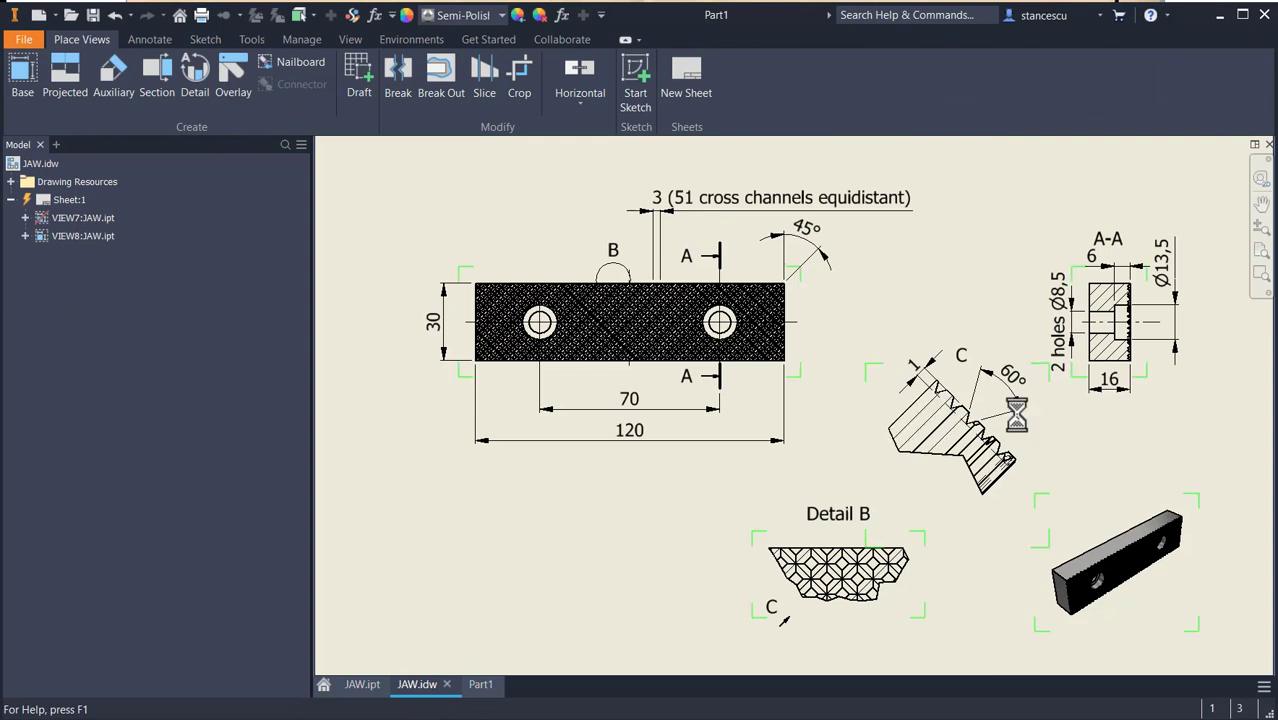
scroll(1016, 416, up, 5)
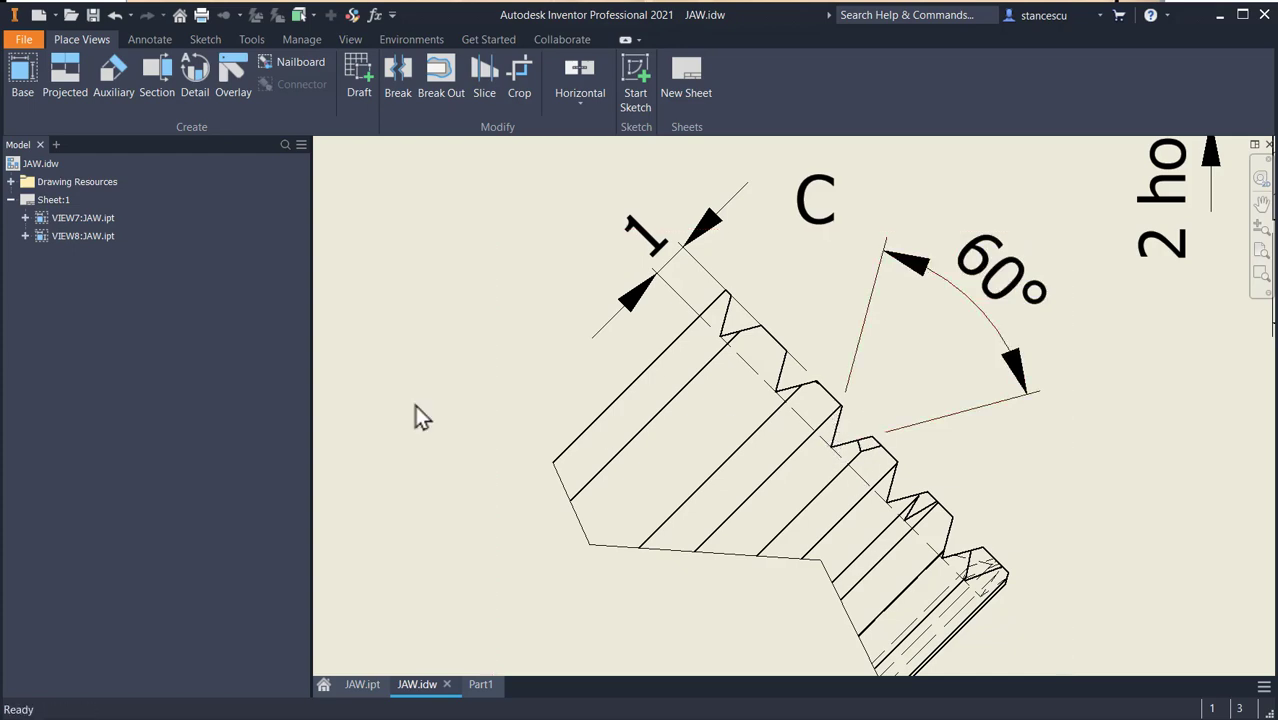
scroll(549, 408, down, 4)
middle_drag(594, 478, 761, 348)
middle_drag(514, 371, 605, 465)
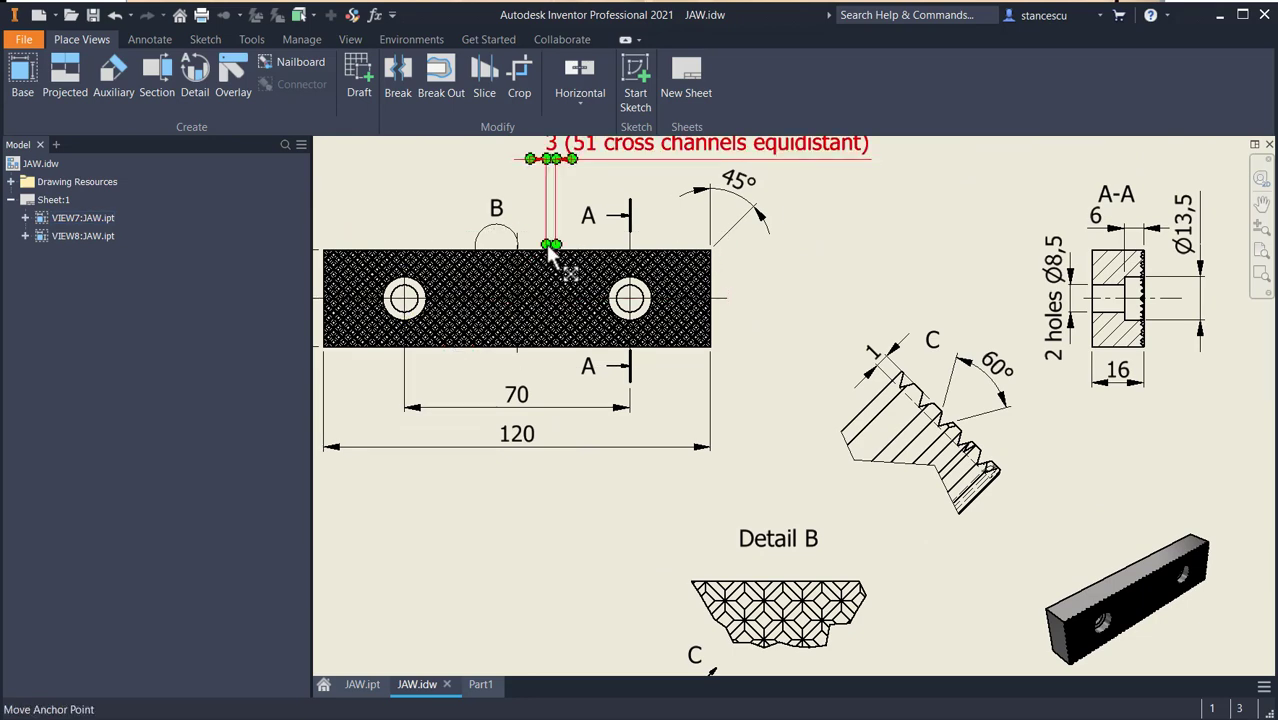
Return to Part1, start a sketch on the new work plane, and draw a small closed triangle just outside the plate's face.
click(482, 687)
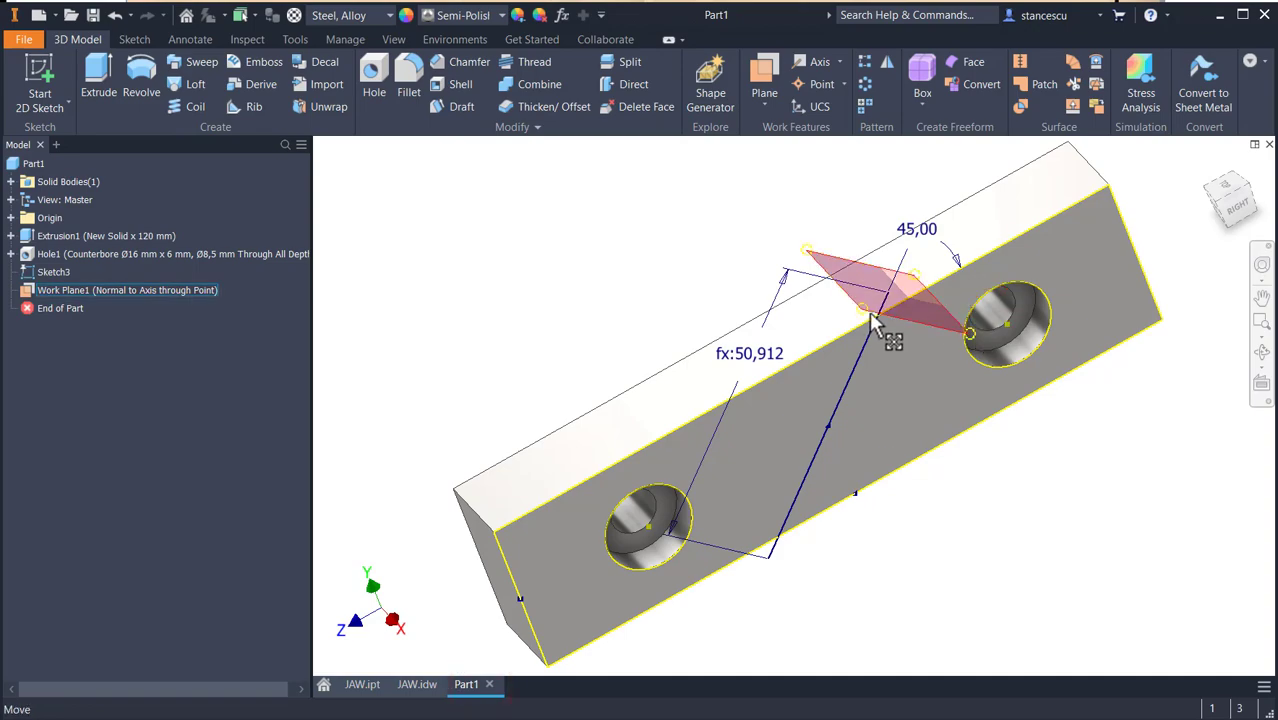
click(860, 292)
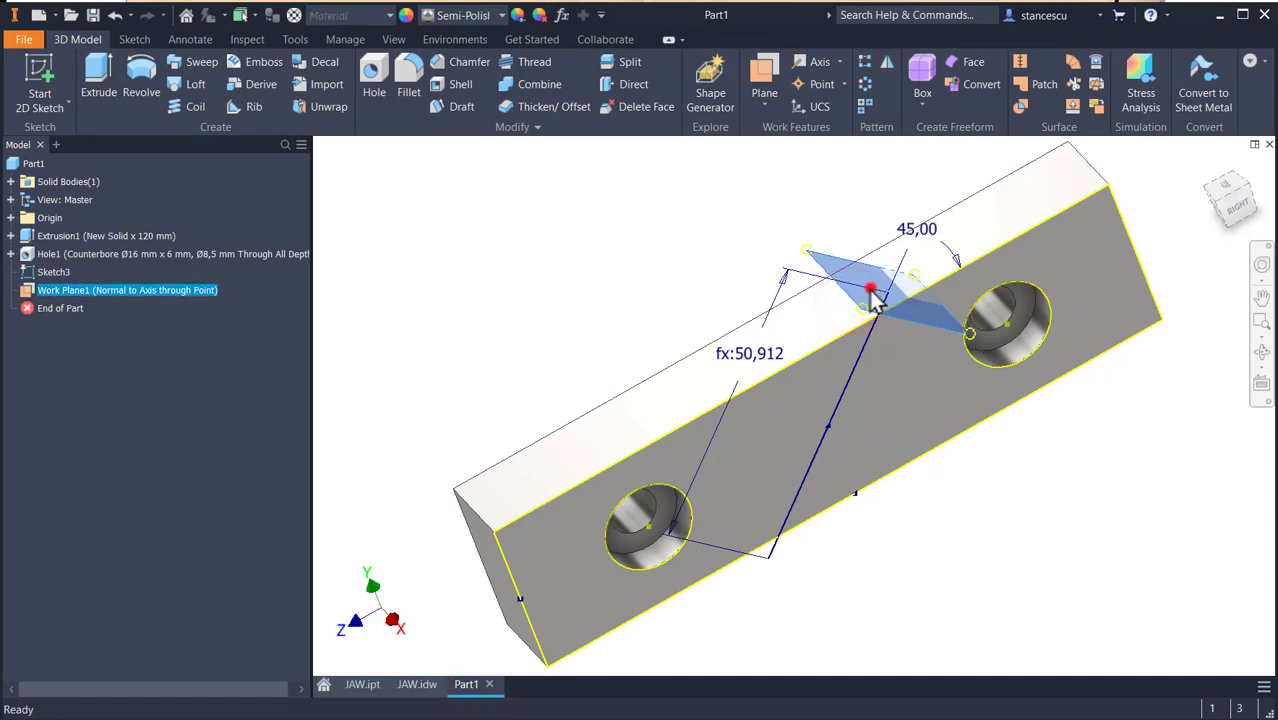
click(870, 288)
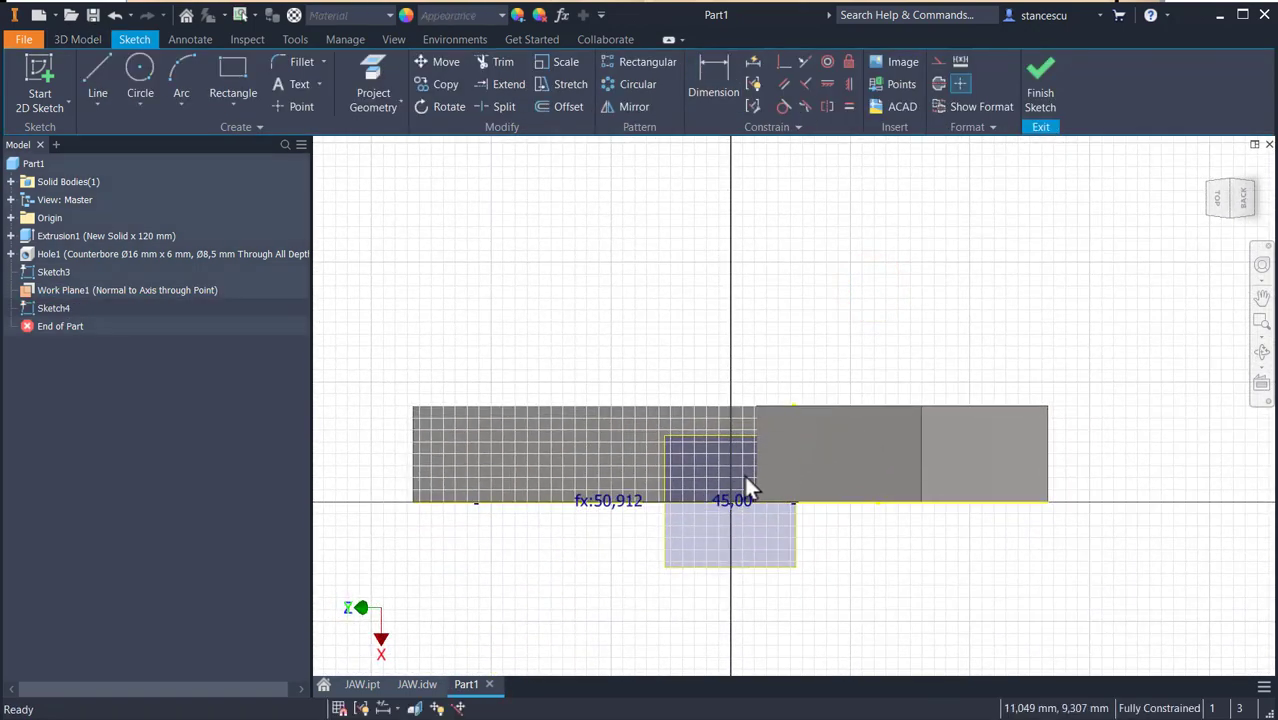
scroll(740, 495, up, 3)
middle_drag(724, 520, 781, 308)
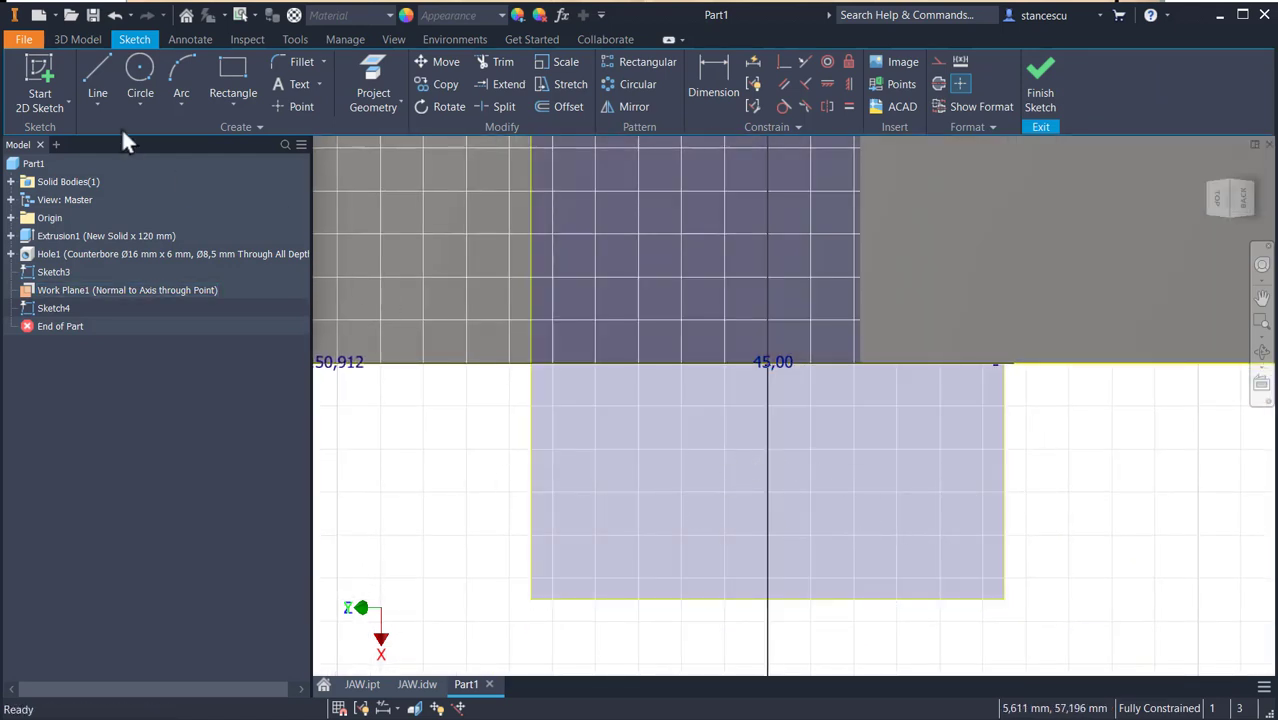
click(107, 62)
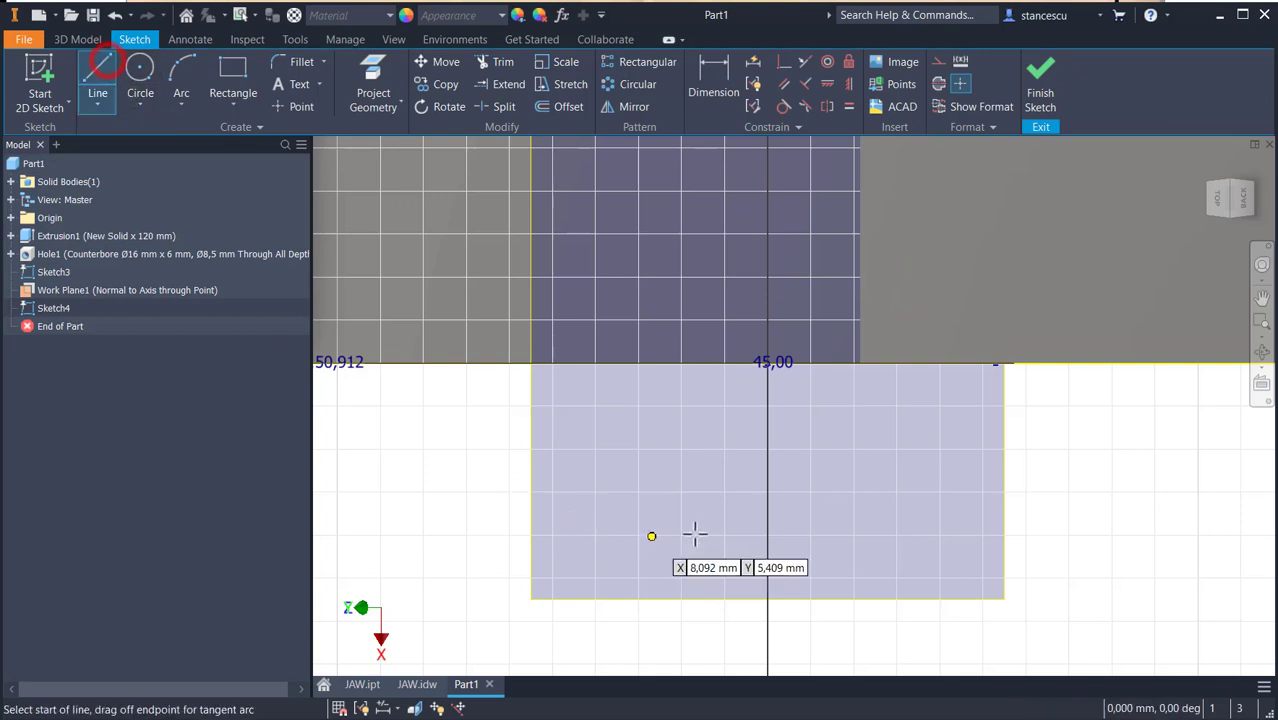
click(783, 474)
click(821, 429)
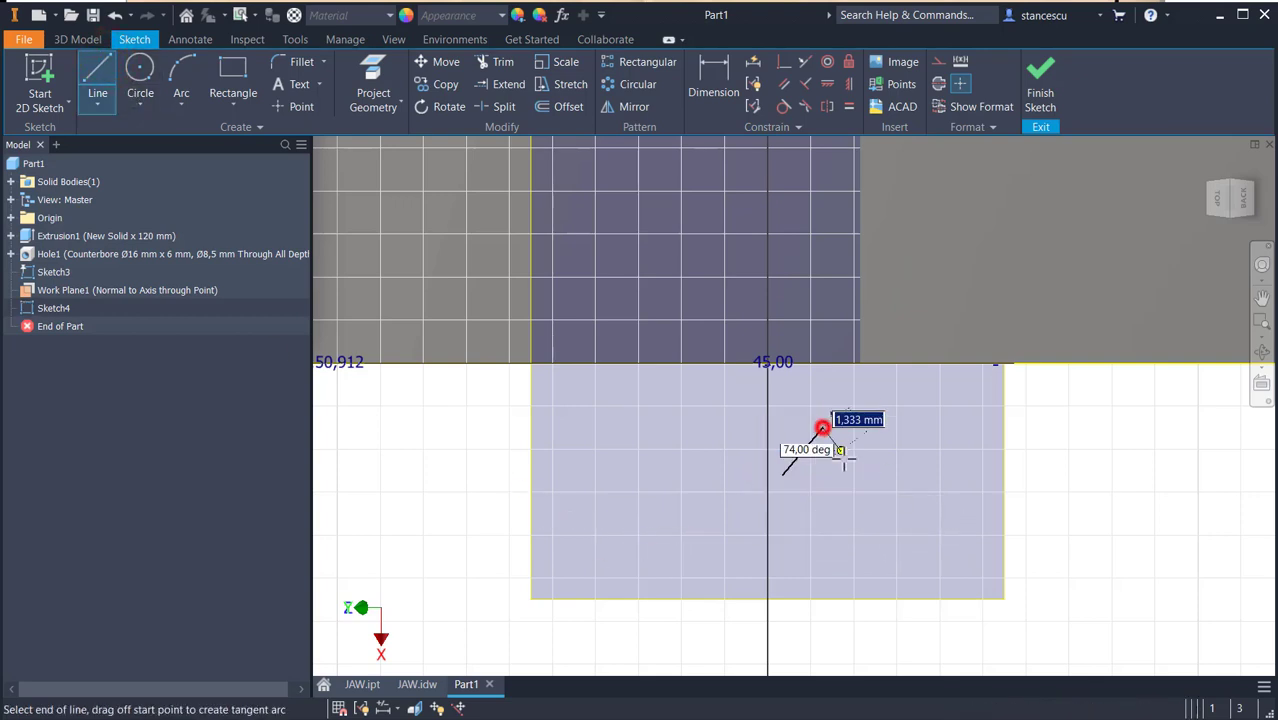
right_click(803, 492)
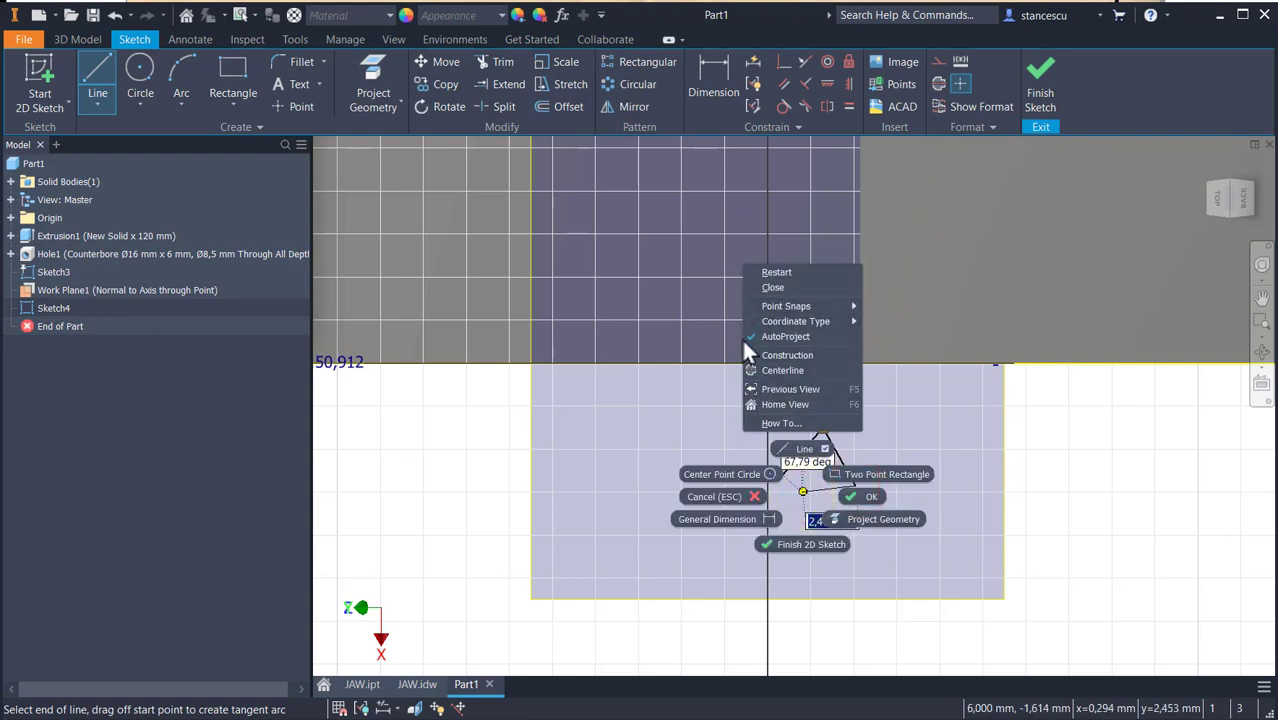
click(772, 289)
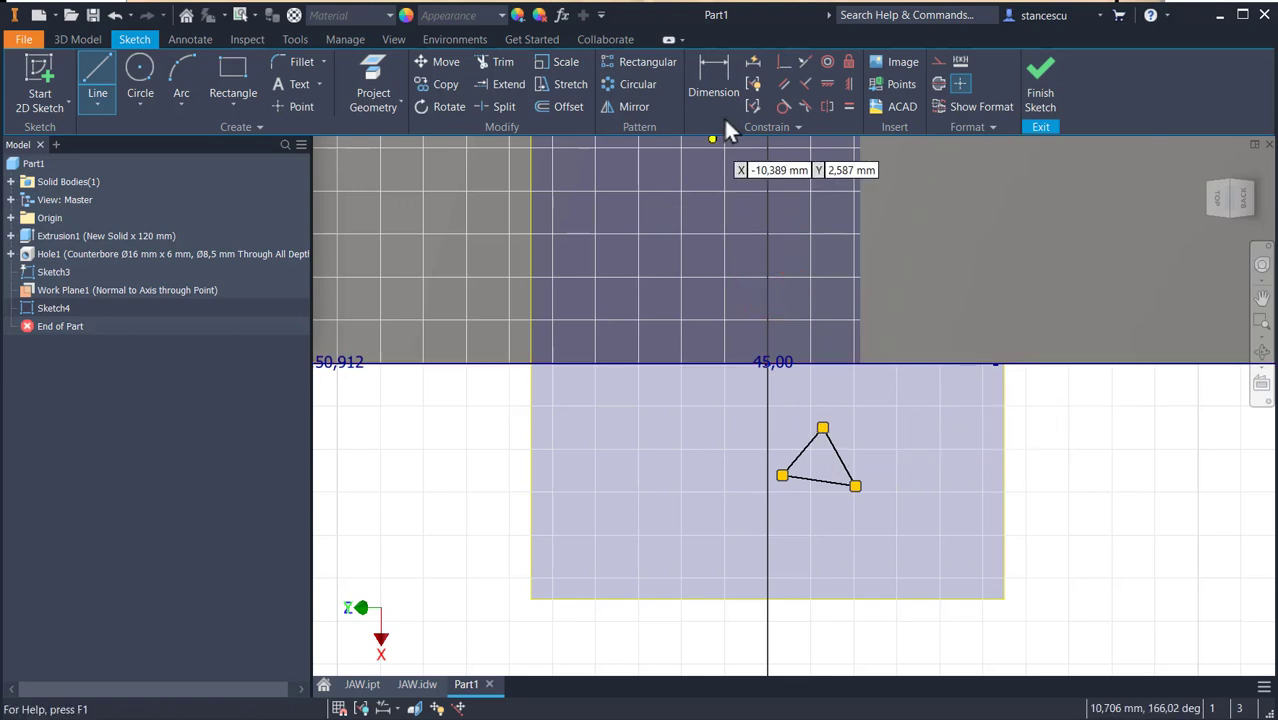
Make the triangle's three sides equal in length.
click(848, 106)
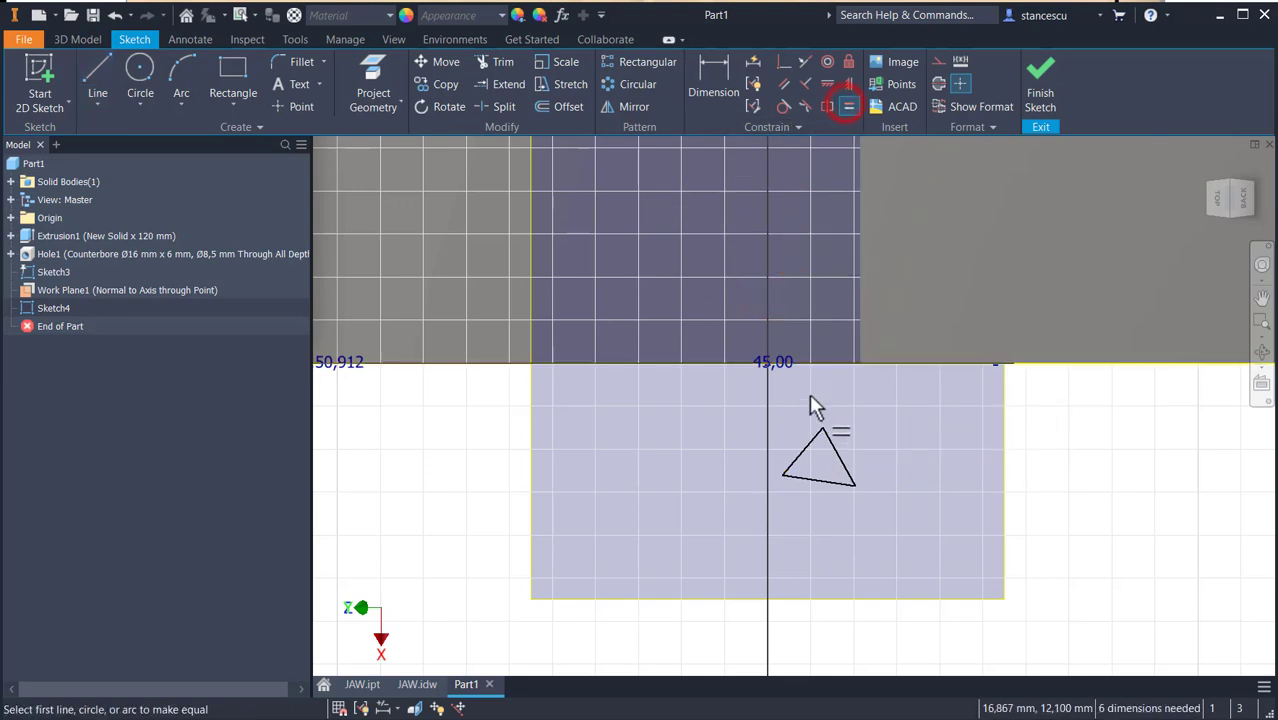
click(808, 443)
click(829, 441)
click(806, 443)
click(812, 477)
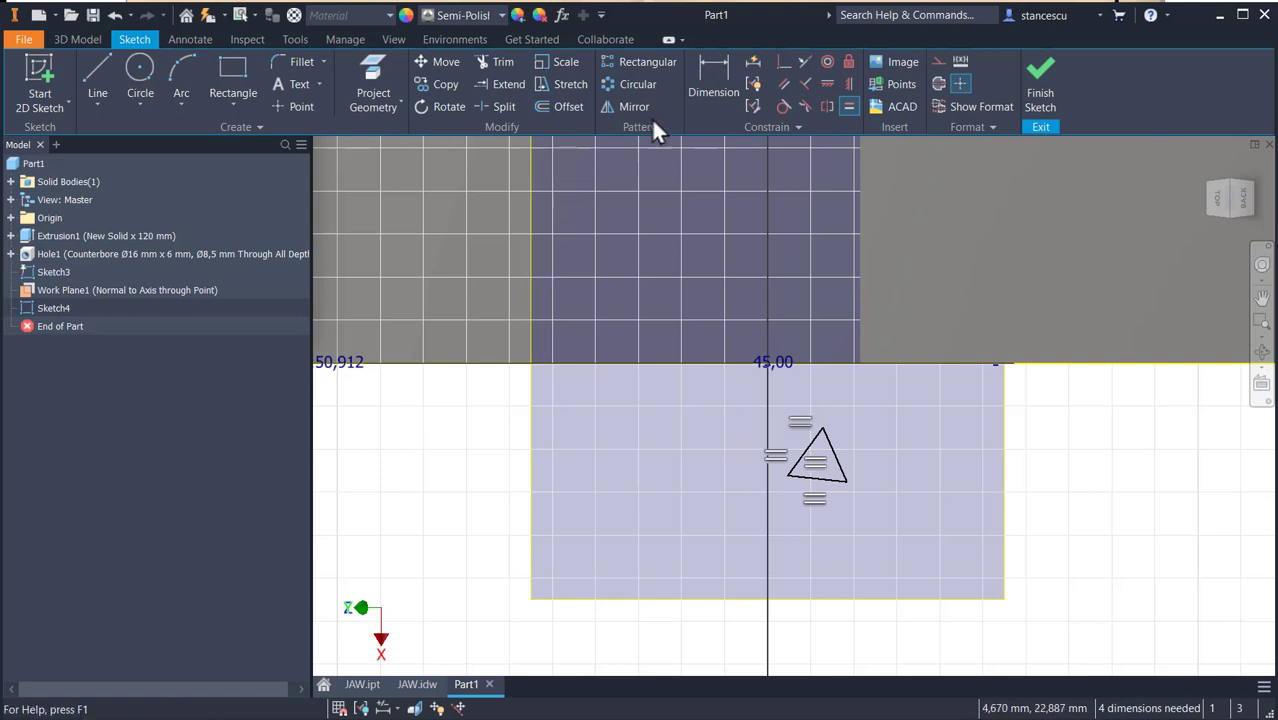
Project the diagonal line's end into the sketch and make the midpoint of one triangle side coincident with it.
click(380, 80)
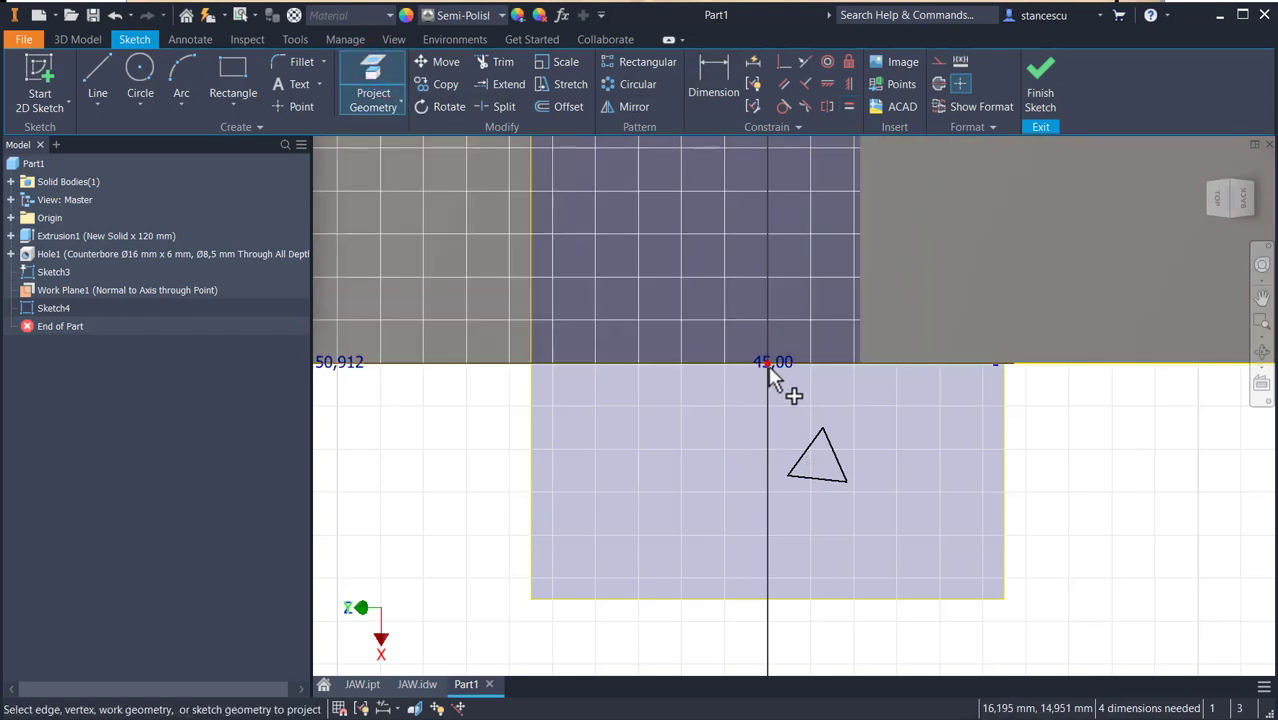
click(768, 366)
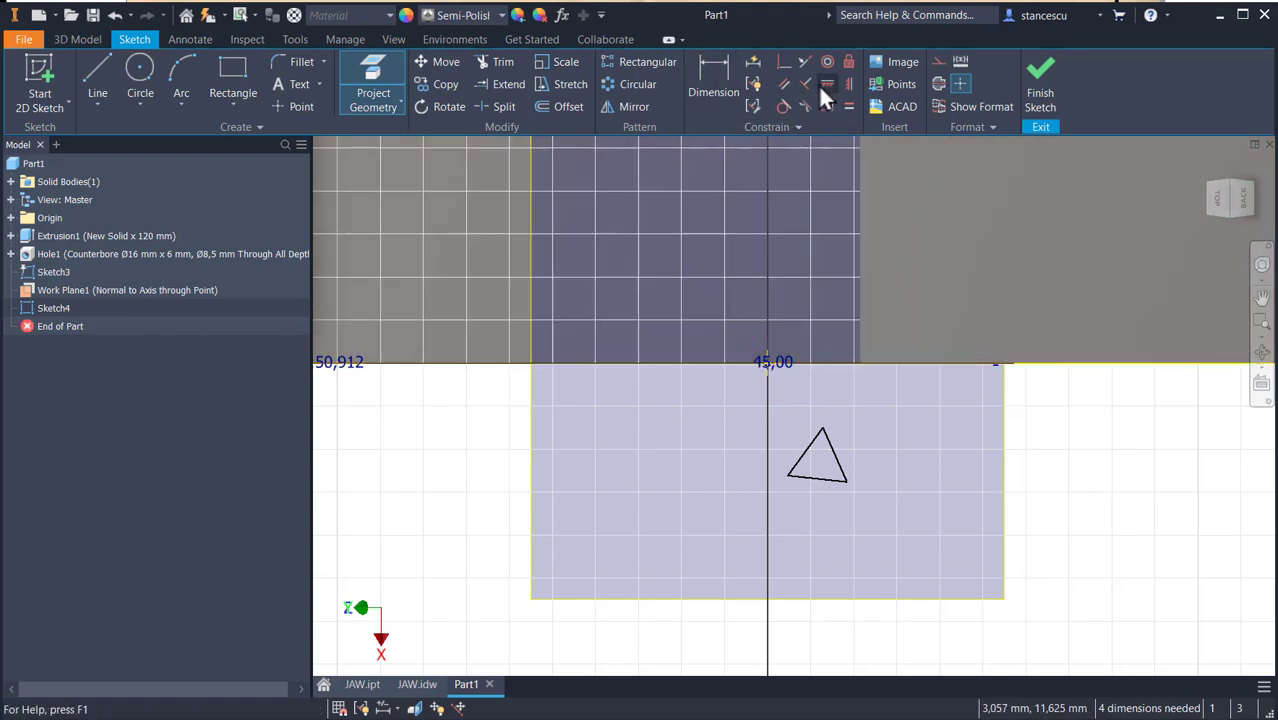
click(784, 61)
click(804, 454)
click(768, 362)
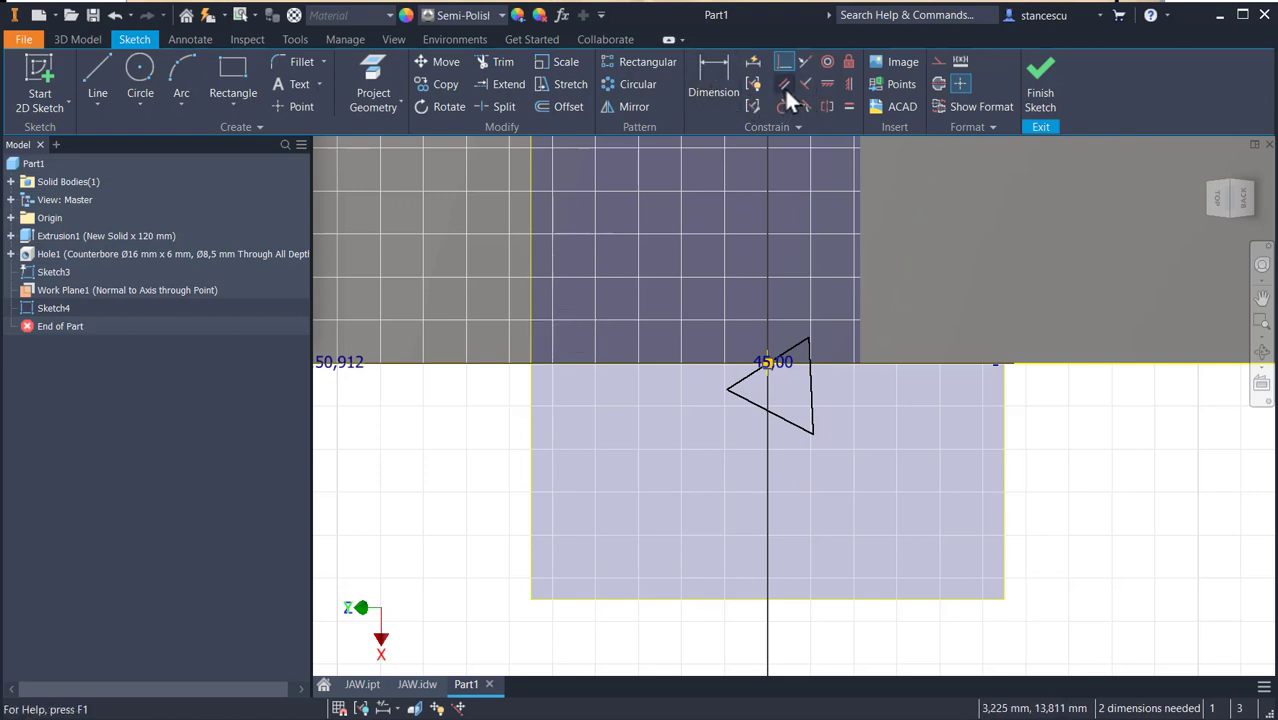
Try to make the triangle's base collinear with the plate's face line while the apex points outward, and undo it.
click(803, 64)
click(752, 363)
click(720, 372)
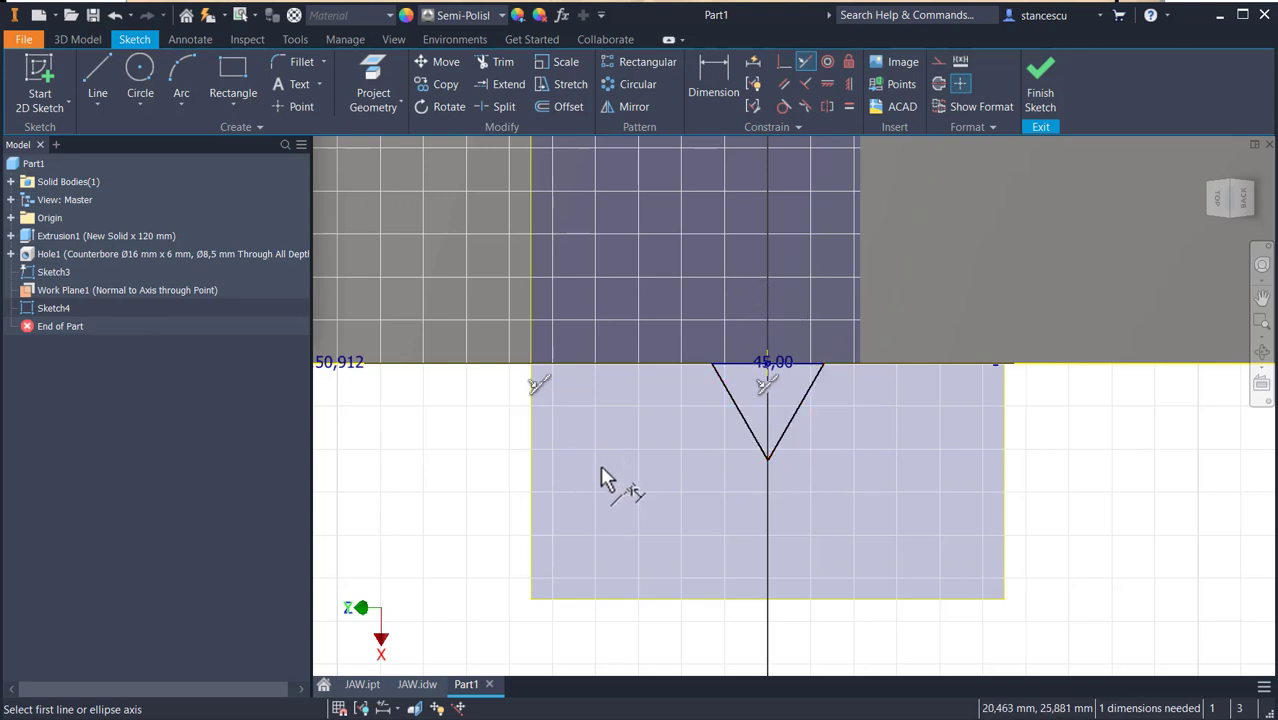
key(ctrl+z)
key(Escape)
Turn the triangle so its apex points into the plate, and make its base collinear with the plate's face line.
drag(812, 433, 779, 300)
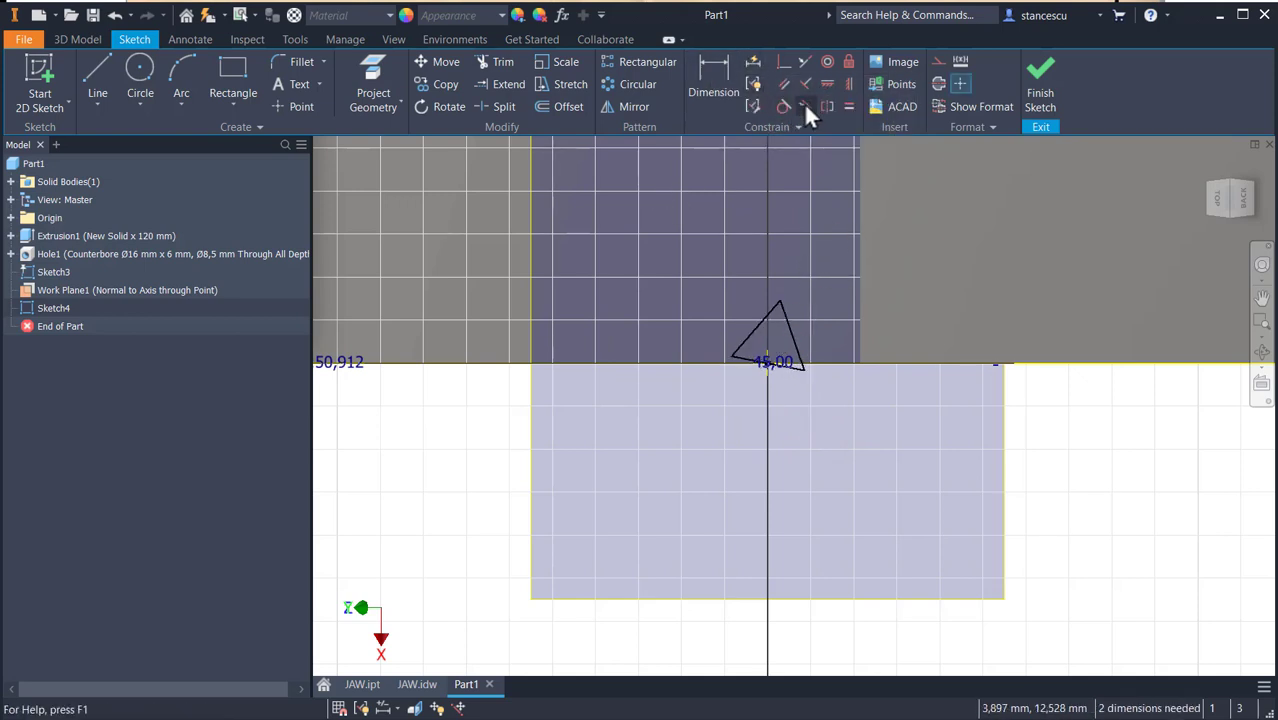
click(803, 63)
click(790, 371)
click(677, 364)
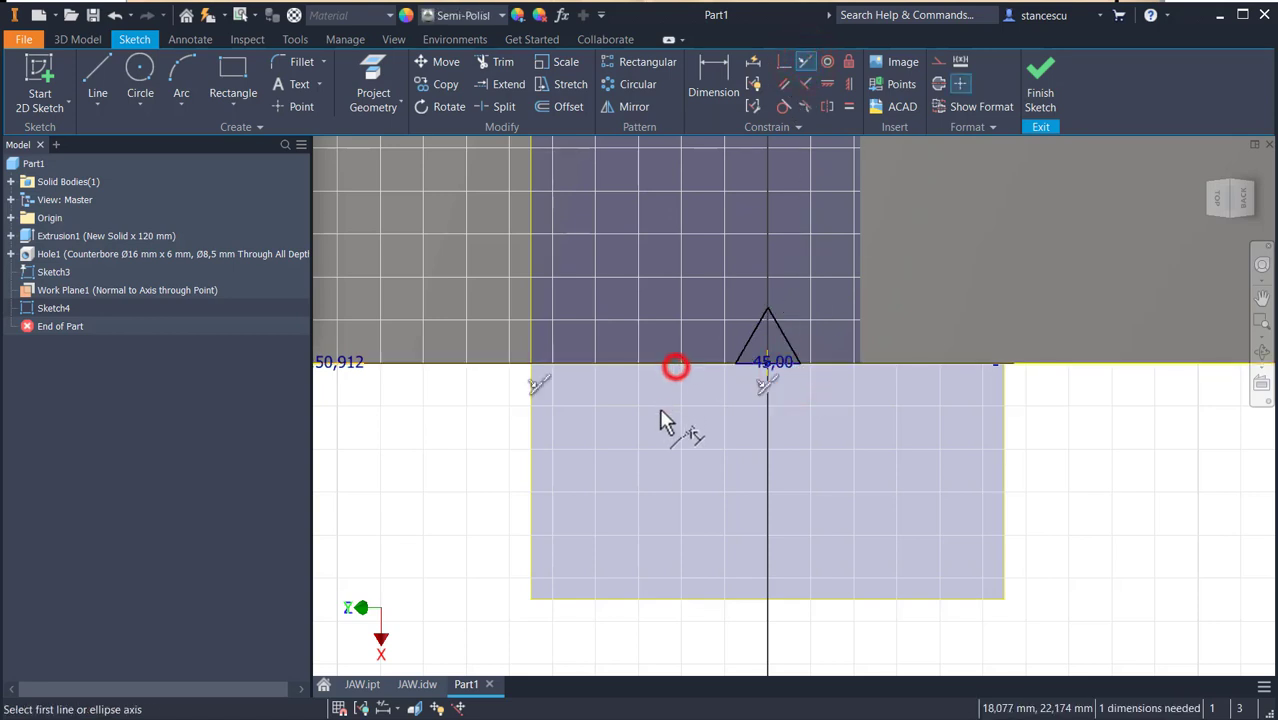
Dimension the triangle's height from base to apex and set it to 1 mm.
click(709, 66)
click(765, 307)
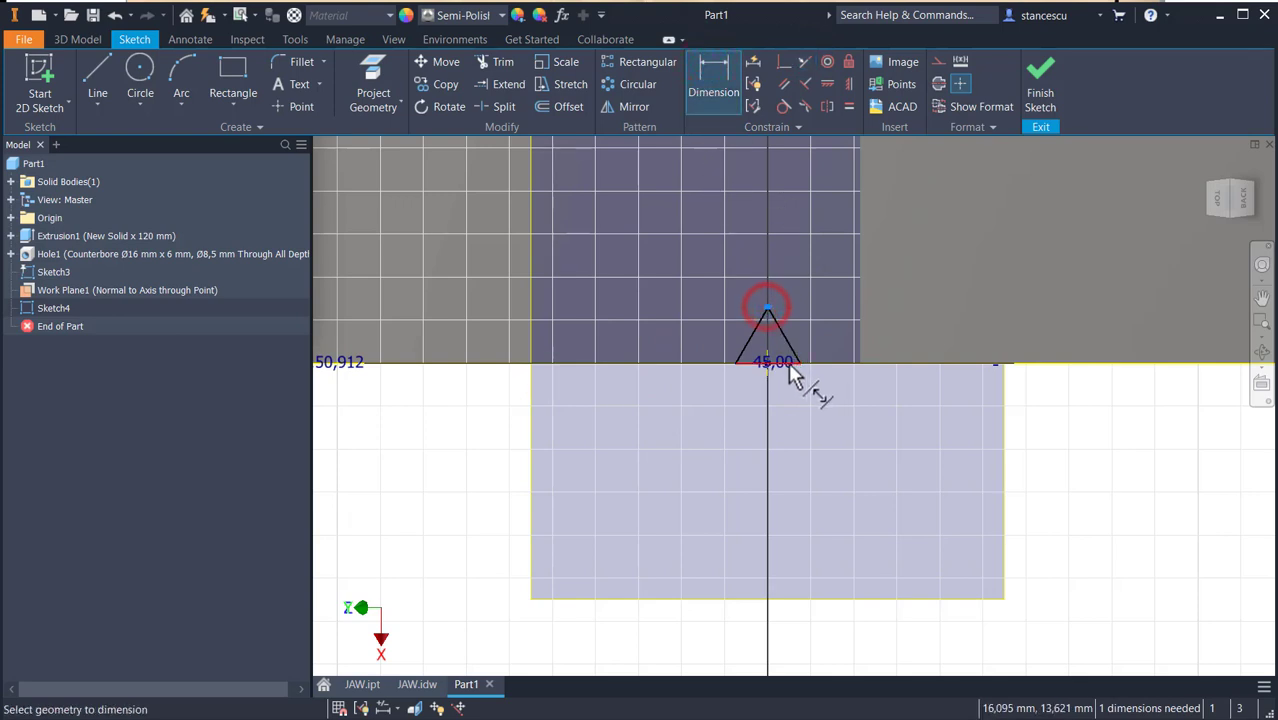
click(786, 363)
click(918, 329)
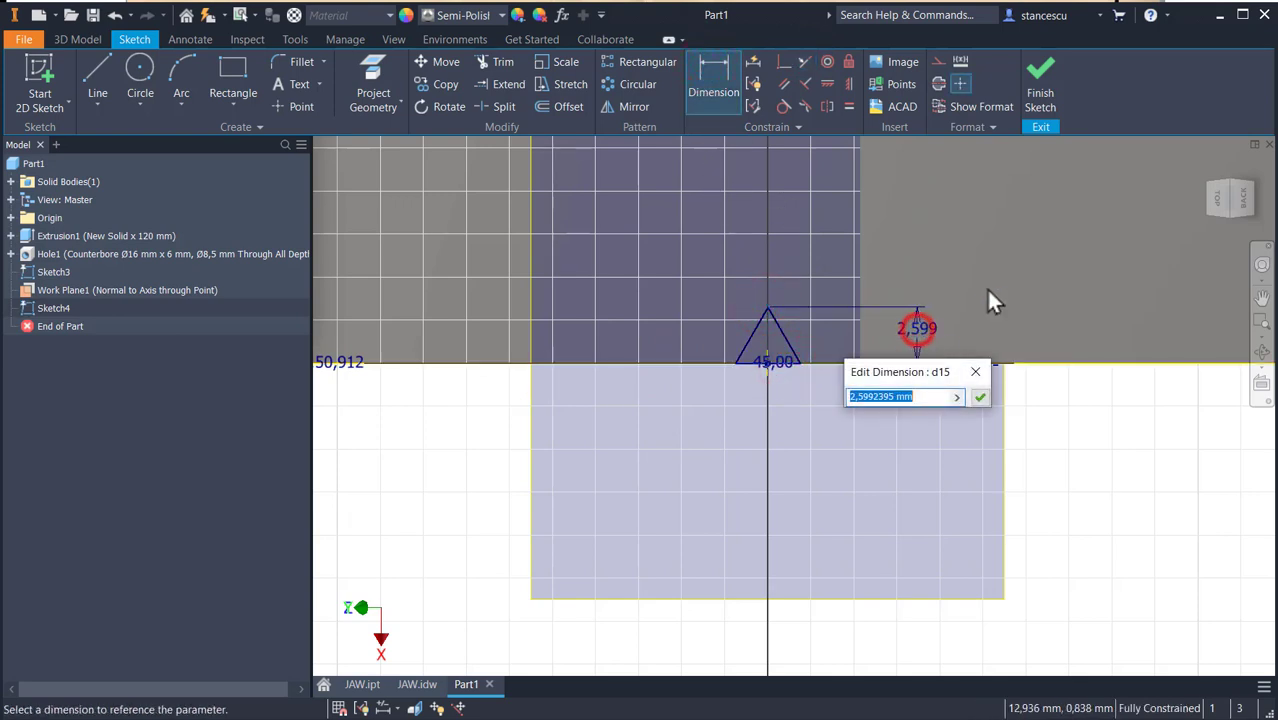
text(1)
key(Return)
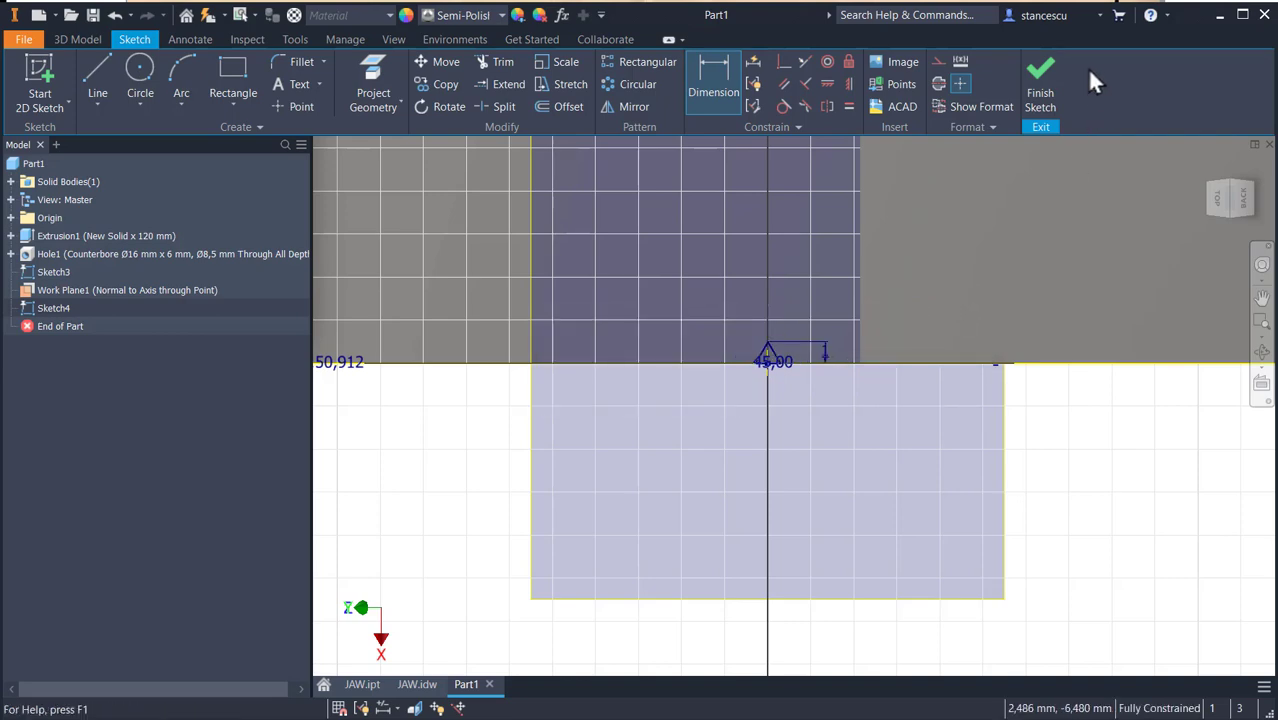
Finish the triangle sketch and select the small triangle on the plate's upper edge as the profile of a new extrusion.
click(1040, 85)
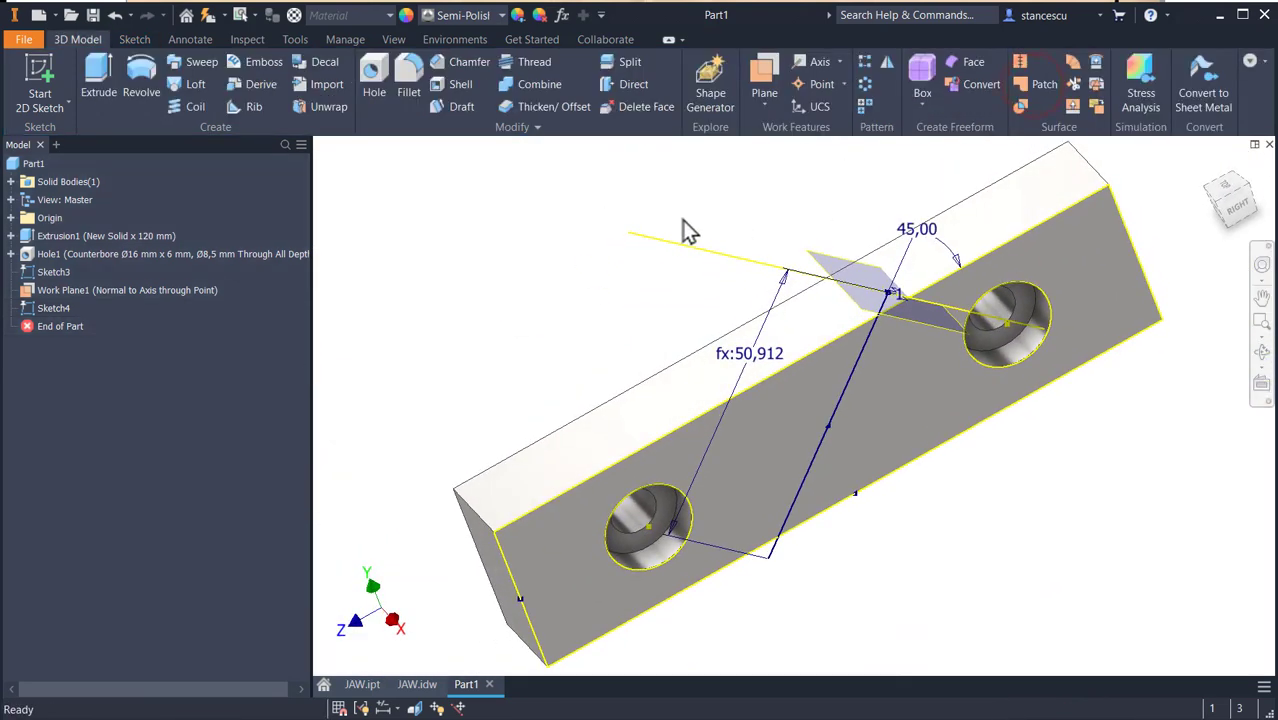
click(99, 78)
scroll(900, 310, up, 5)
scroll(880, 305, up, 5)
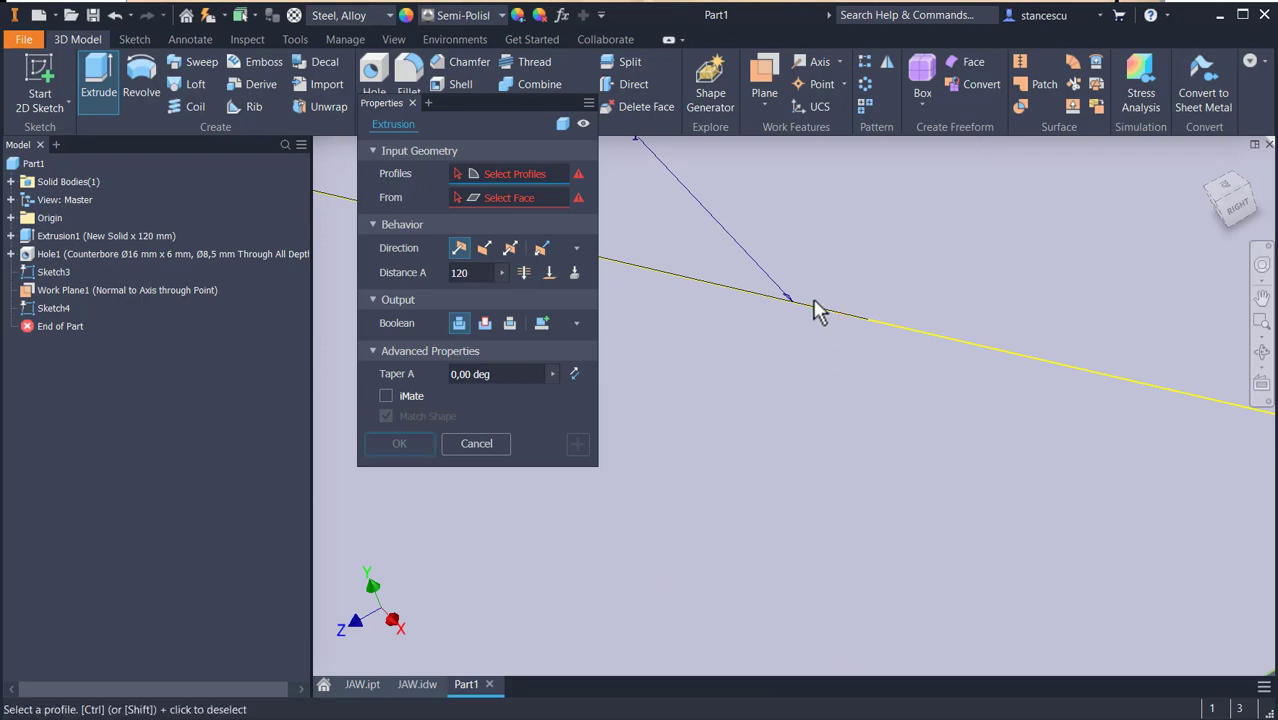
scroll(856, 374, down, 4)
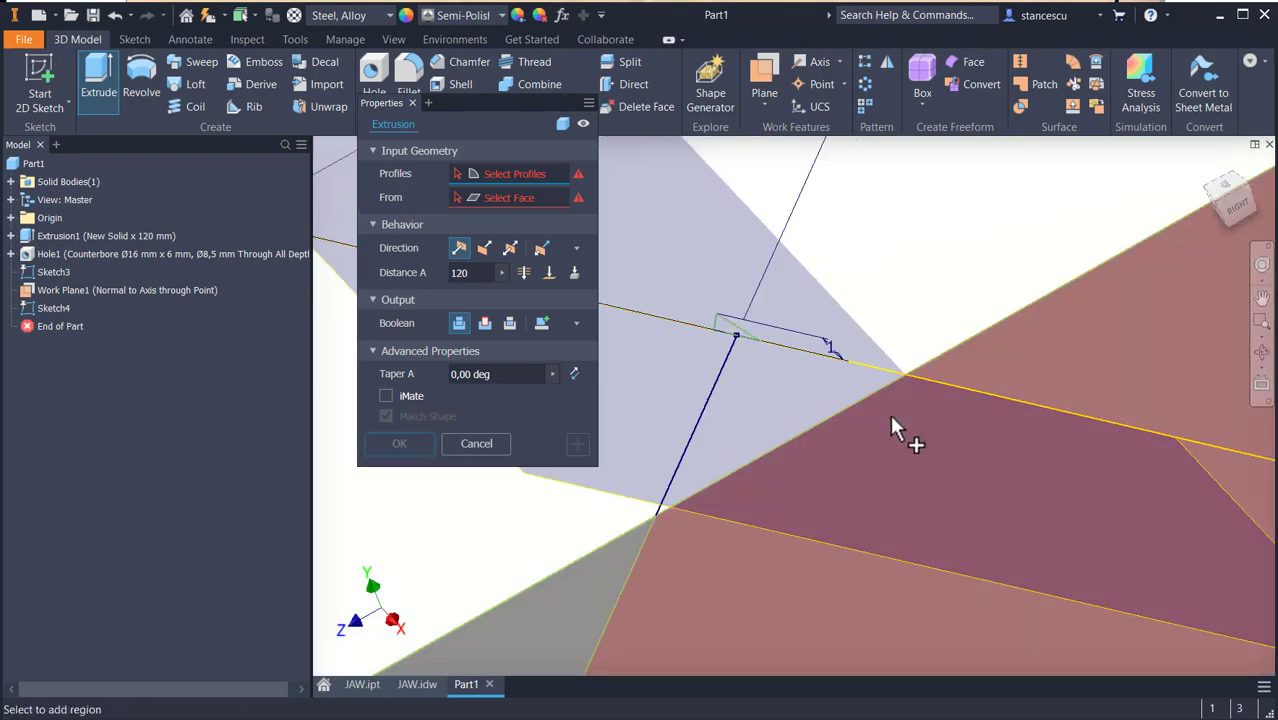
scroll(725, 338, up, 2)
click(733, 333)
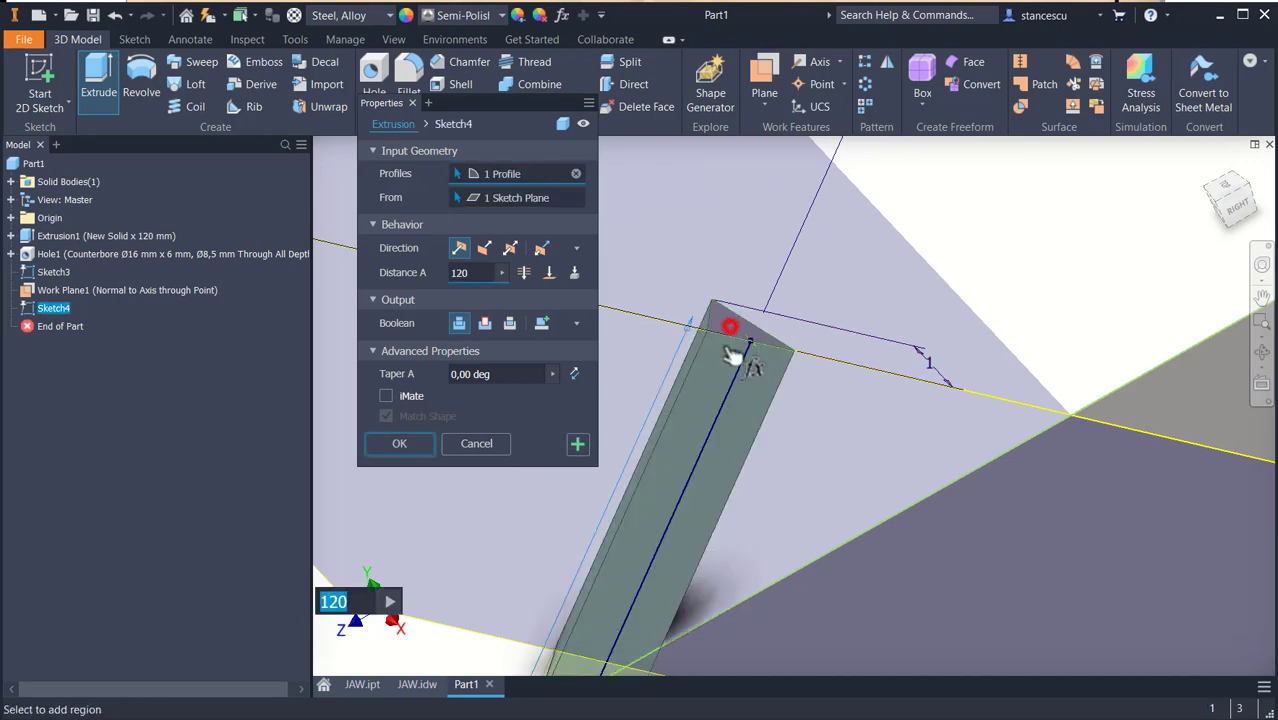
Extrude the triangle as a cut through all, in the direction running diagonally across the plate's face.
scroll(620, 382, down, 3)
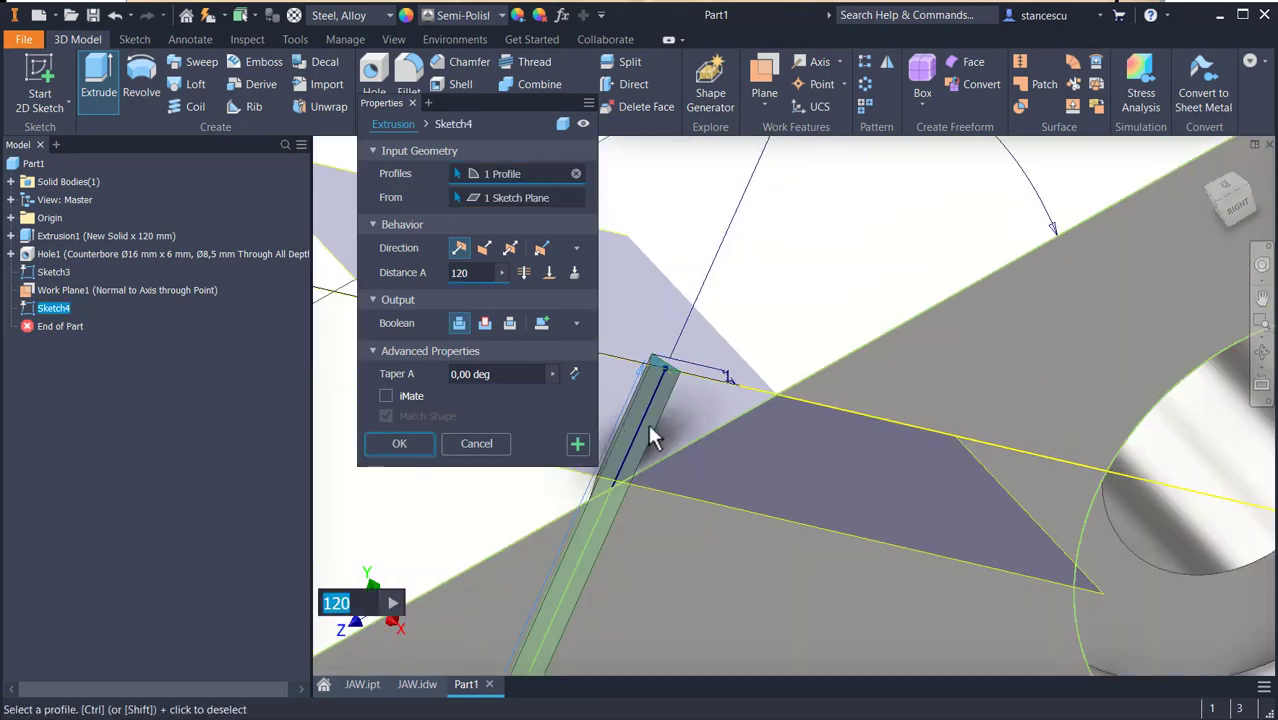
scroll(668, 441, down, 1)
middle_drag(719, 470, 827, 302)
scroll(827, 302, down, 3)
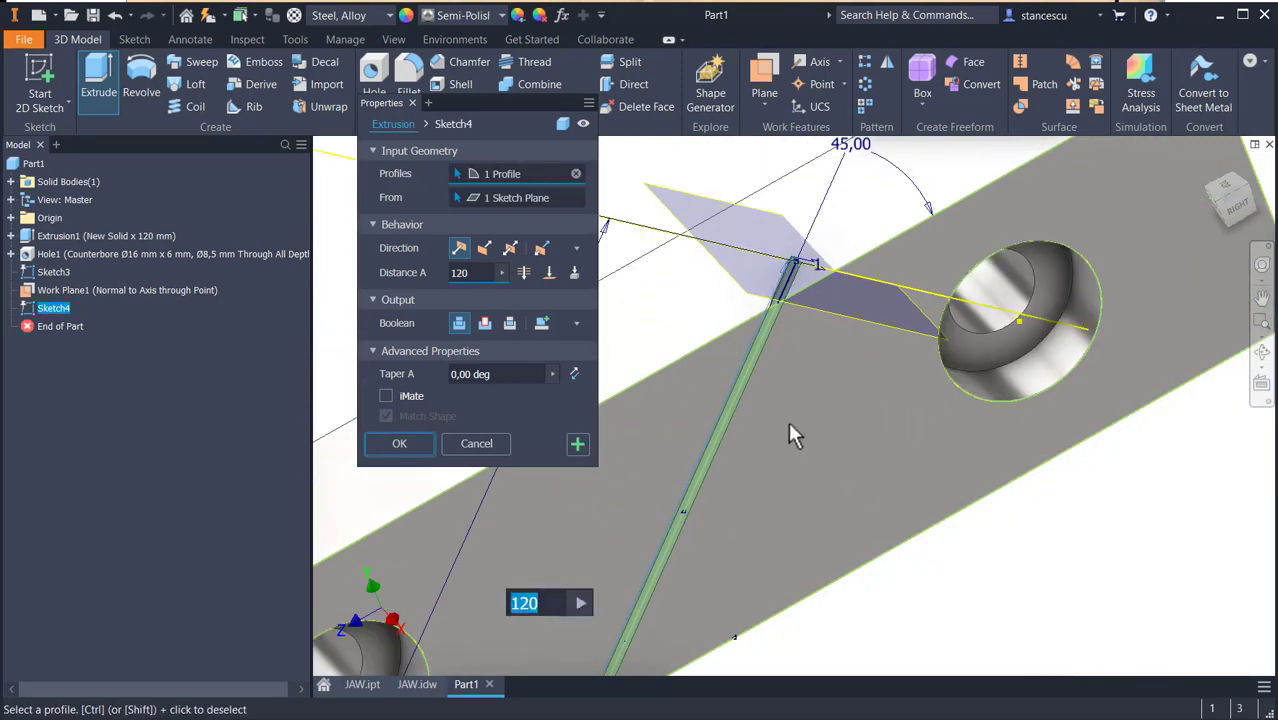
middle_drag(790, 422, 861, 267)
scroll(857, 340, down, 1)
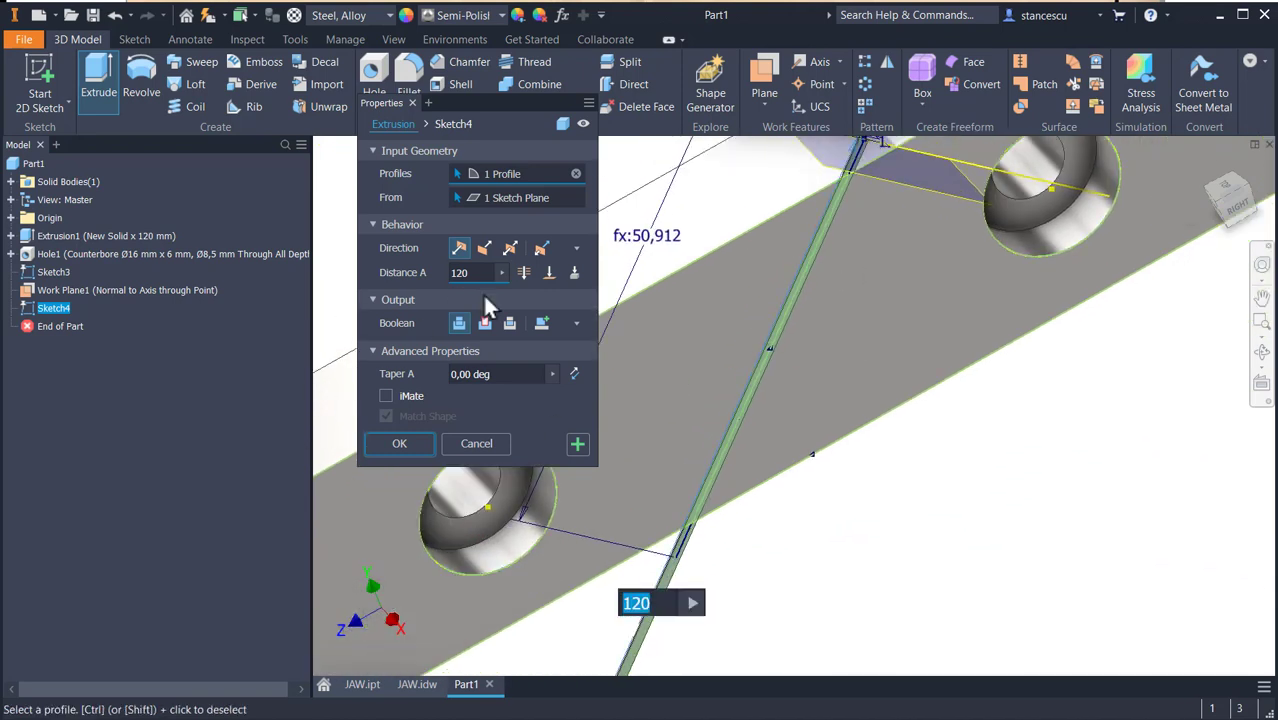
click(522, 272)
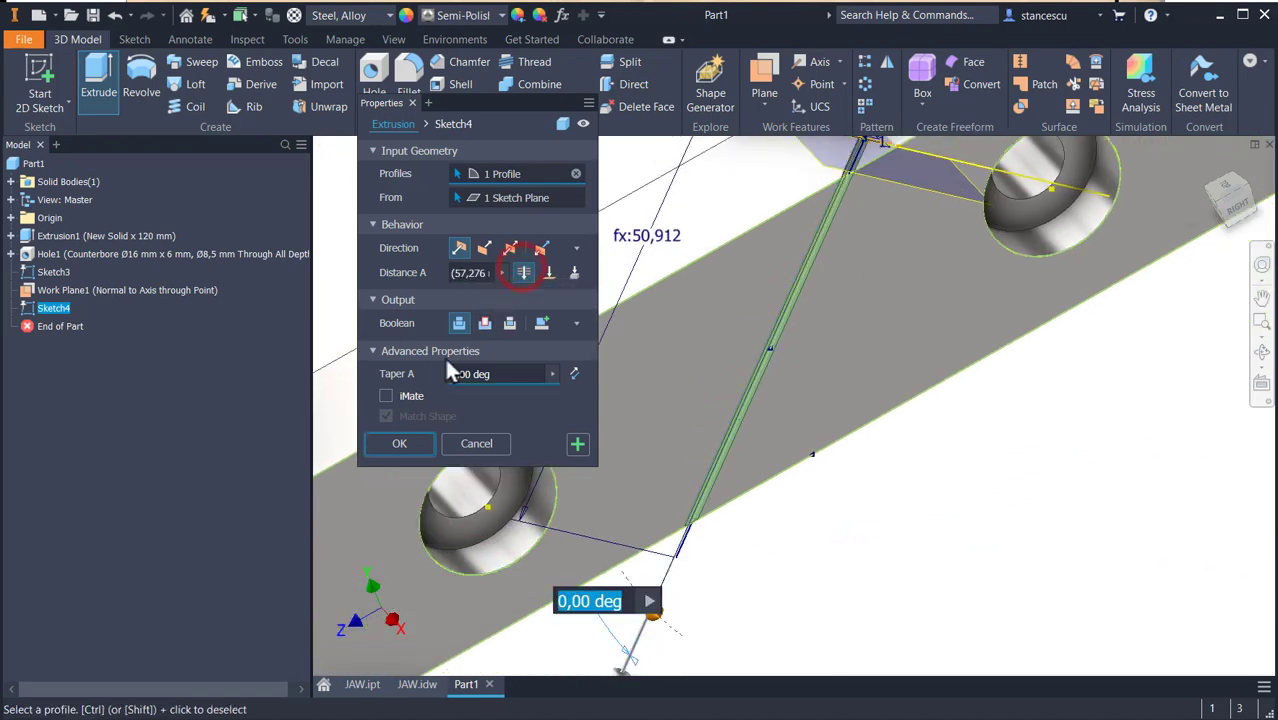
click(484, 323)
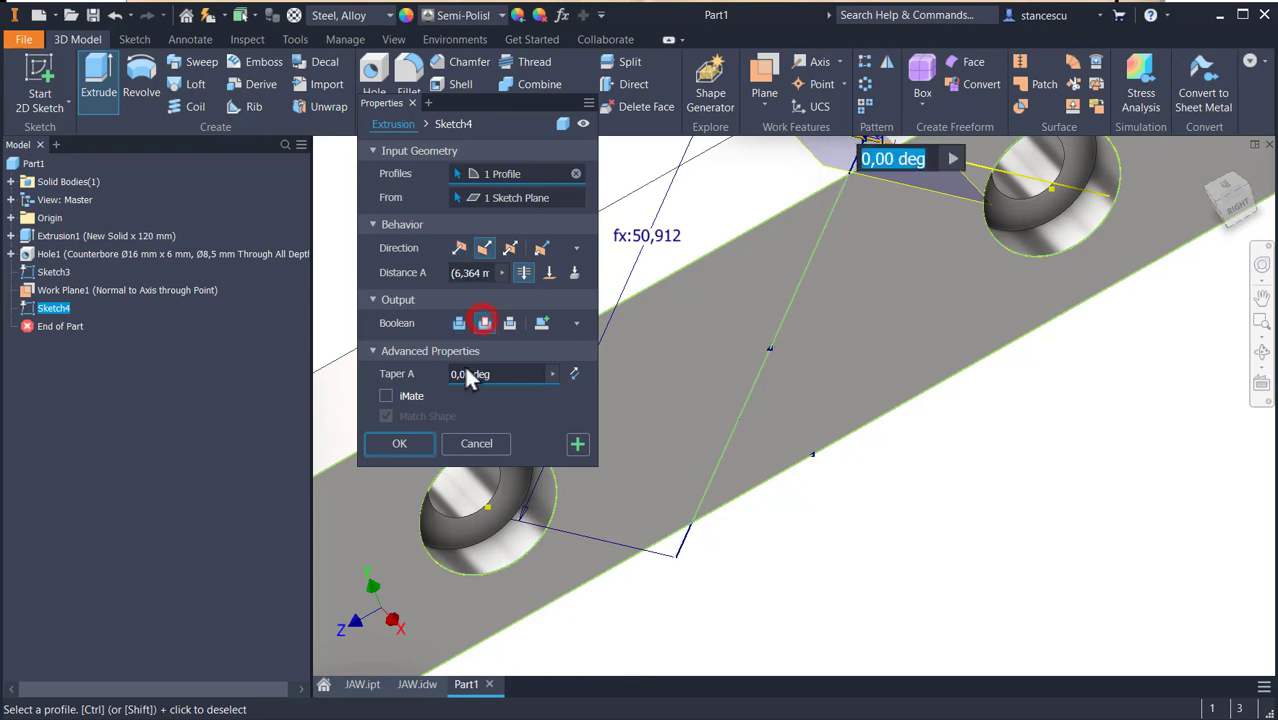
click(458, 248)
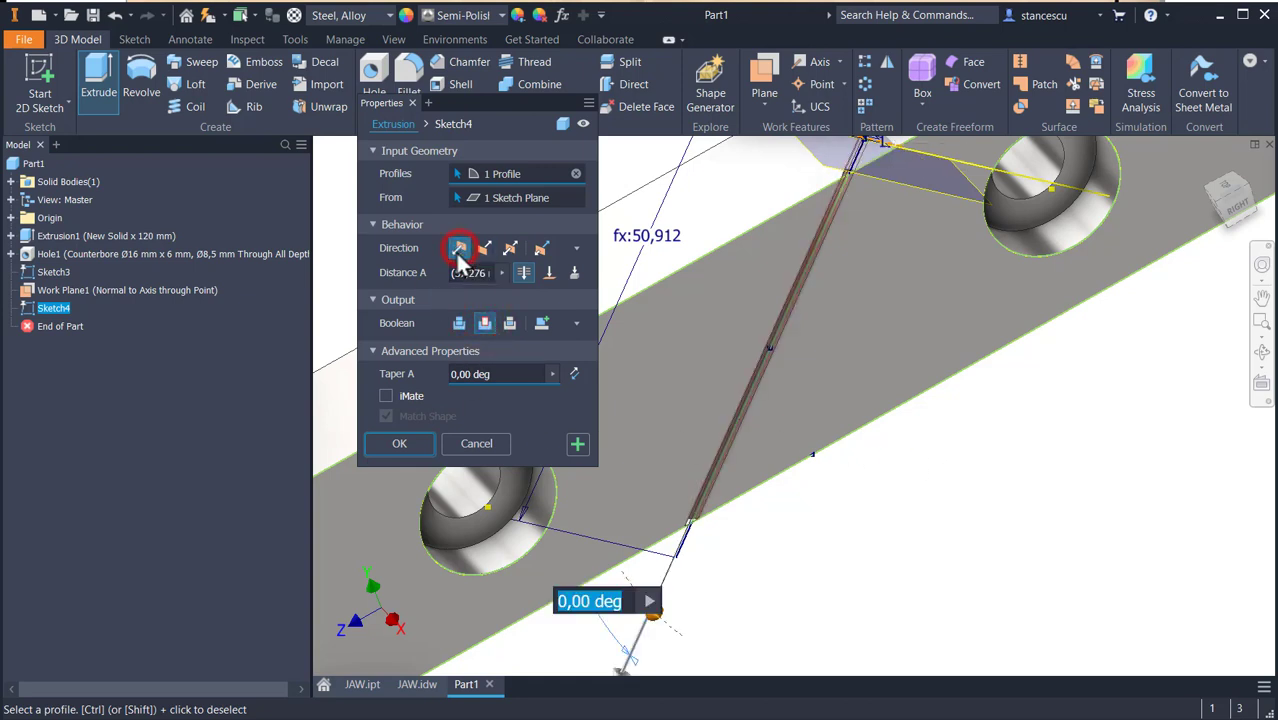
click(408, 446)
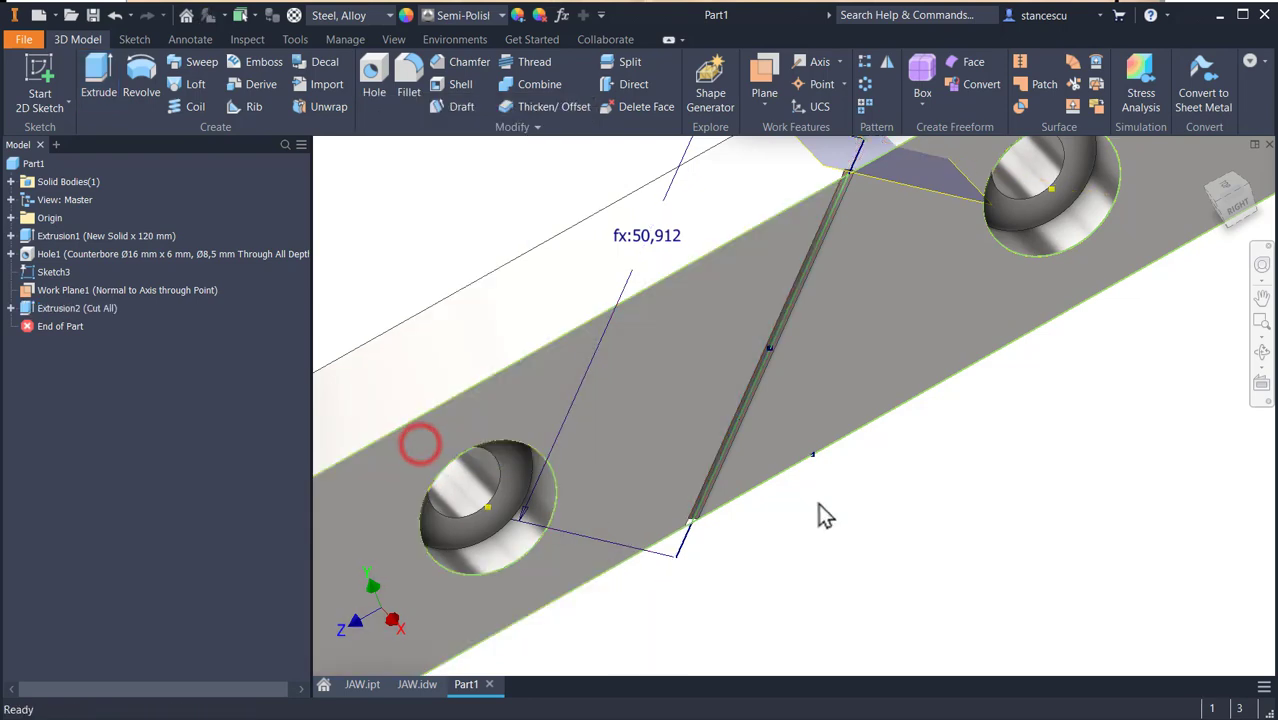
Hide Work Plane1 and Sketch3 so only the plate with its diagonal groove remains in view.
right_click(25, 291)
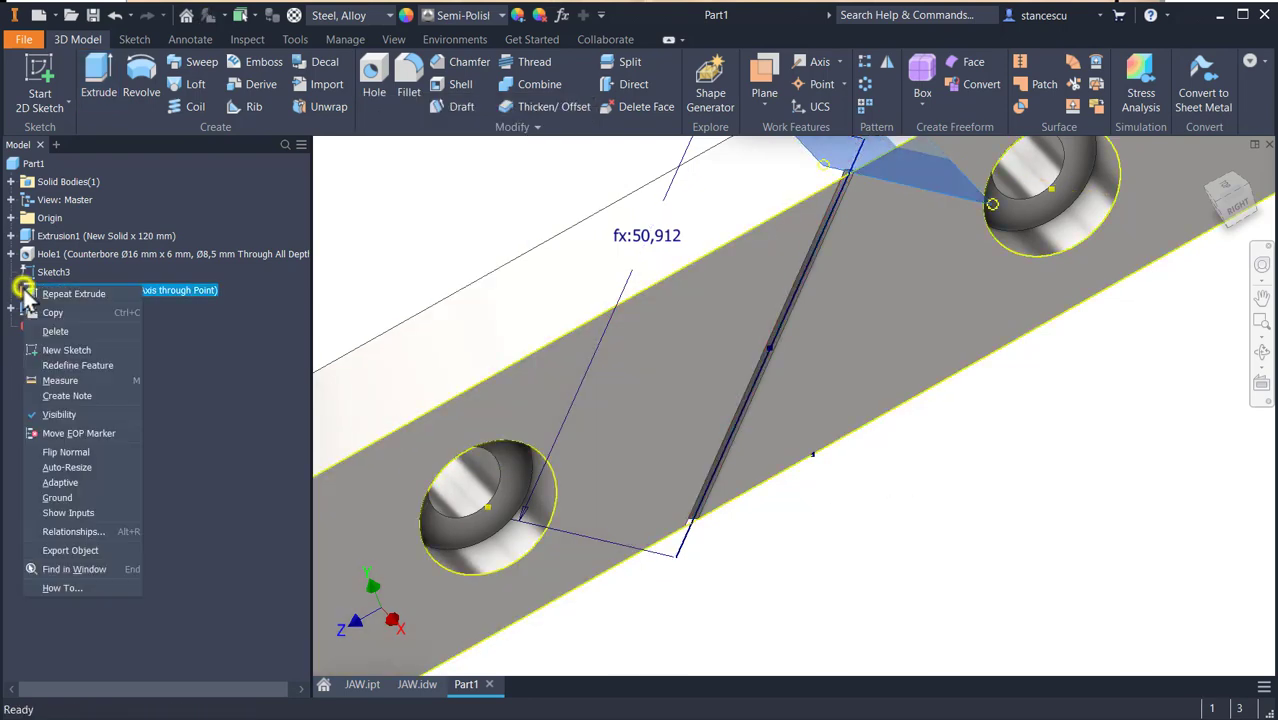
click(62, 414)
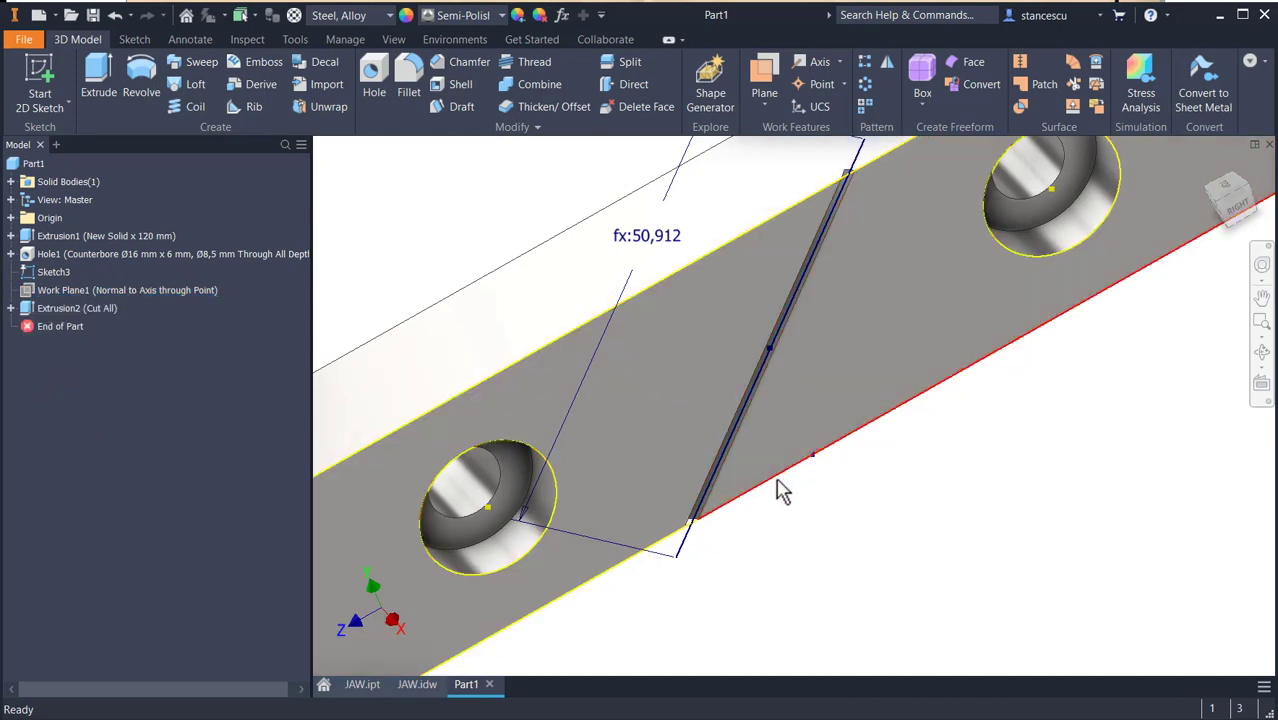
right_click(25, 279)
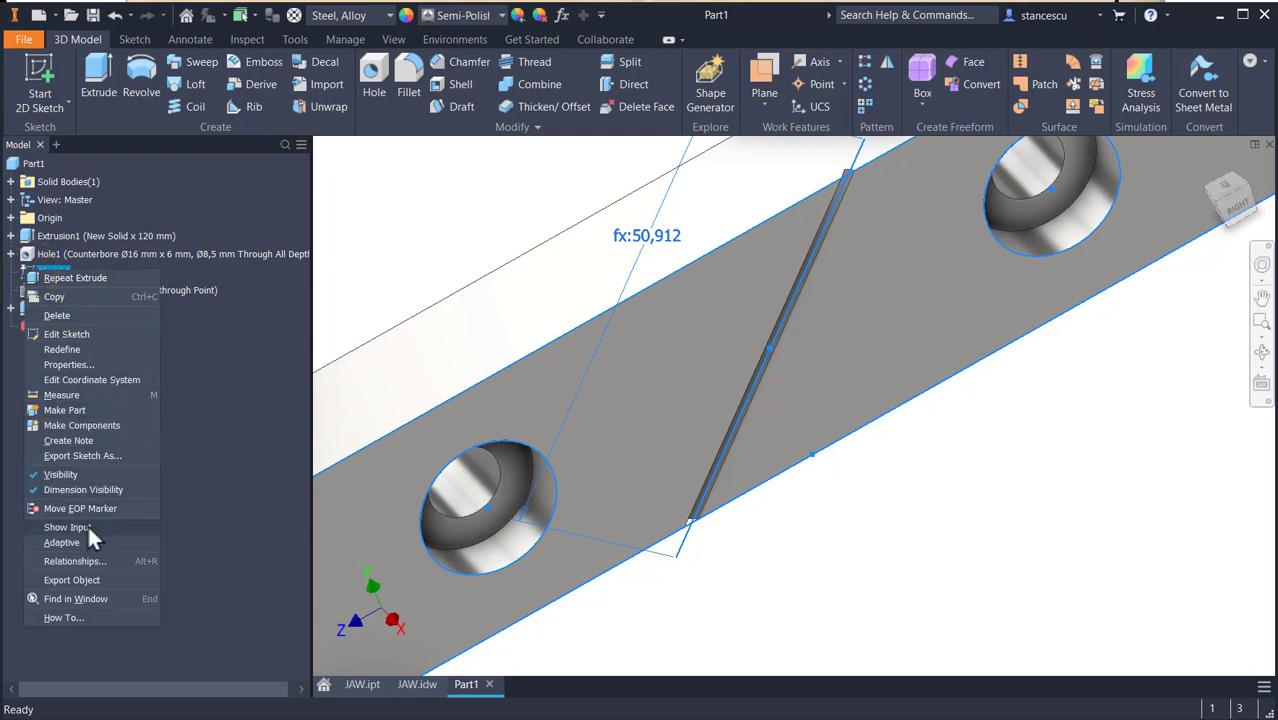
click(61, 474)
key(Home)
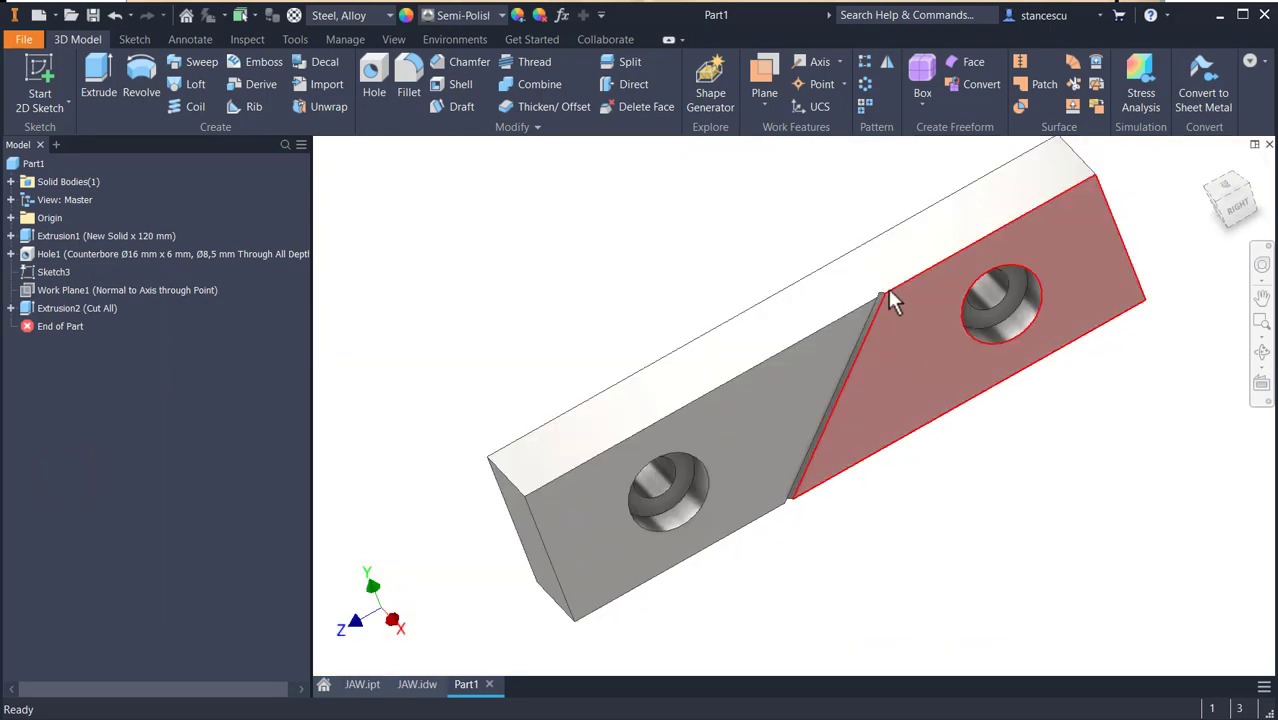
mouse_move(899, 533)
shift+middle_down()
mouse_move(901, 421)
mouse_move(887, 459)
mouse_move(822, 496)
mouse_move(879, 477)
mouse_move(887, 513)
shift+middle_up()
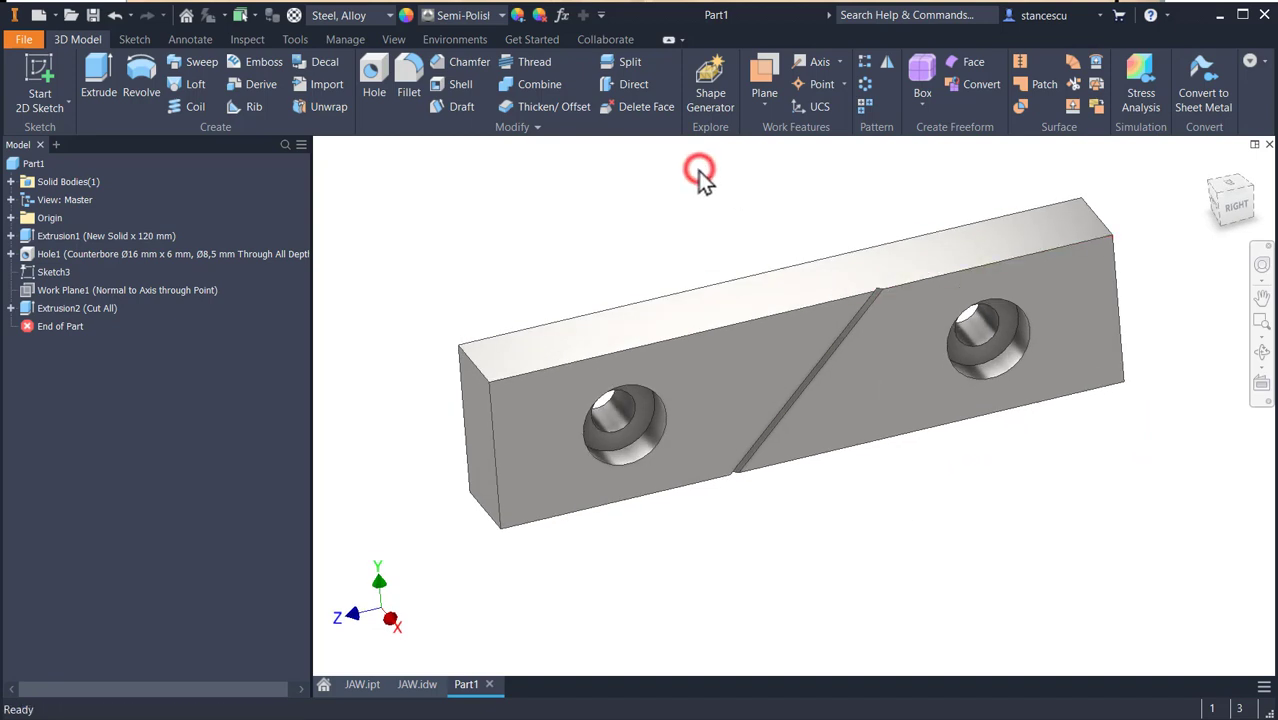
Set up a rectangular pattern of the diagonal groove cut along the face's upper long edge, with midplane distribution to both sides.
click(866, 62)
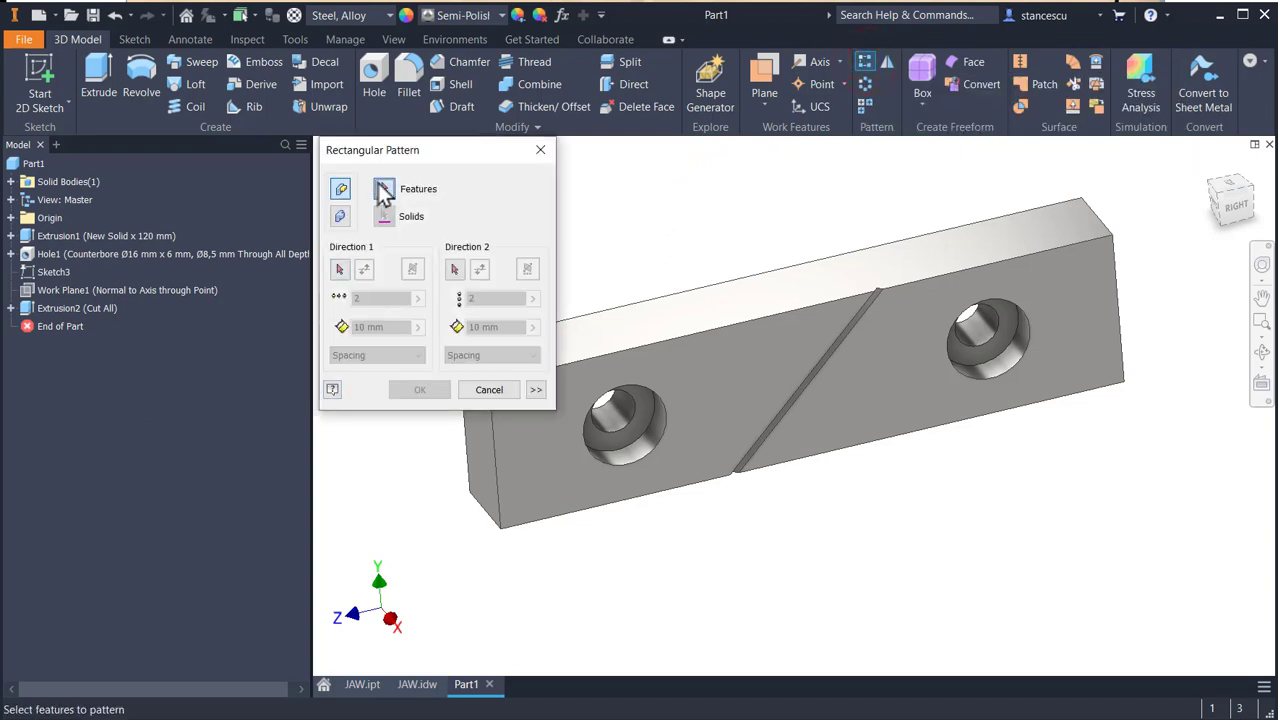
click(64, 310)
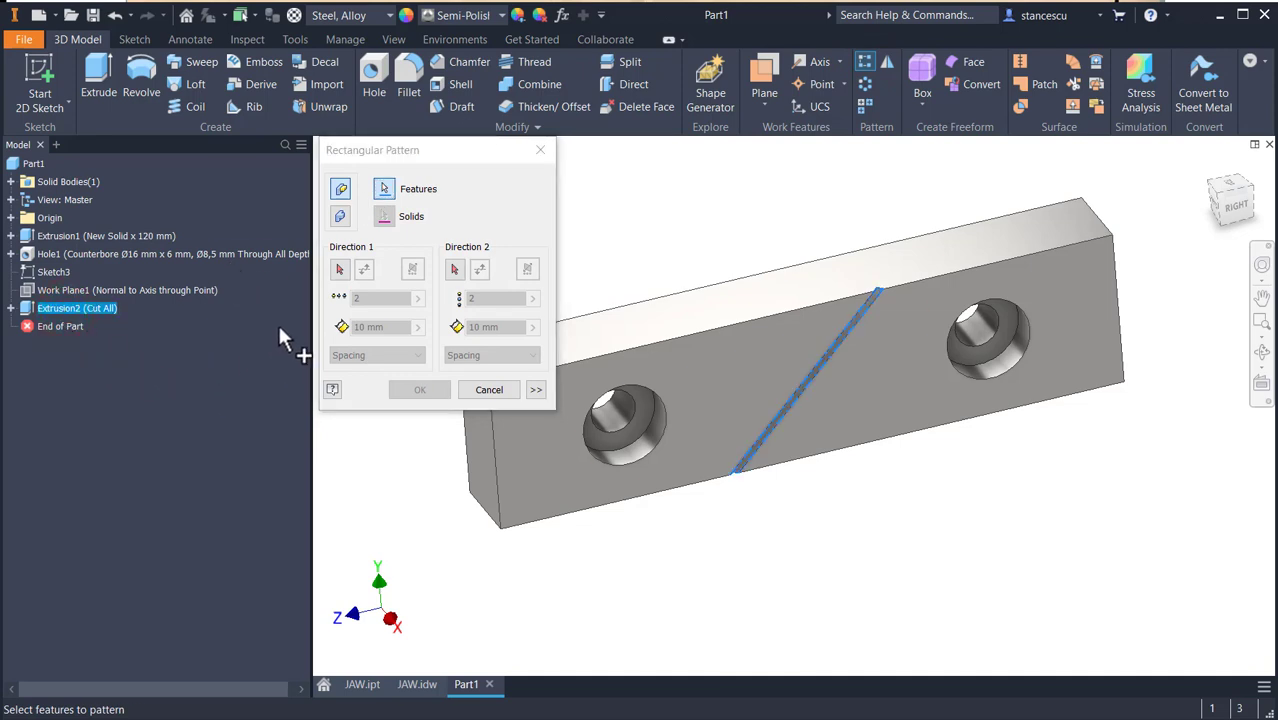
click(343, 270)
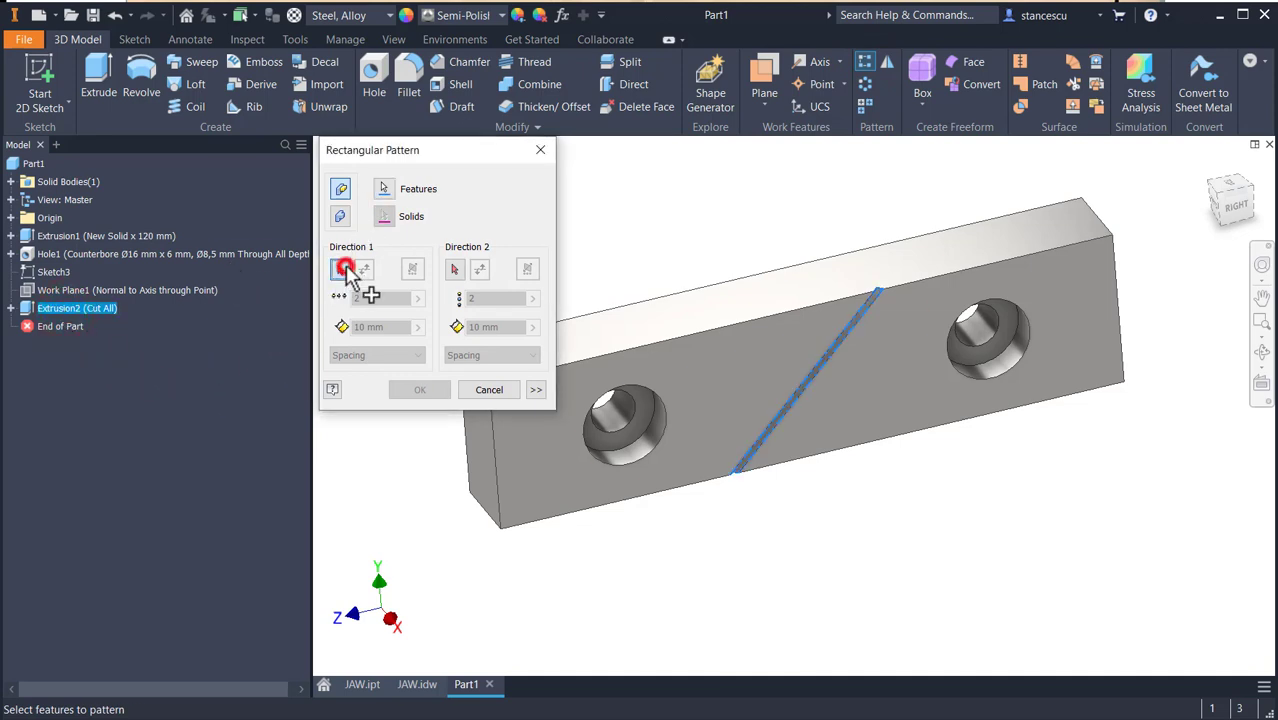
click(789, 315)
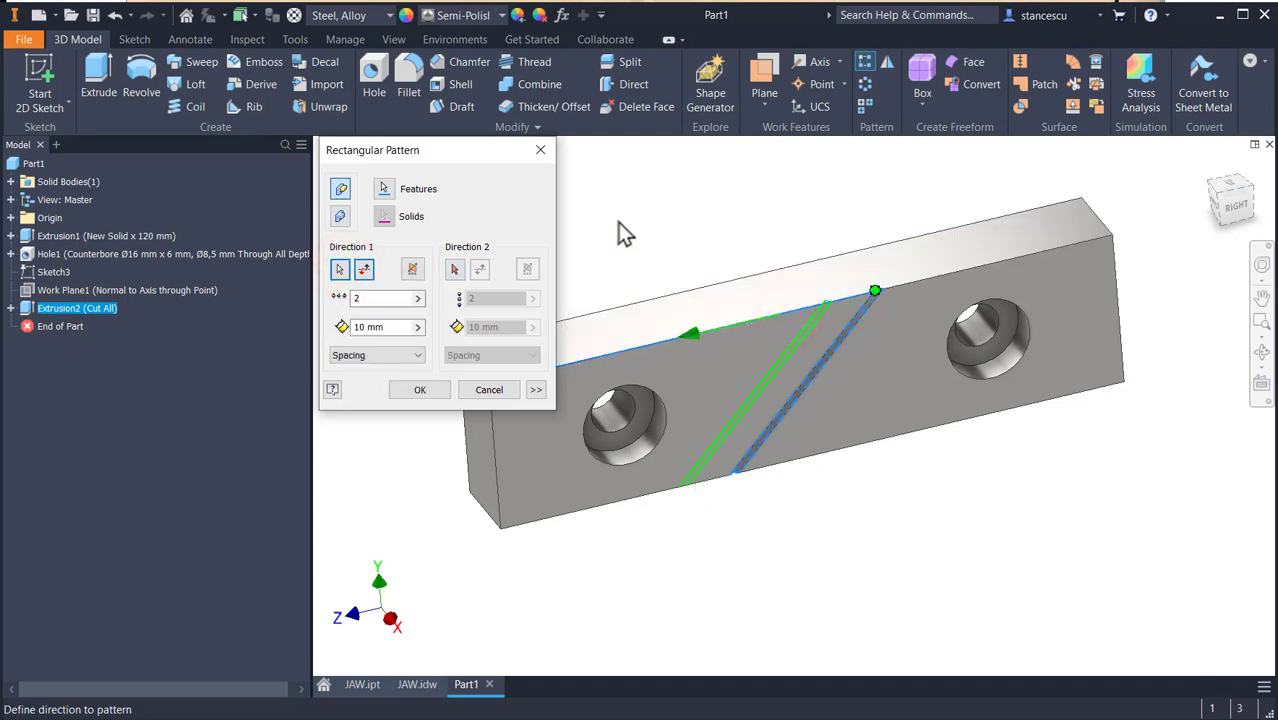
click(413, 269)
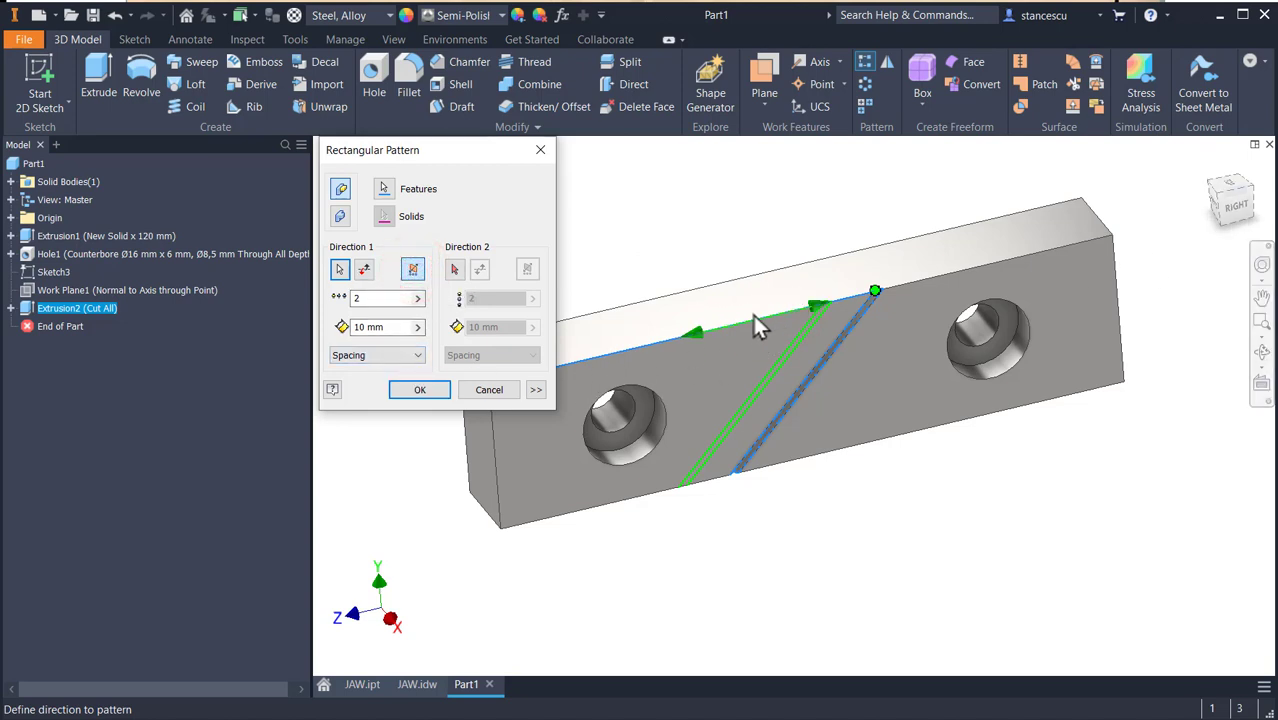
Set the groove pattern to 51 occurrences with a spacing of 3 mm.
click(372, 298)
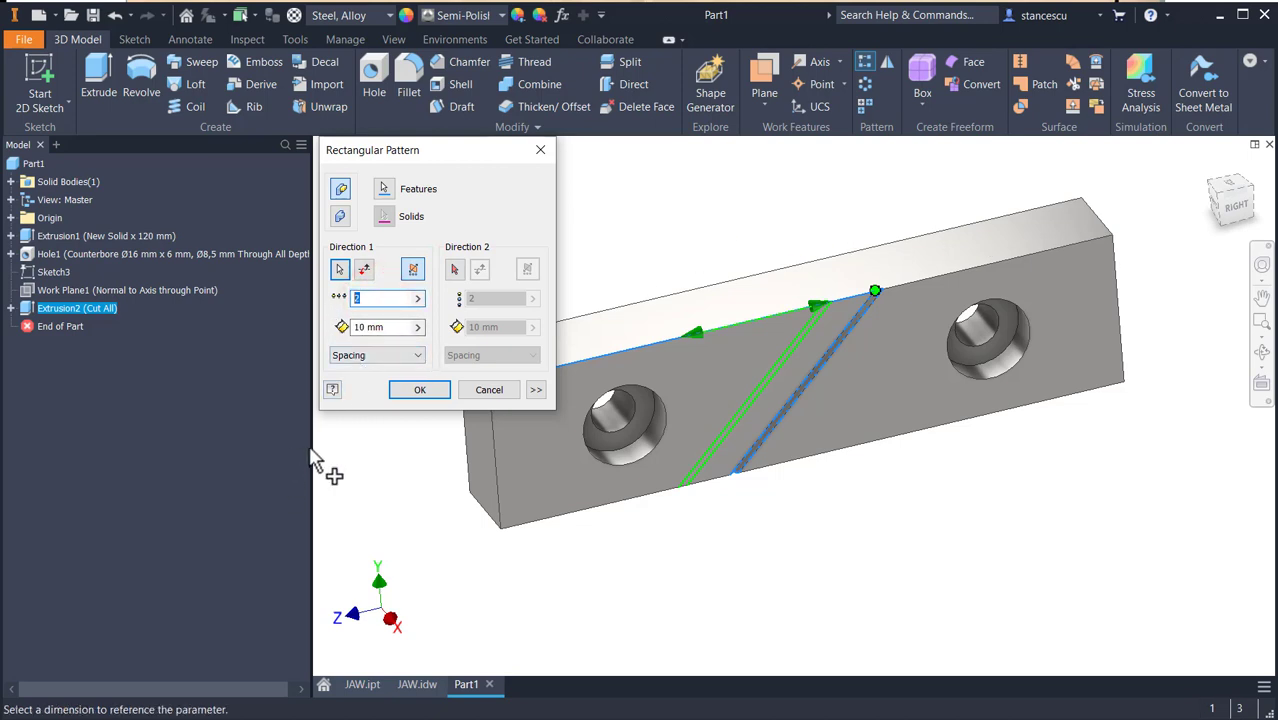
text(51)
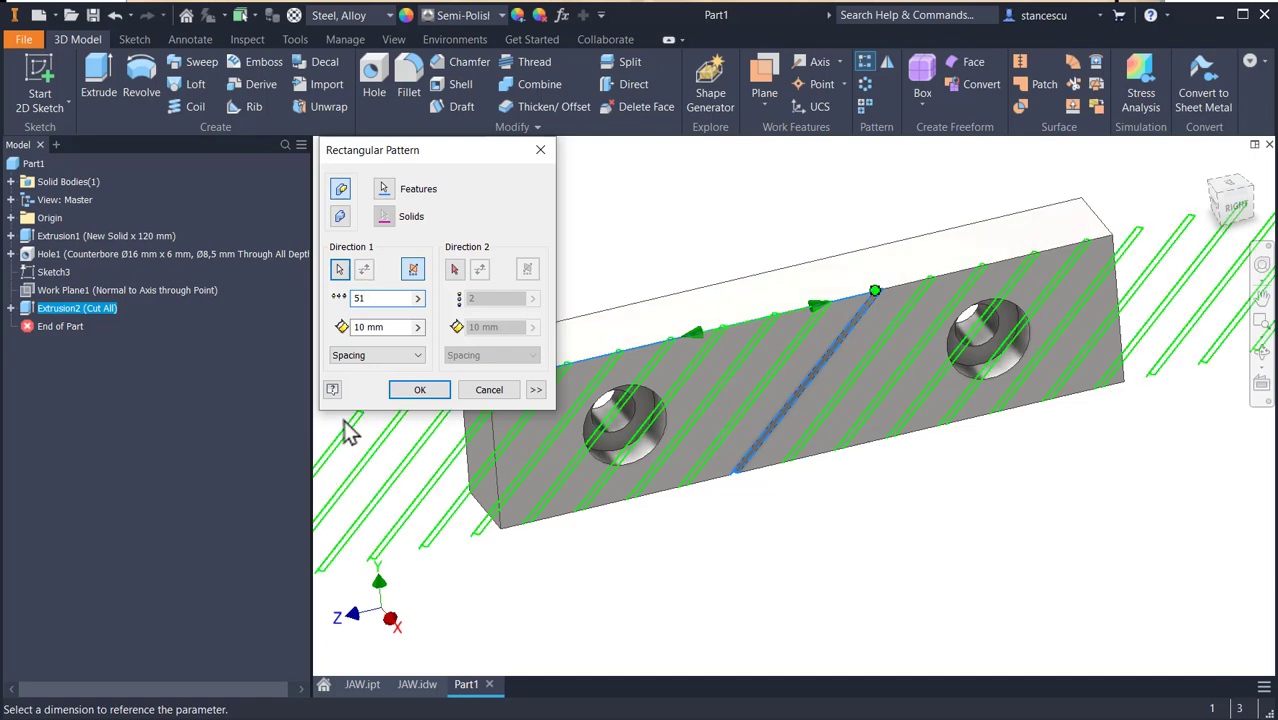
click(378, 327)
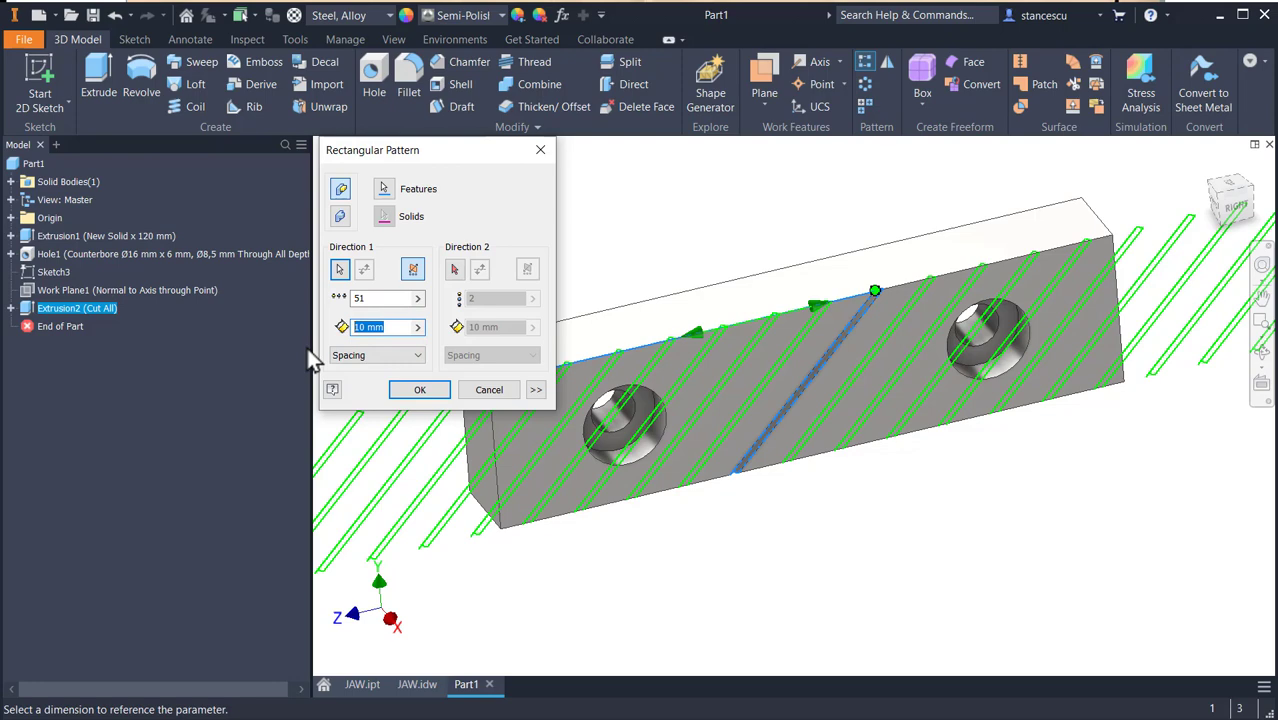
text(3)
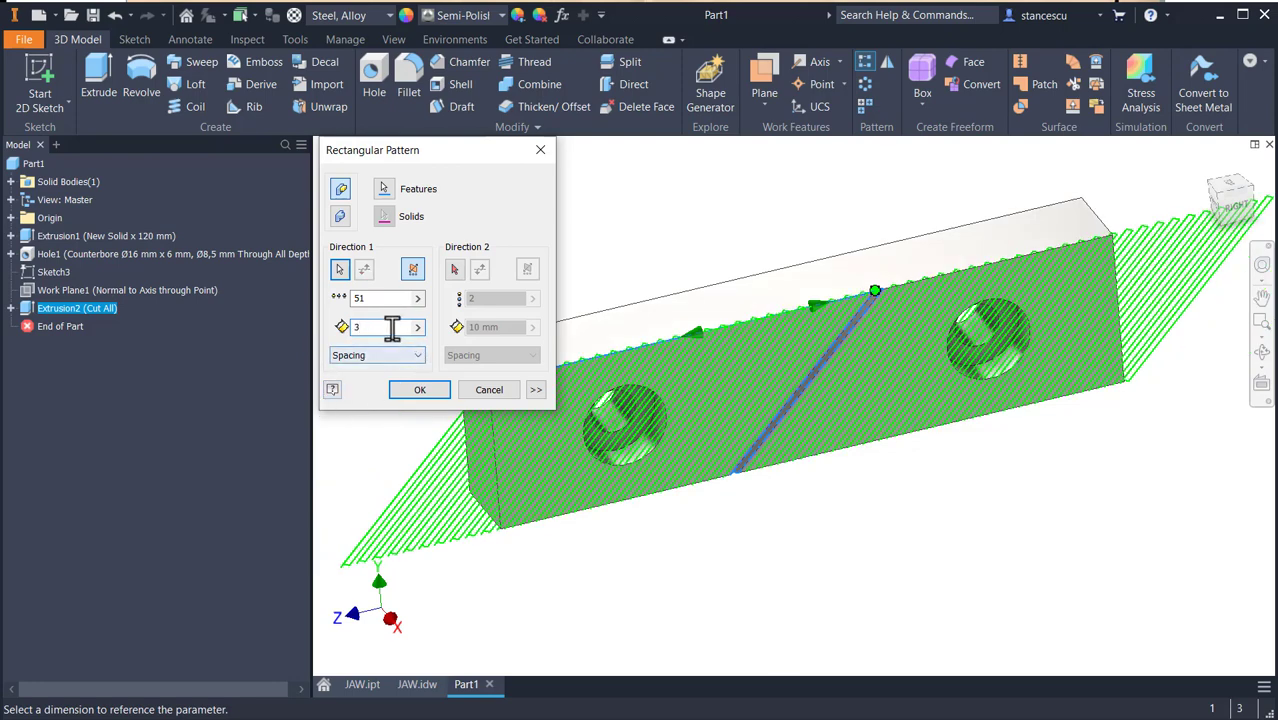
Check the channel count and spacing in the JAW.idw drawing, and create the groove pattern in Part1.
click(417, 684)
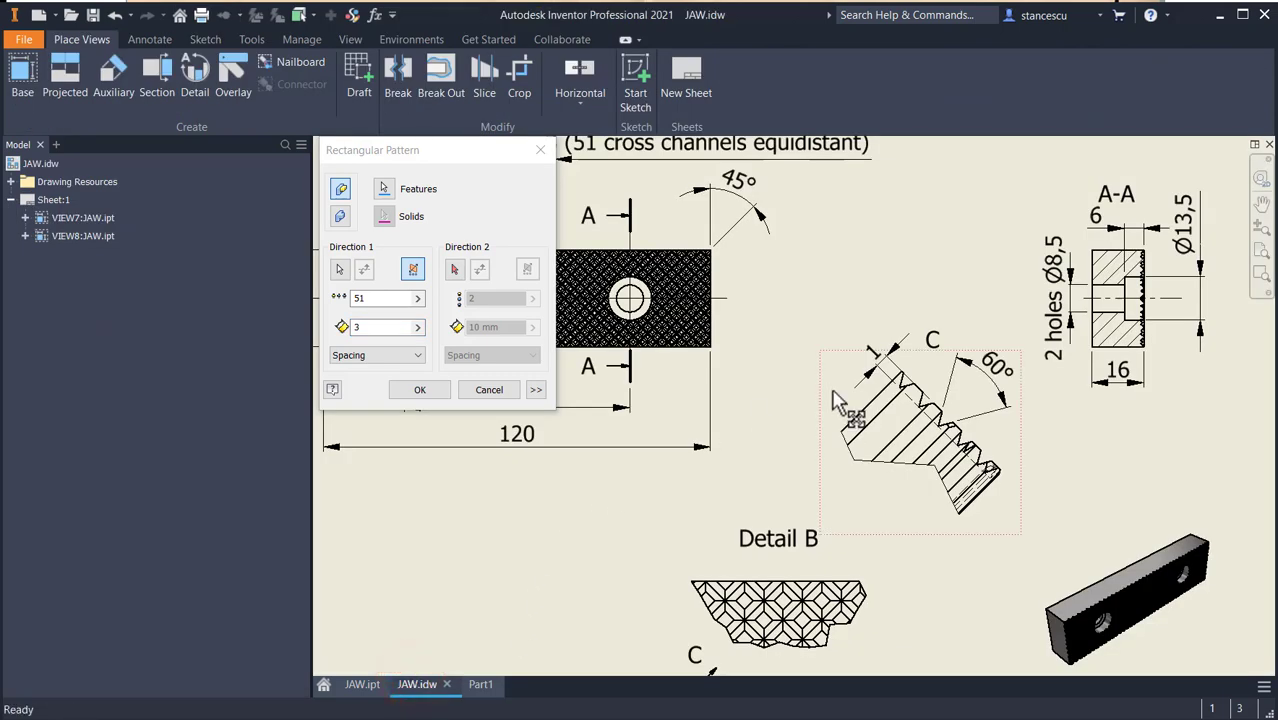
mouse_move(760, 455)
middle_down()
mouse_move(745, 462)
mouse_move(1147, 556)
mouse_move(974, 583)
middle_up()
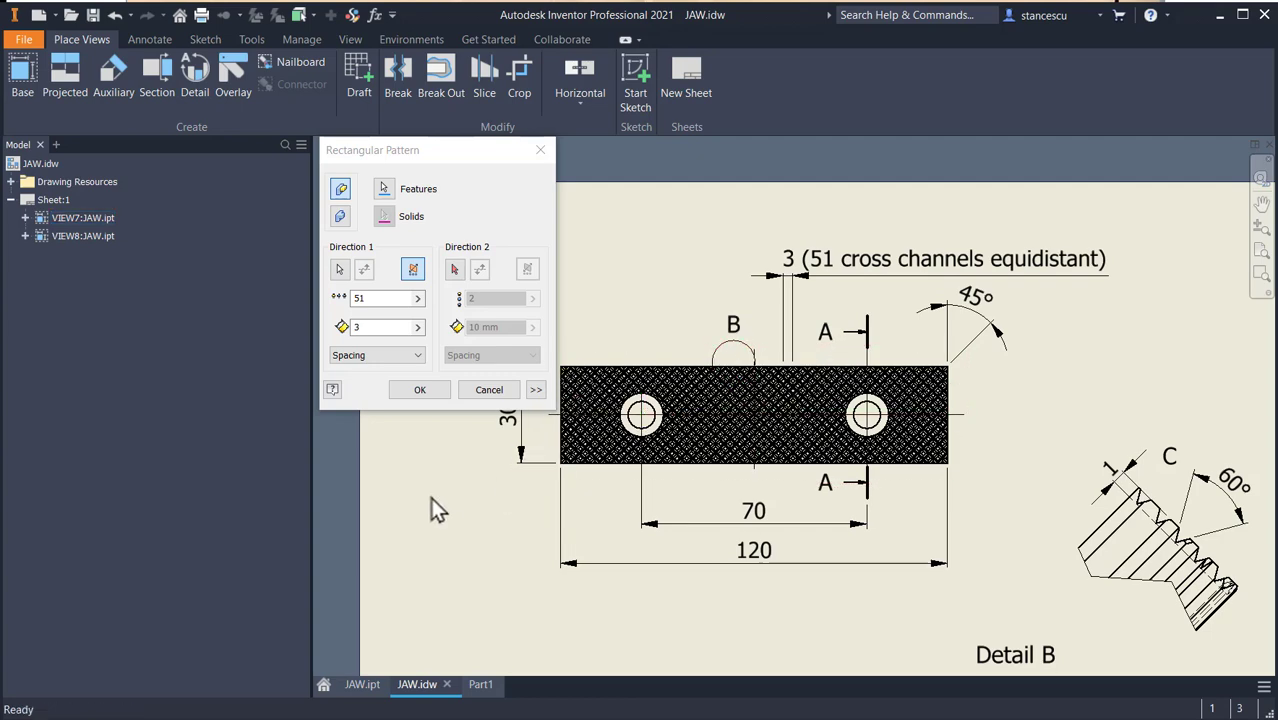
click(482, 686)
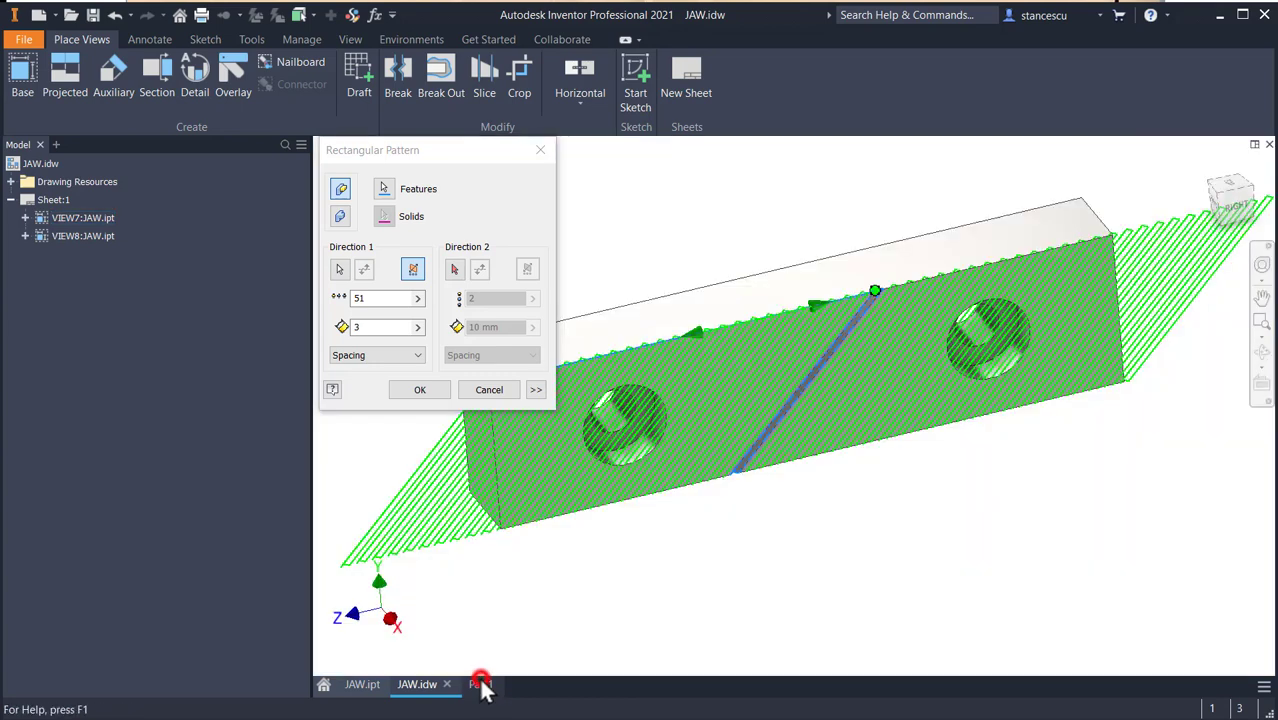
click(420, 390)
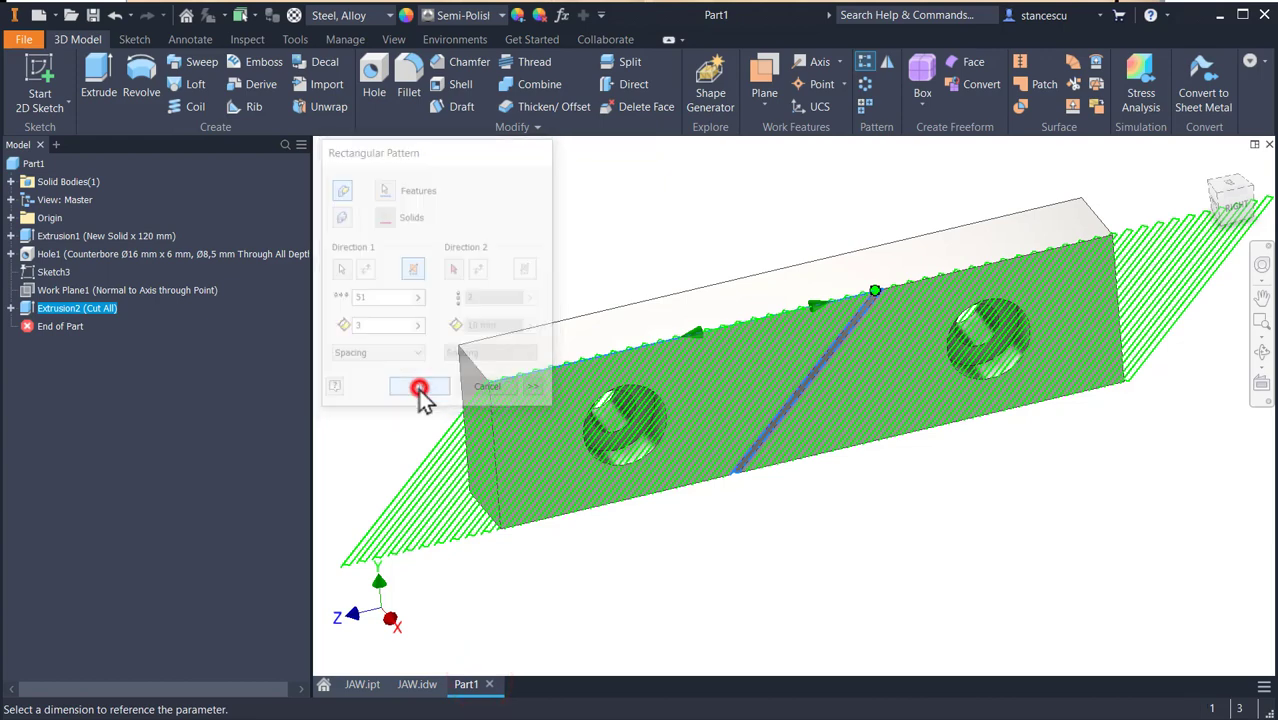
Mirror the rectangular groove pattern about the XY Plane to form the crossed knurl on the jaw plate's face.
scroll(826, 310, up, 3)
scroll(830, 317, up, 2)
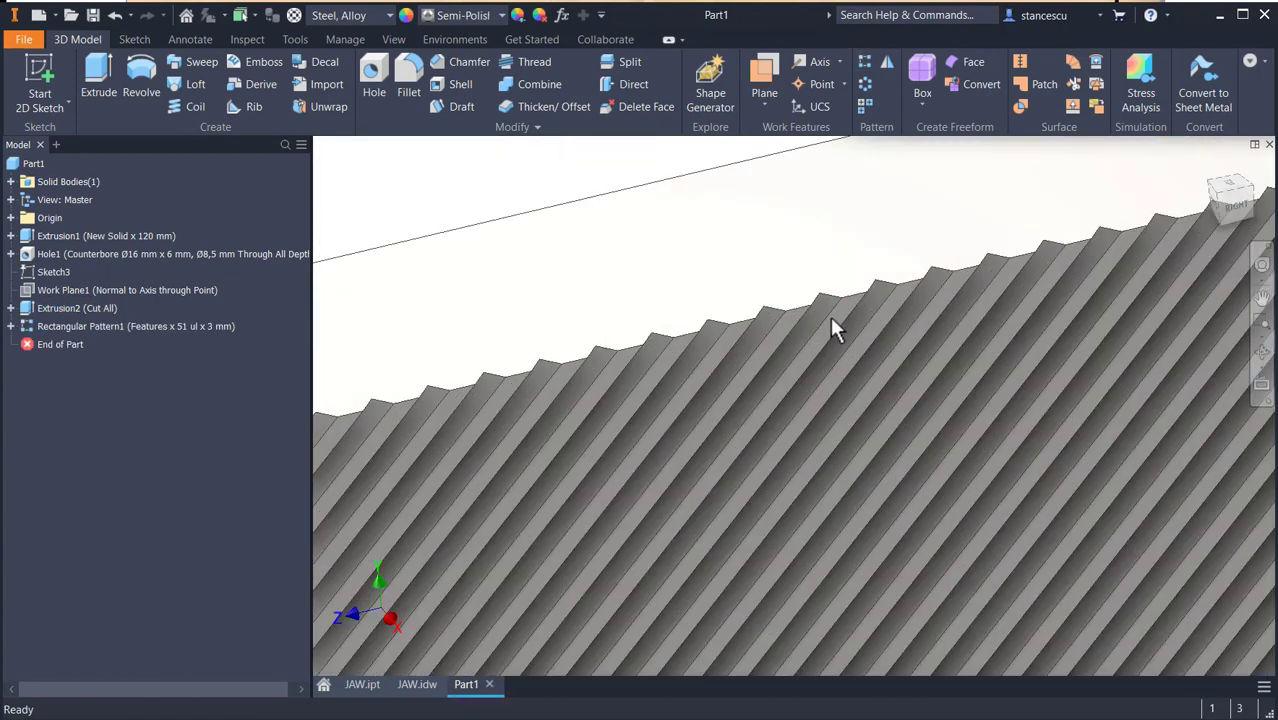
scroll(832, 303, down, 3)
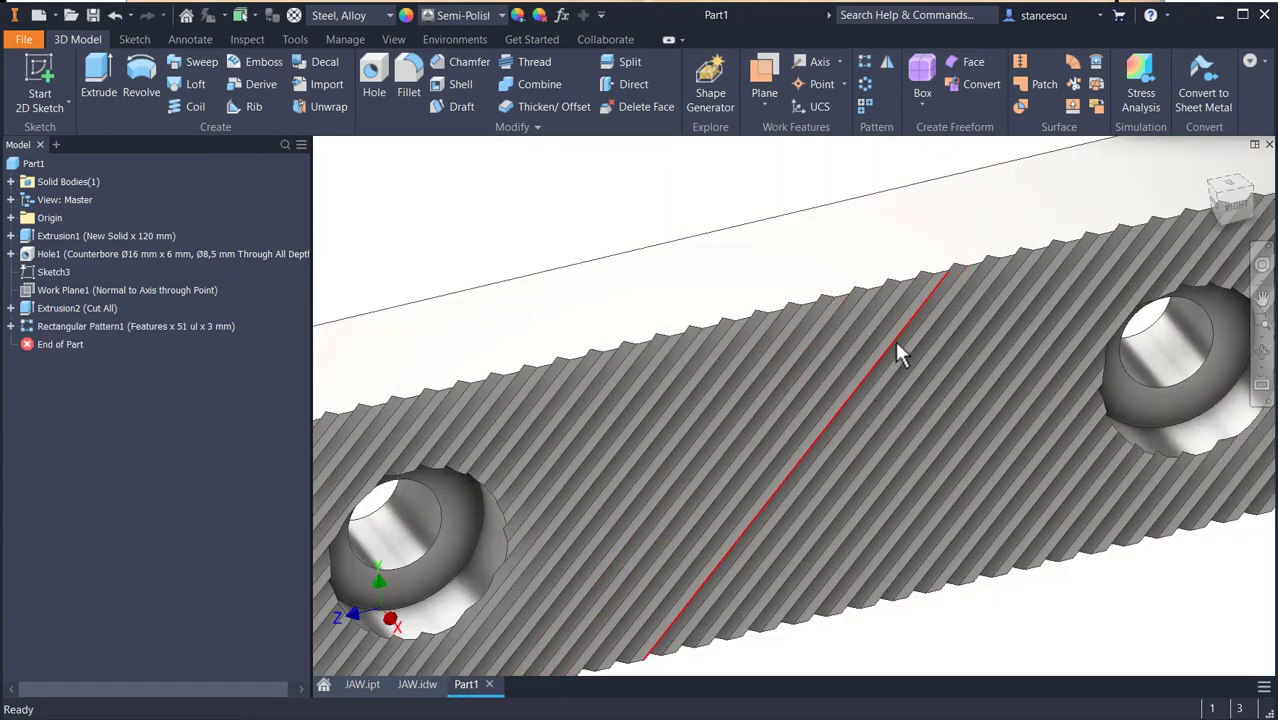
scroll(885, 365, up, 2)
scroll(872, 363, down, 4)
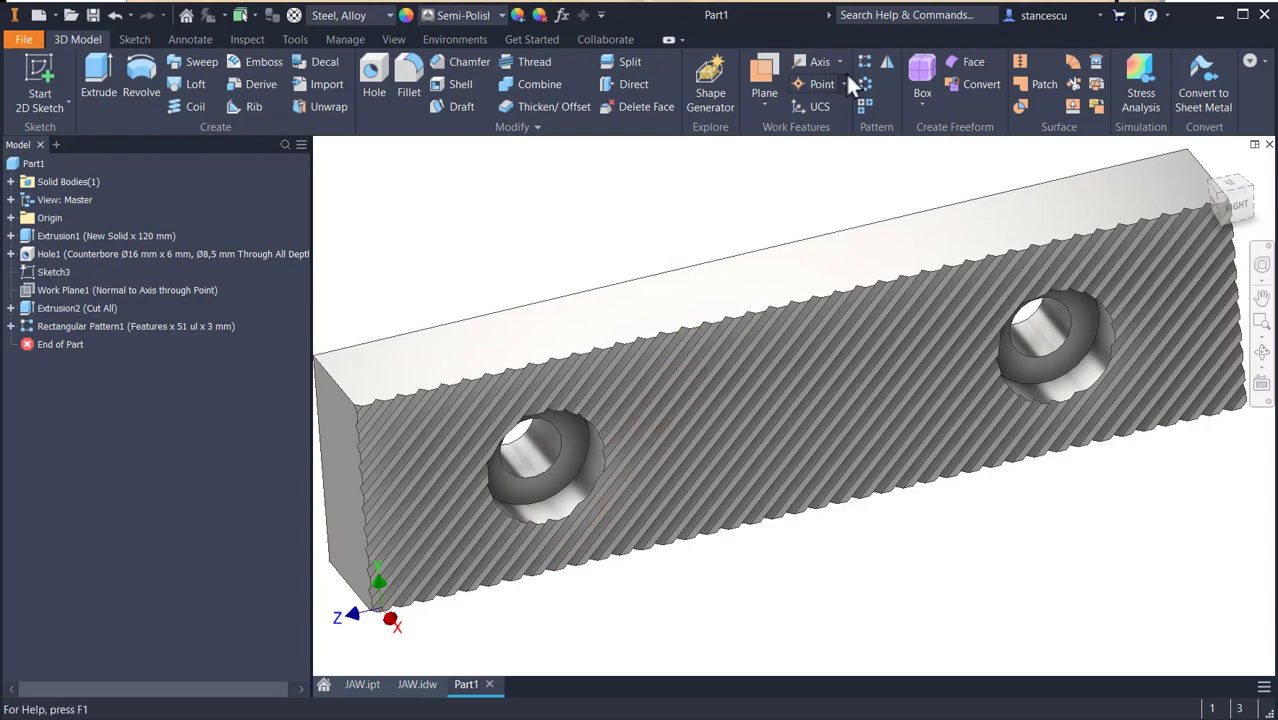
click(886, 63)
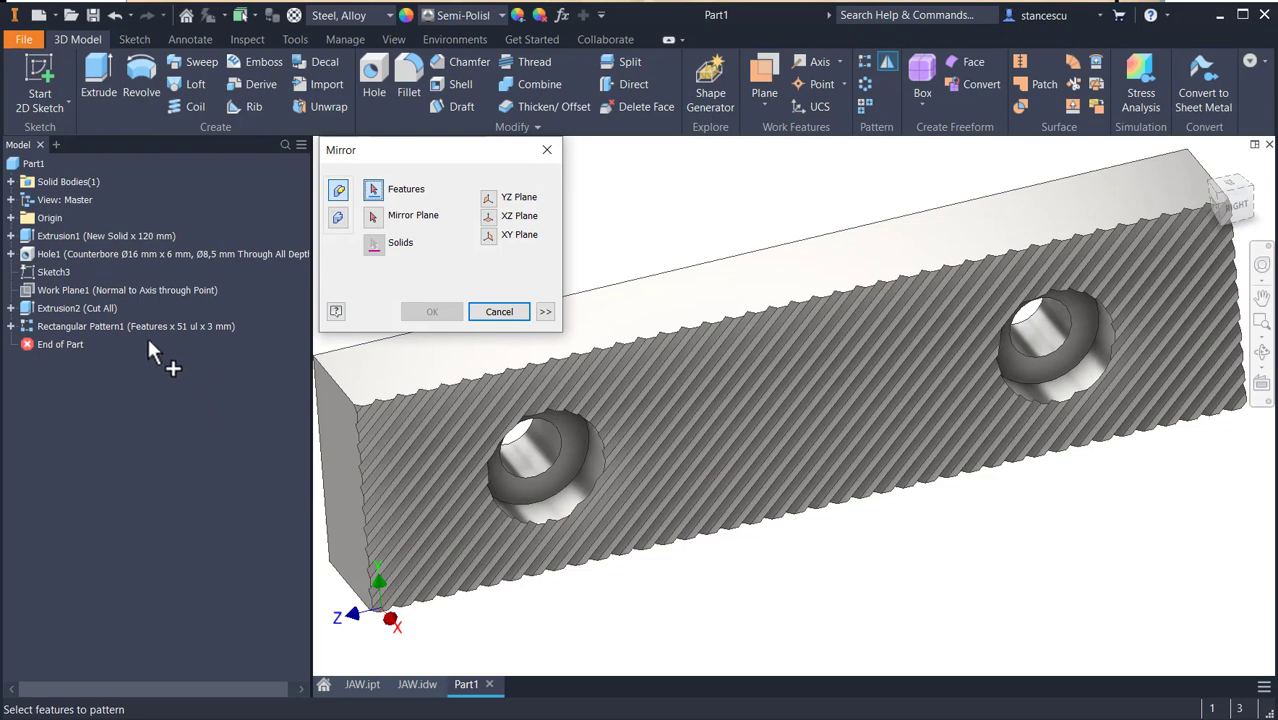
click(61, 326)
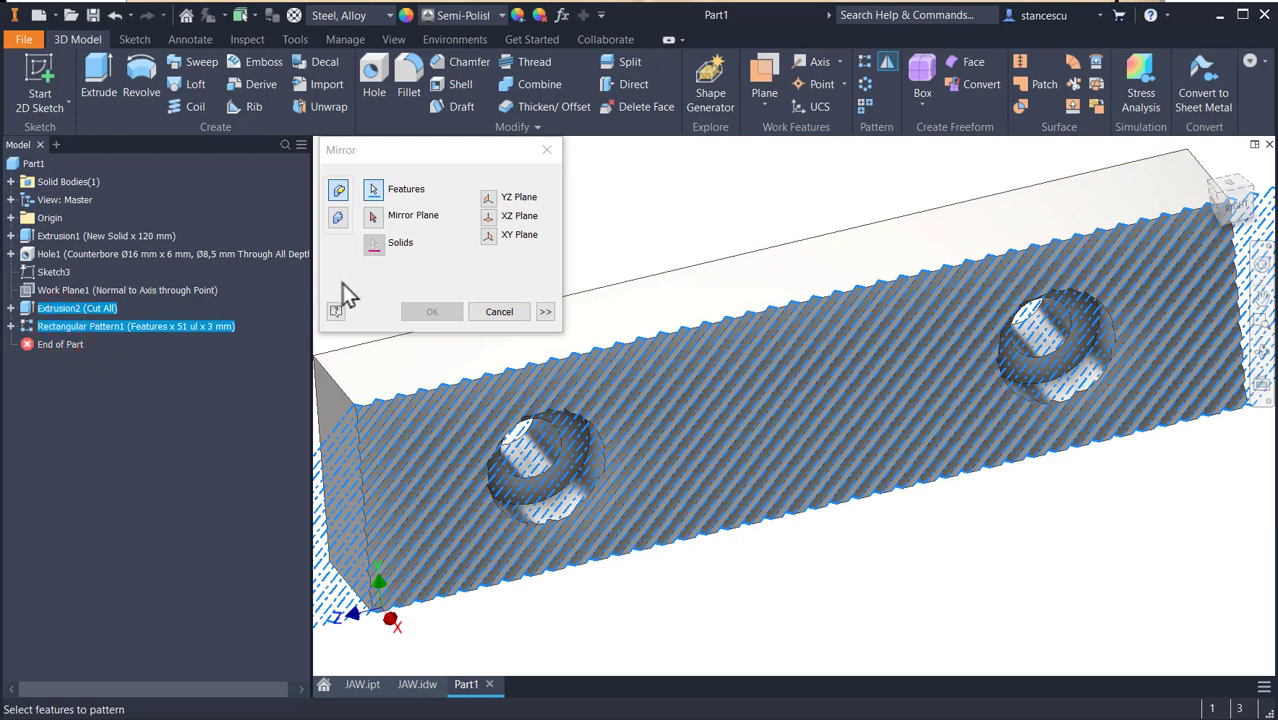
click(374, 218)
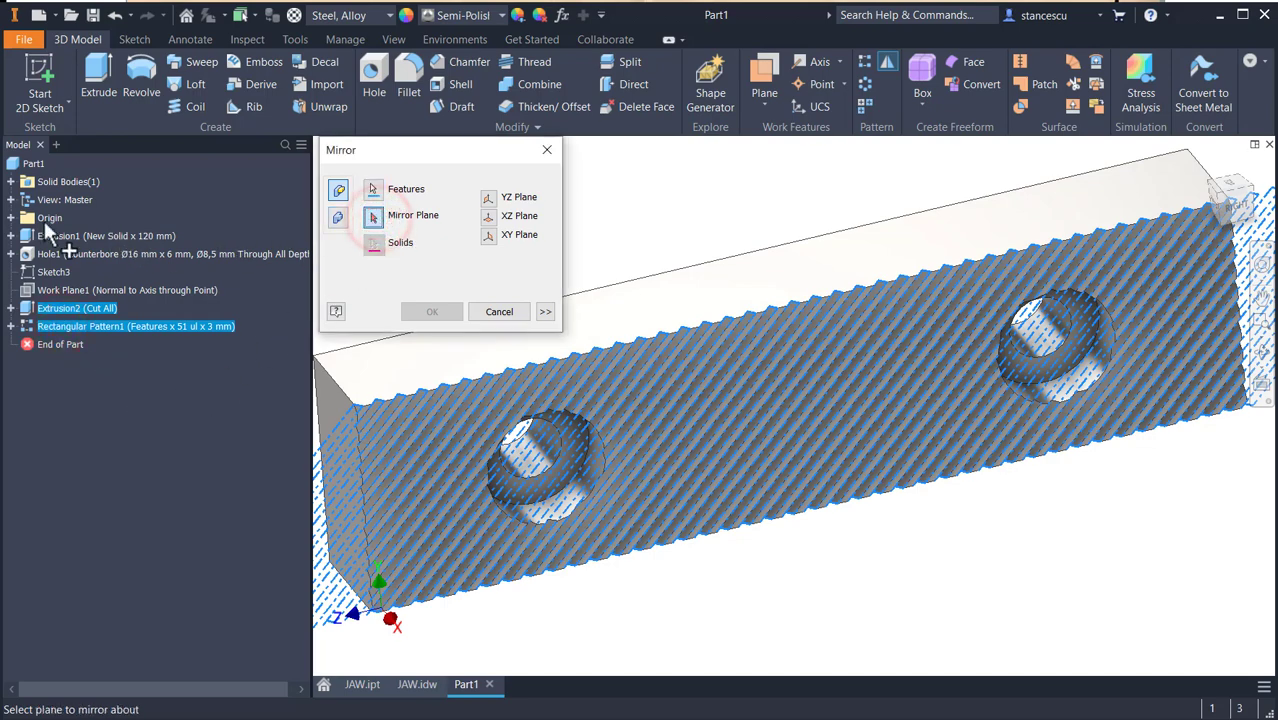
click(11, 217)
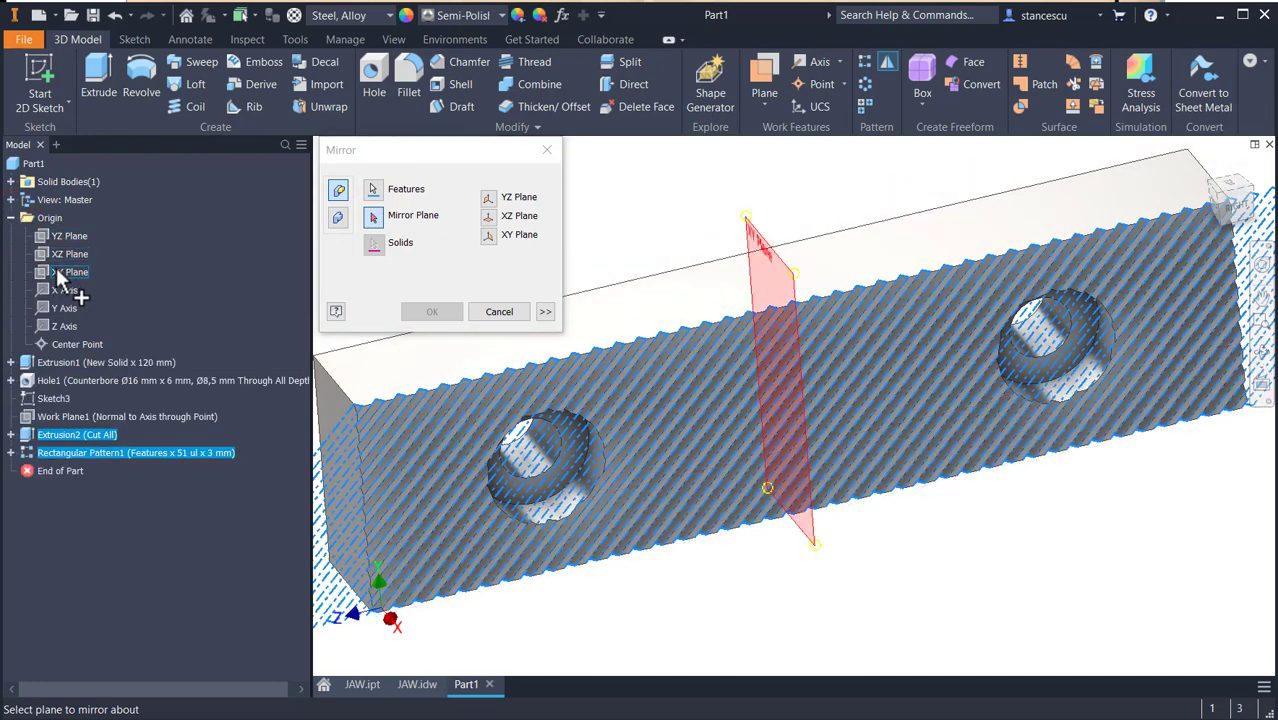
click(55, 264)
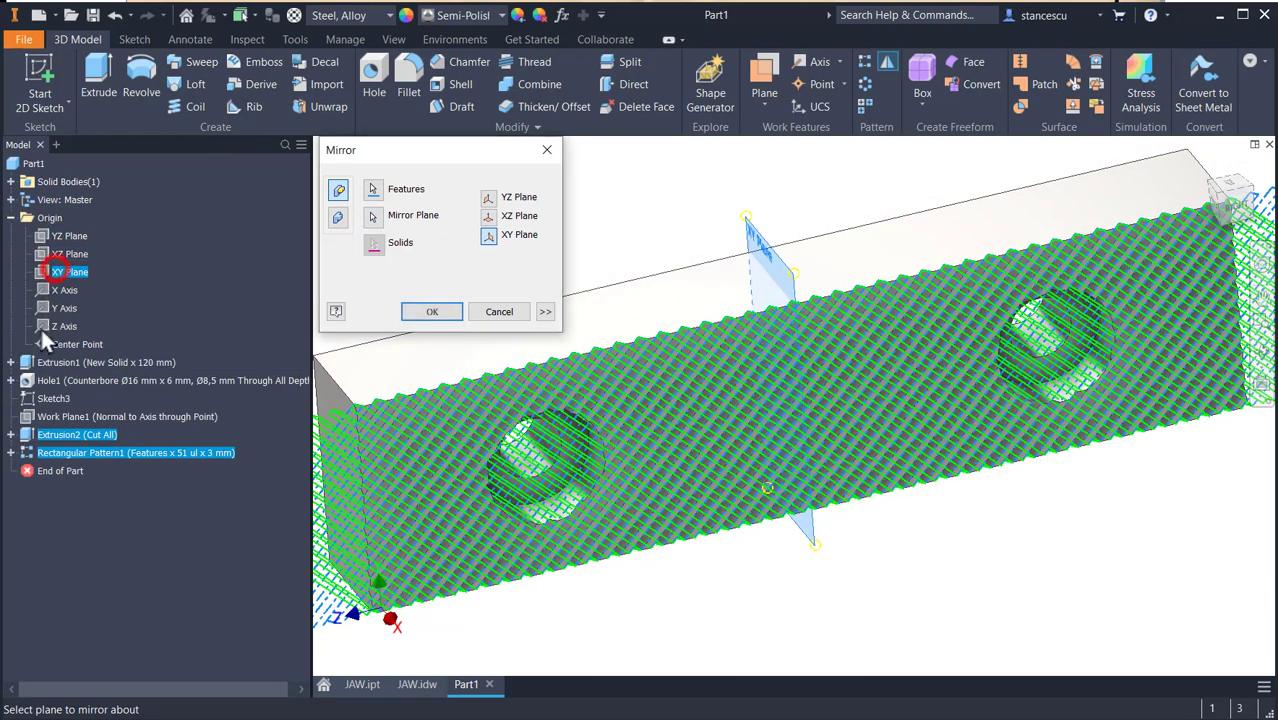
click(438, 312)
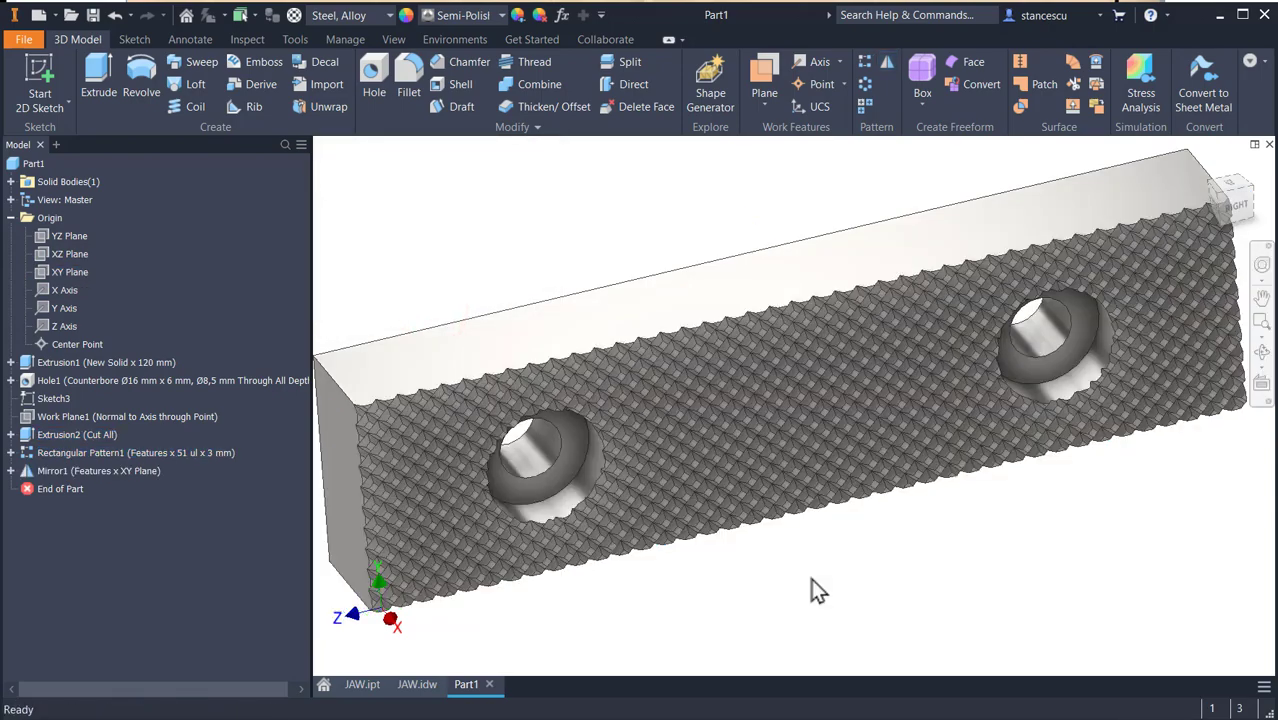
key(F4)
mouse_move(892, 539)
mouse_down()
mouse_move(901, 486)
mouse_move(907, 527)
mouse_up()
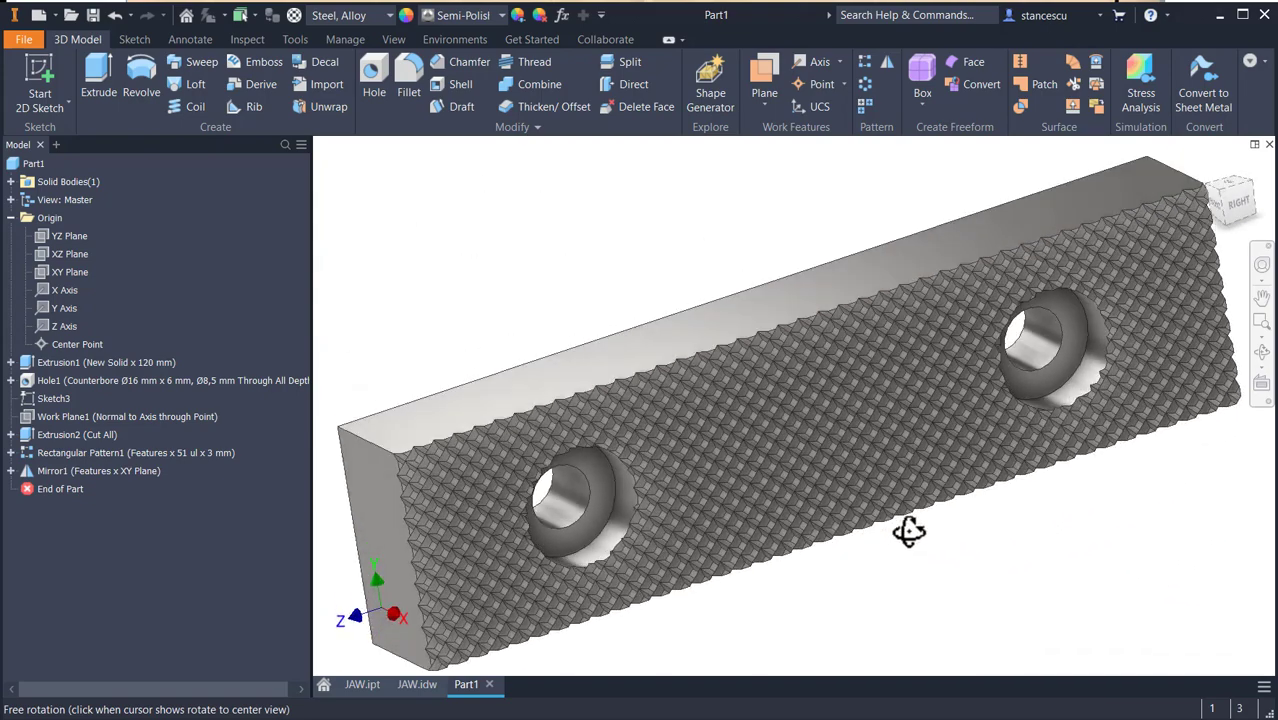
key(F6)
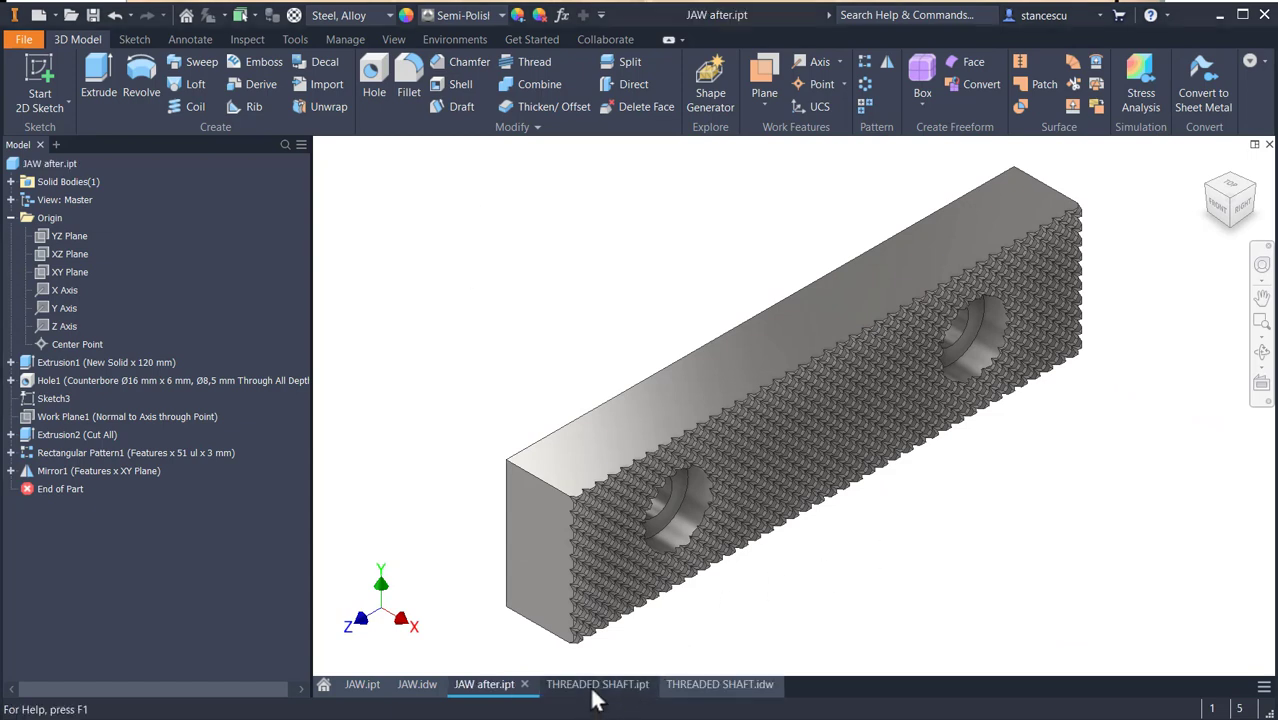
Examine the THREADED SHAFT.ipt model and the thread callout and lengths in the THREADED SHAFT.idw drawing.
click(595, 686)
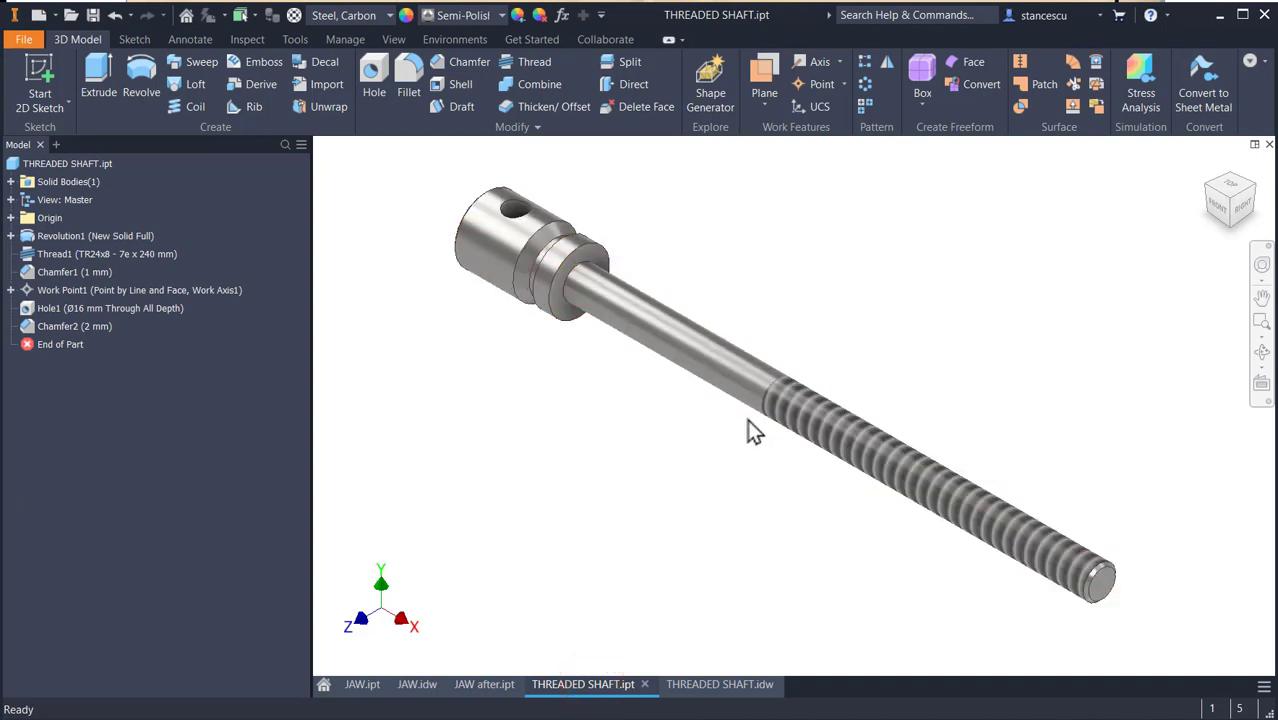
click(710, 684)
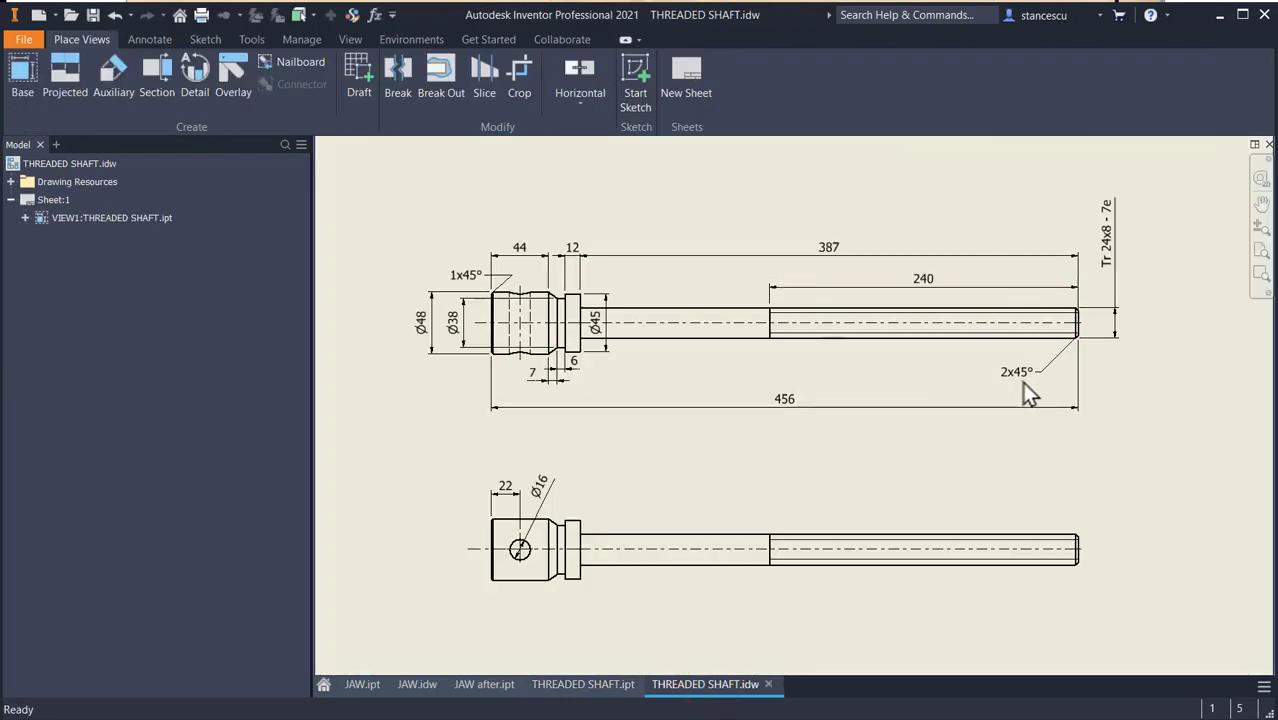
scroll(1073, 330, up, 3)
middle_drag(1112, 277, 1090, 427)
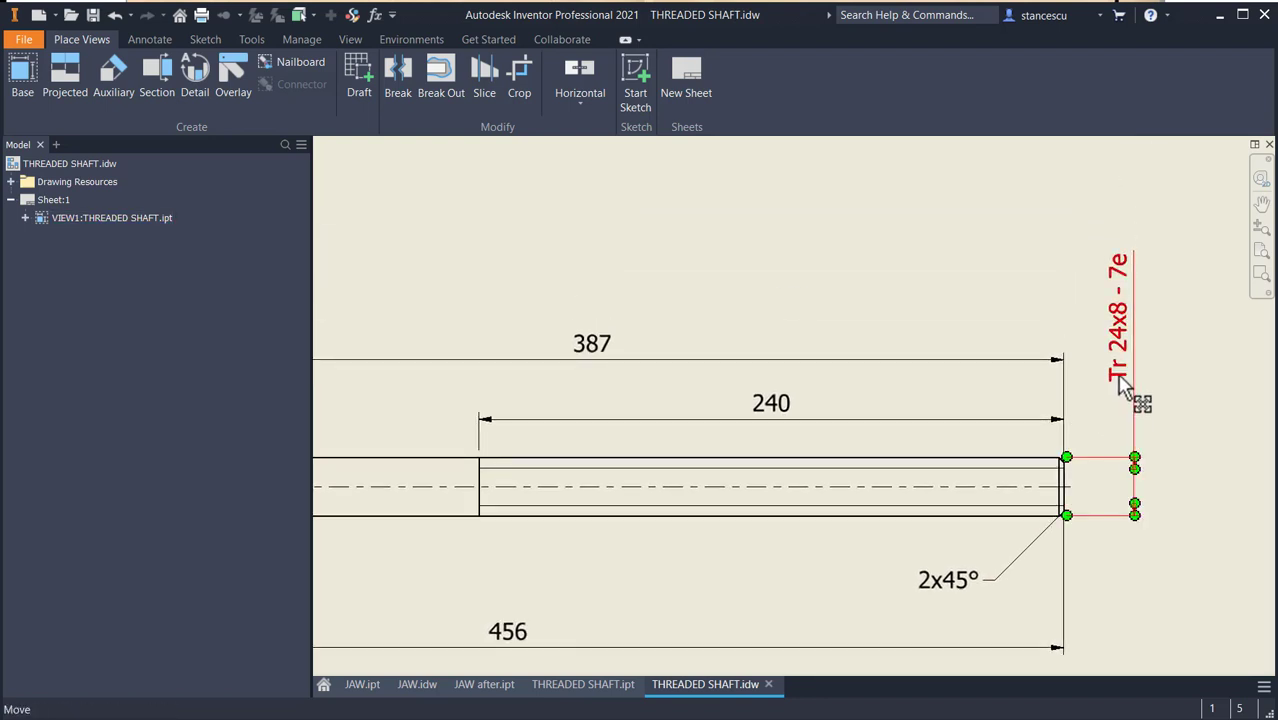
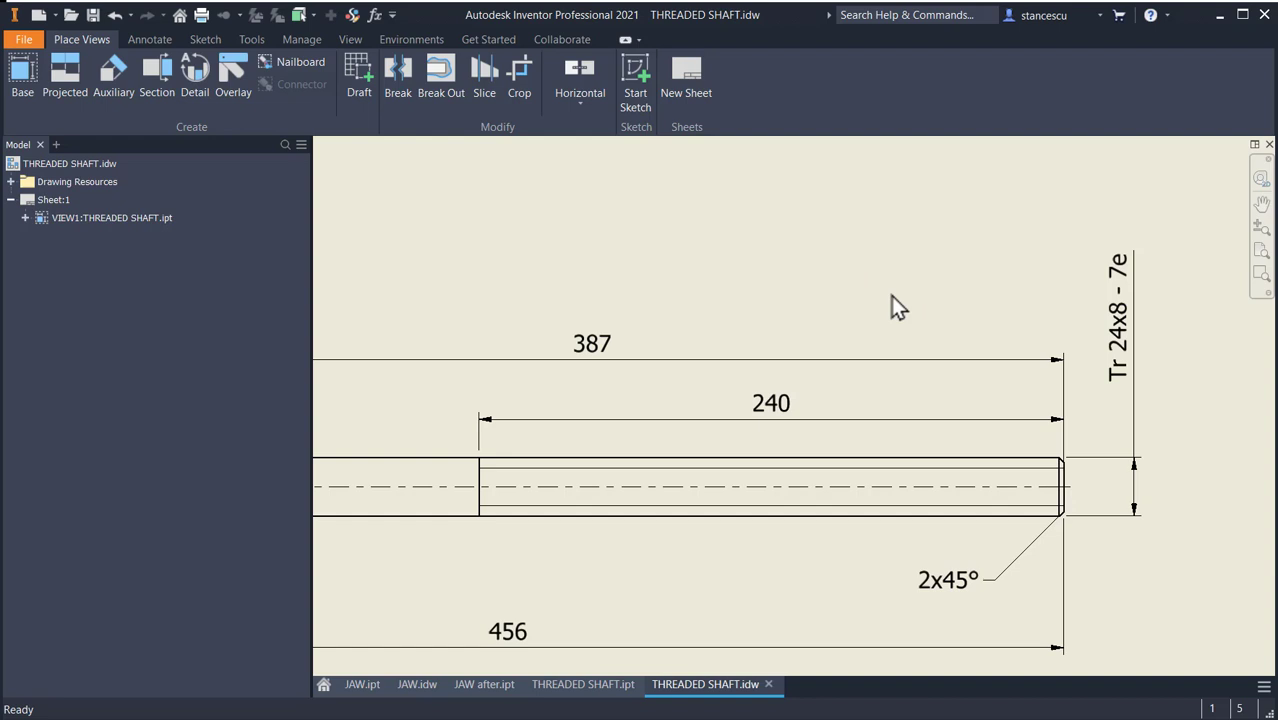
key(Home)
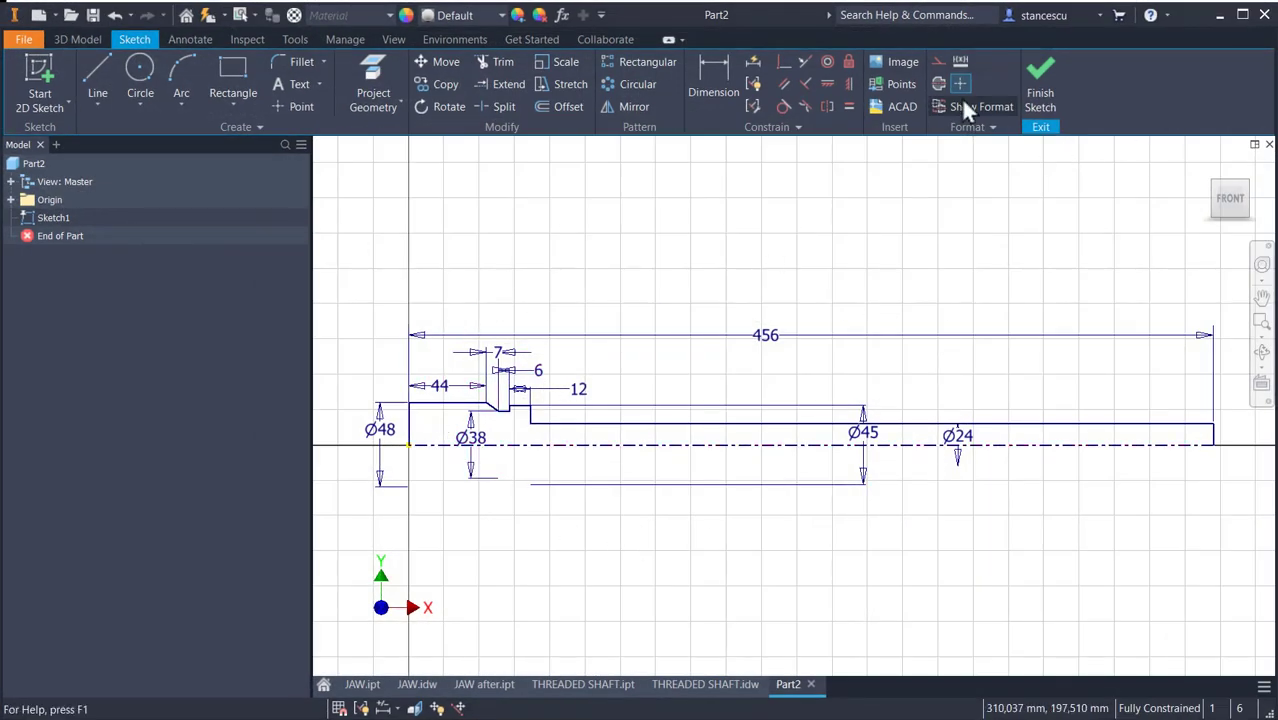
Finish the shaft profile sketch in Part2 and revolve it a full 360° about the centerline into a solid.
click(1034, 88)
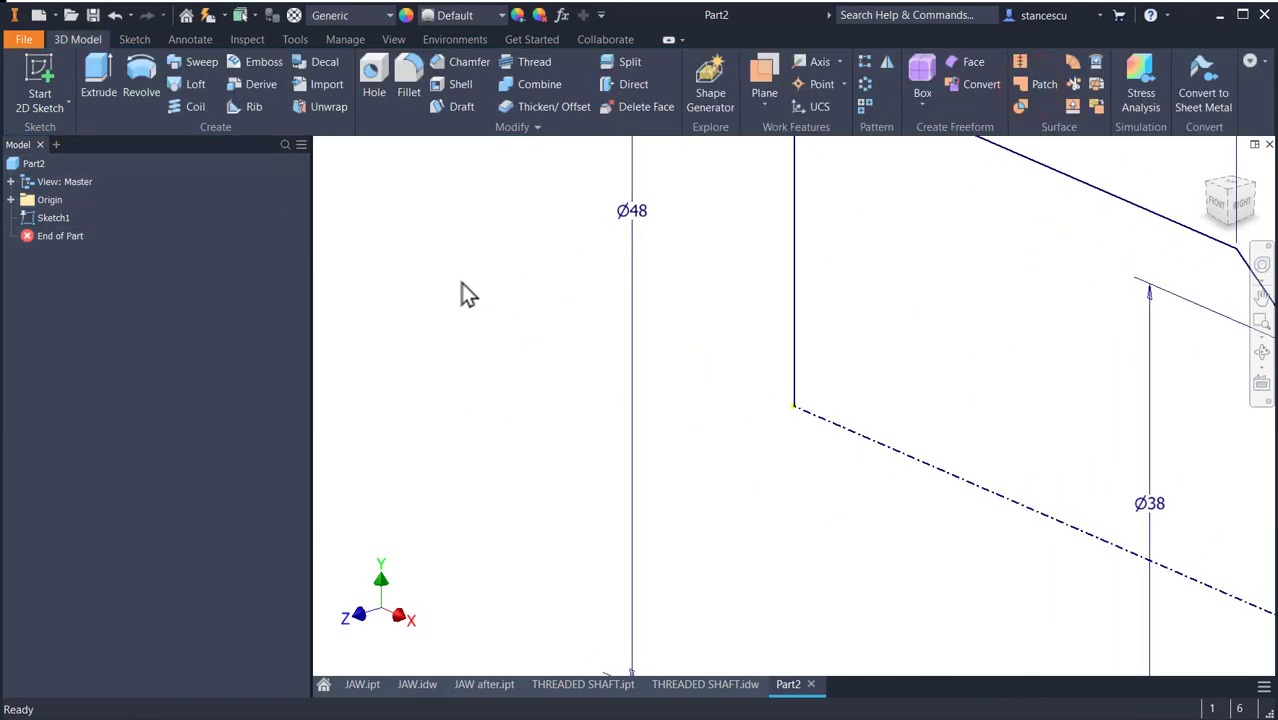
click(140, 84)
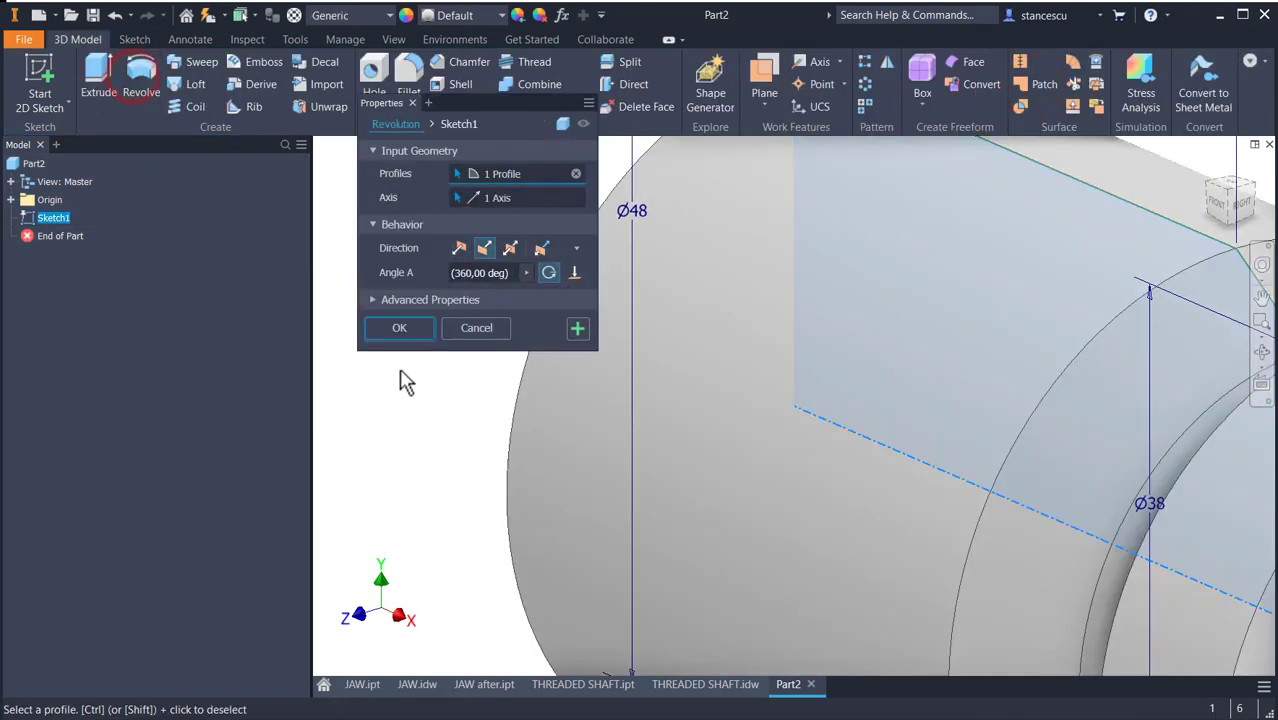
click(400, 329)
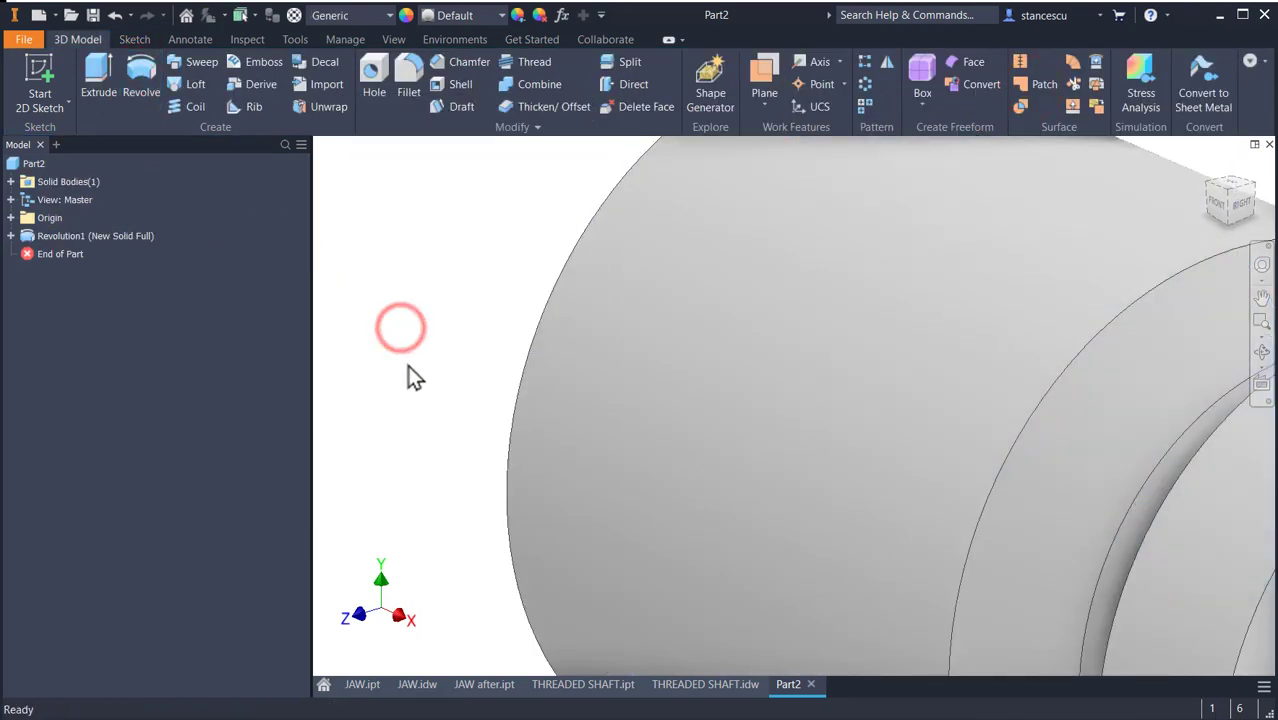
key(F6)
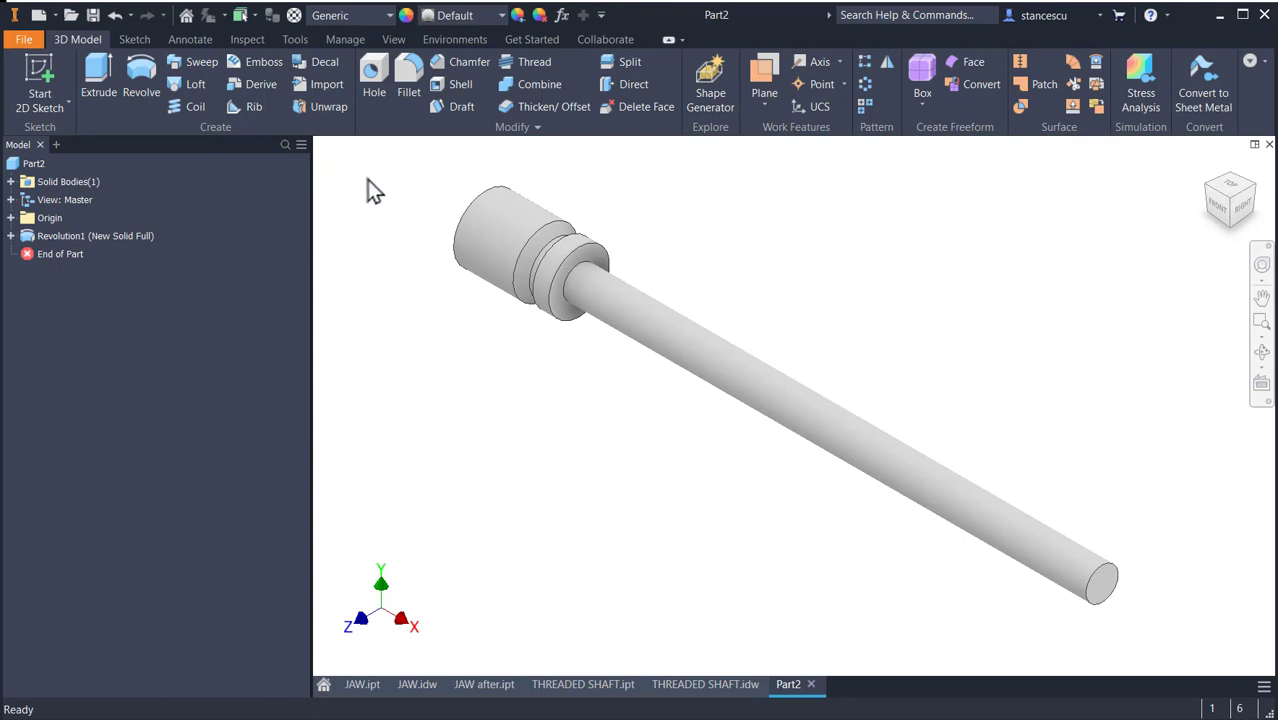
Add an ISO Metric Trapezoidal thread TR24x8, class 7e, 240 mm deep from the free end of the shaft's long cylindrical face.
click(533, 64)
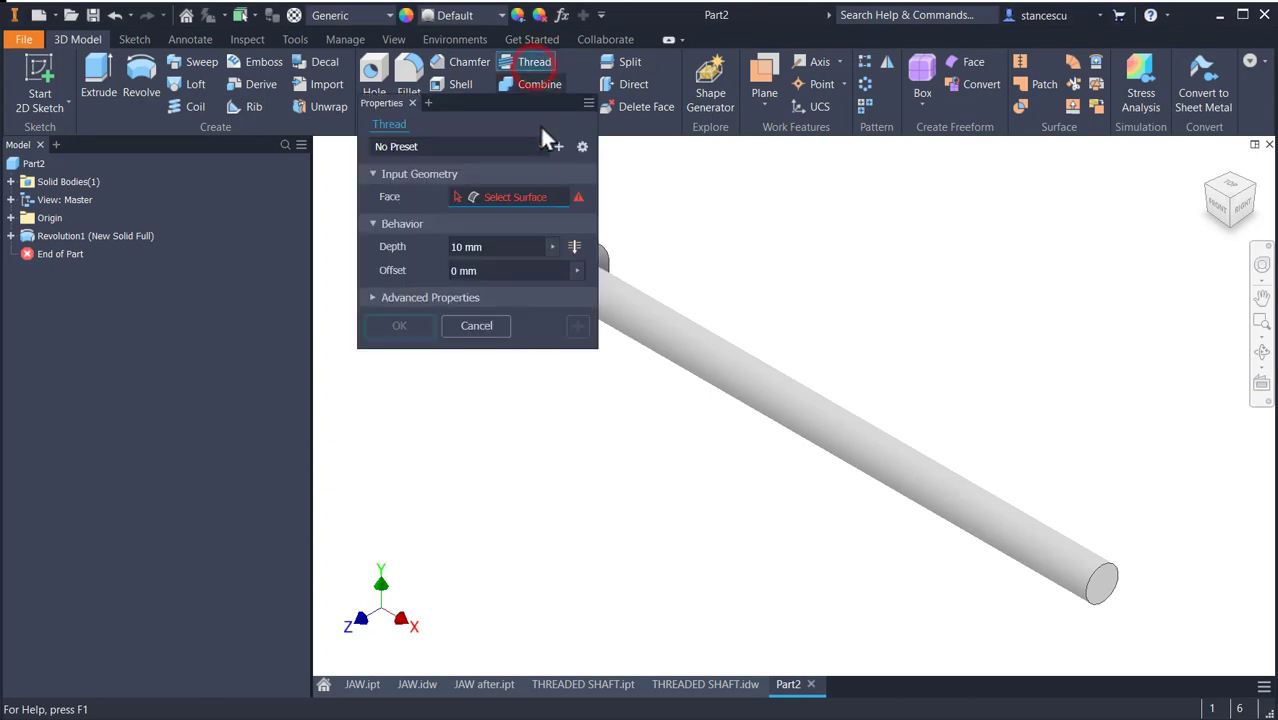
click(1088, 592)
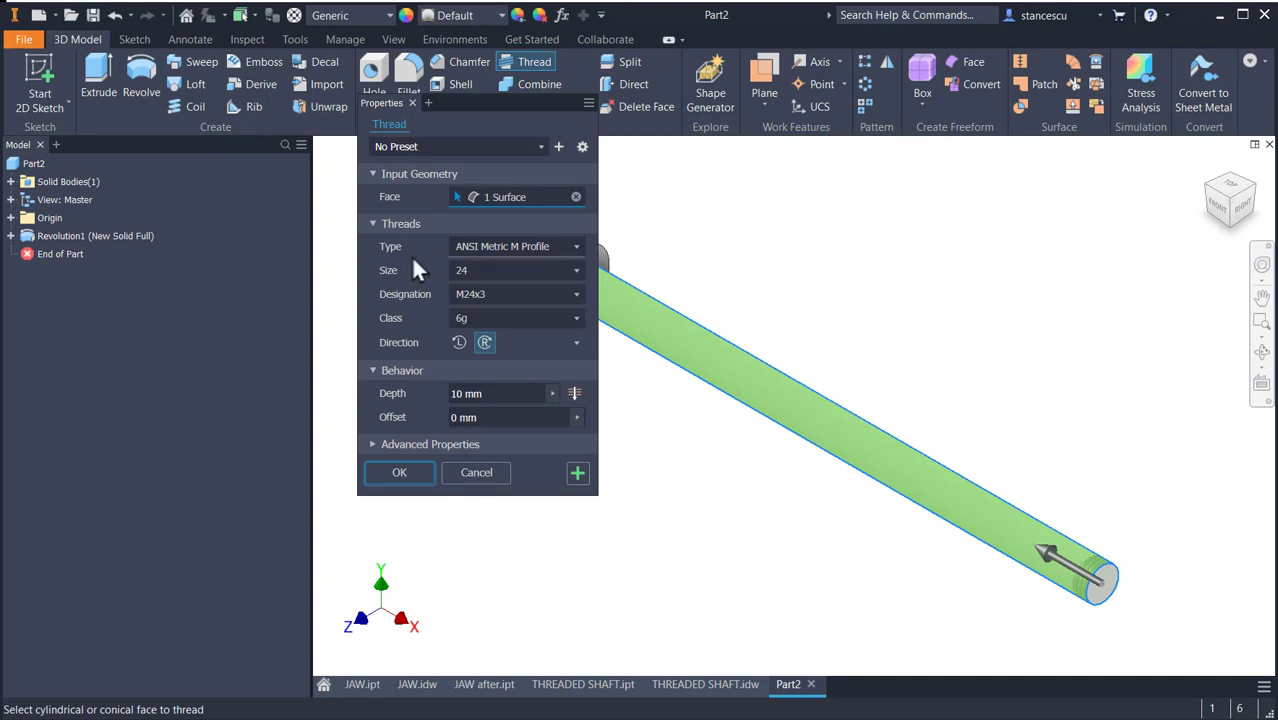
click(509, 244)
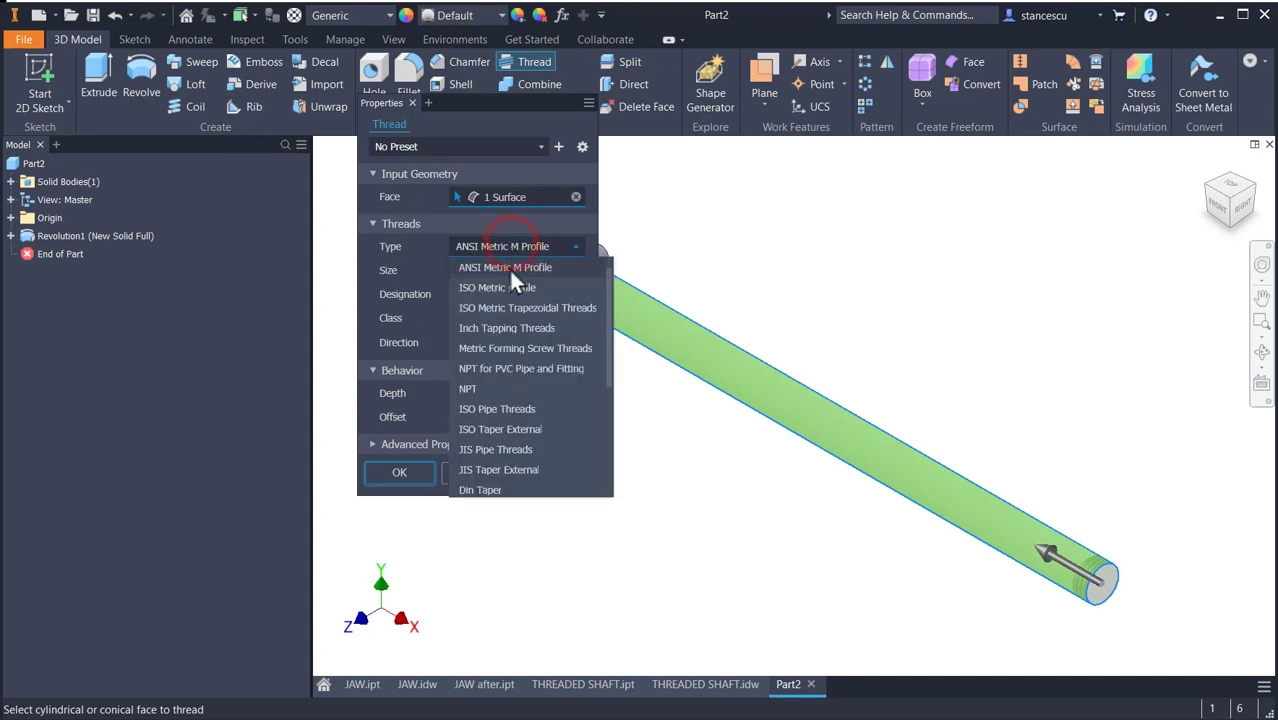
click(508, 308)
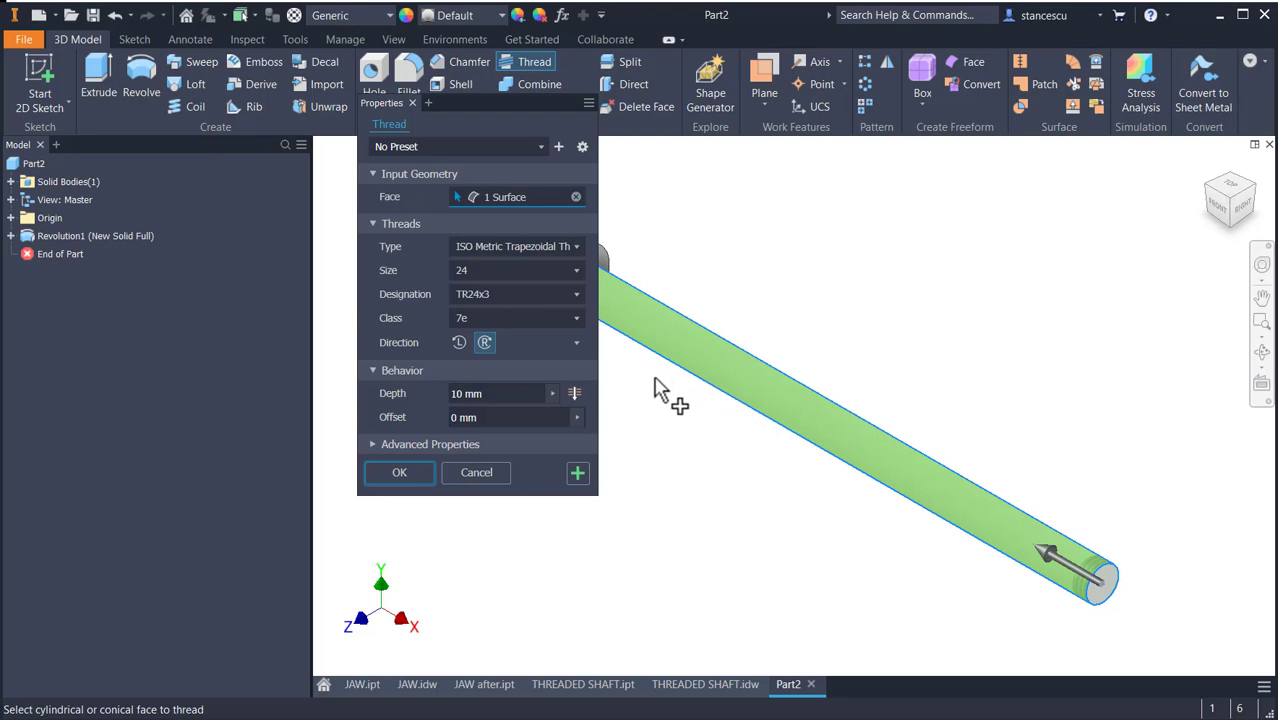
click(550, 294)
click(481, 357)
click(498, 393)
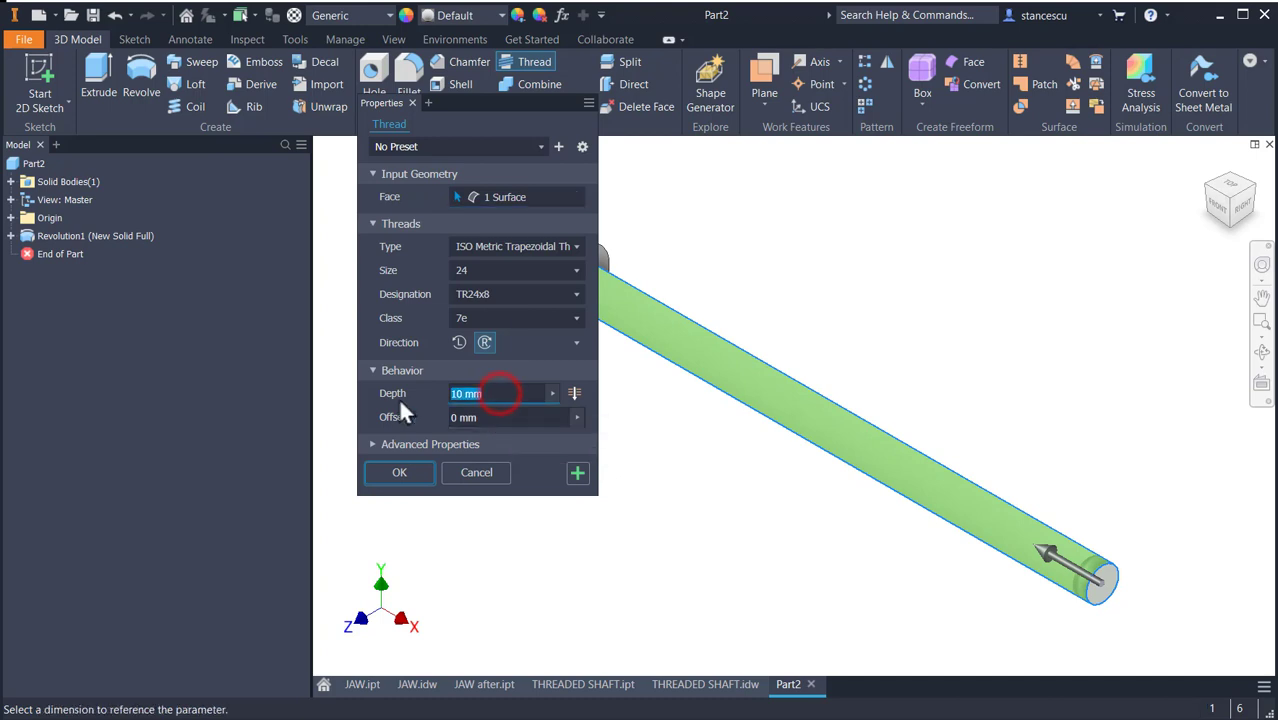
text(240)
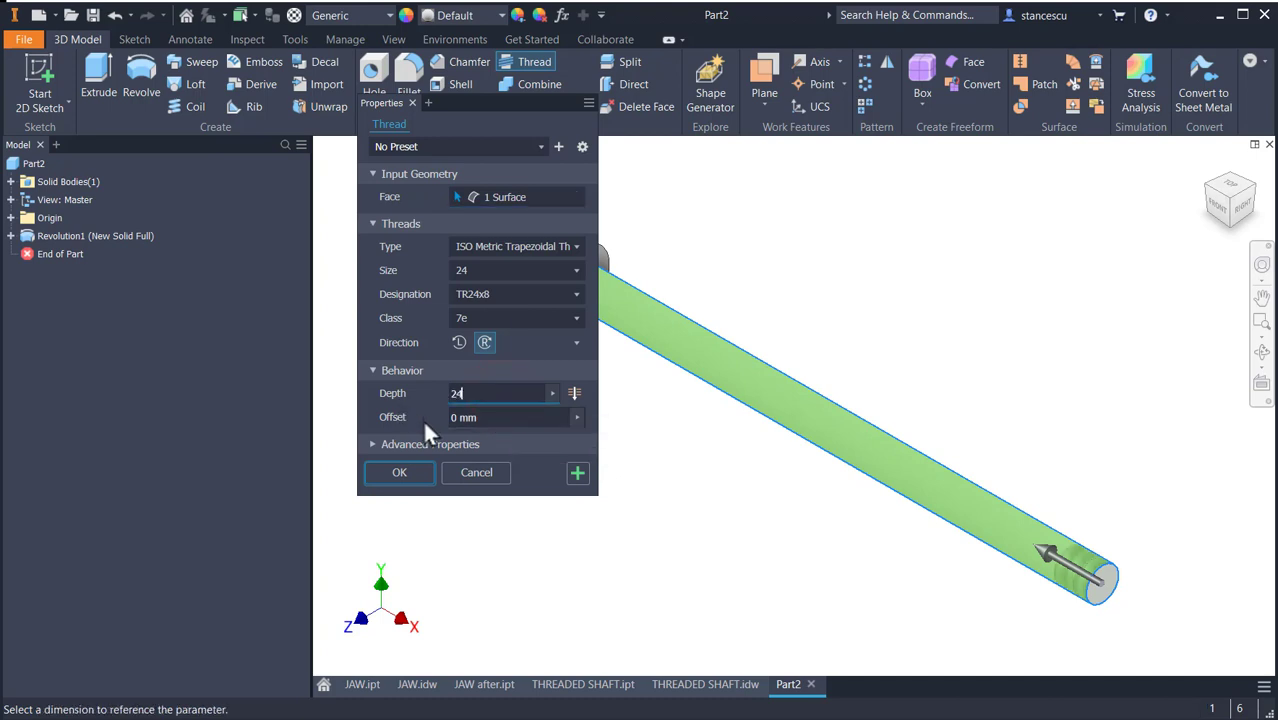
click(386, 478)
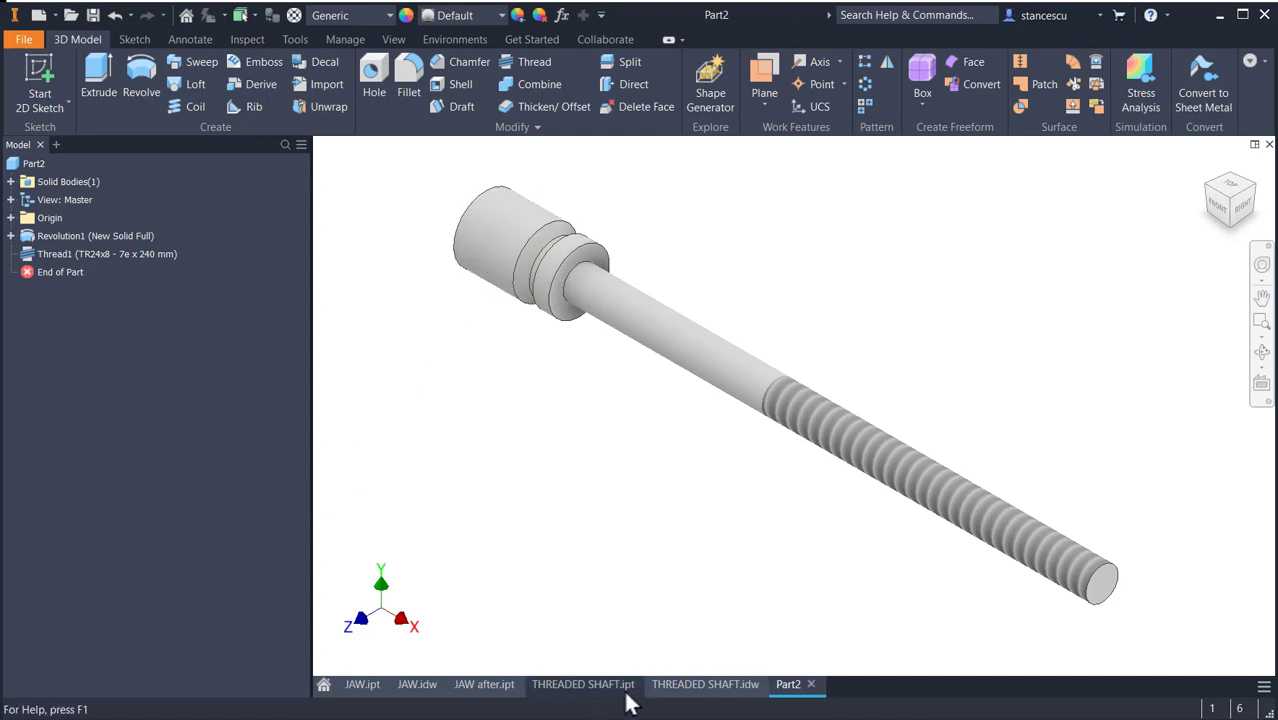
Check the cross hole's position in THREADED SHAFT.idw, and create a work plane in Part2 offset -22 mm from the shaft head's end face.
click(691, 684)
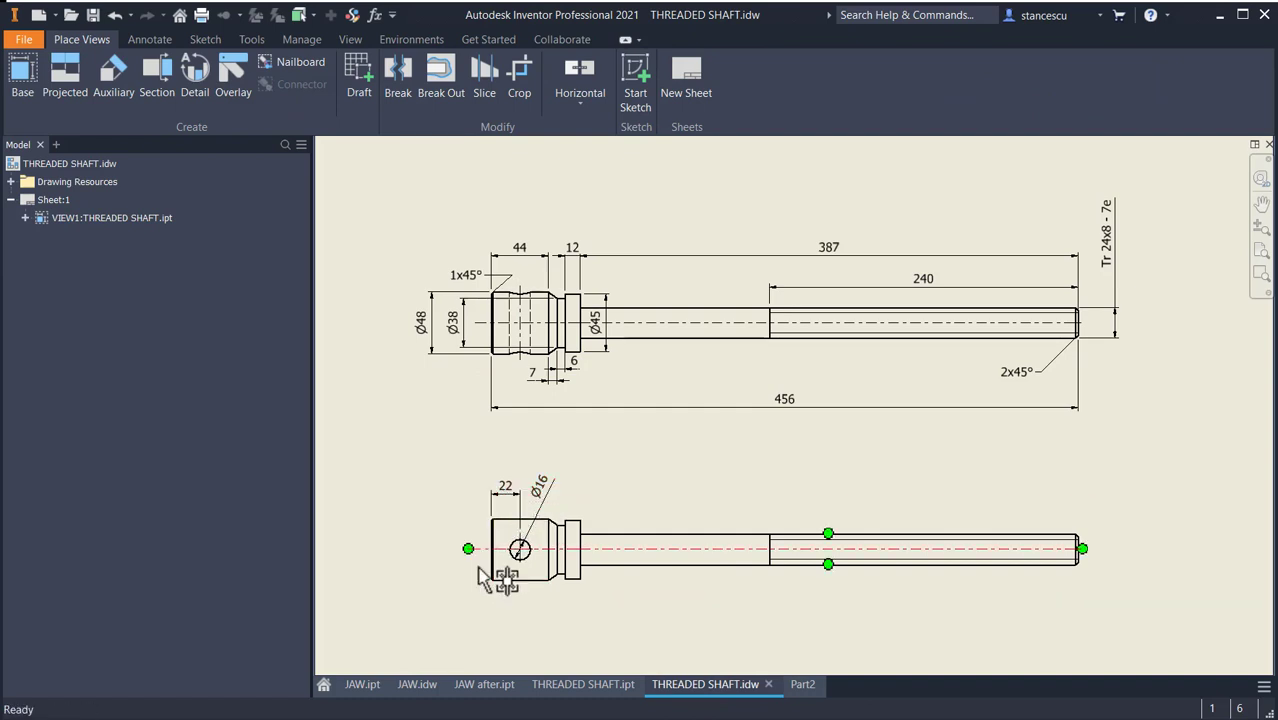
click(805, 686)
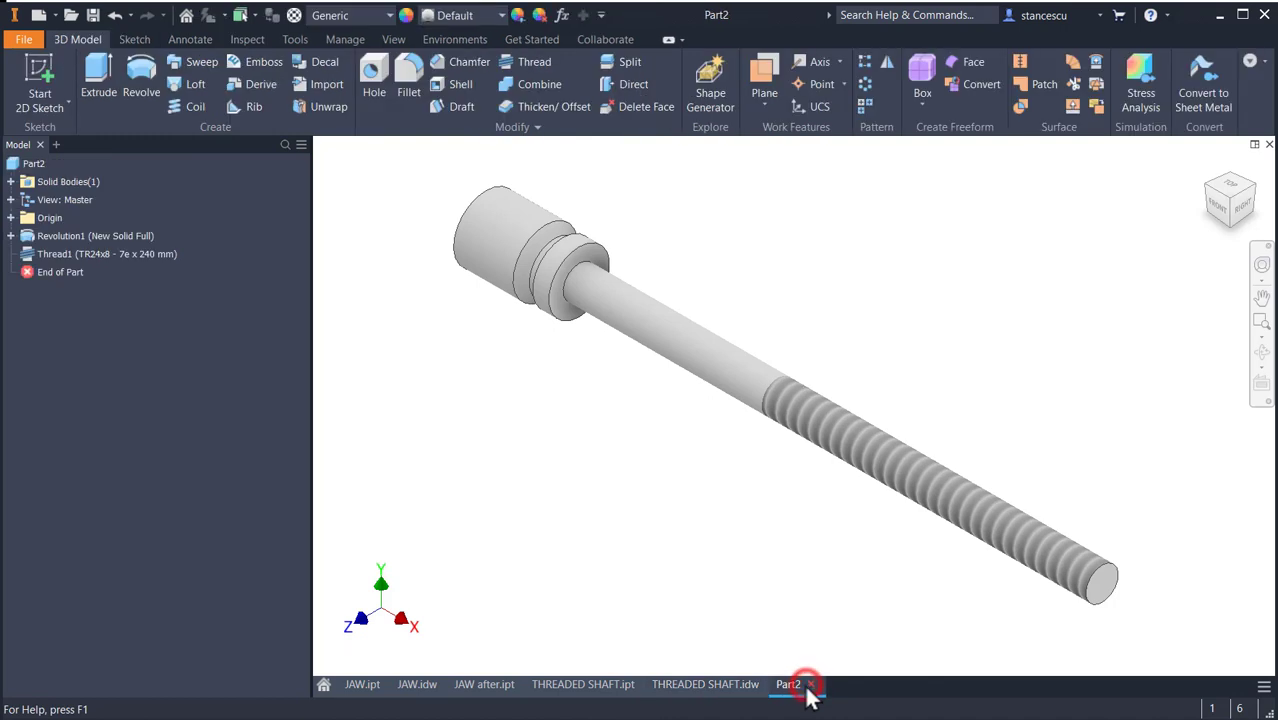
click(1208, 186)
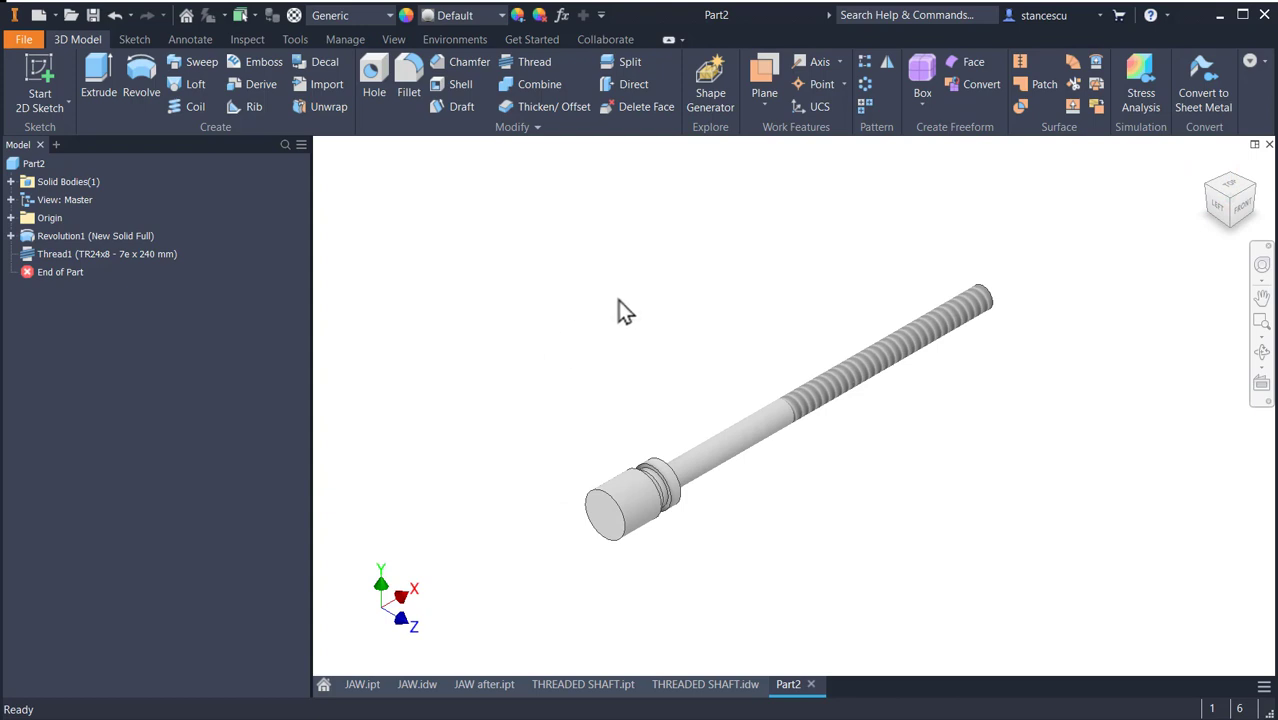
click(763, 72)
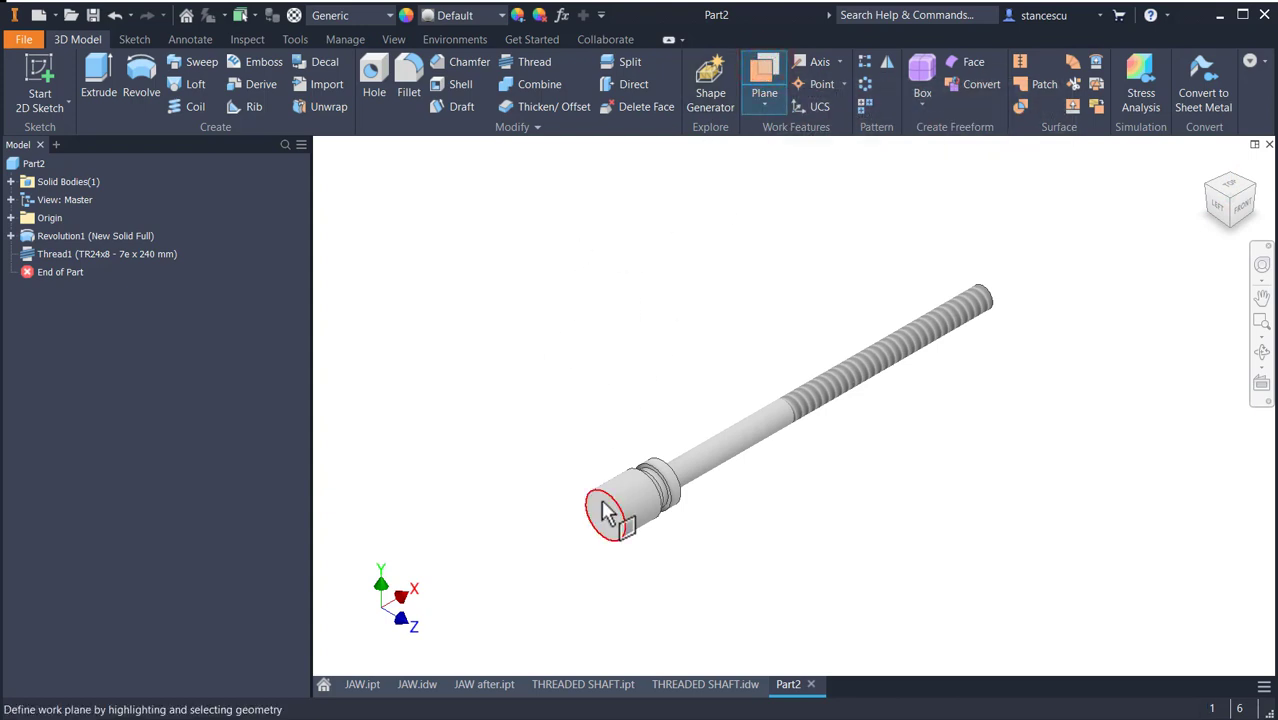
mouse_move(608, 519)
mouse_down()
mouse_move(633, 531)
mouse_move(632, 520)
mouse_up()
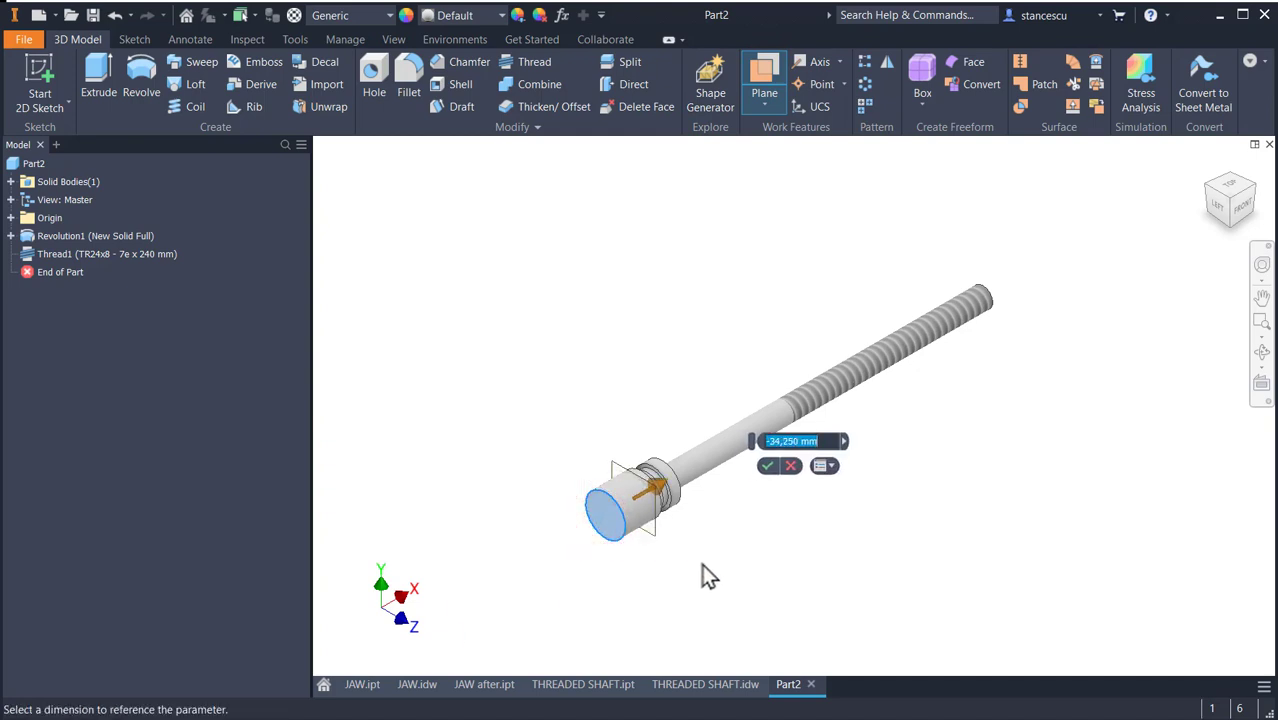
key(BackSpace)
text(-22)
key(Return)
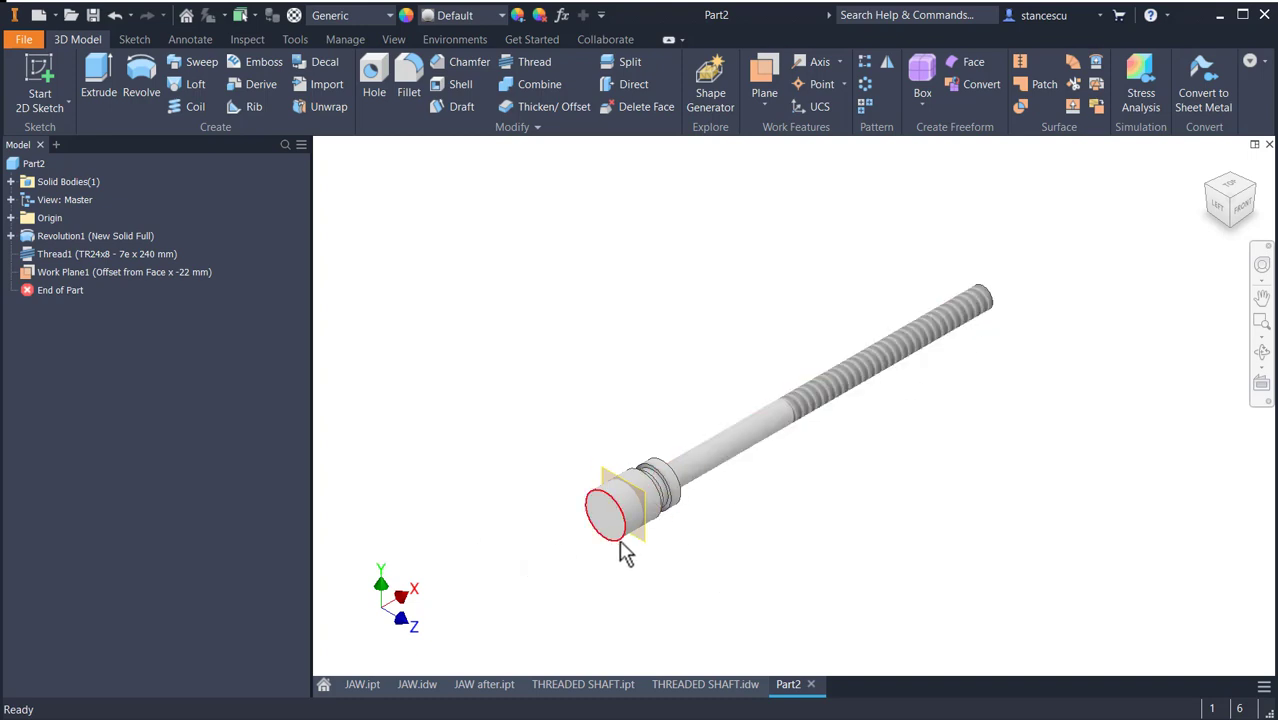
Create a work axis at the intersection of the offset work plane and the XY Plane, and hide the work plane.
scroll(632, 552, up, 3)
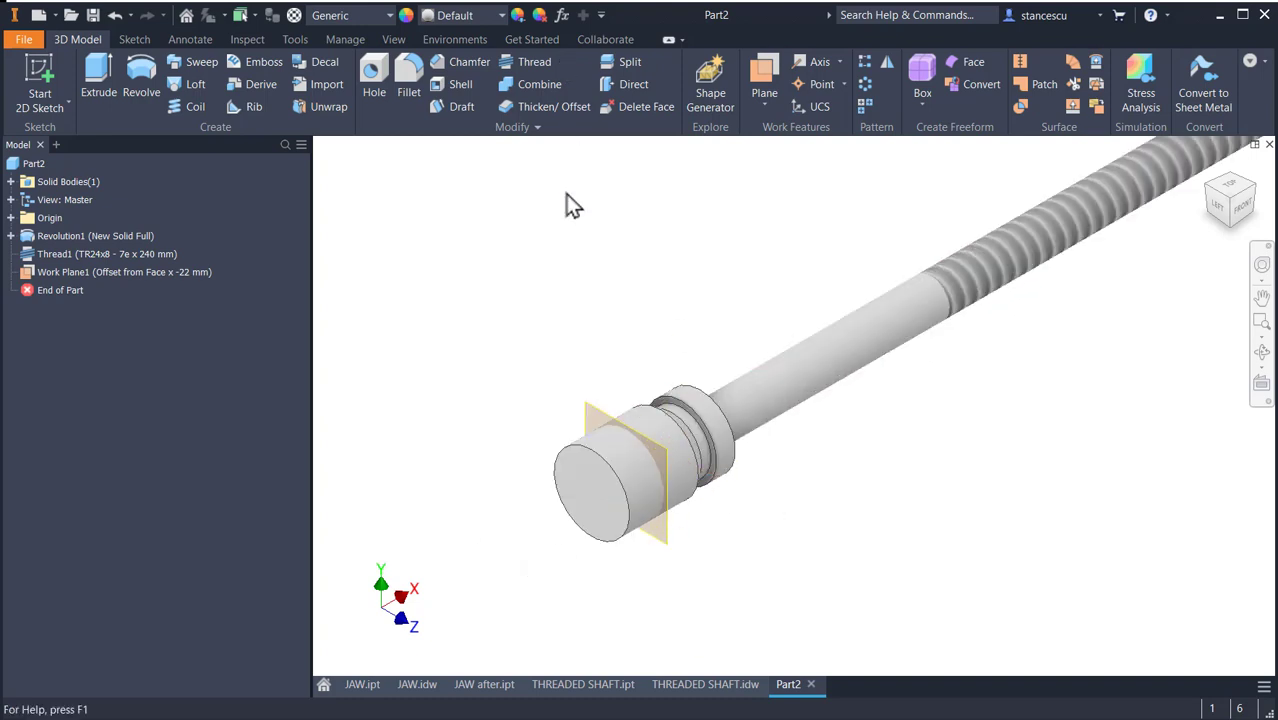
click(810, 63)
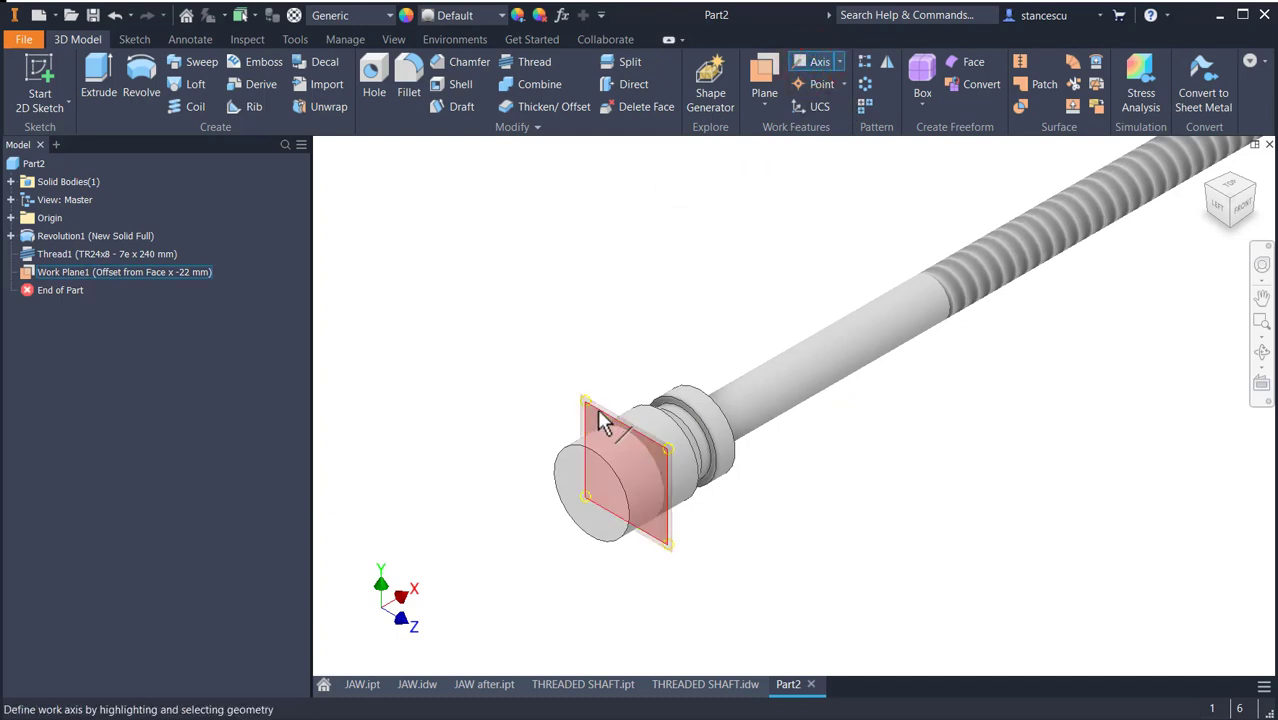
click(600, 420)
click(10, 217)
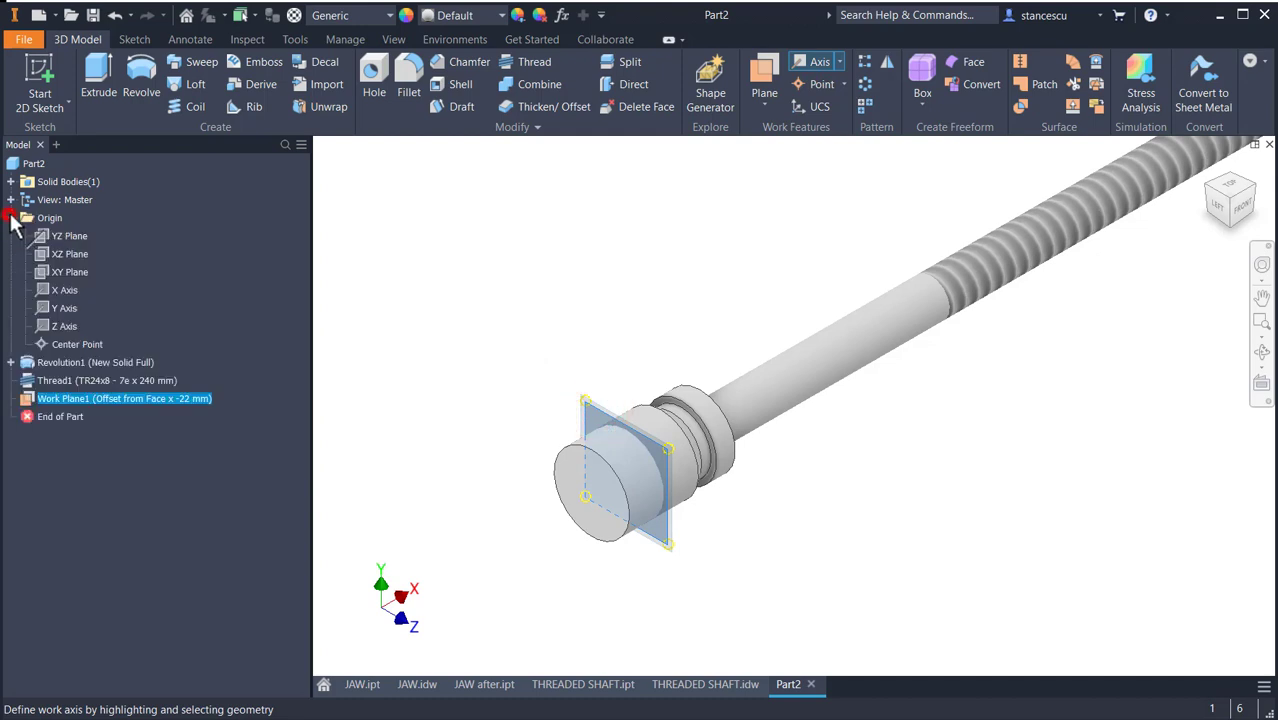
click(62, 274)
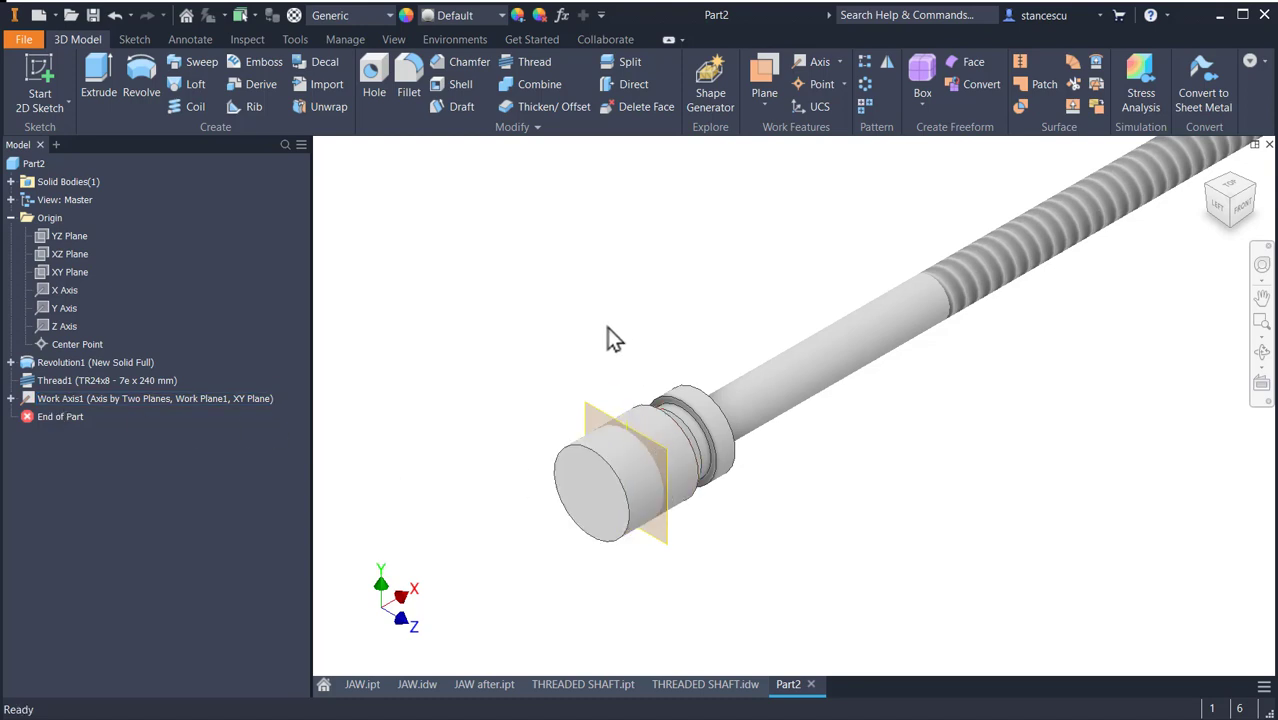
right_click(595, 412)
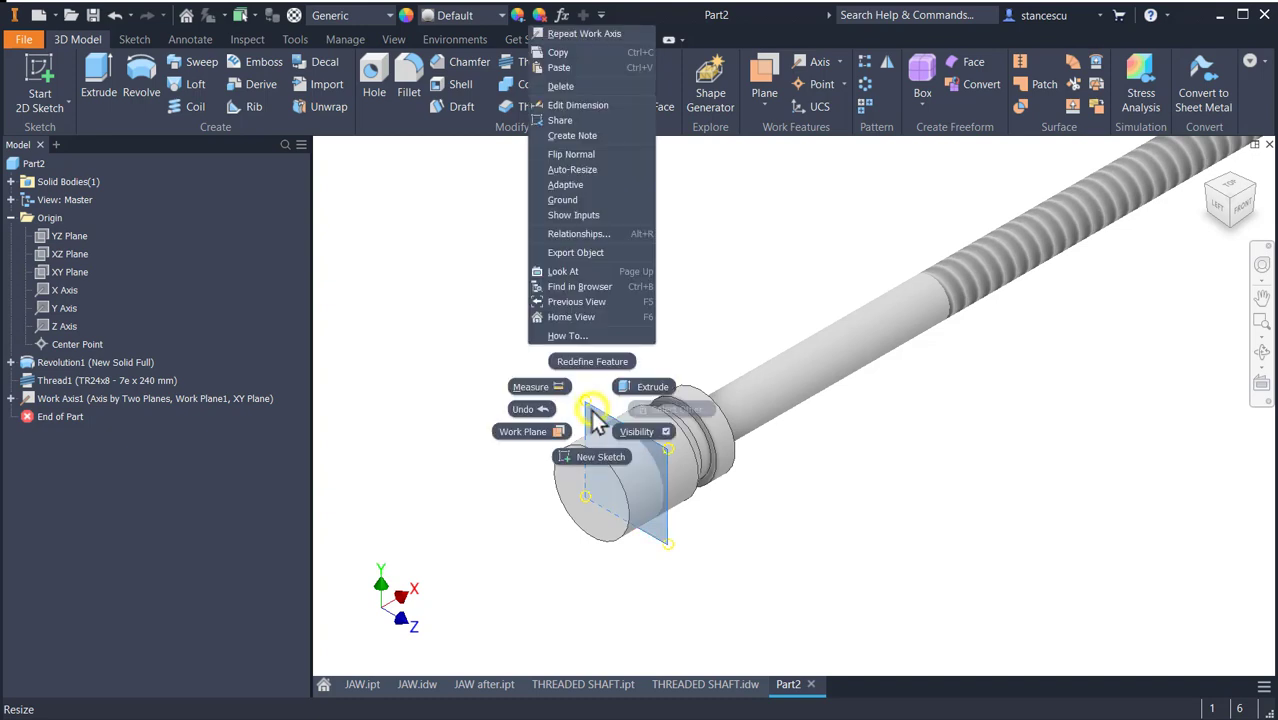
click(640, 431)
Create a work point where the work axis meets the cylindrical face of the shaft head.
scroll(610, 433, up, 3)
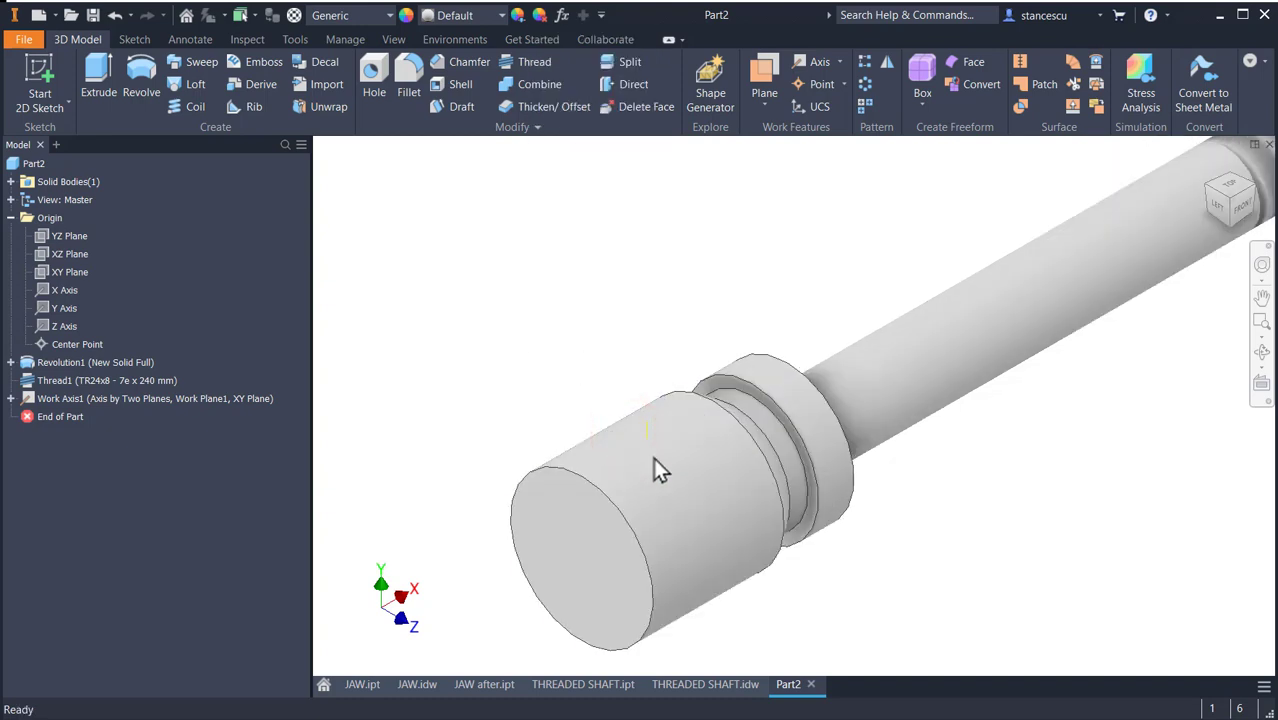
click(815, 84)
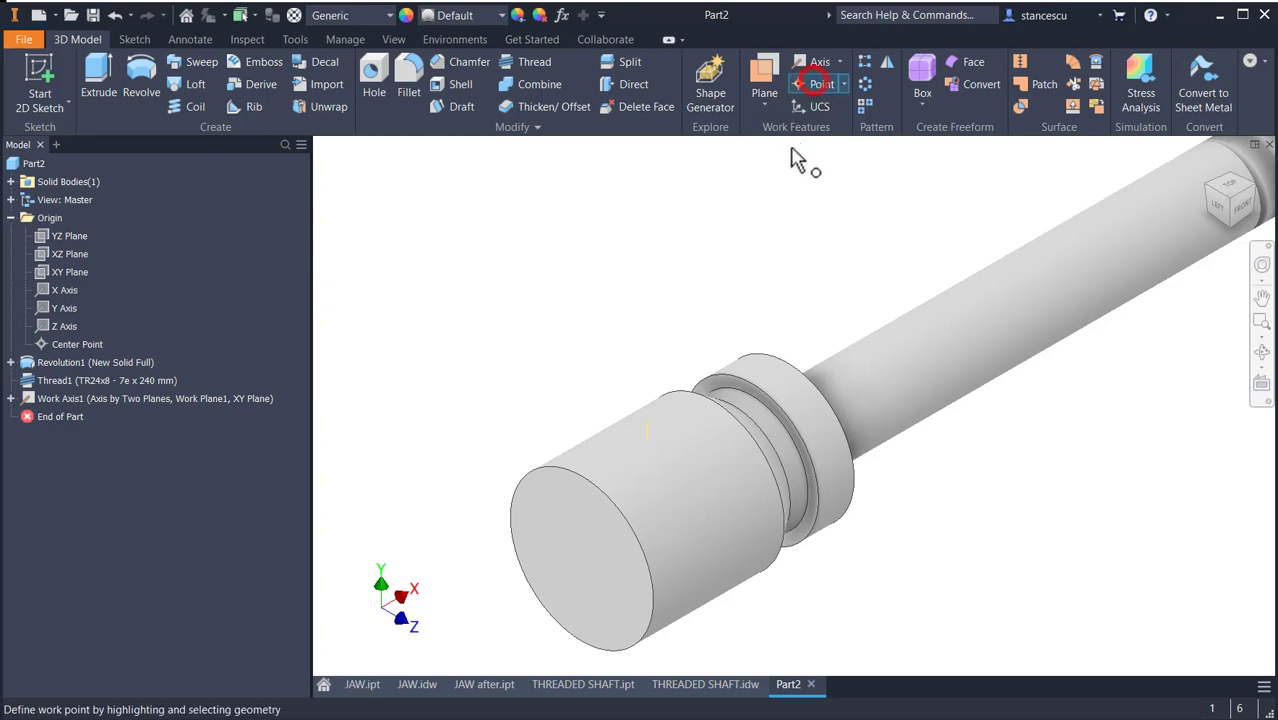
click(648, 432)
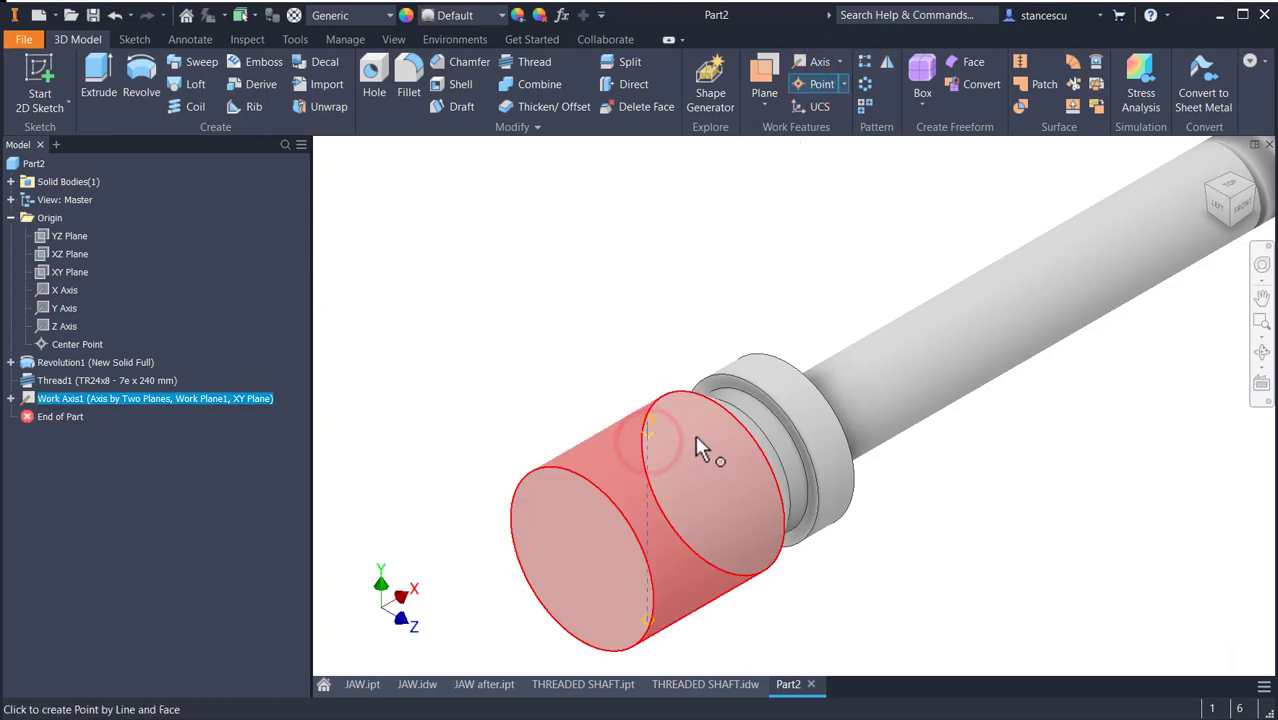
click(700, 447)
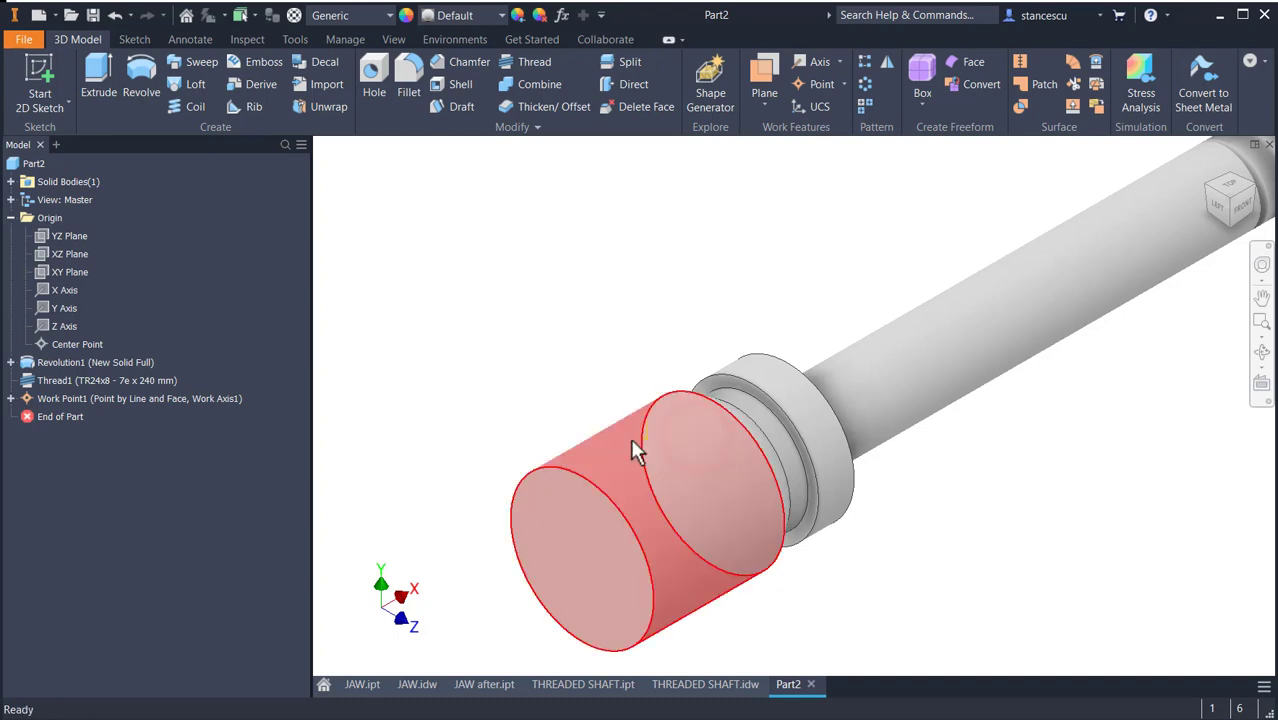
scroll(640, 448, up, 2)
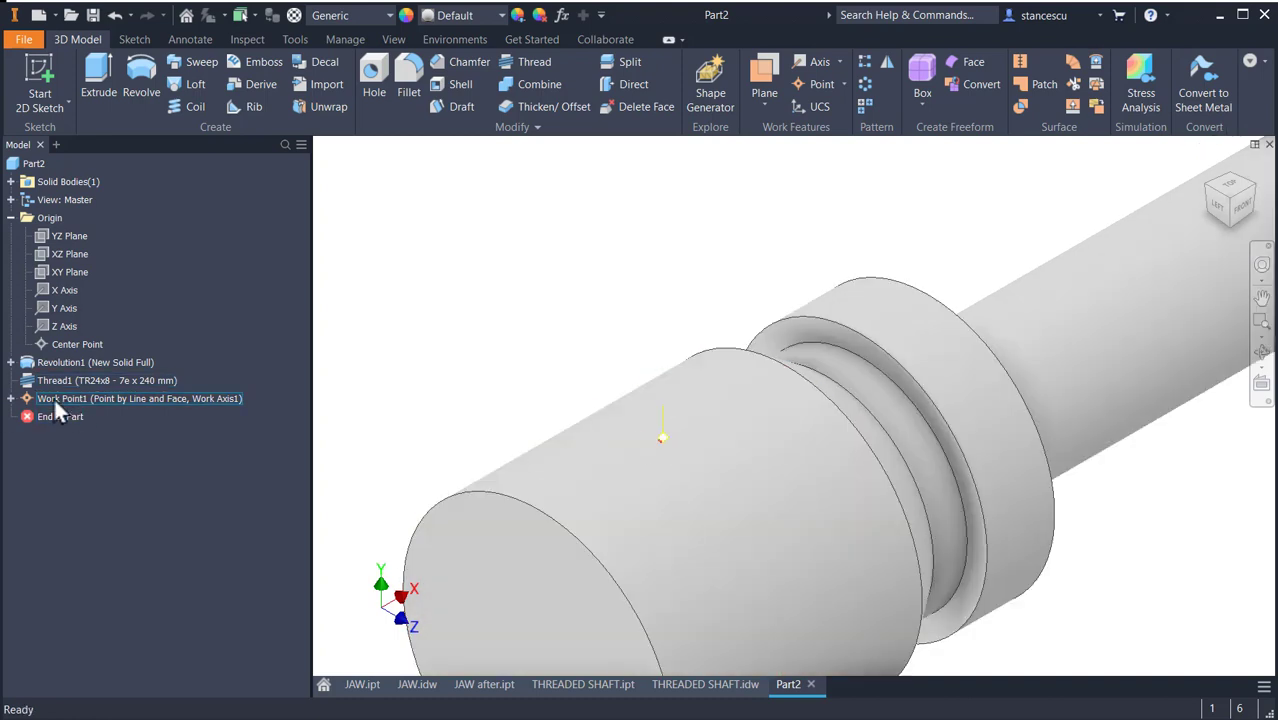
click(571, 280)
scroll(571, 282, down, 2)
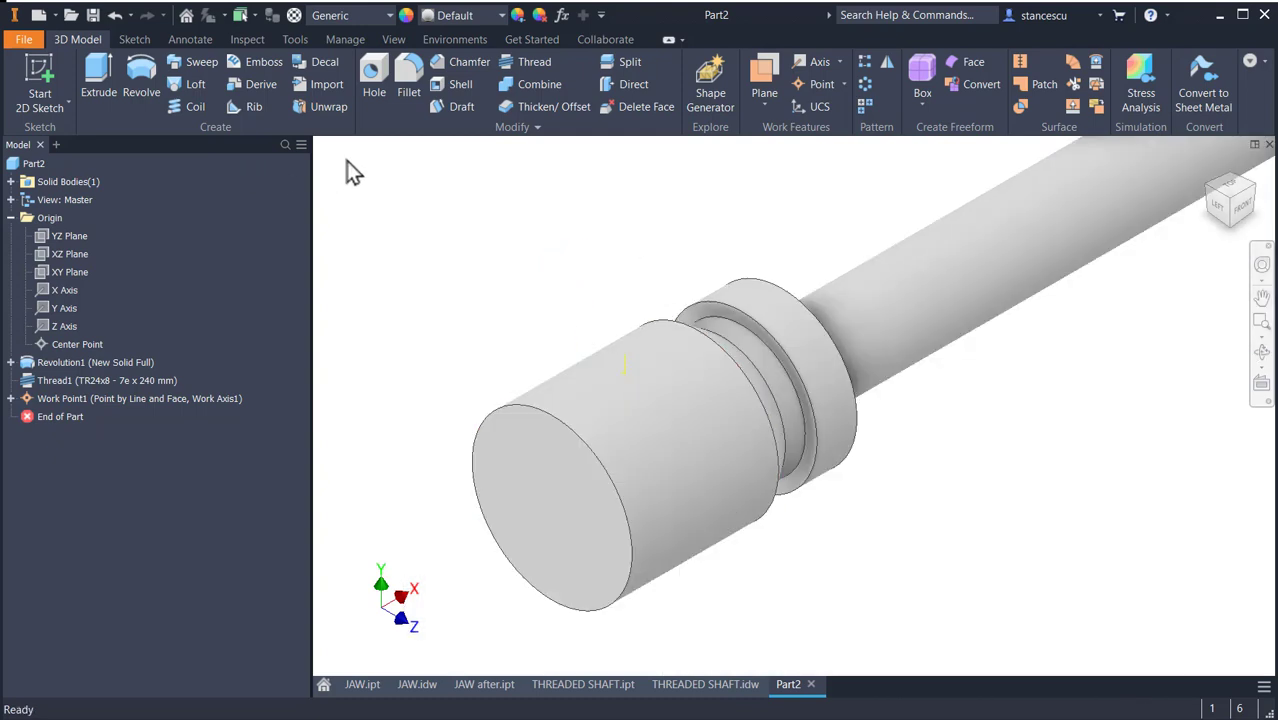
Cut a simple 16 mm through-all hole with no seat at the work point, directed along the work axis.
click(377, 76)
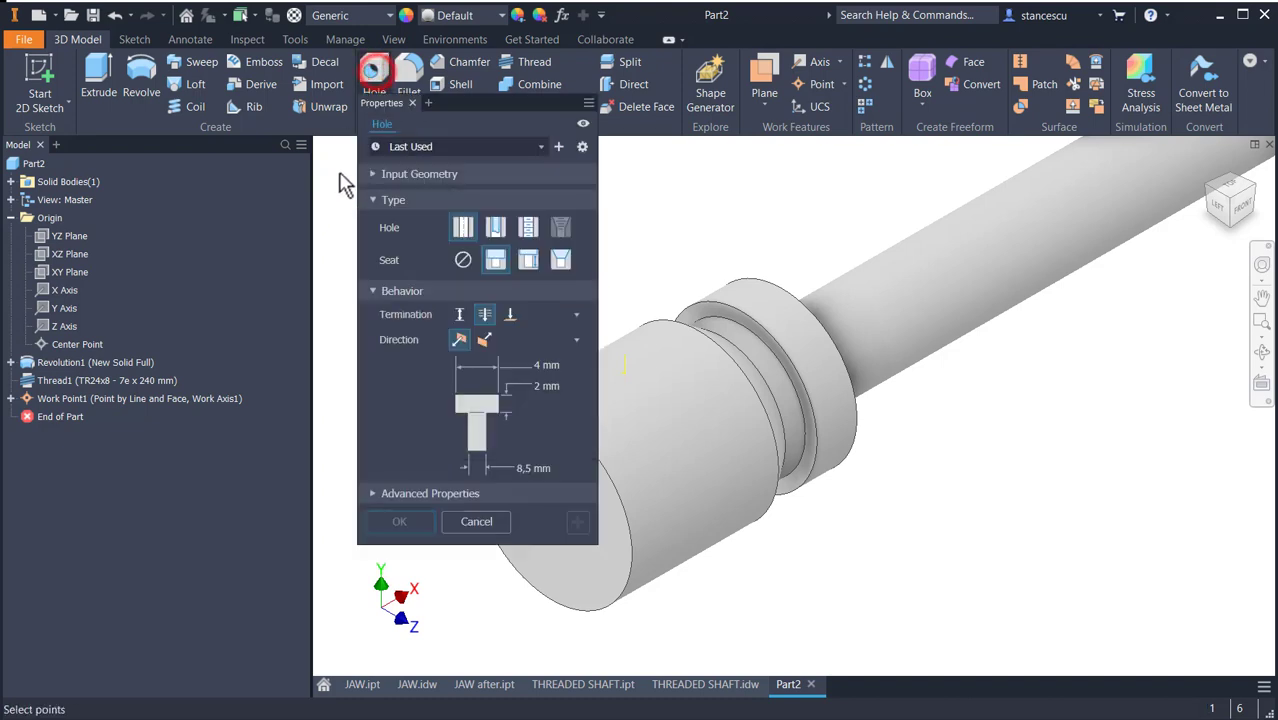
click(463, 260)
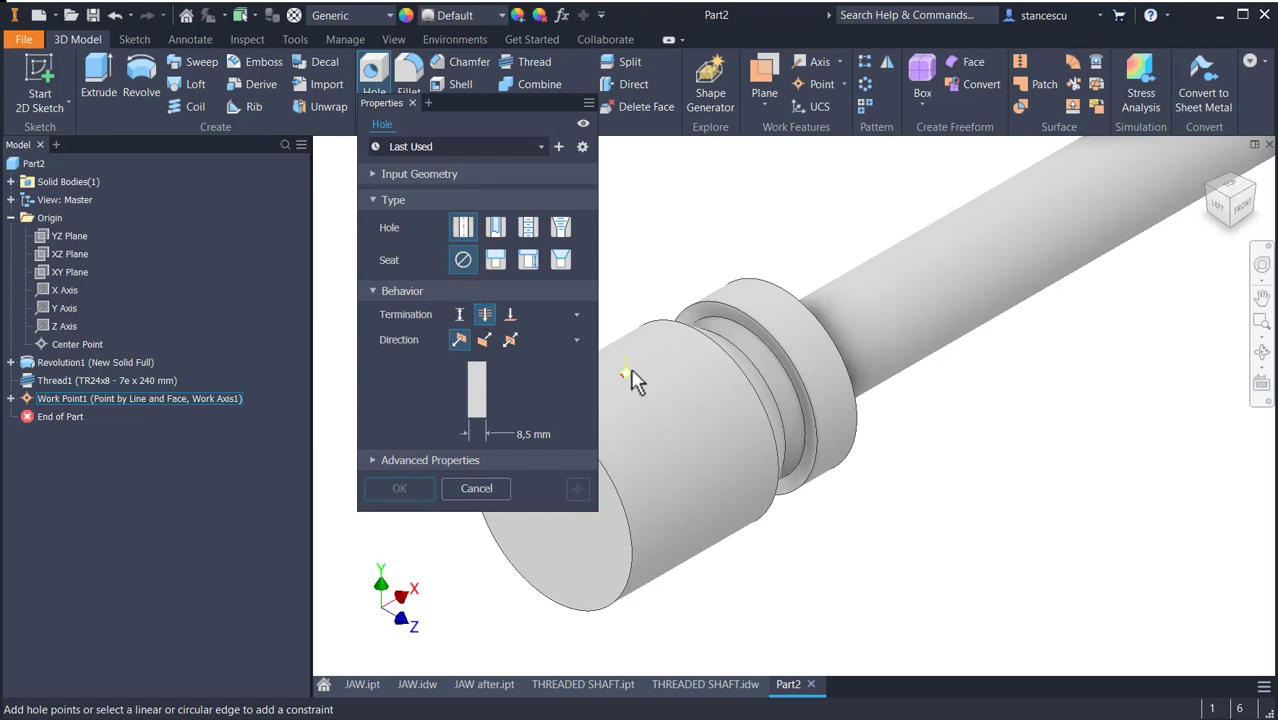
scroll(643, 375, up, 2)
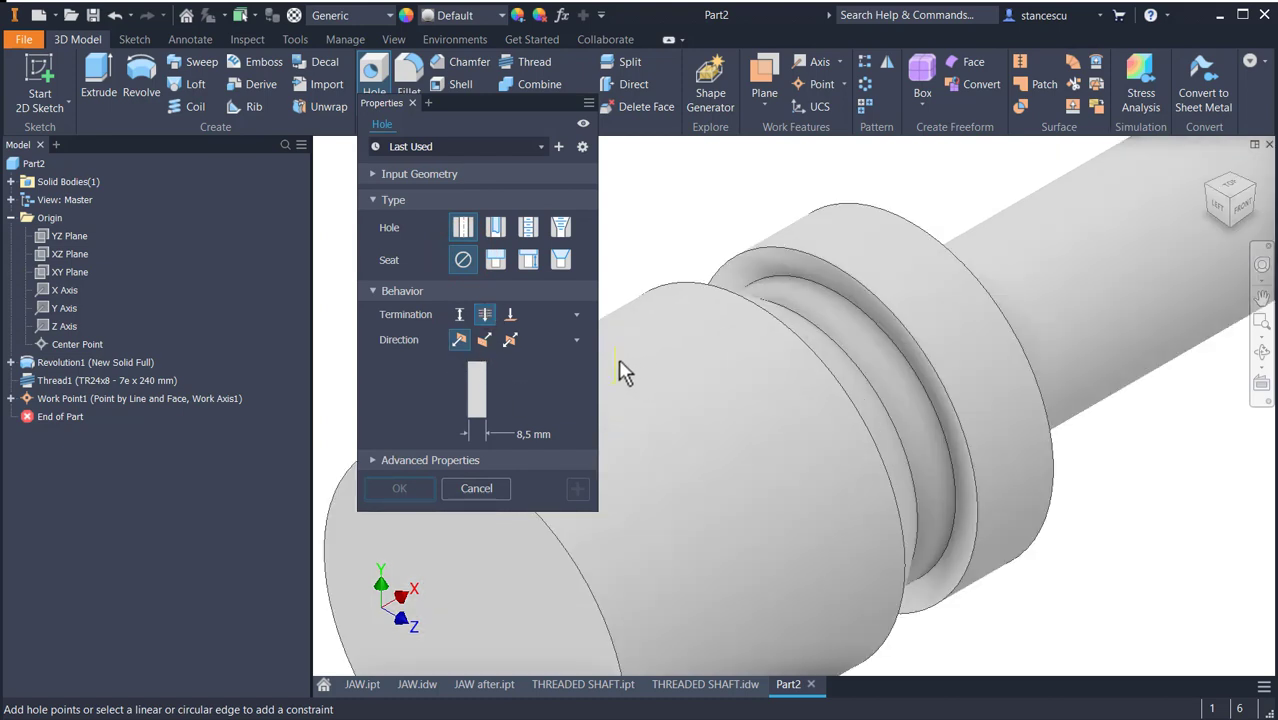
click(614, 381)
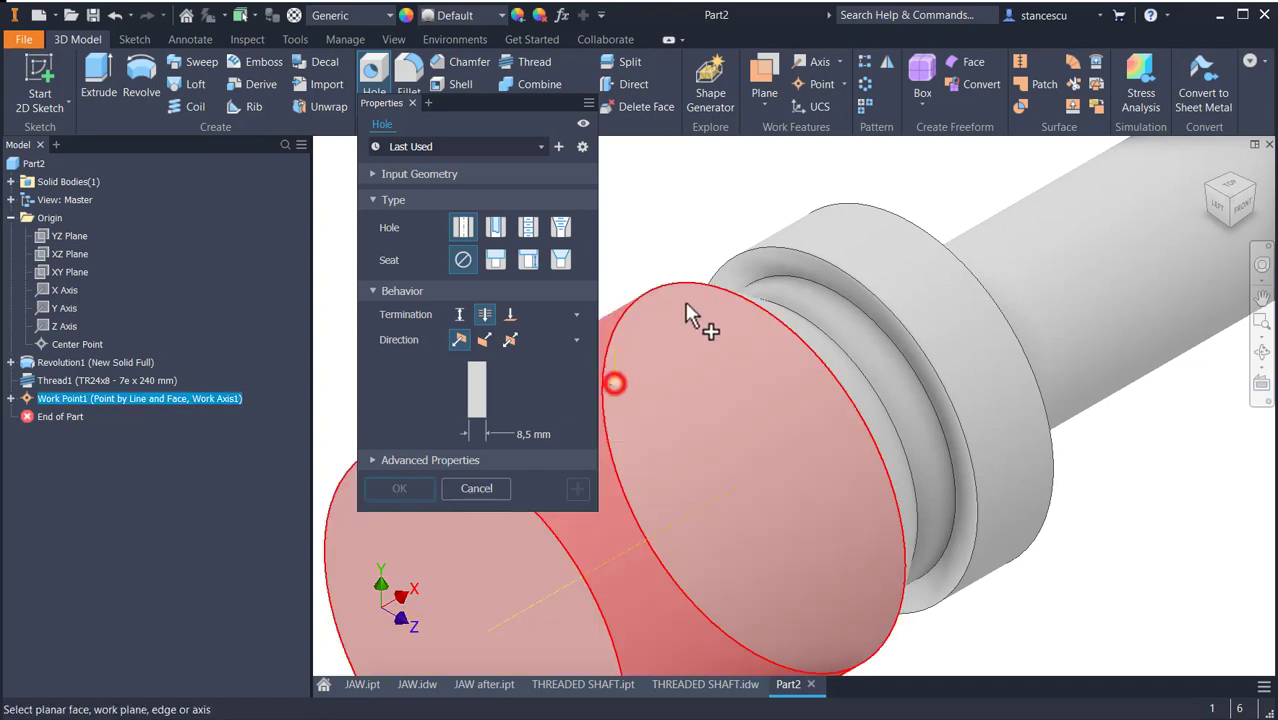
click(614, 362)
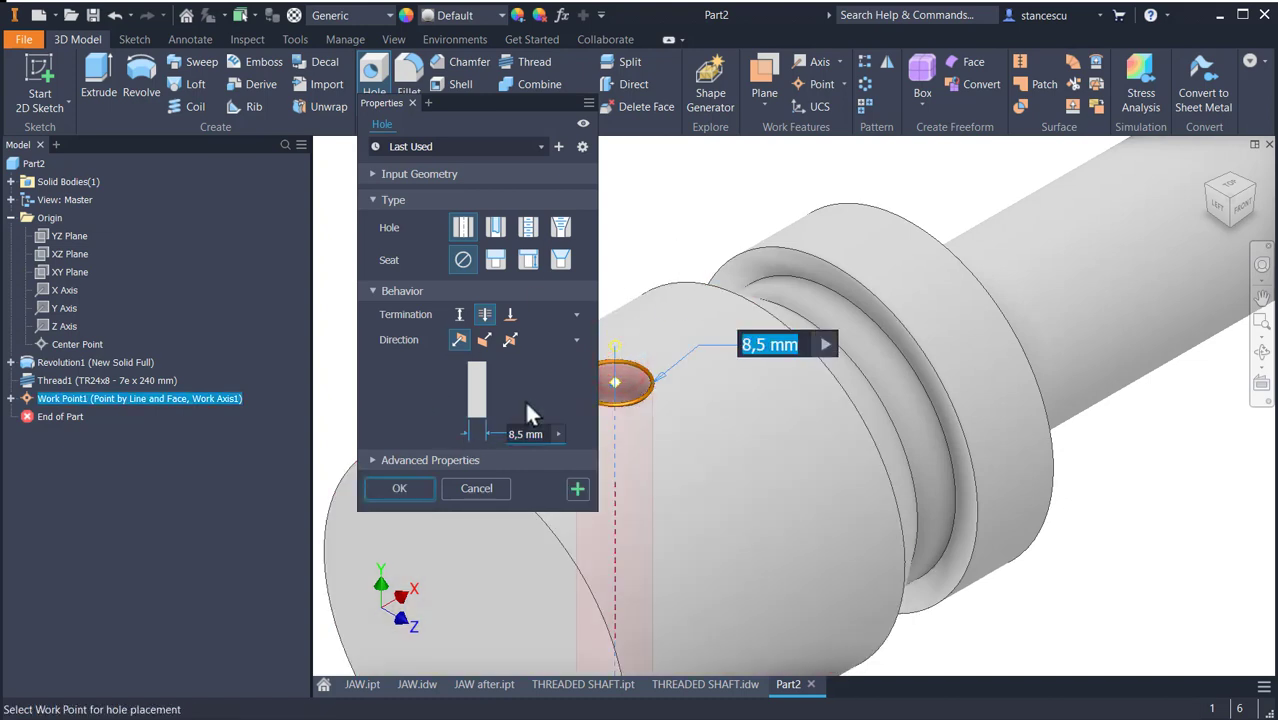
text(16)
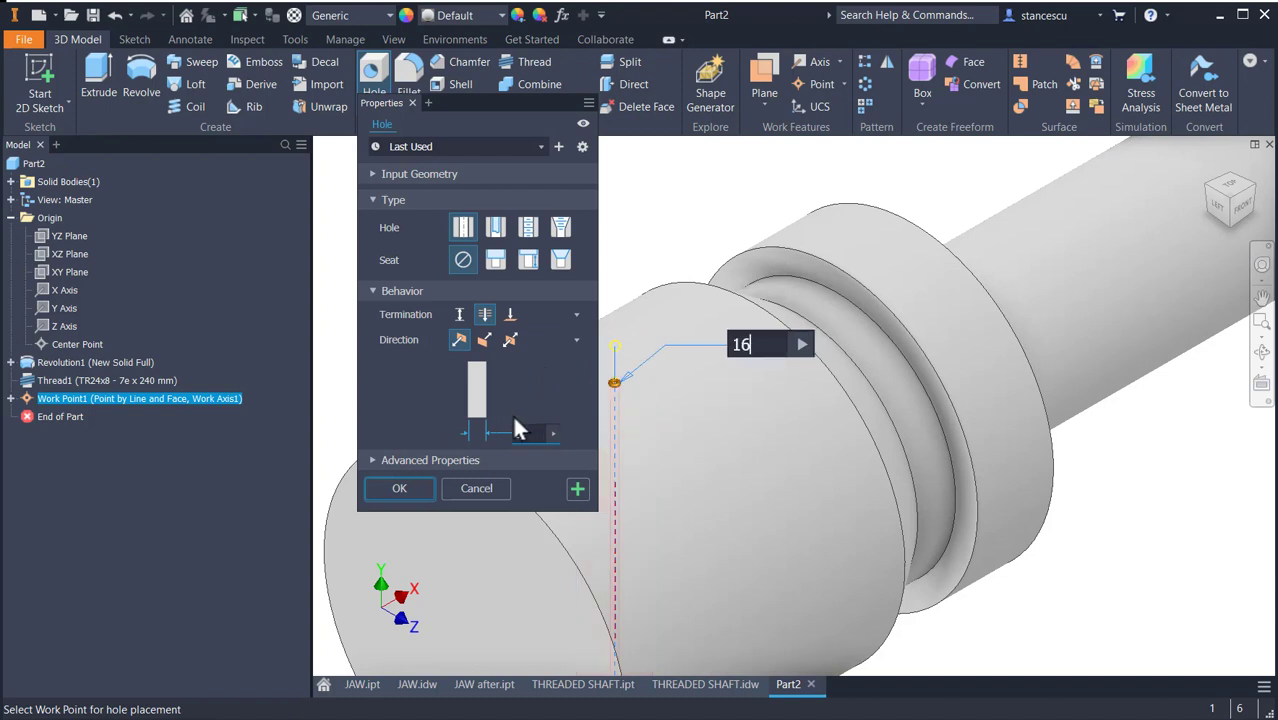
click(404, 486)
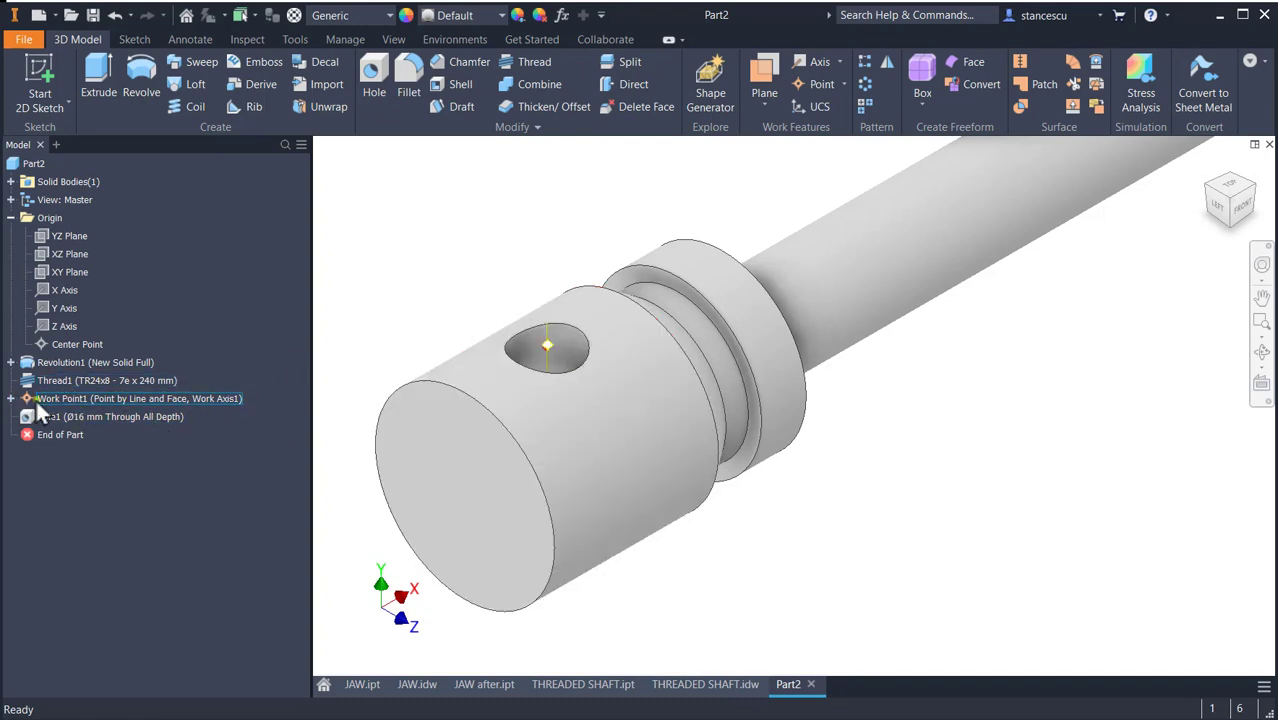
Hide the work point and the work axis at the cross hole.
right_click(73, 397)
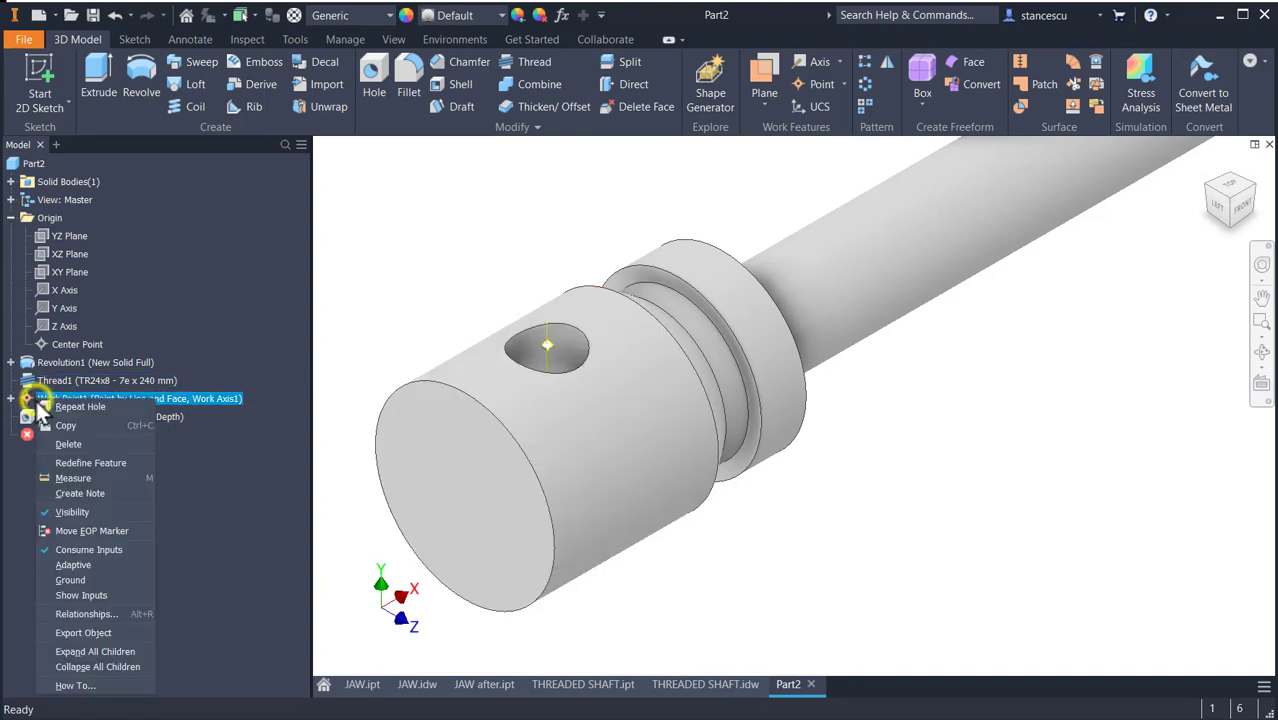
click(66, 511)
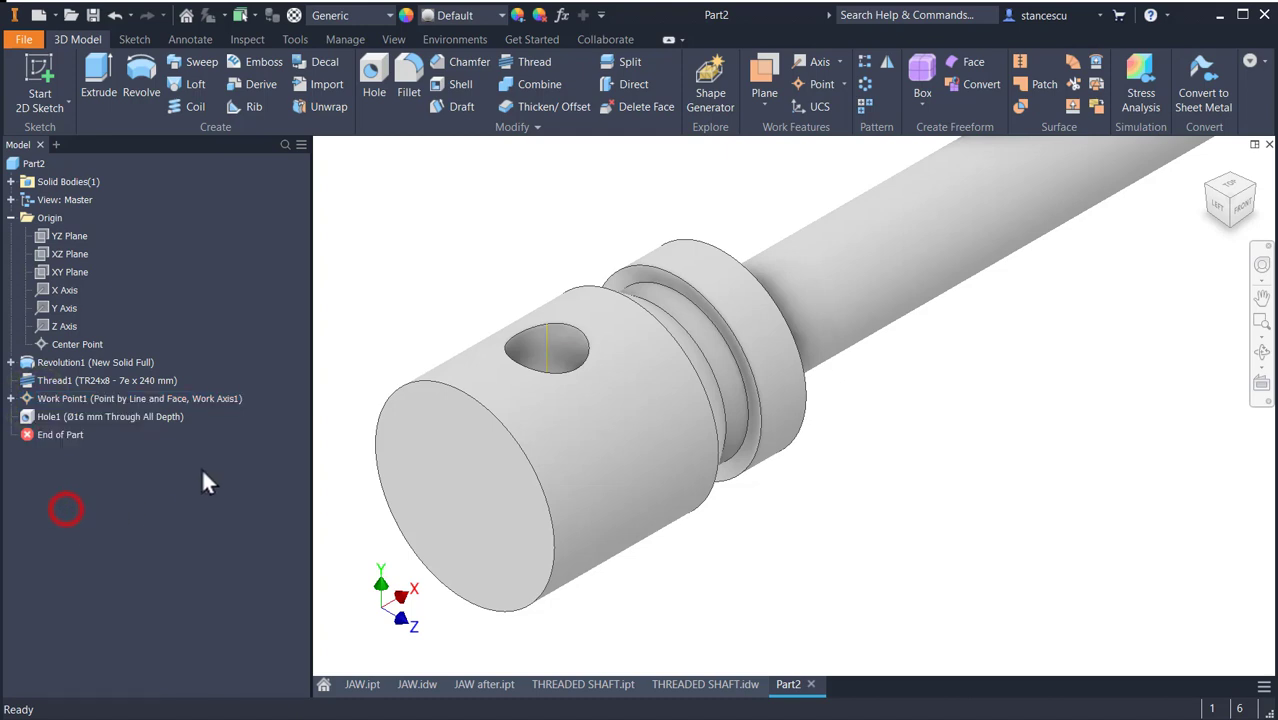
right_click(544, 352)
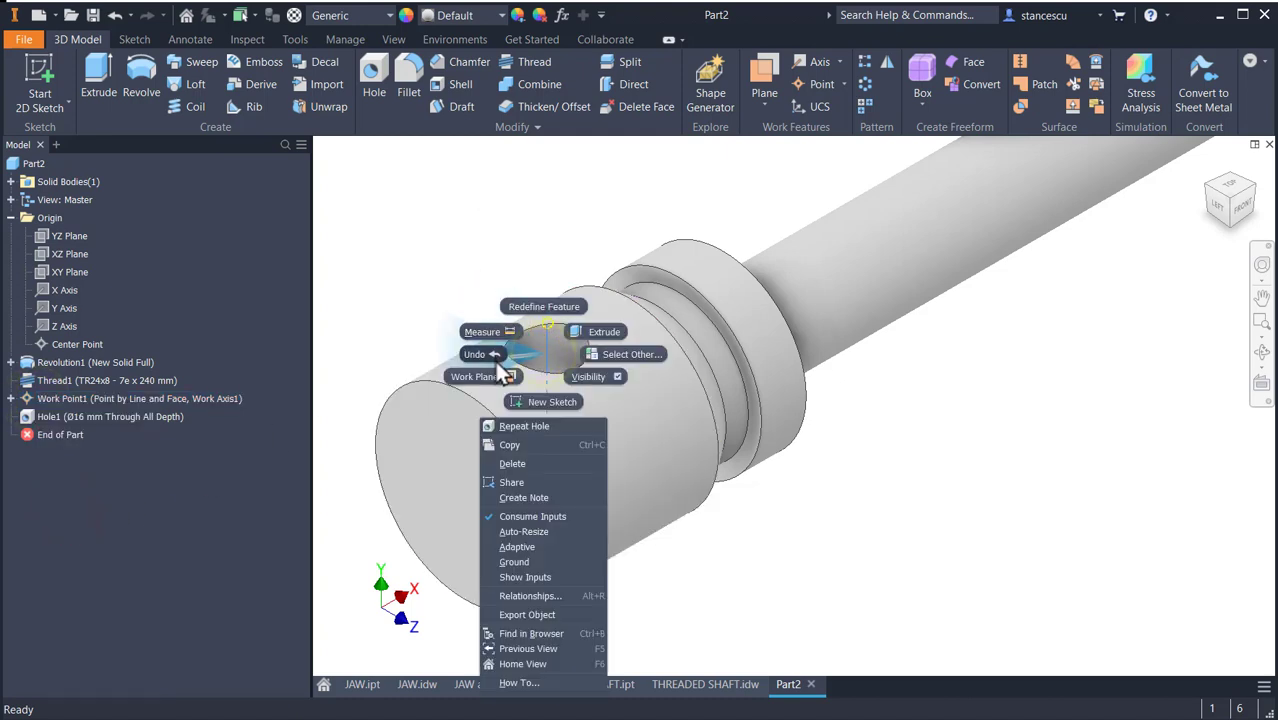
click(590, 374)
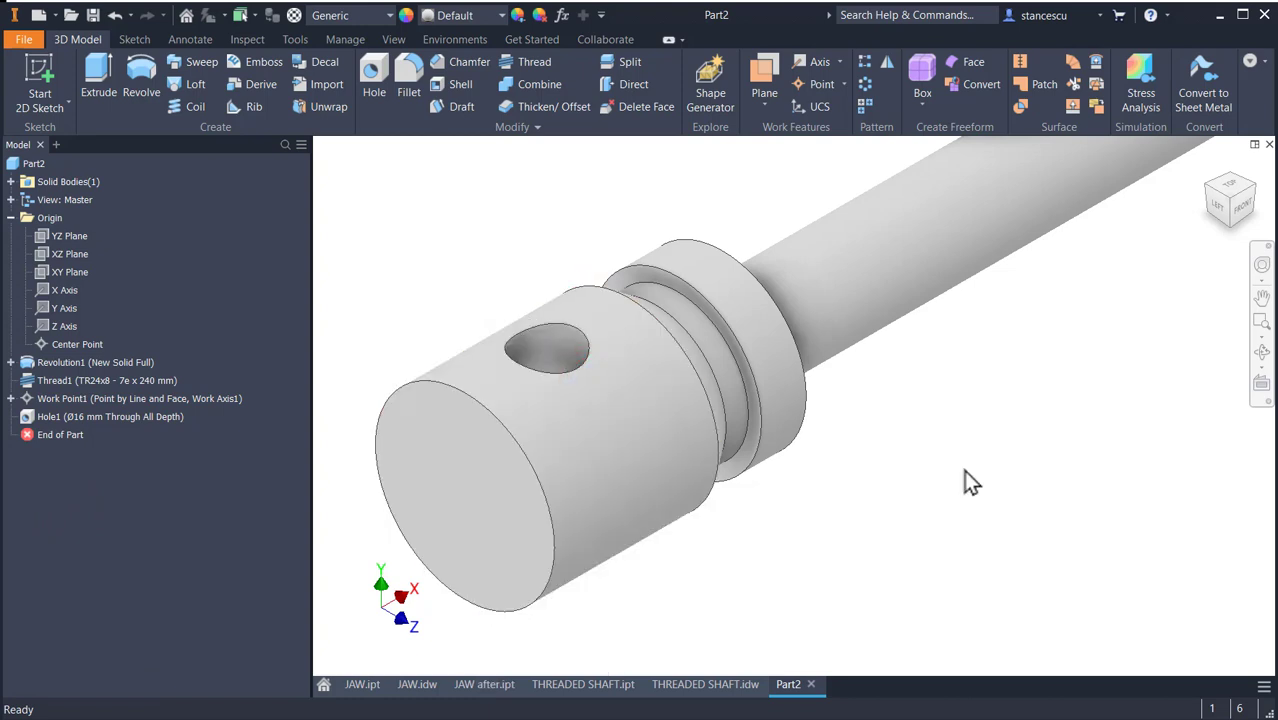
Check the chamfers in THREADED SHAFT.idw and THREADED SHAFT.ipt, and chamfer the outer end edge of the shaft head in Part2 by 1 mm.
click(677, 688)
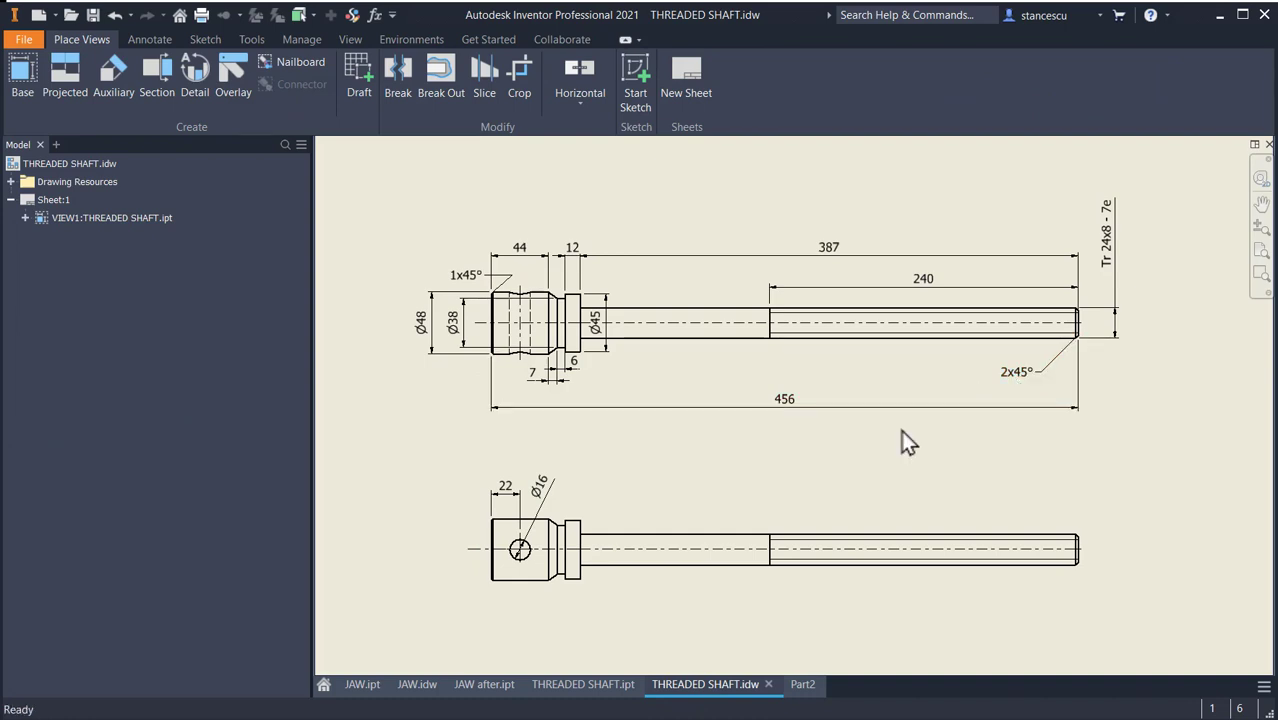
click(598, 690)
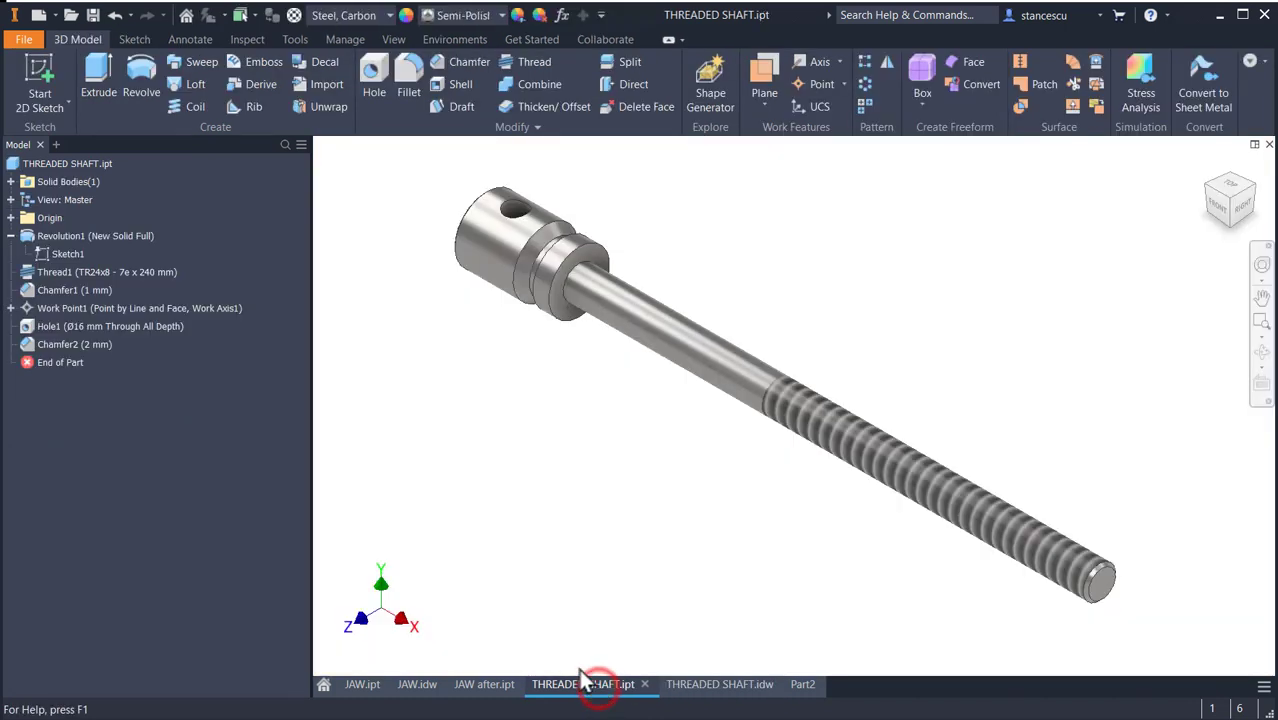
click(804, 686)
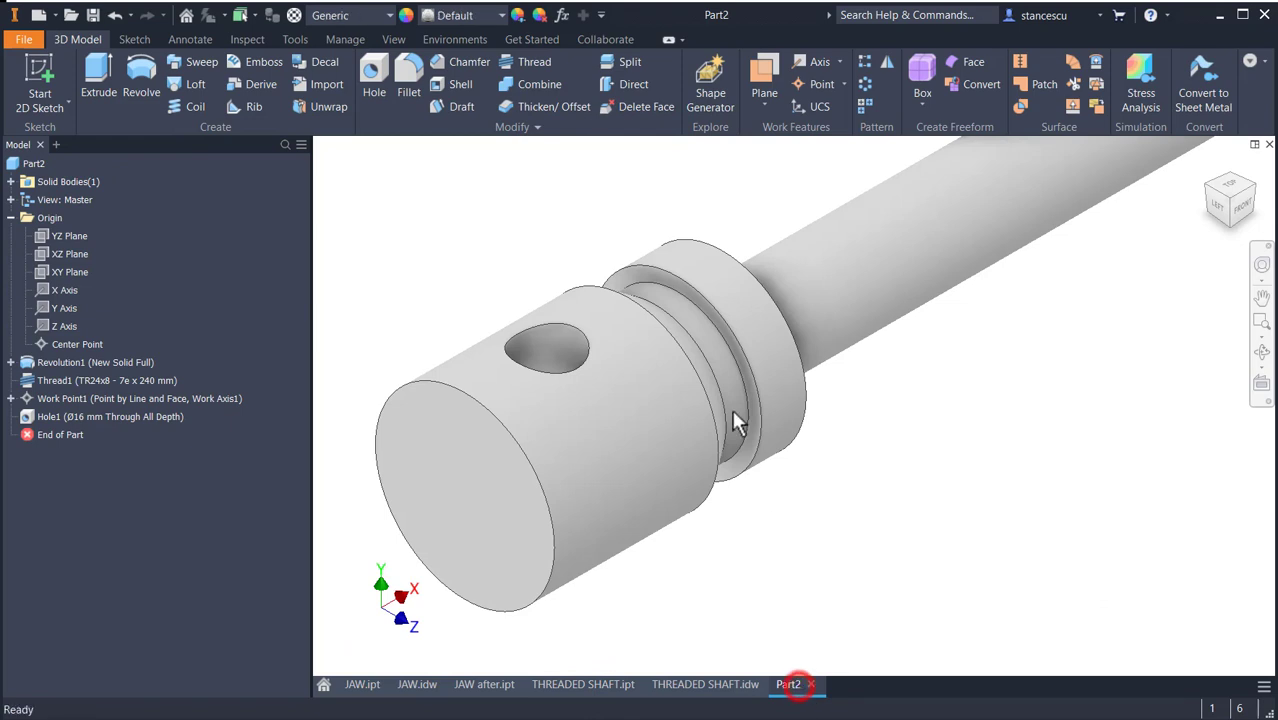
click(421, 384)
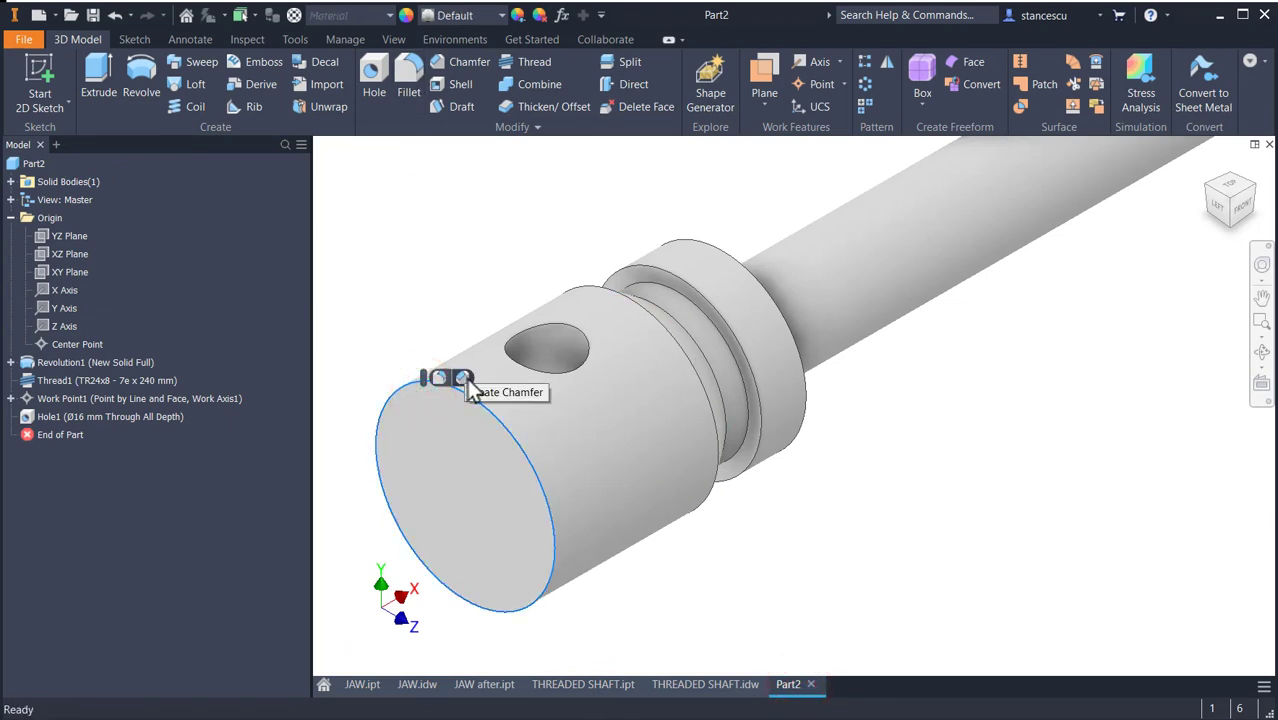
click(465, 381)
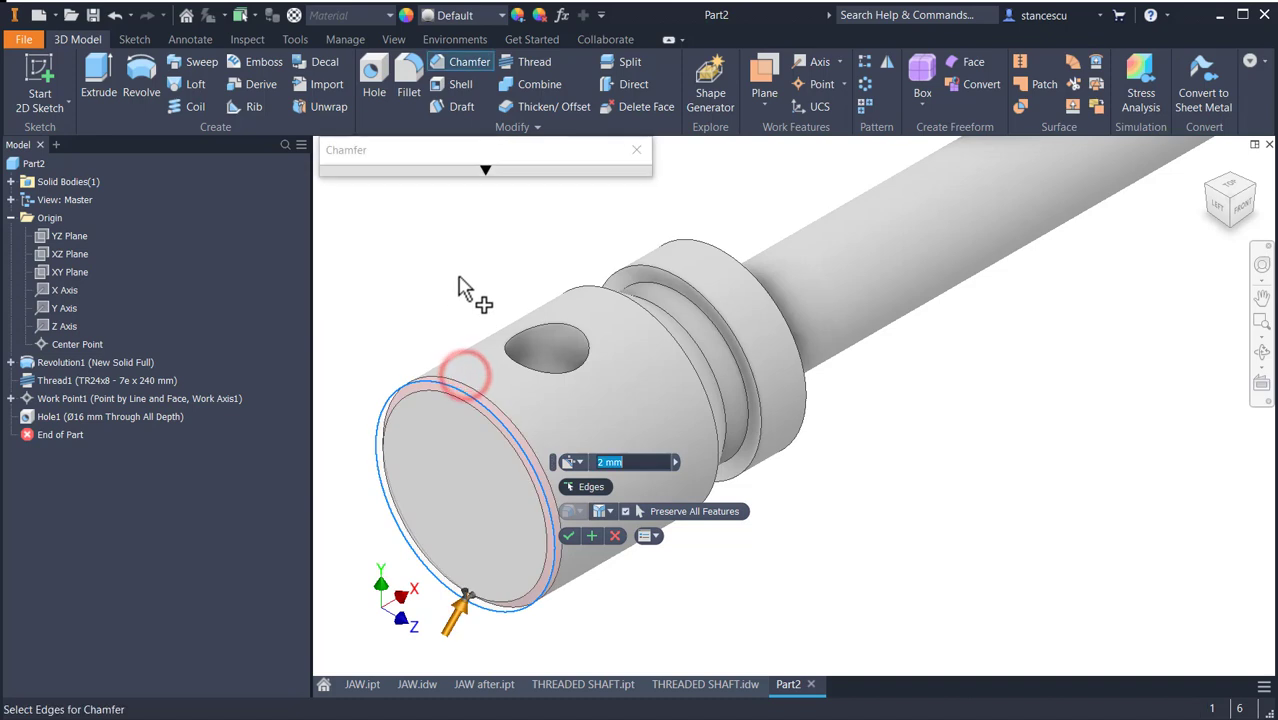
text(1)
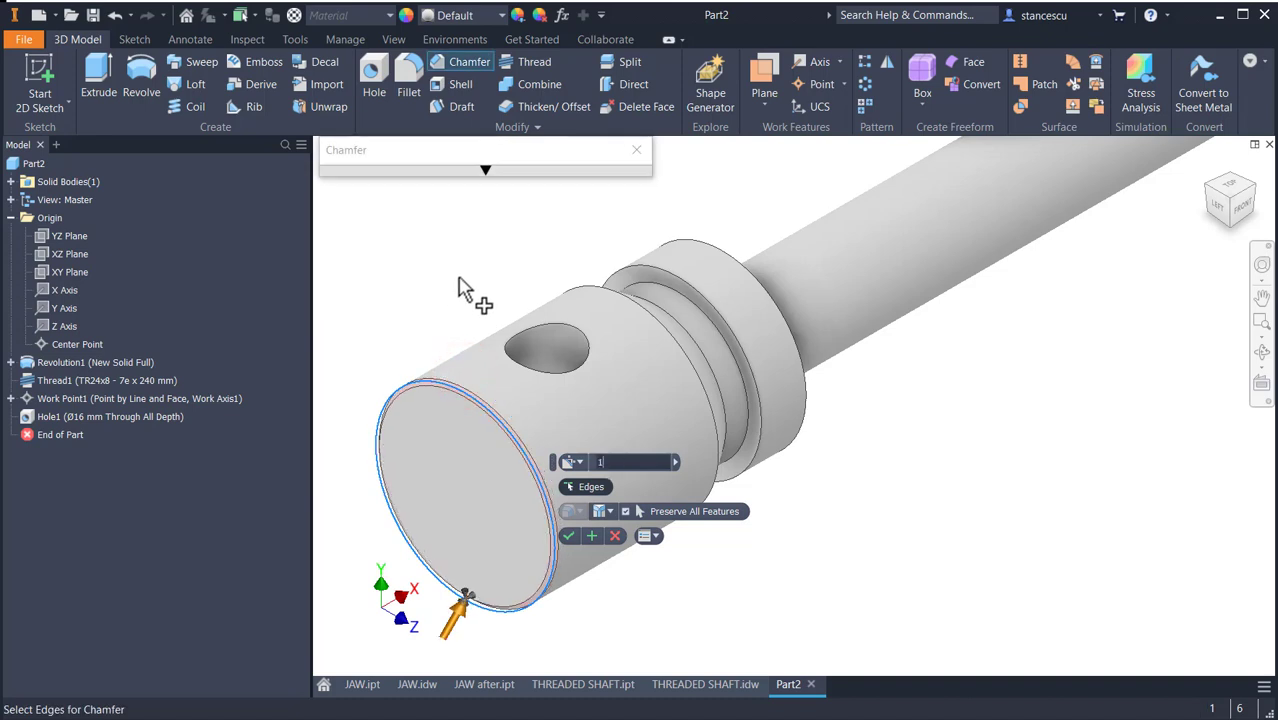
click(591, 536)
Chamfer the circular edge at the free threaded end of the shaft by 2 mm.
scroll(978, 422, down, 2)
middle_drag(978, 422, 508, 602)
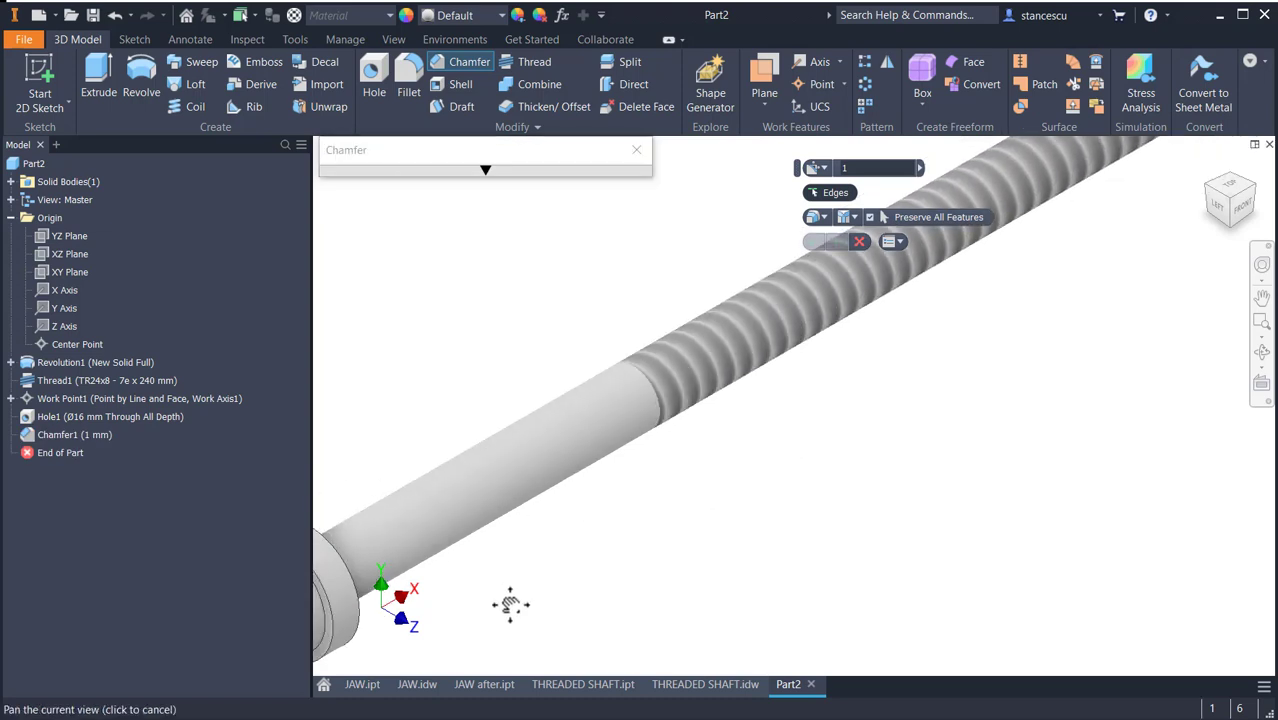
scroll(578, 586, down, 2)
click(866, 320)
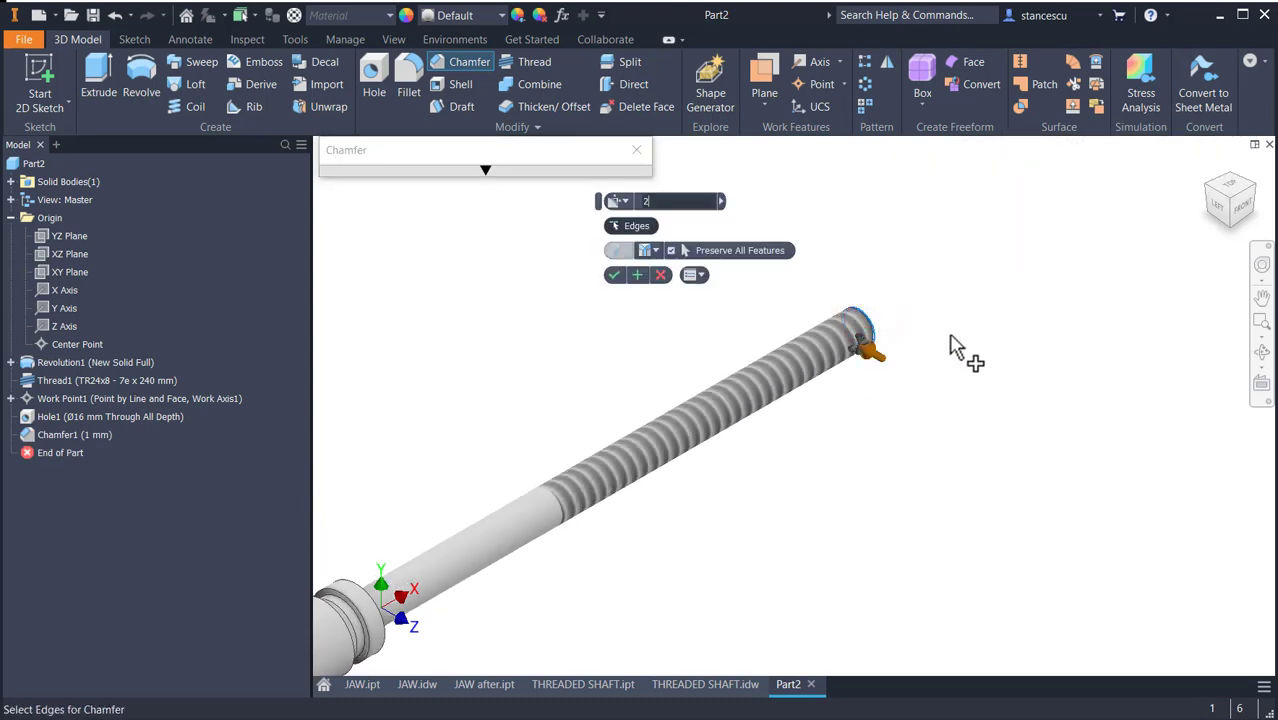
click(616, 276)
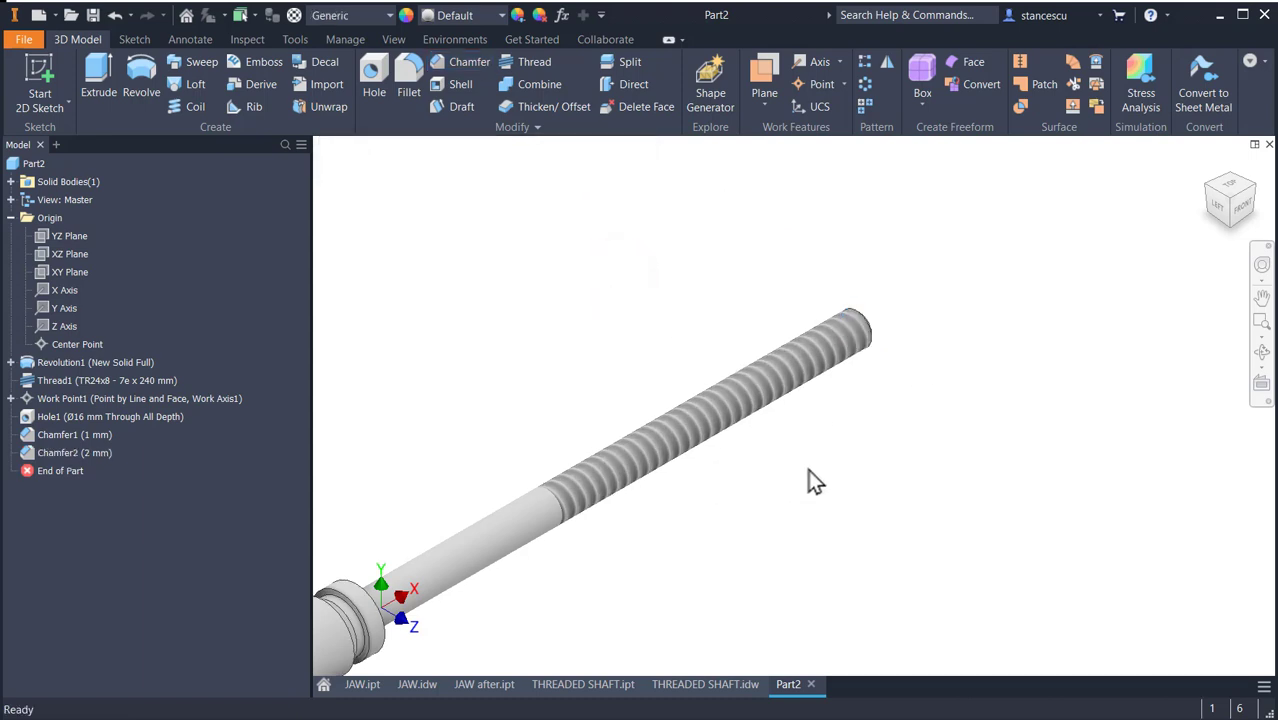
Return to the home view and assign the material Steel, Carbon to the shaft.
key(F6)
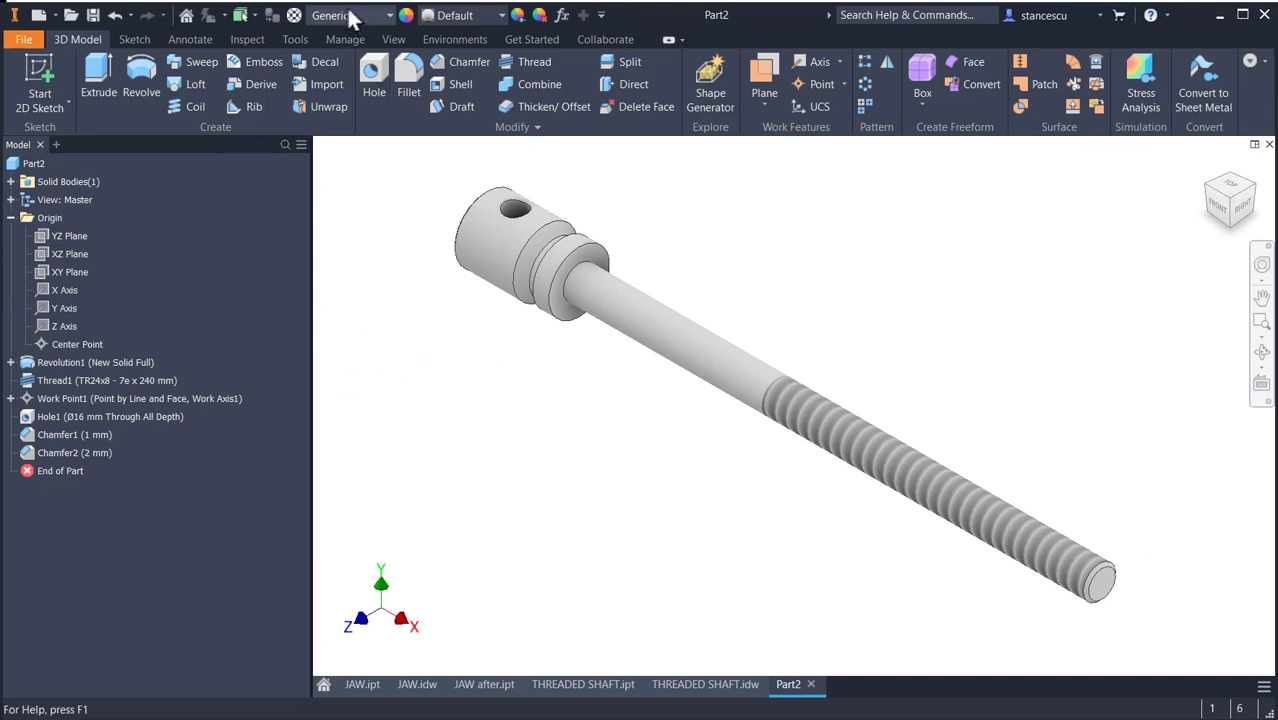
click(340, 18)
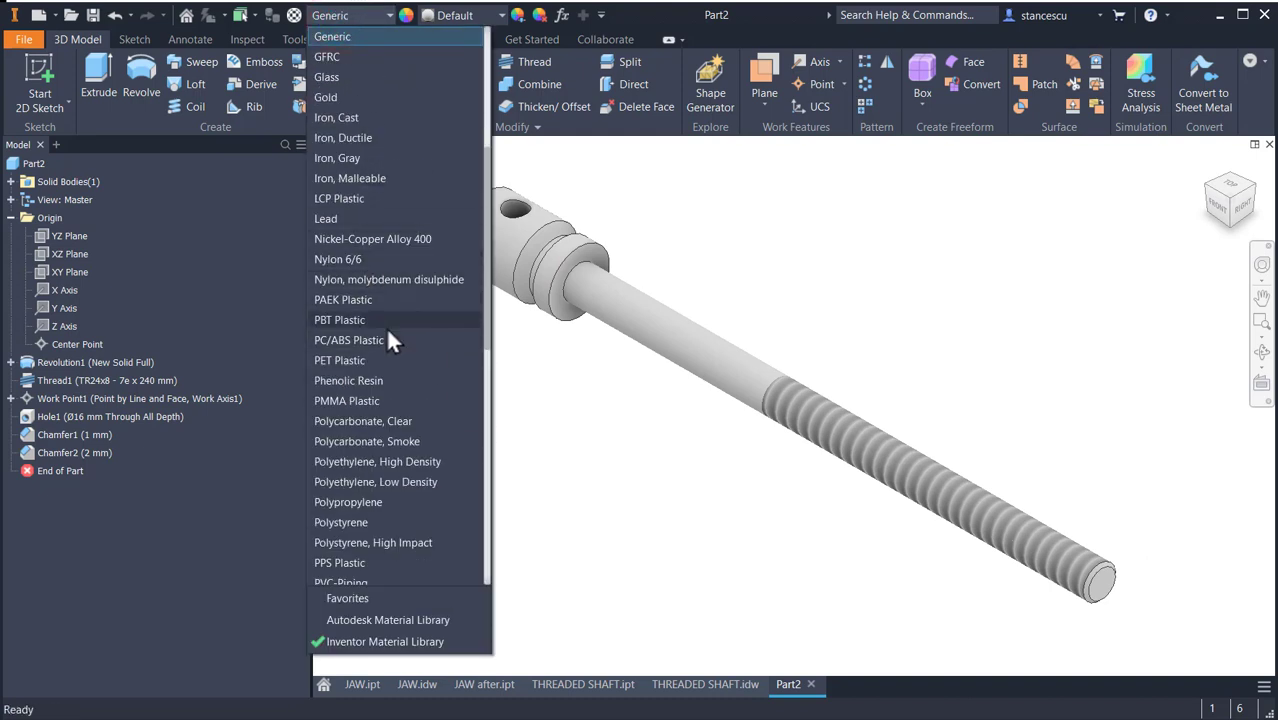
scroll(386, 333, down, 7)
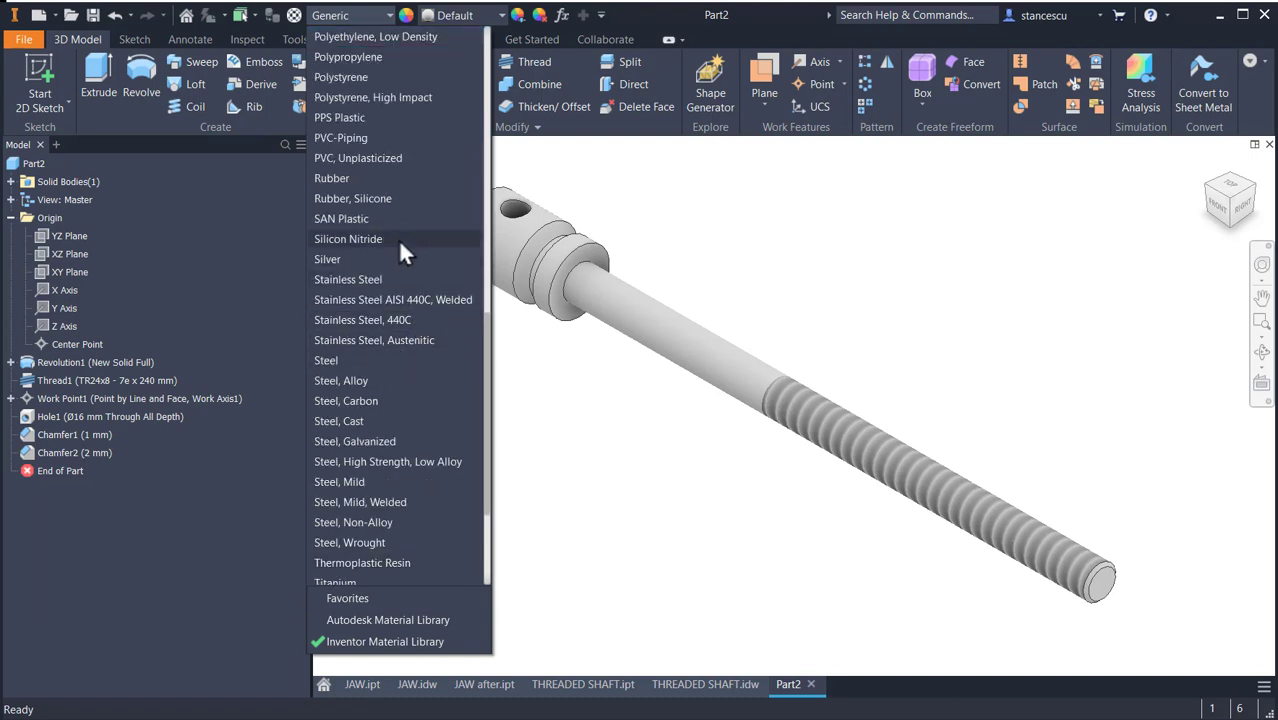
click(341, 400)
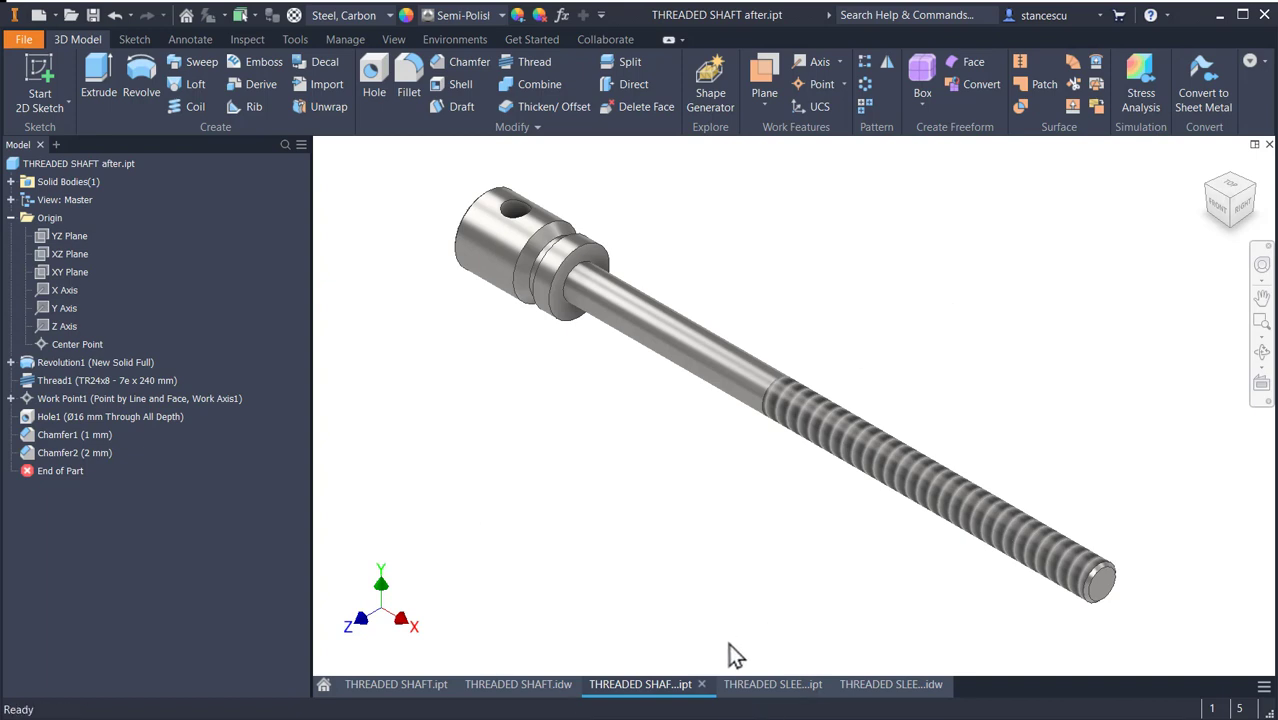
Review the finished sleeve in THREADED SLEEVE.ipt and its dimensions in THREADED SLEEVE.idw.
click(769, 689)
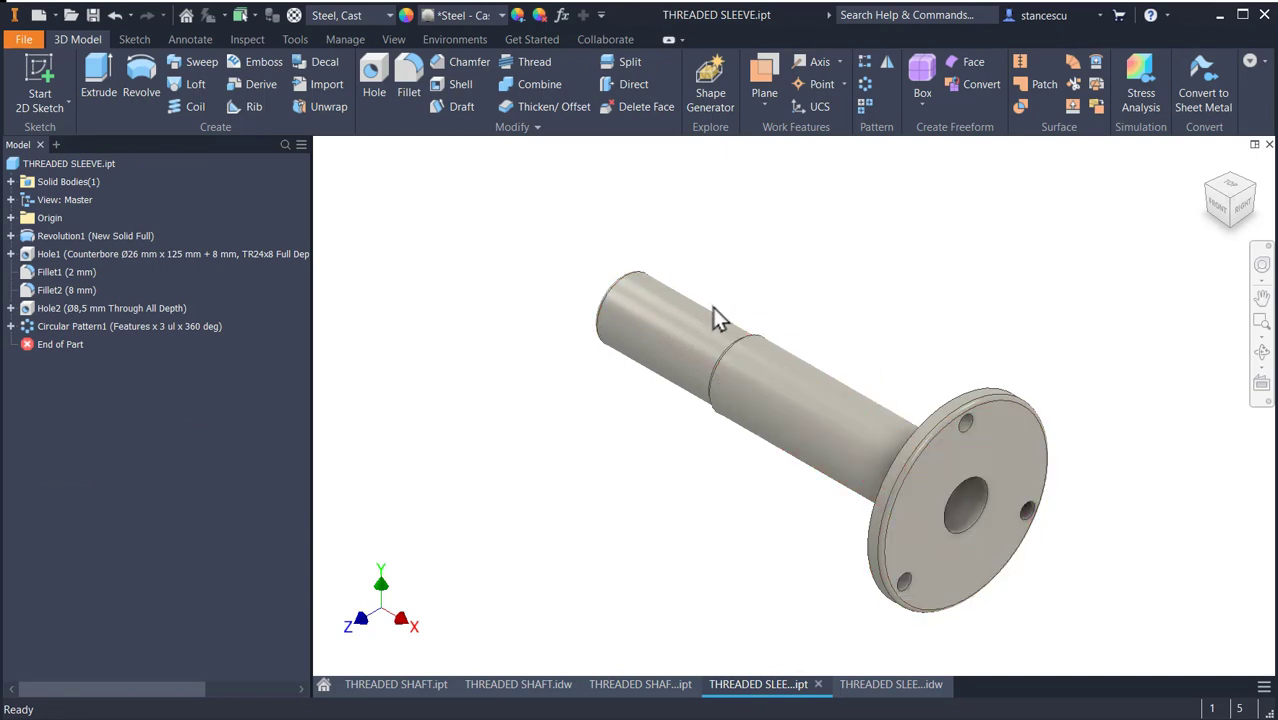
click(871, 688)
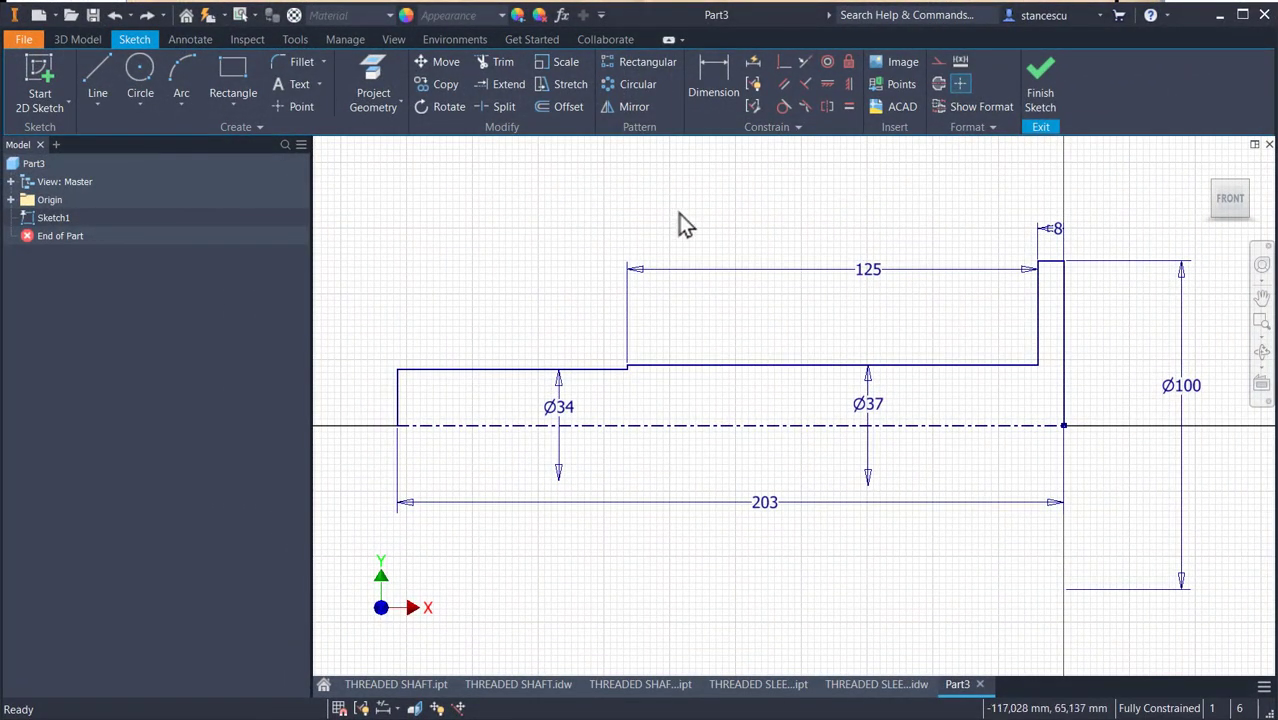
Finish the sleeve profile sketch in Part3 and revolve it 360 degrees about its centerline.
click(1040, 82)
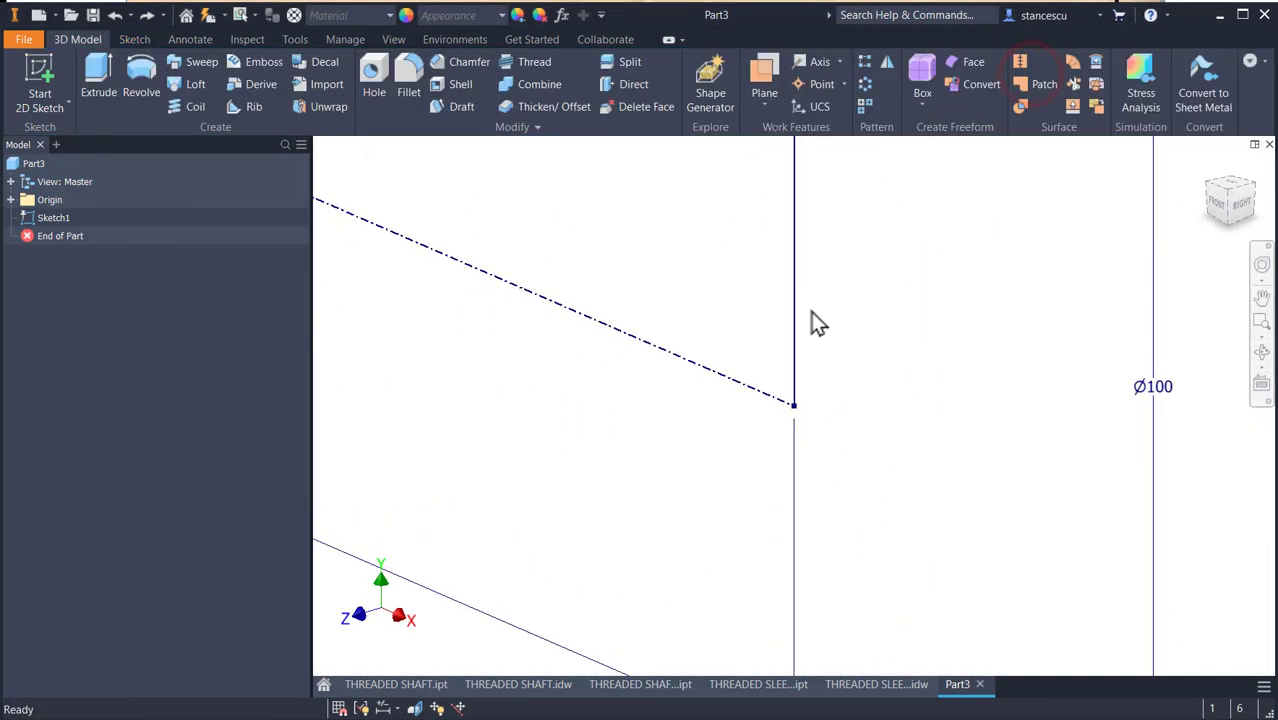
key(F6)
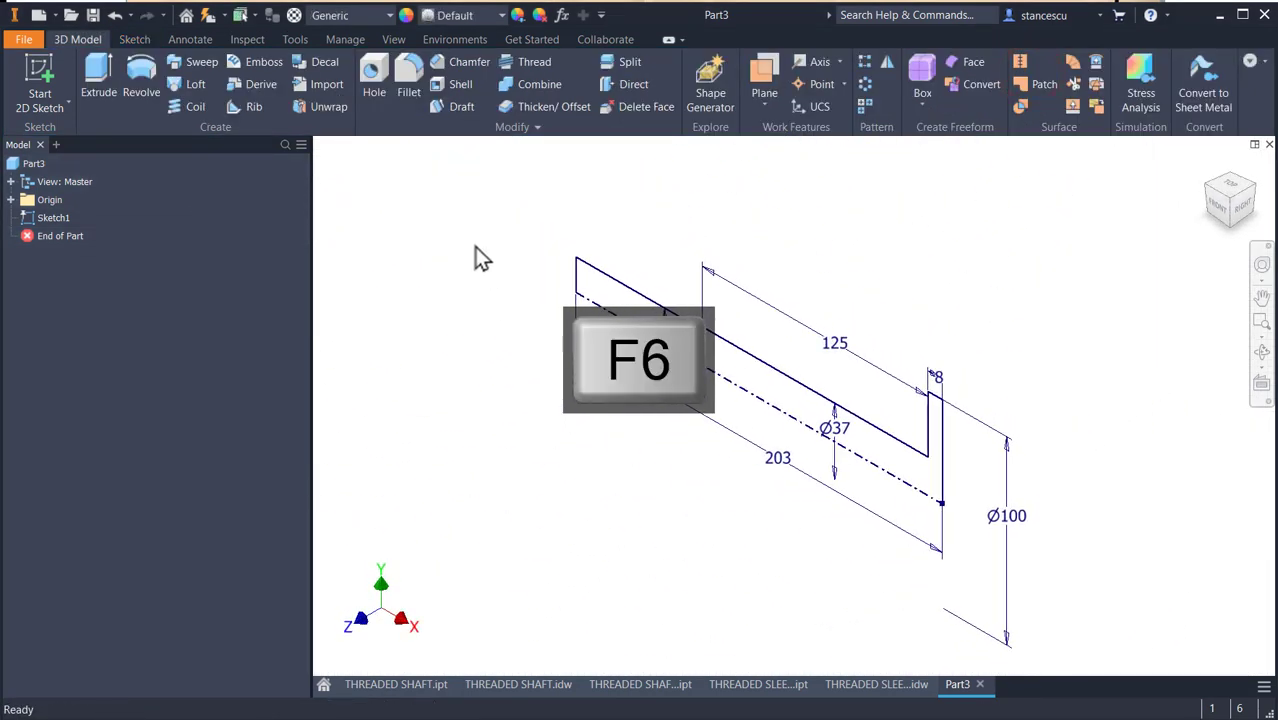
click(142, 67)
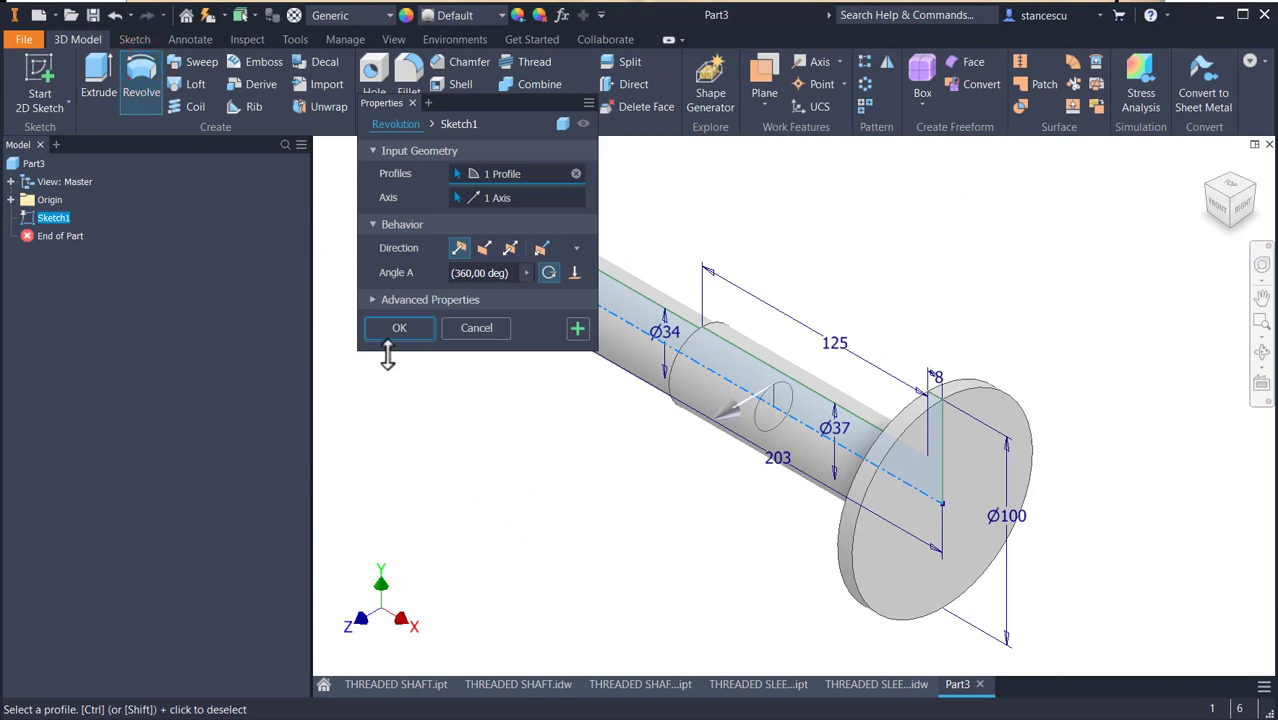
click(399, 328)
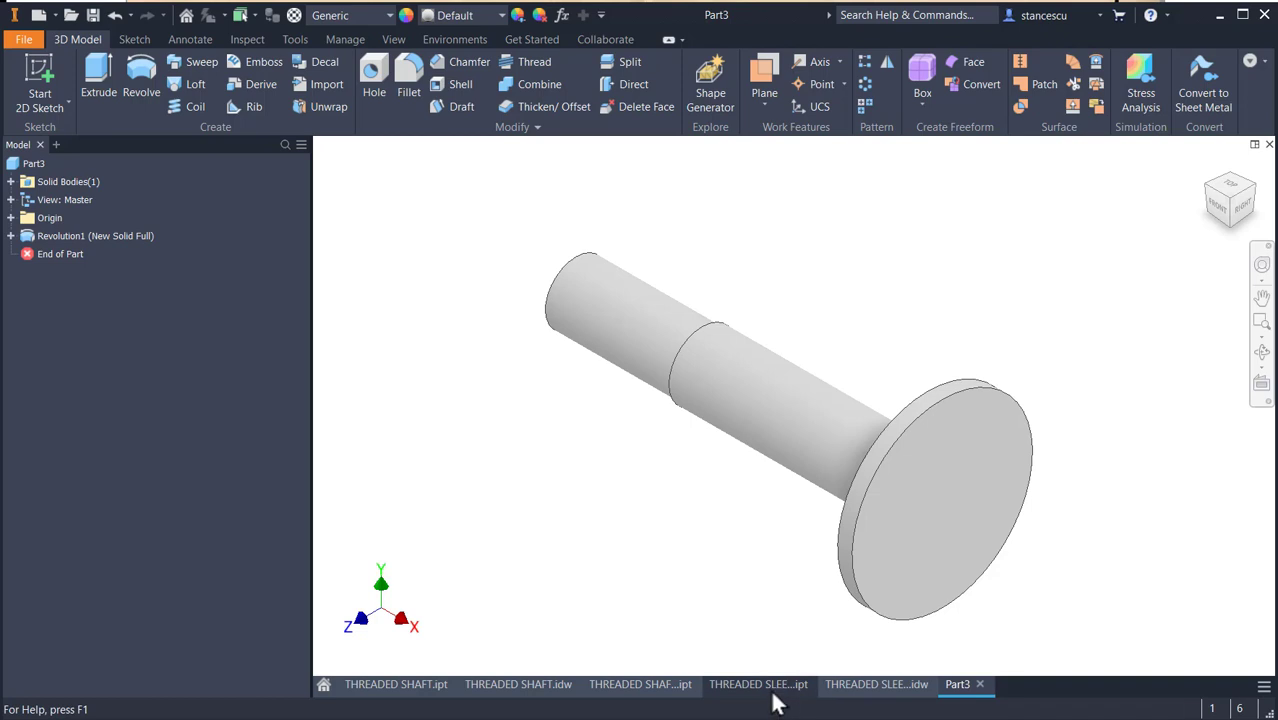
Examine the bore diameter, bore depth, internal thread and step fillet of the sleeve in THREADED SLEEVE.idw.
click(856, 684)
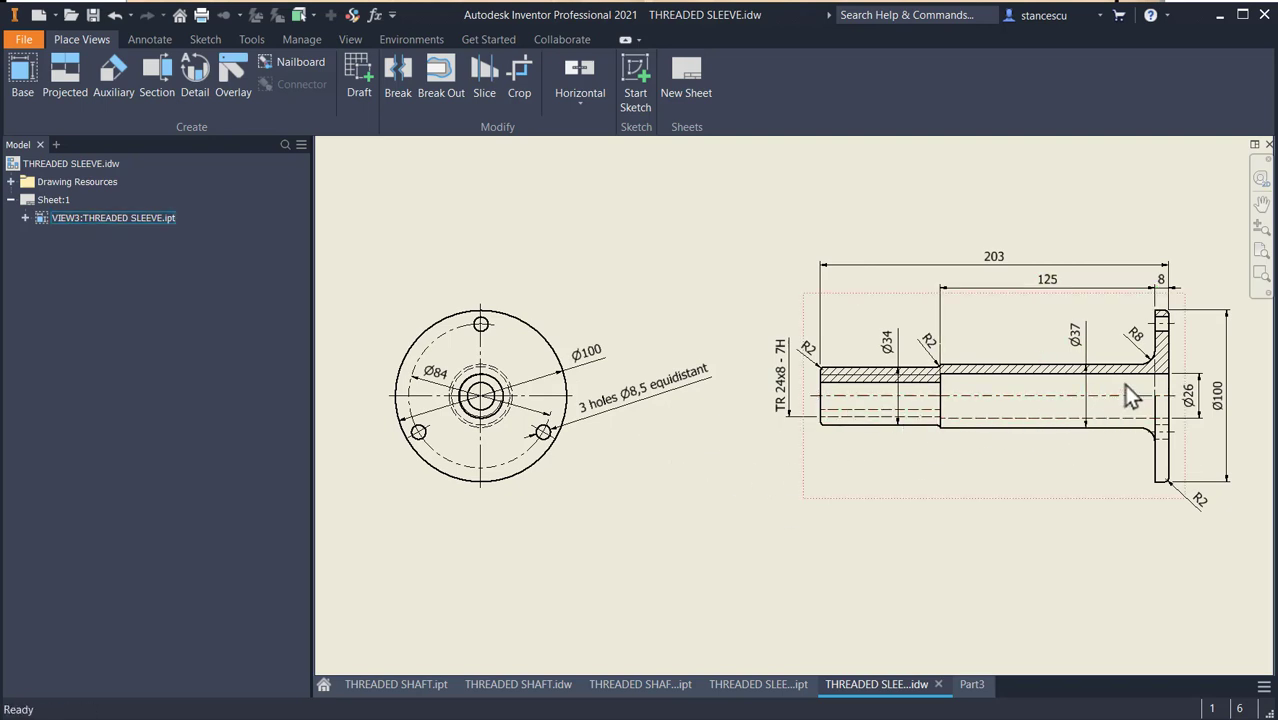
click(1186, 399)
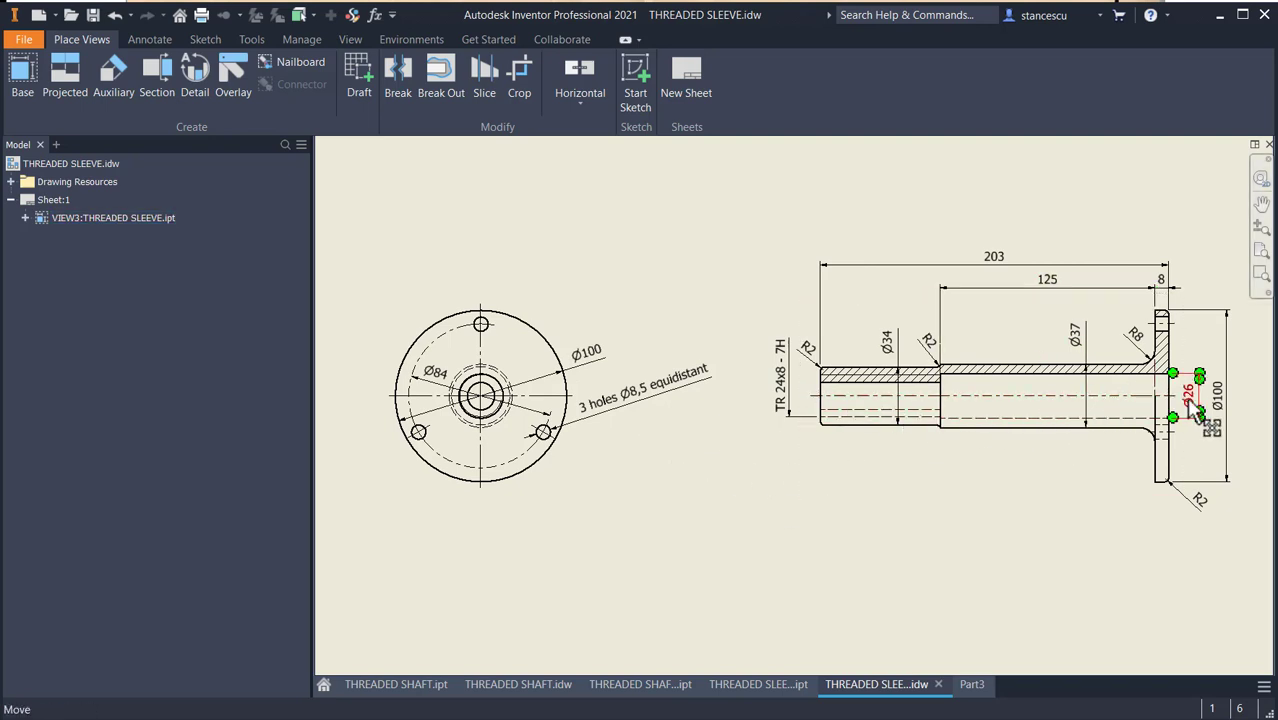
click(1027, 383)
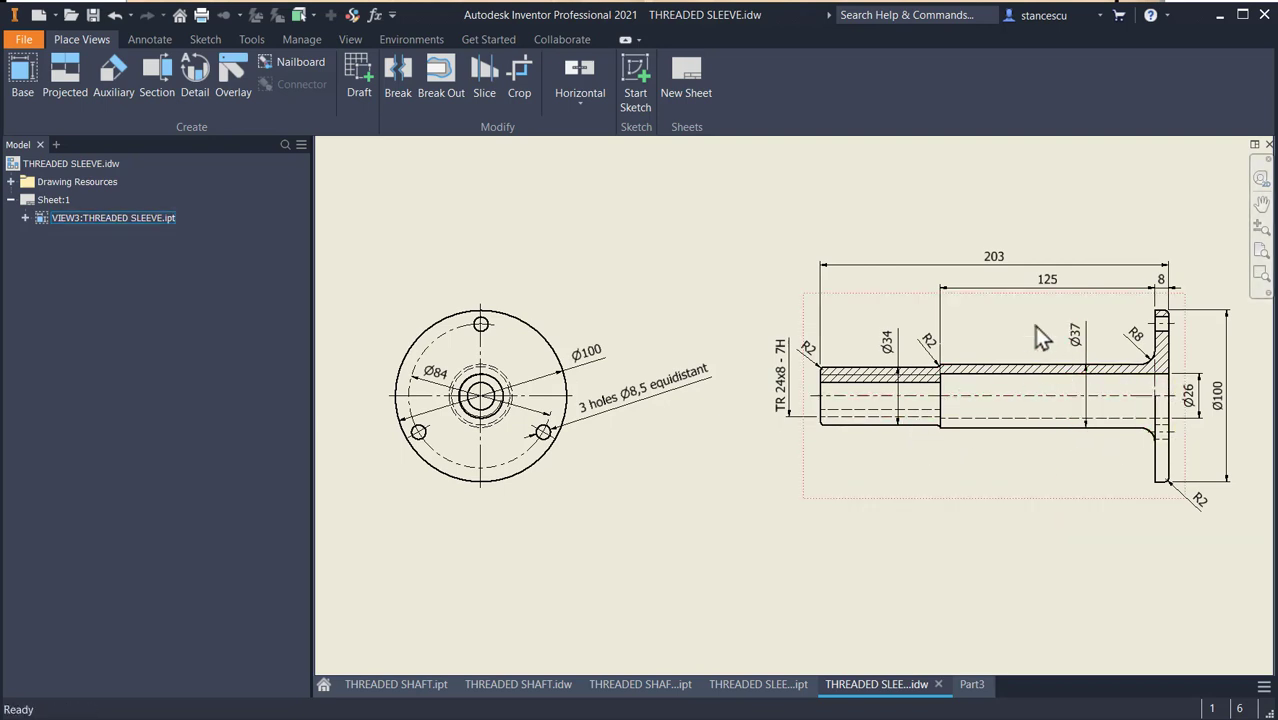
click(1048, 286)
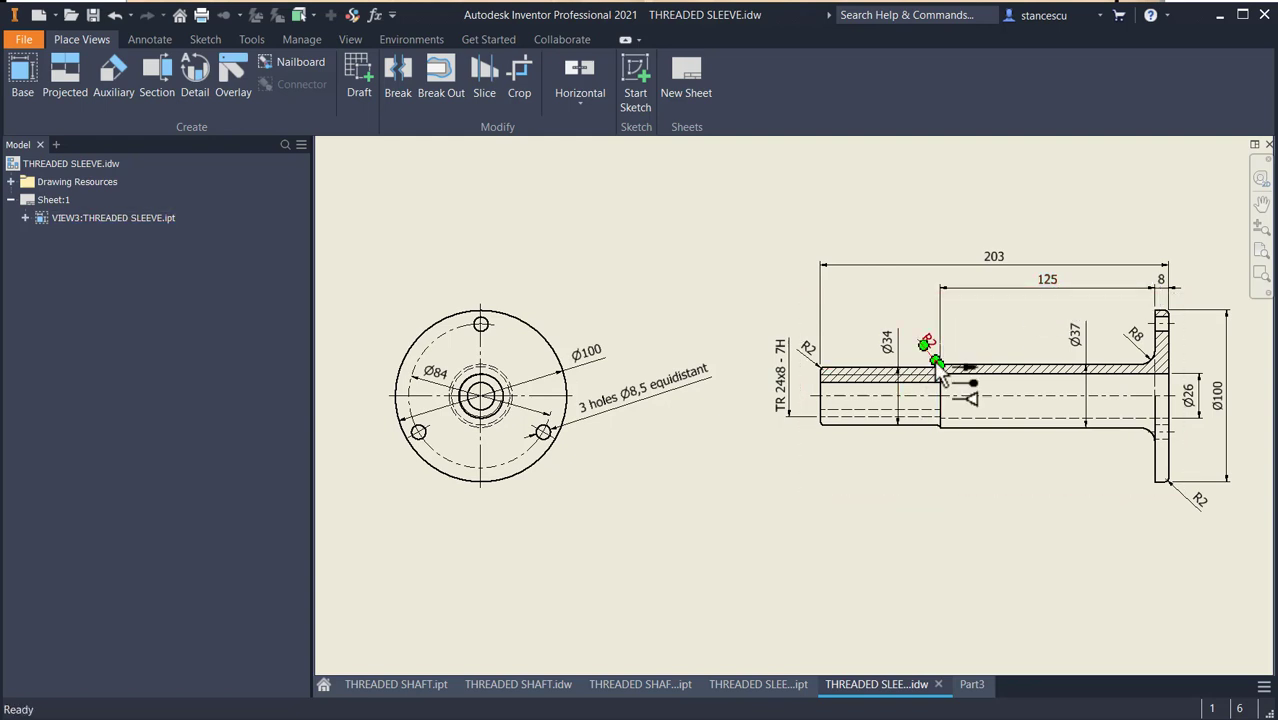
scroll(940, 372, up, 5)
scroll(940, 372, up, 3)
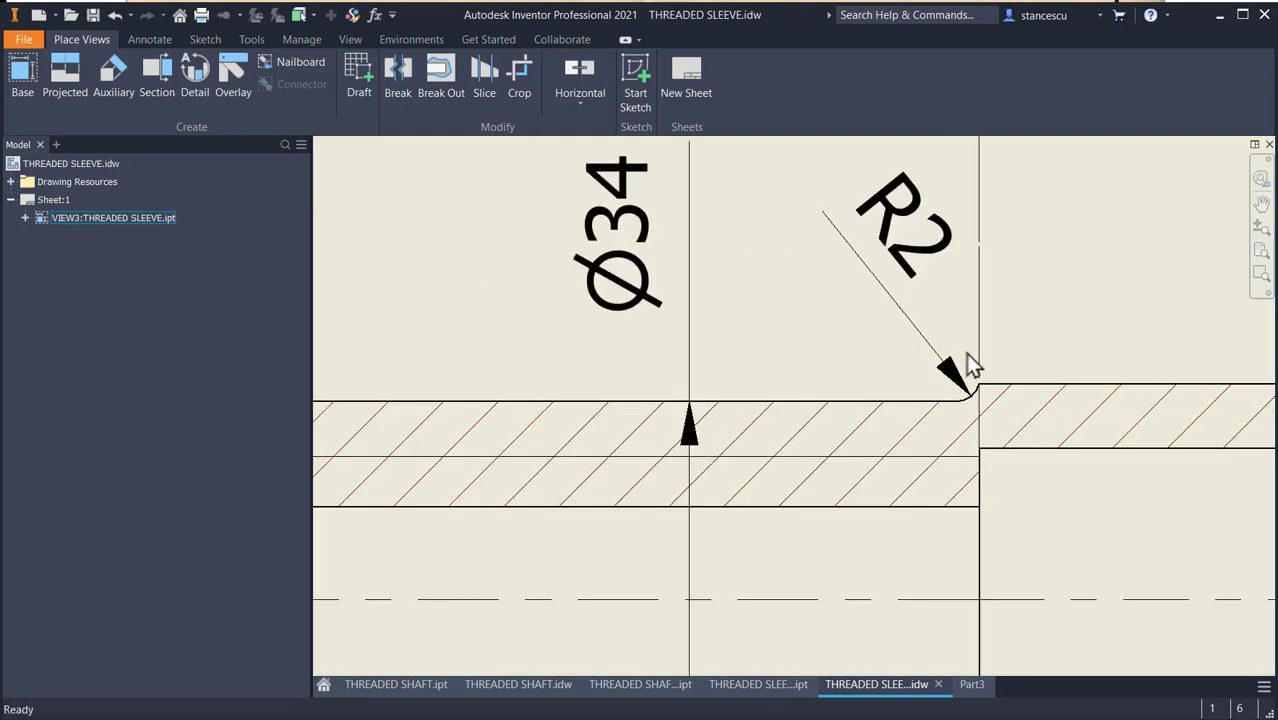
scroll(948, 430, down, 5)
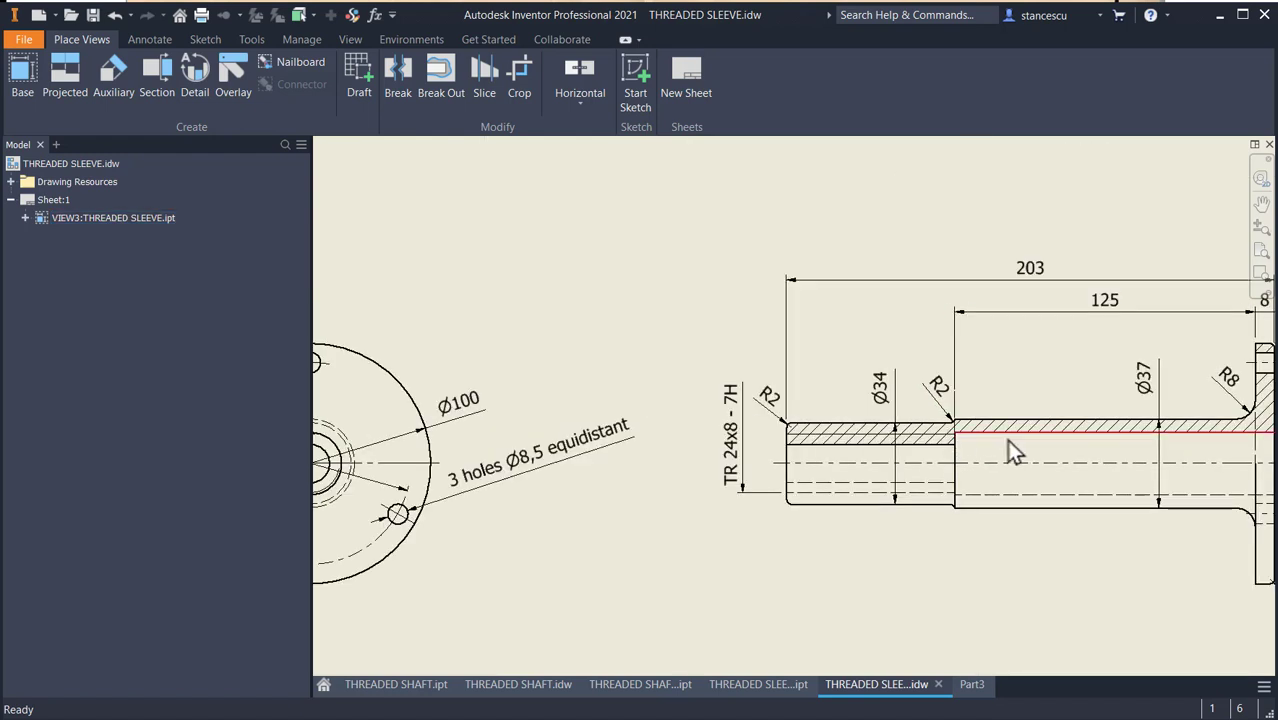
middle_drag(1007, 448, 881, 420)
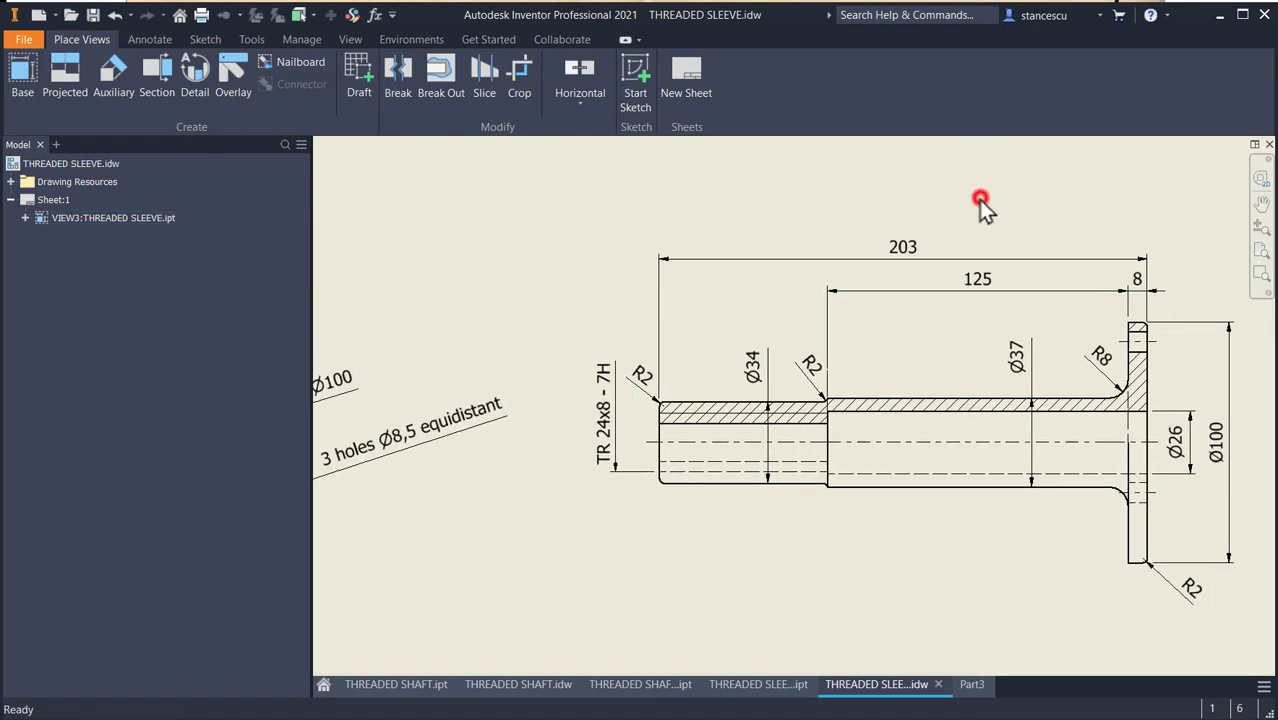
key(Home)
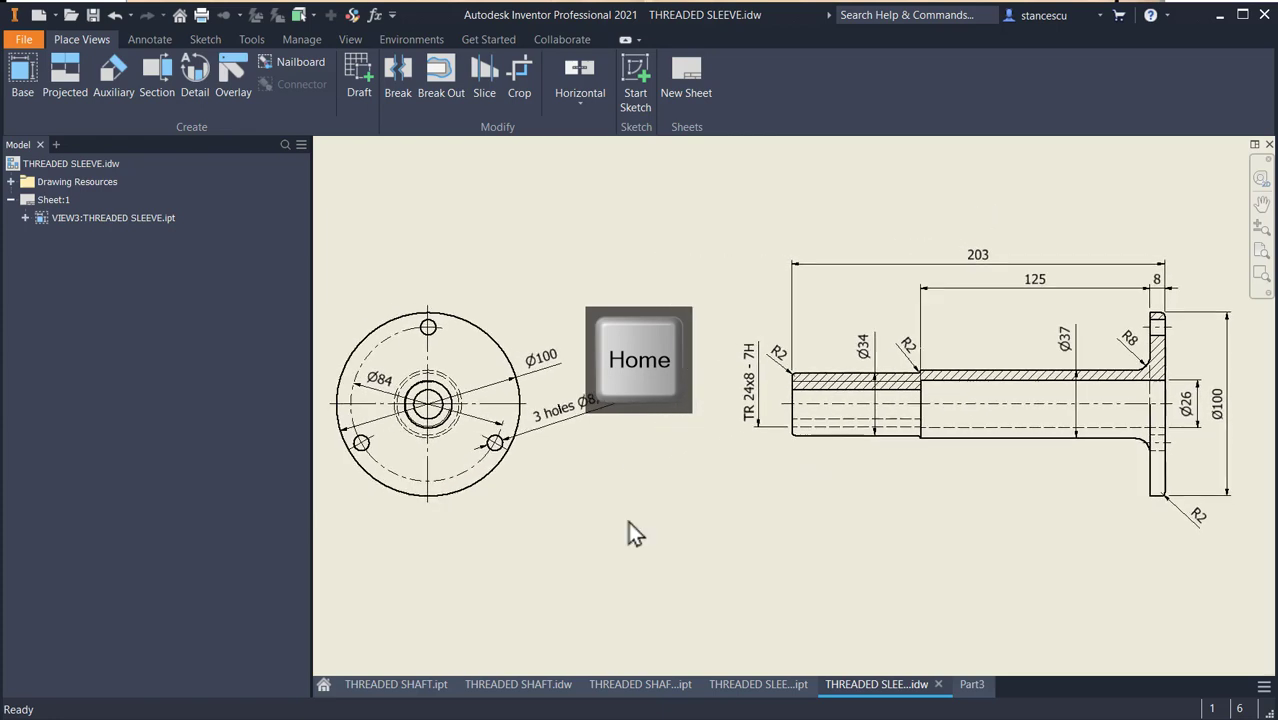
In Part3, add a through-all tapped hole concentric with the flange: ISO trapezoidal TR24x8, class 7H, full depth, counterbore 26 mm wide and 125 mm deep.
click(972, 684)
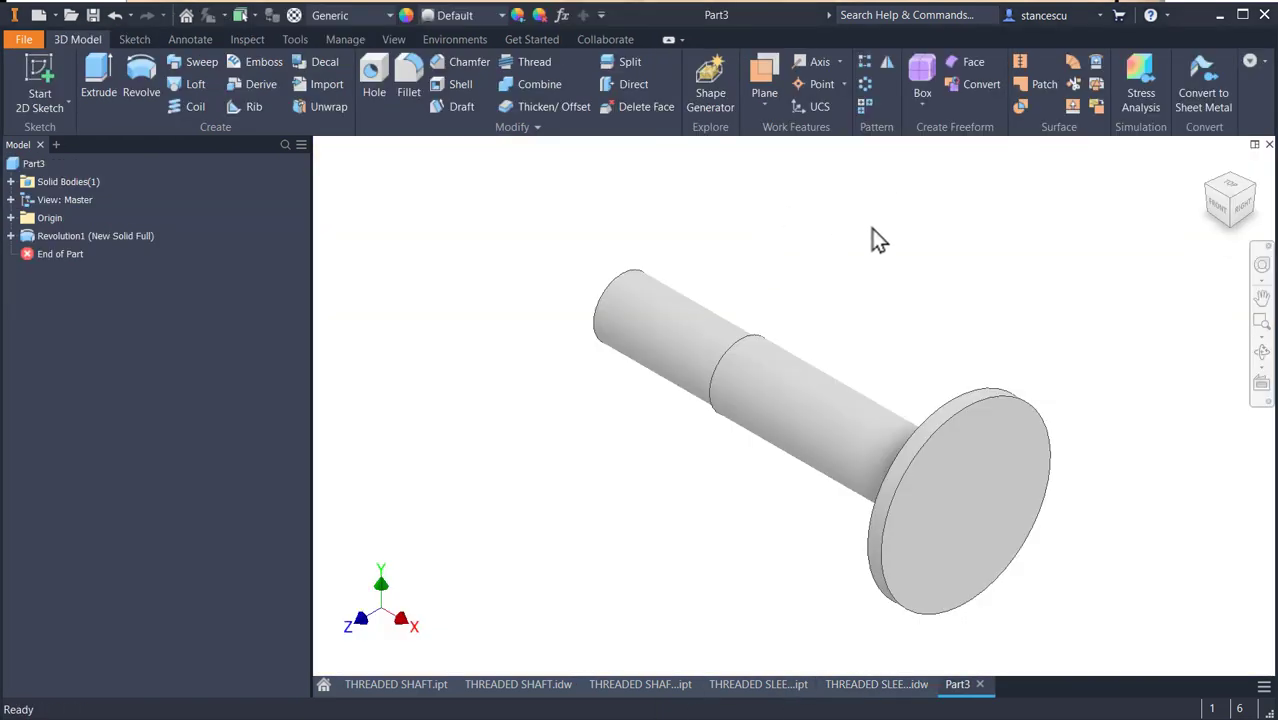
click(373, 75)
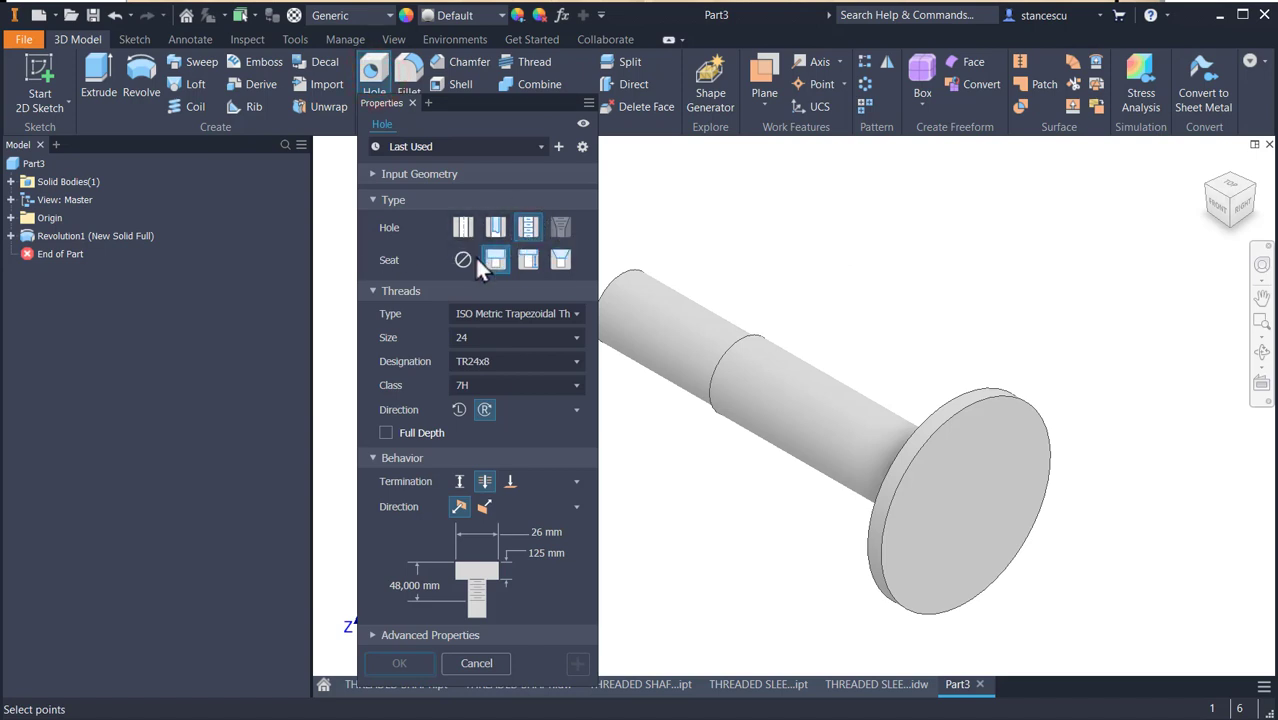
click(502, 361)
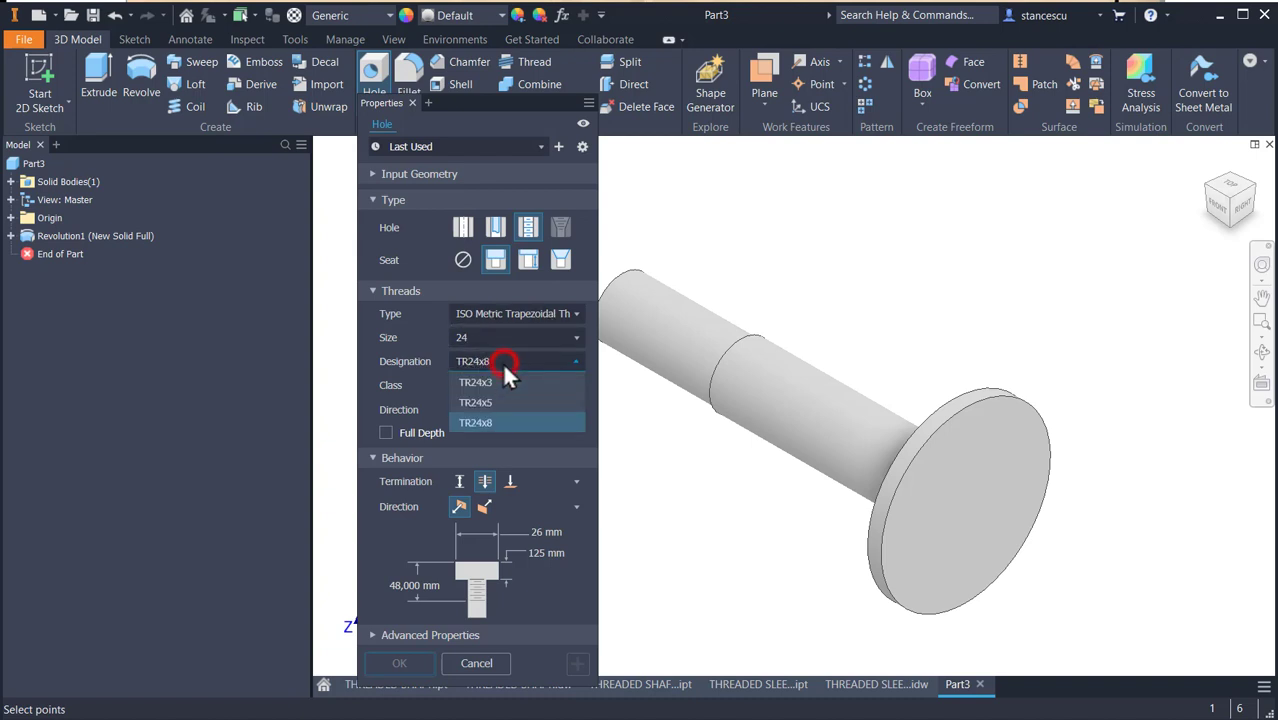
click(492, 416)
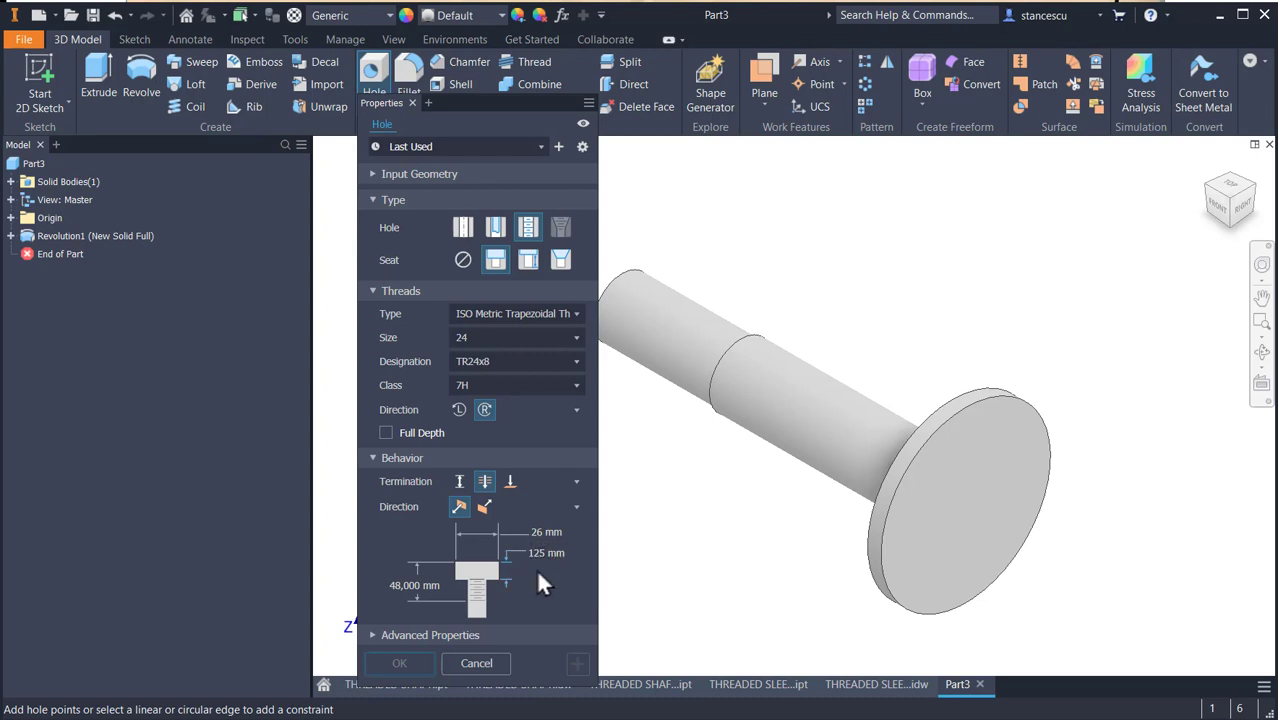
click(386, 434)
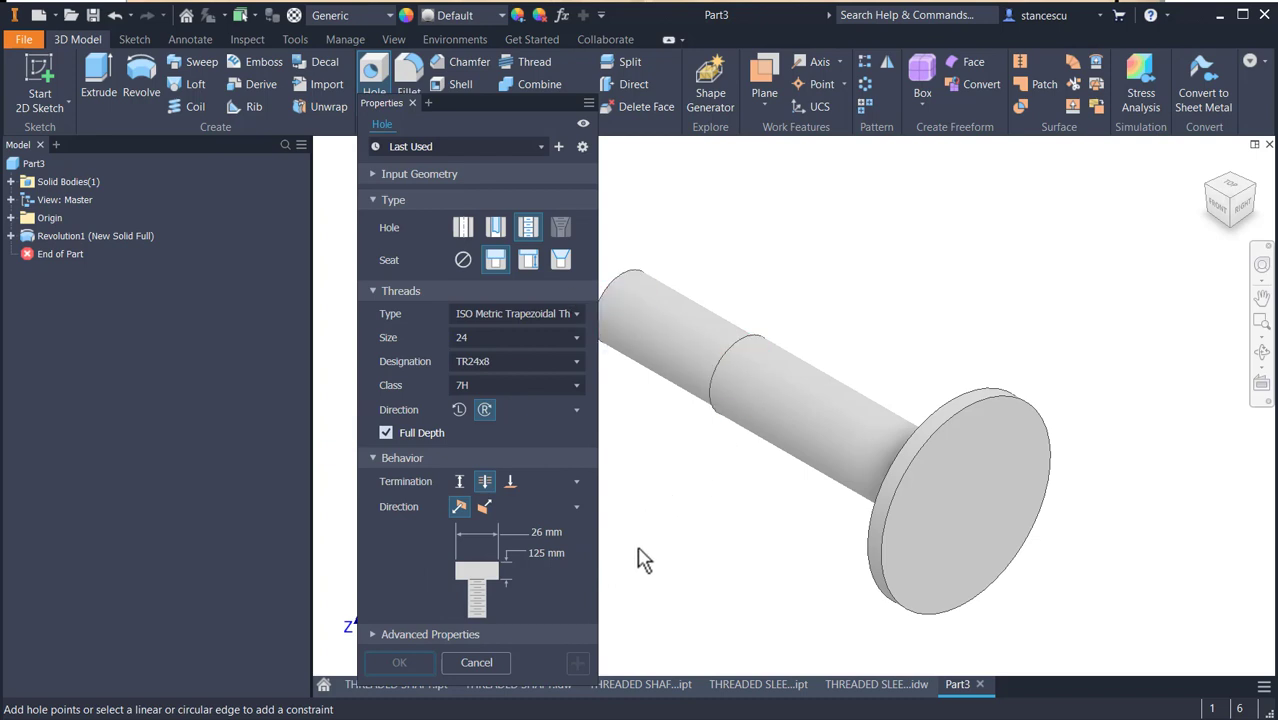
click(990, 423)
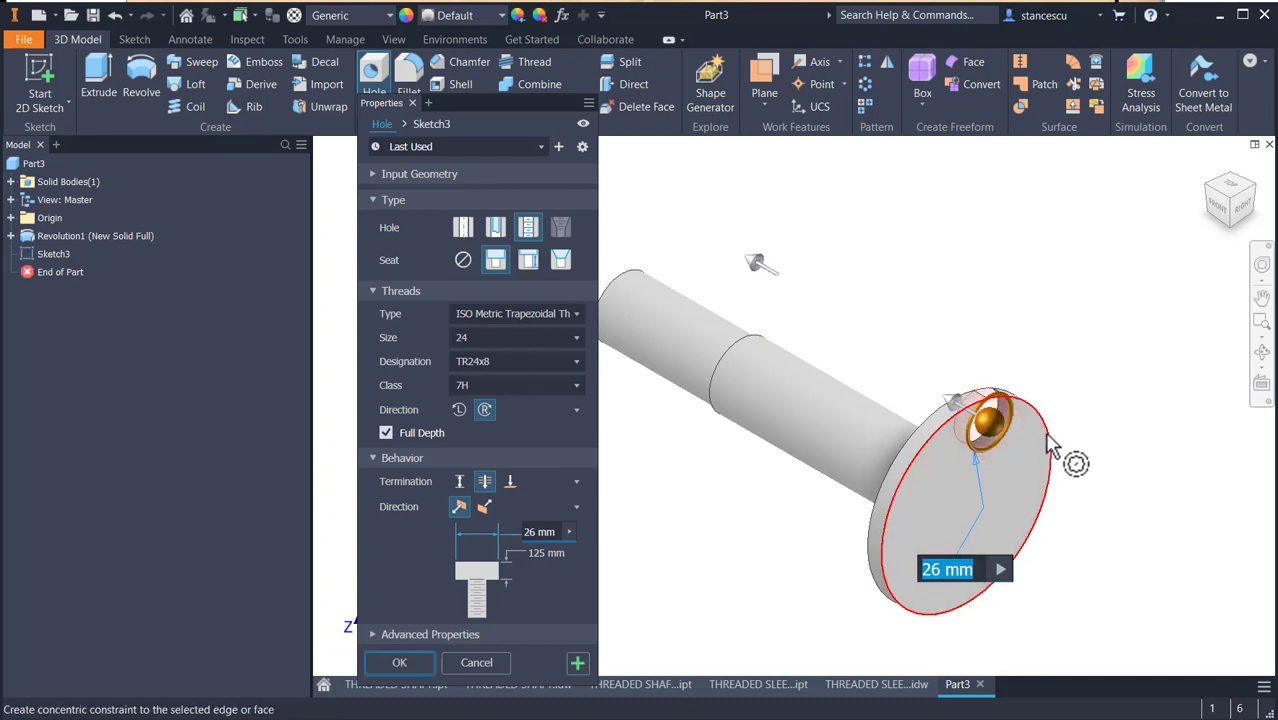
click(1048, 440)
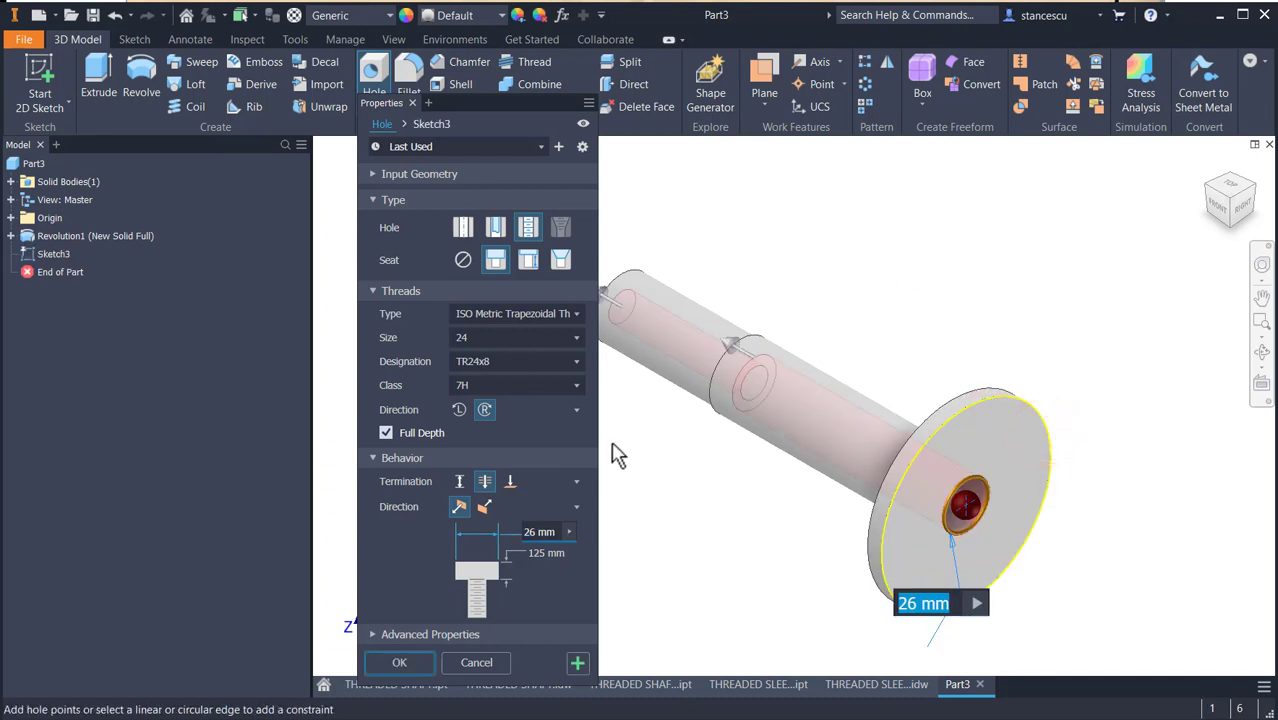
click(405, 660)
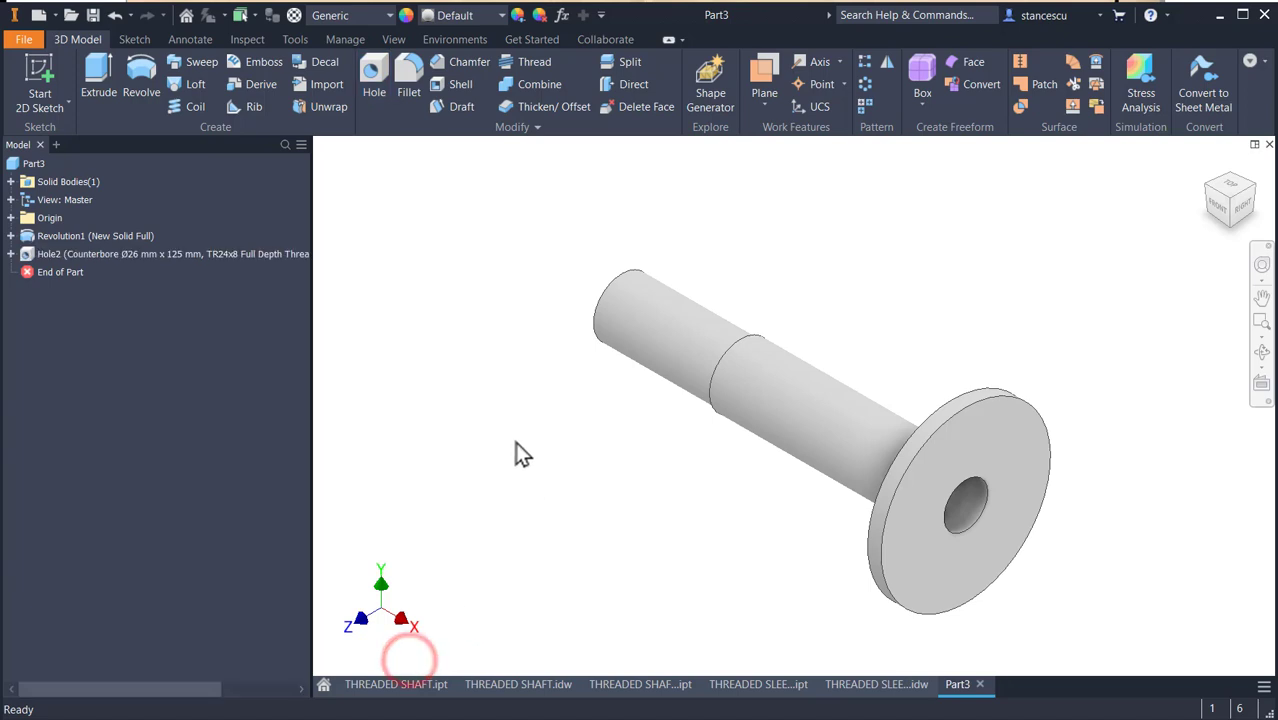
Inspect the internal thread at the sleeve's free end and check the fillet radii in THREADED SLEEVE.idw.
shift+middle_drag(520, 417, 633, 434)
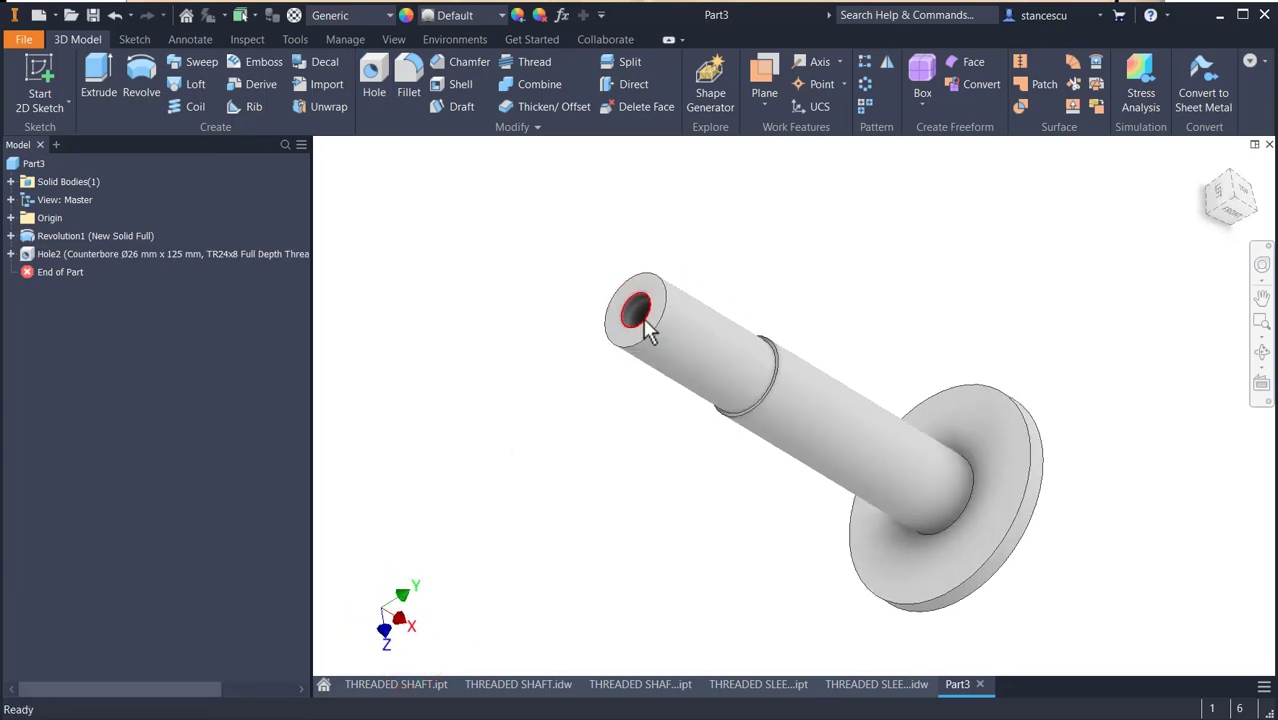
scroll(645, 328, down, 5)
shift+middle_drag(585, 380, 632, 507)
scroll(662, 502, up, 3)
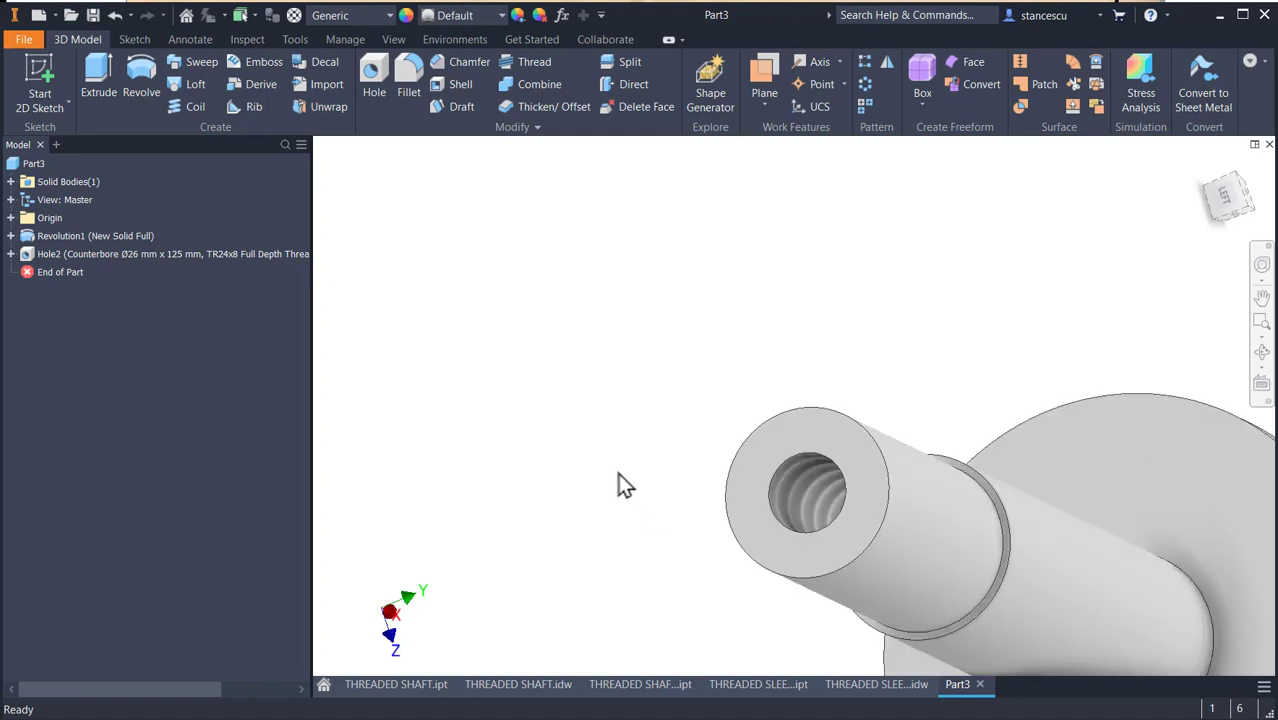
key(F6)
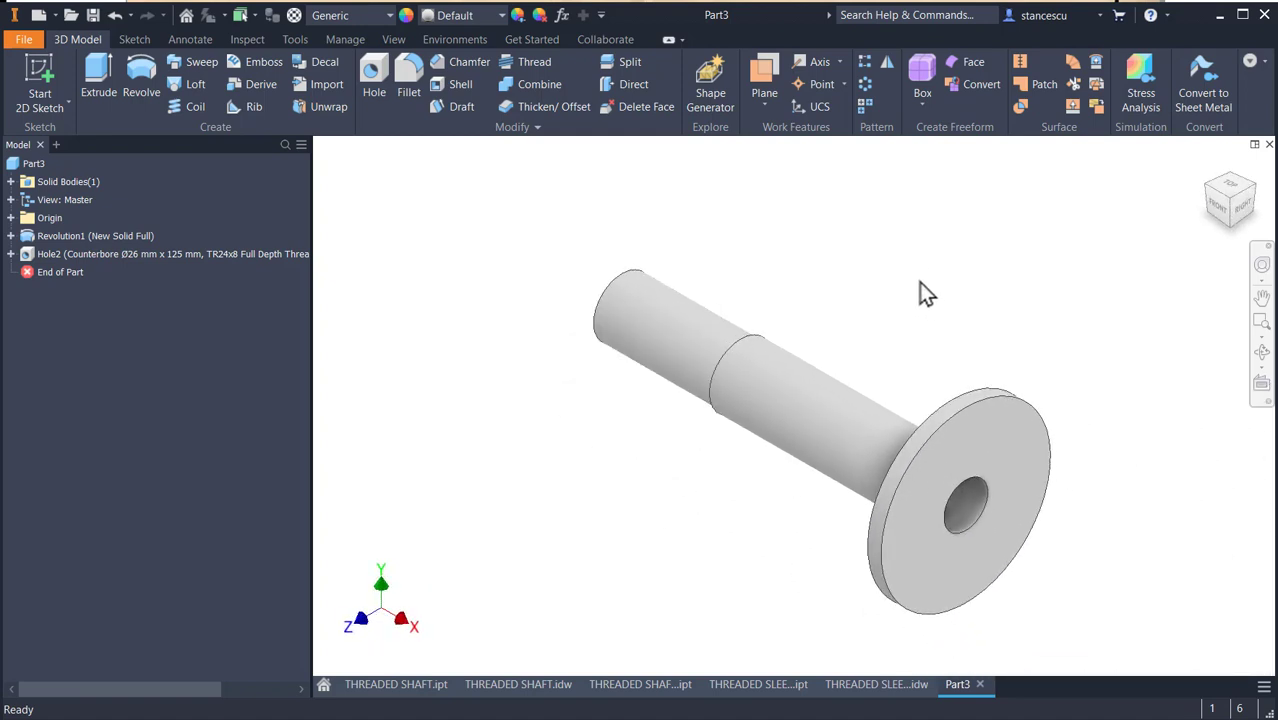
click(859, 685)
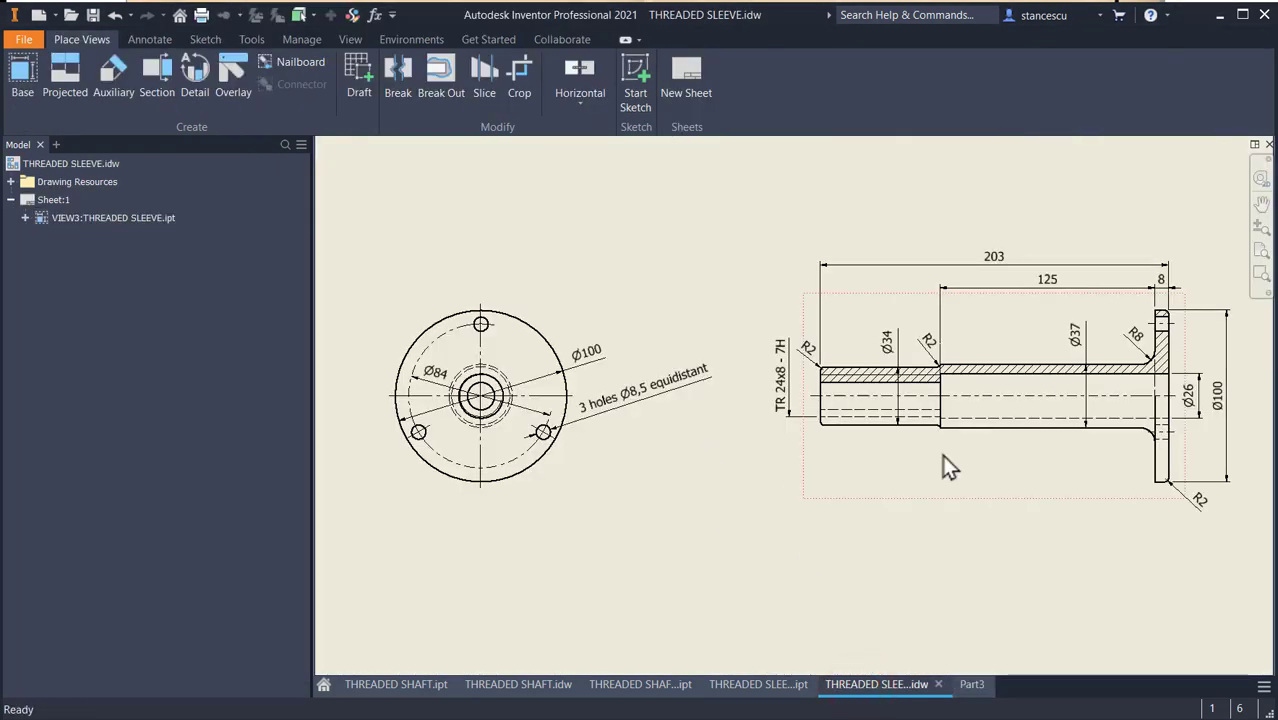
scroll(815, 355, up, 3)
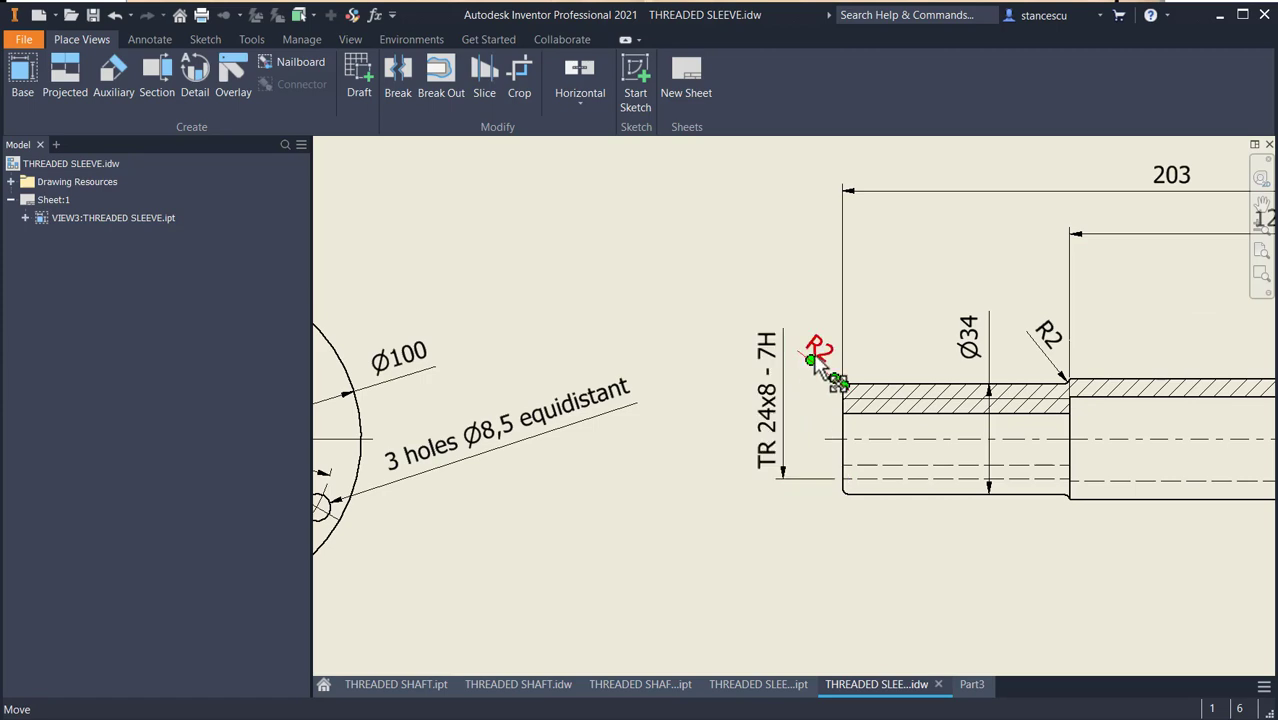
middle_drag(1052, 365, 512, 395)
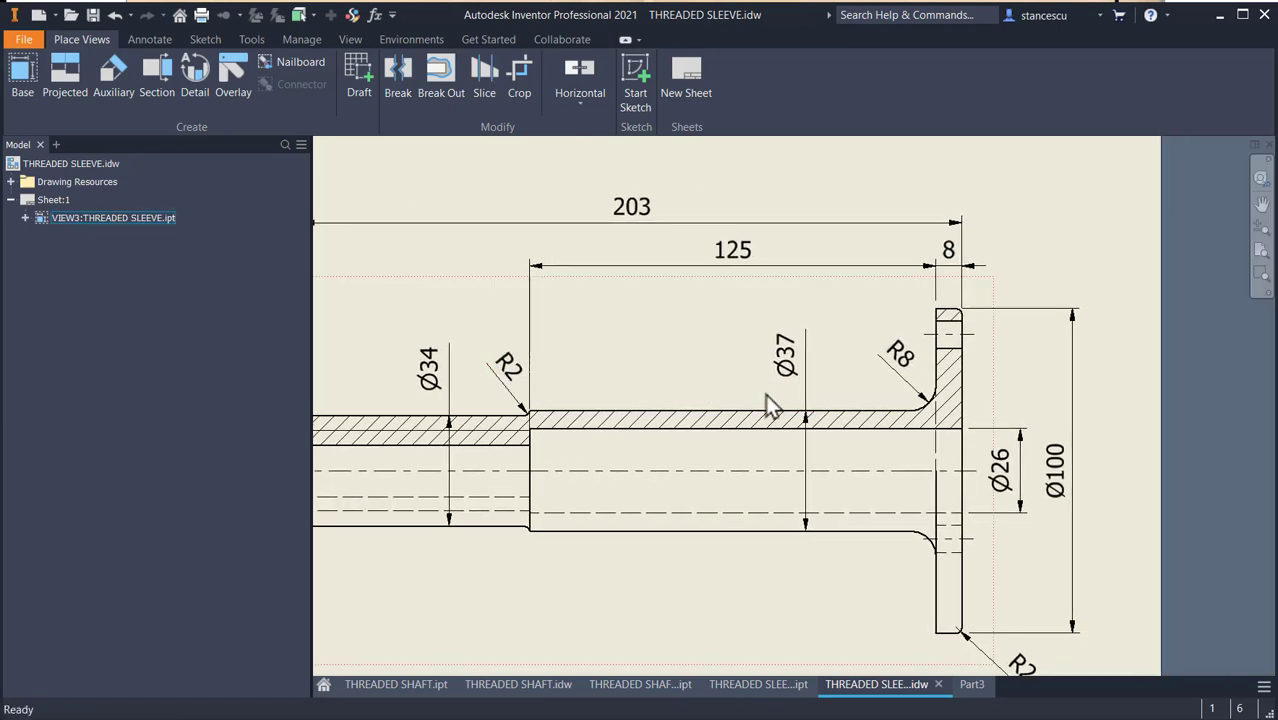
middle_drag(905, 475, 861, 352)
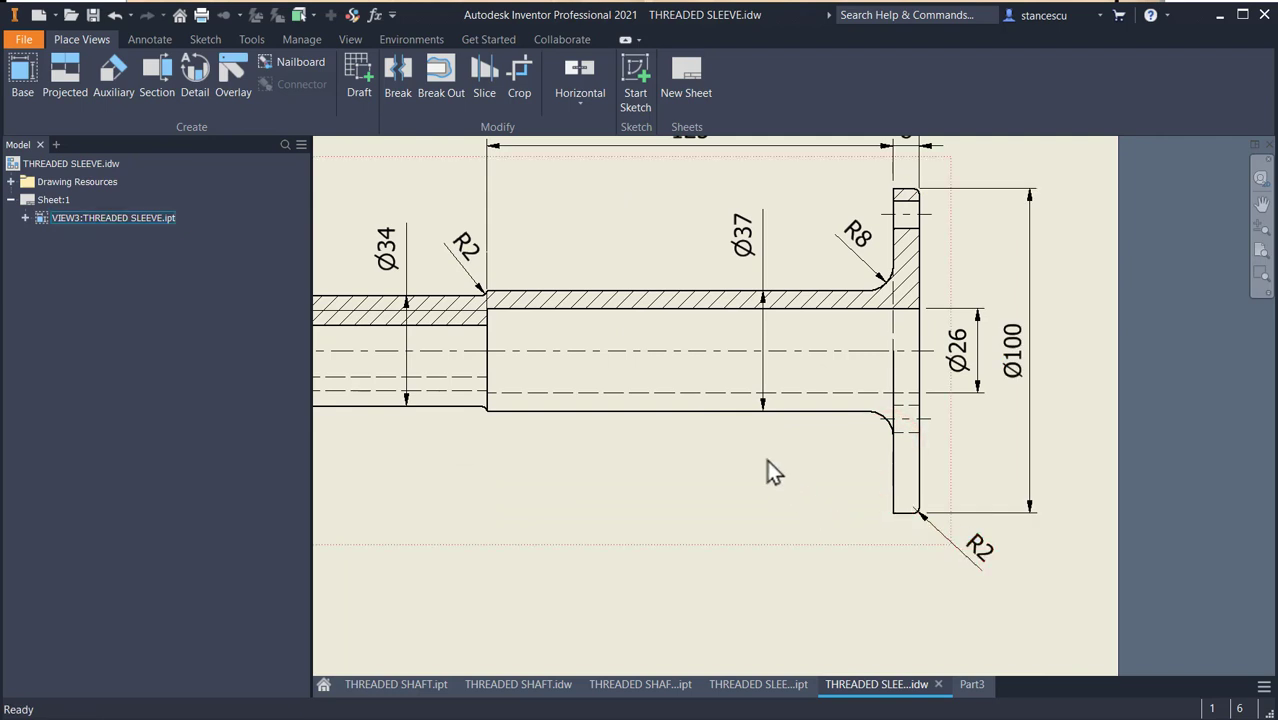
scroll(694, 480, down, 3)
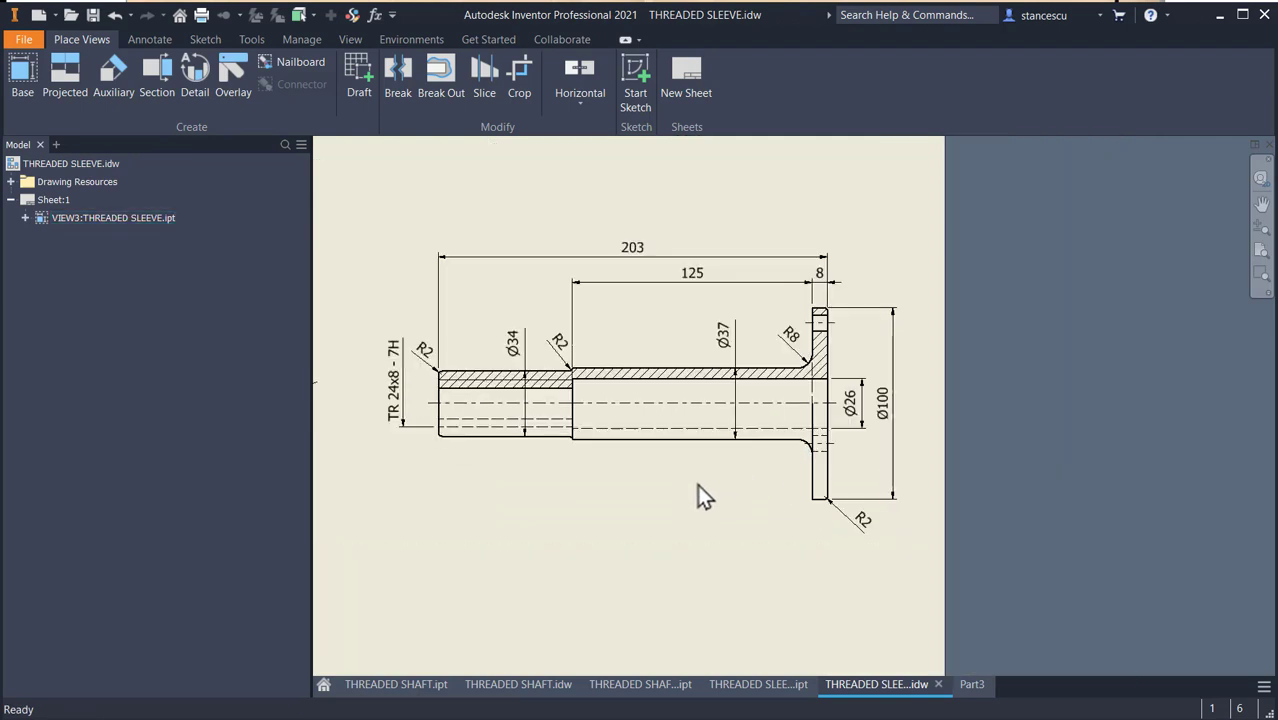
middle_drag(697, 484, 776, 466)
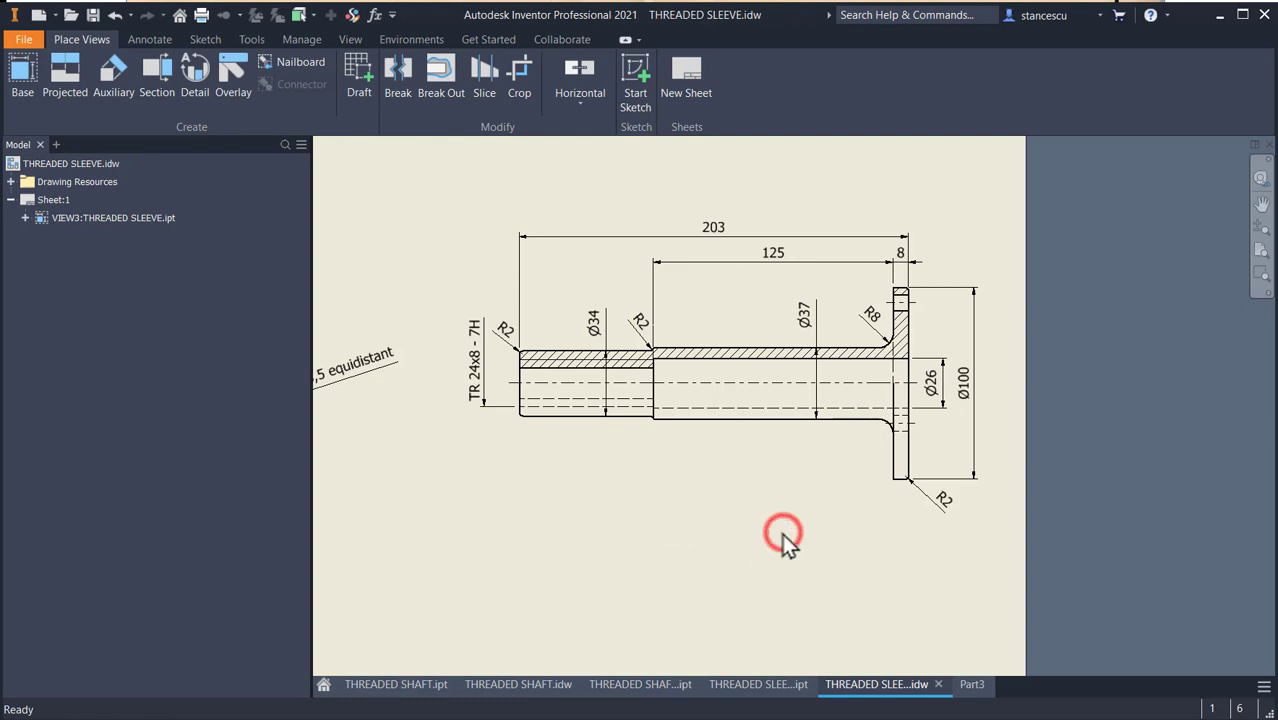
key(F6)
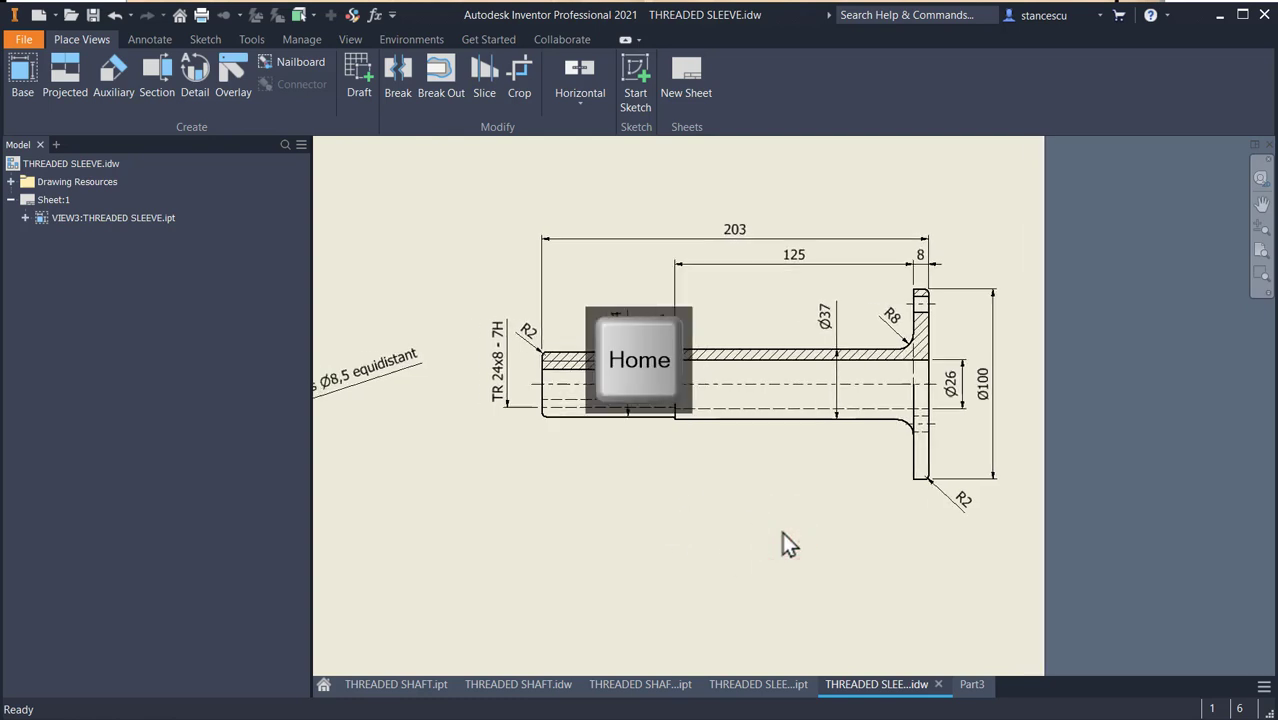
In Part3, fillet the flange's outer face edge, the sleeve's free-end outer edge and the shoulder edge with a 2 mm radius.
click(971, 686)
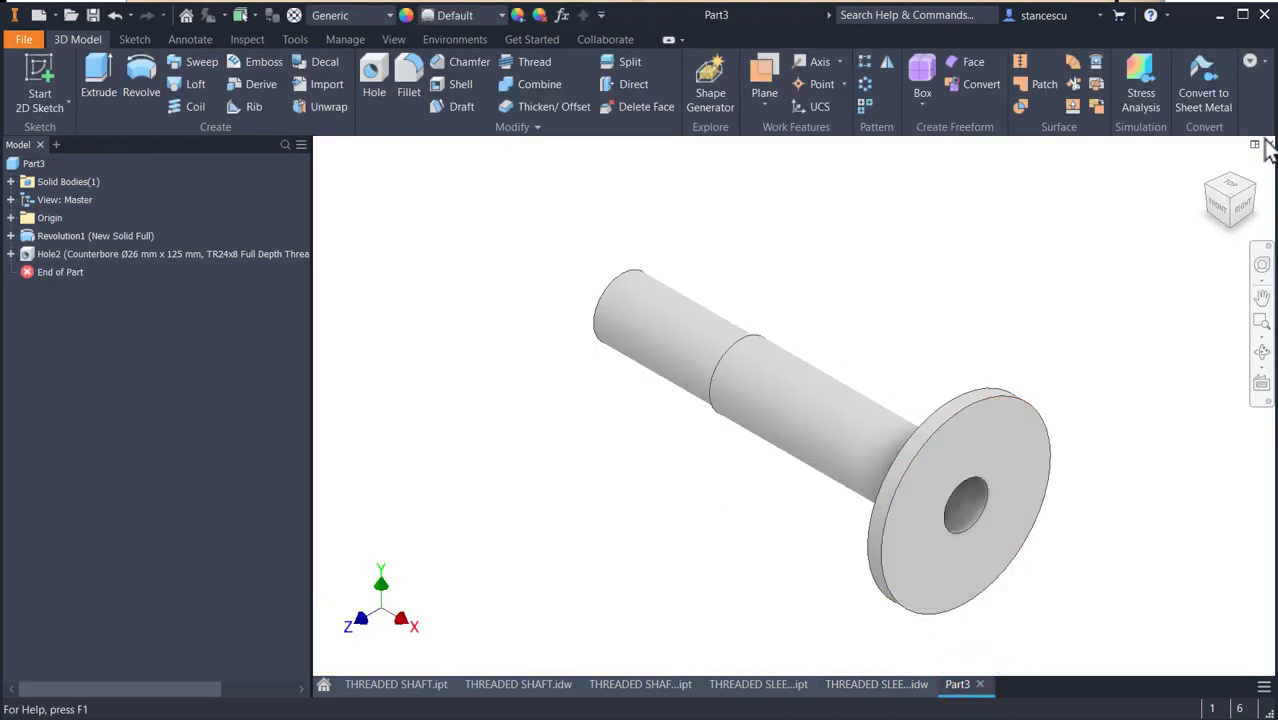
click(977, 409)
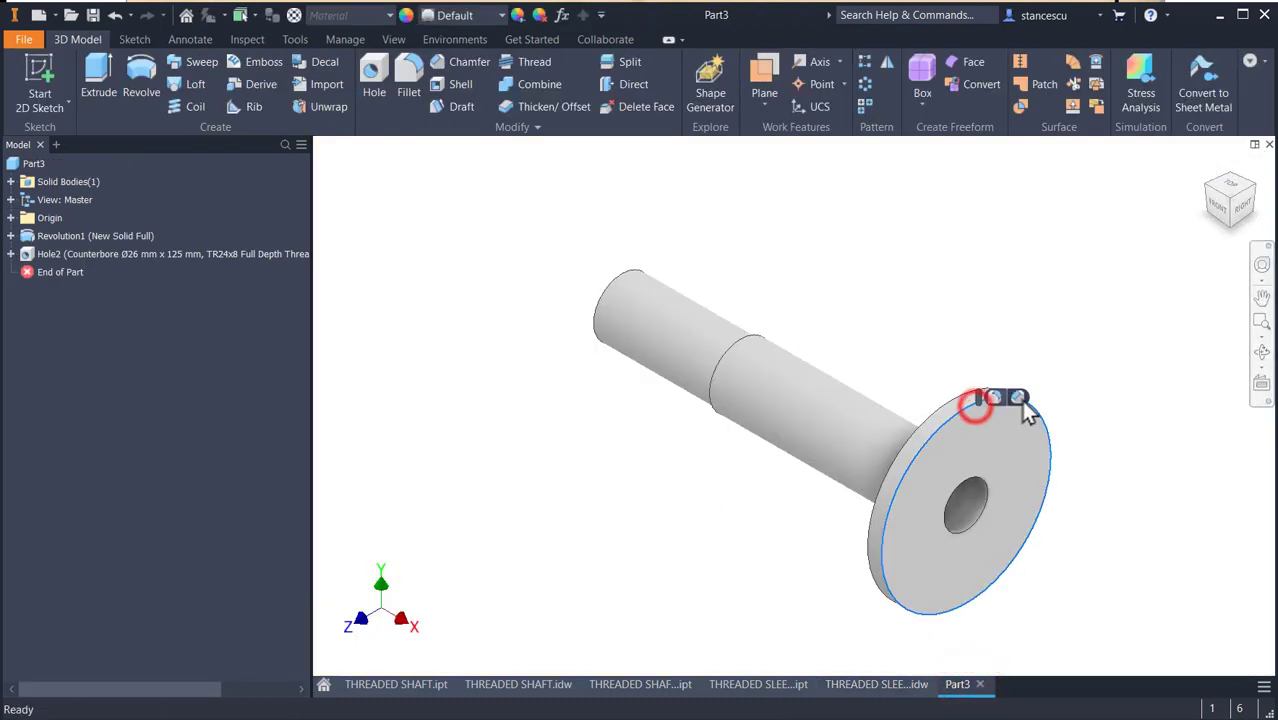
click(996, 400)
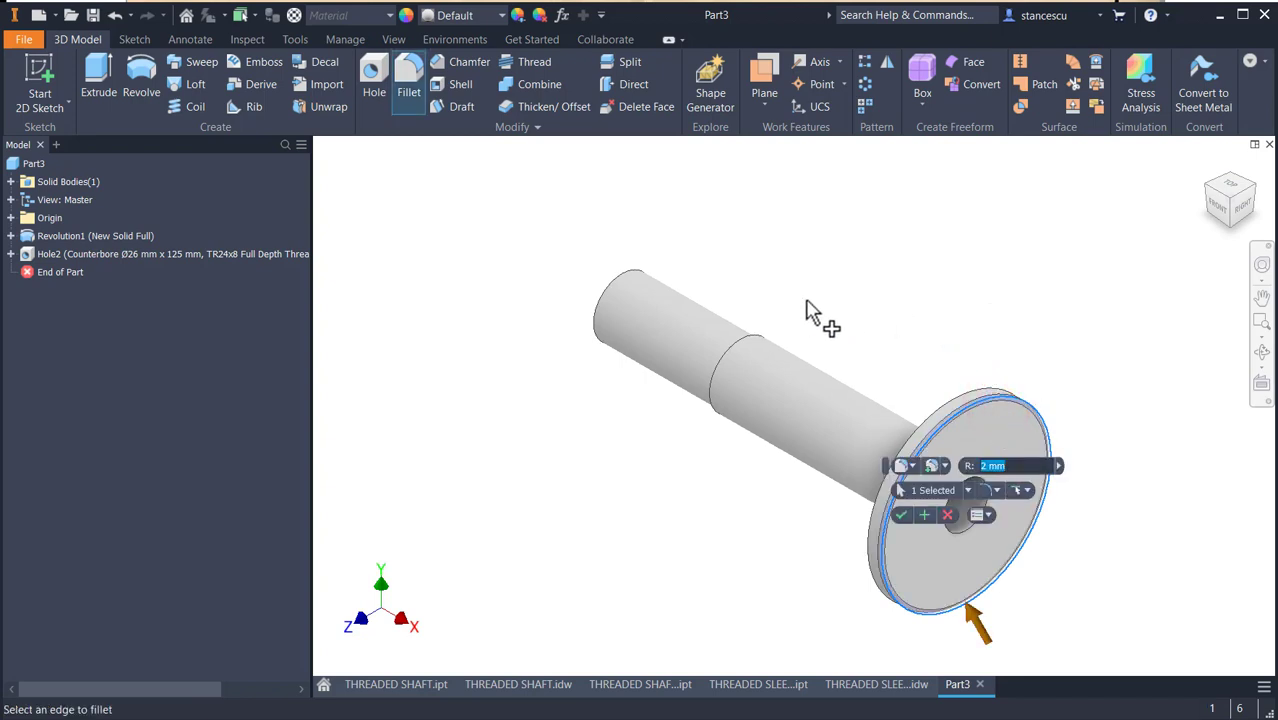
shift+middle_drag(821, 314, 867, 357)
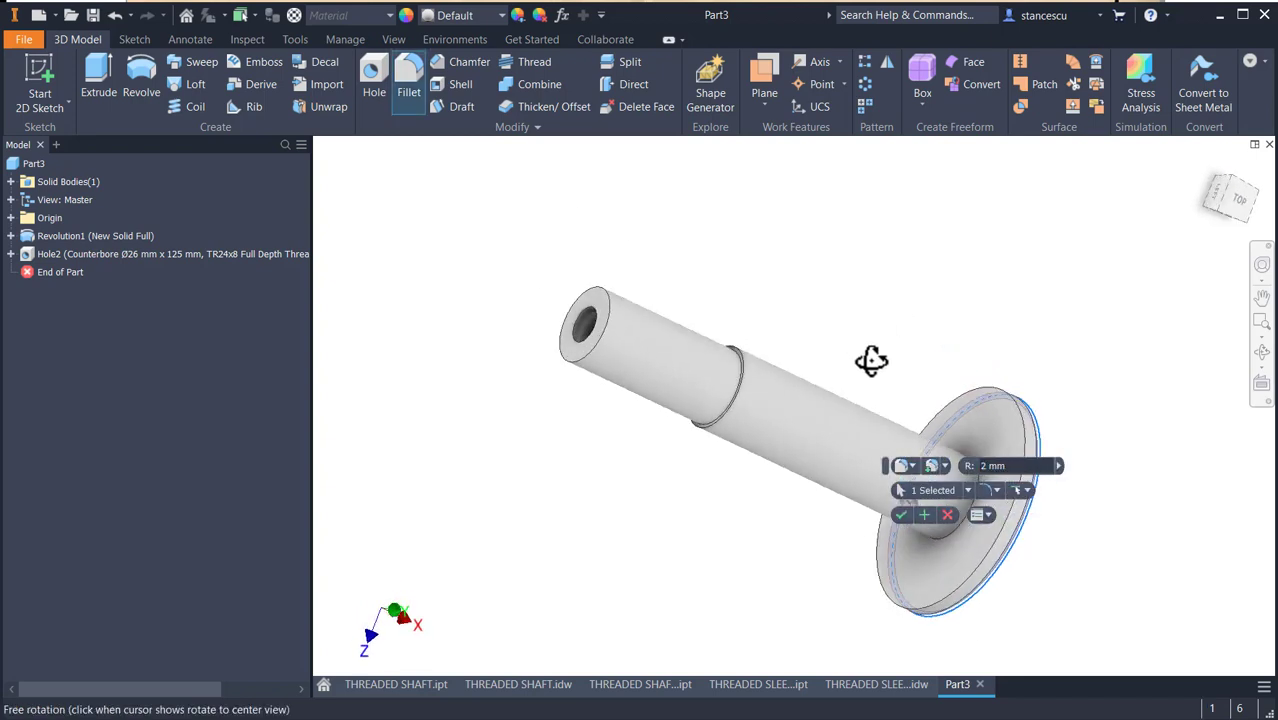
click(614, 307)
scroll(745, 362, up, 2)
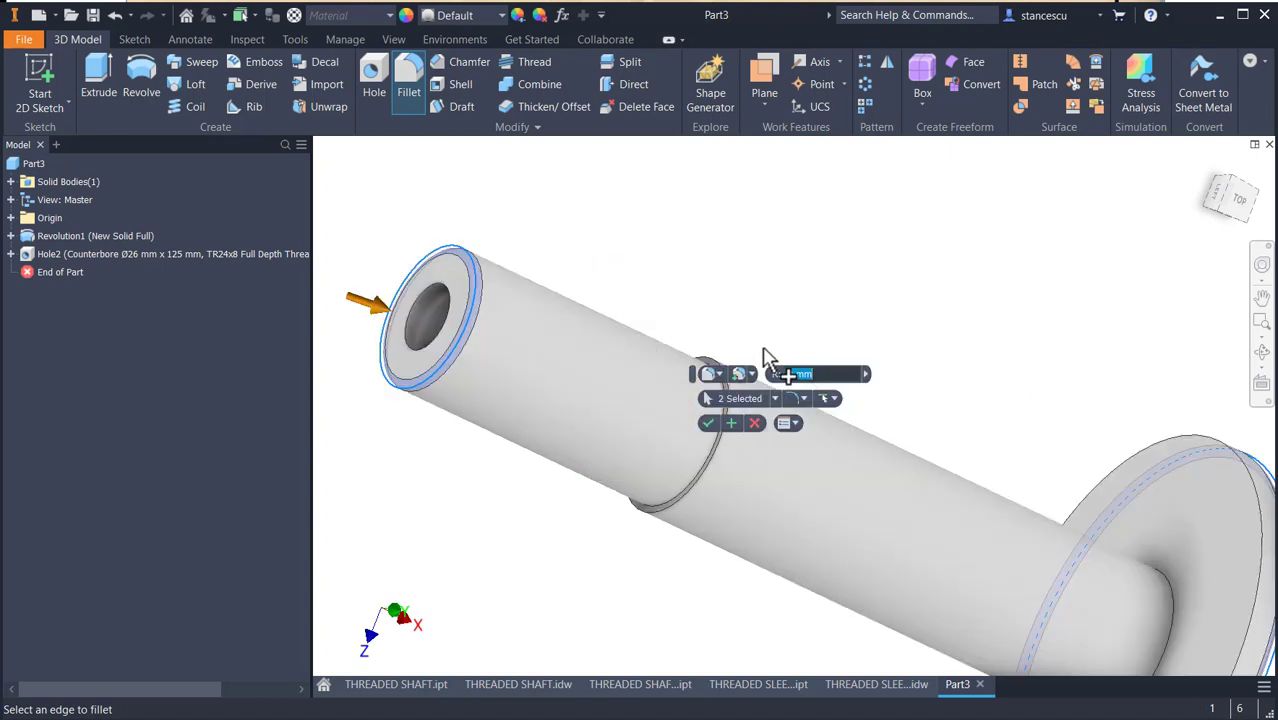
click(708, 462)
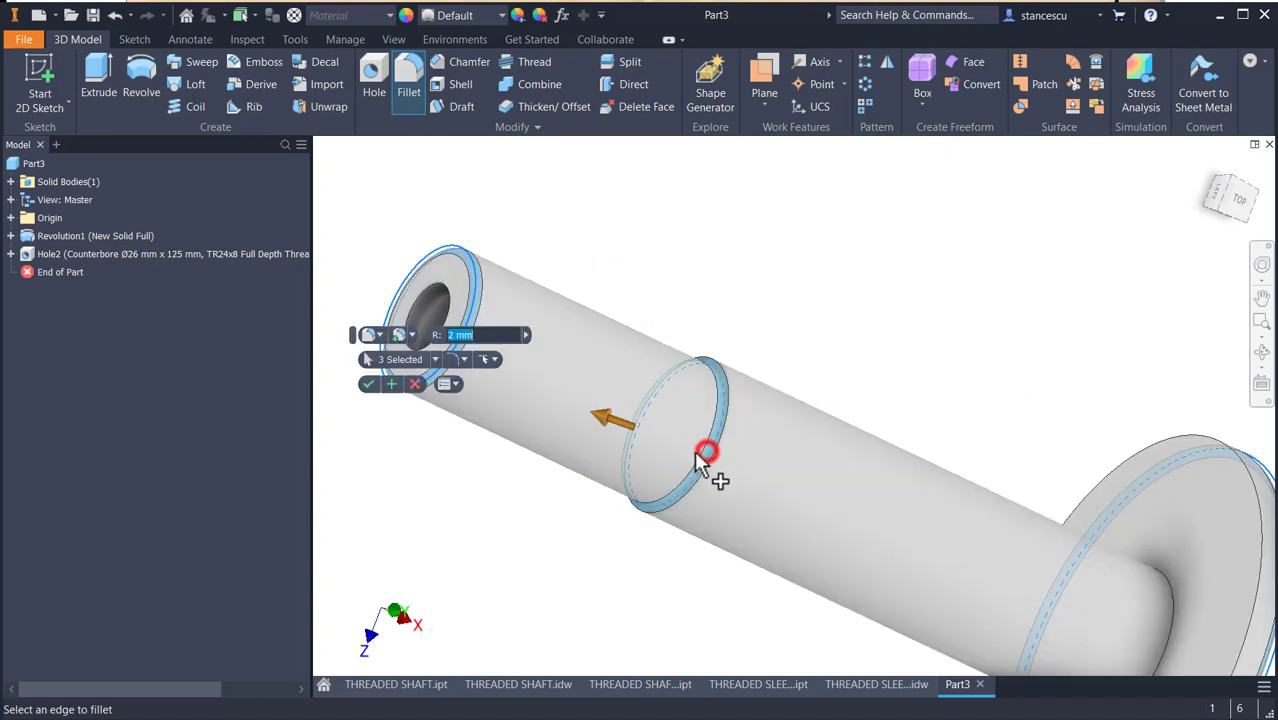
click(385, 385)
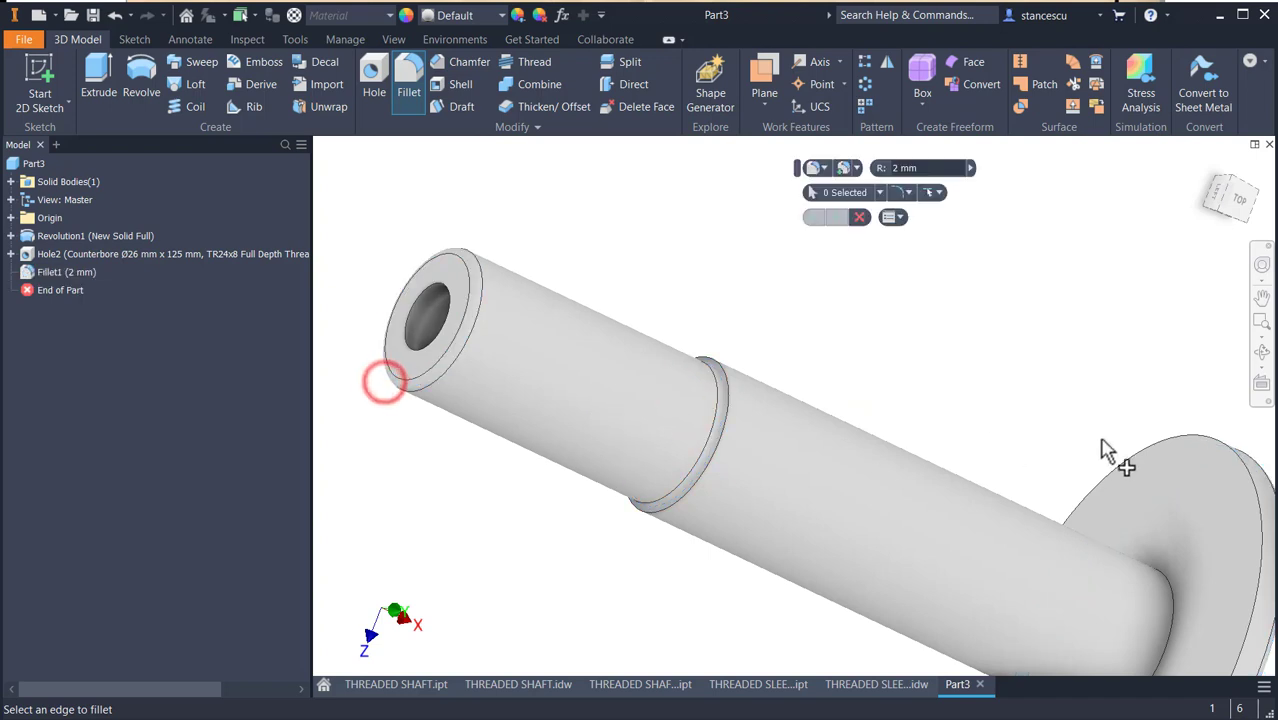
Fillet the edge where the sleeve's cylindrical body meets the flange with an 8 mm radius.
click(1155, 566)
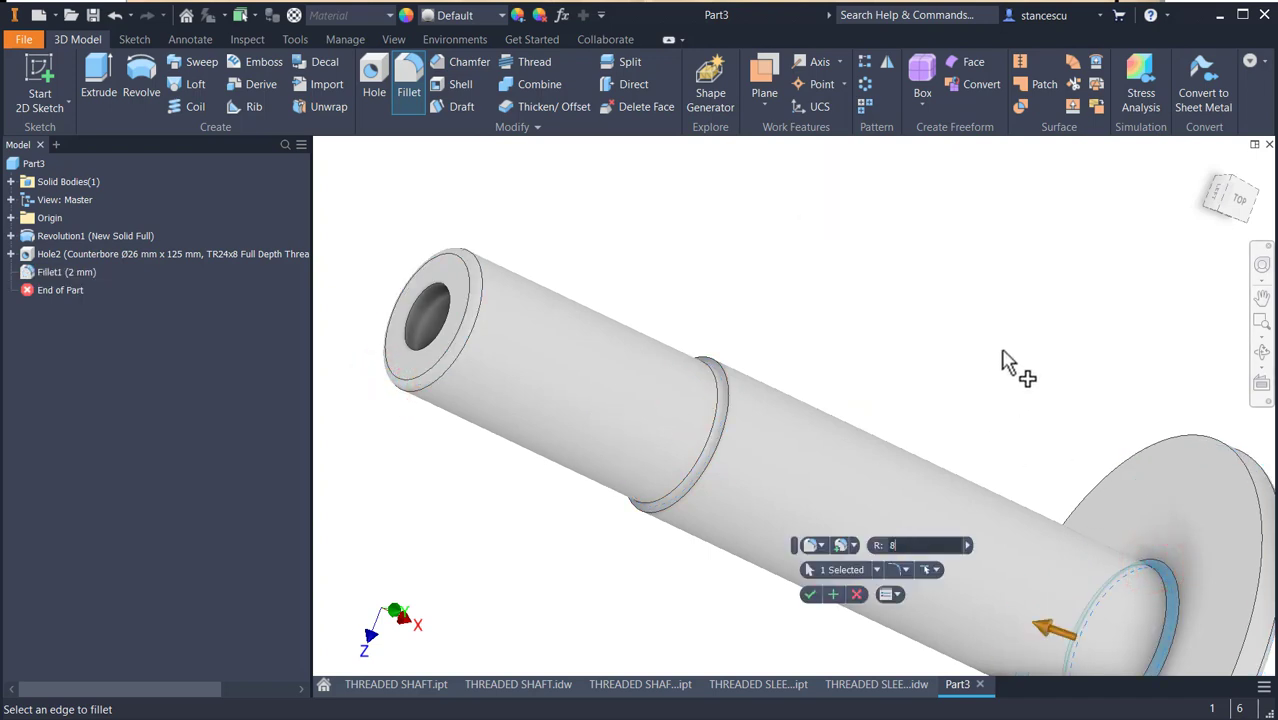
text(8)
click(808, 594)
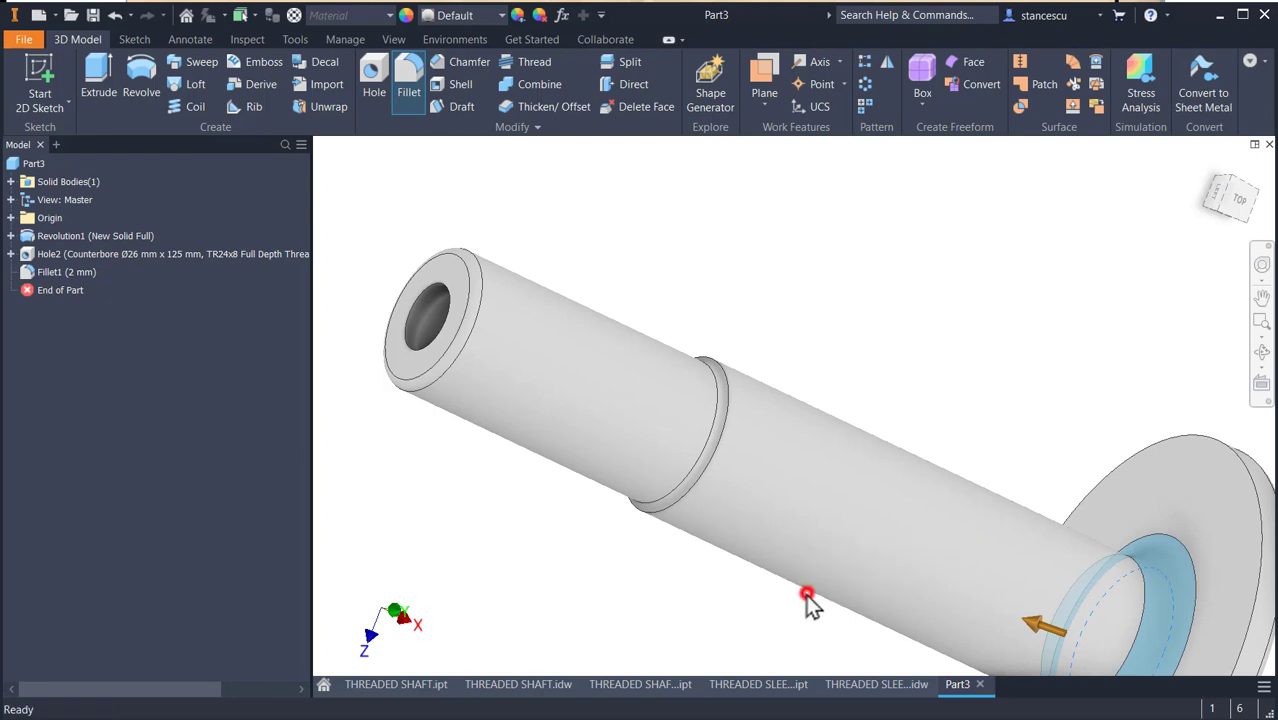
click(993, 346)
key(F6)
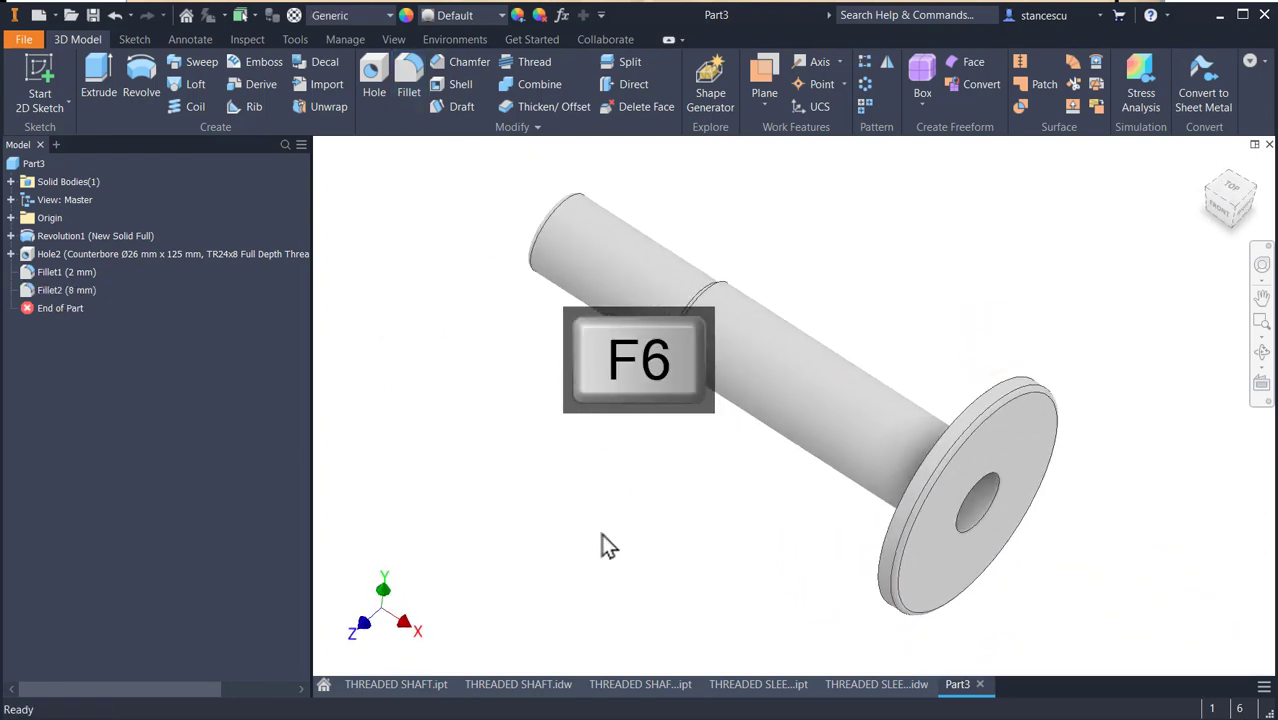
Examine the flange hole count, hole diameter and bolt circle diameter in THREADED SLEEVE.idw.
click(847, 686)
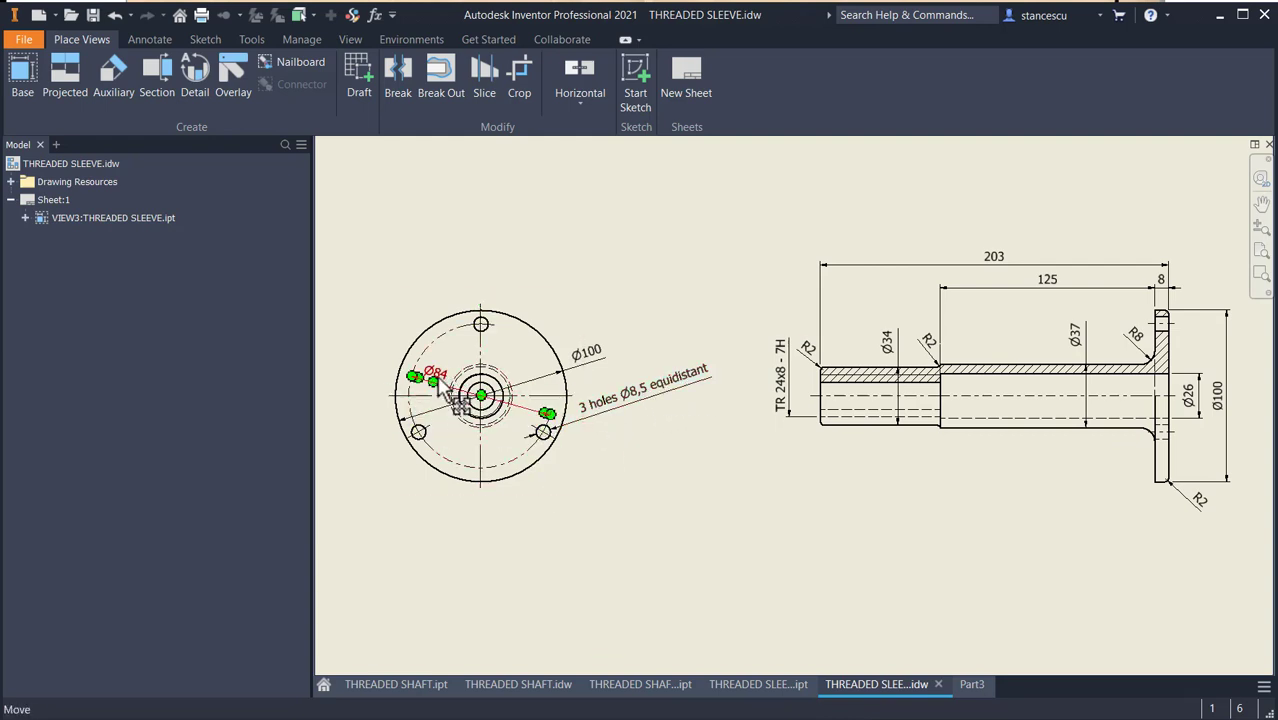
scroll(440, 388, up, 5)
scroll(447, 398, down, 2)
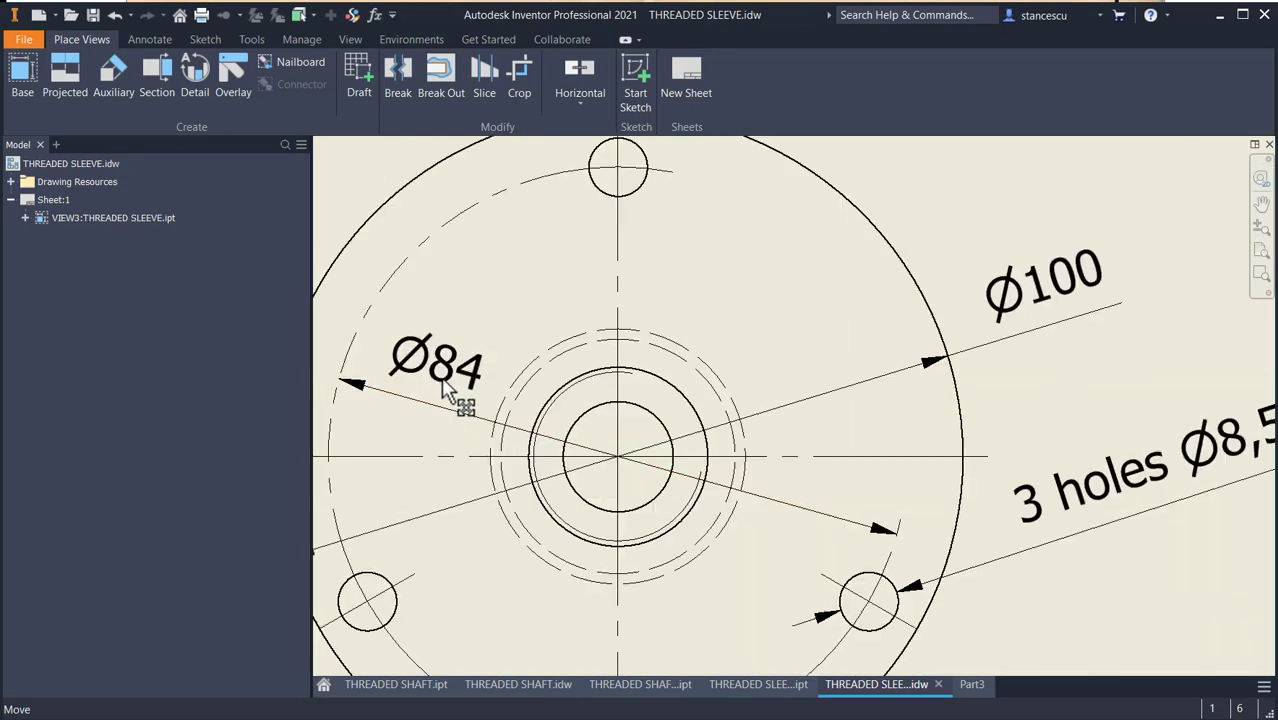
scroll(447, 398, down, 4)
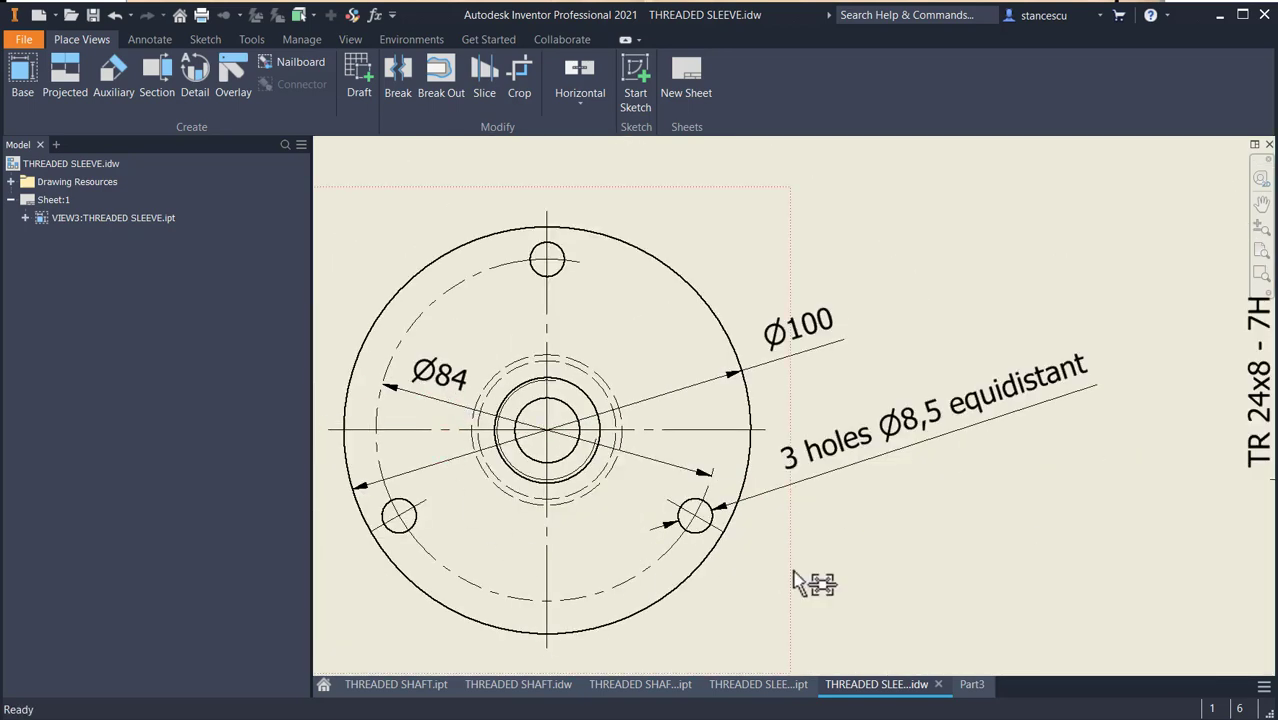
key(Home)
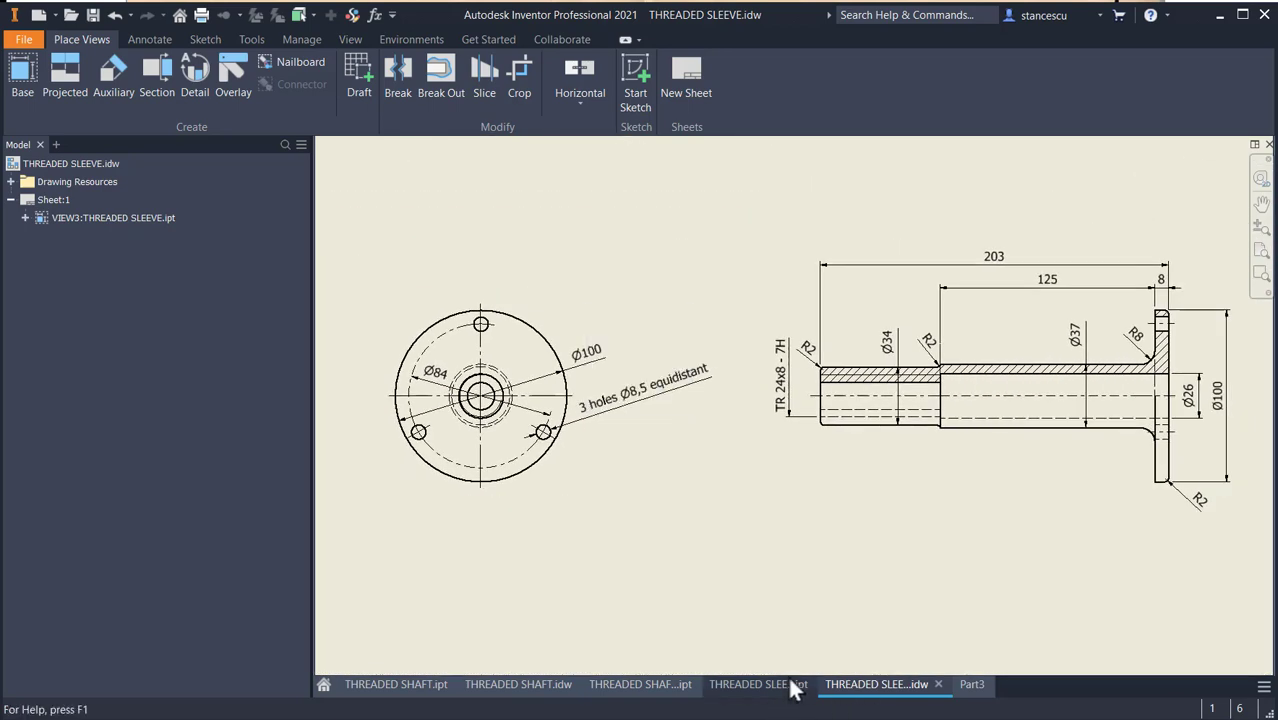
In Part3, start a sketch on the flange's outer face and place a point above the centre, constrained vertically to it.
click(968, 686)
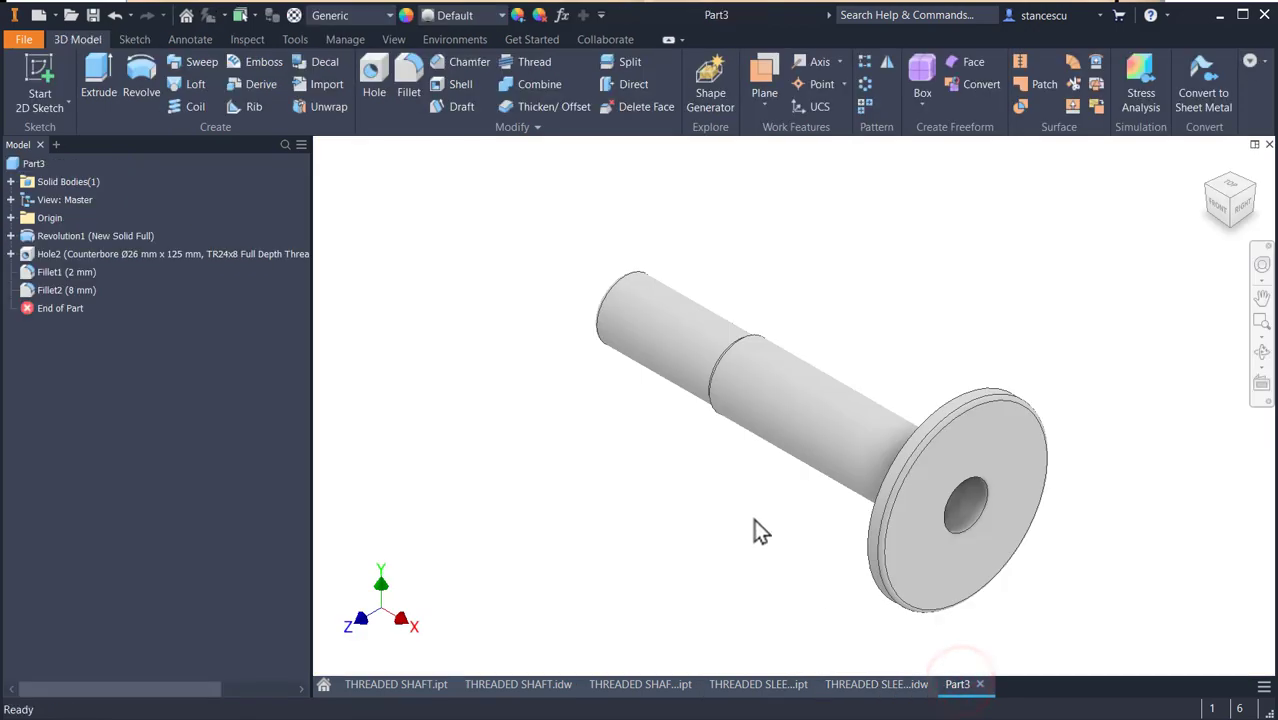
click(1015, 447)
click(1124, 435)
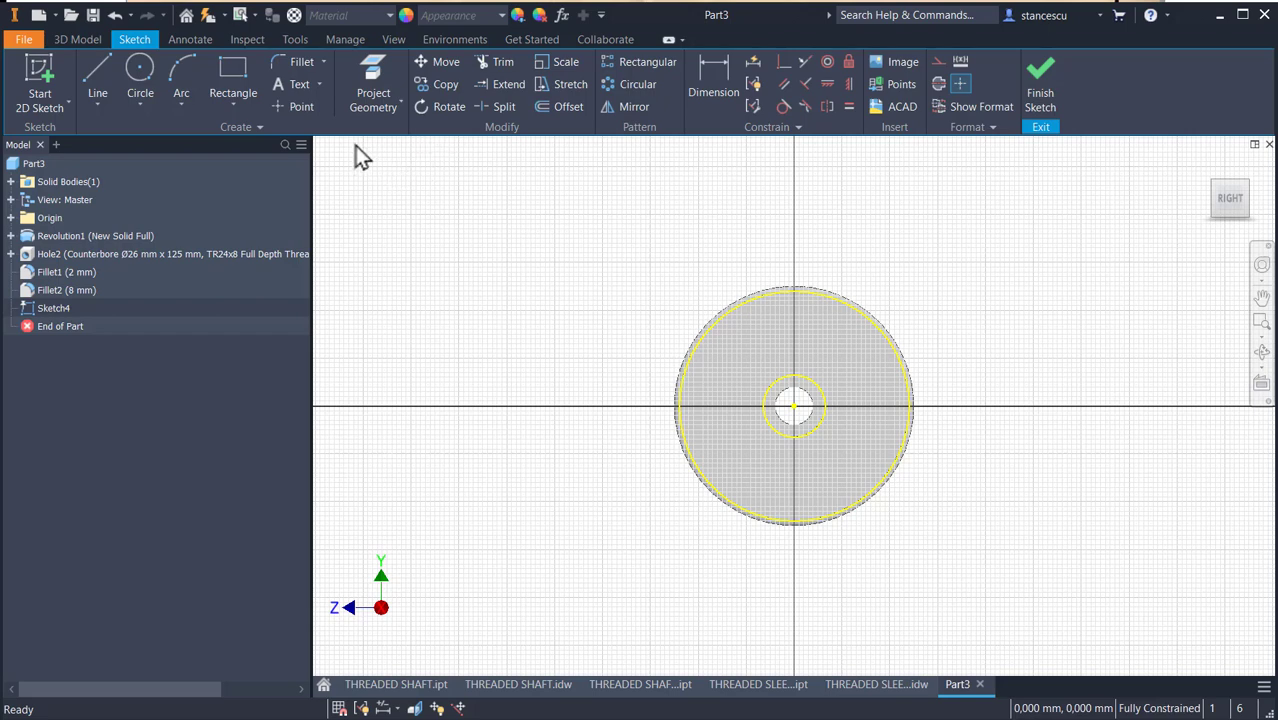
click(291, 105)
click(817, 316)
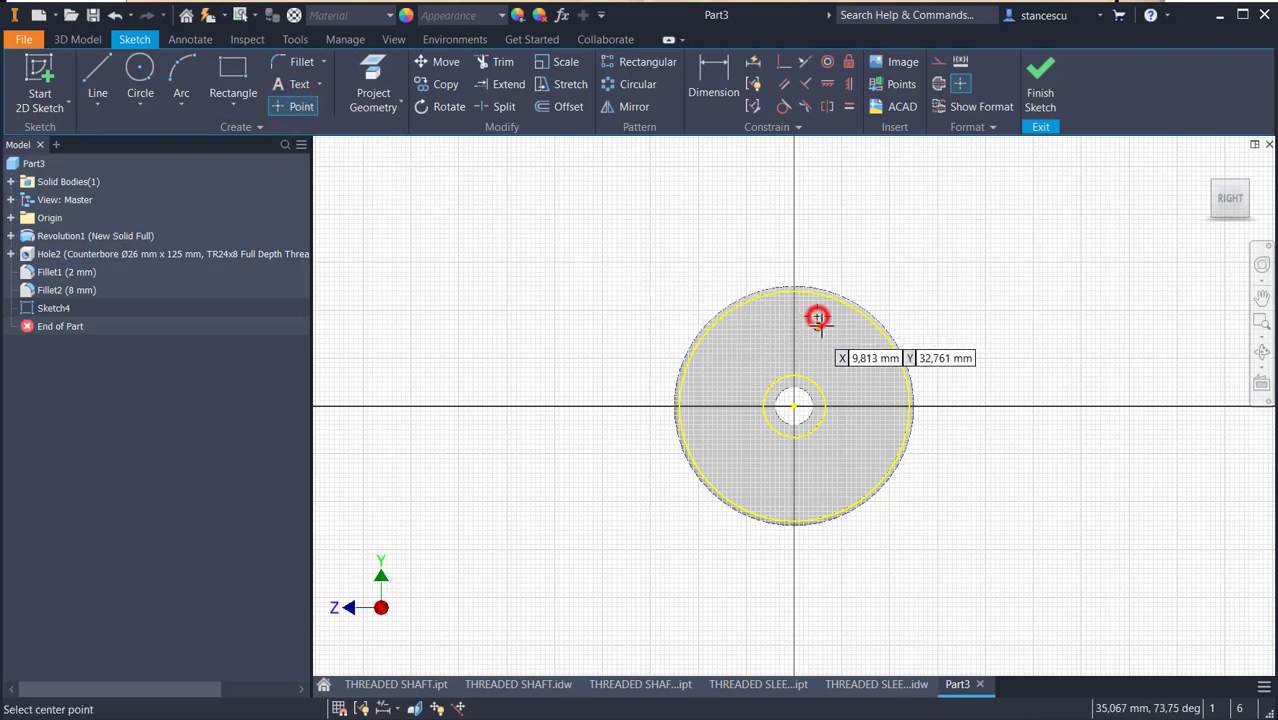
click(845, 84)
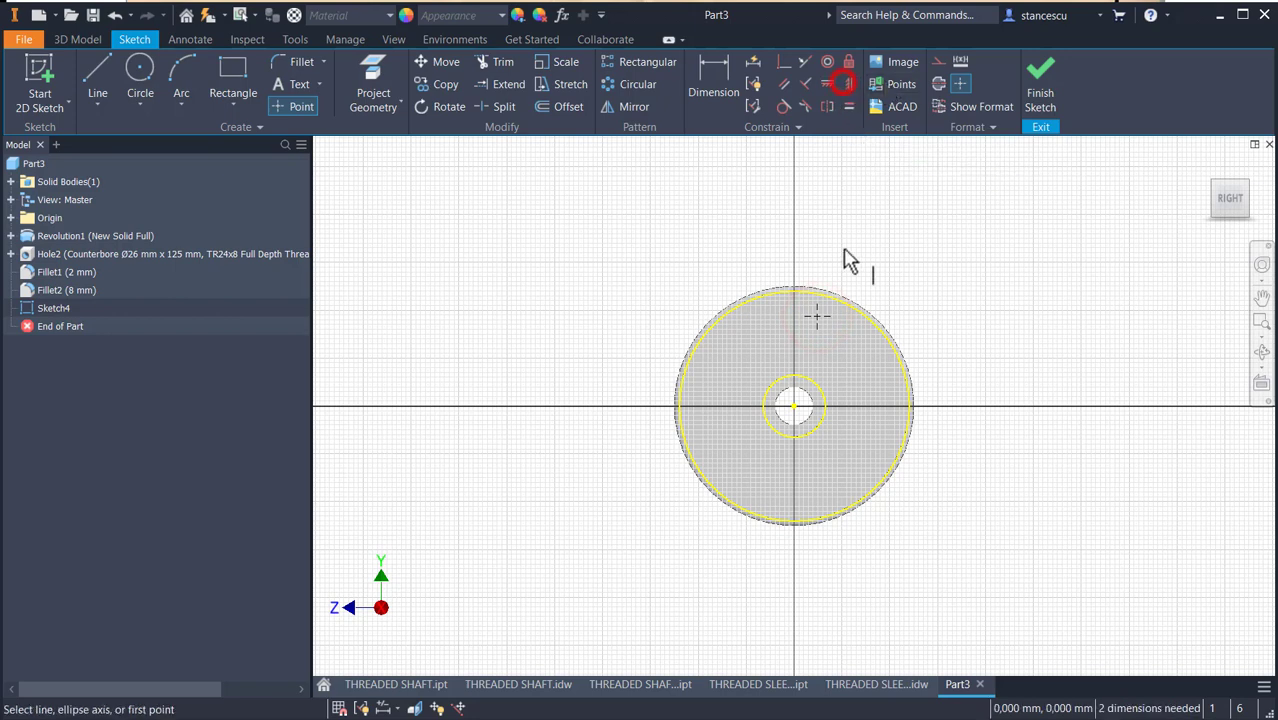
click(818, 316)
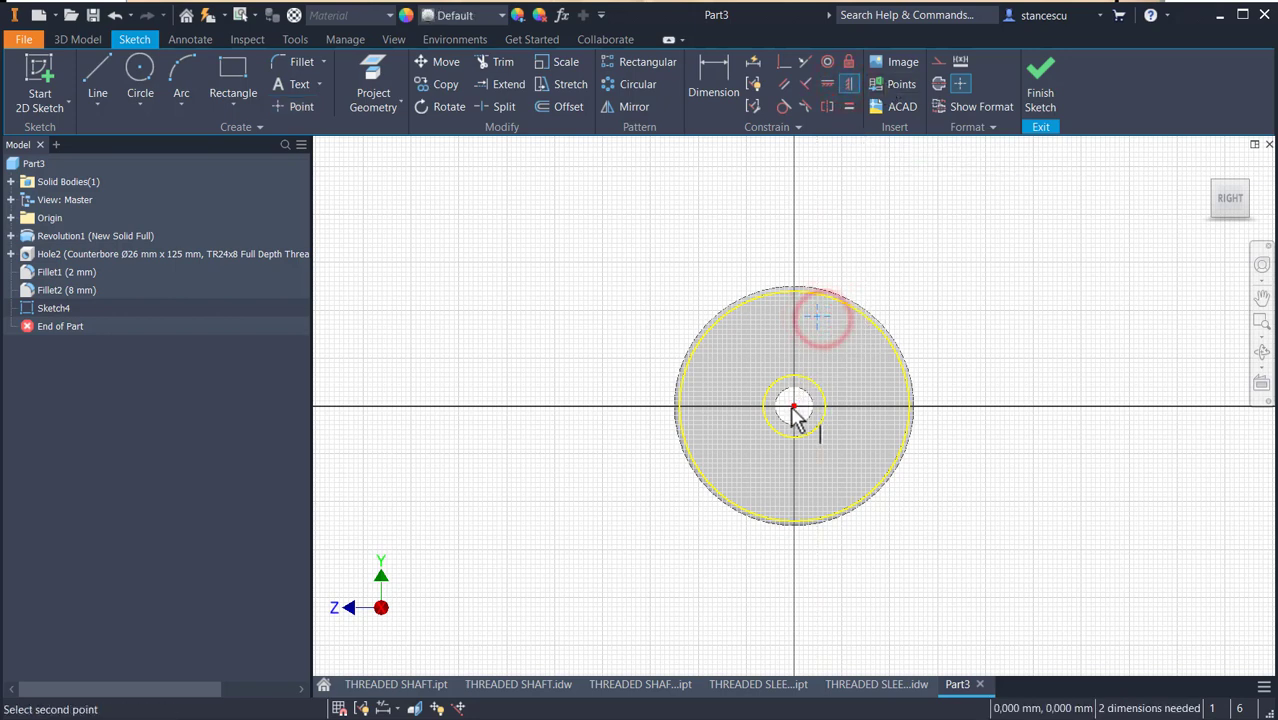
click(794, 405)
Dimension the point's vertical distance from the flange centre as 84/2 mm and finish the sketch.
click(716, 76)
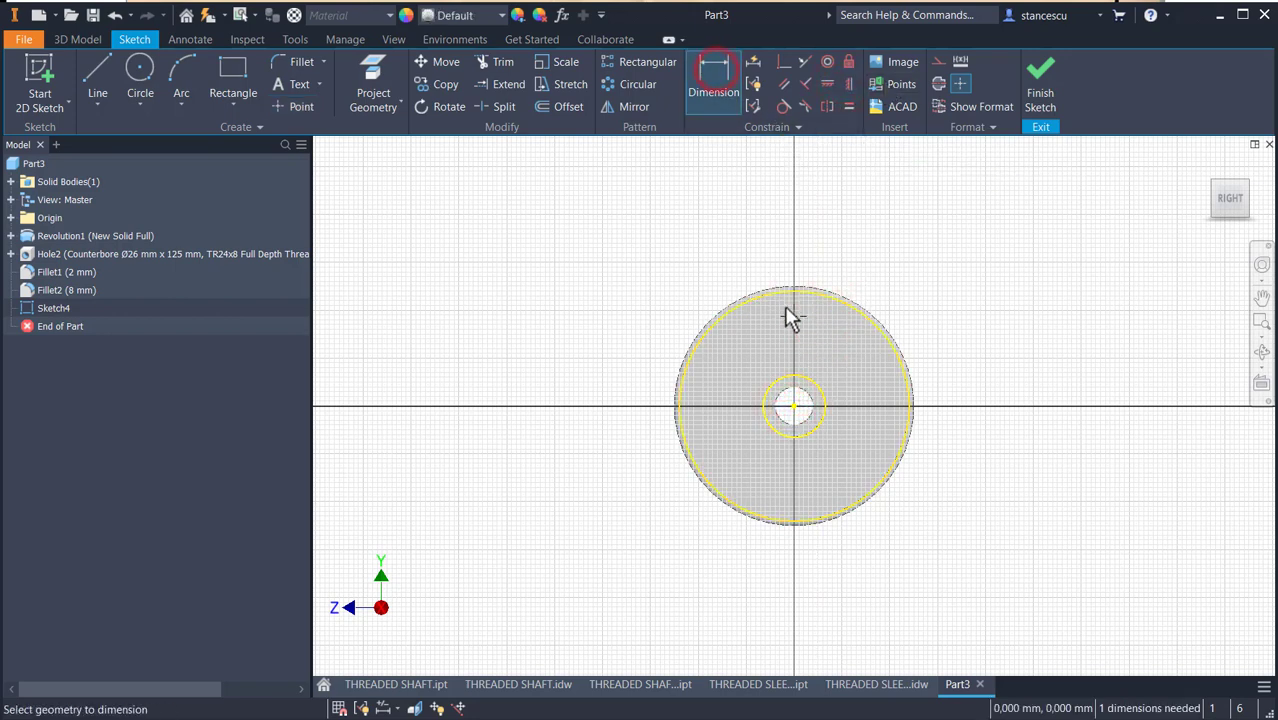
click(786, 316)
click(794, 406)
click(956, 346)
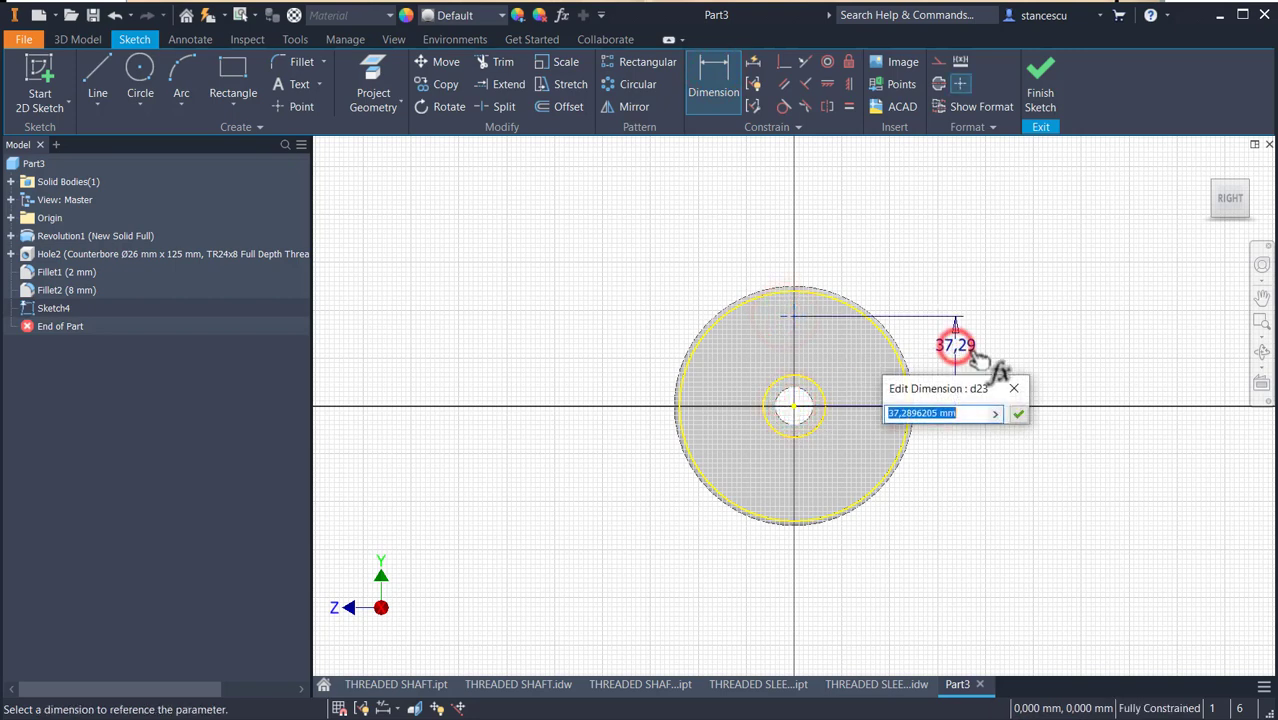
text(84/2)
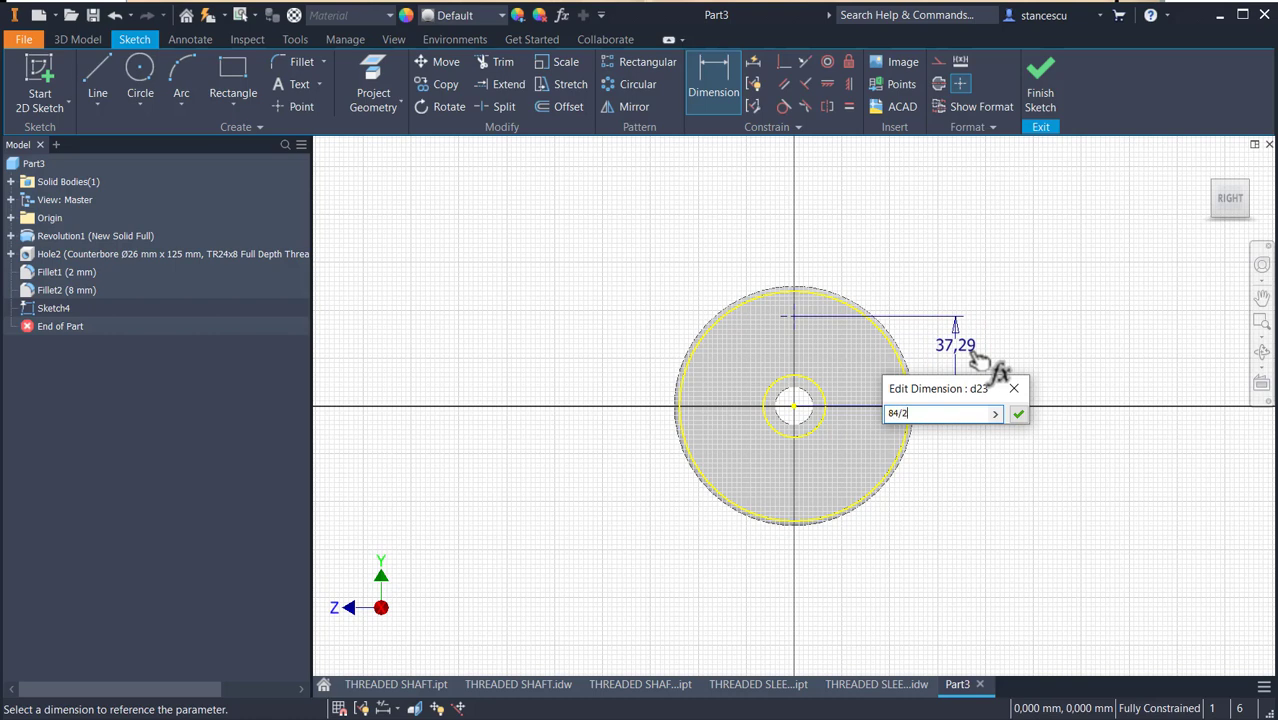
key(Return)
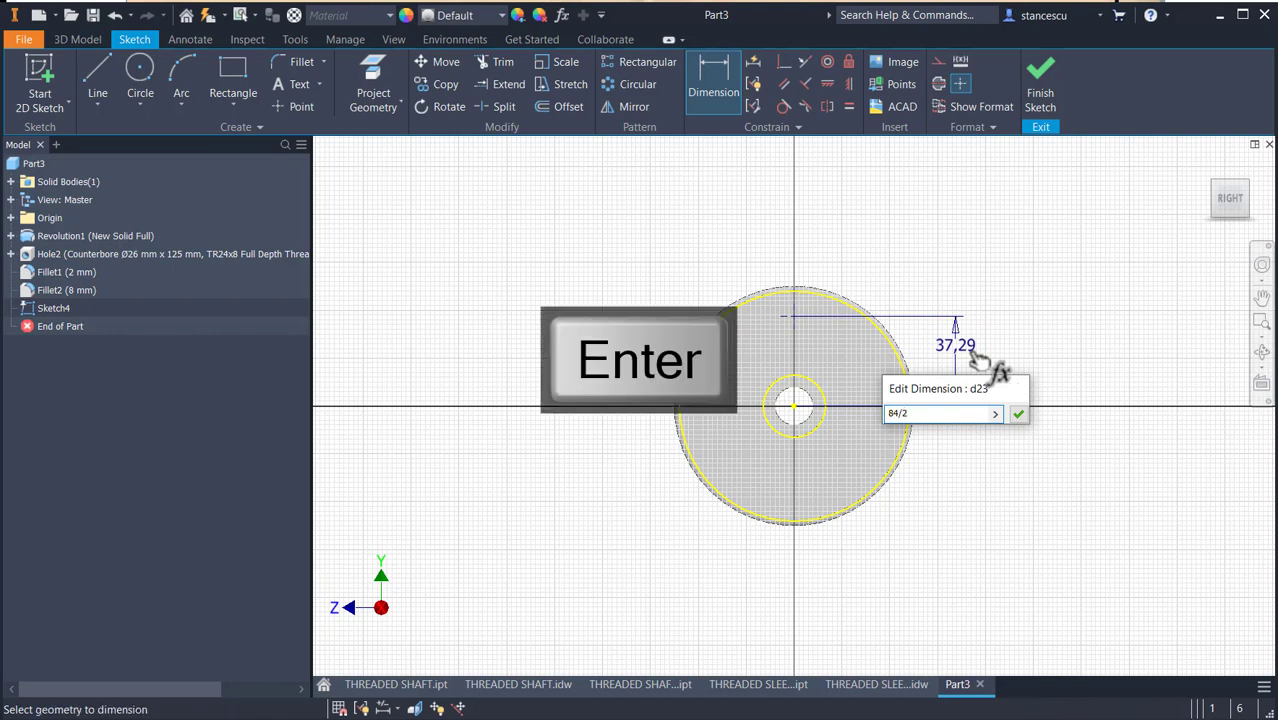
click(1042, 84)
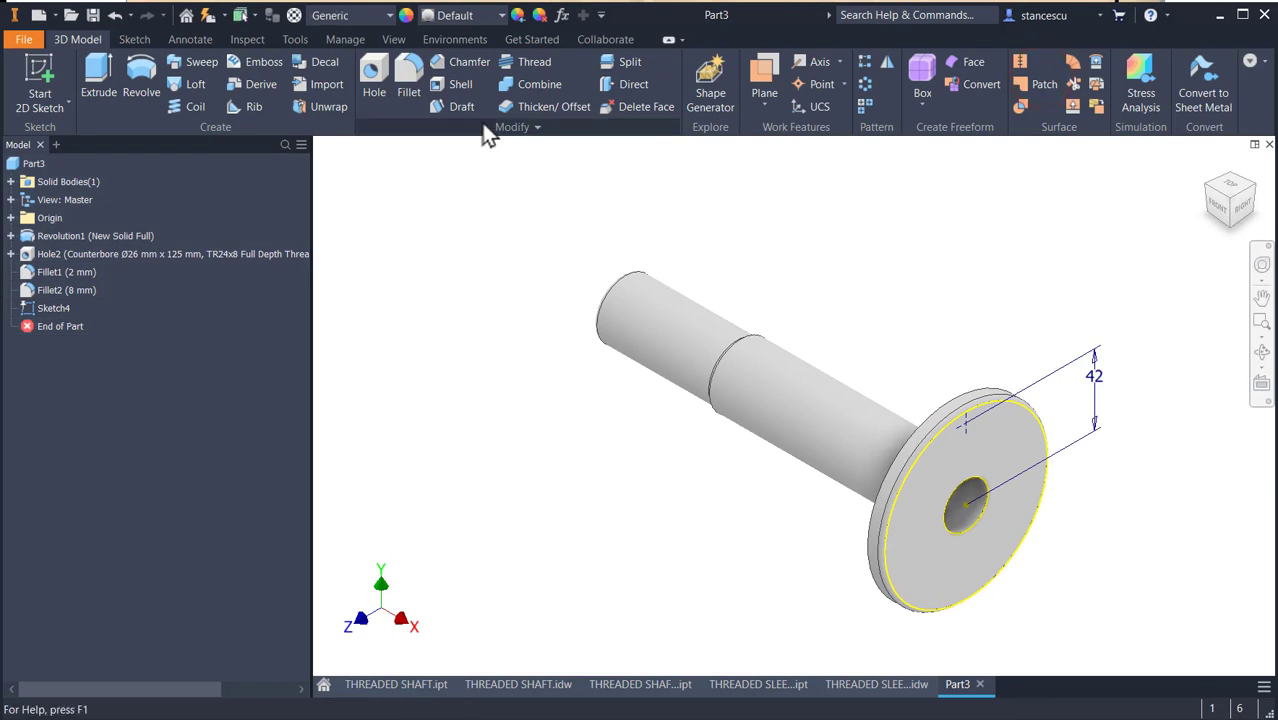
Add a simple through-all hole without a seat at the sketched point, with a diameter of 8.5 mm.
click(374, 72)
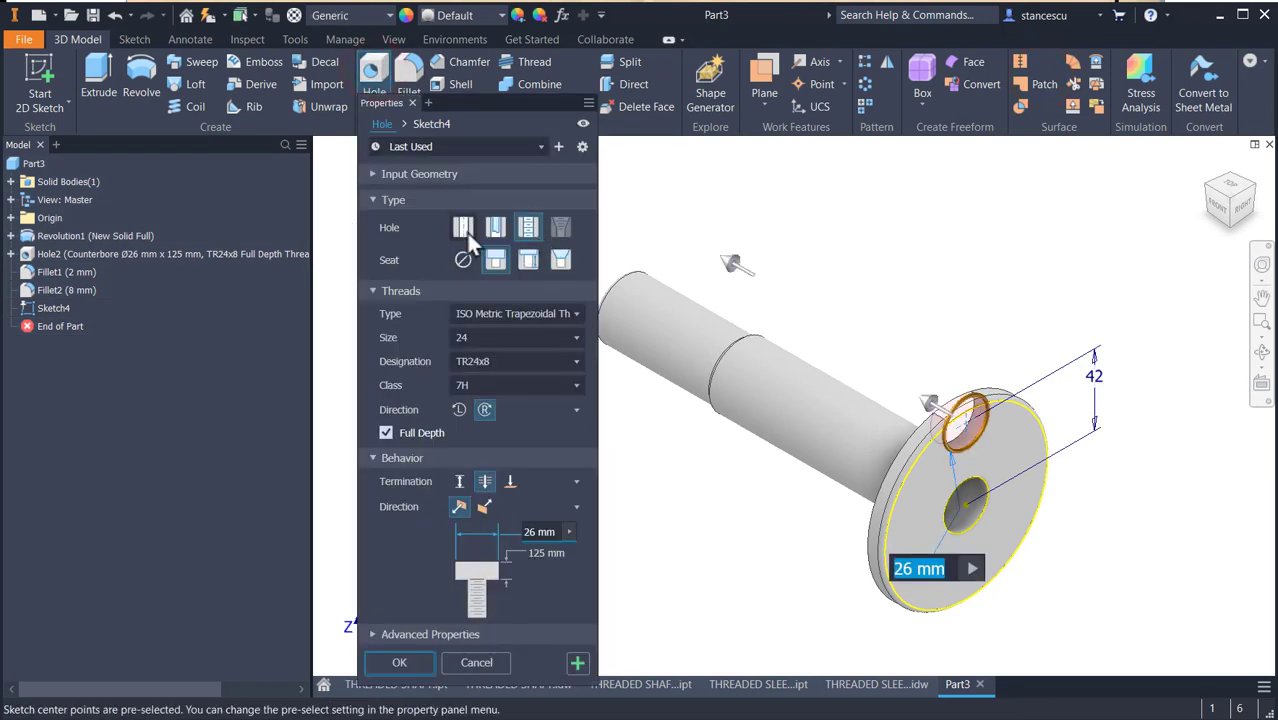
click(466, 230)
click(463, 259)
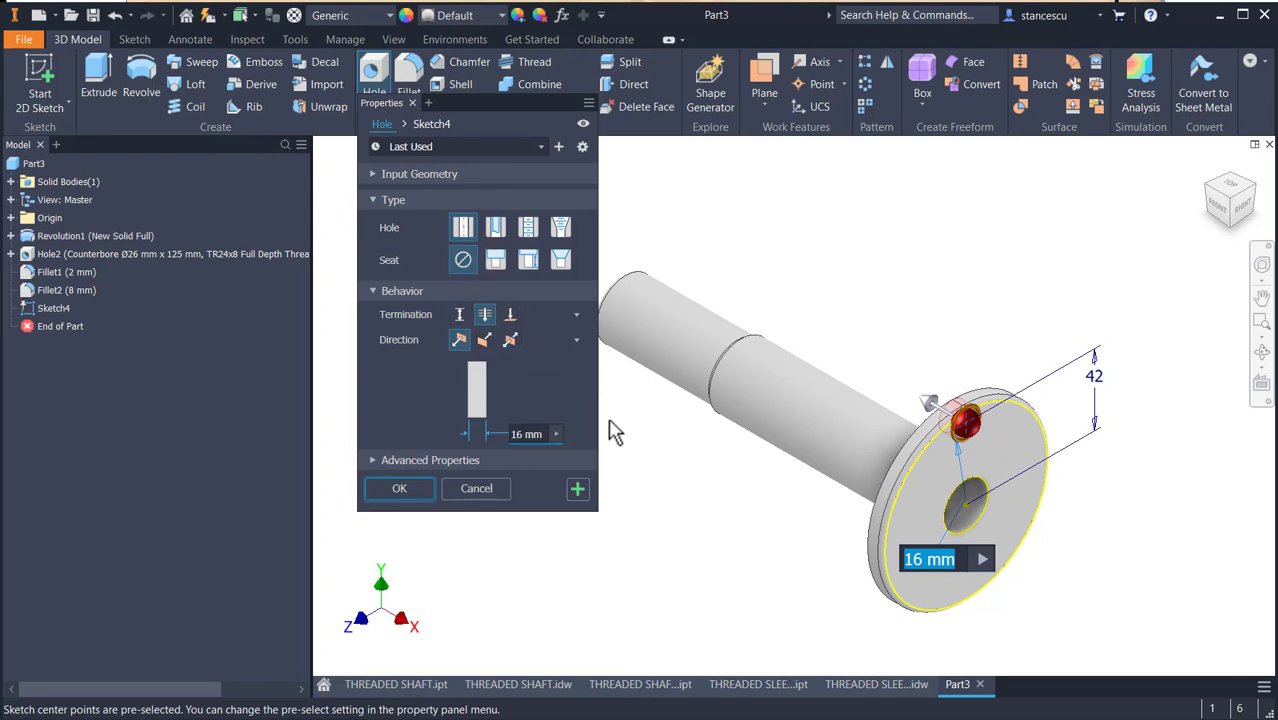
text(8.5)
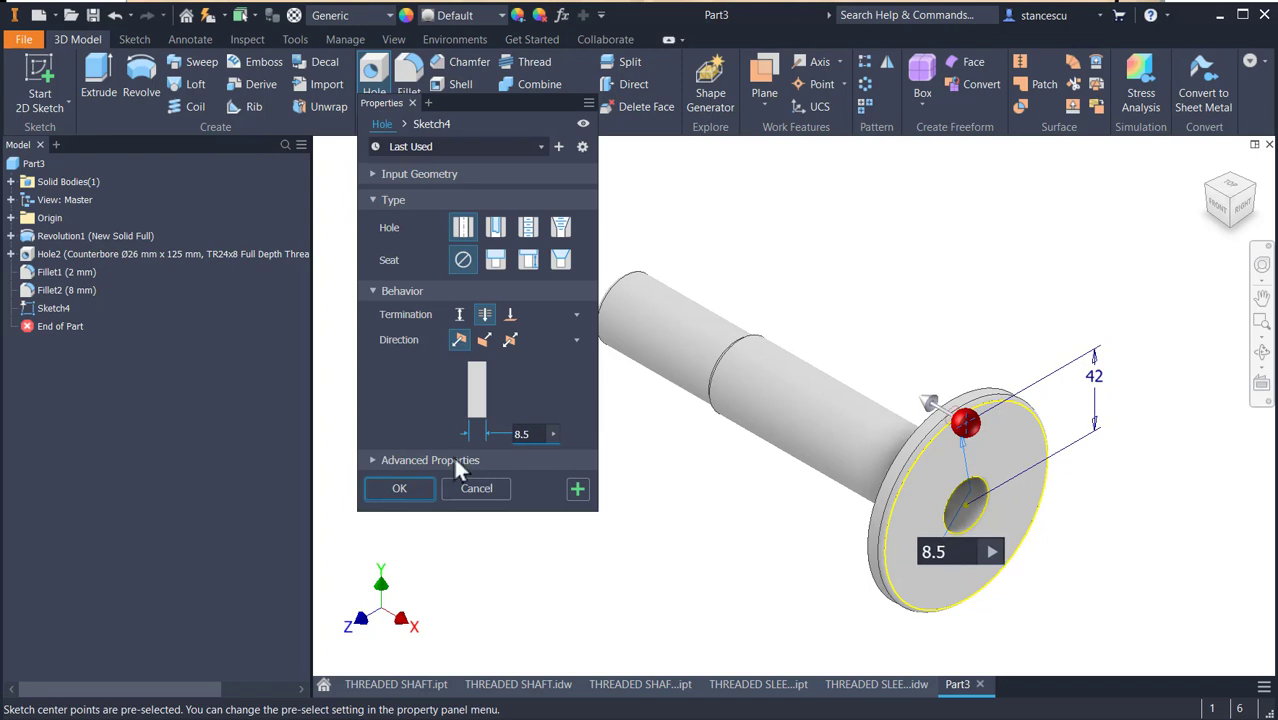
click(414, 489)
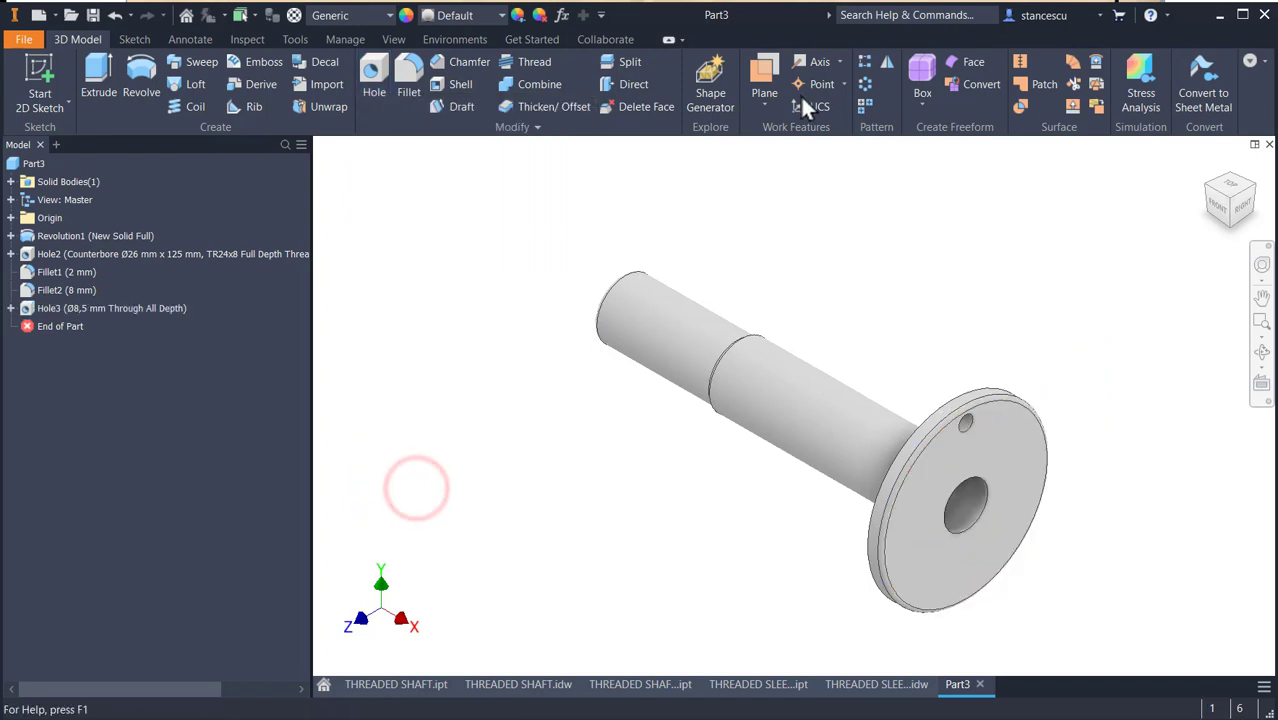
Circular-pattern the 8.5 mm flange hole about the sleeve's axis with 3 occurrences over 360 degrees.
click(862, 82)
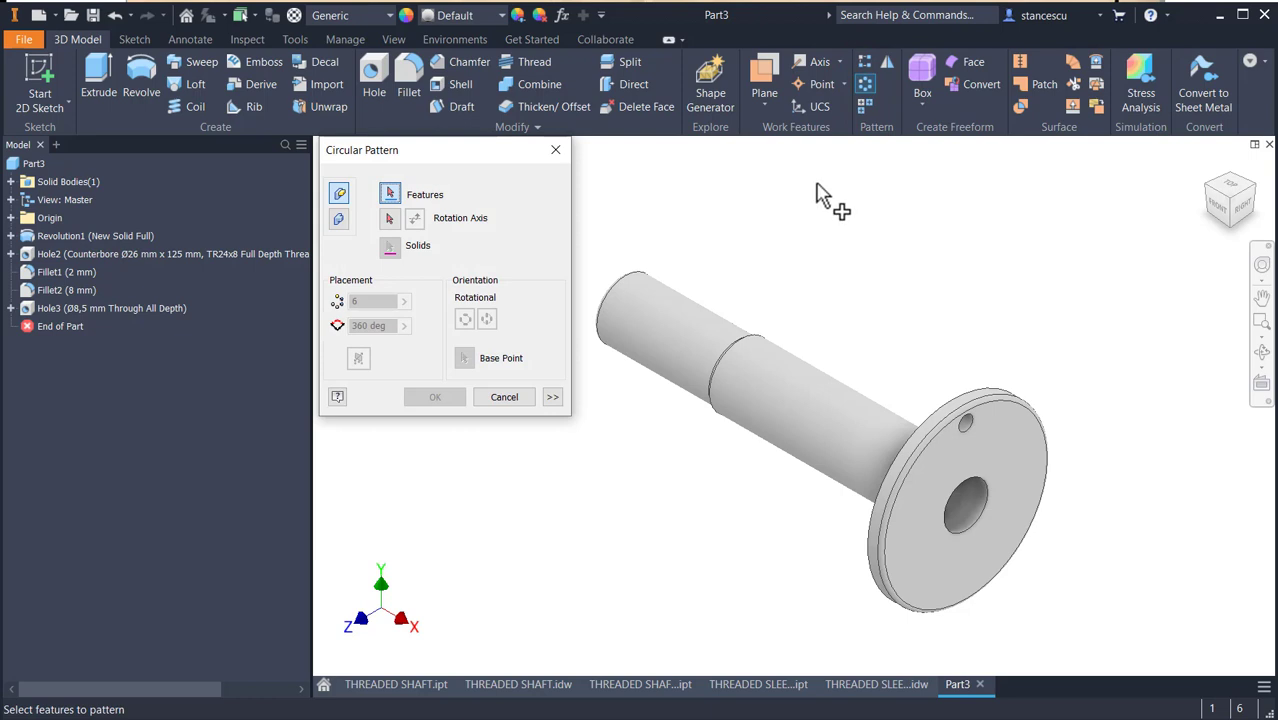
click(966, 419)
click(975, 428)
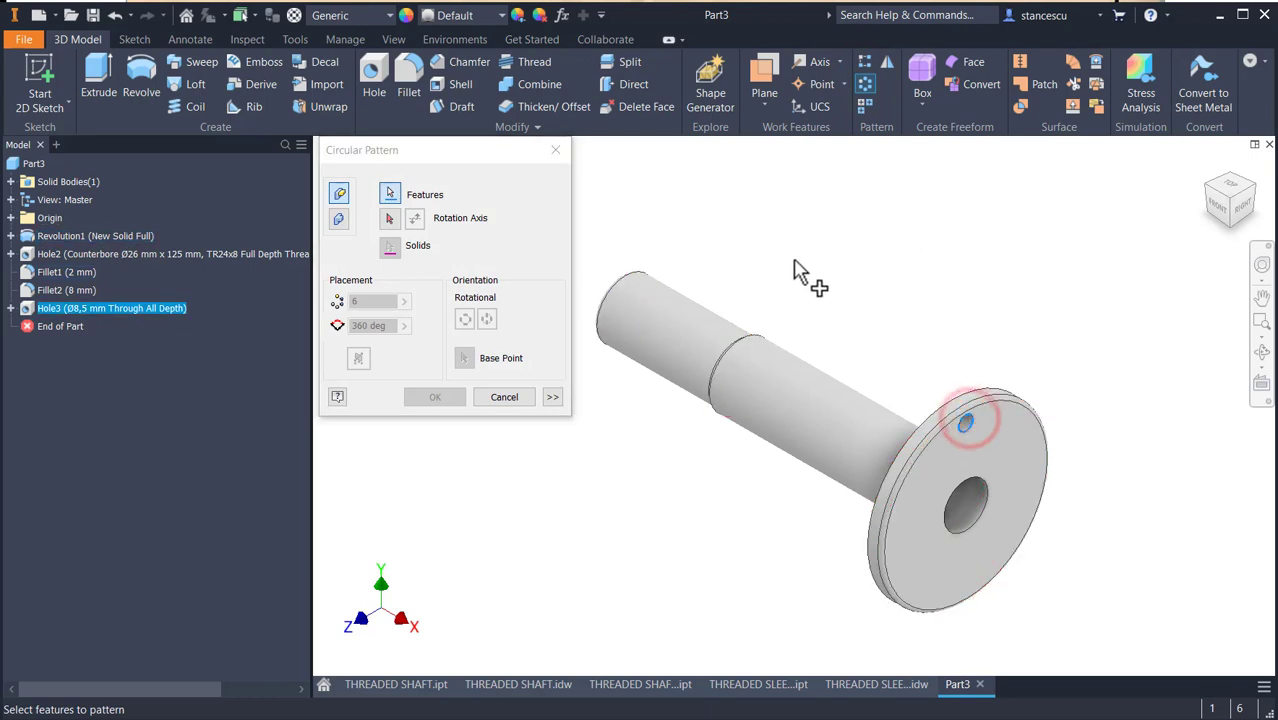
click(392, 220)
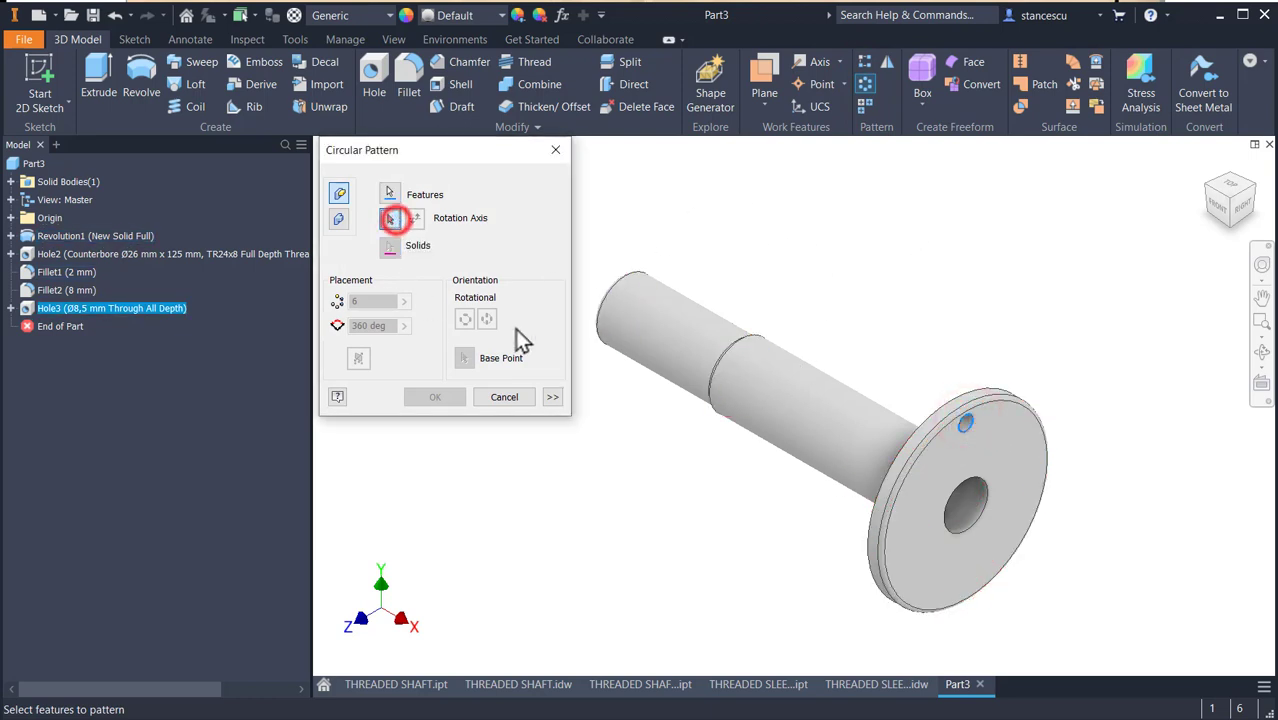
click(808, 417)
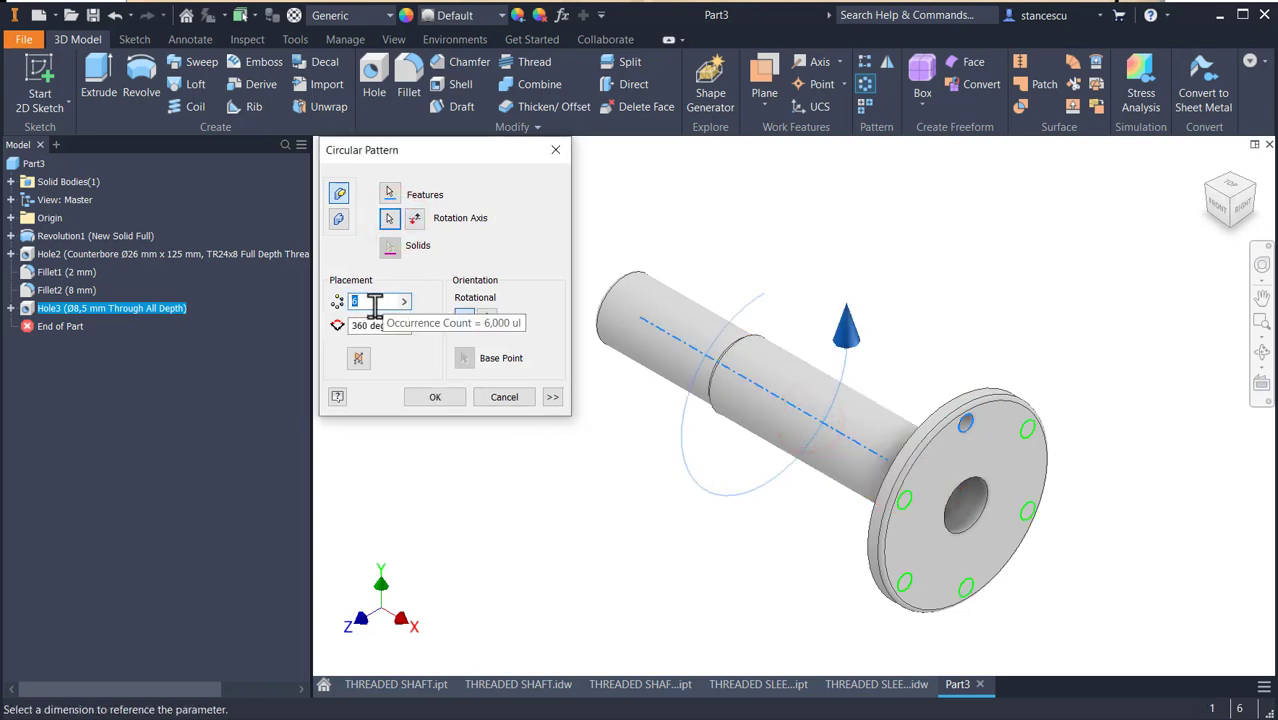
click(431, 399)
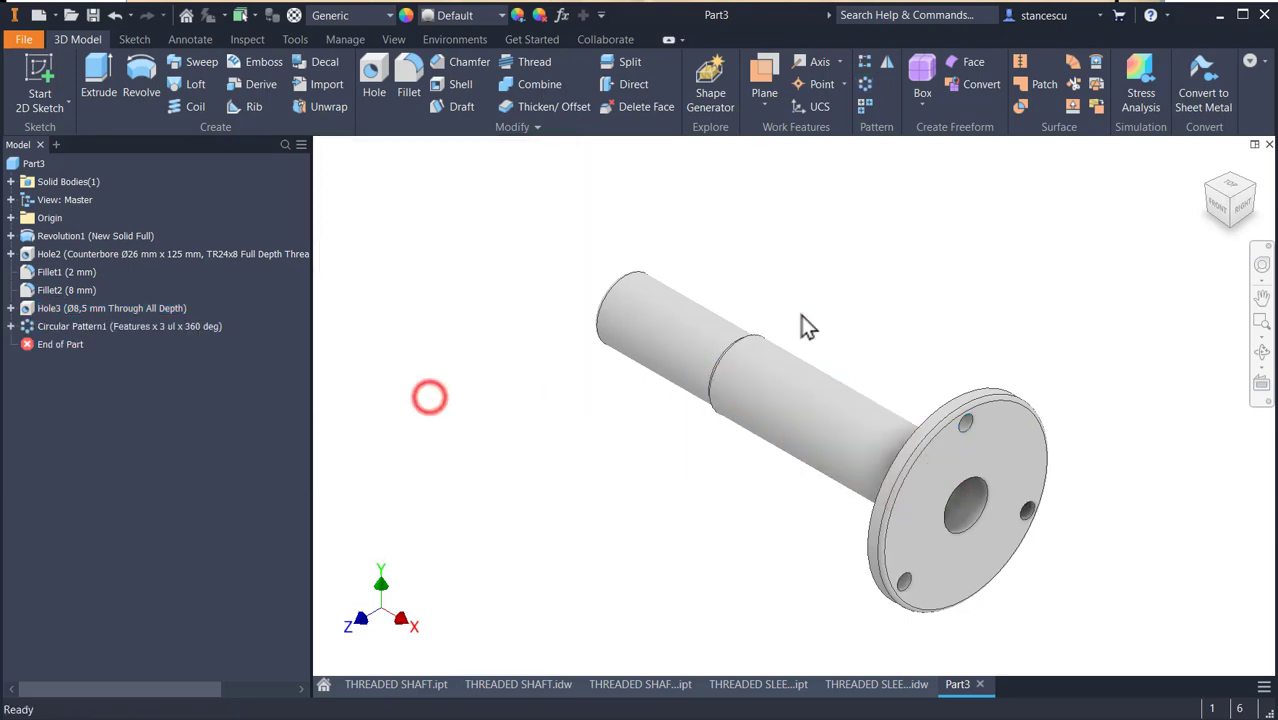
Assign the Steel, Carbon material to the threaded sleeve part.
click(351, 16)
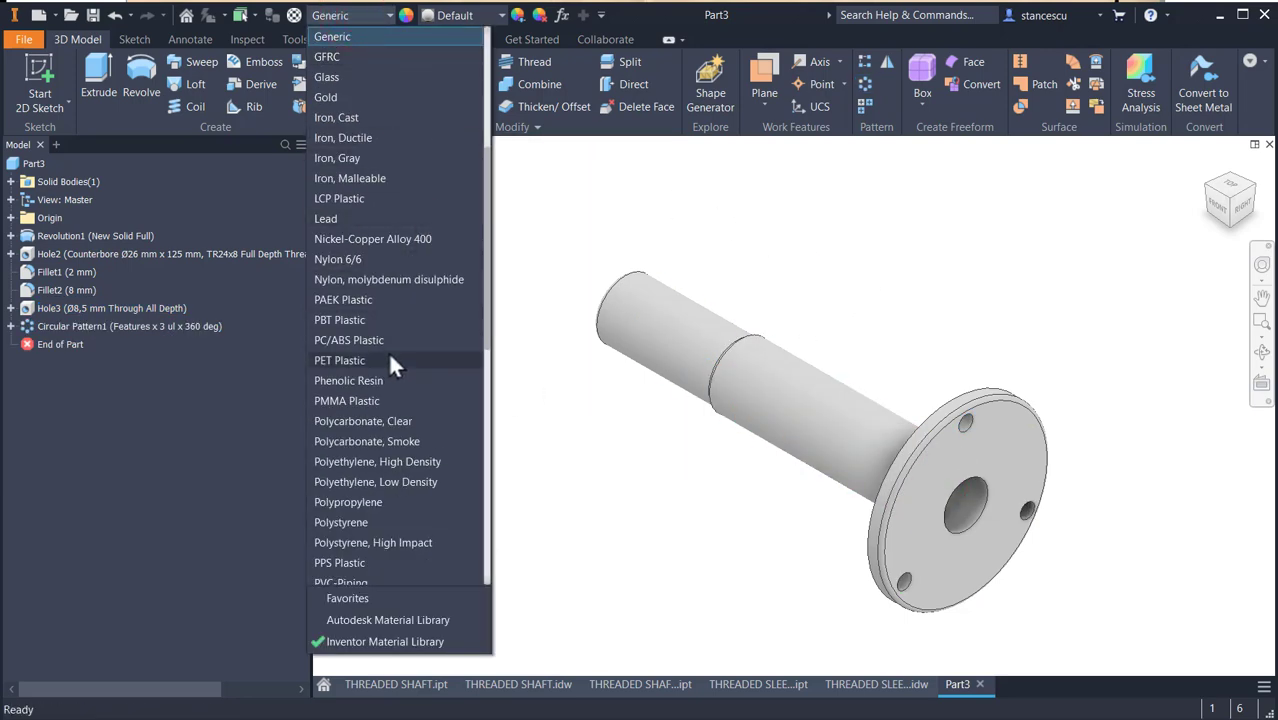
scroll(390, 355, down, 7)
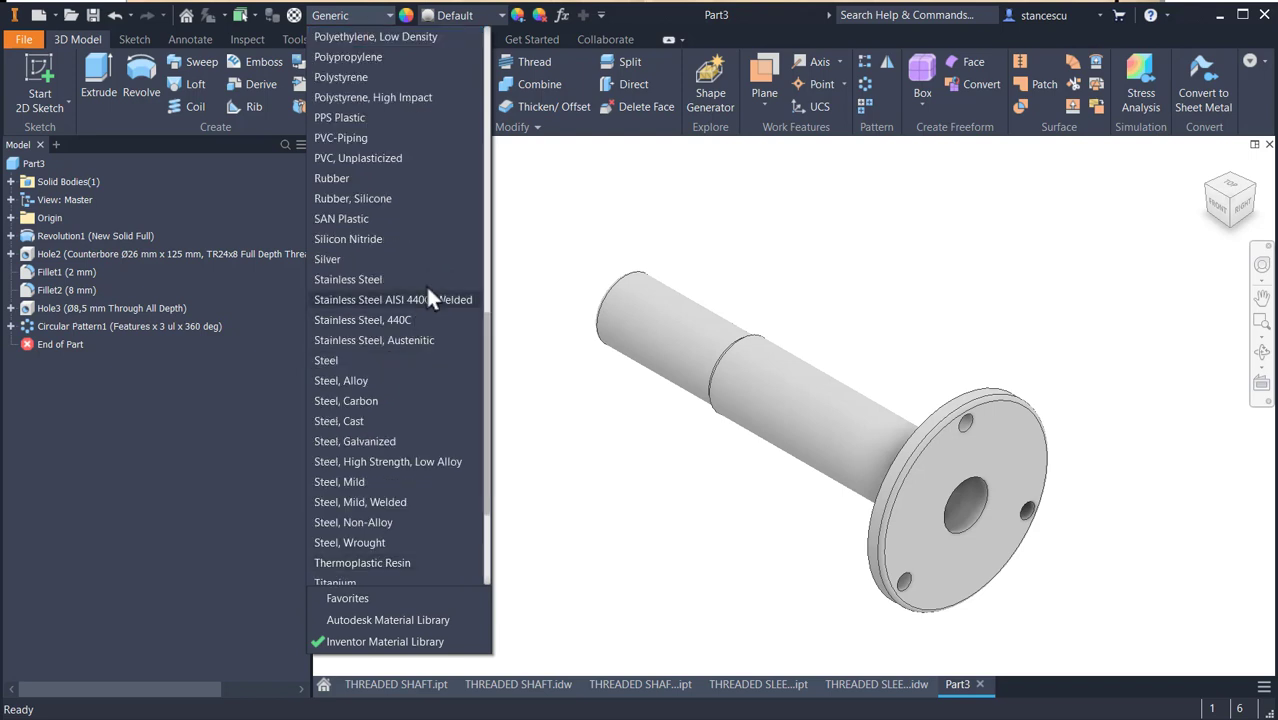
click(353, 401)
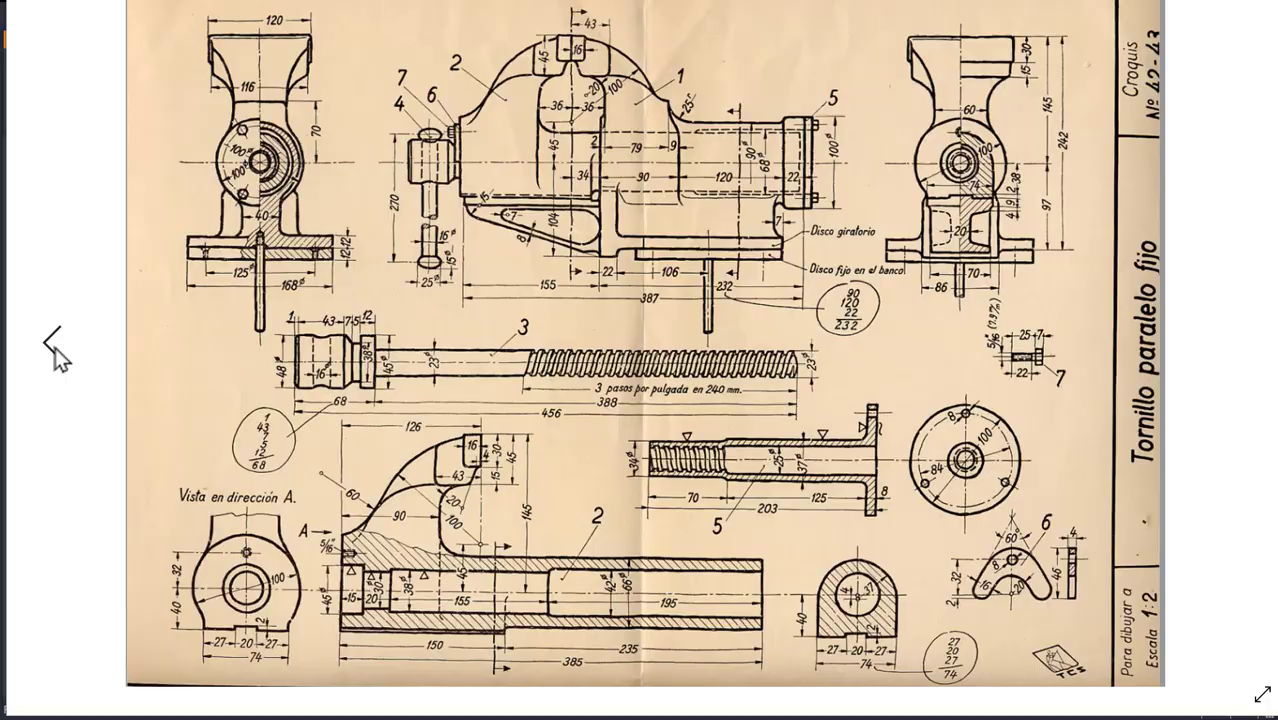
Review the vise drawings overview, then examine the models and drawings of the bench worktop, disc, large washer and rod.
click(53, 347)
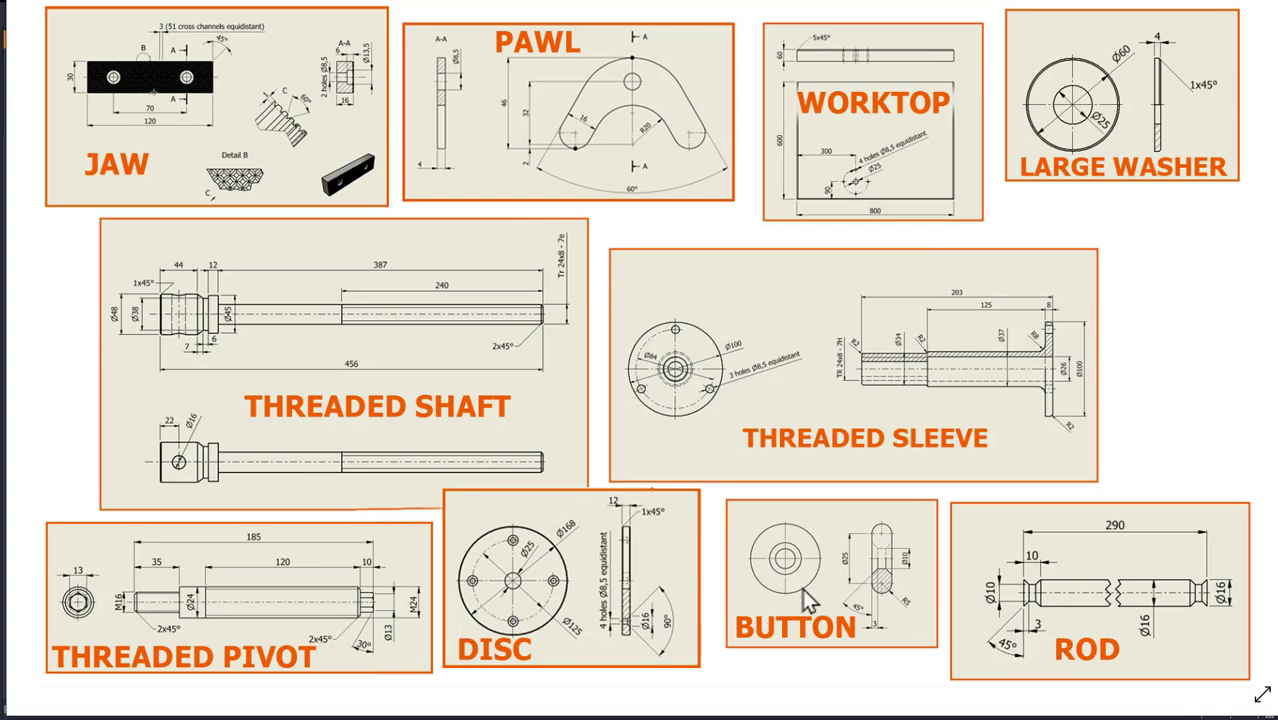
click(739, 716)
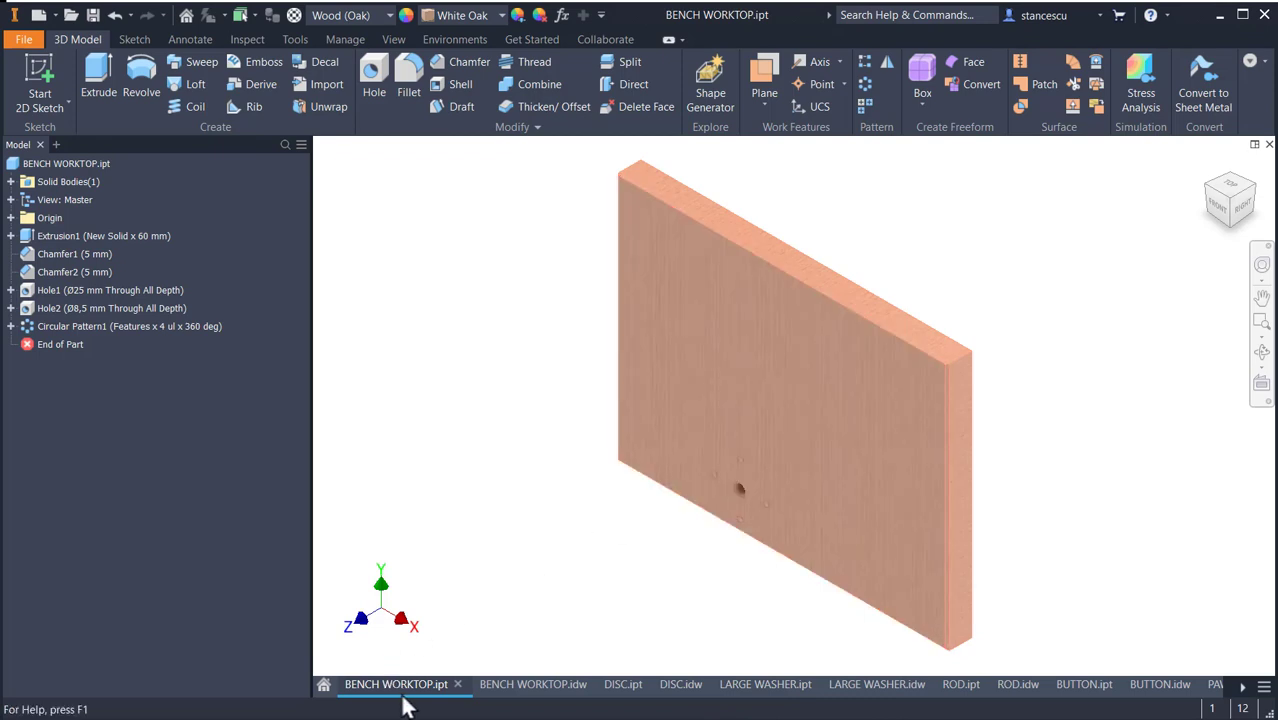
click(531, 688)
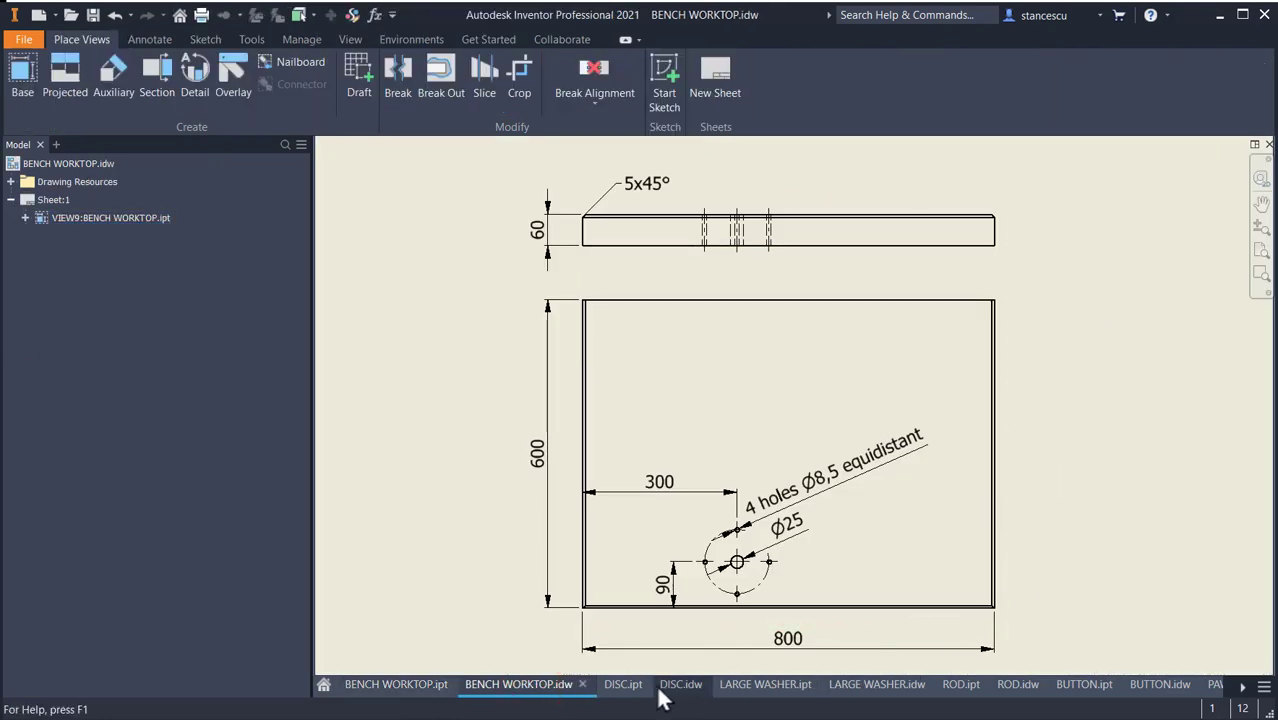
click(623, 688)
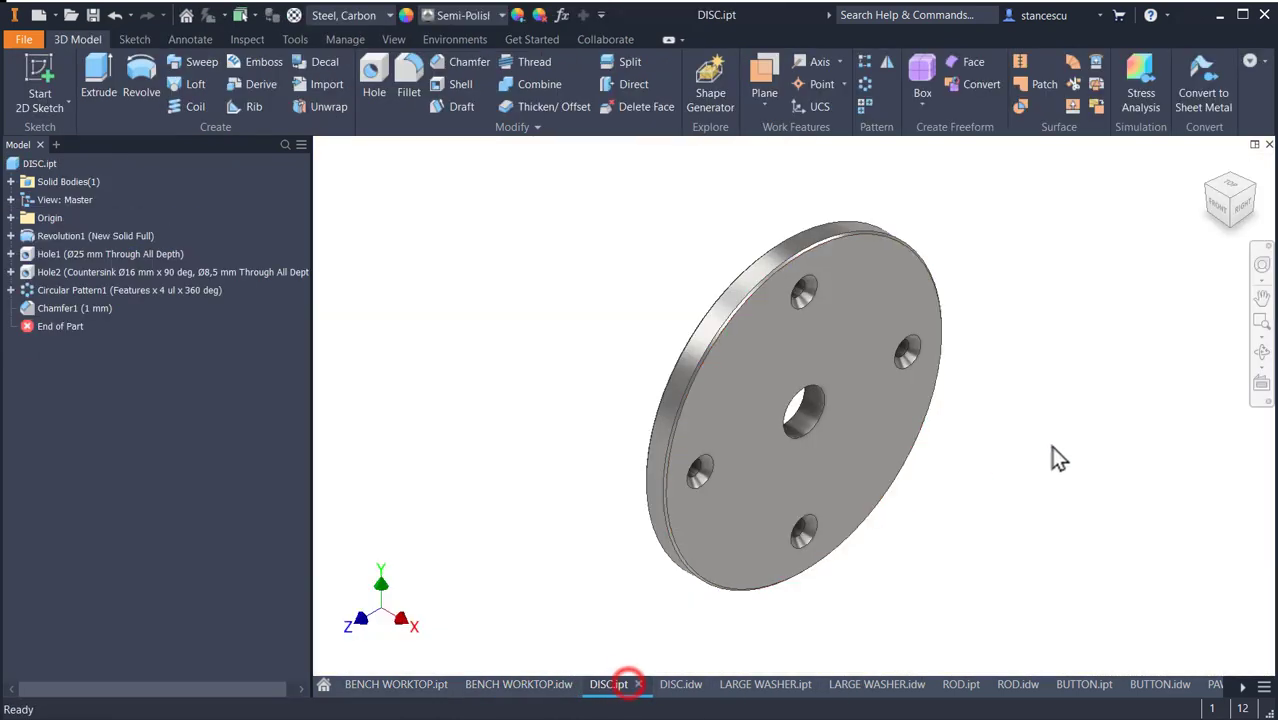
click(681, 688)
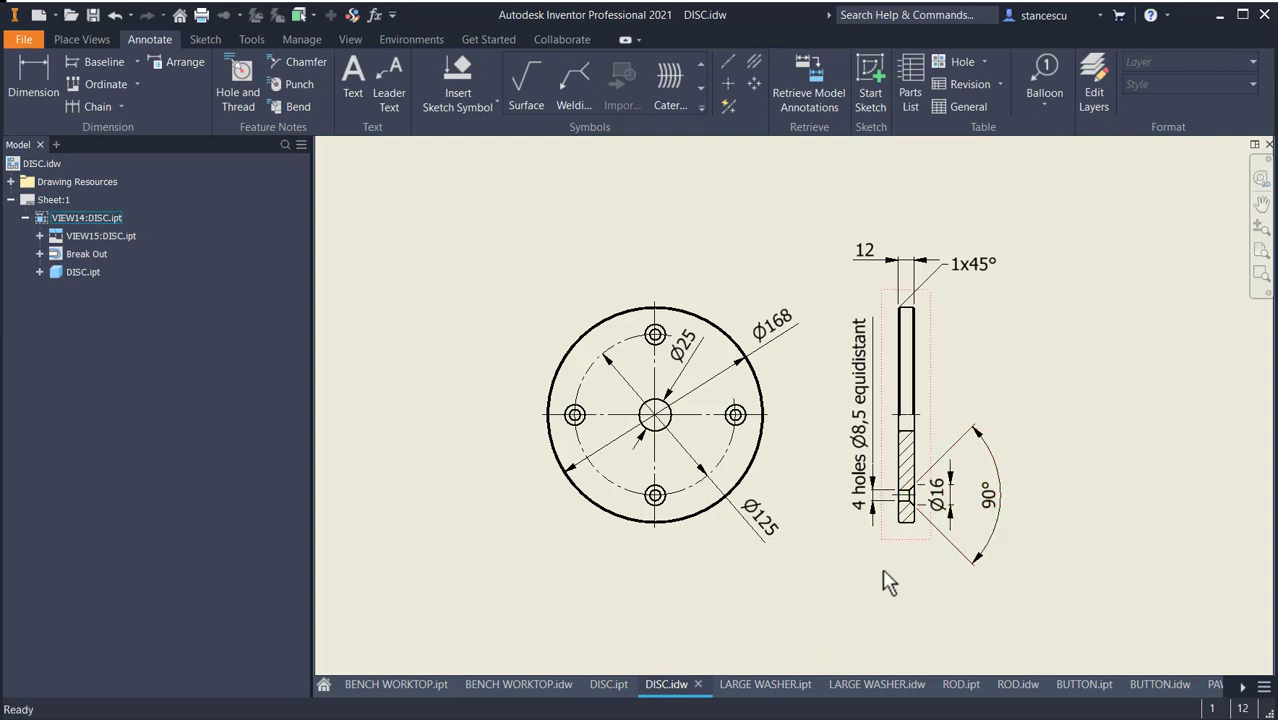
click(762, 686)
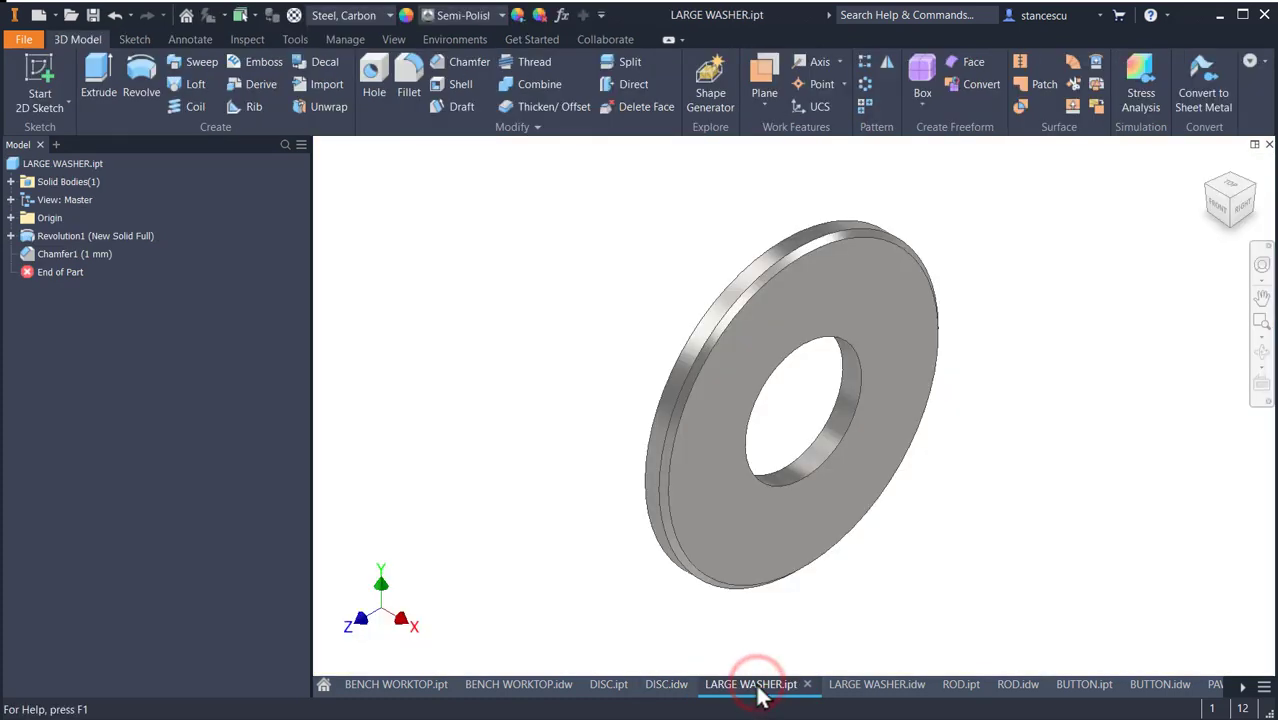
click(877, 690)
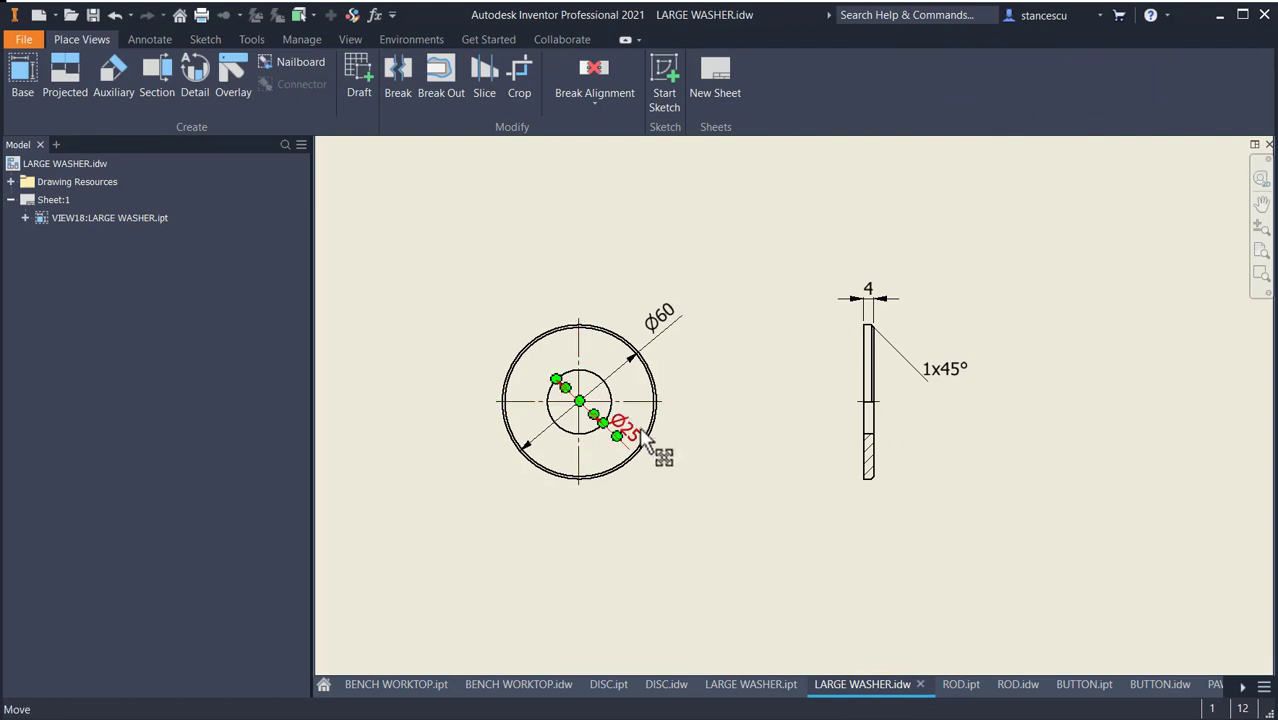
click(957, 686)
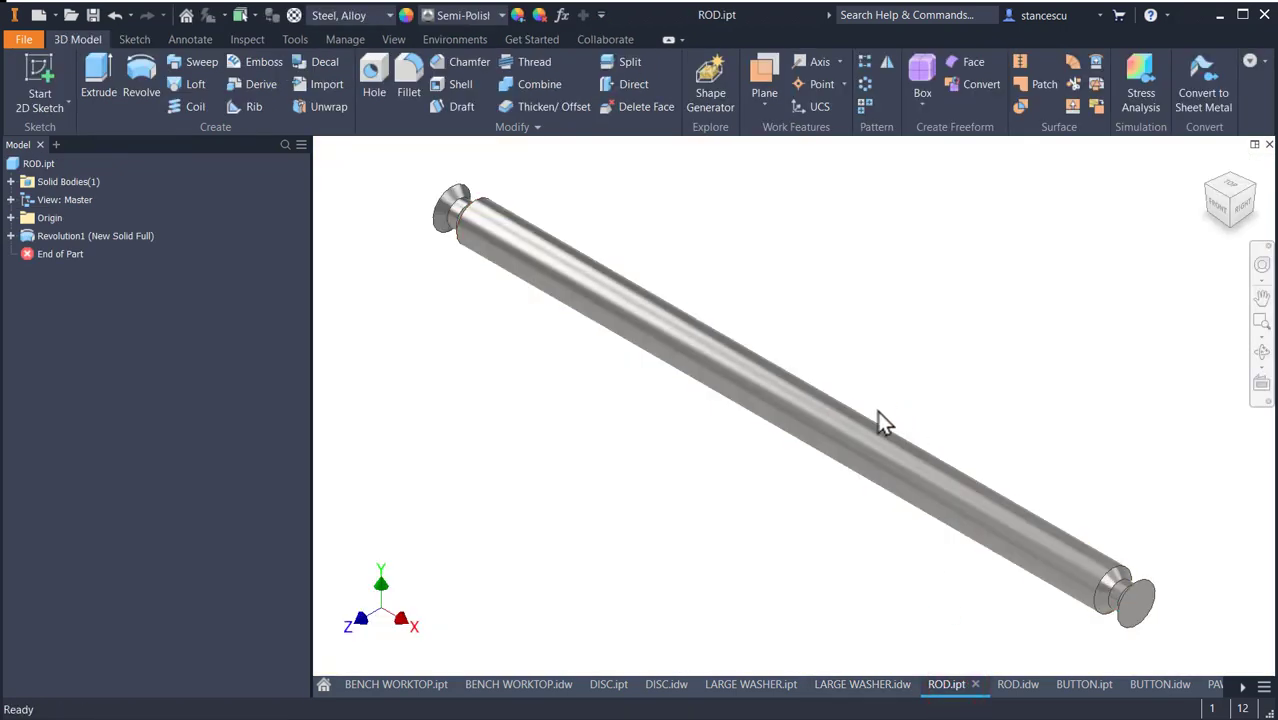
click(1016, 689)
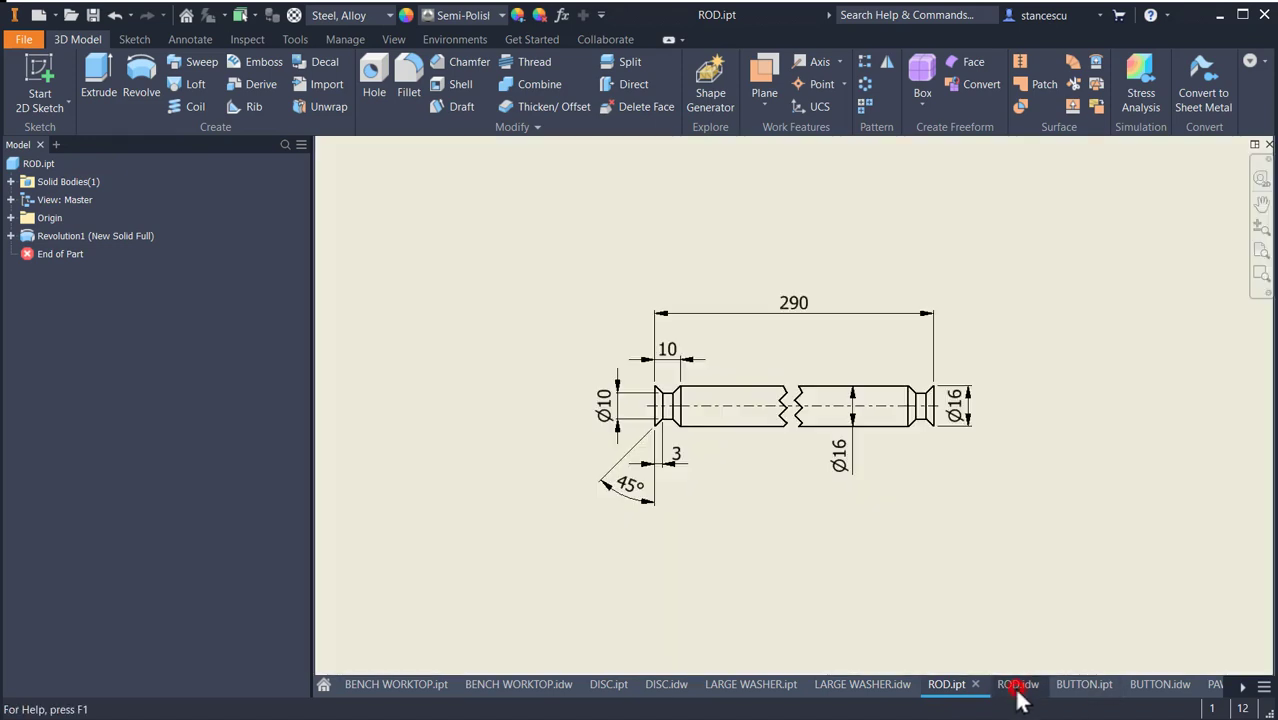
click(829, 441)
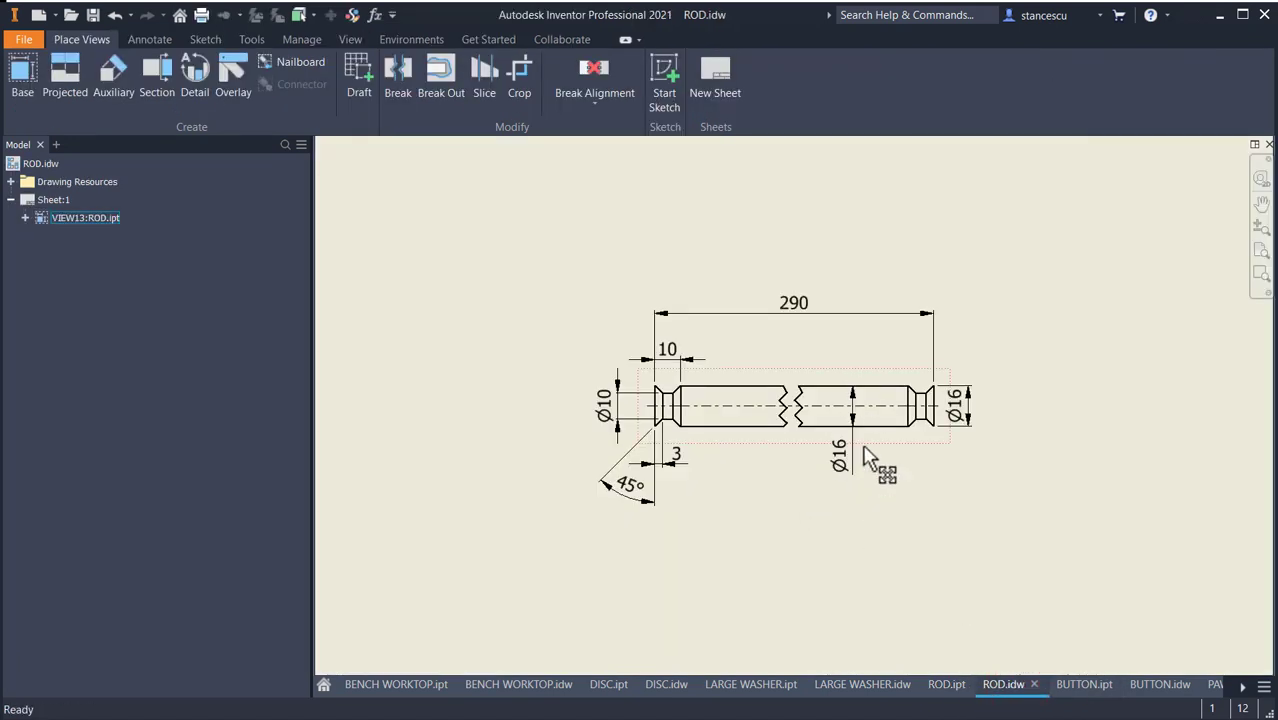
Examine the button and pawl, viewing each part's model and its dimensioned drawing.
click(1085, 686)
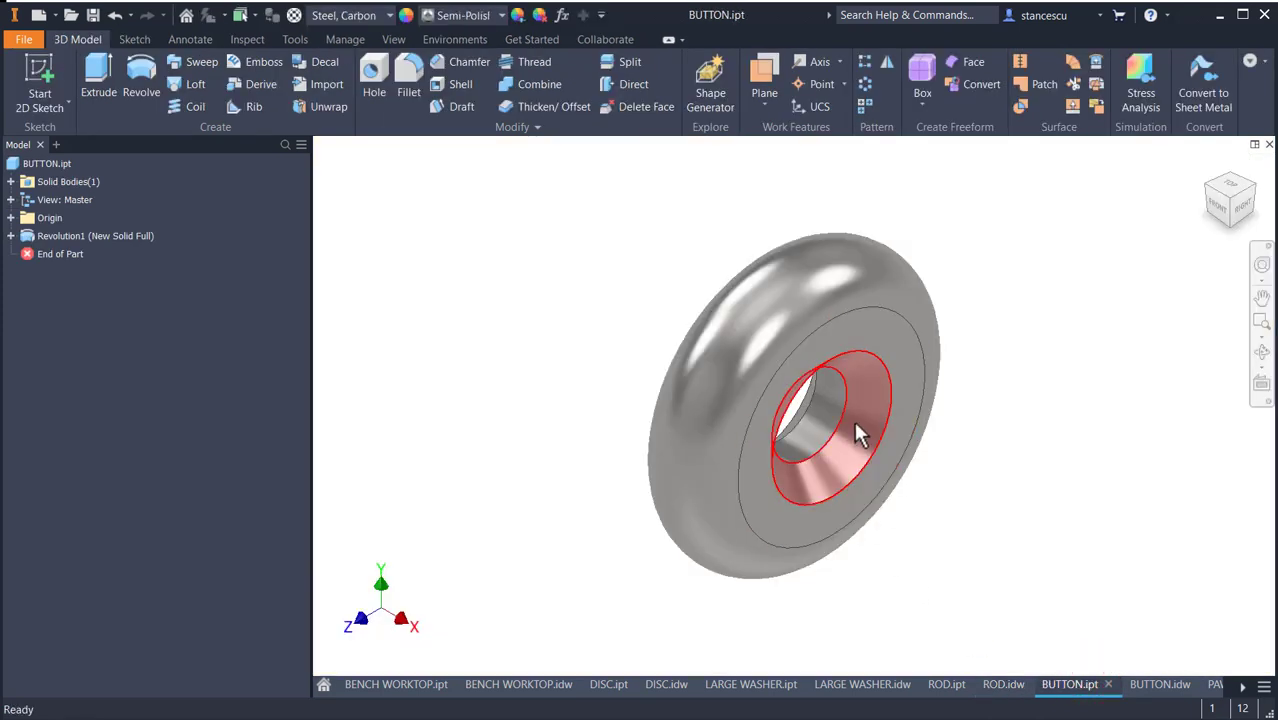
shift+middle_drag(822, 462, 670, 410)
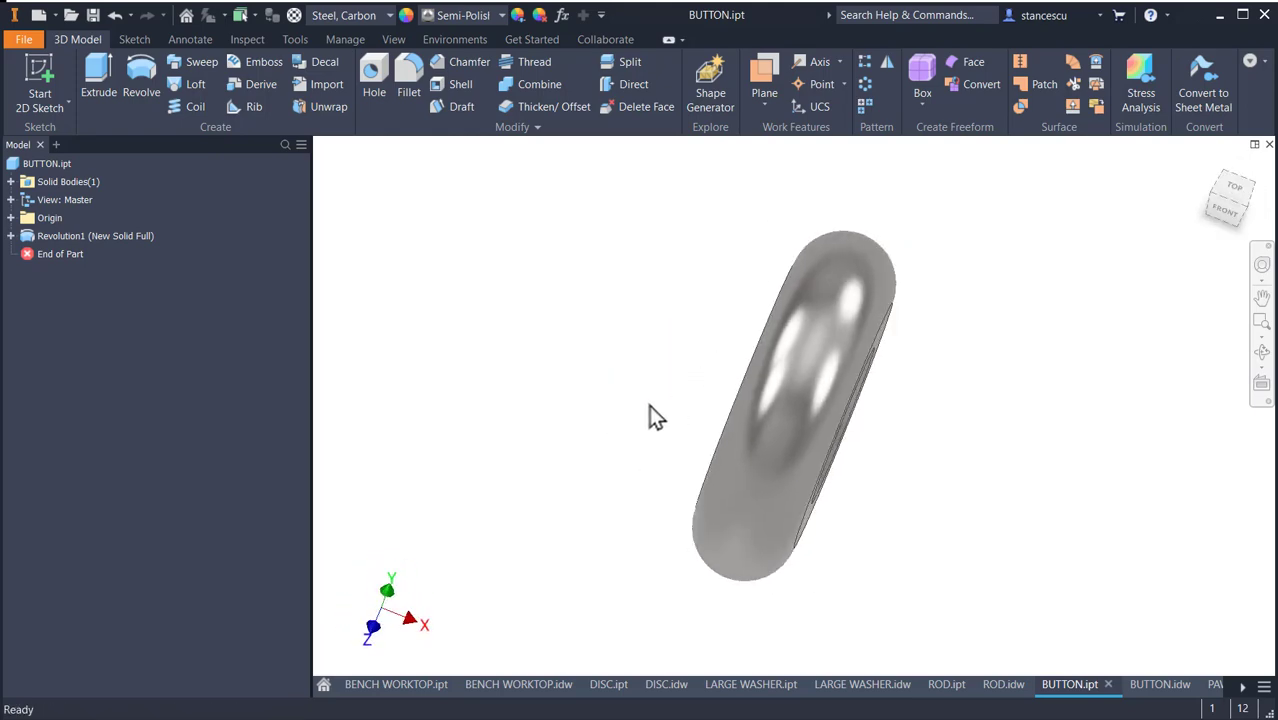
key(F6)
click(1160, 684)
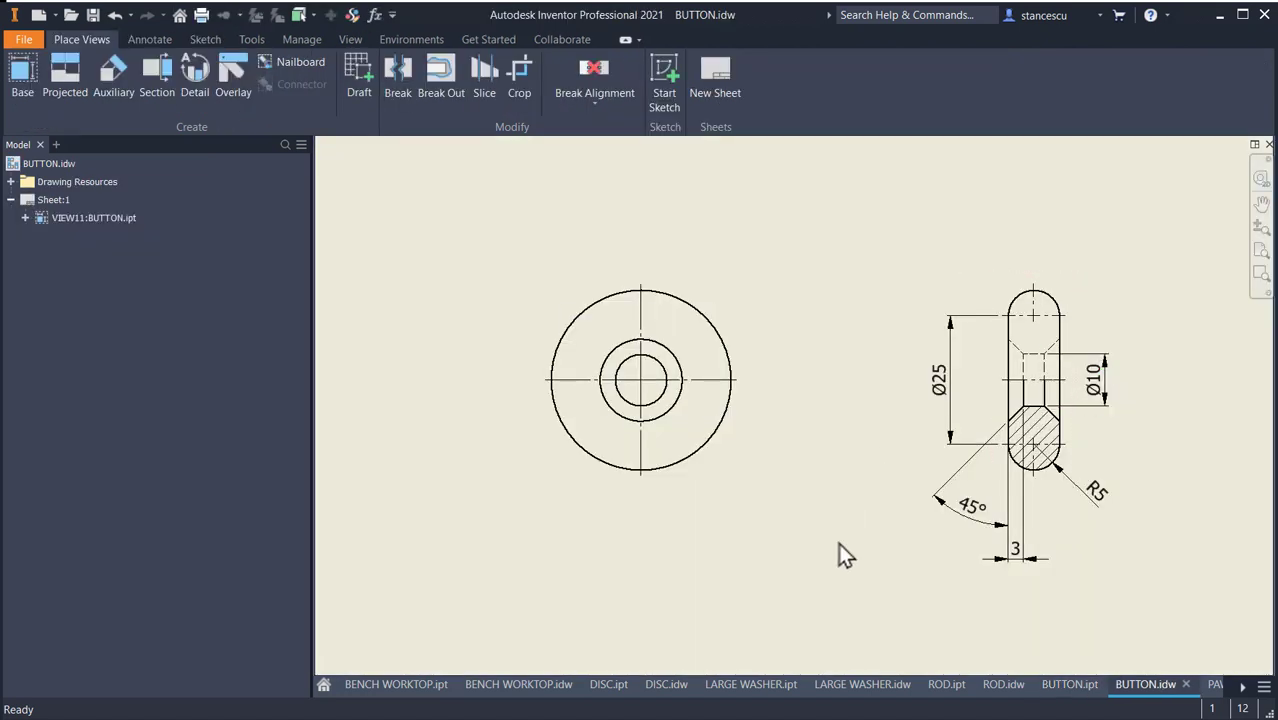
click(1242, 689)
click(1242, 689)
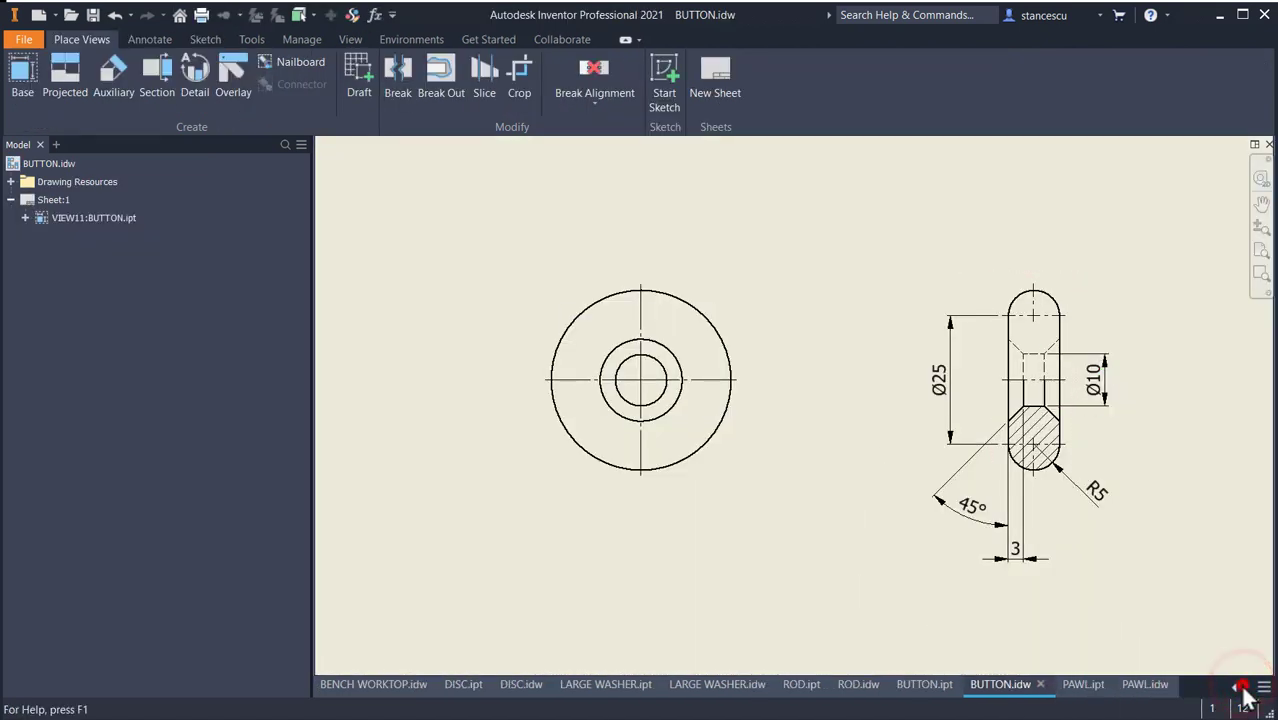
click(1078, 685)
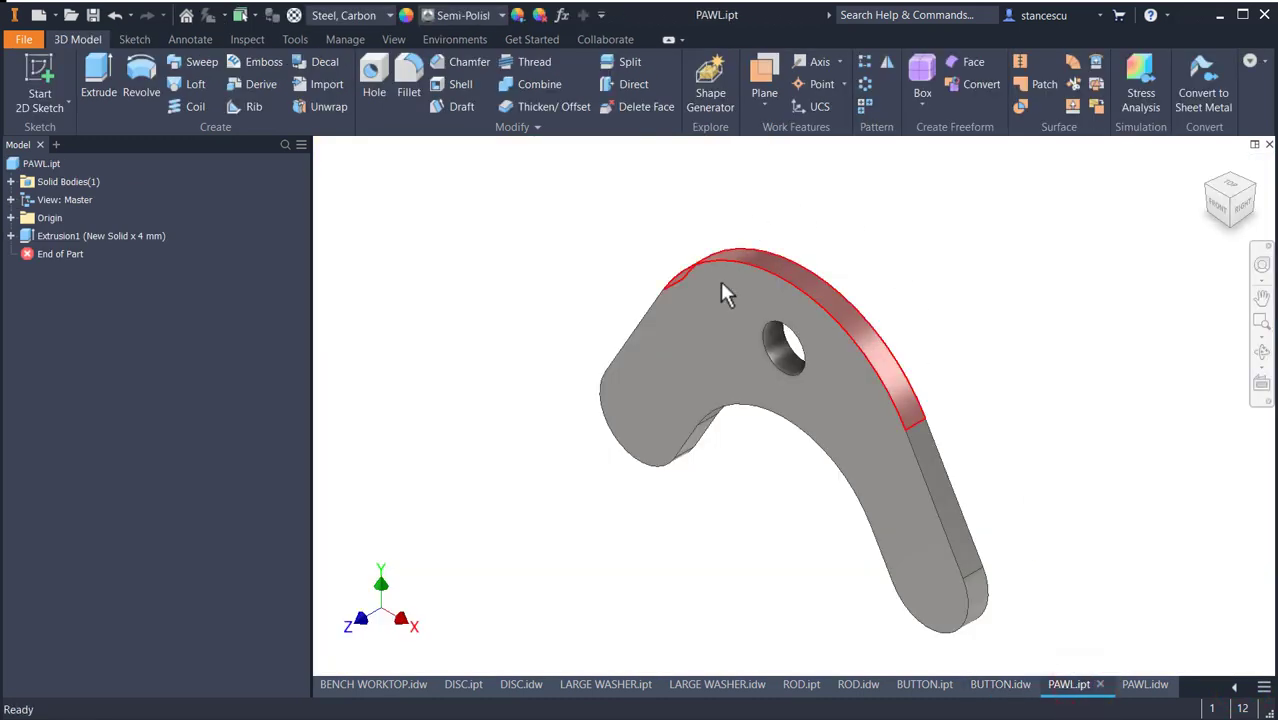
click(1143, 685)
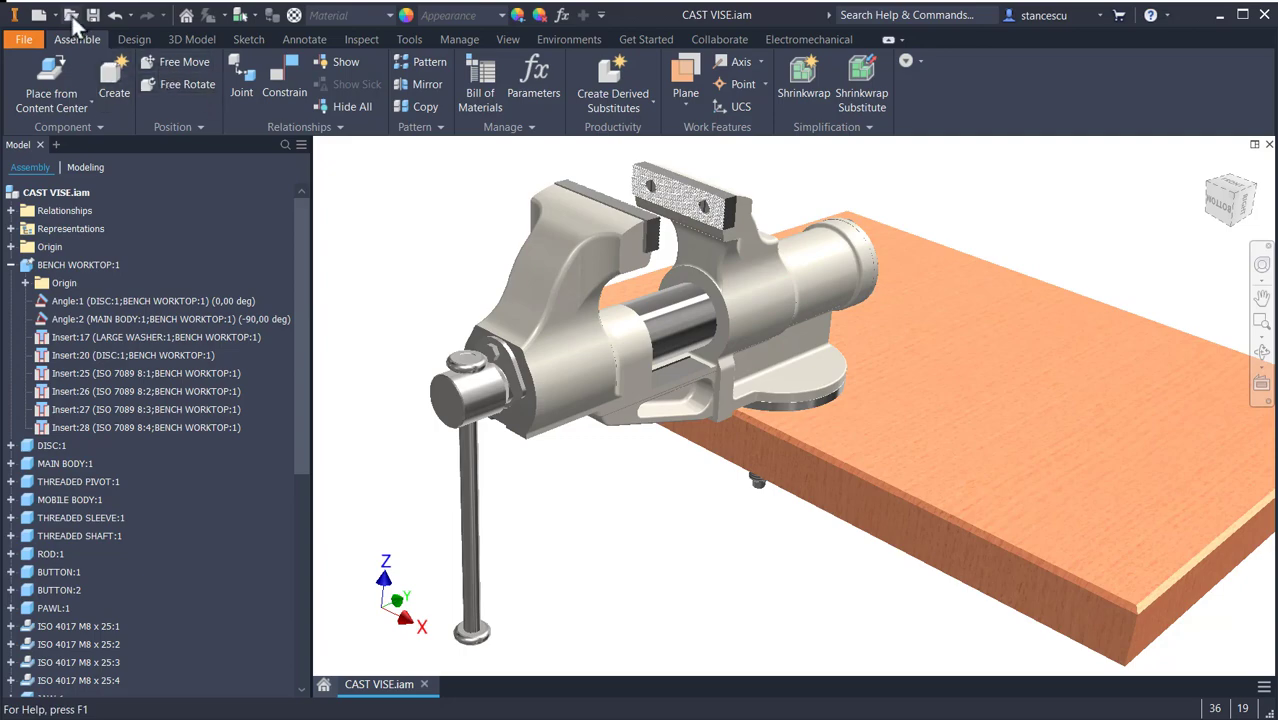
Create a new metric assembly from the Standard (mm).iam template.
click(40, 15)
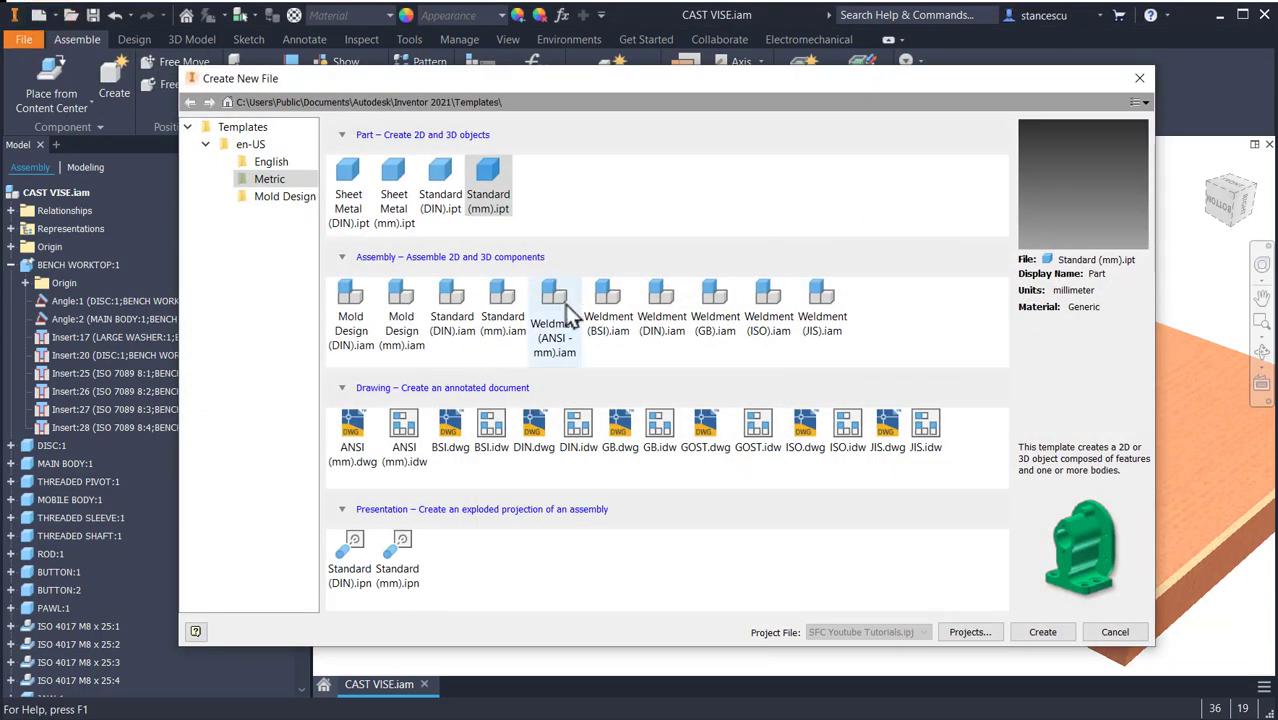
double_click(503, 312)
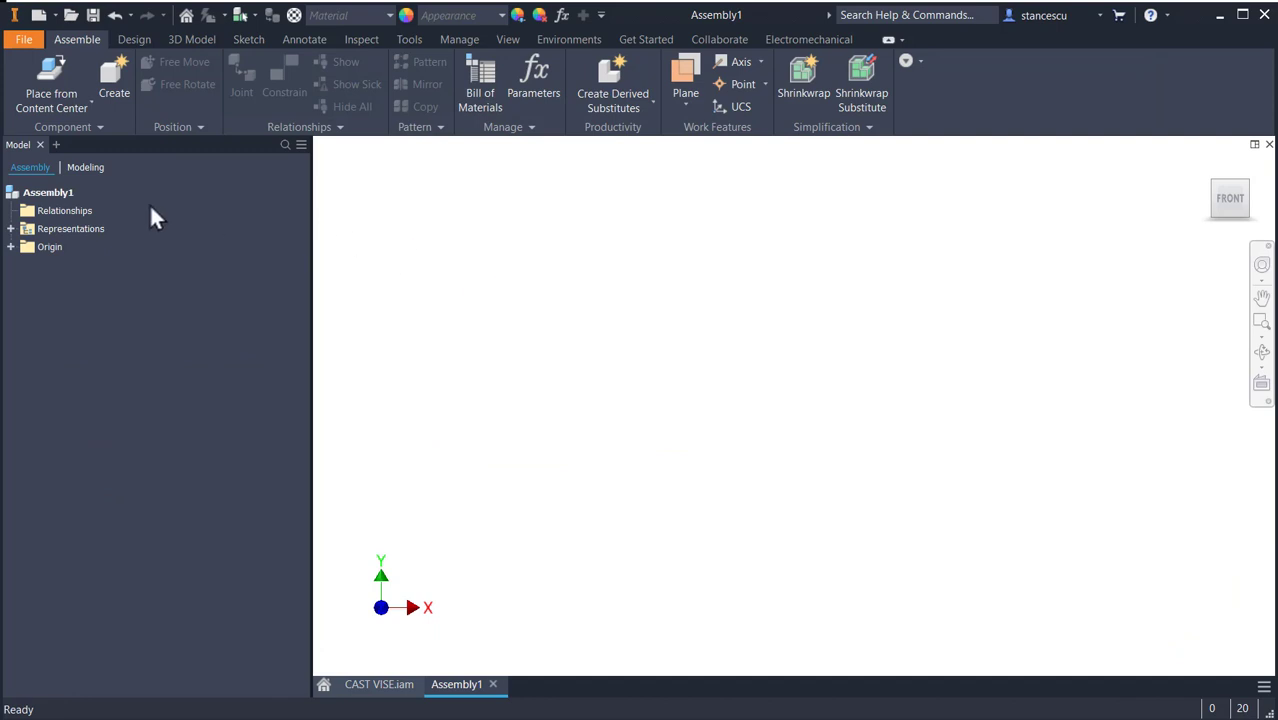
click(90, 105)
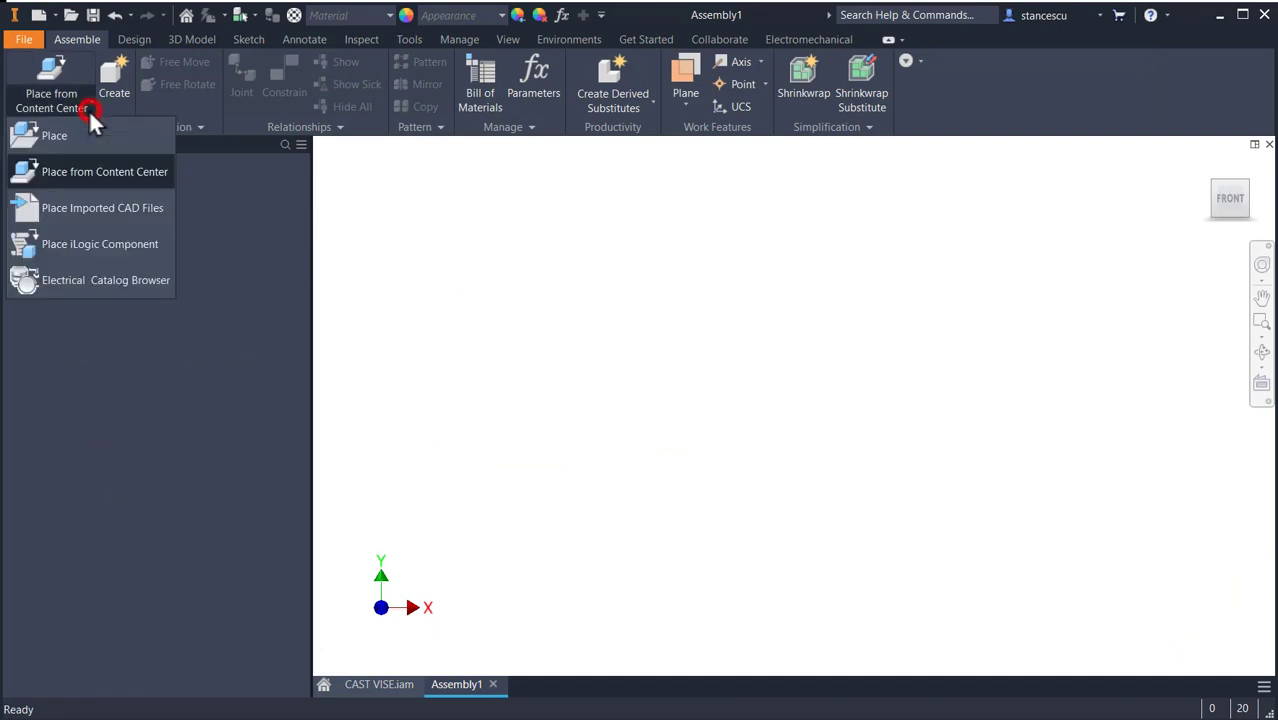
click(457, 223)
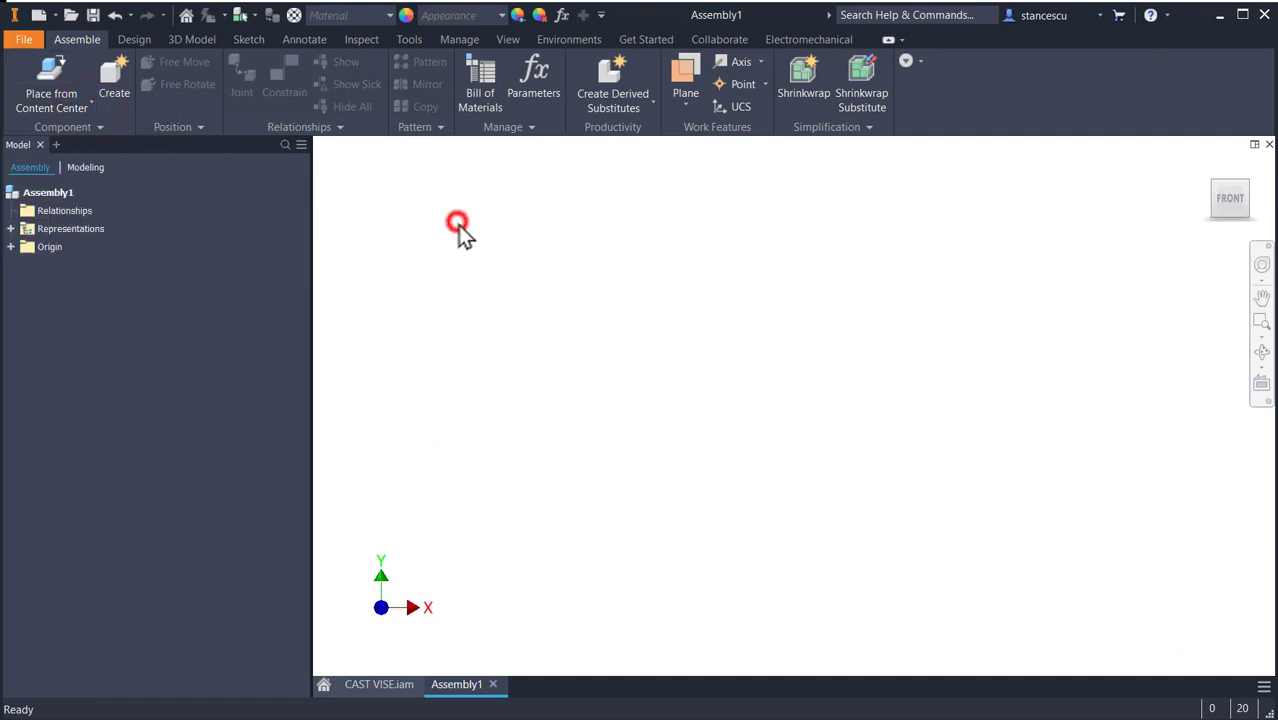
Place one BENCH WORKTOP.ipt component in the assembly, grounded at the origin.
click(89, 104)
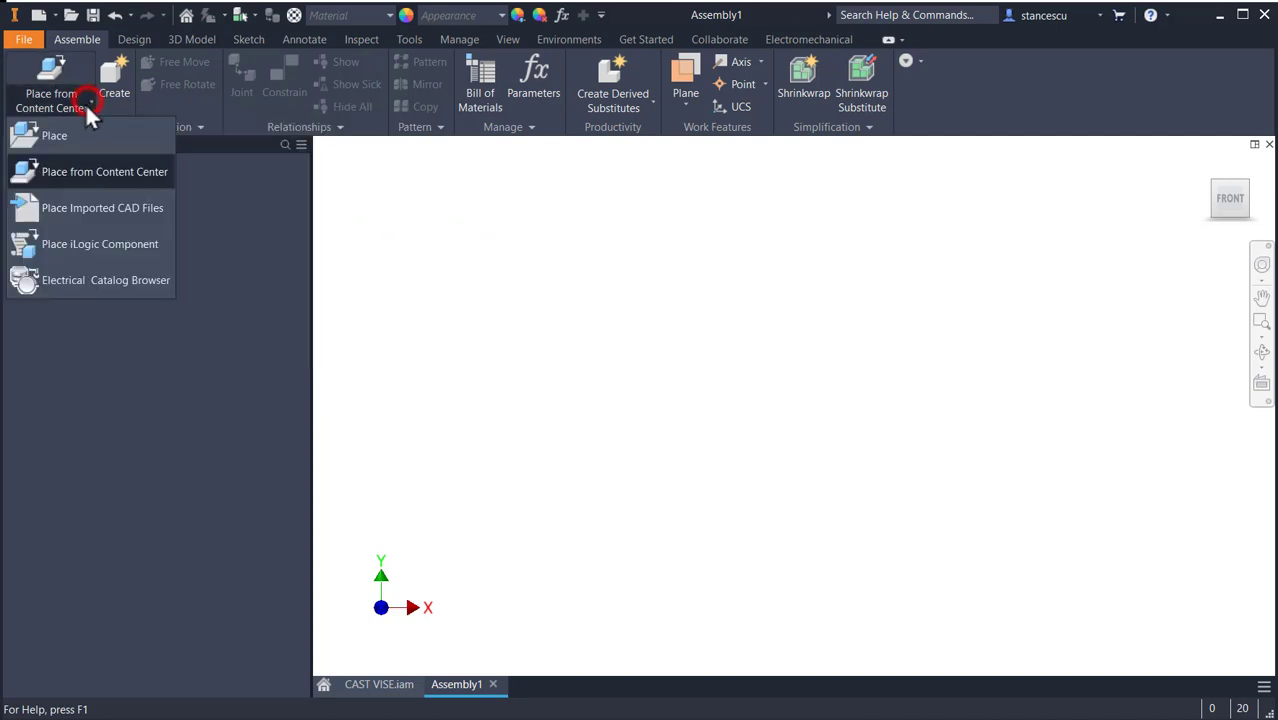
click(48, 137)
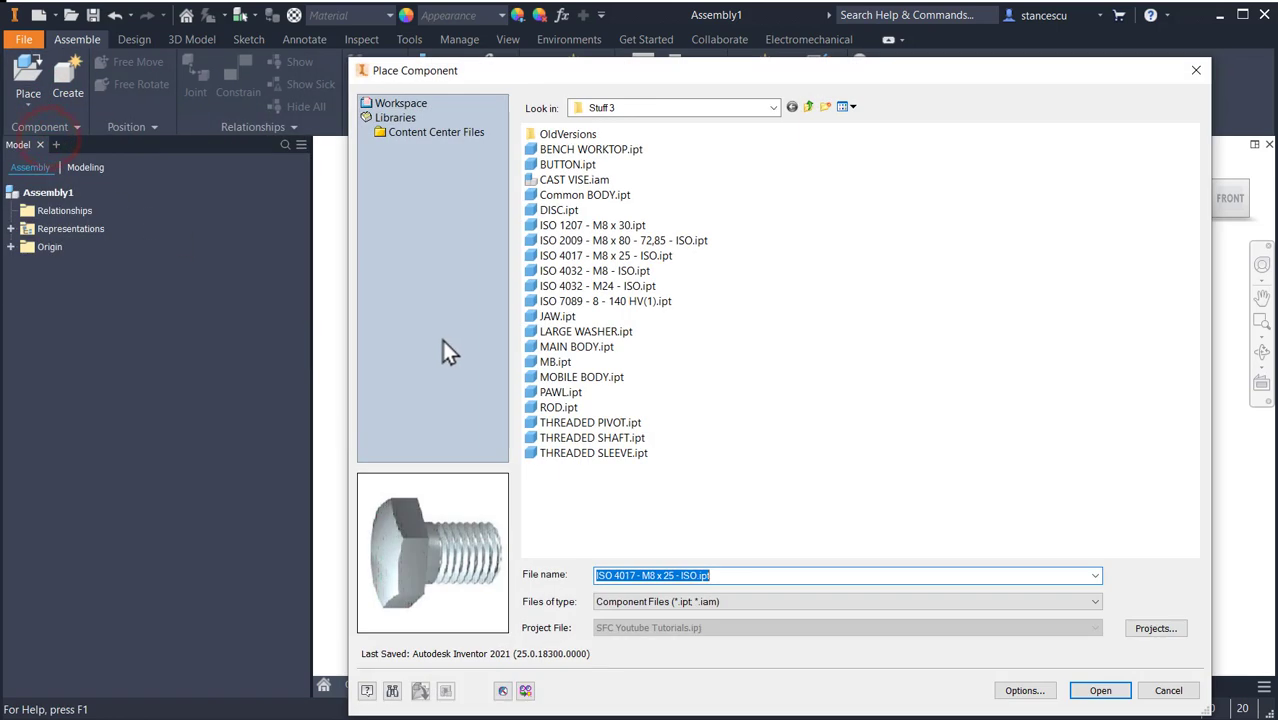
double_click(545, 160)
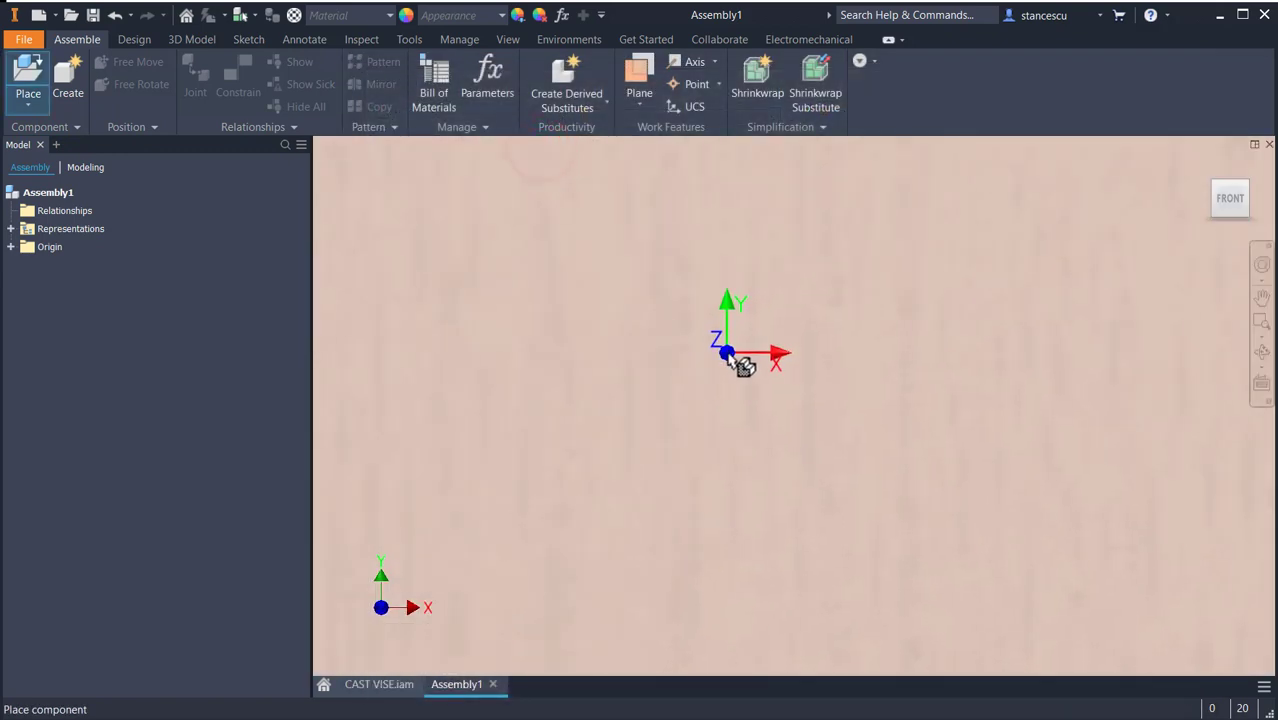
right_click(727, 353)
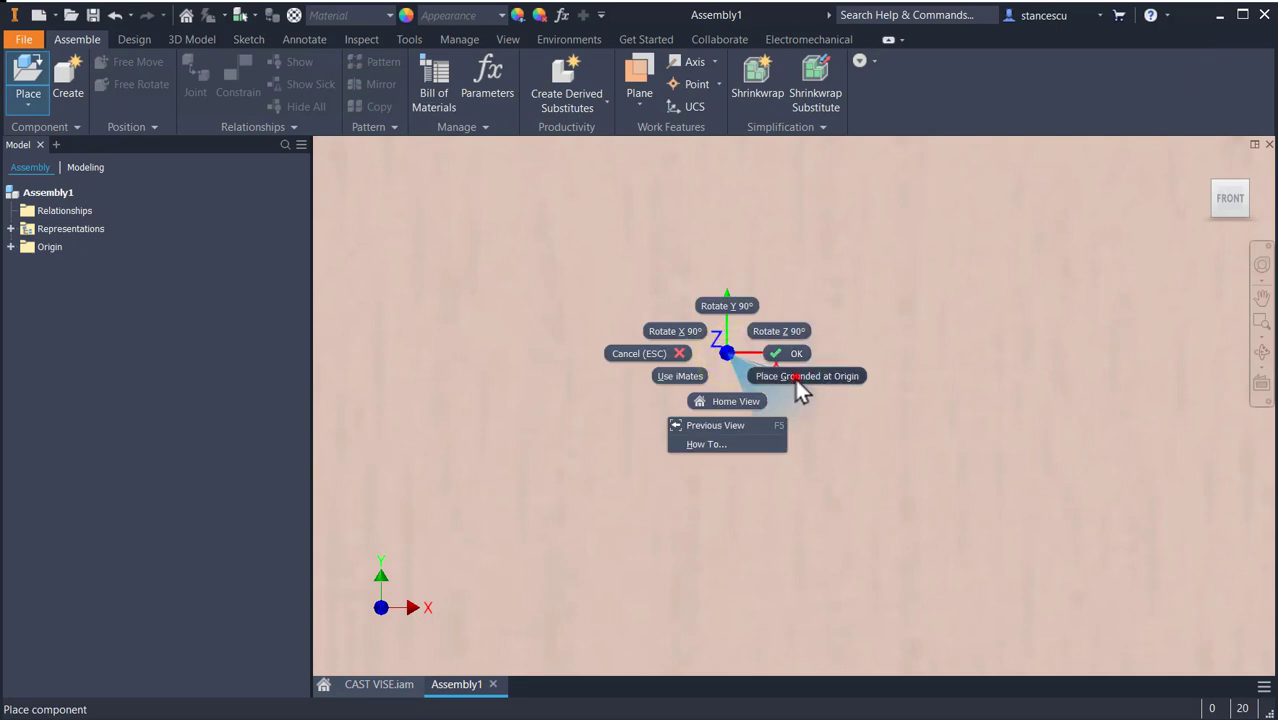
click(794, 376)
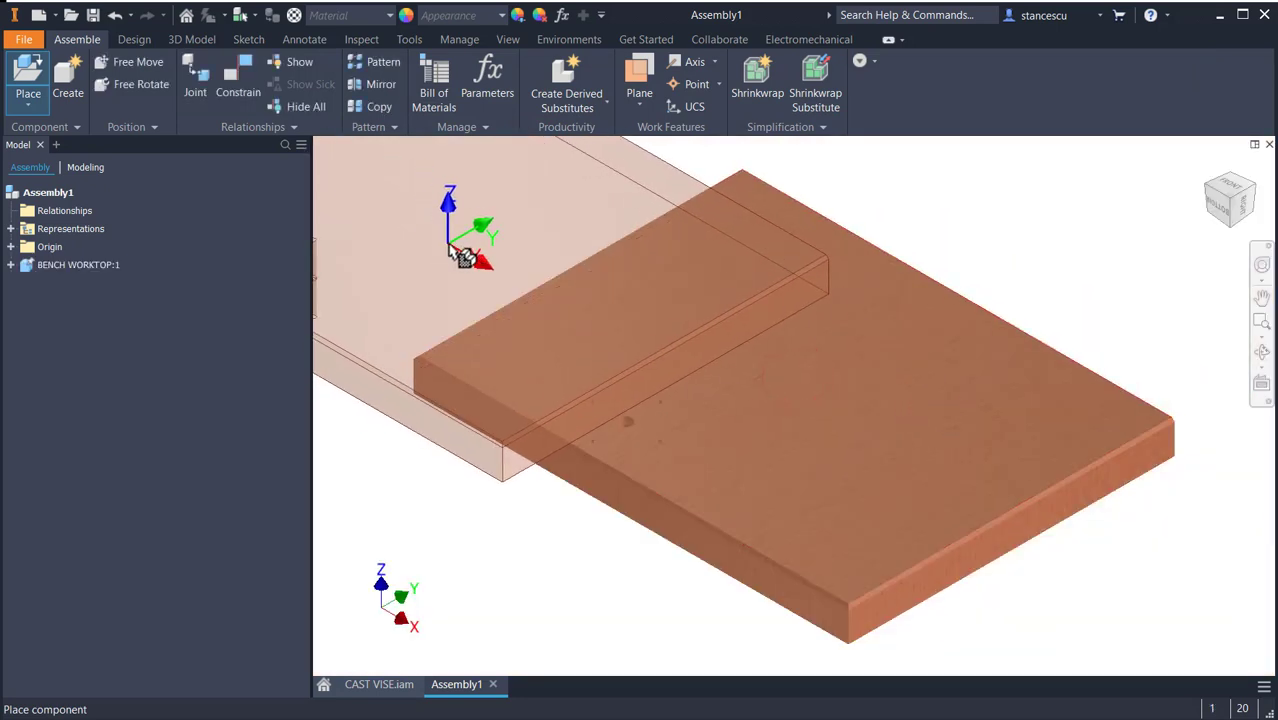
key(Escape)
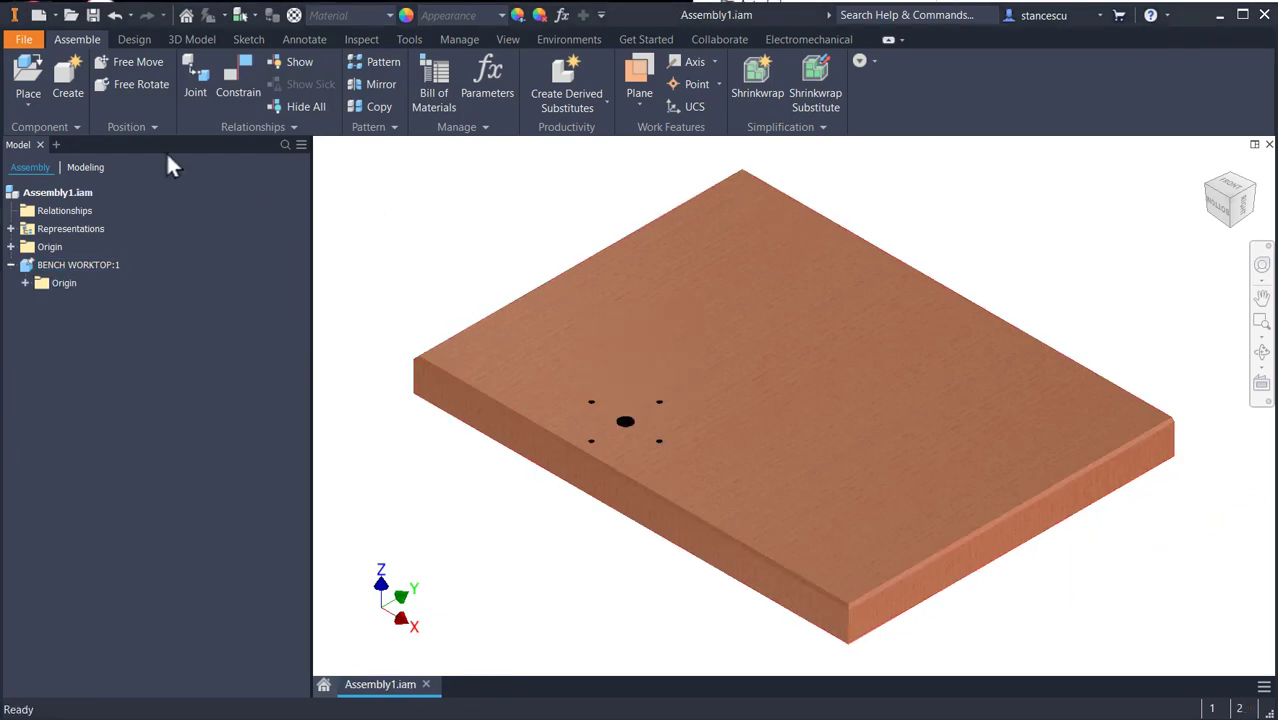
Place one DISC.ipt component in free space beside the bench worktop.
click(26, 80)
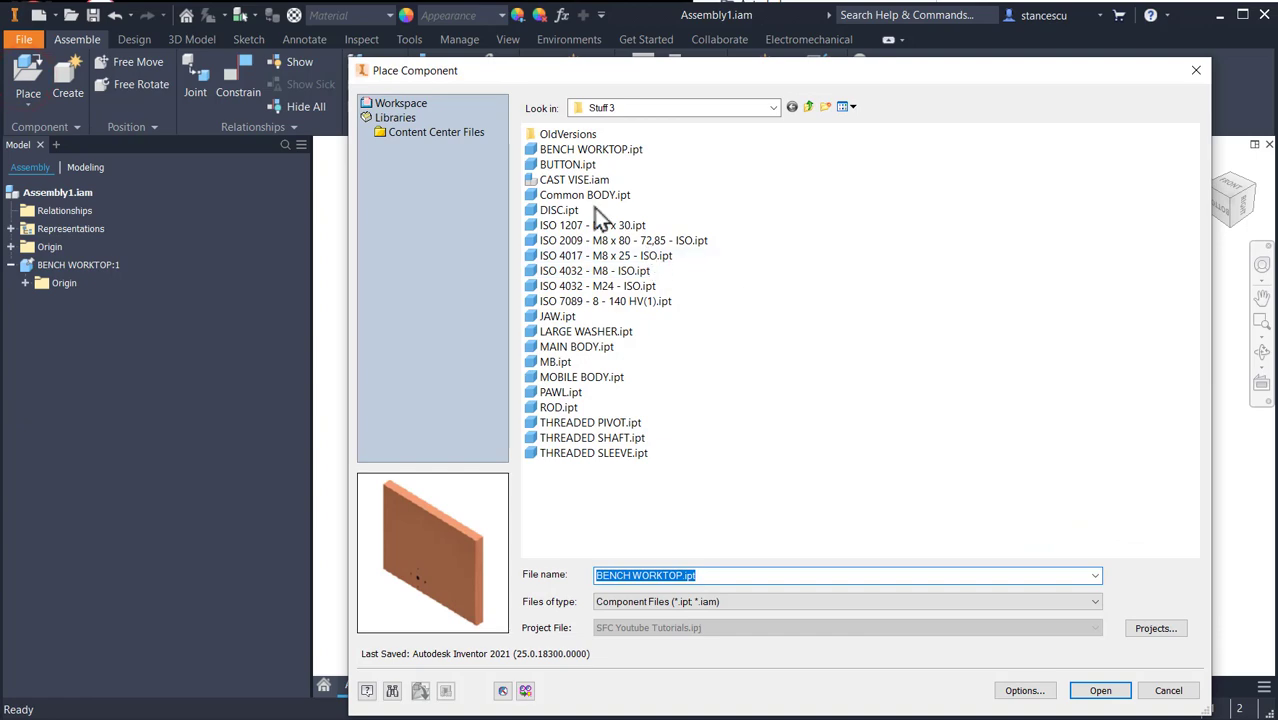
double_click(545, 212)
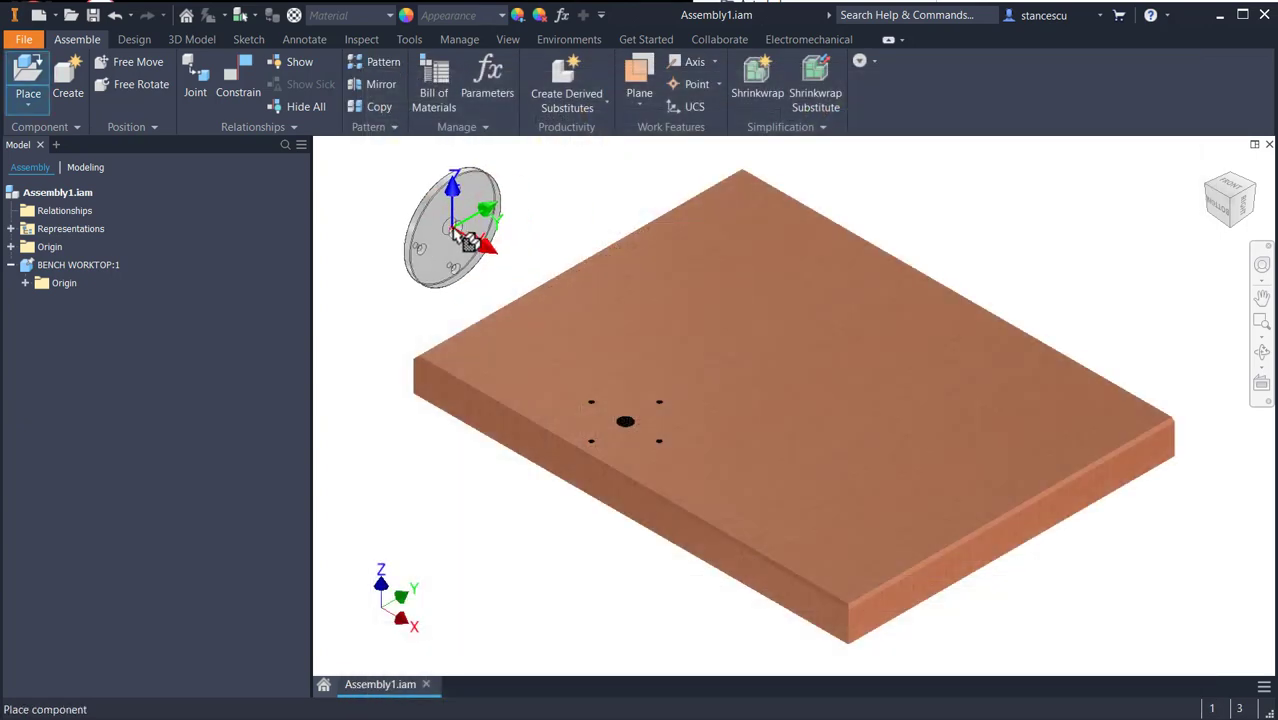
click(462, 238)
key(Escape)
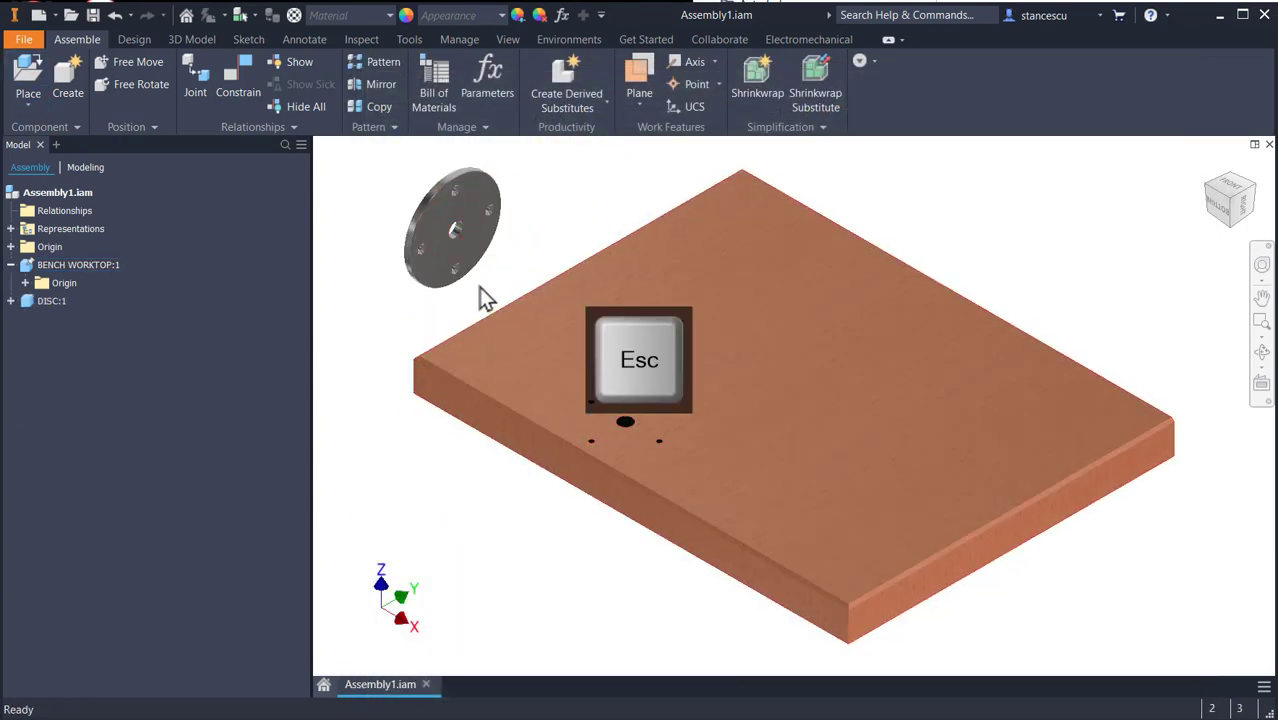
Apply an Insert constraint between the disc's central hole and the worktop's large hole, opposed, with 0 mm offset.
scroll(488, 232, down, 5)
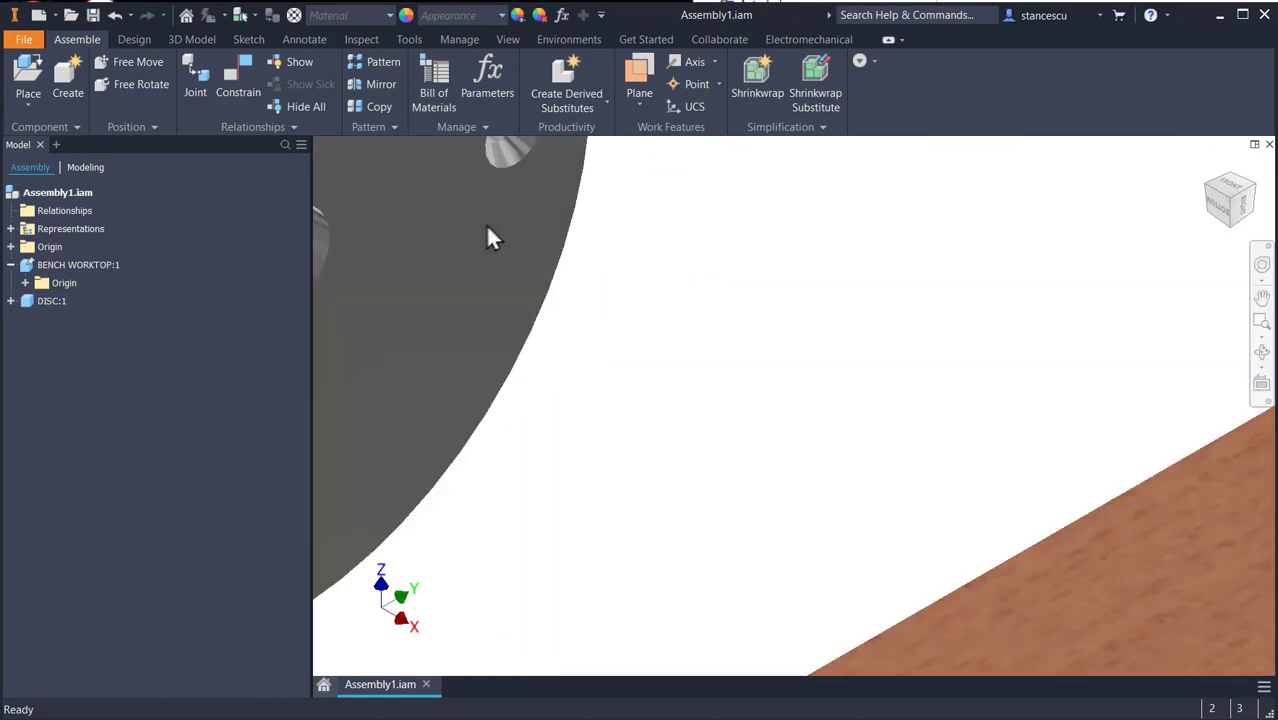
scroll(520, 249, up, 1)
scroll(530, 248, up, 2)
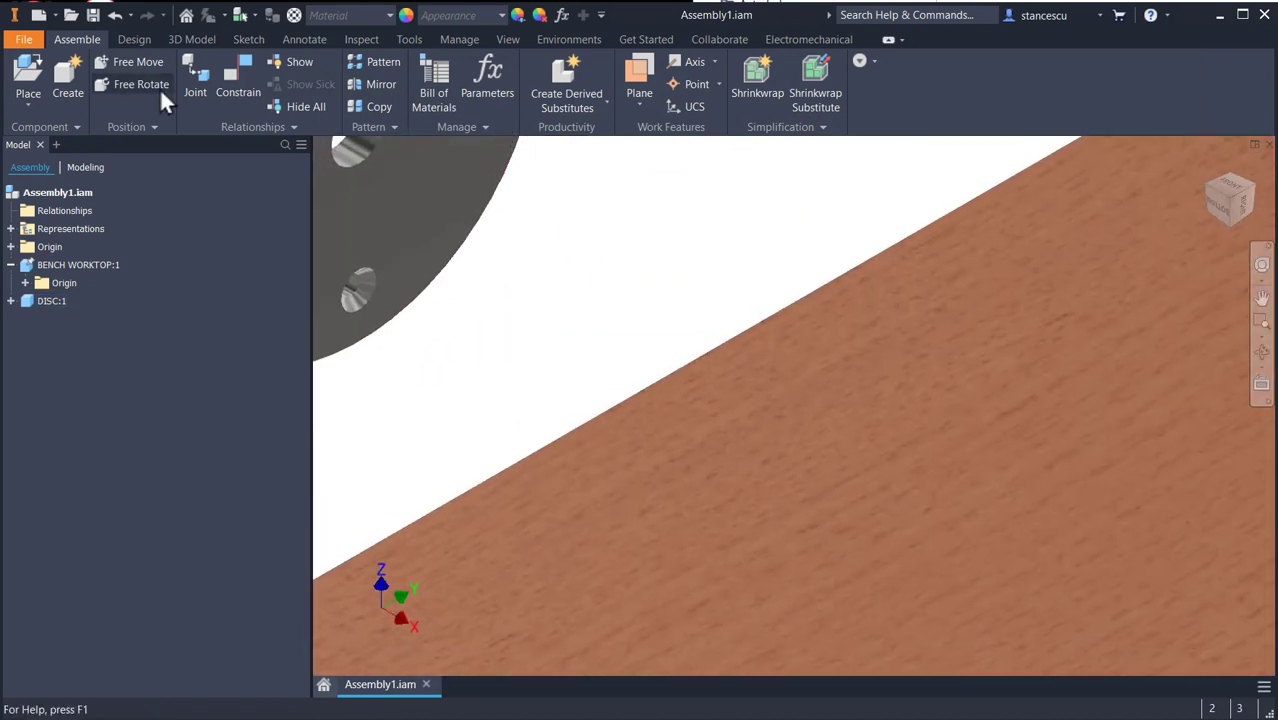
click(243, 98)
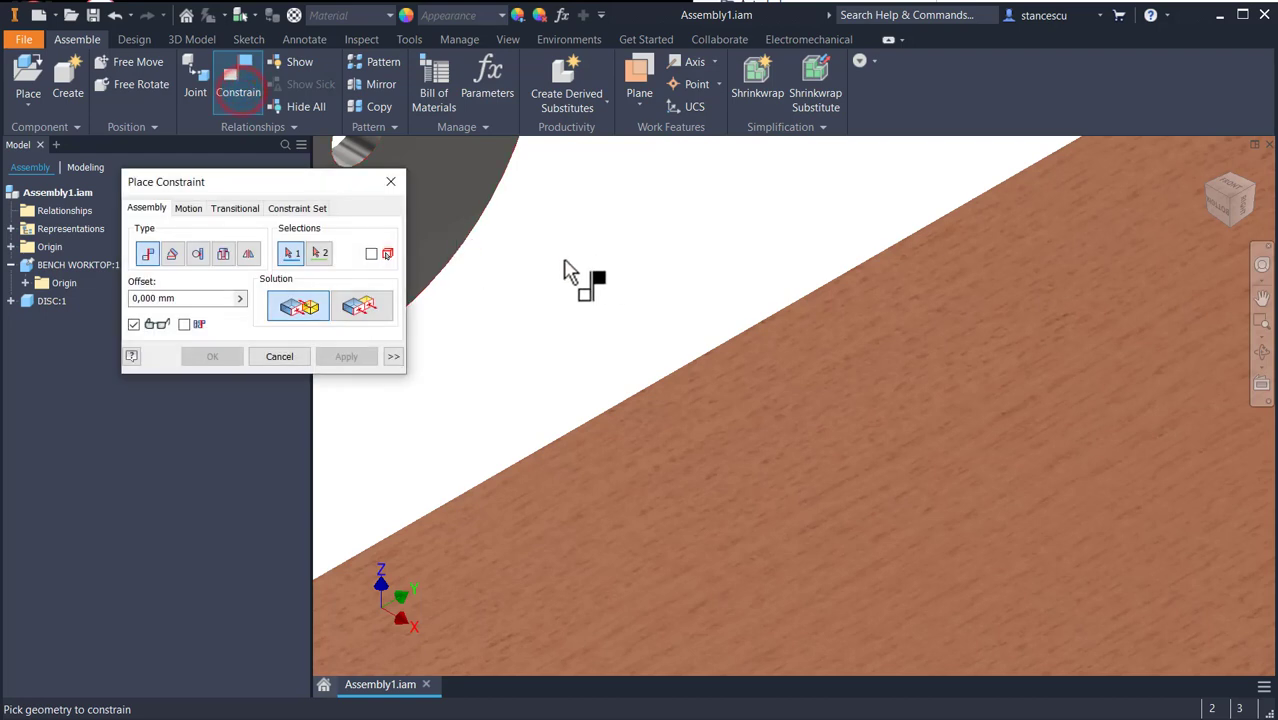
middle_drag(577, 320, 671, 378)
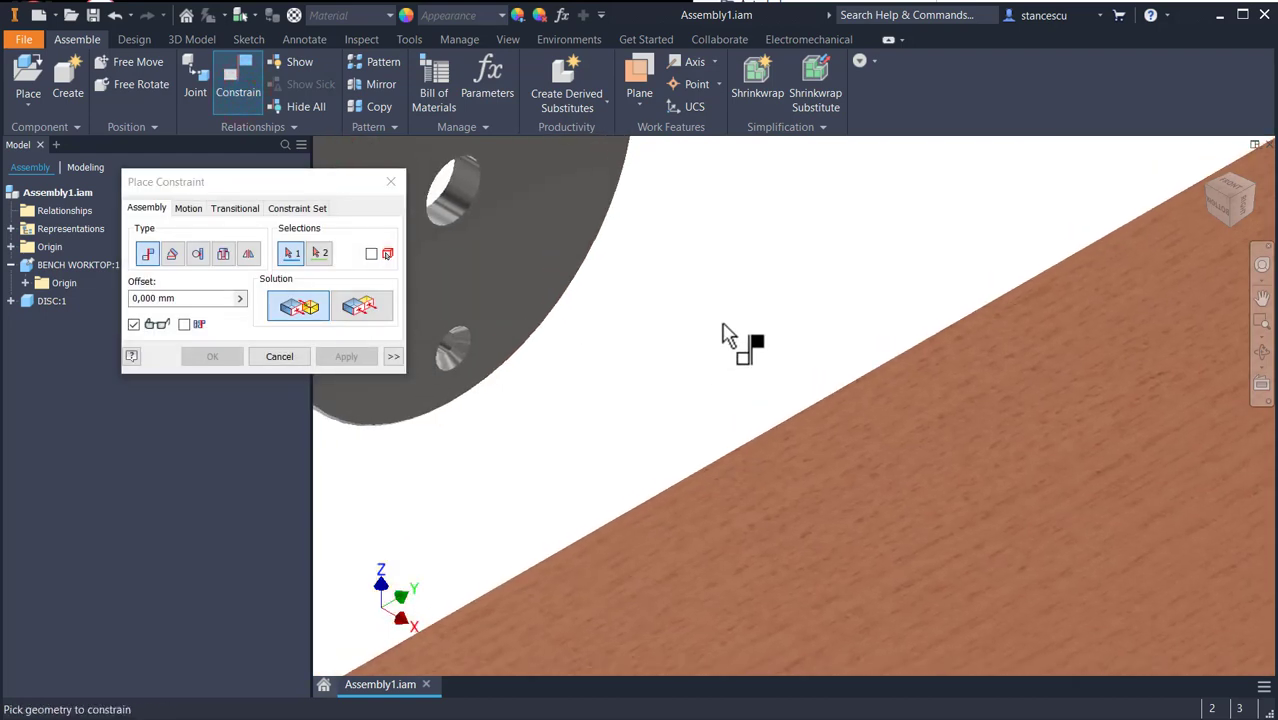
click(223, 253)
click(458, 188)
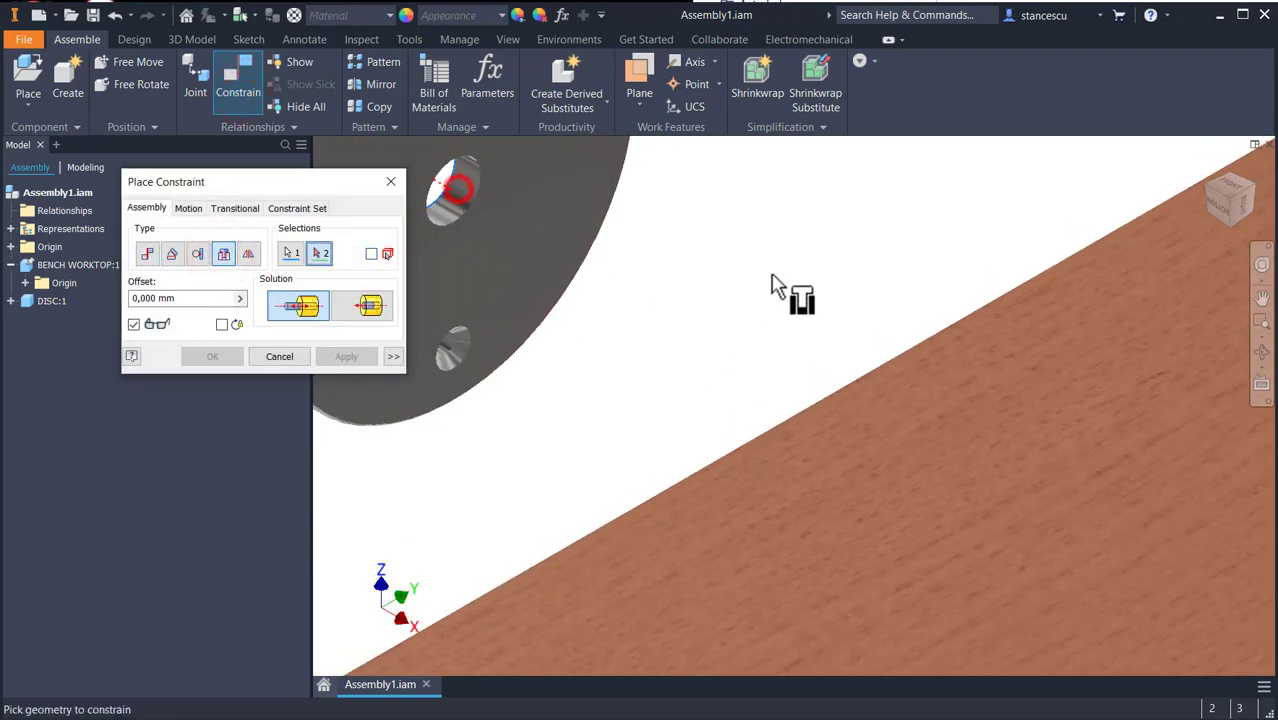
scroll(790, 310, up, 3)
middle_drag(816, 339, 751, 233)
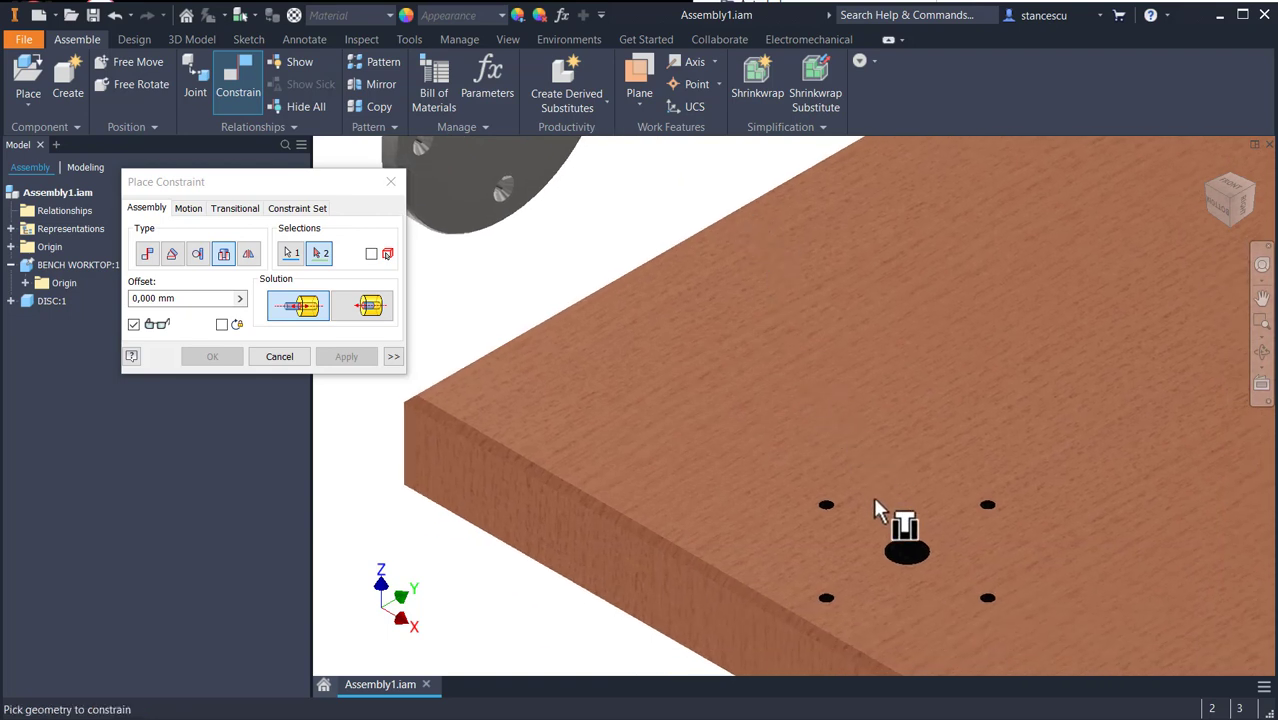
click(927, 540)
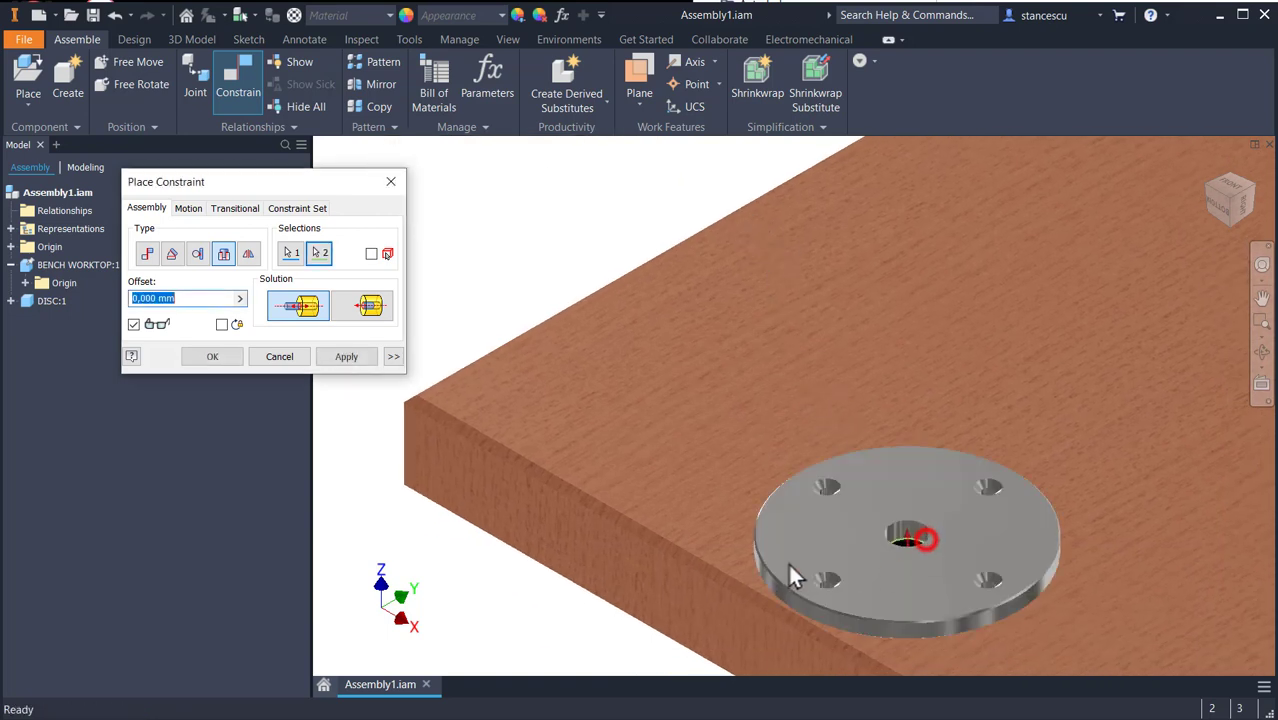
click(345, 357)
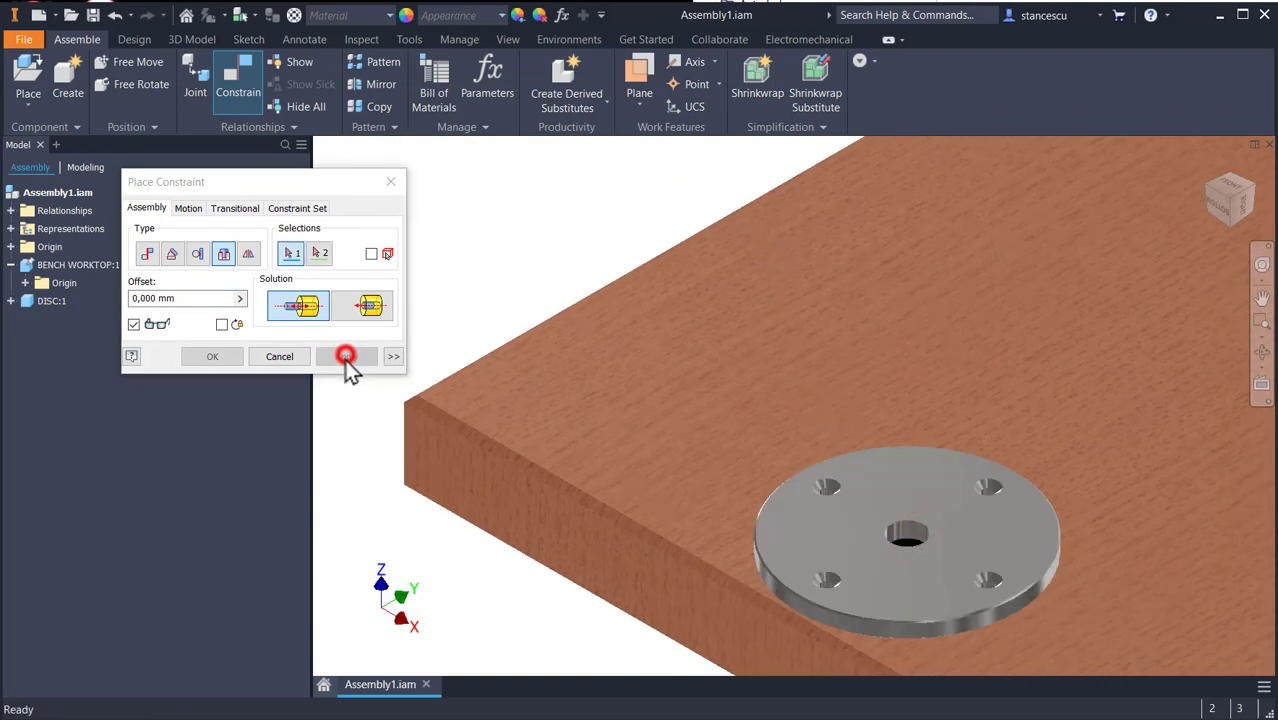
Apply a Mate constraint with 0 mm offset between the disc's XZ Plane and the axis of a small mounting hole in the worktop.
click(147, 254)
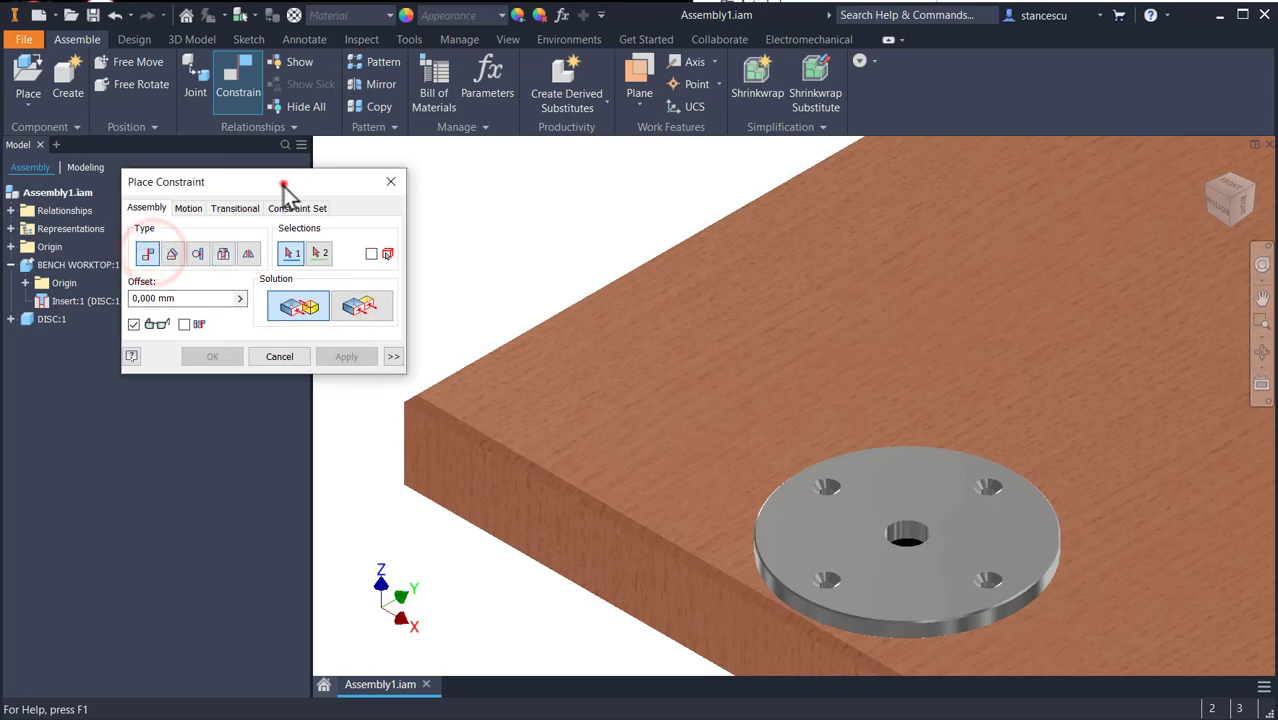
drag(283, 183, 338, 159)
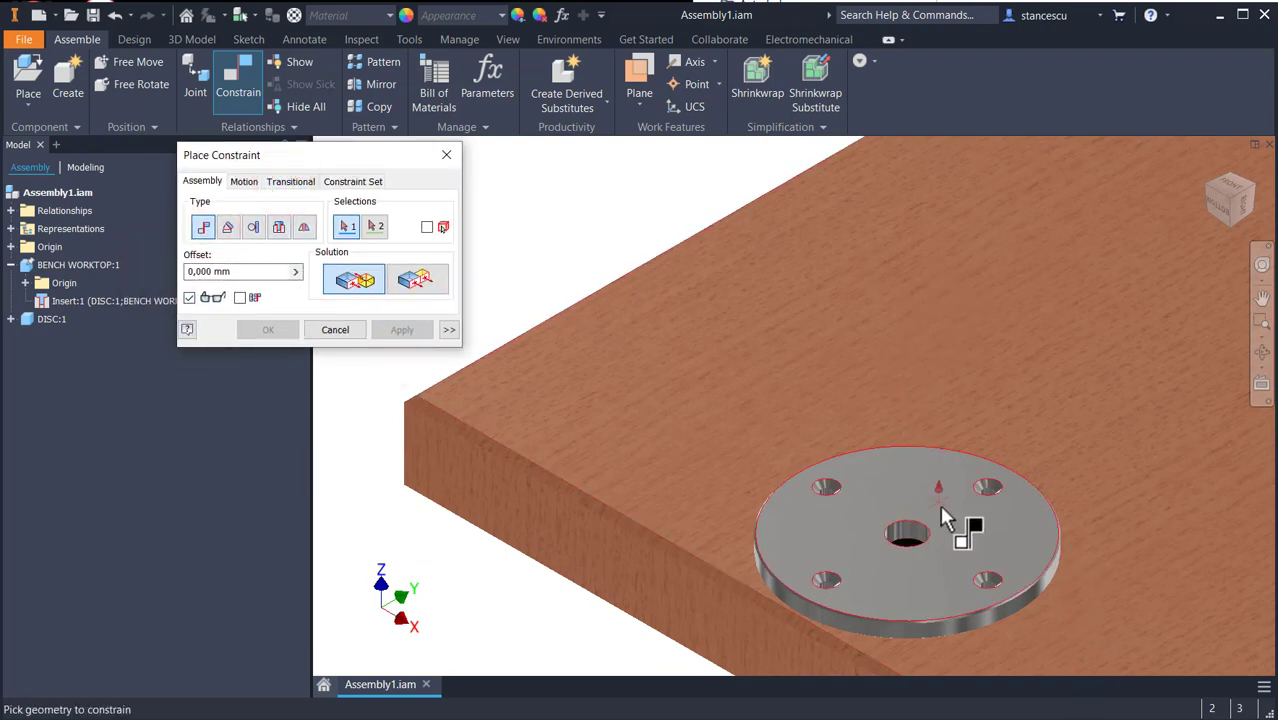
click(12, 319)
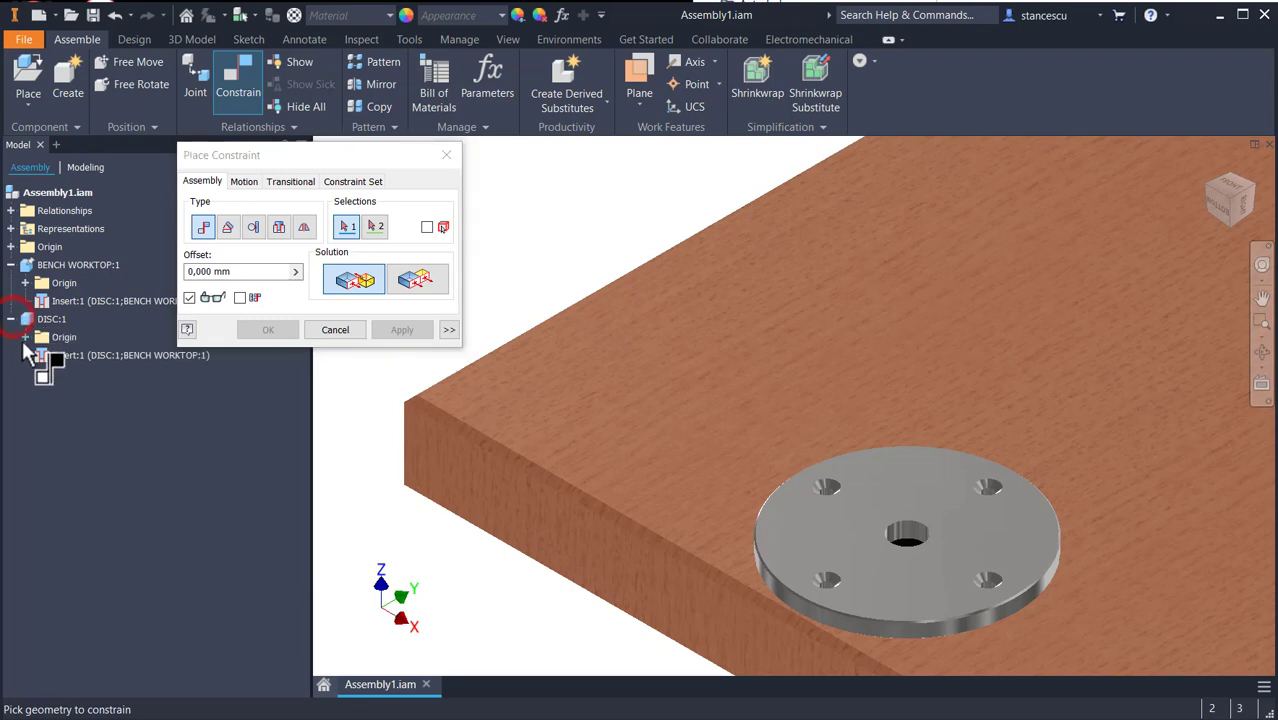
click(24, 337)
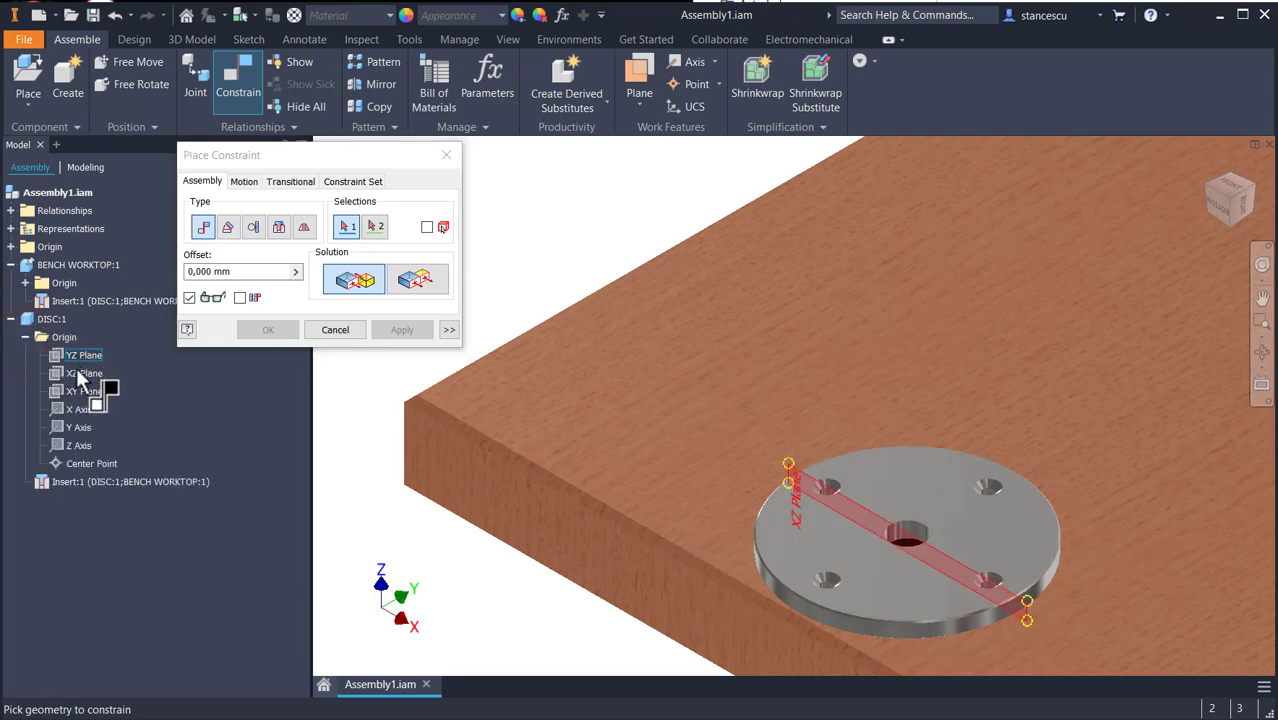
click(76, 373)
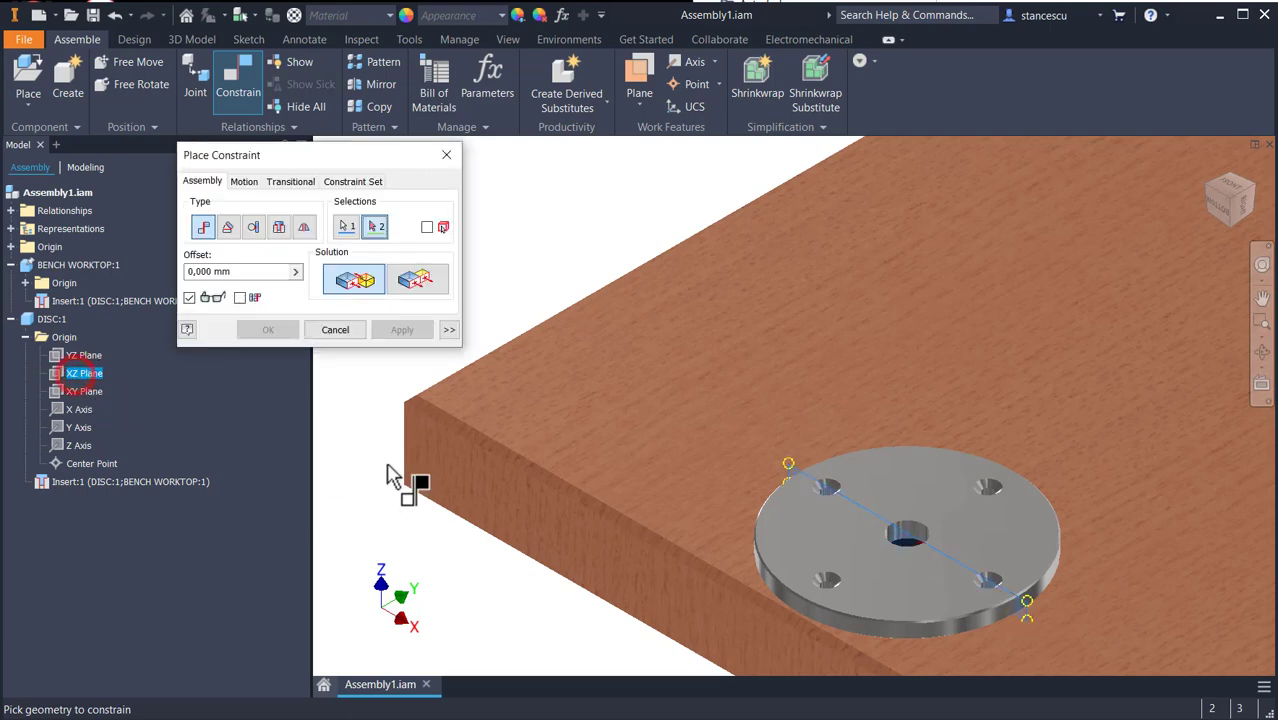
shift+middle_drag(1139, 586, 1096, 424)
scroll(940, 445, down, 5)
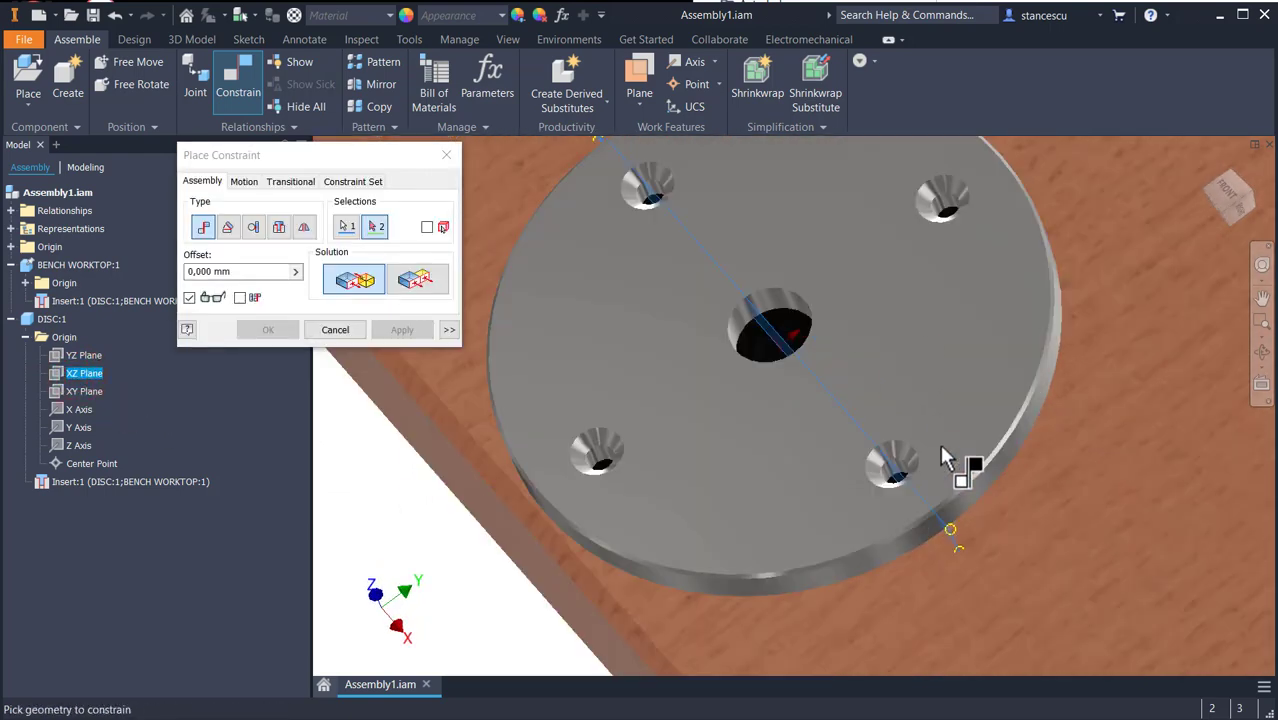
shift+middle_drag(920, 491, 927, 505)
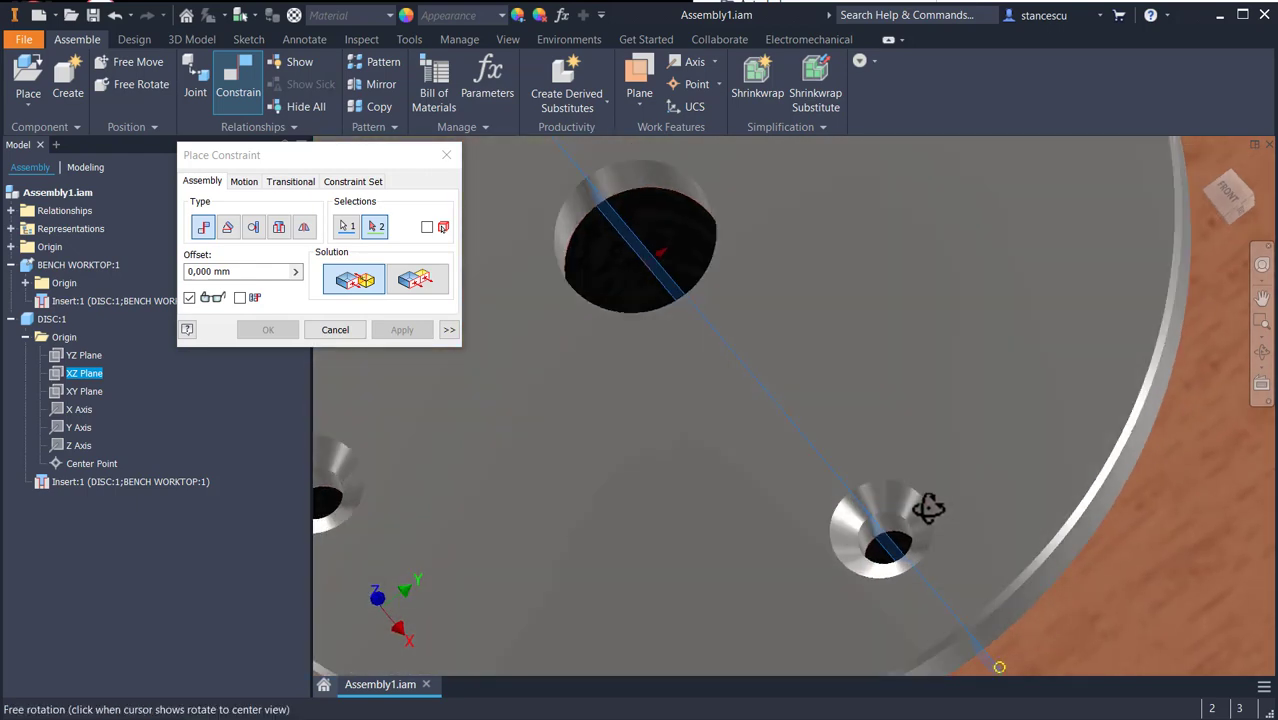
click(905, 545)
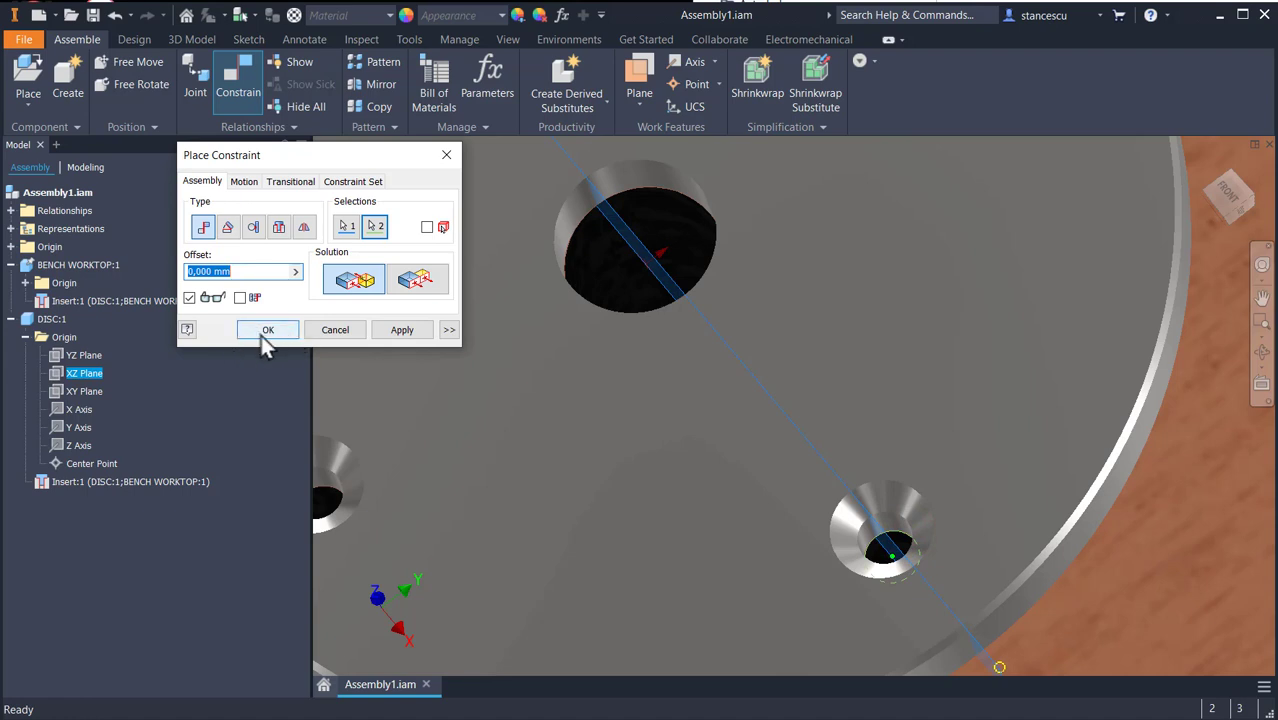
click(262, 334)
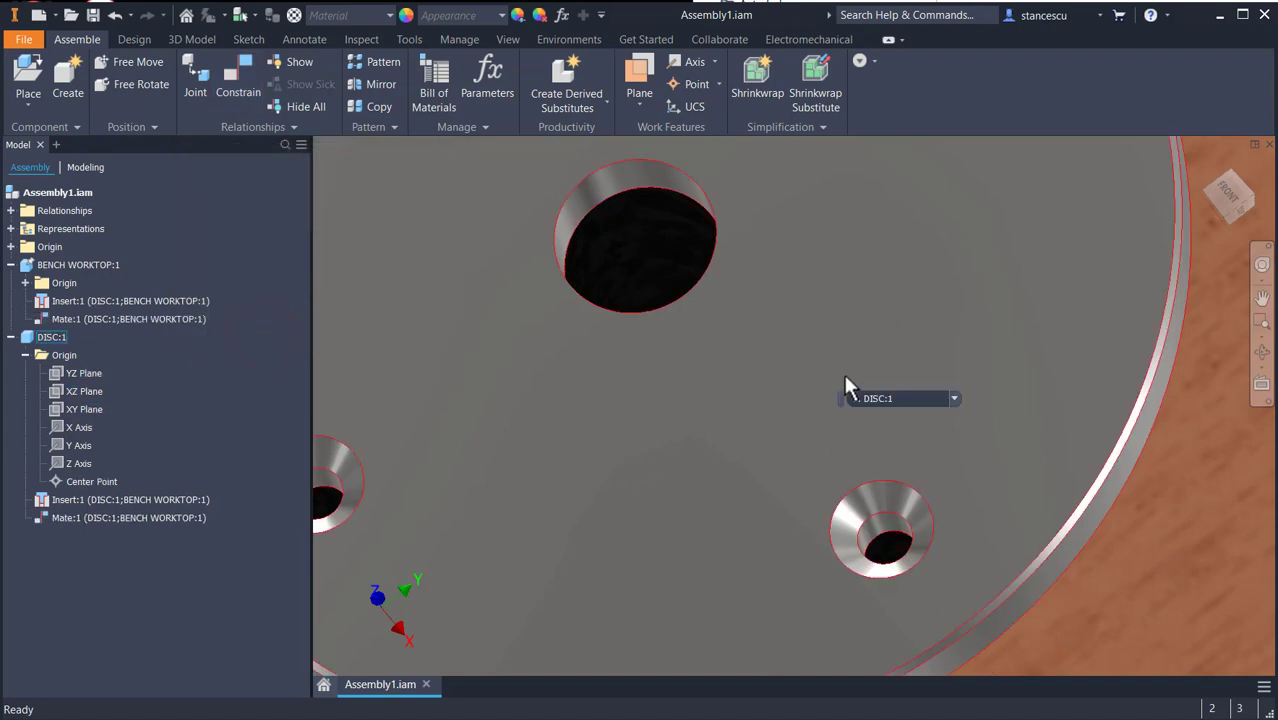
Measure the distance from the disc's top face to the underside of the bench worktop.
key(F6)
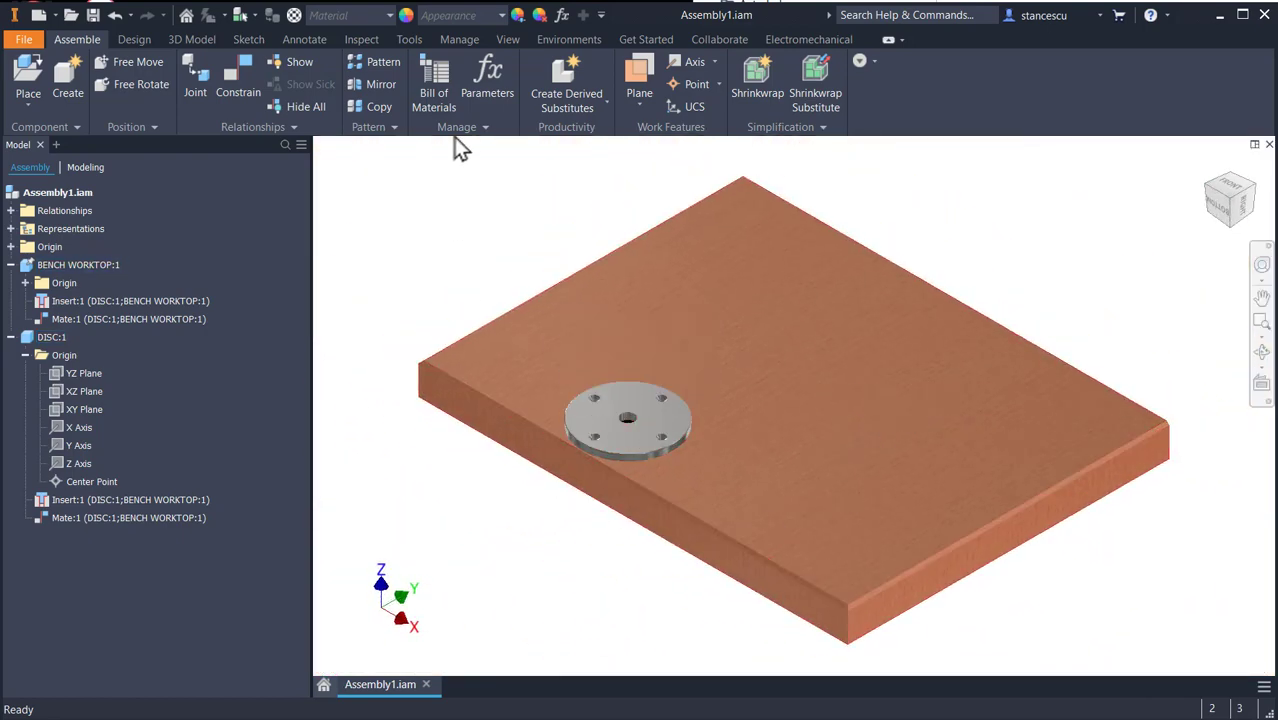
scroll(605, 414, up, 3)
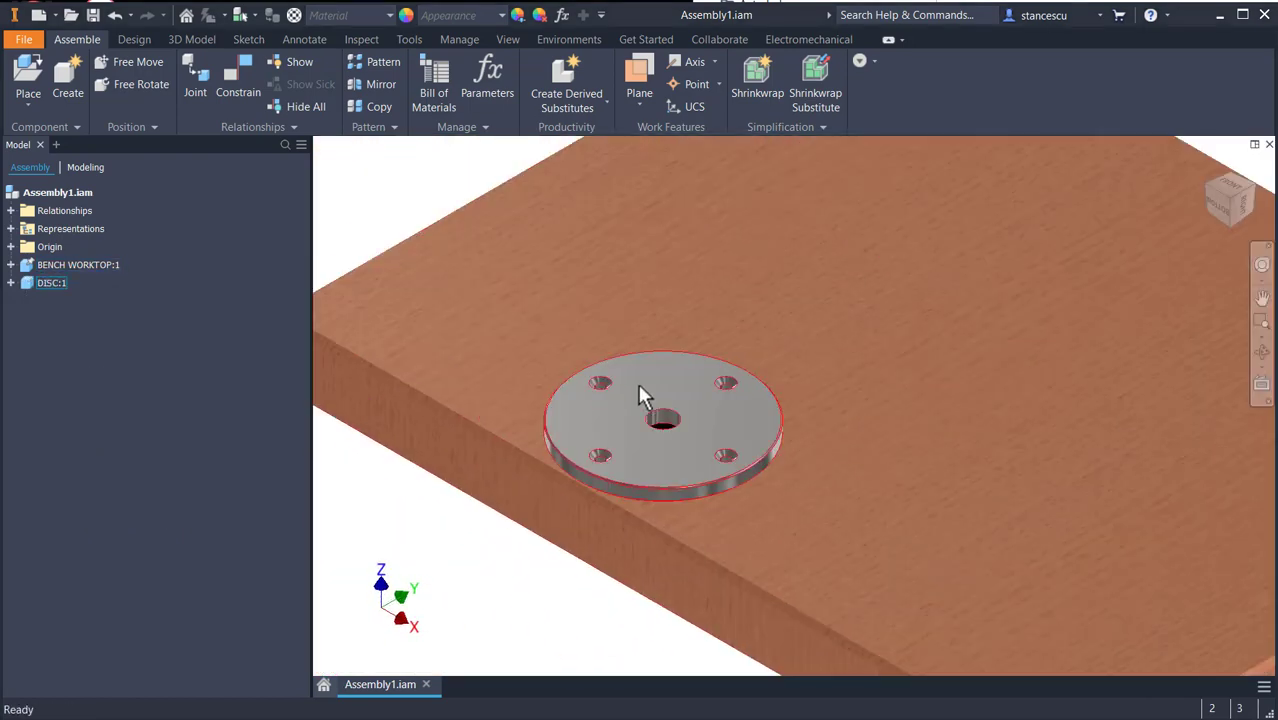
scroll(640, 395, up, 2)
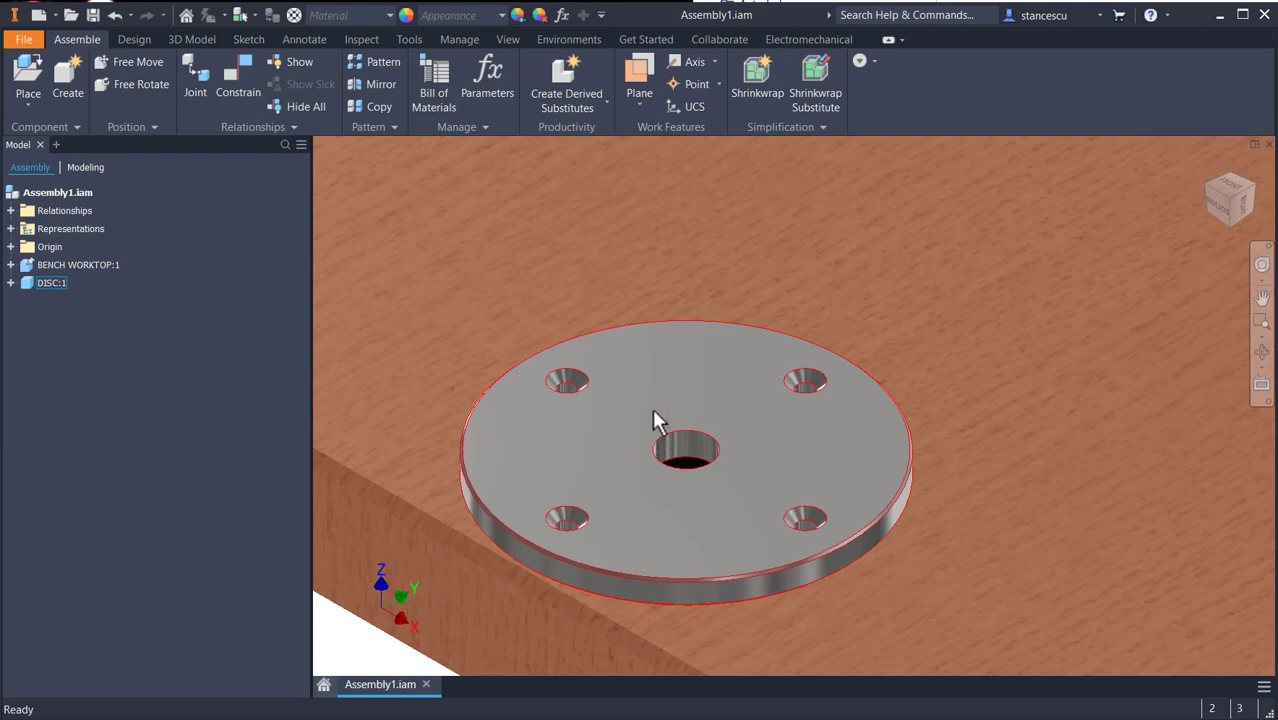
drag(567, 260, 577, 272)
key(m)
click(675, 377)
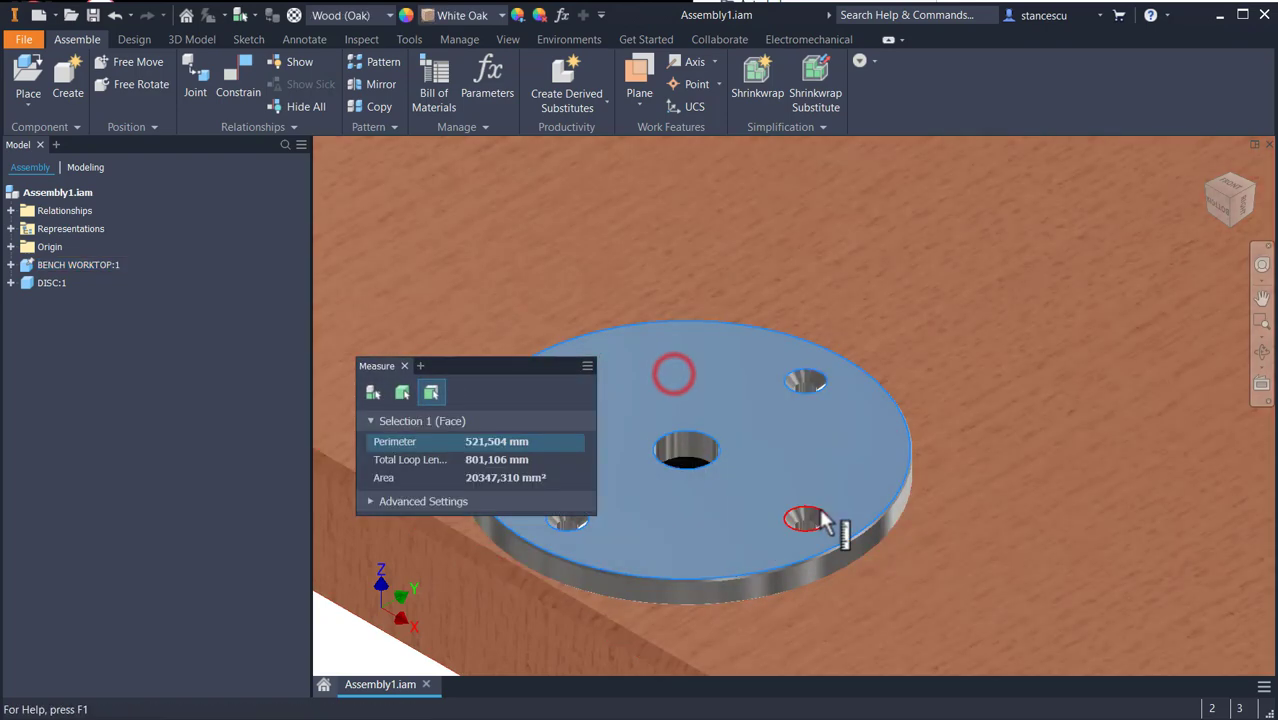
shift+middle_drag(824, 515, 805, 432)
click(789, 395)
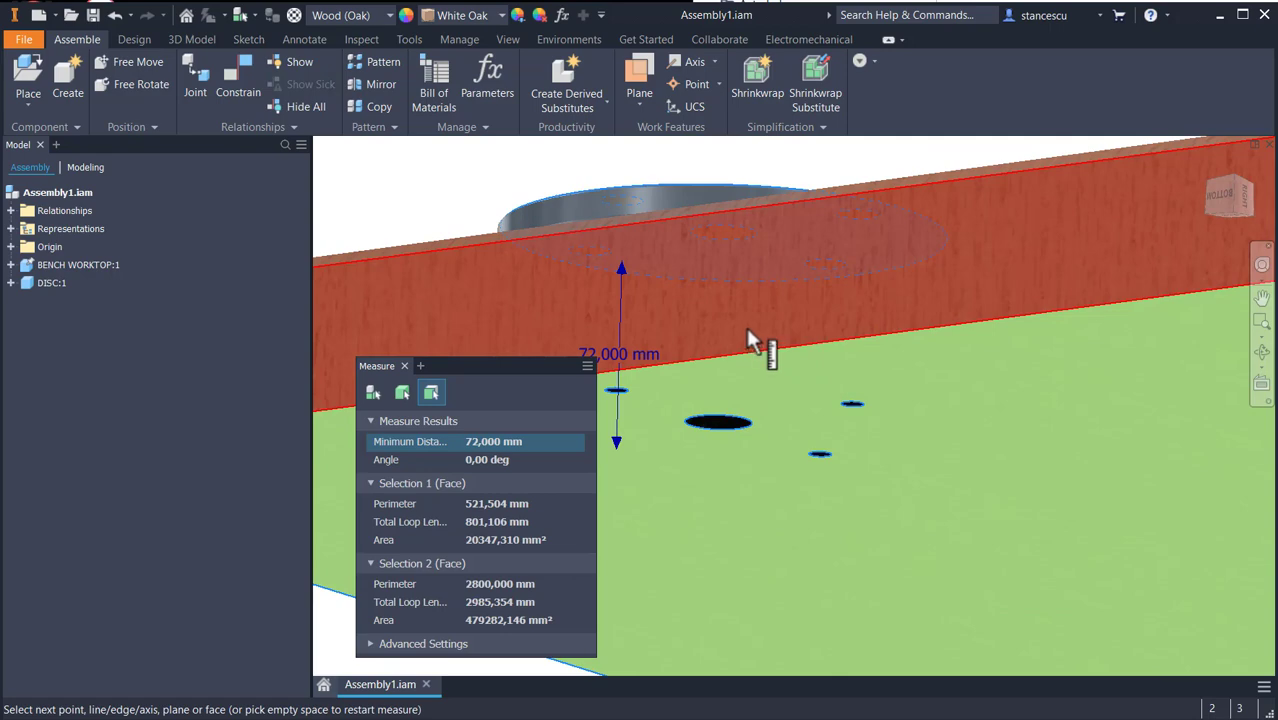
Measure the diameter of one of the small holes on the underside of the bench worktop.
middle_drag(745, 324, 800, 300)
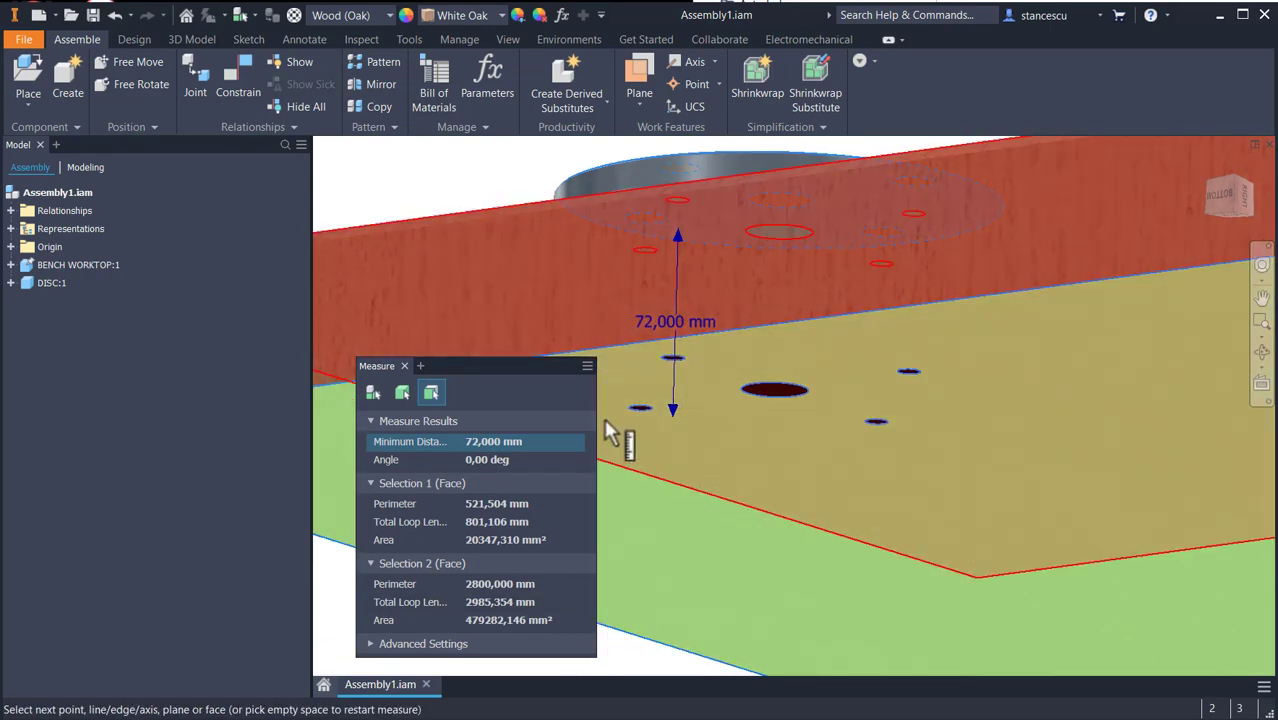
mouse_move(827, 531)
shift+middle_down()
mouse_move(819, 522)
mouse_move(817, 540)
mouse_move(825, 514)
shift+middle_up()
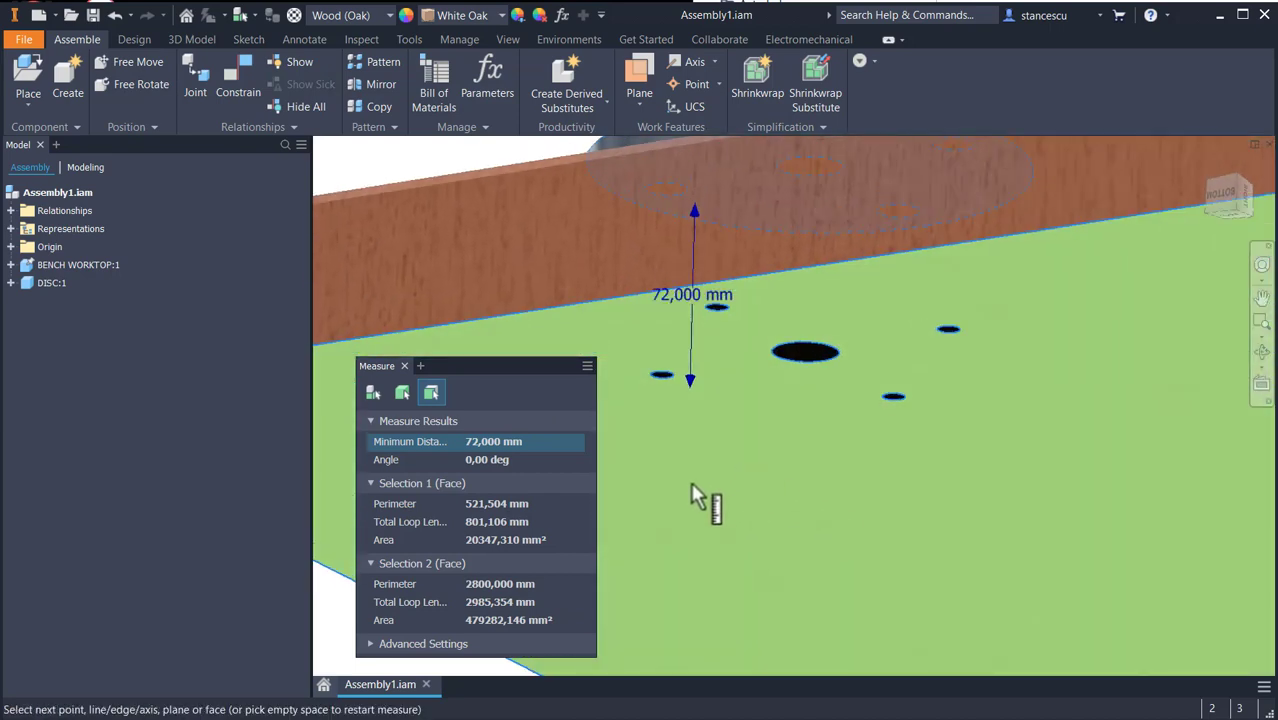
click(387, 160)
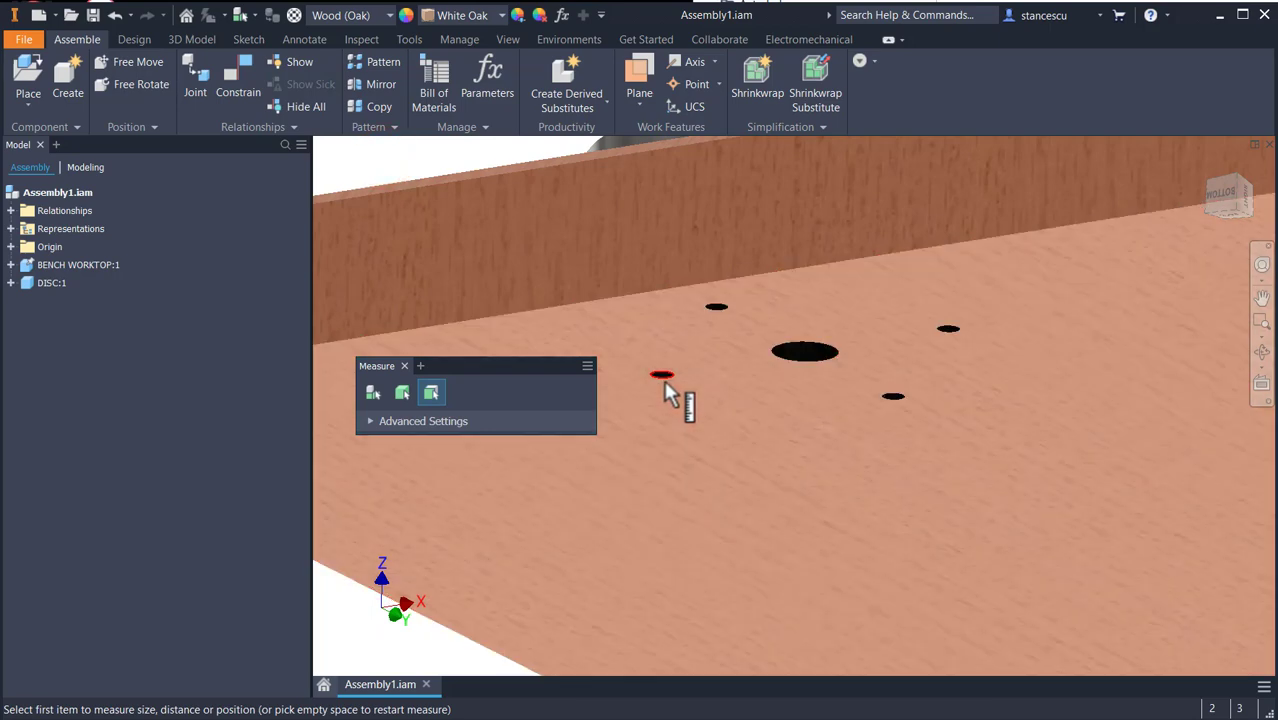
click(667, 390)
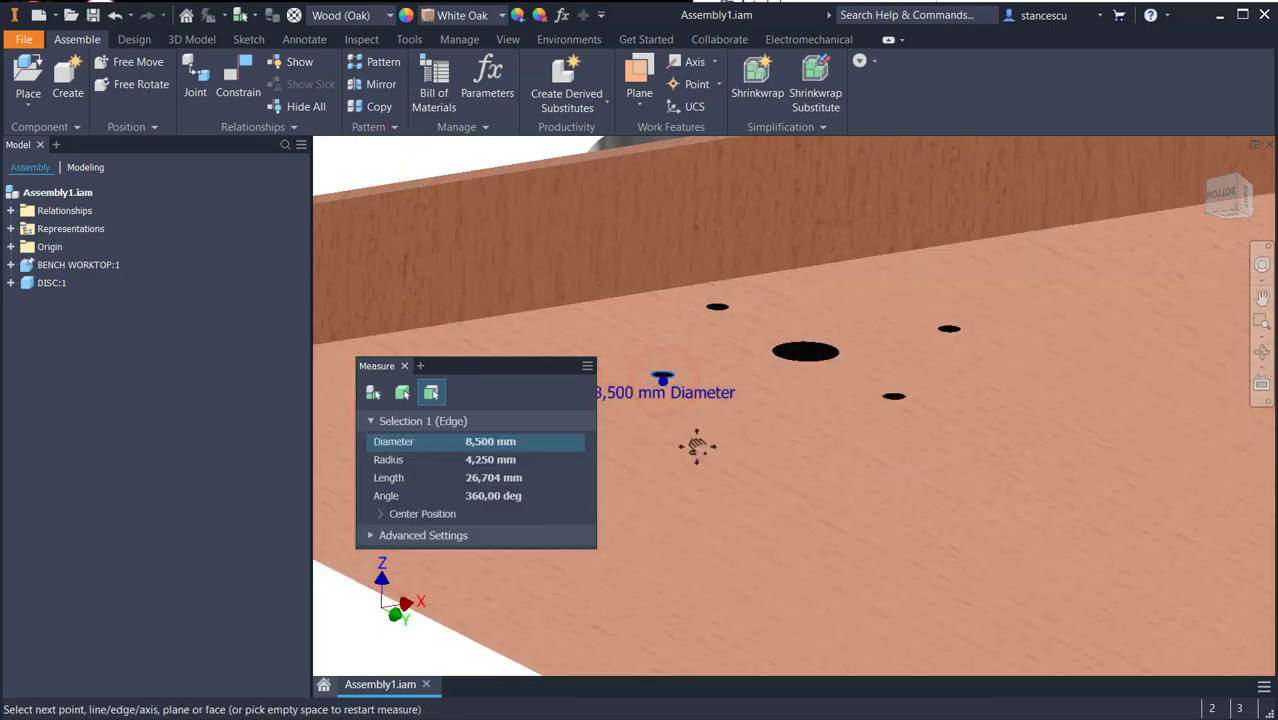
middle_drag(655, 432, 711, 430)
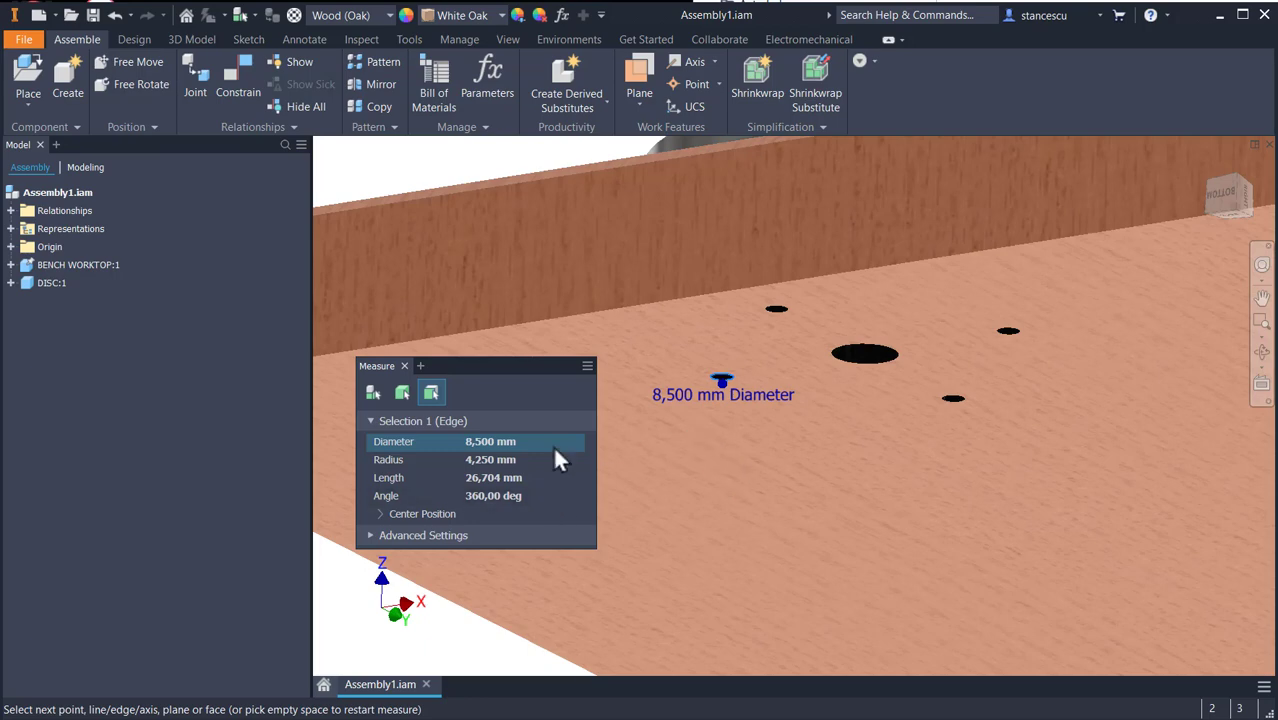
key(Escape)
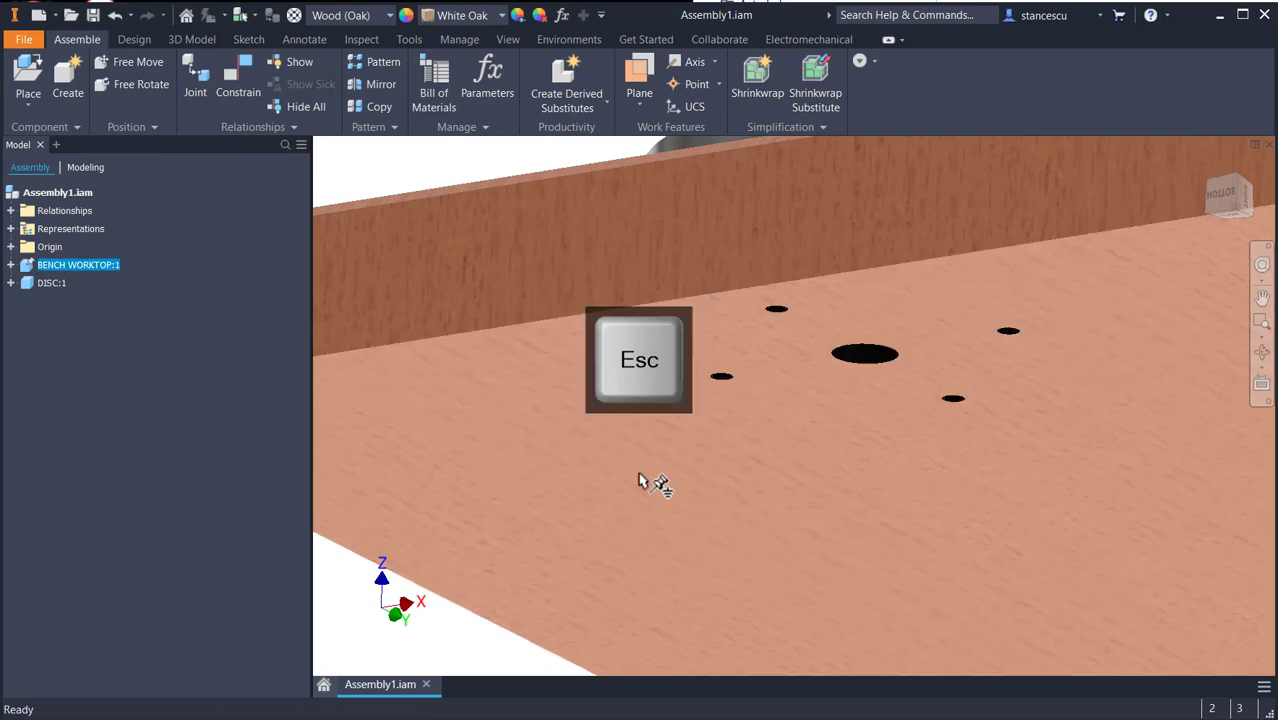
Start placing a part from the Content Center and browse to the Countersunk category under the Fasteners' bolts.
key(F4)
drag(639, 474, 639, 509)
shift+middle_drag(639, 509, 626, 524)
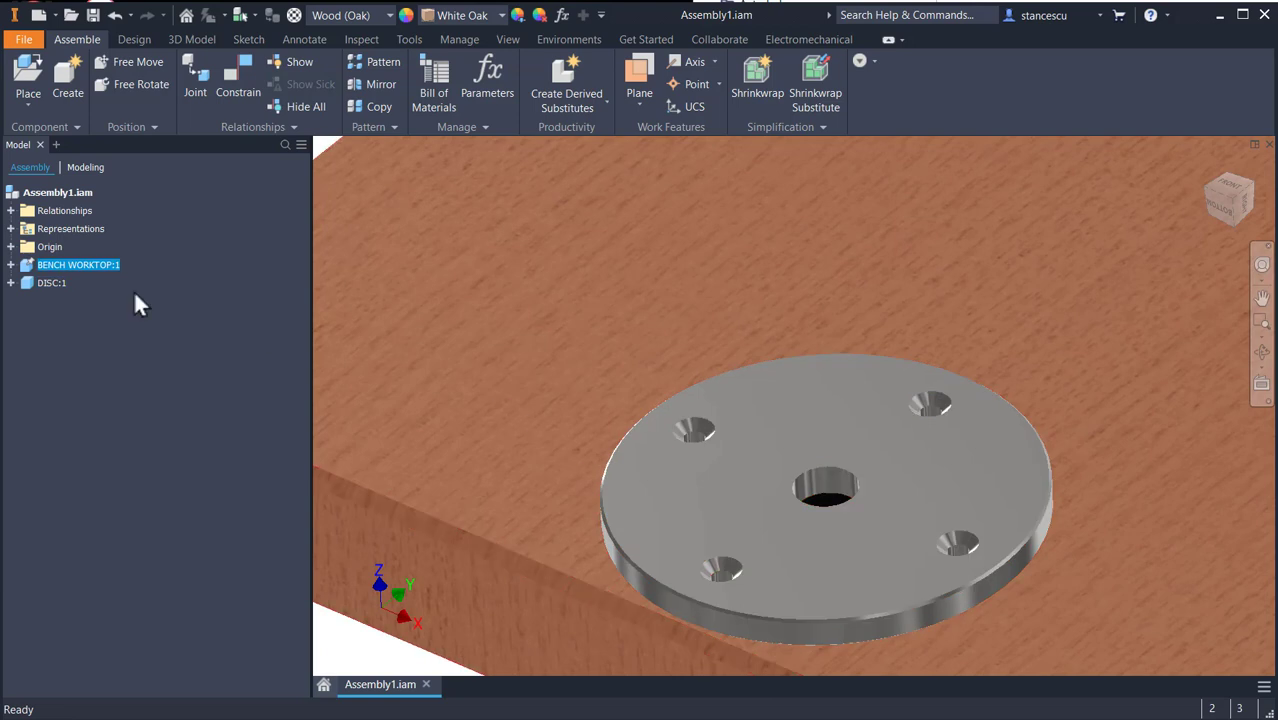
click(28, 104)
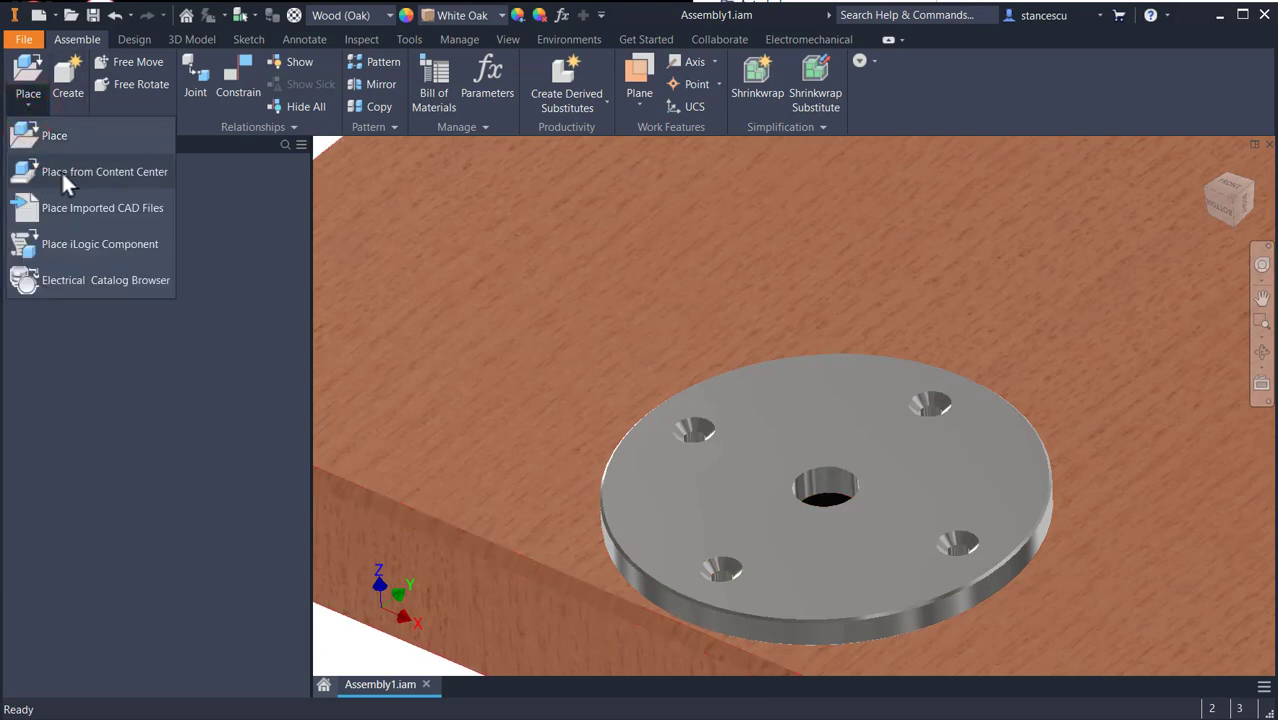
click(61, 170)
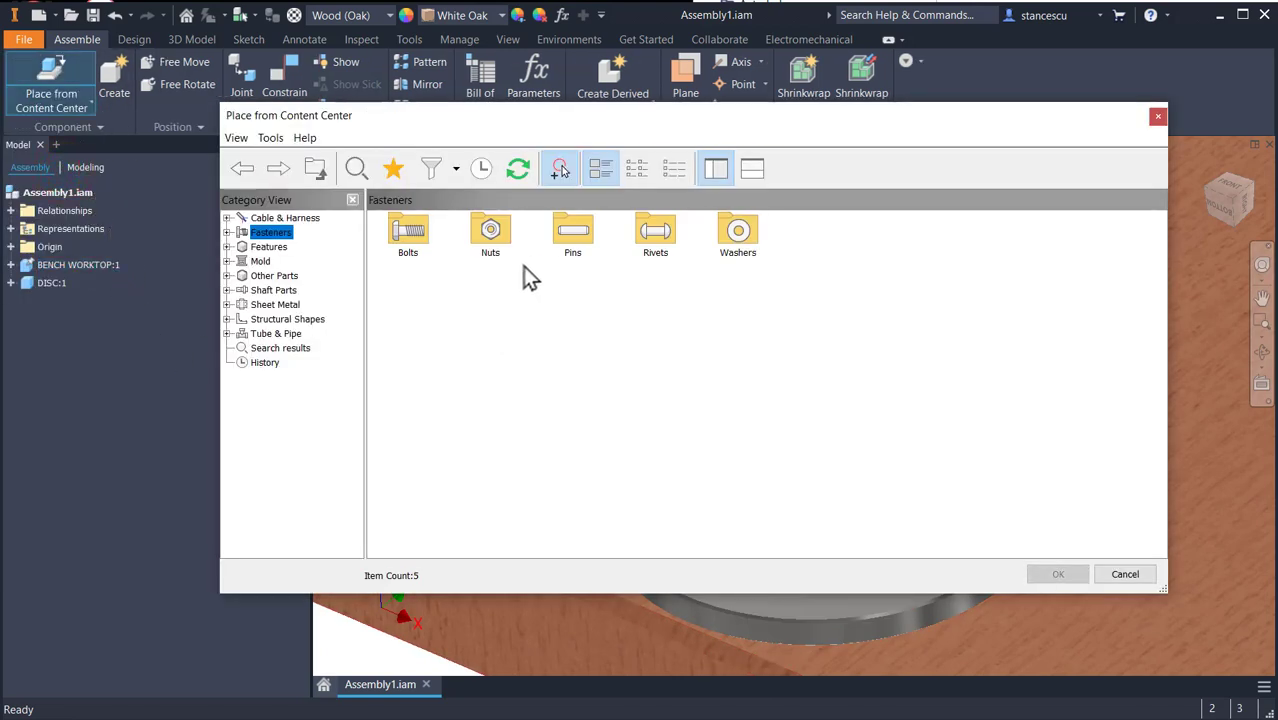
double_click(405, 230)
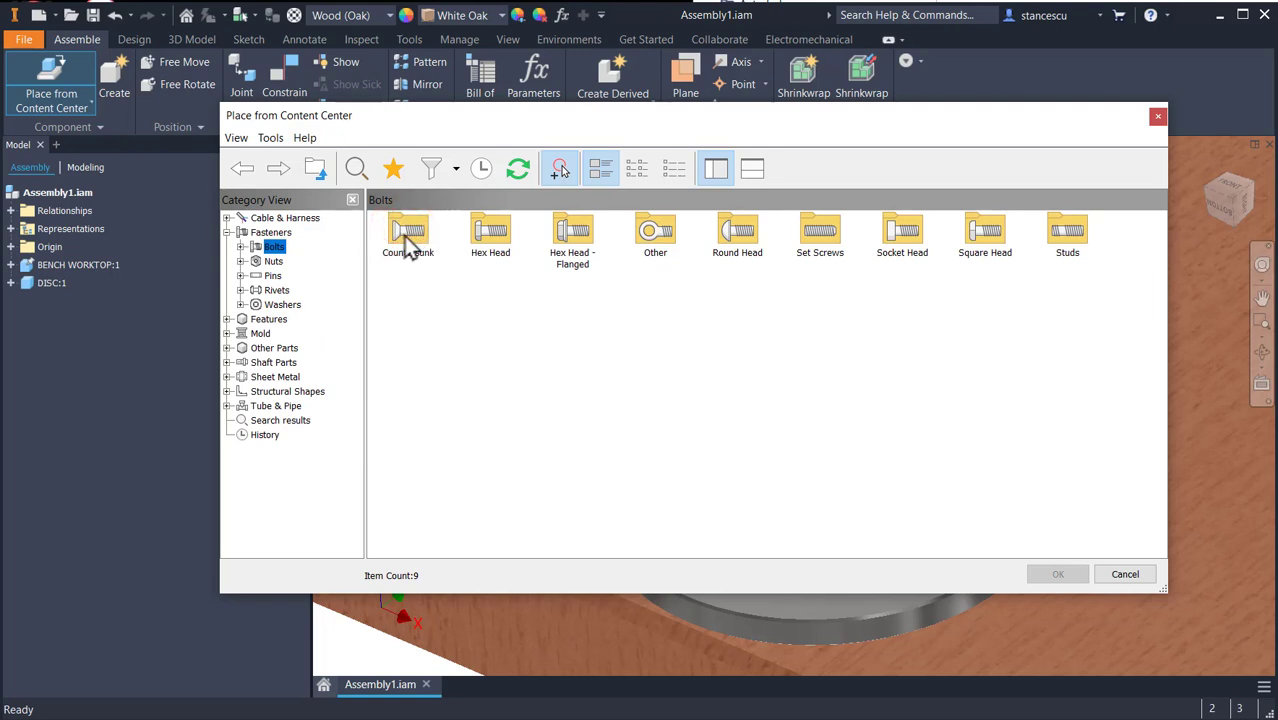
double_click(406, 240)
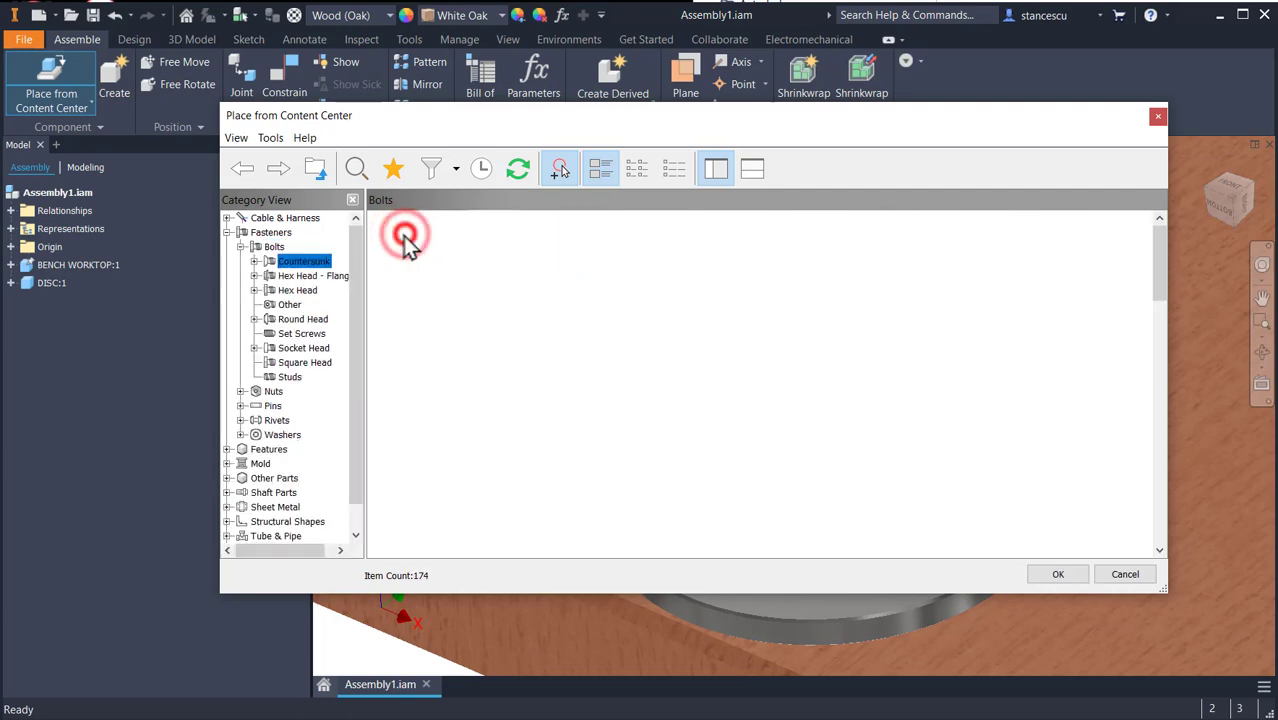
Choose the ISO 2009 countersunk bolt for placement in the assembly.
scroll(820, 330, down, 2)
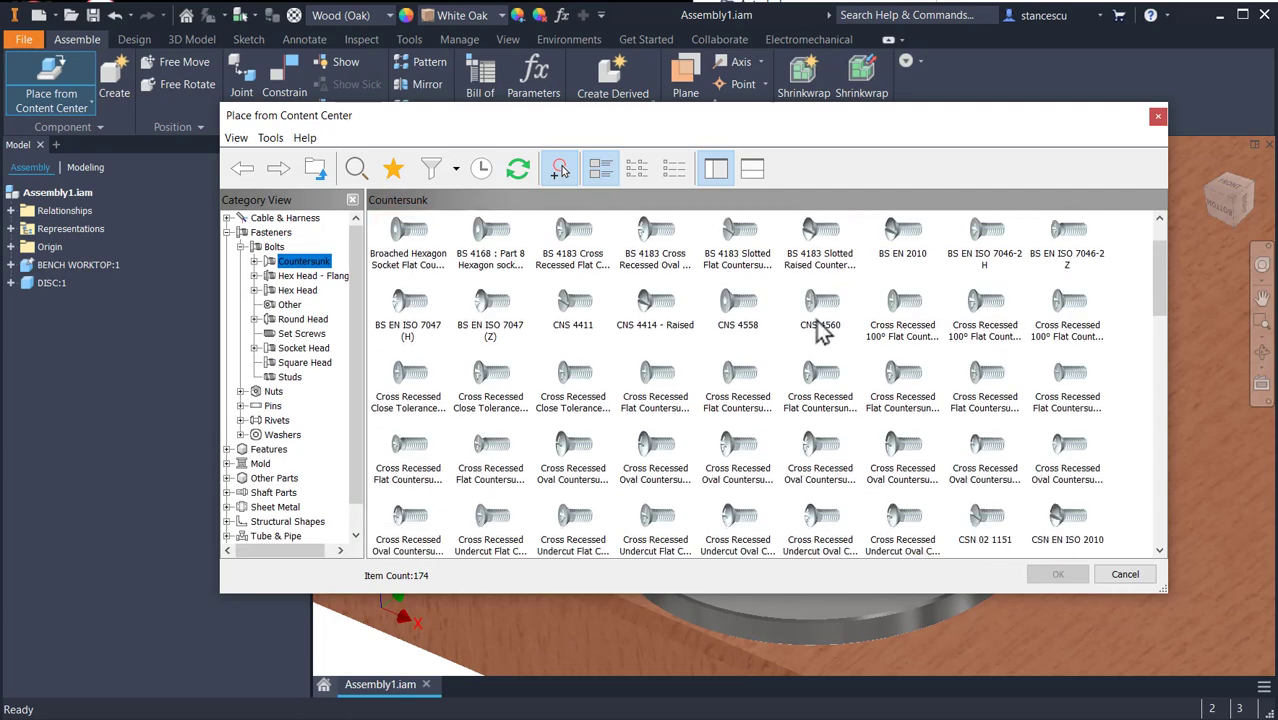
scroll(820, 330, down, 1)
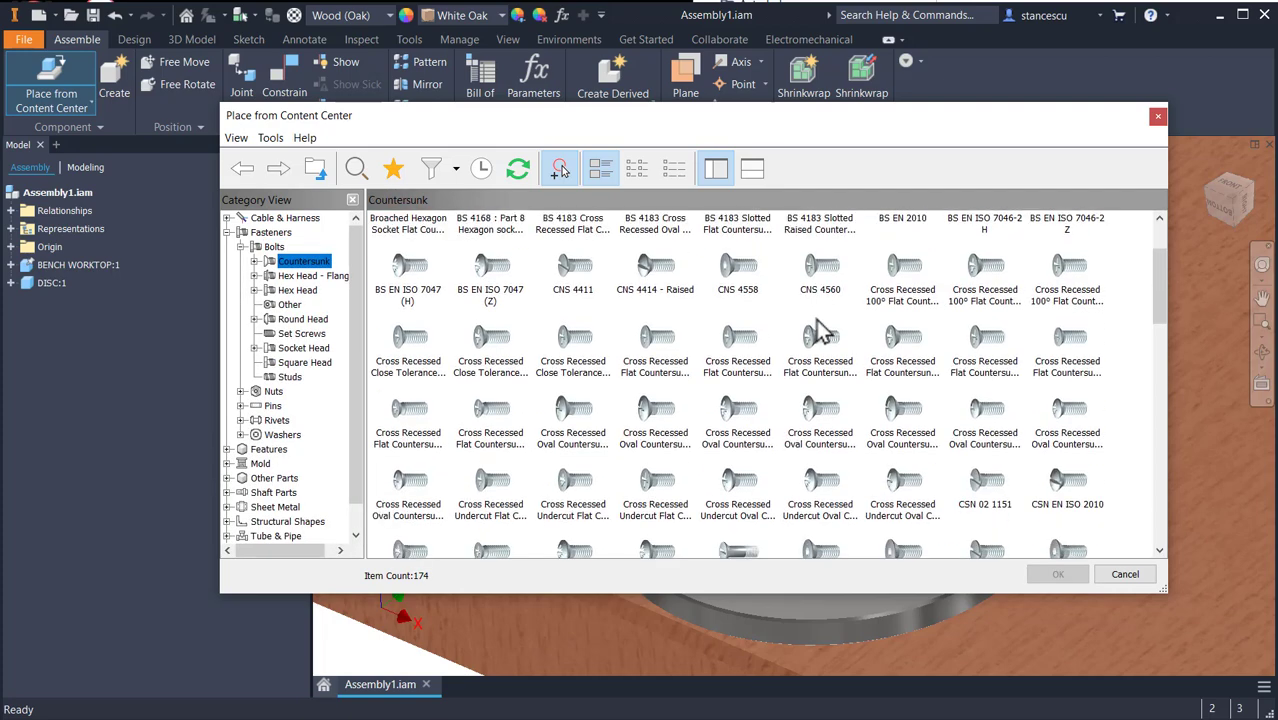
scroll(818, 330, down, 1)
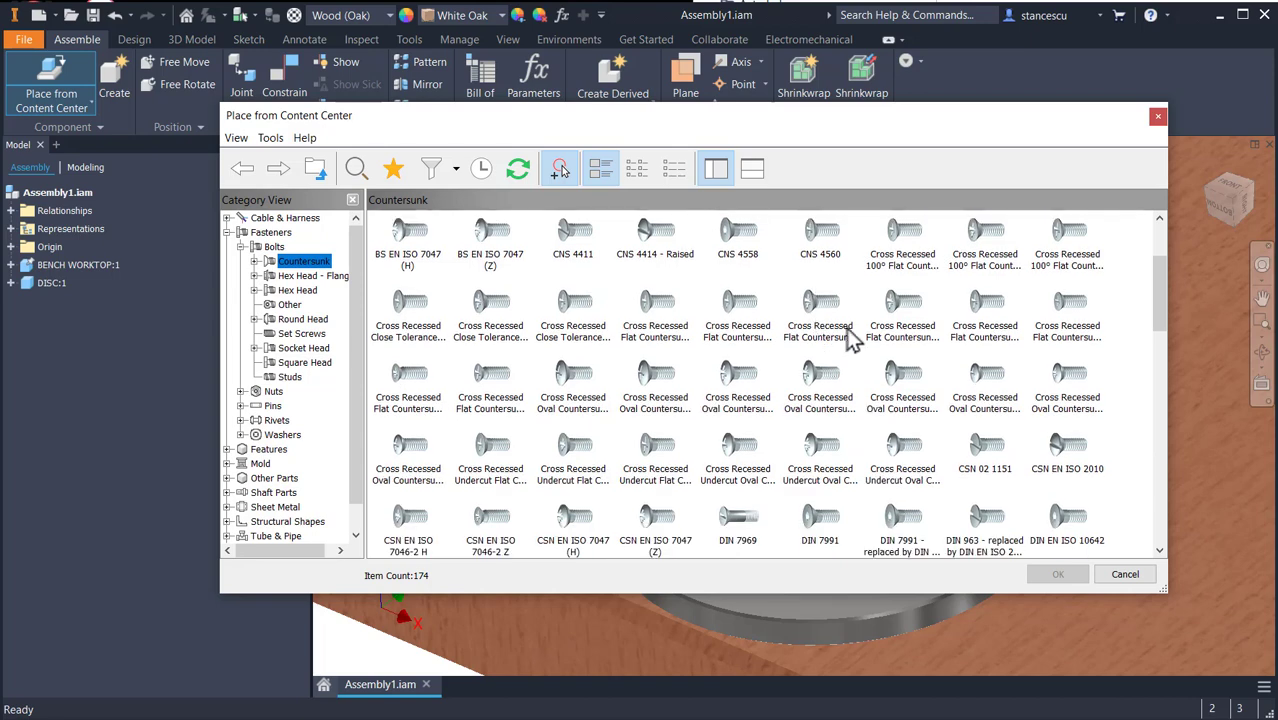
scroll(848, 340, down, 1)
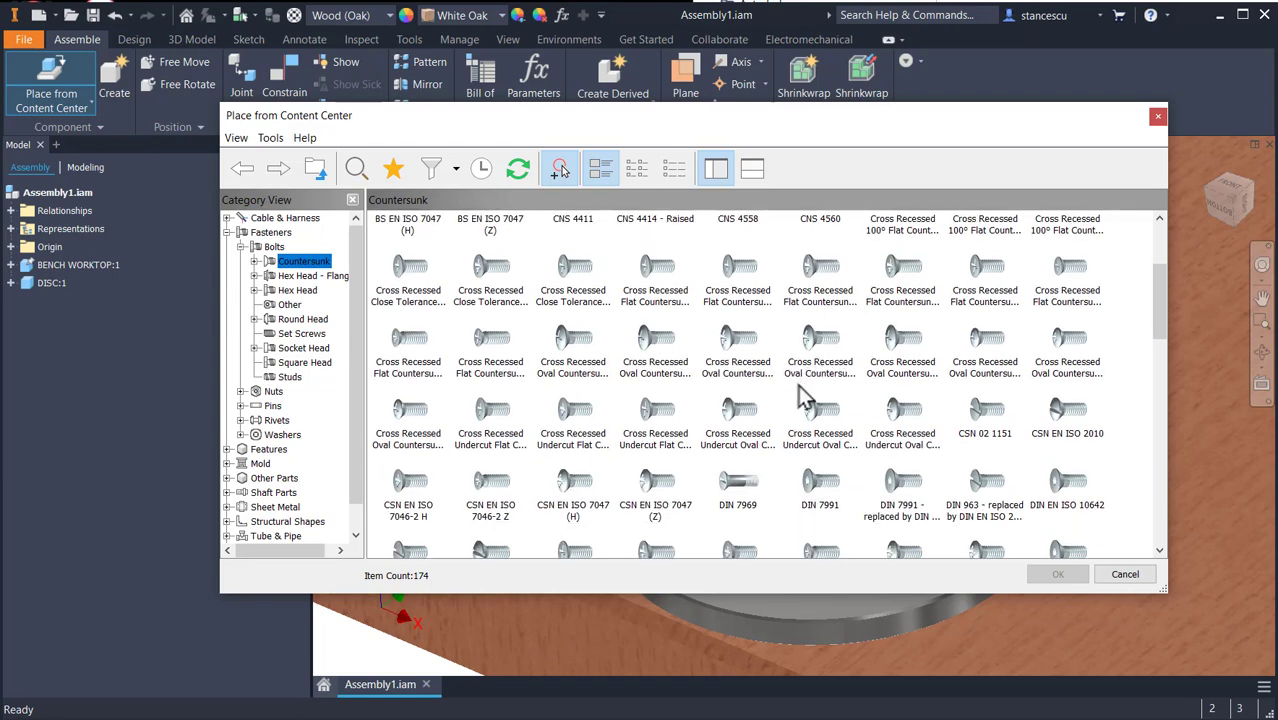
scroll(900, 430, down, 1)
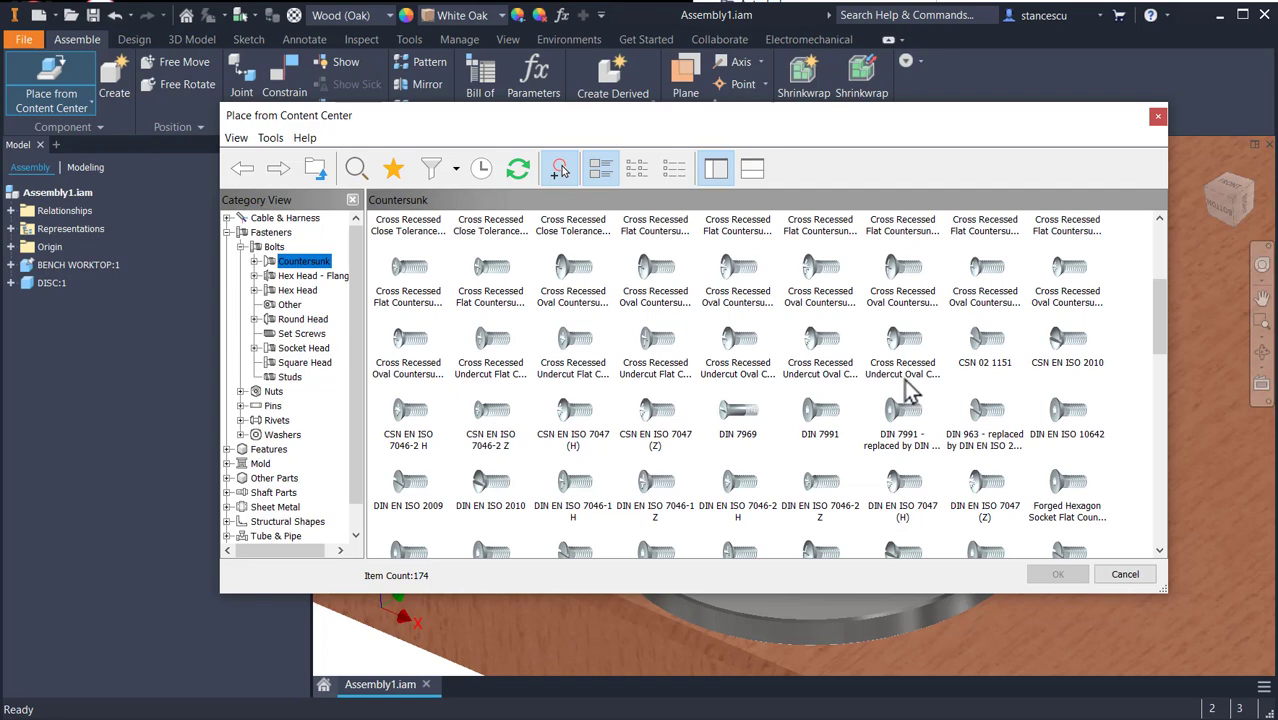
scroll(907, 390, down, 1)
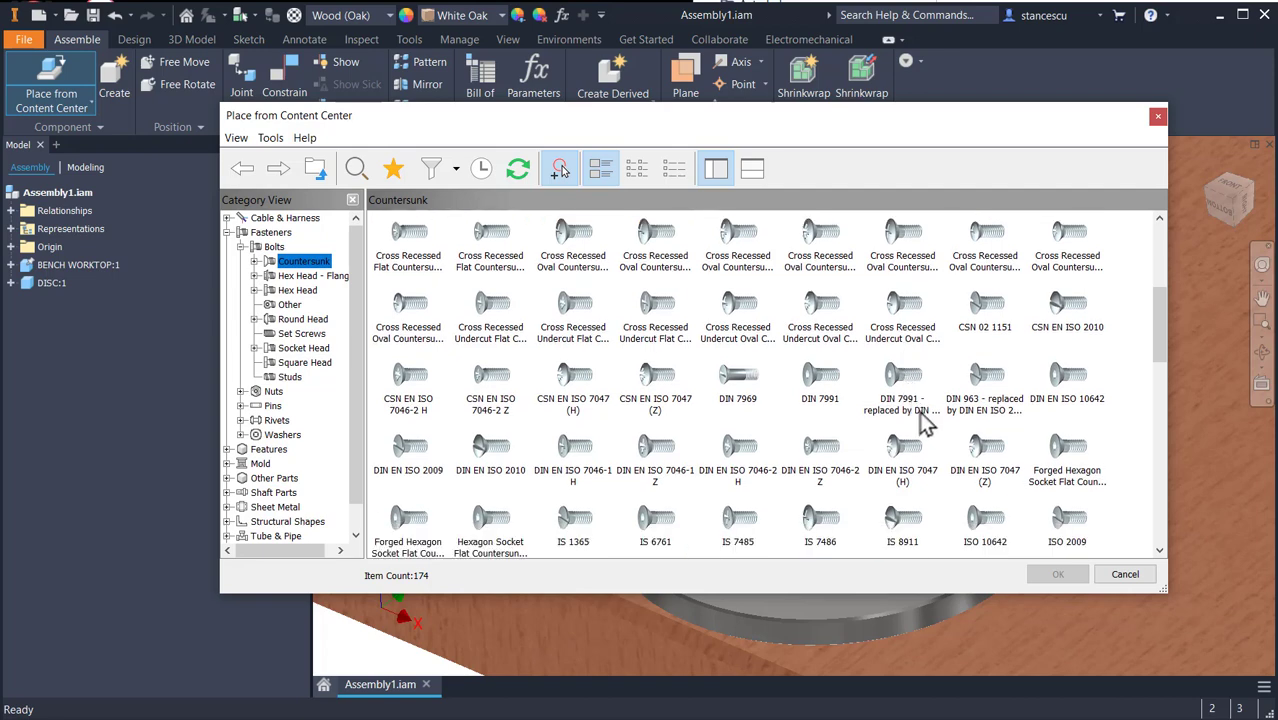
scroll(925, 424, down, 1)
scroll(873, 465, down, 4)
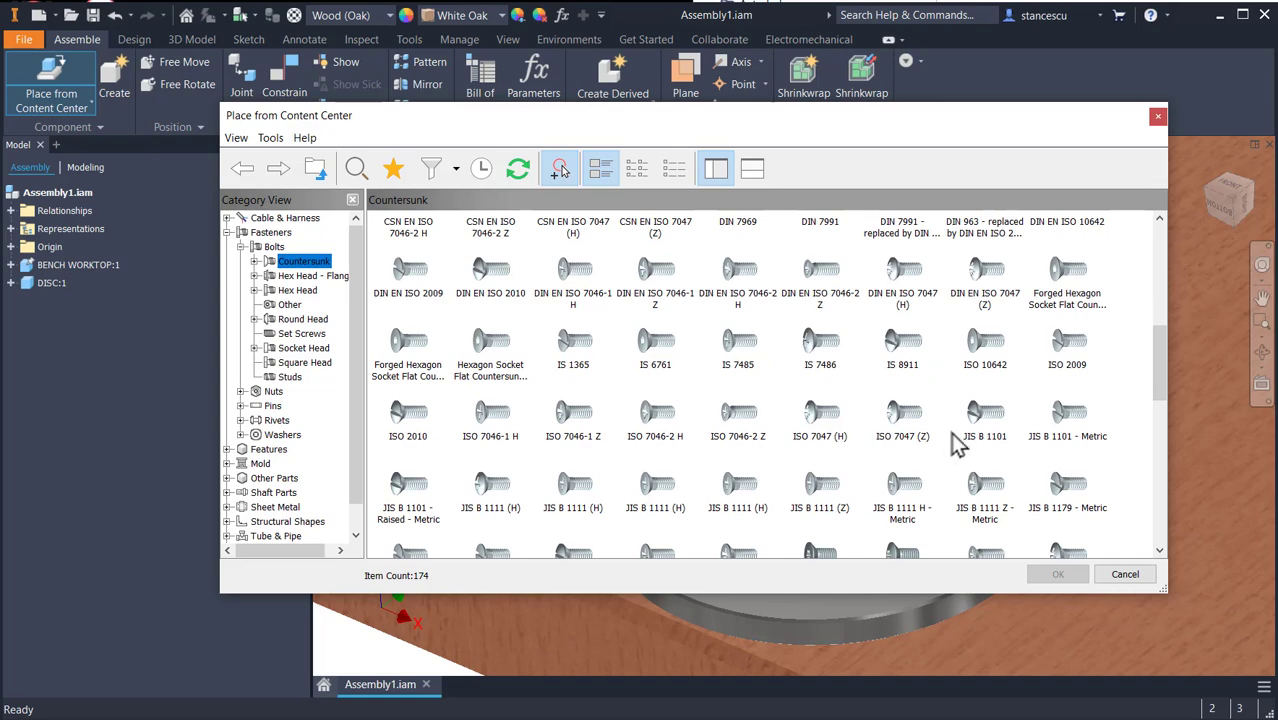
double_click(1066, 345)
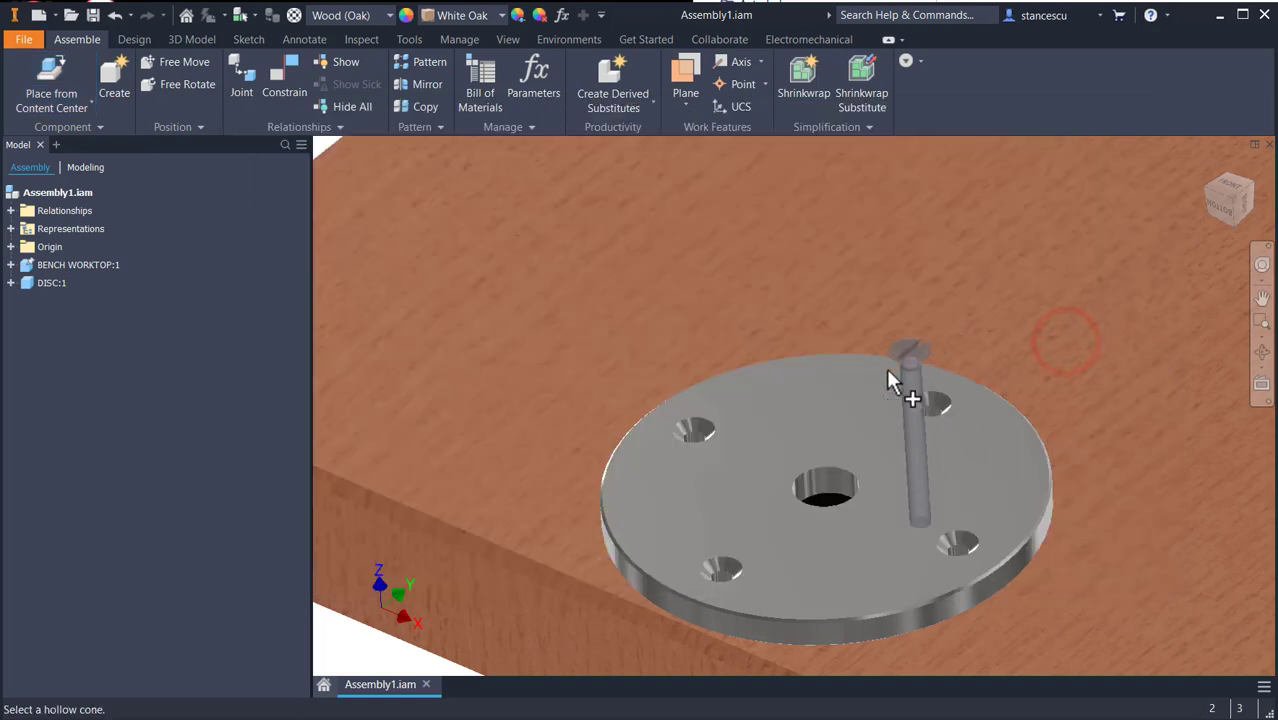
Insert the bolt into all four countersunk disc holes using Follow pattern, accepting the 72,85 mm thread length variant.
click(708, 435)
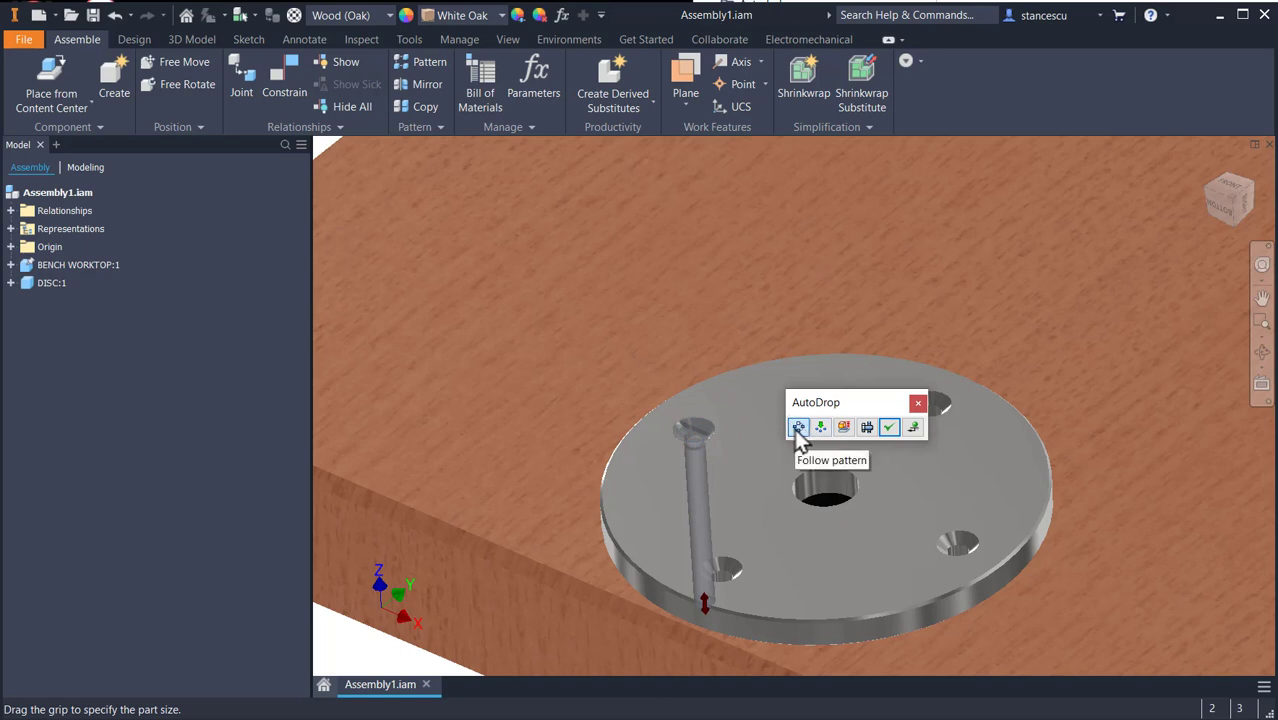
click(886, 430)
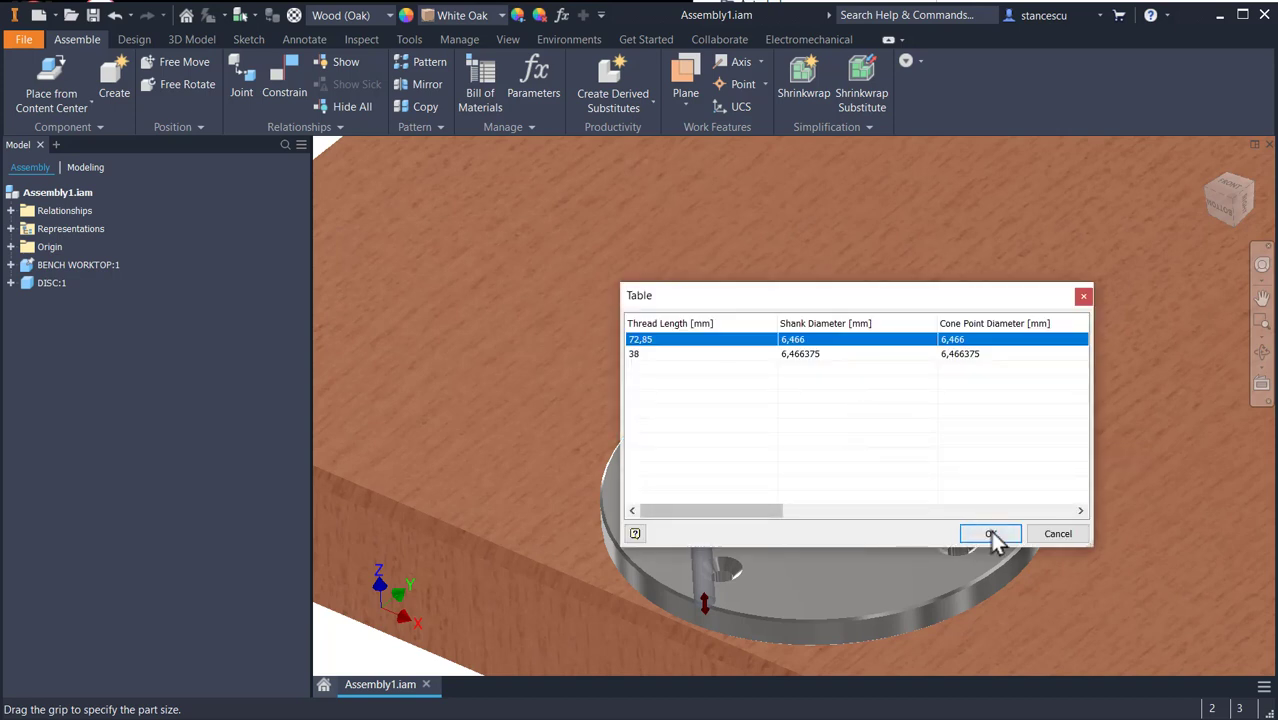
click(989, 533)
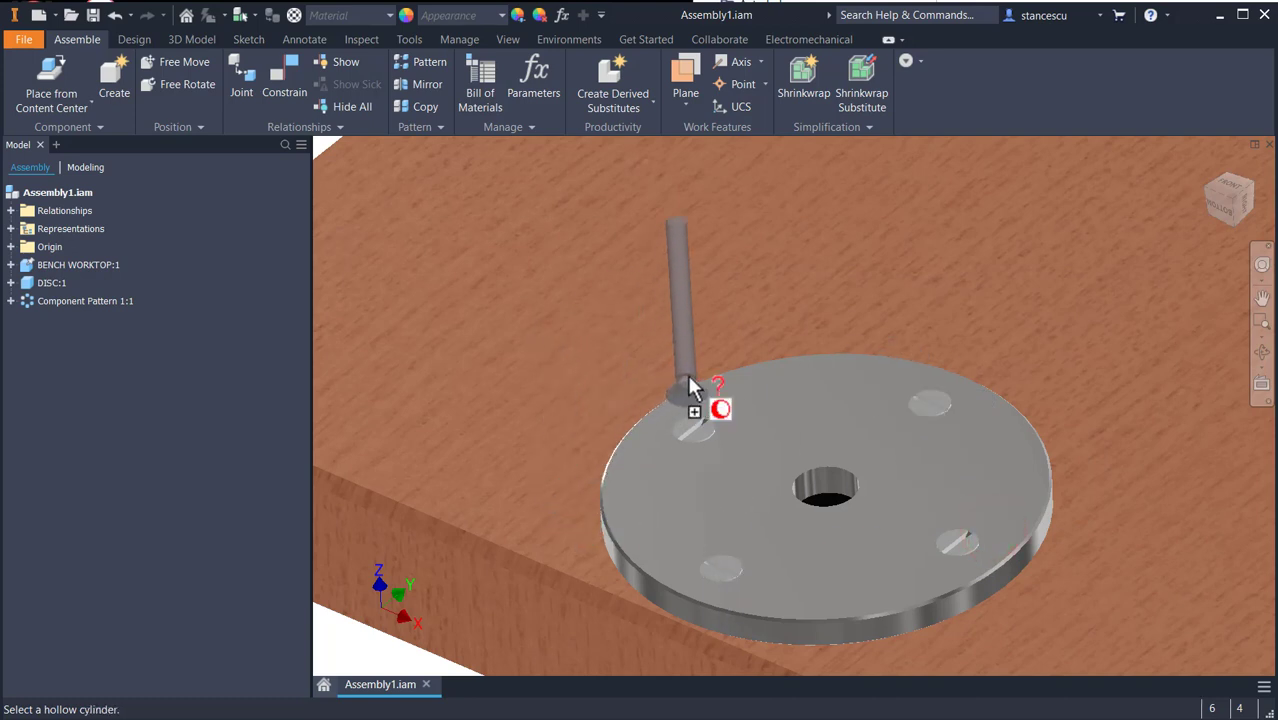
key(Escape)
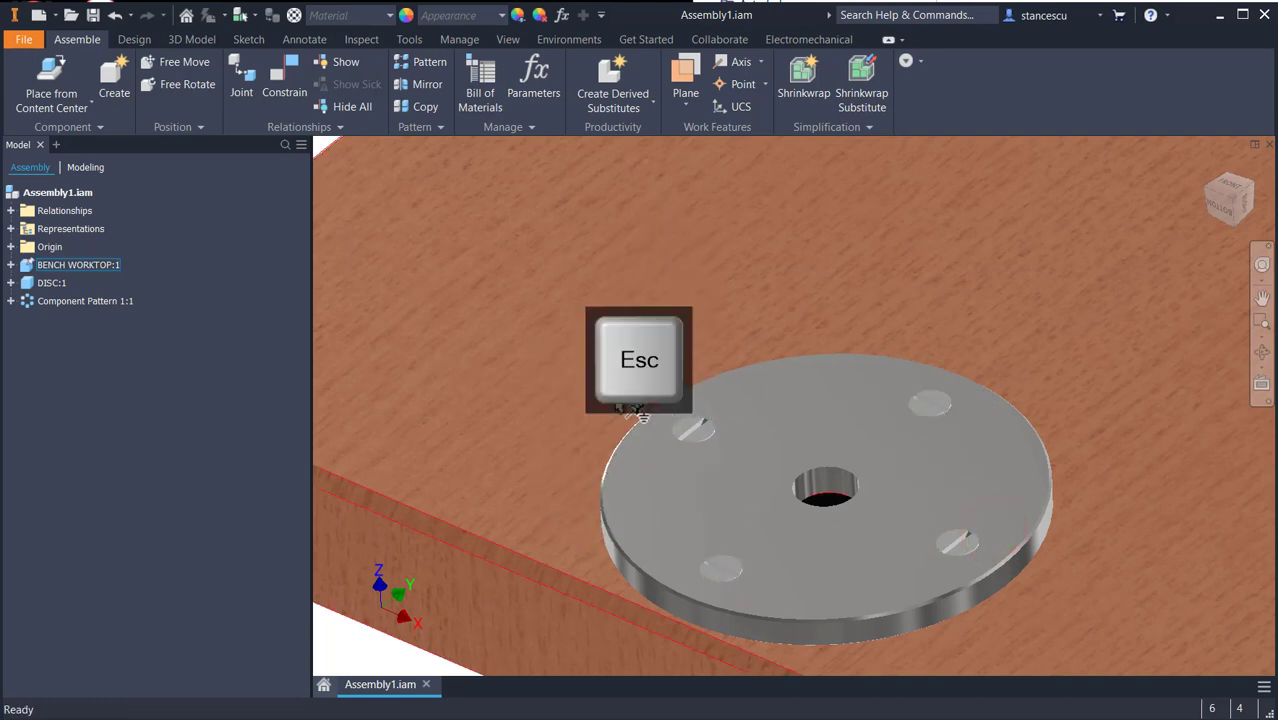
Choose the ISO 7089 plain washer from the Content Center for the bolt ends under the worktop.
shift+middle_drag(614, 520, 622, 462)
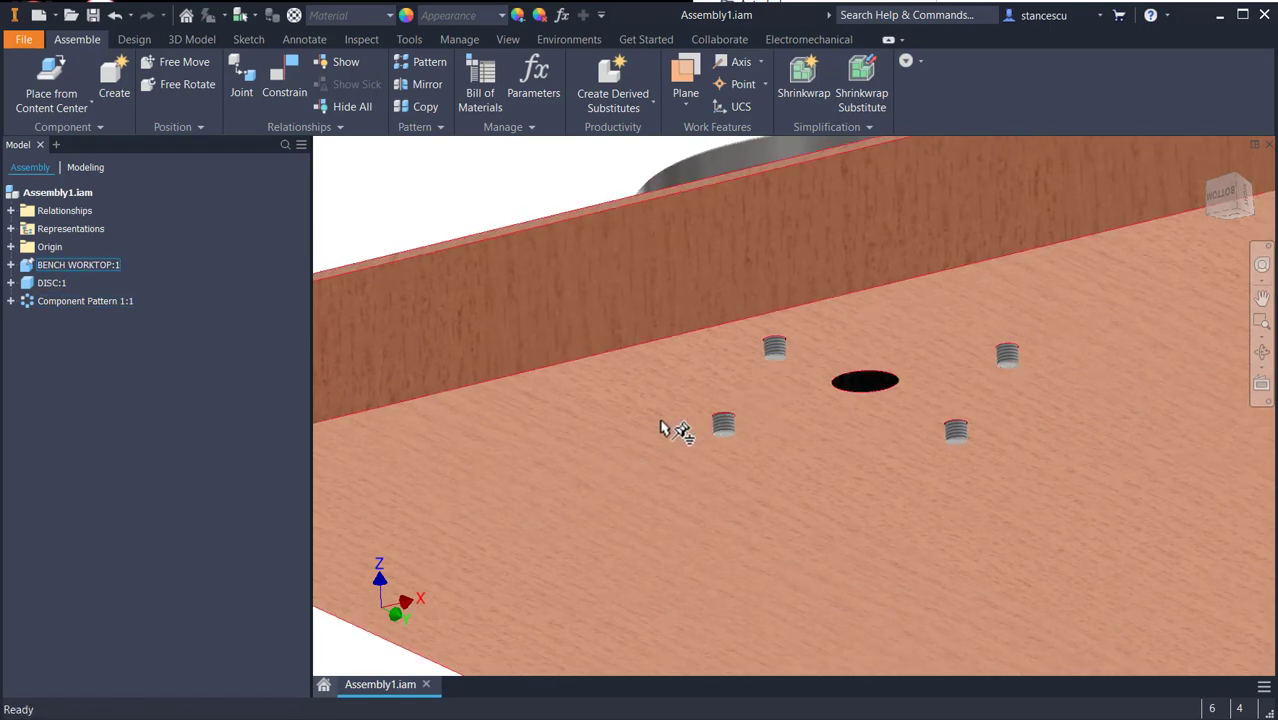
shift+middle_drag(653, 417, 619, 394)
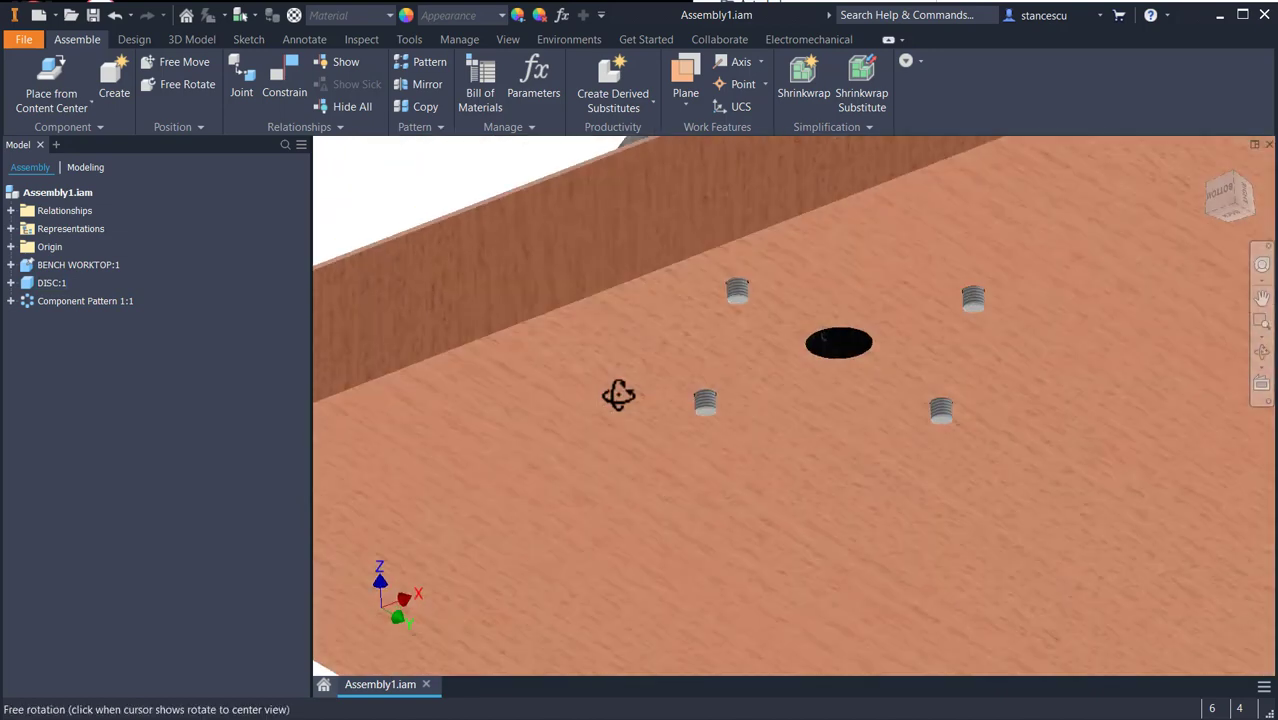
scroll(740, 295, up, 2)
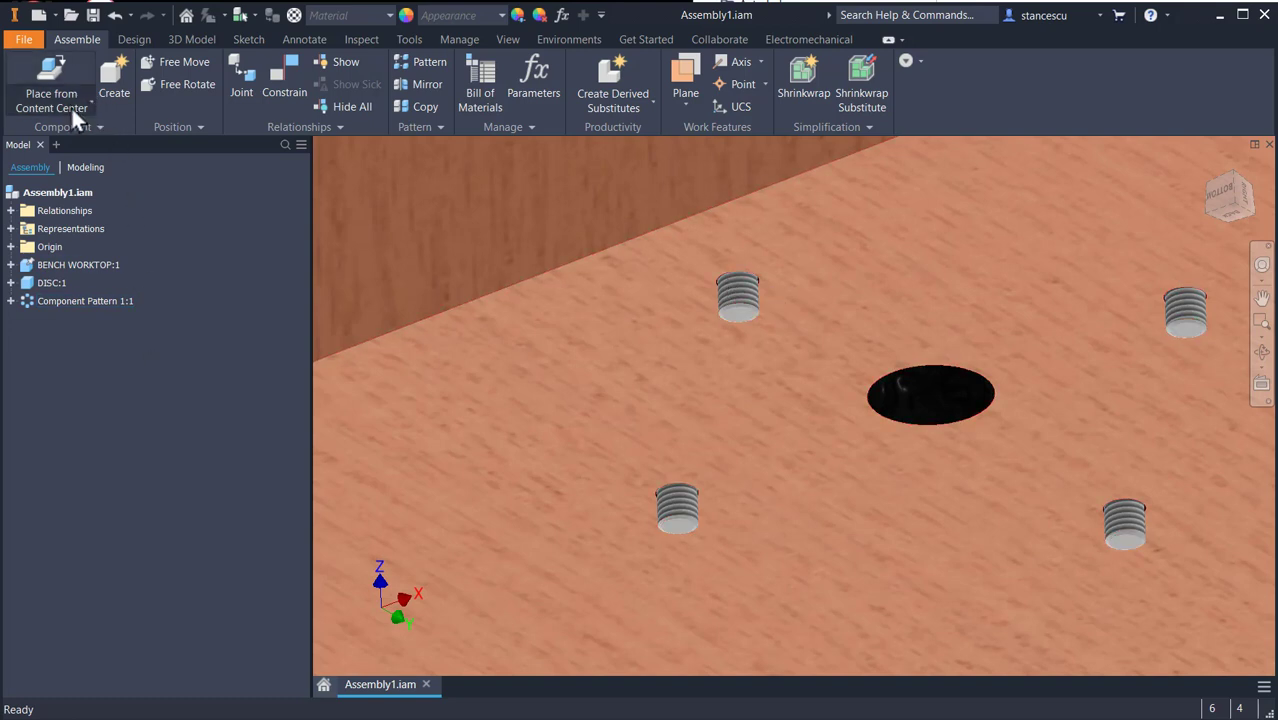
click(45, 95)
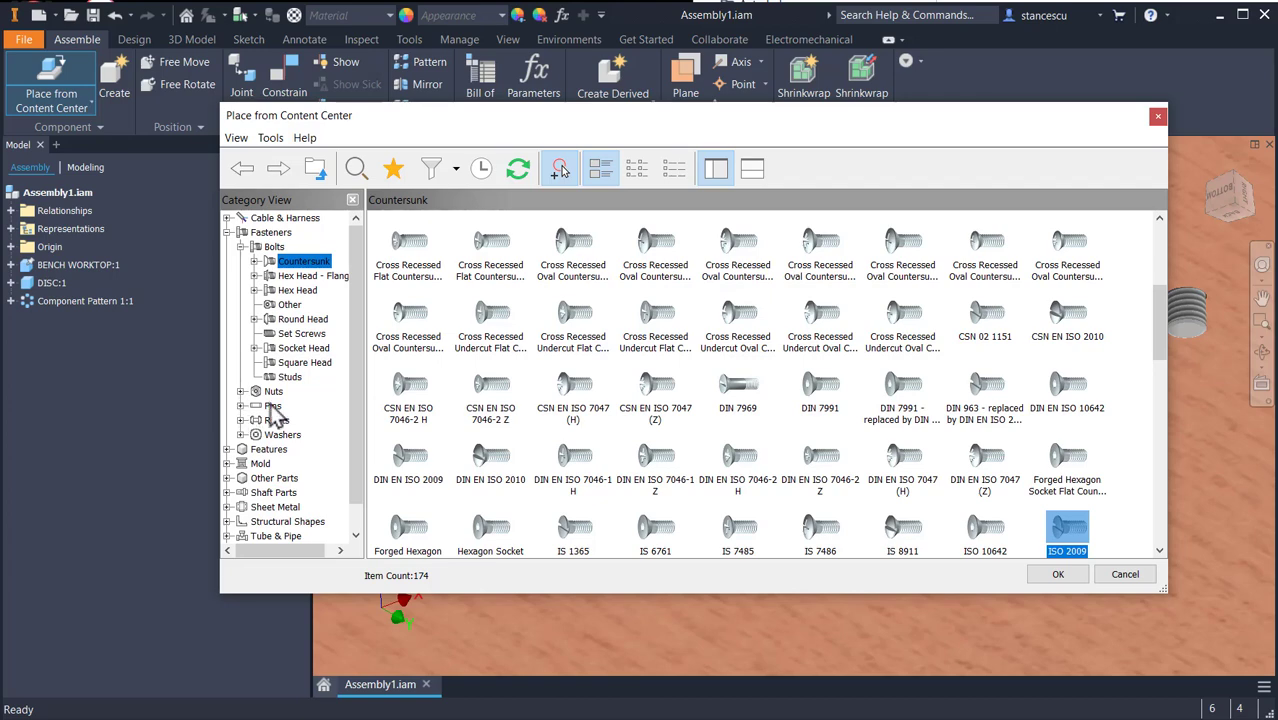
click(262, 437)
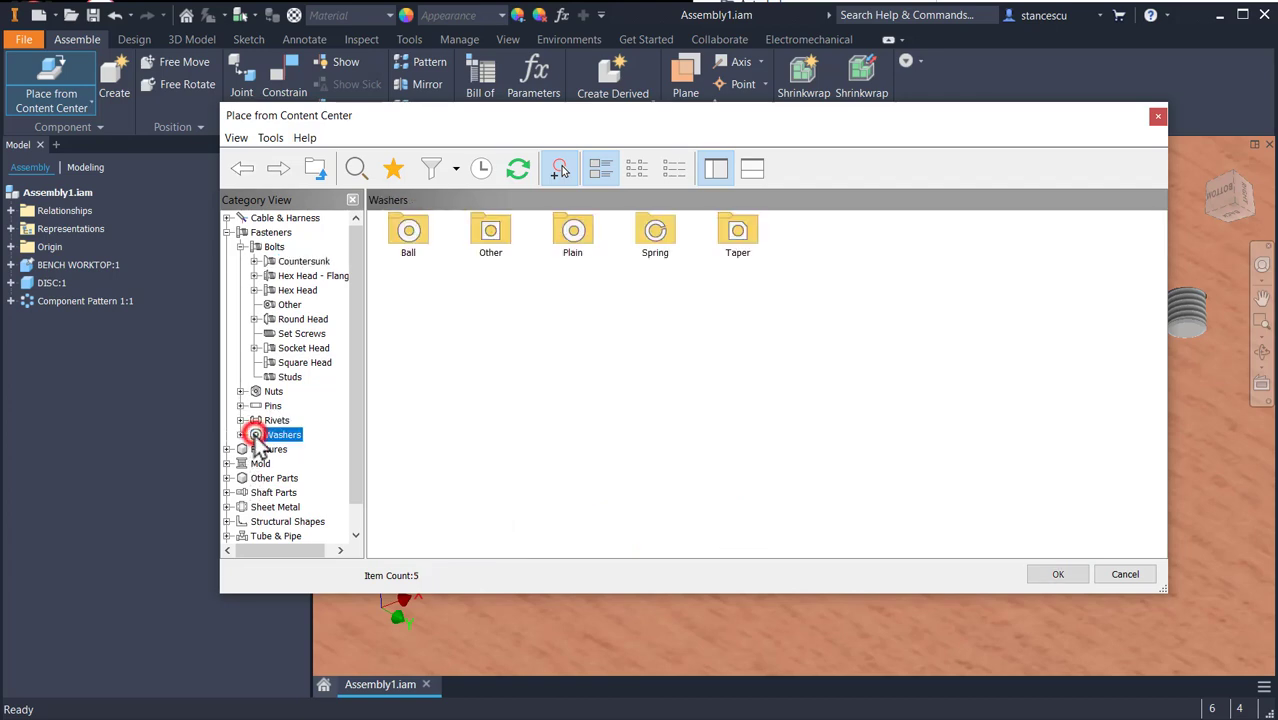
double_click(578, 240)
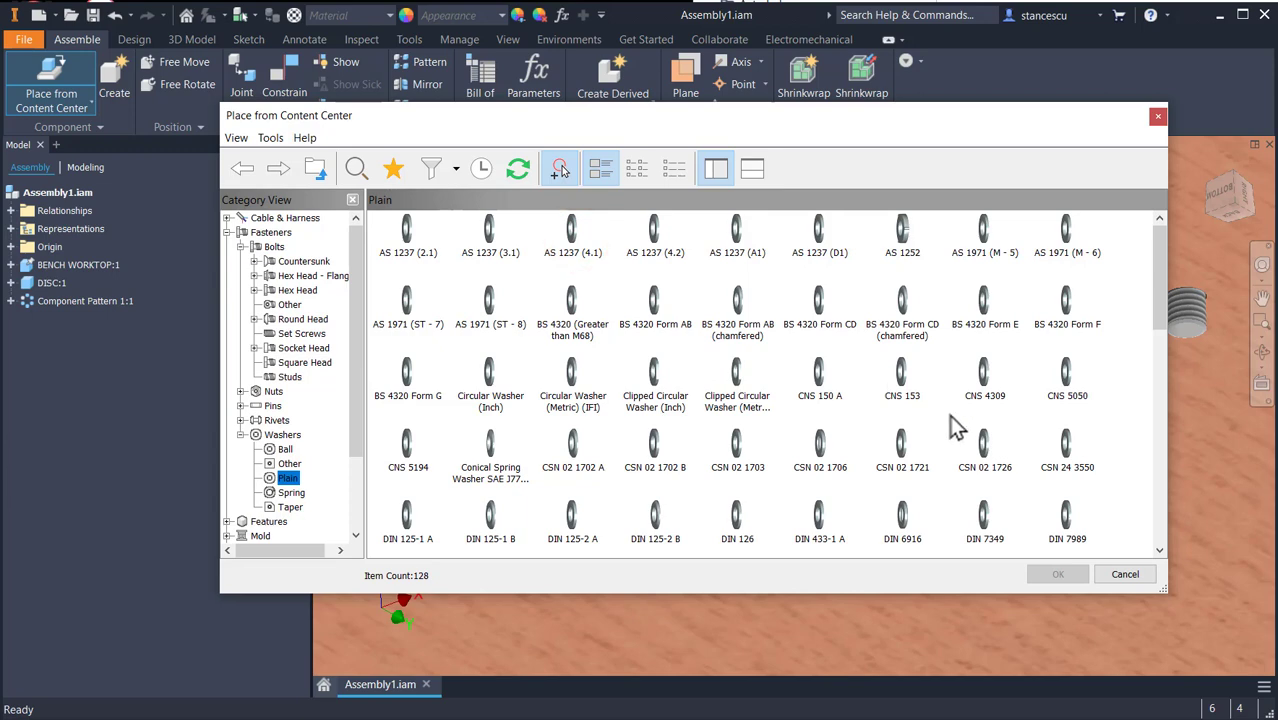
scroll(948, 400, down, 3)
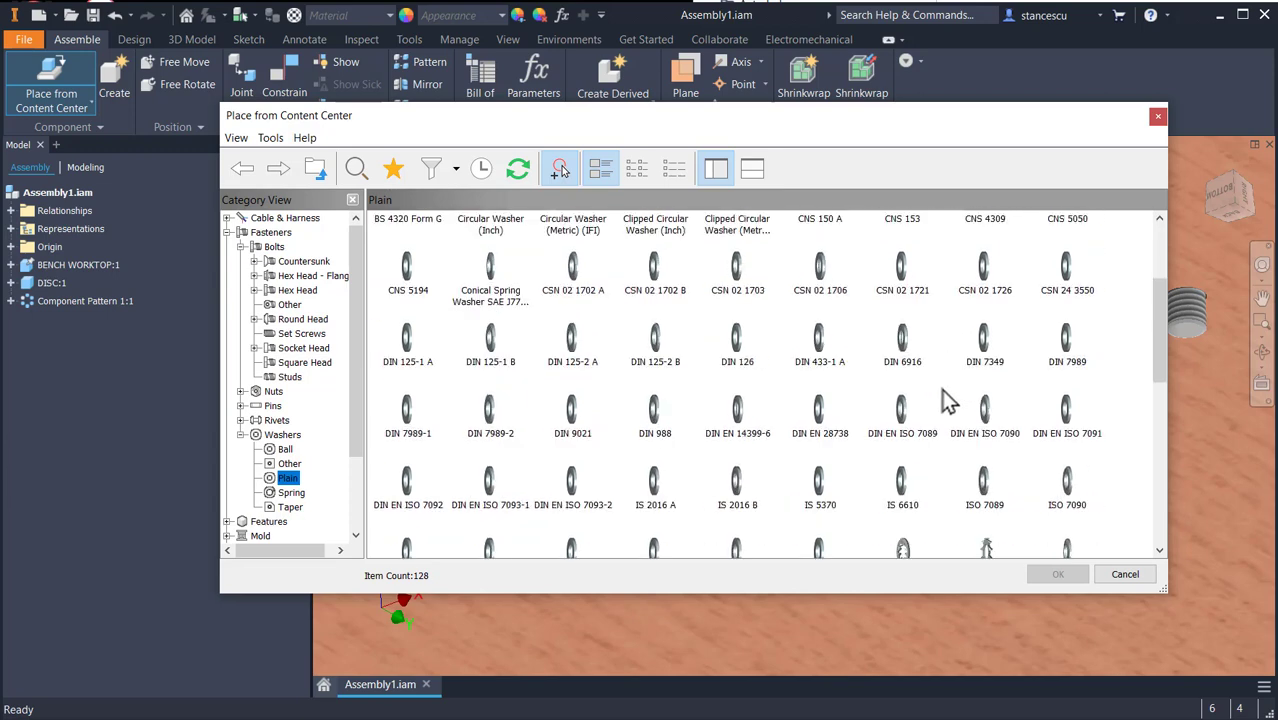
scroll(948, 400, down, 1)
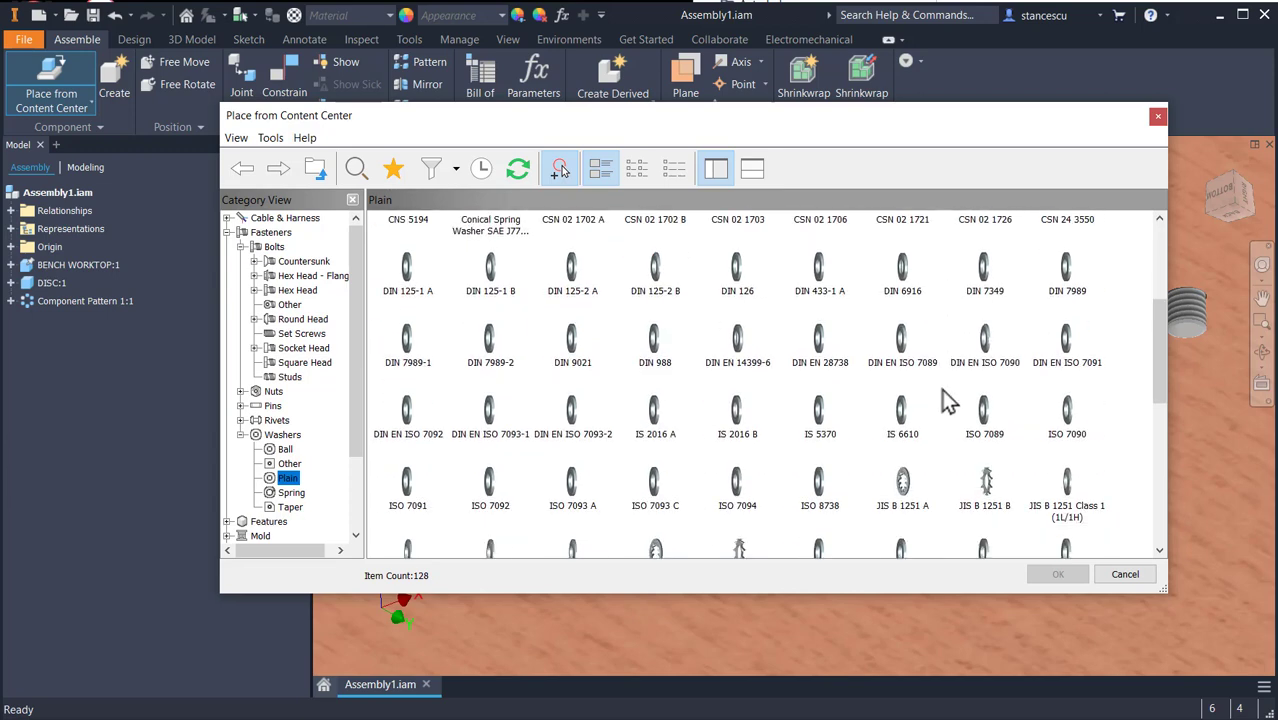
double_click(984, 430)
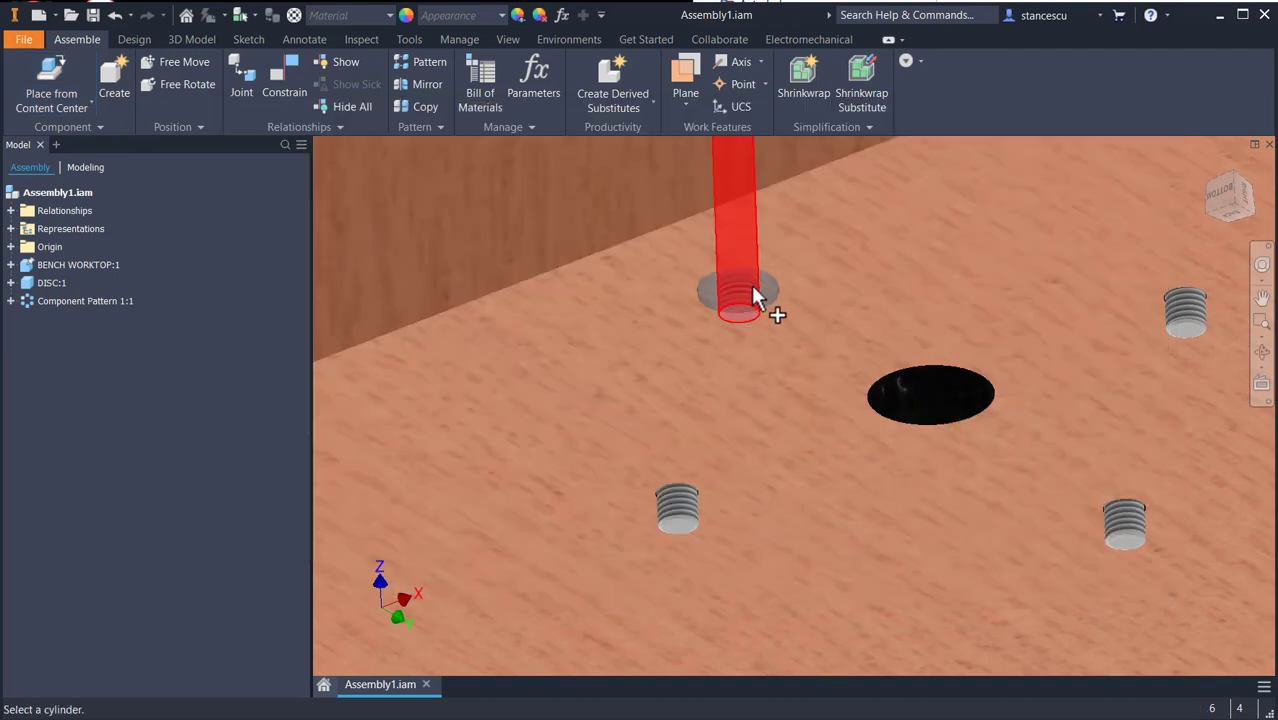
Fit the washer onto a bolt against its hole edge on the worktop's underside, using Follow pattern to cover all four bolts.
click(758, 292)
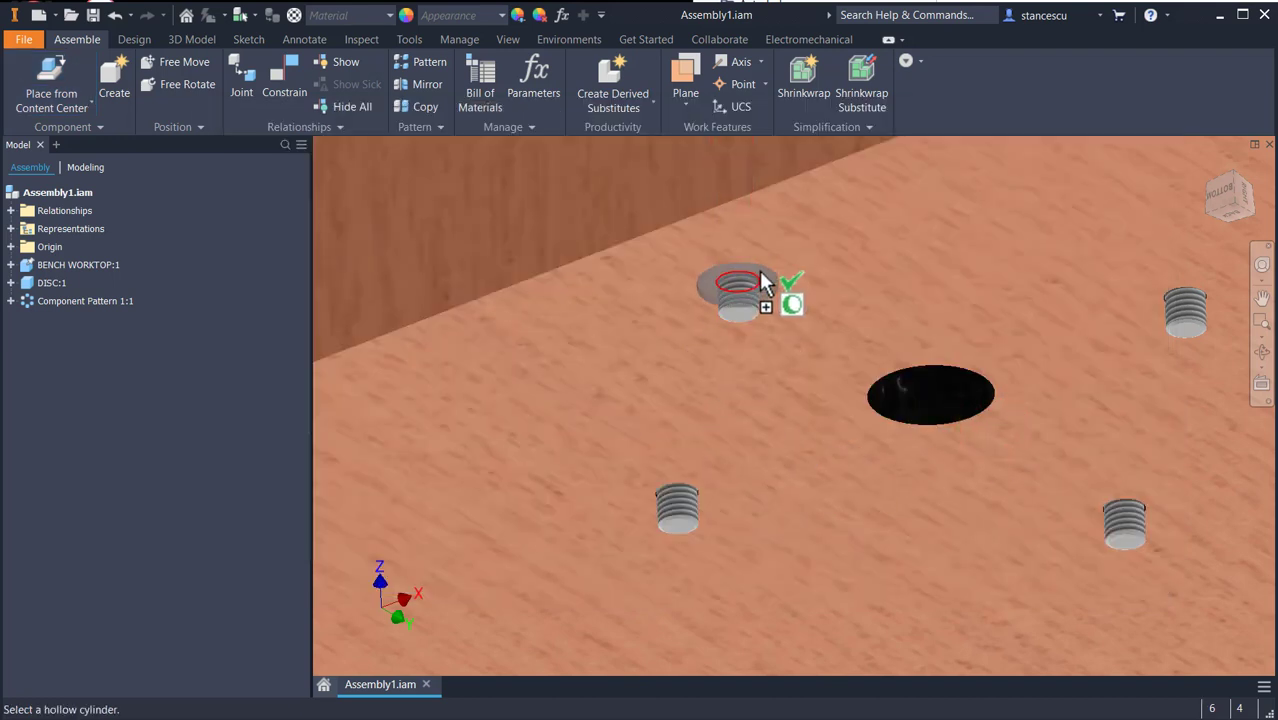
click(762, 283)
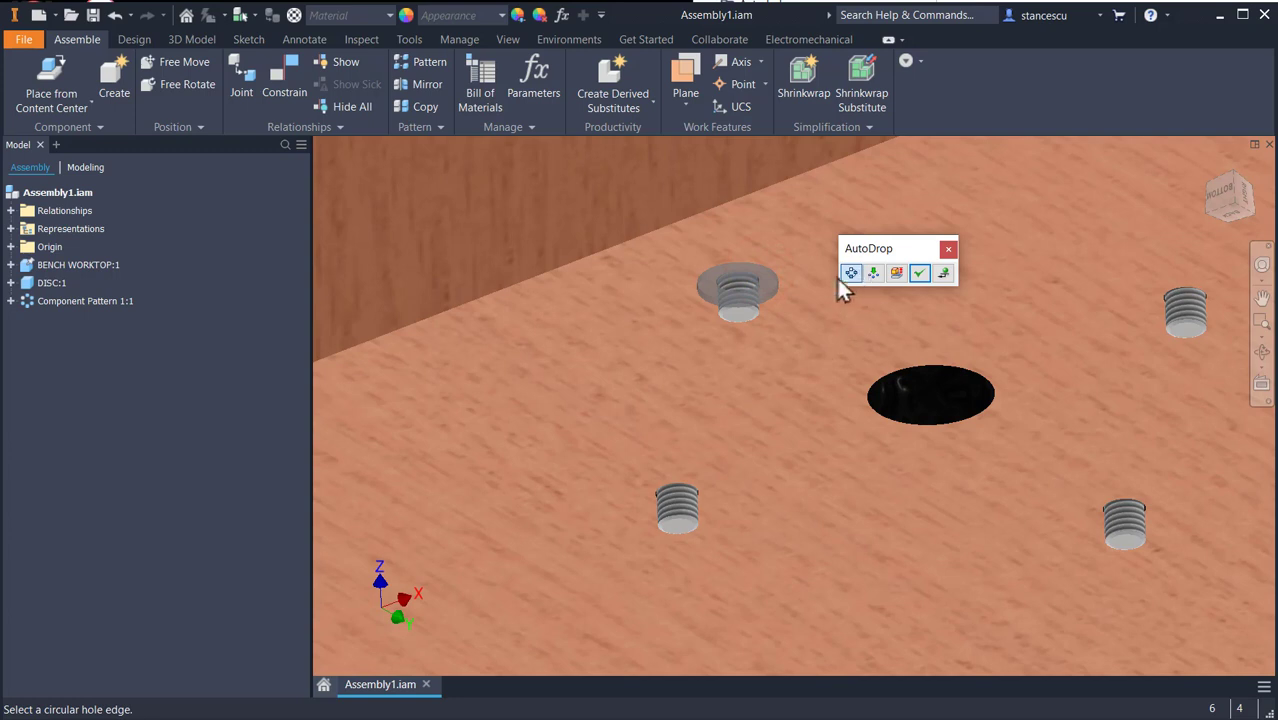
click(919, 276)
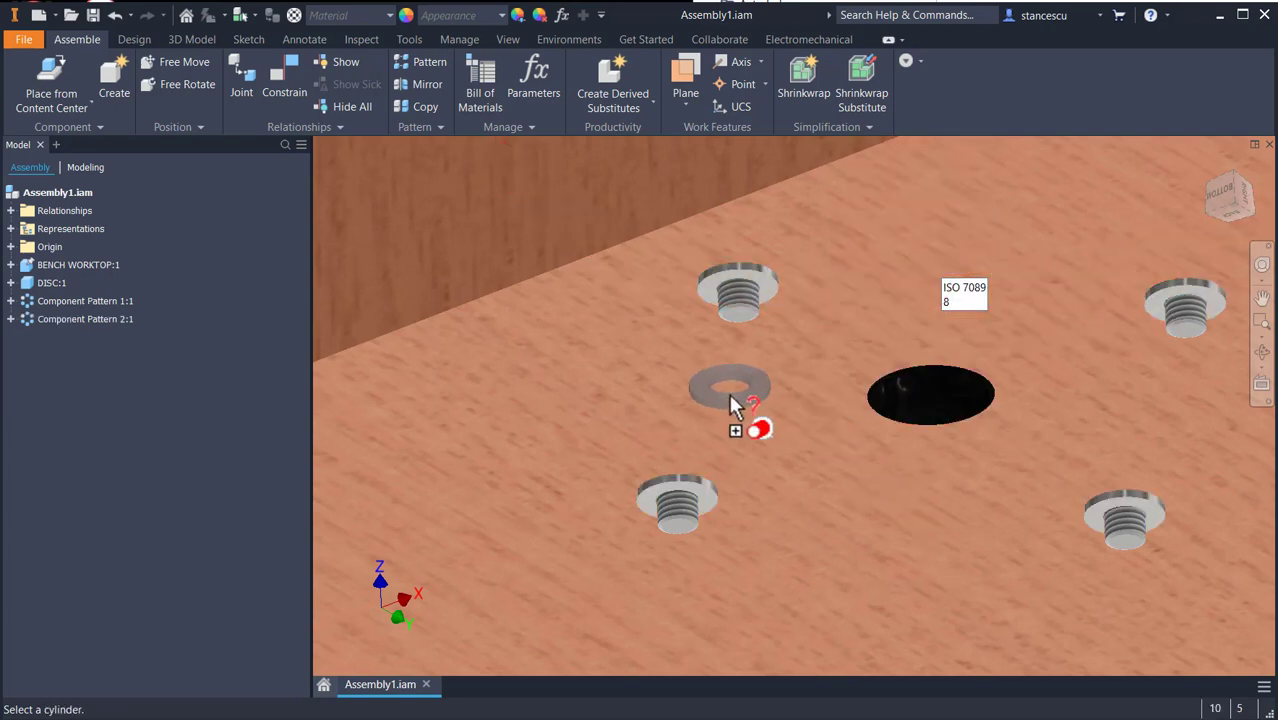
End the washer placement and choose the ISO 4032 hex nut from the Content Center.
key(Escape)
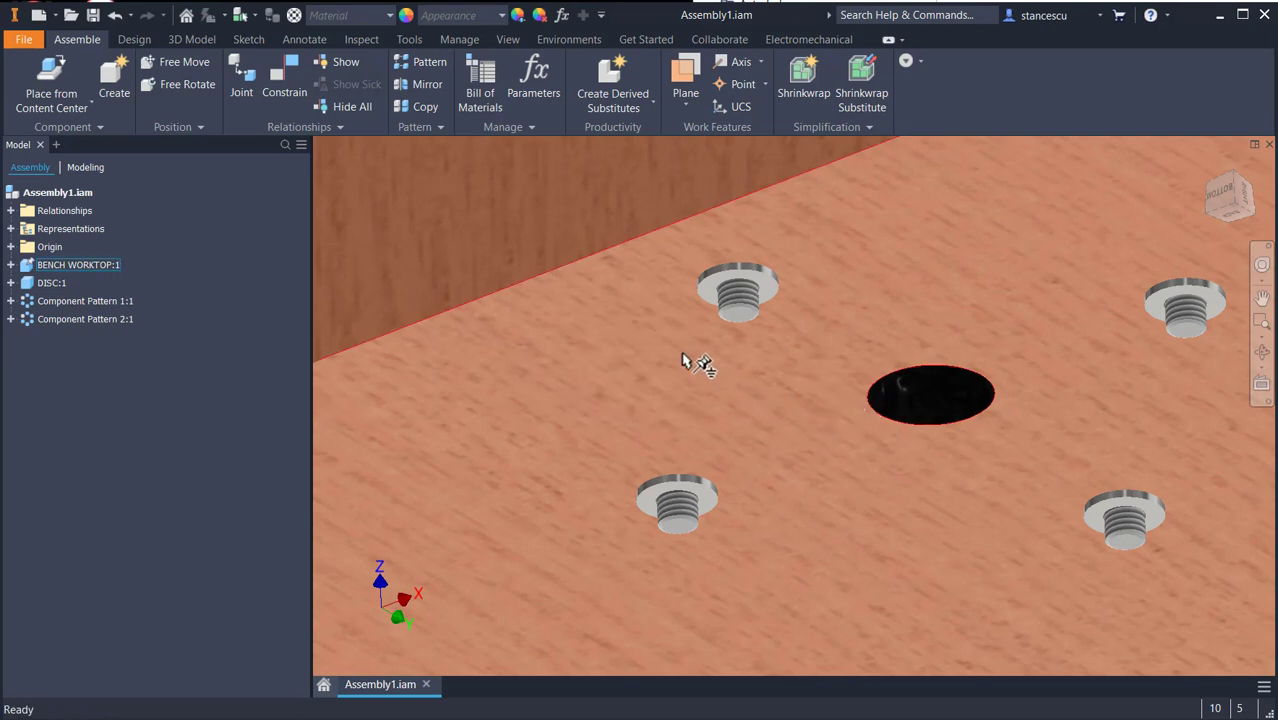
click(50, 85)
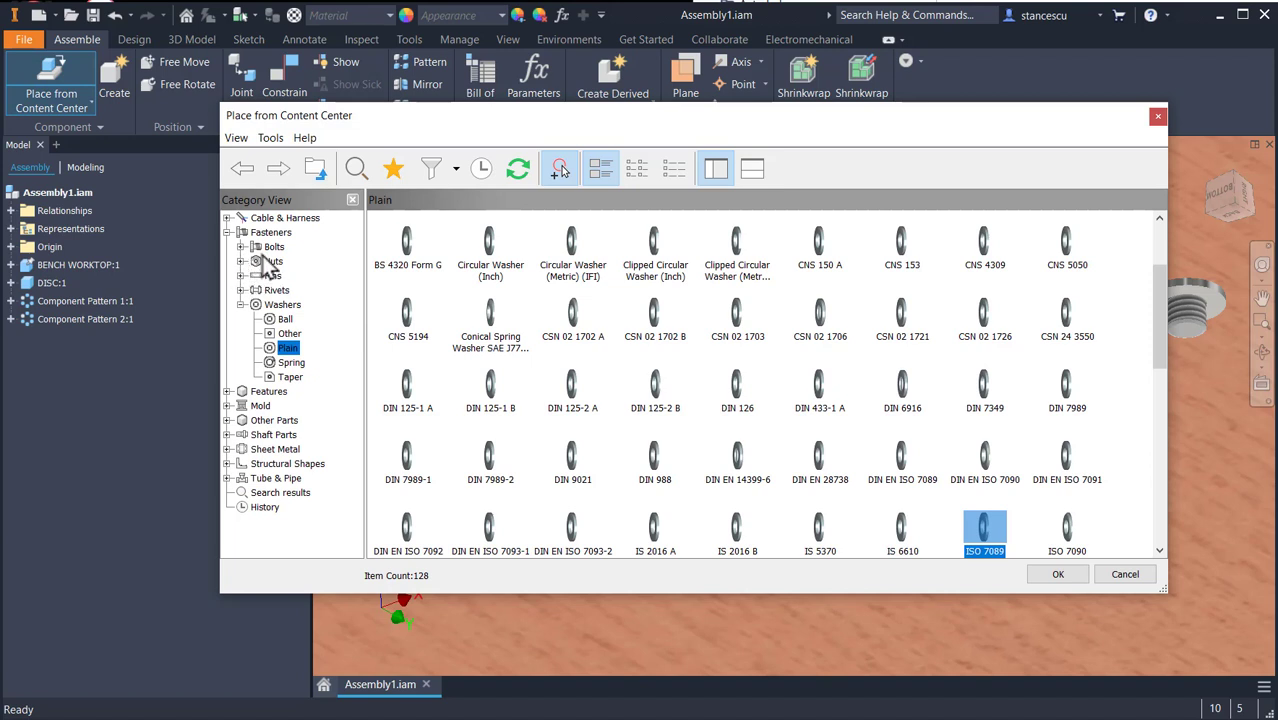
click(271, 261)
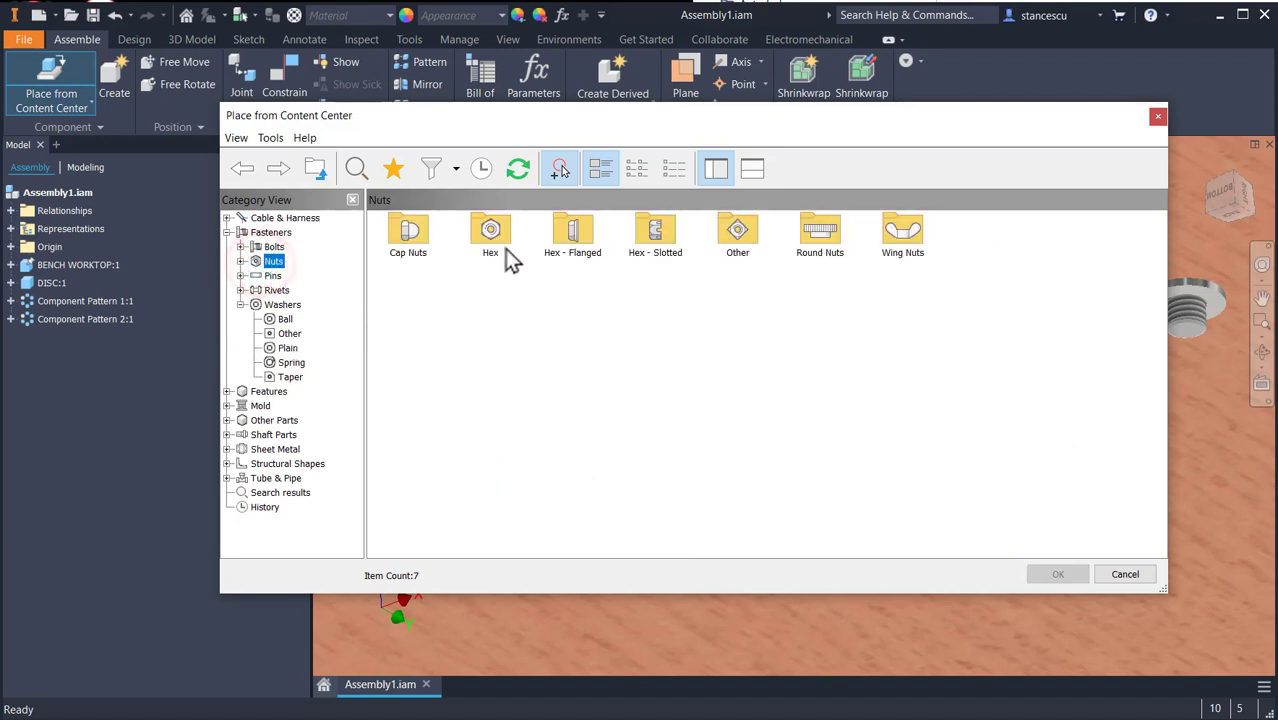
double_click(491, 237)
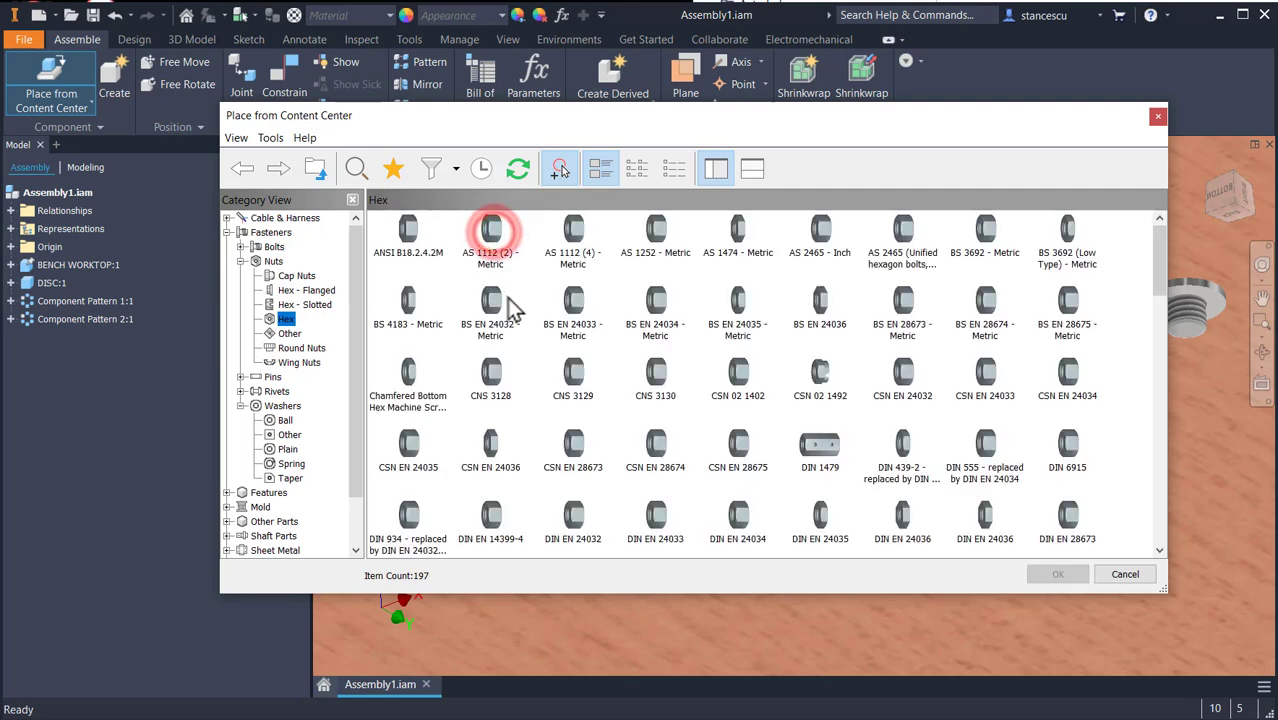
scroll(838, 320, down, 1)
scroll(838, 320, down, 1)
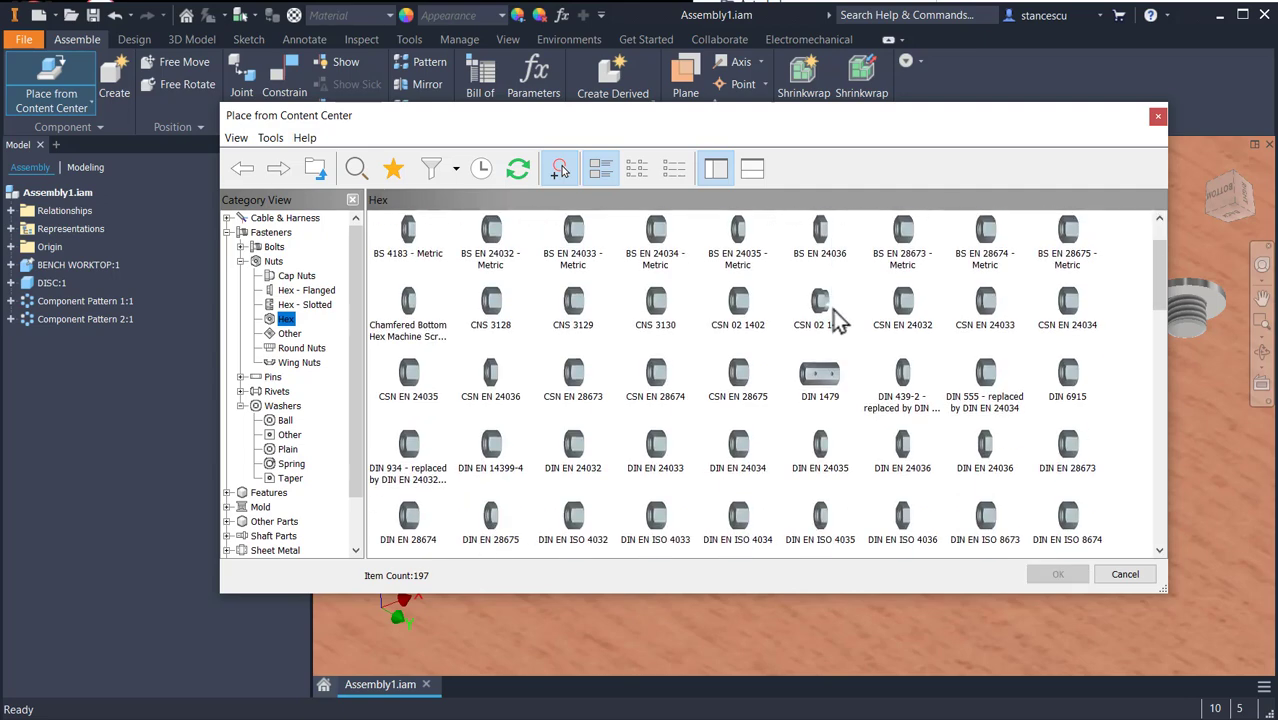
scroll(838, 320, down, 2)
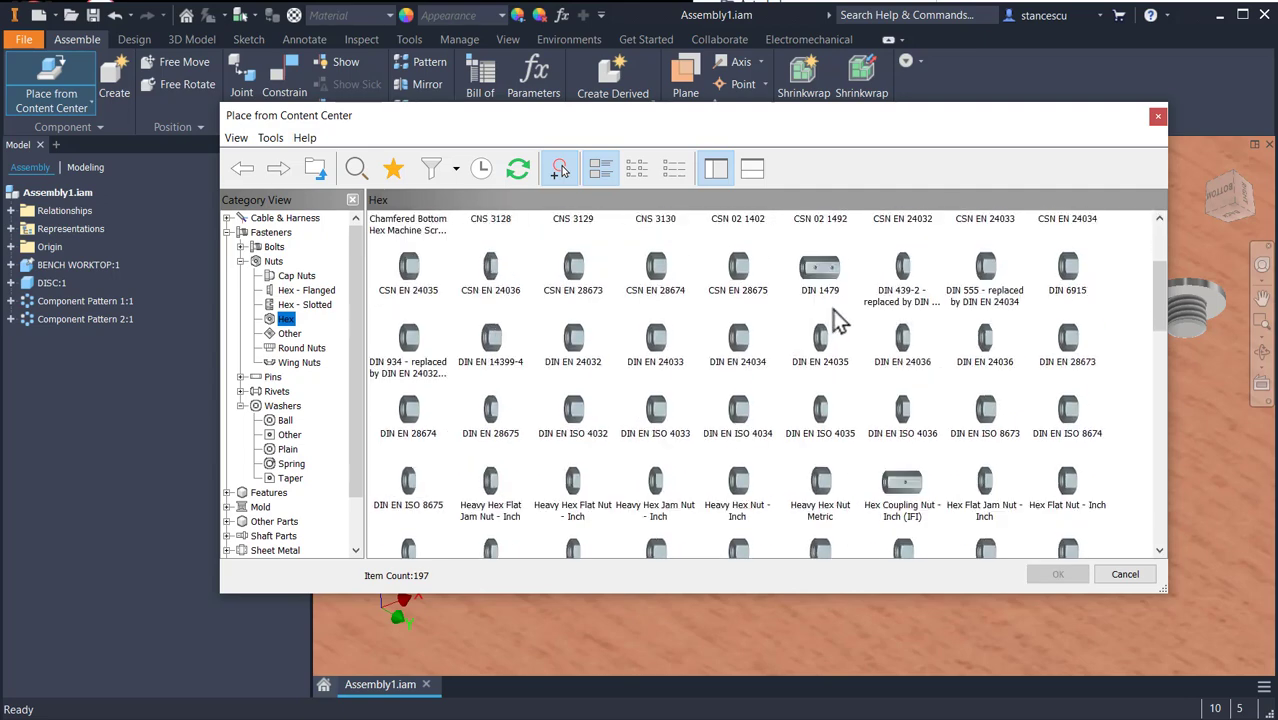
scroll(783, 348, down, 4)
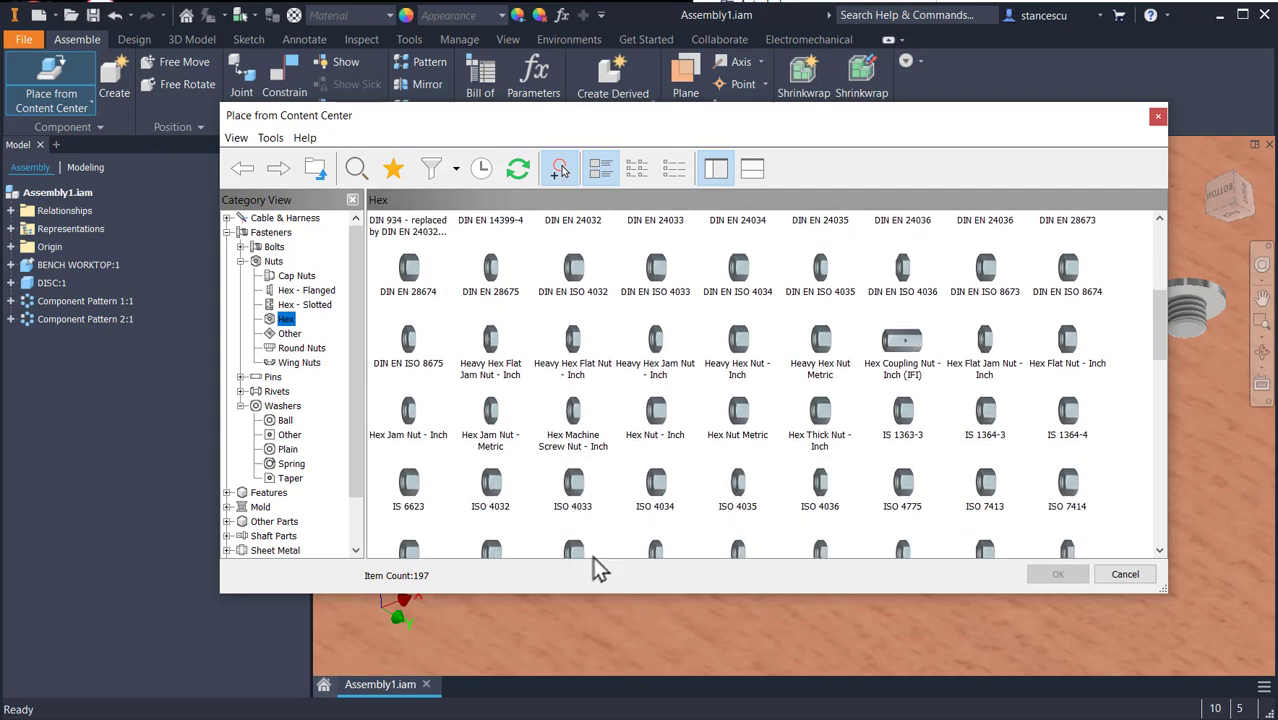
double_click(492, 490)
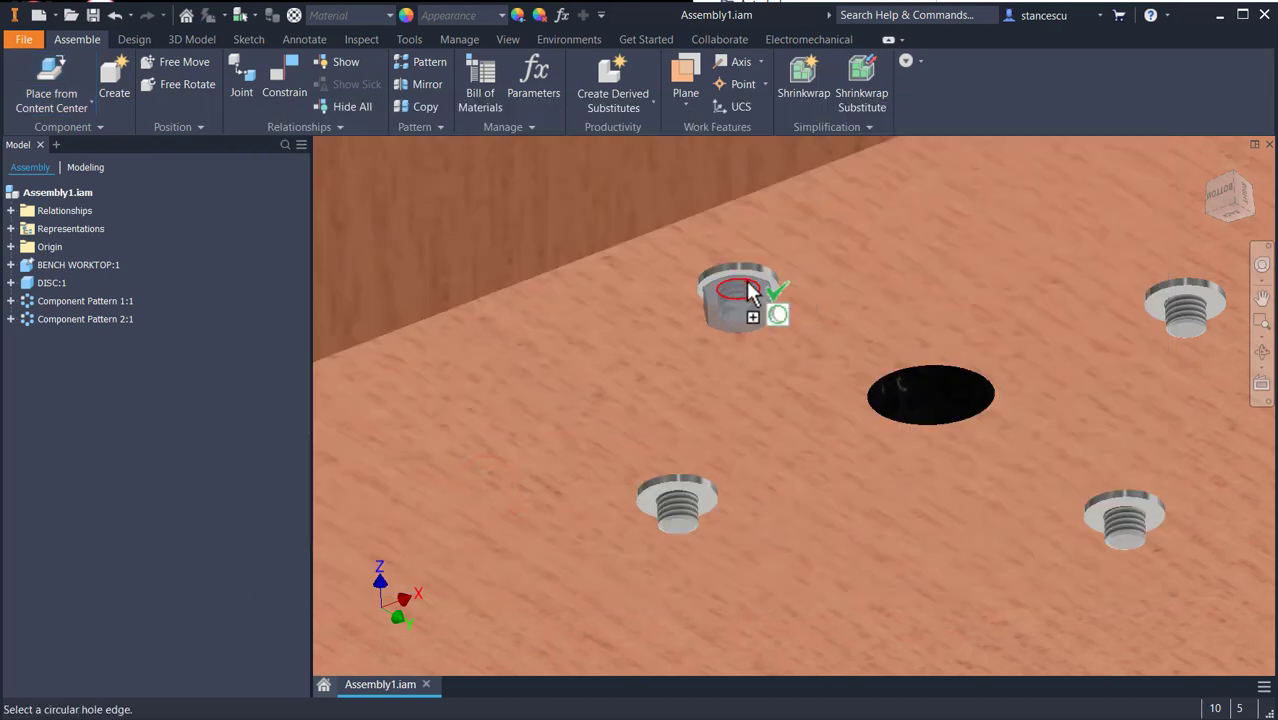
Place an ISO 4032 M8 nut on each of the four bolts, seated against the washers under the worktop.
click(752, 289)
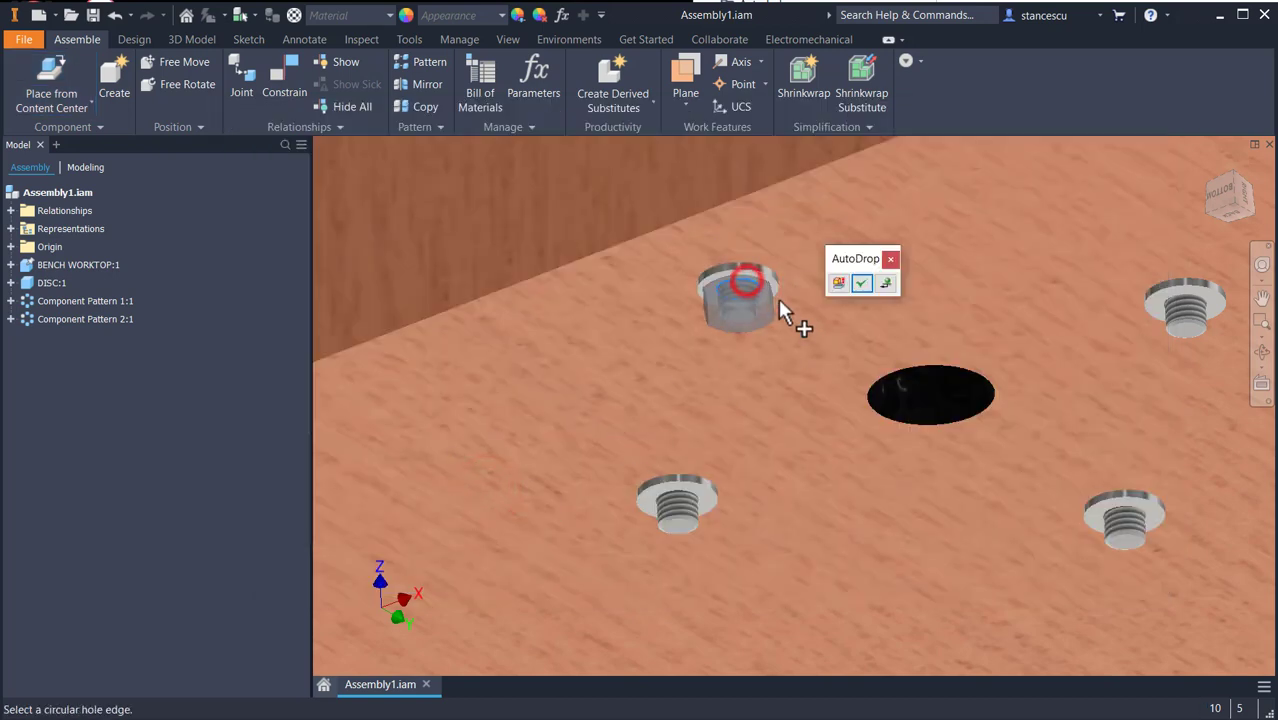
click(864, 284)
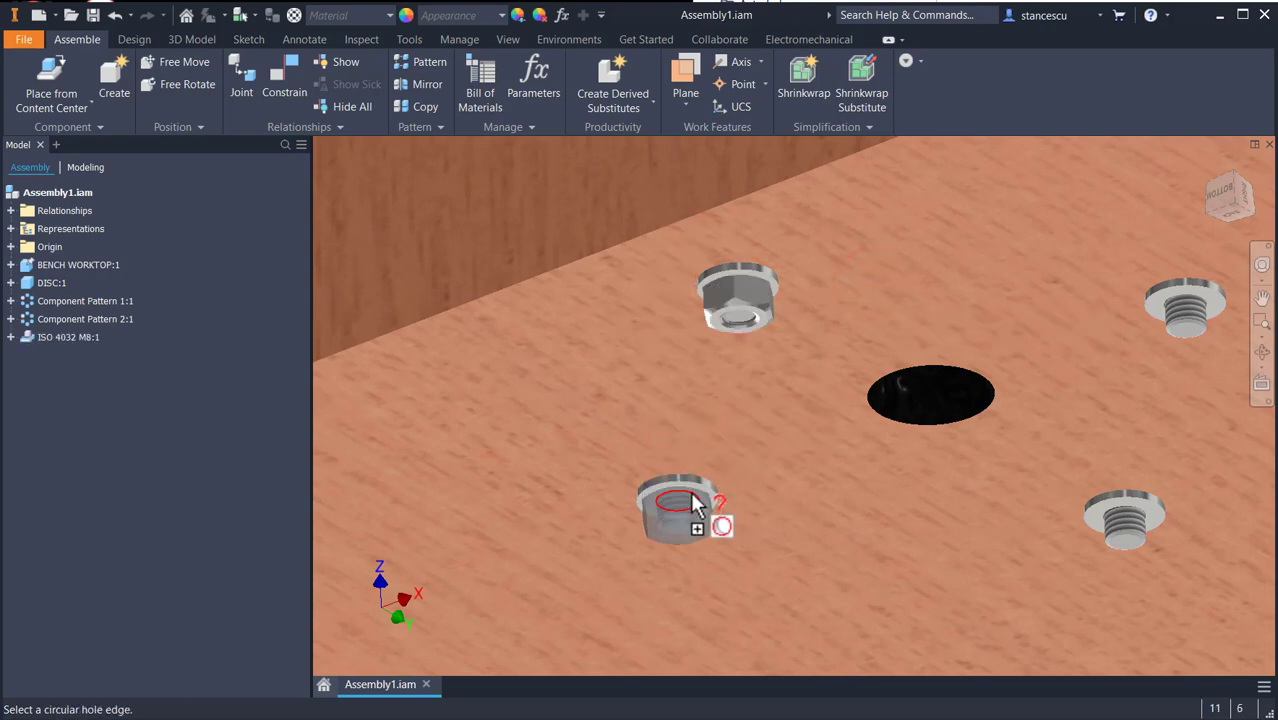
click(697, 503)
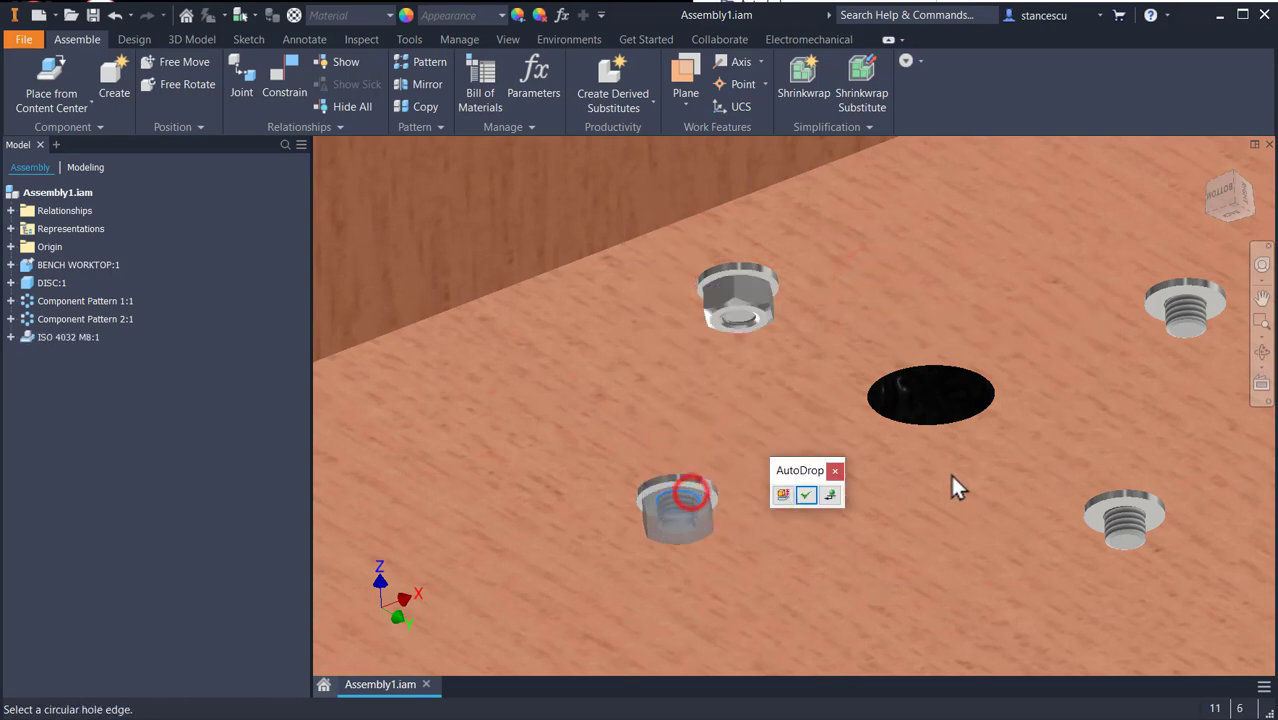
click(805, 497)
click(1133, 525)
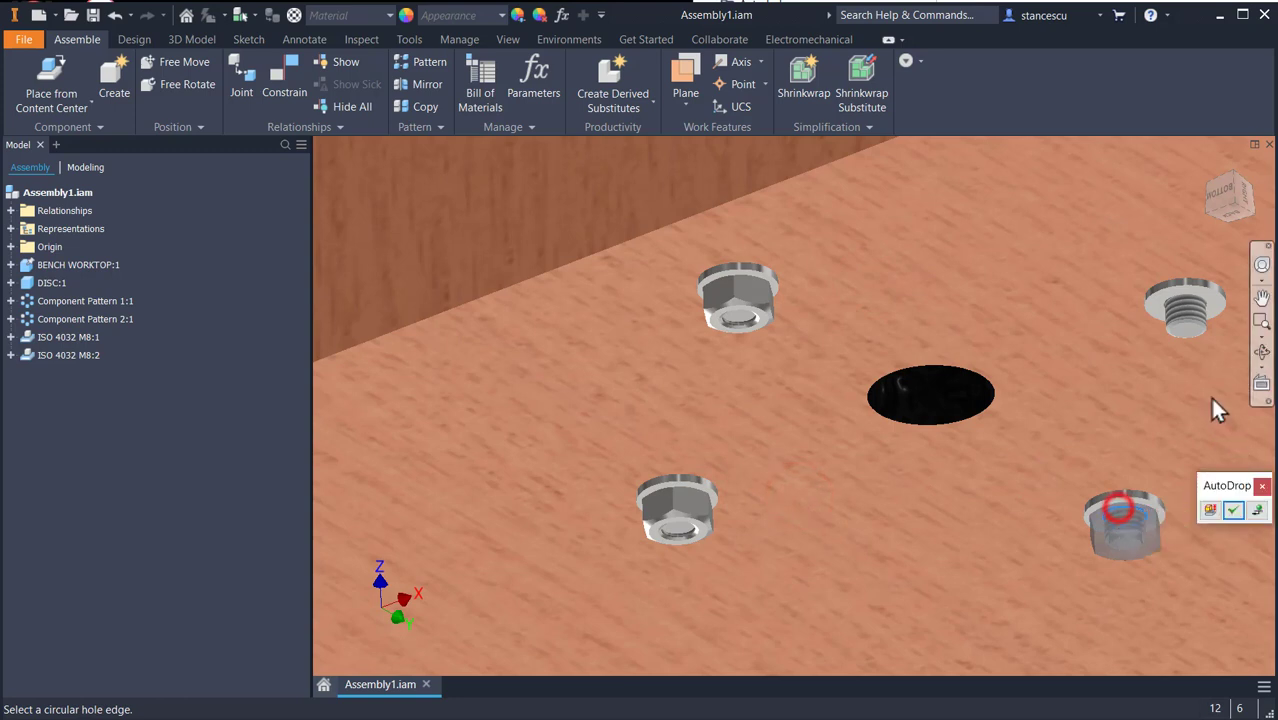
click(1233, 510)
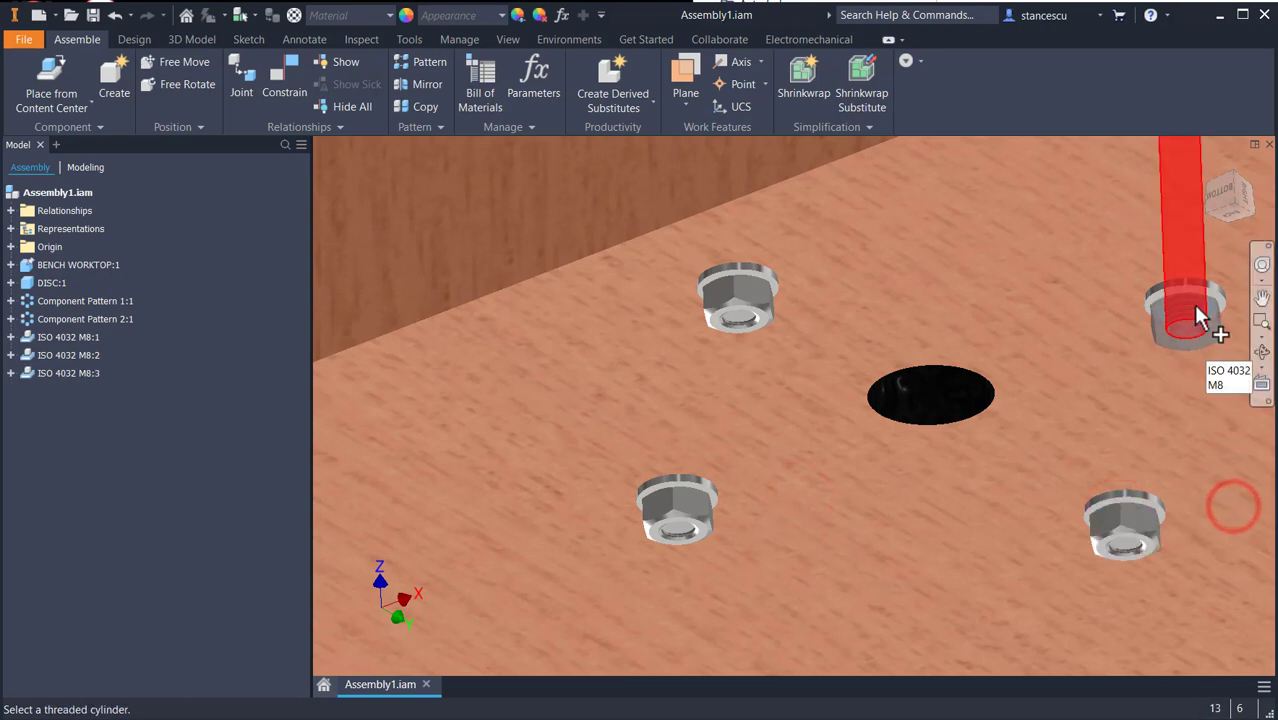
click(1198, 296)
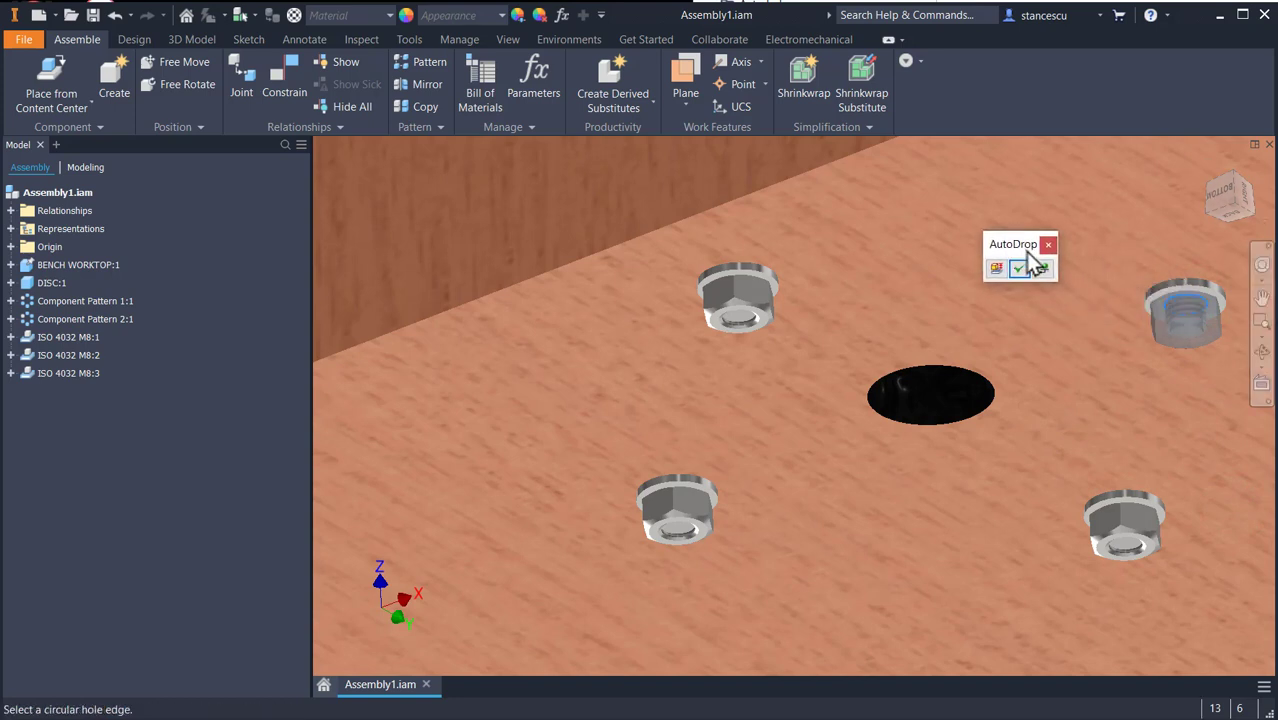
click(1016, 274)
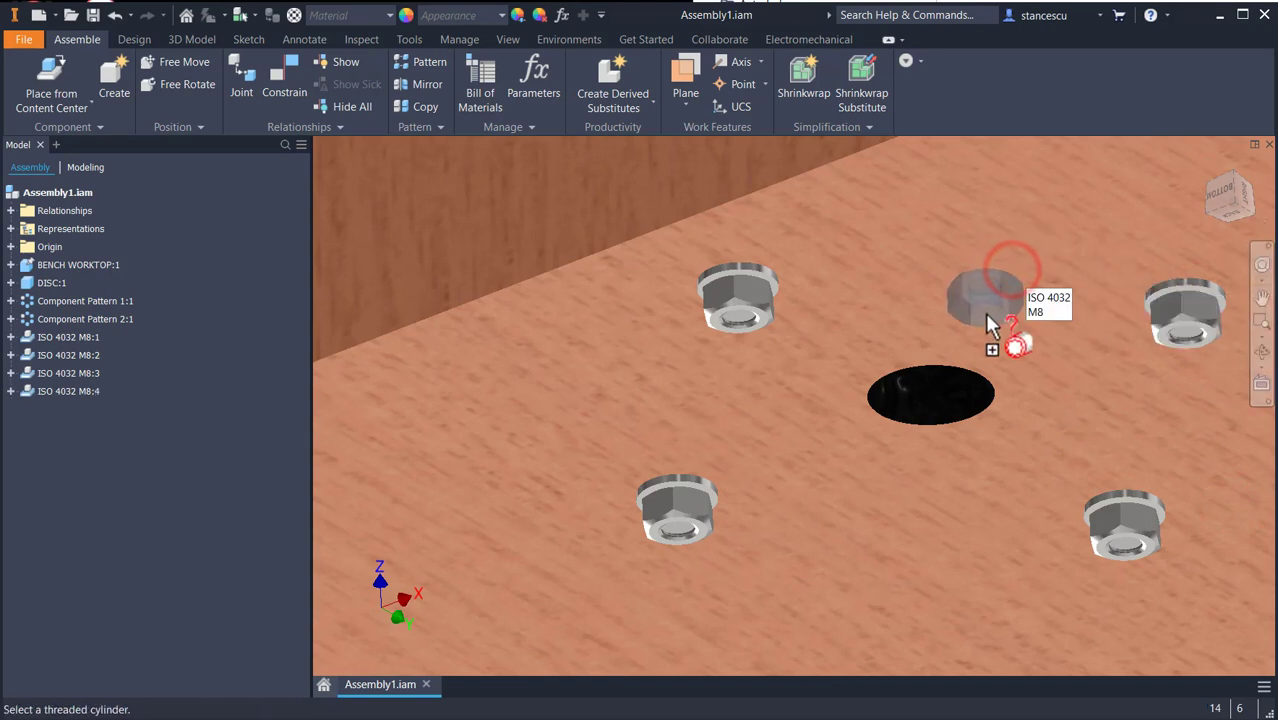
key(Escape)
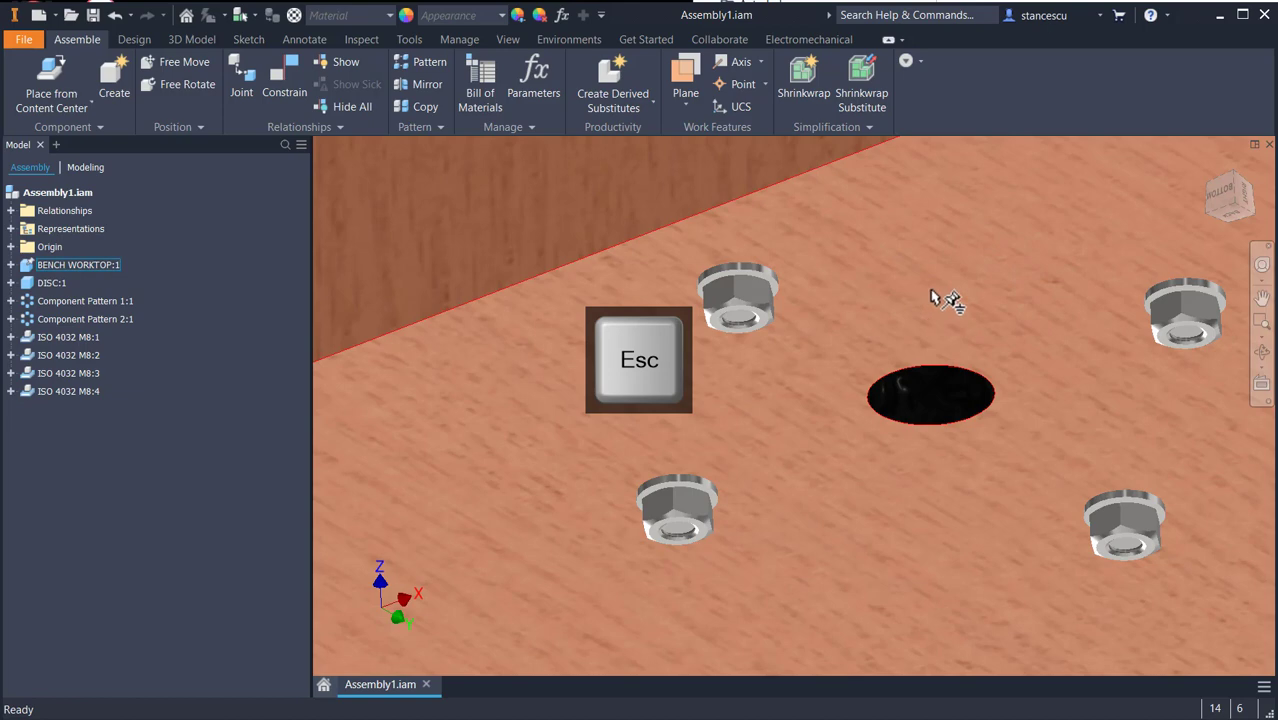
Place one MAIN BODY.ipt component in the empty space beside the bench worktop.
key(F6)
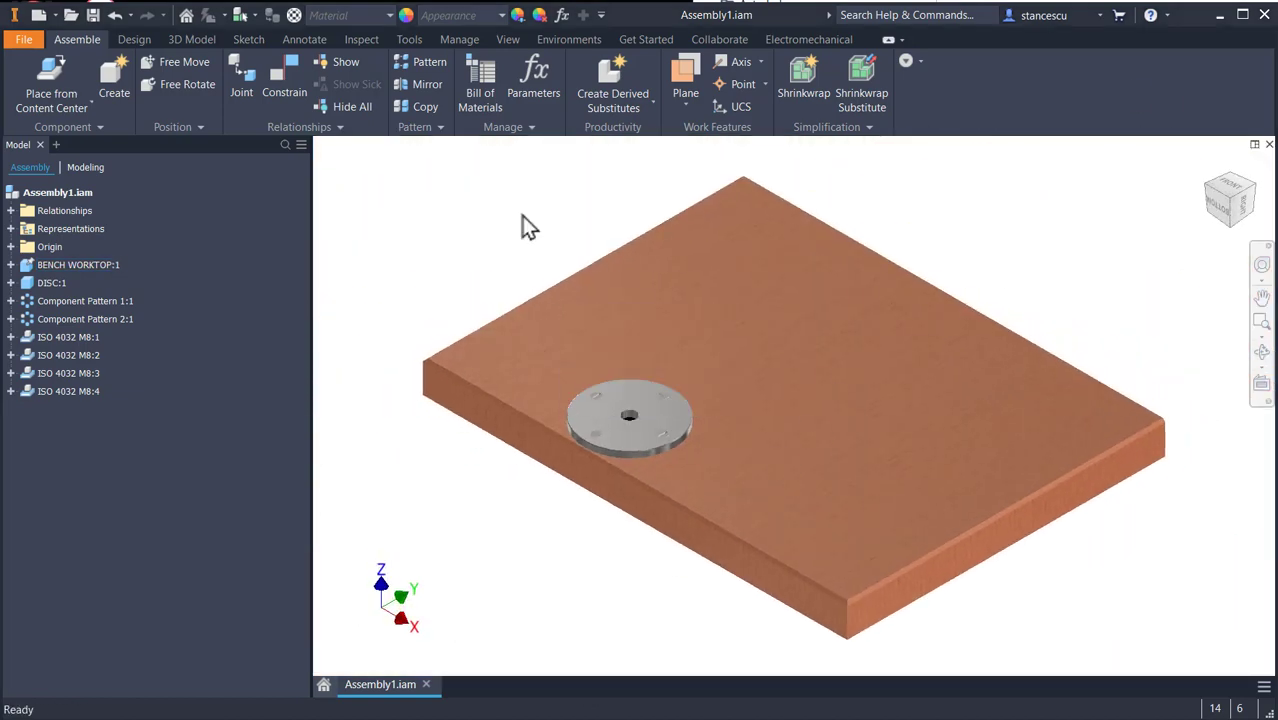
click(85, 104)
click(57, 131)
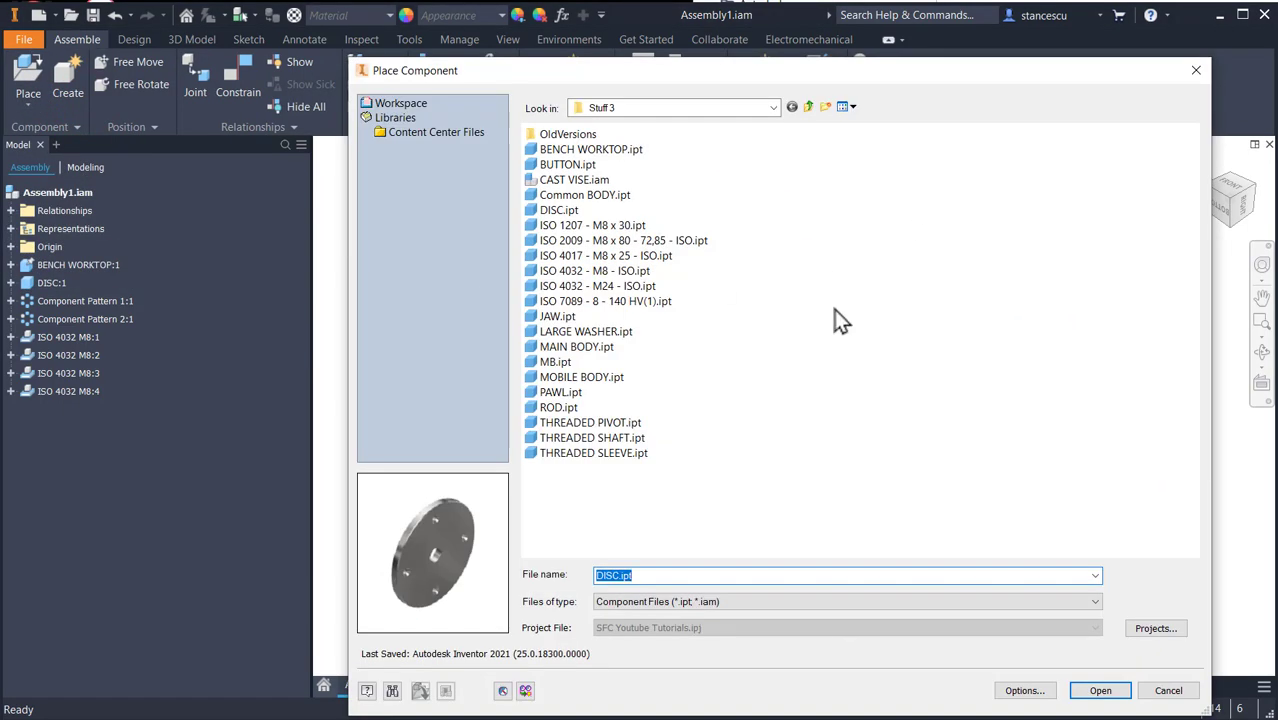
double_click(600, 347)
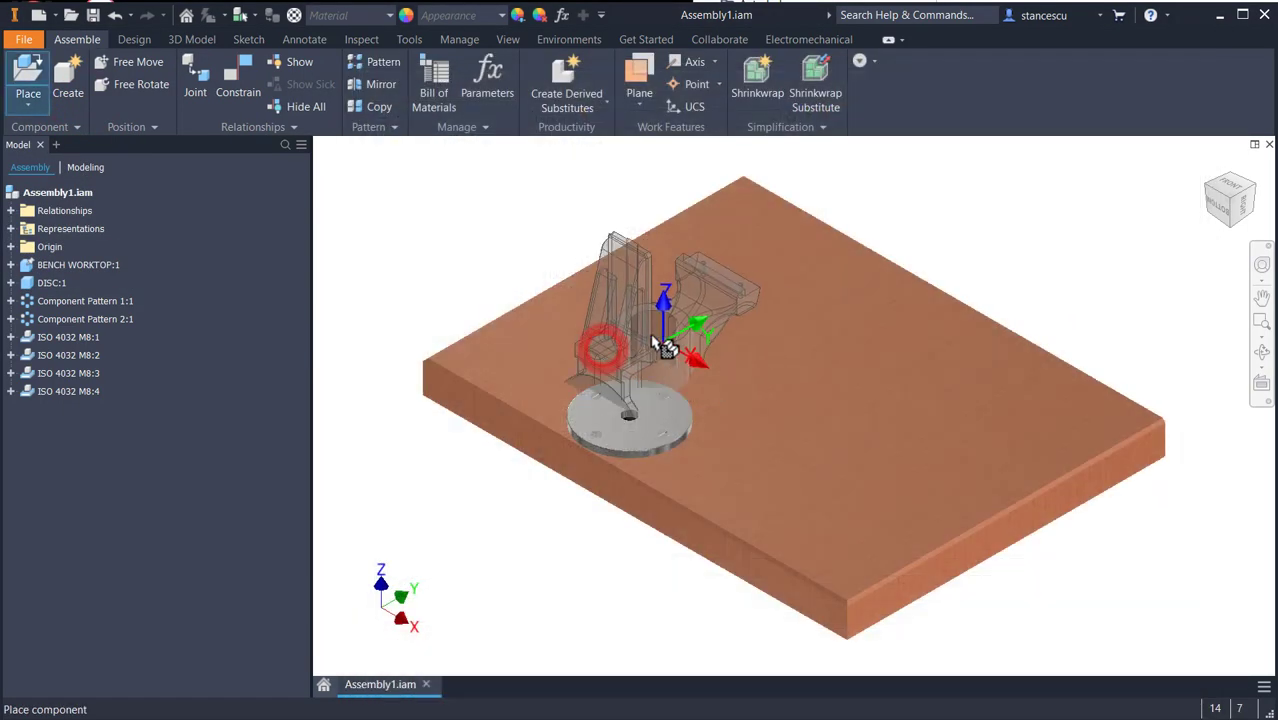
middle_drag(456, 356, 670, 357)
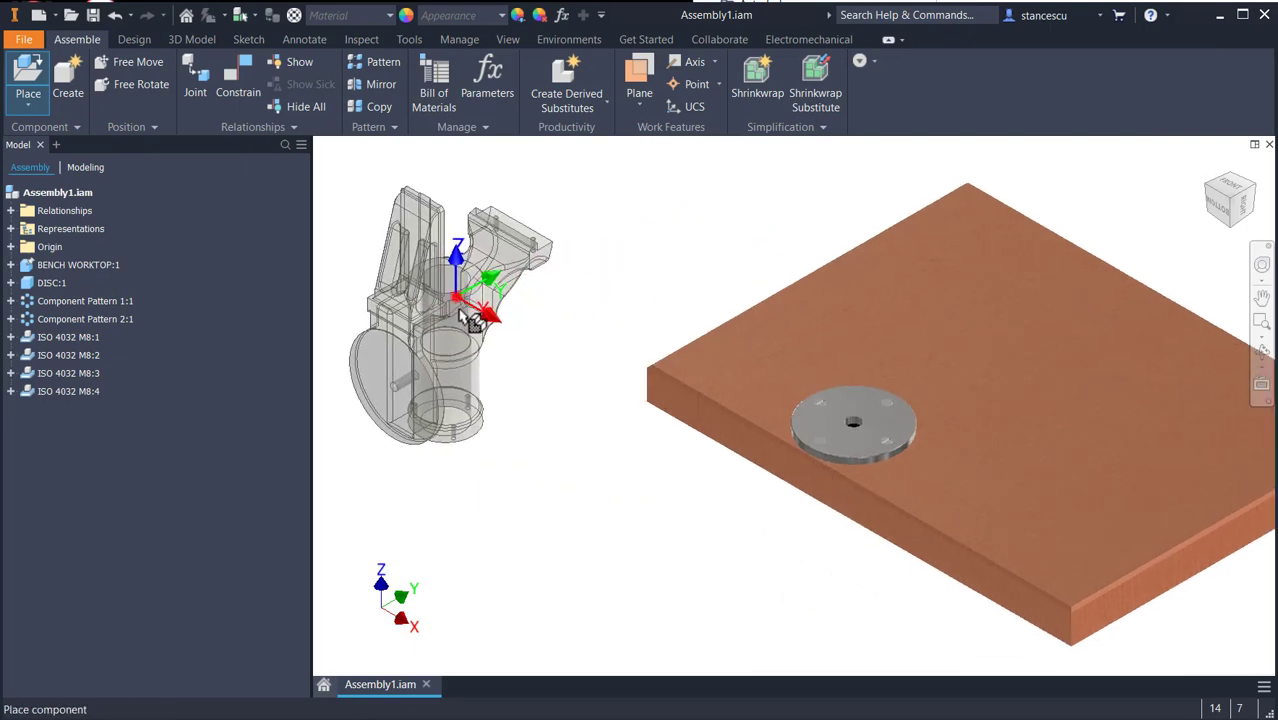
click(461, 313)
key(Escape)
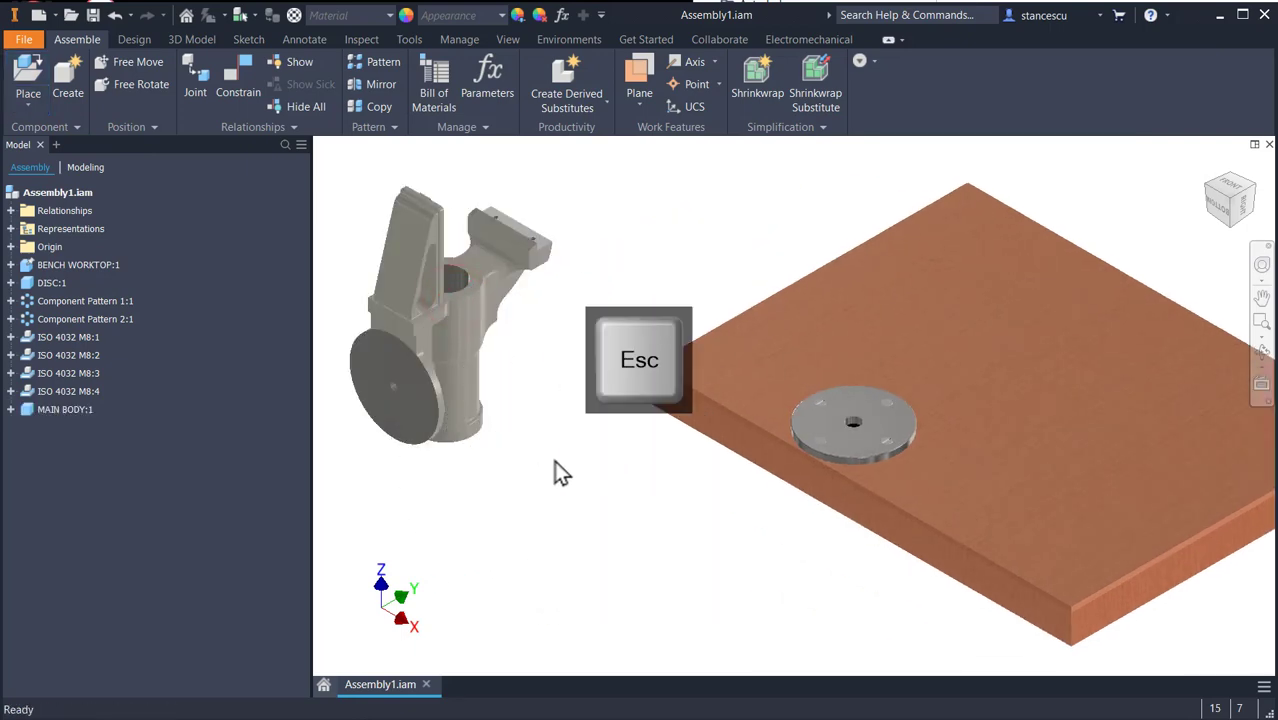
Place one THREADED PIVOT.ipt component in the empty space below the main body.
key(p)
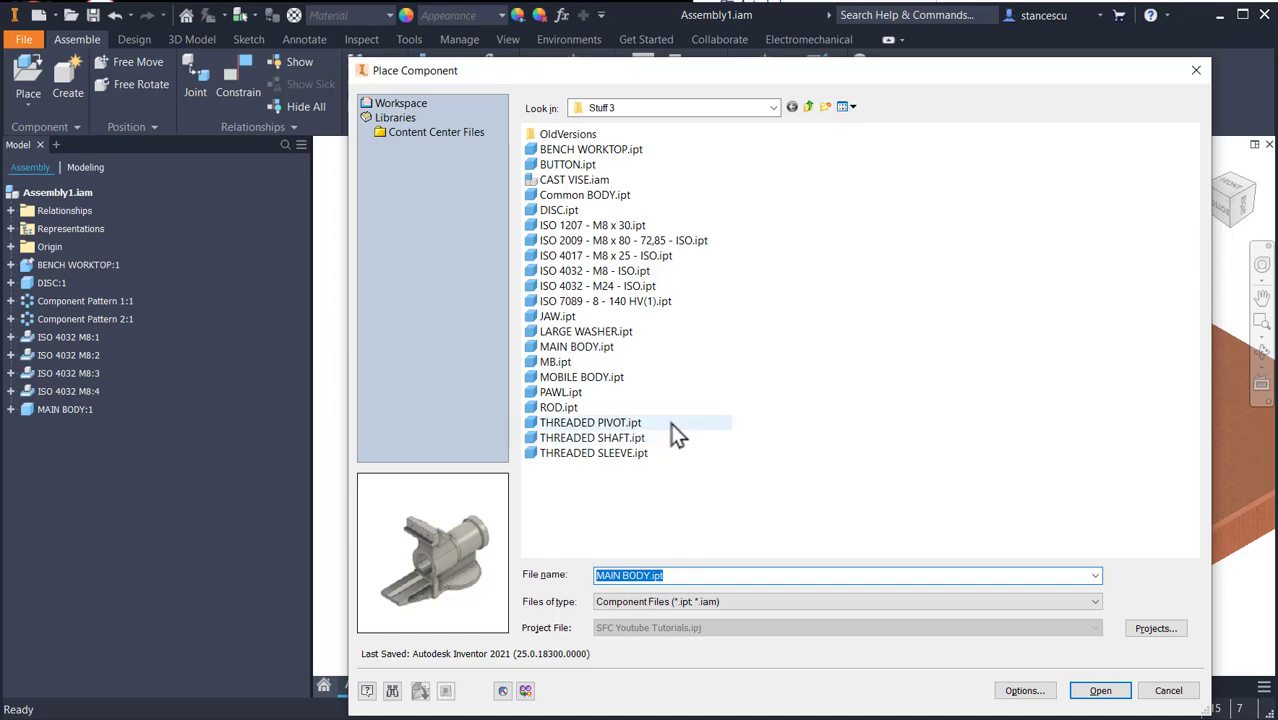
double_click(606, 423)
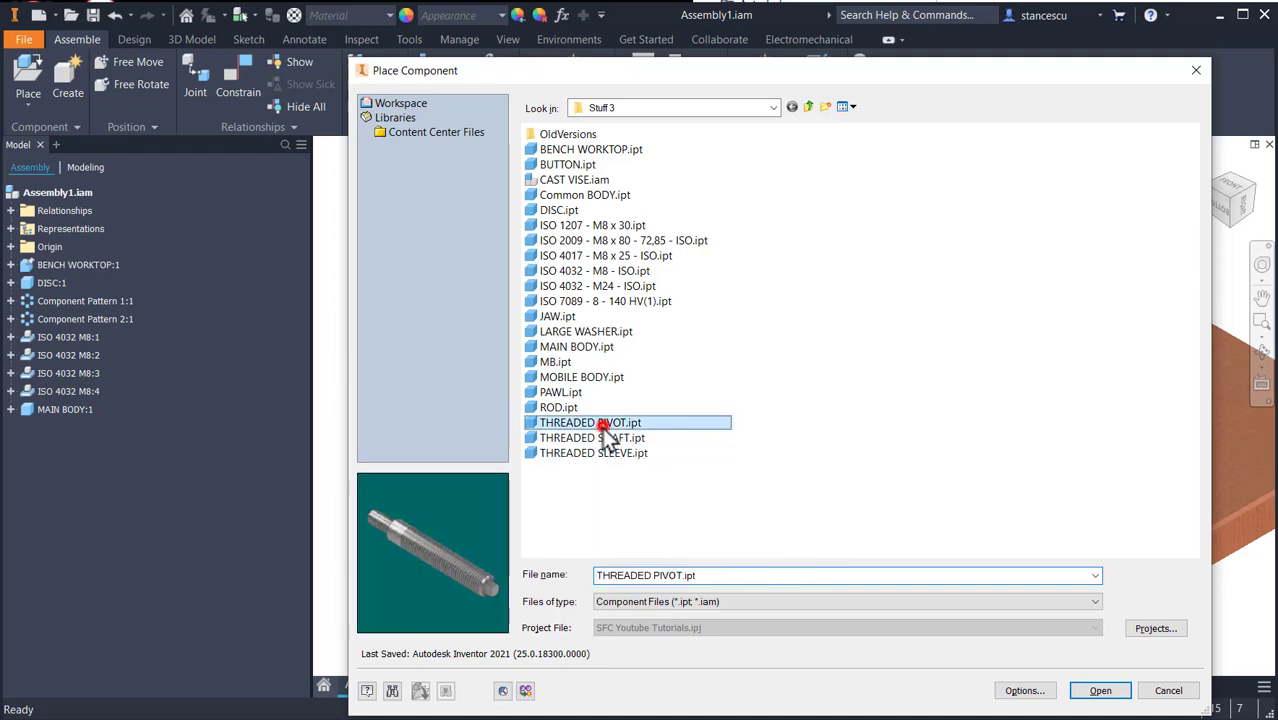
click(455, 502)
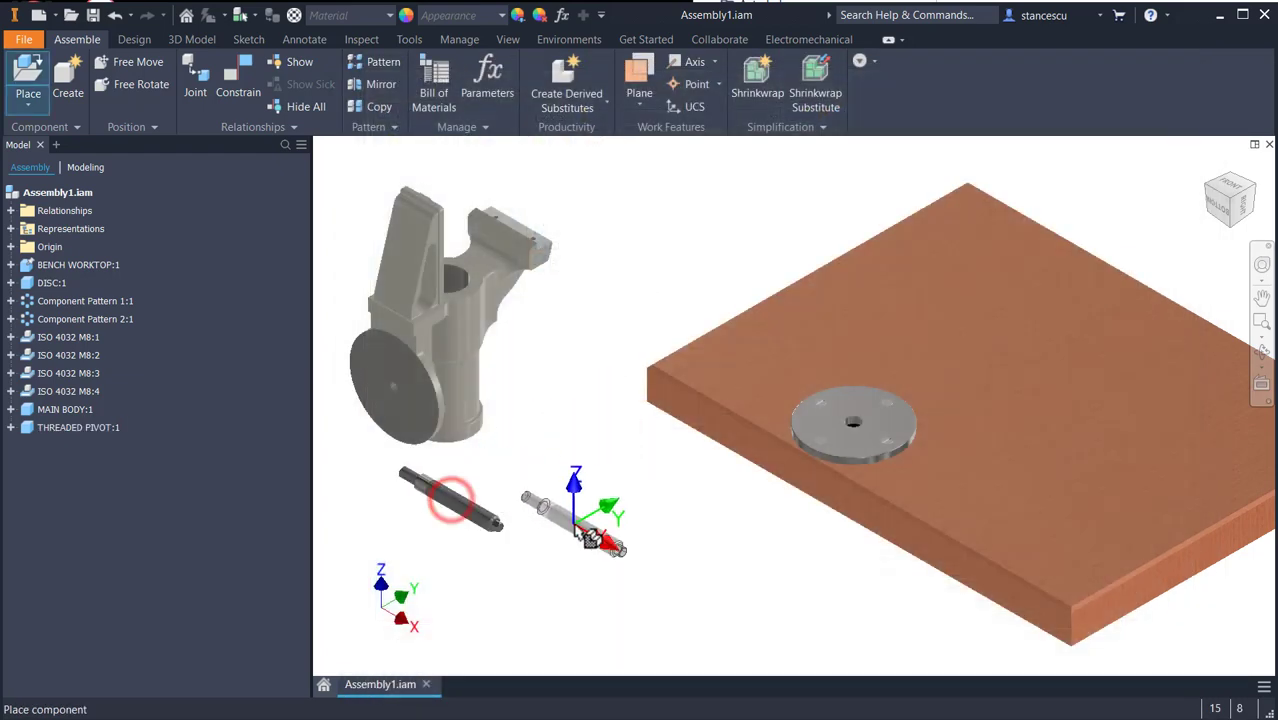
key(Escape)
Apply an Insert constraint between the threaded pivot's shoulder edge and the central hole in the main body's round base, with 0 mm offset.
scroll(361, 486, up, 2)
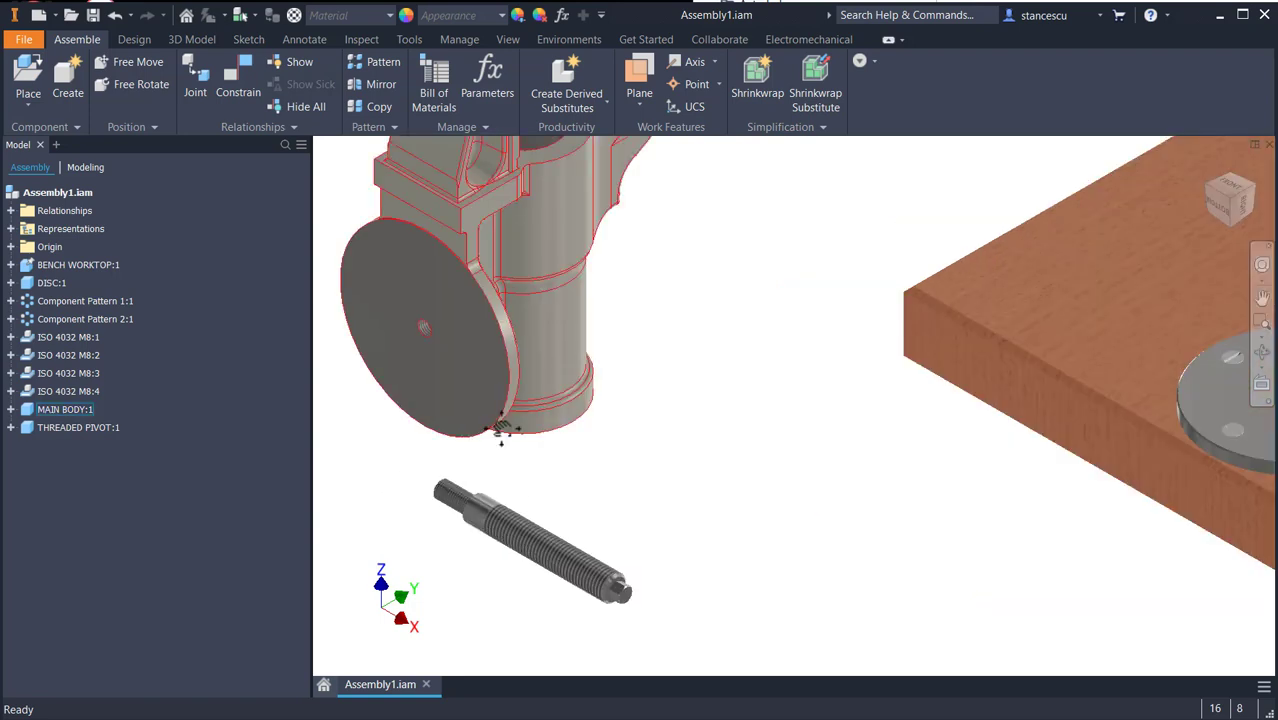
scroll(447, 445, up, 2)
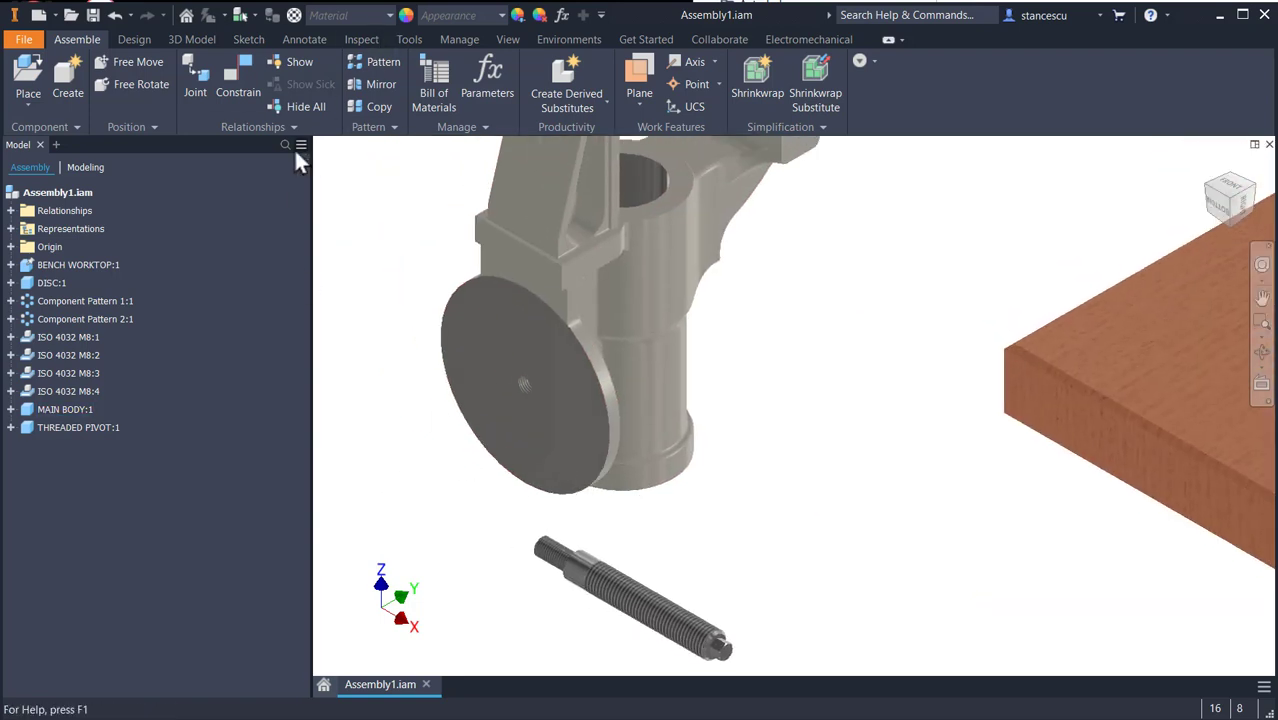
click(234, 76)
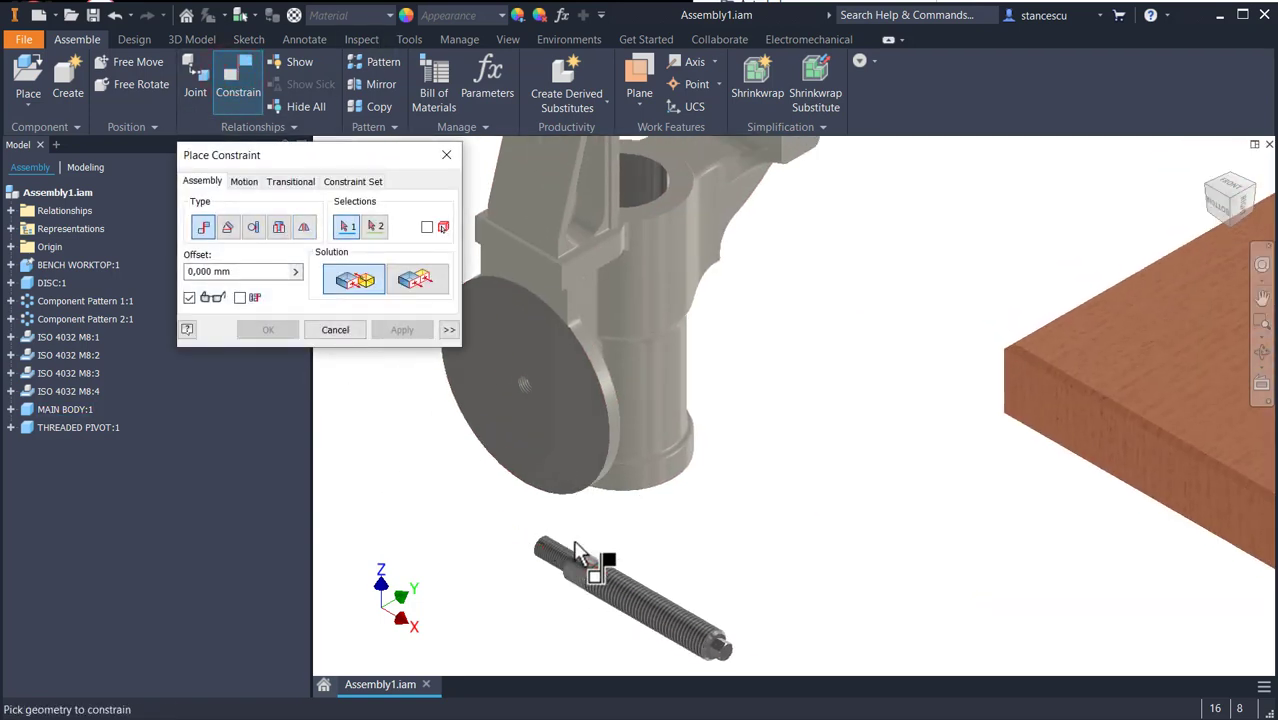
click(279, 227)
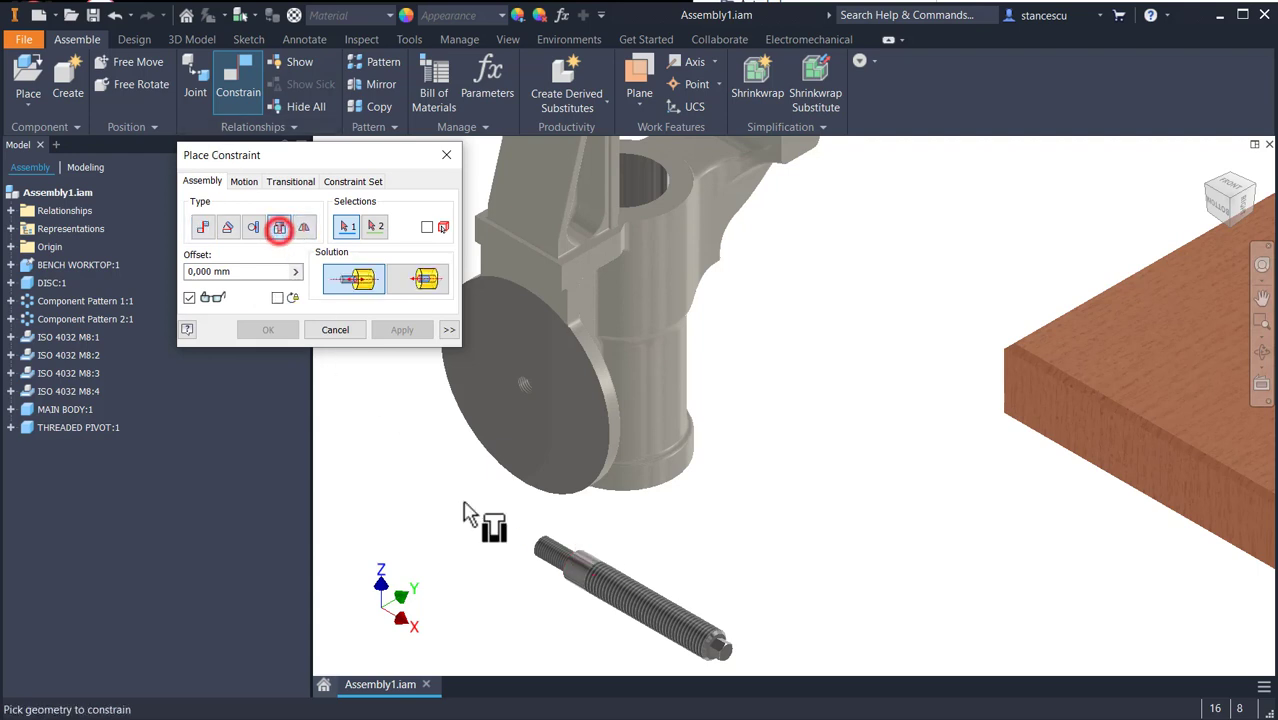
click(582, 580)
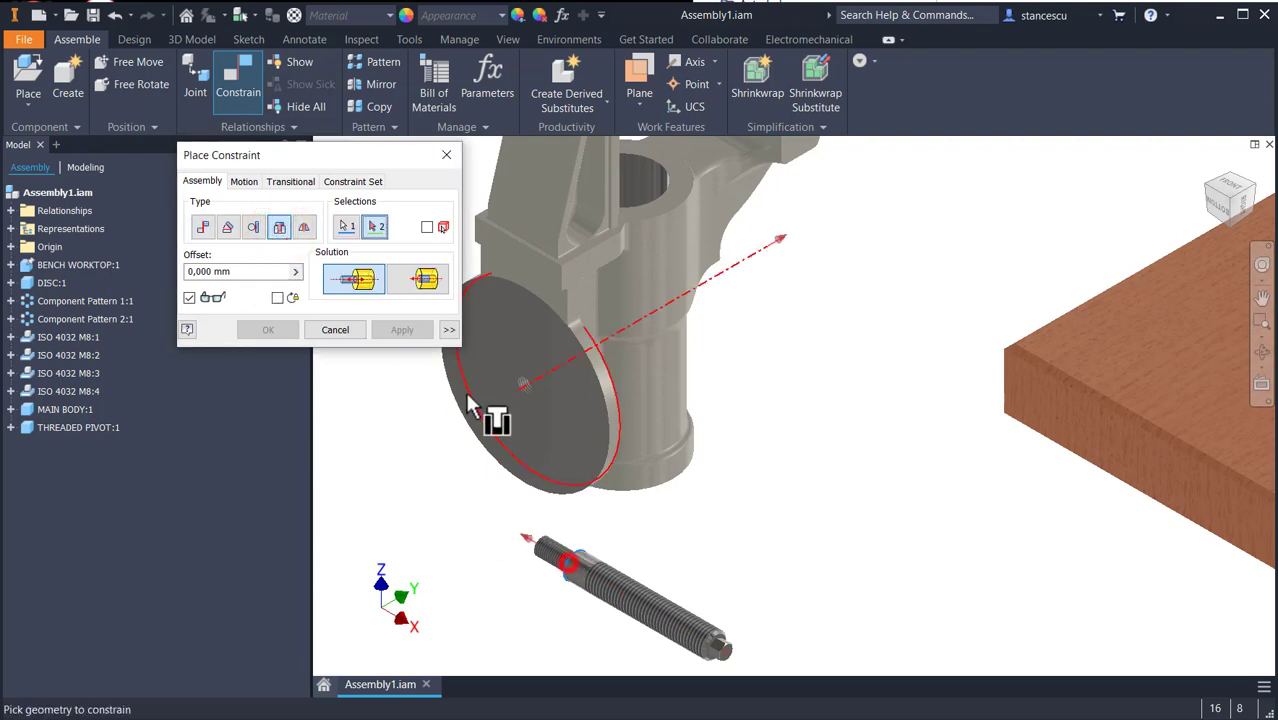
click(520, 391)
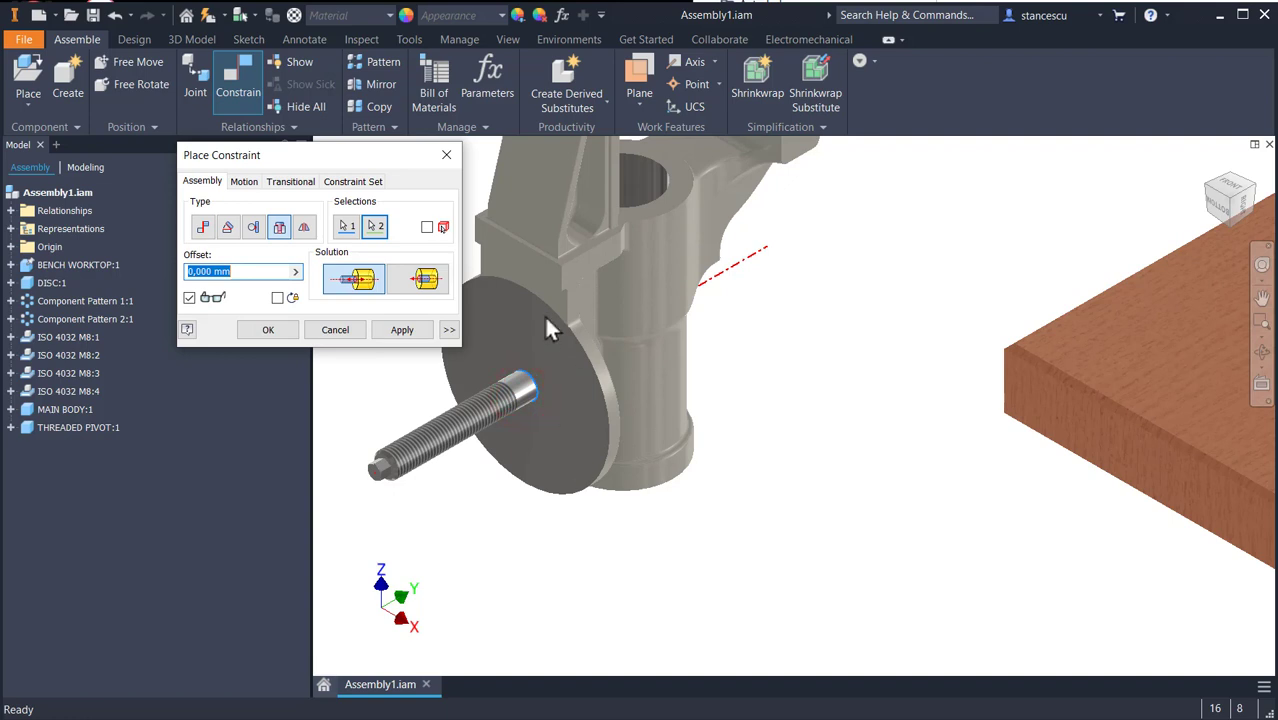
click(399, 330)
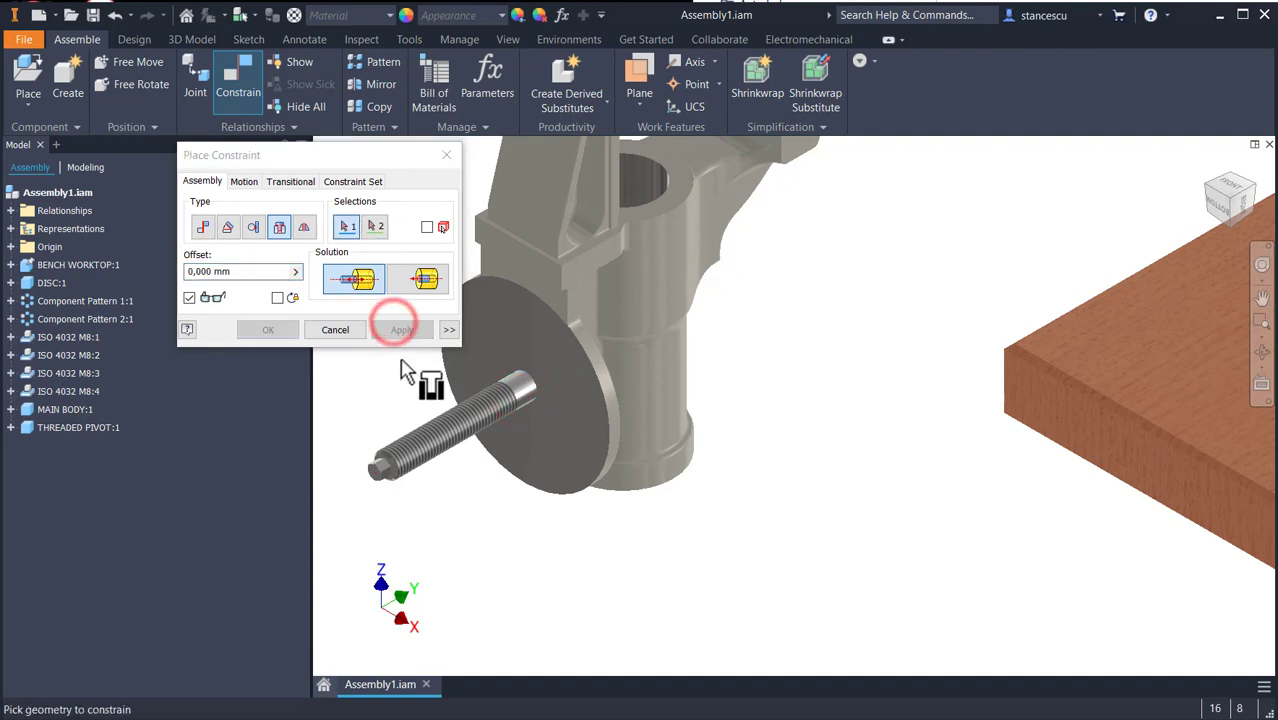
Seat the main body and pivot on the disc's central hole with an Insert constraint, using the aligned solution and 0 mm offset.
click(545, 390)
middle_drag(955, 442, 444, 417)
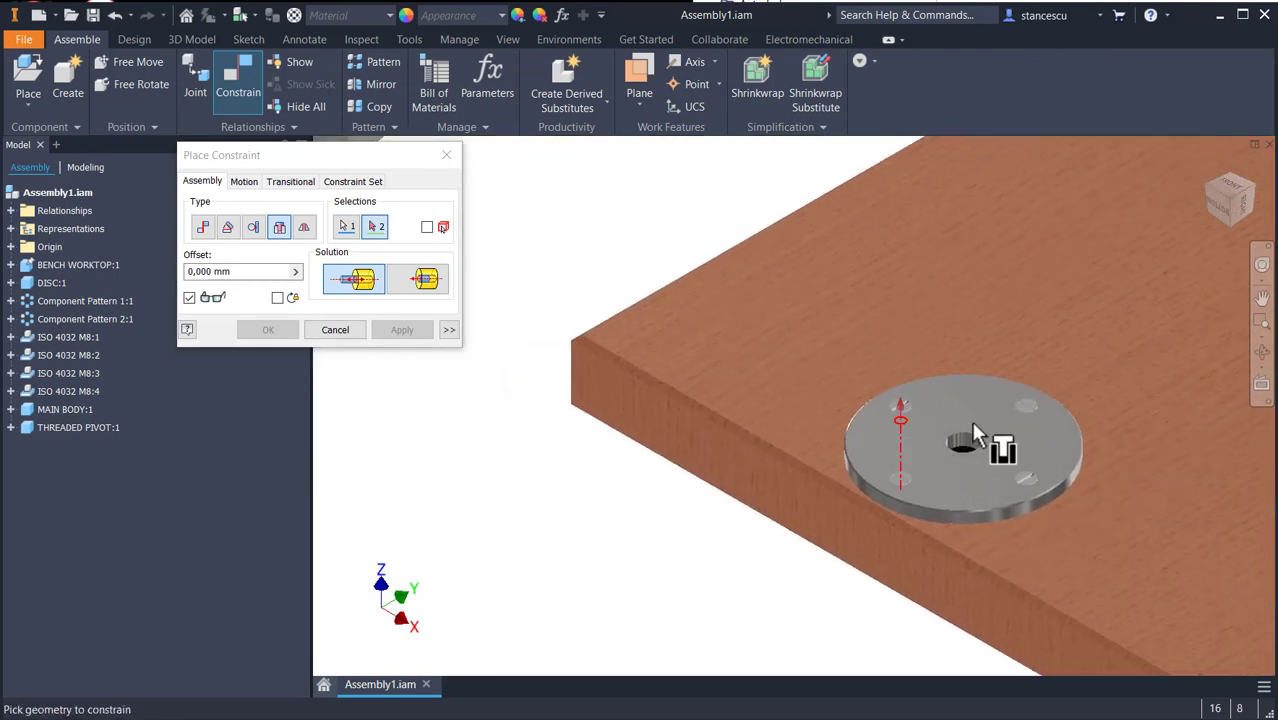
click(985, 445)
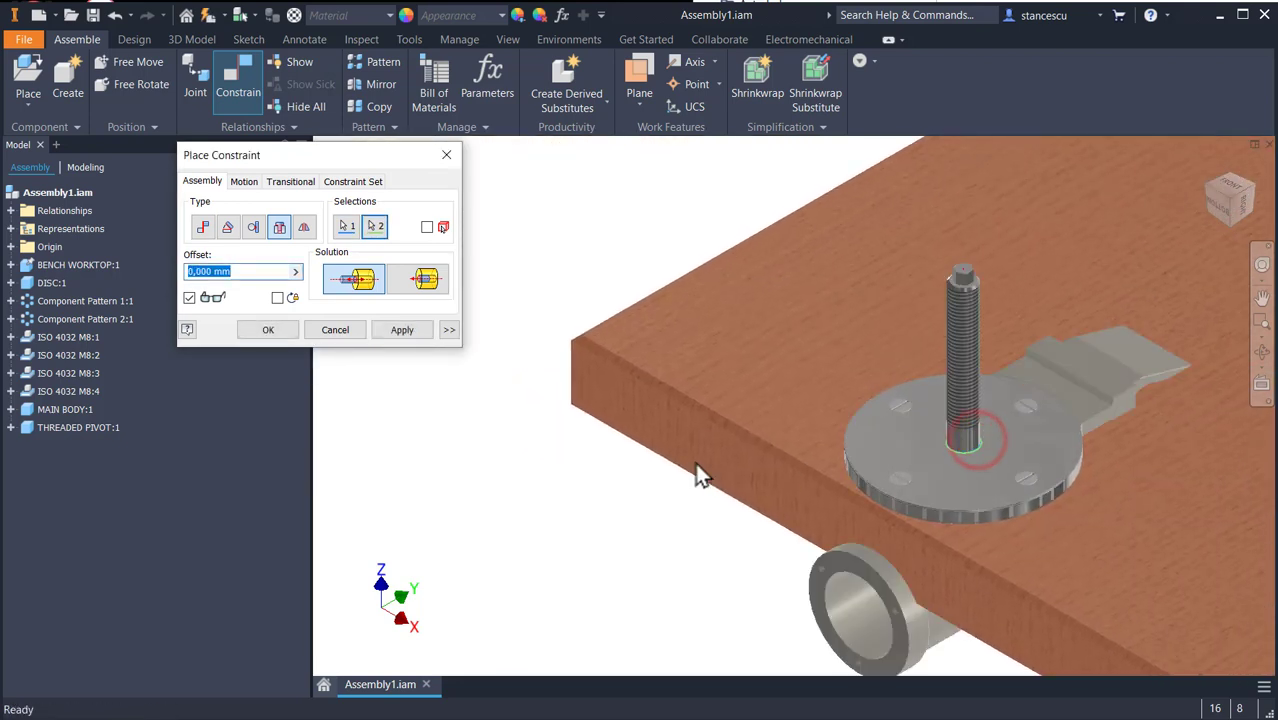
click(410, 279)
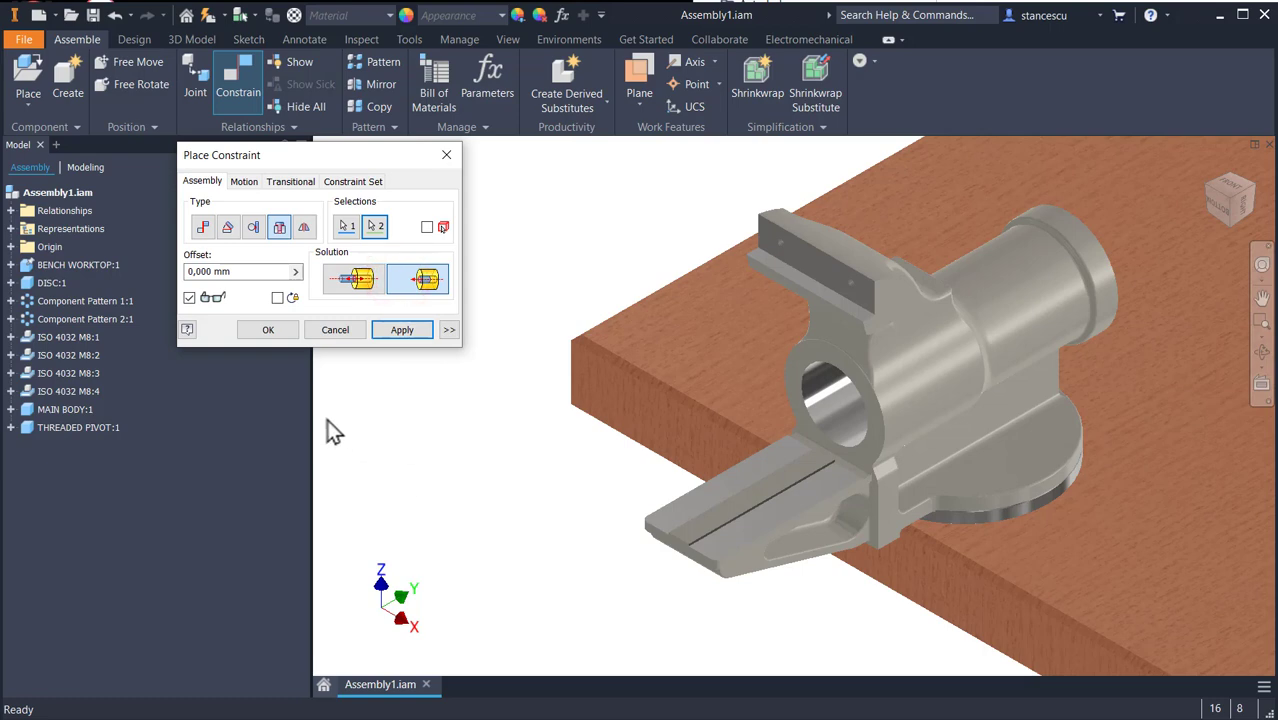
click(285, 330)
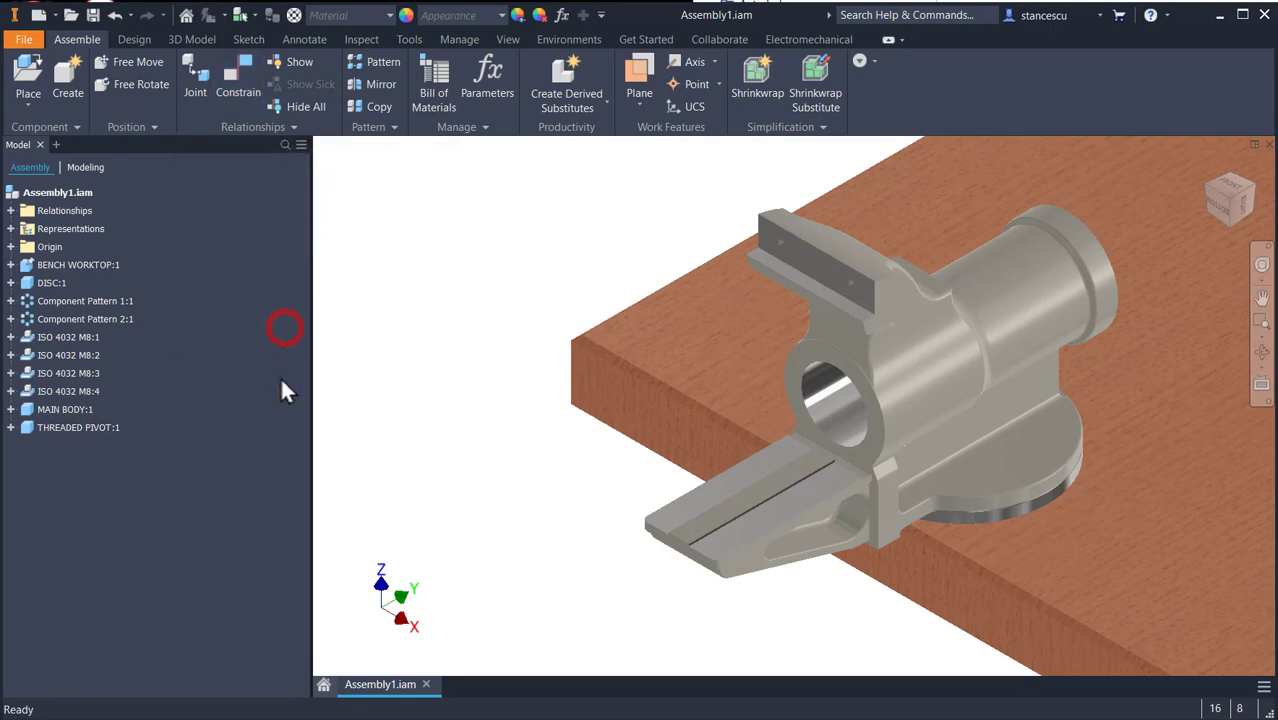
Swivel the main body around the disc in both directions to test its rotation on the worktop.
drag(734, 497, 1144, 623)
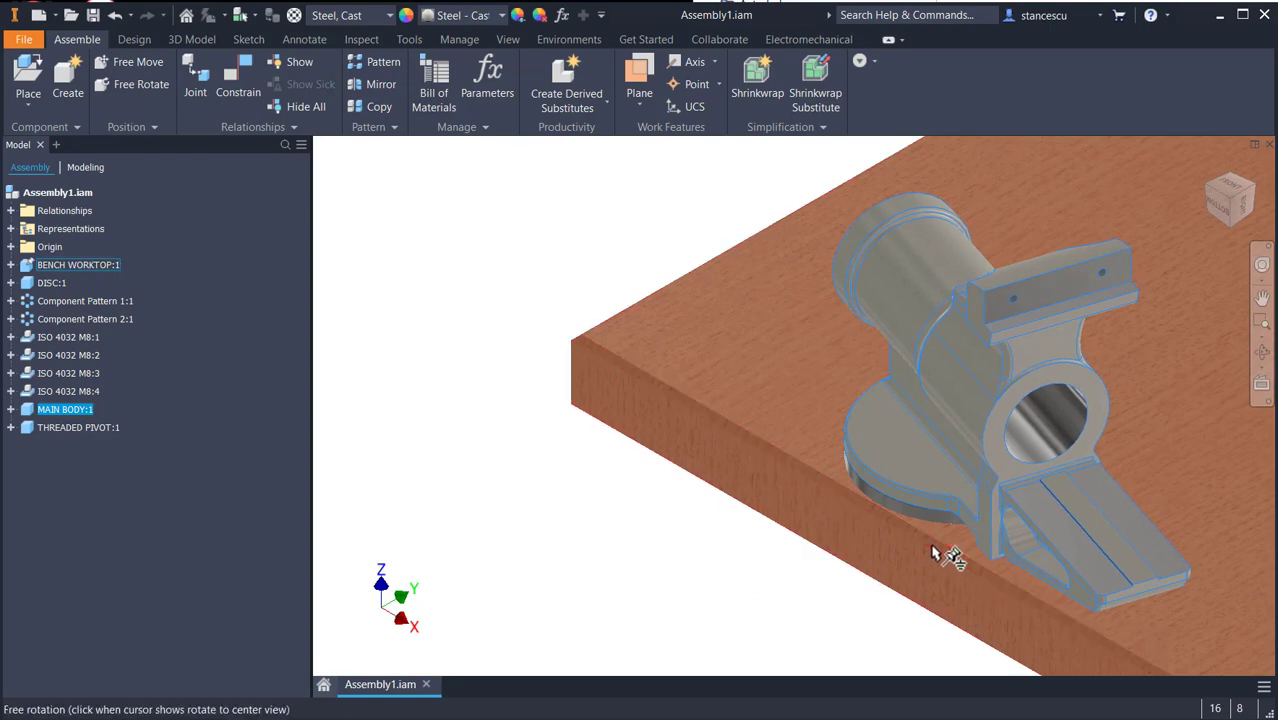
shift+middle_drag(932, 547, 958, 525)
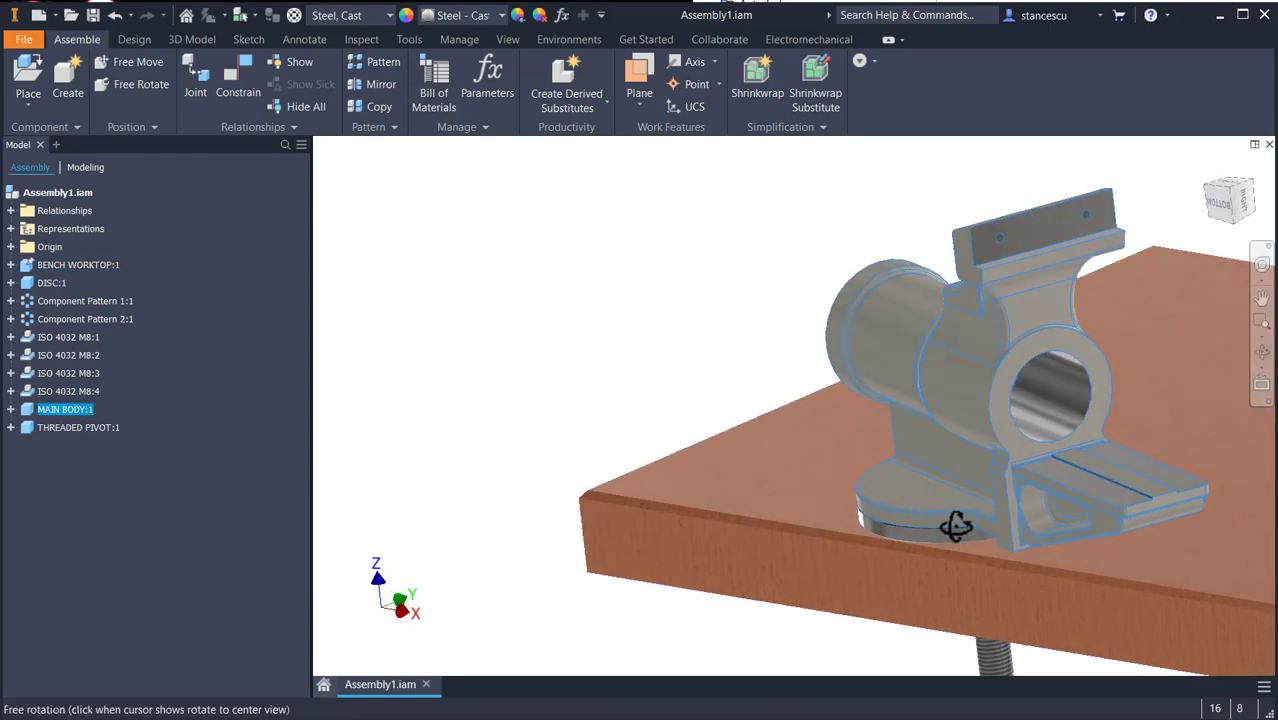
drag(1046, 492, 821, 538)
shift+middle_drag(821, 538, 921, 545)
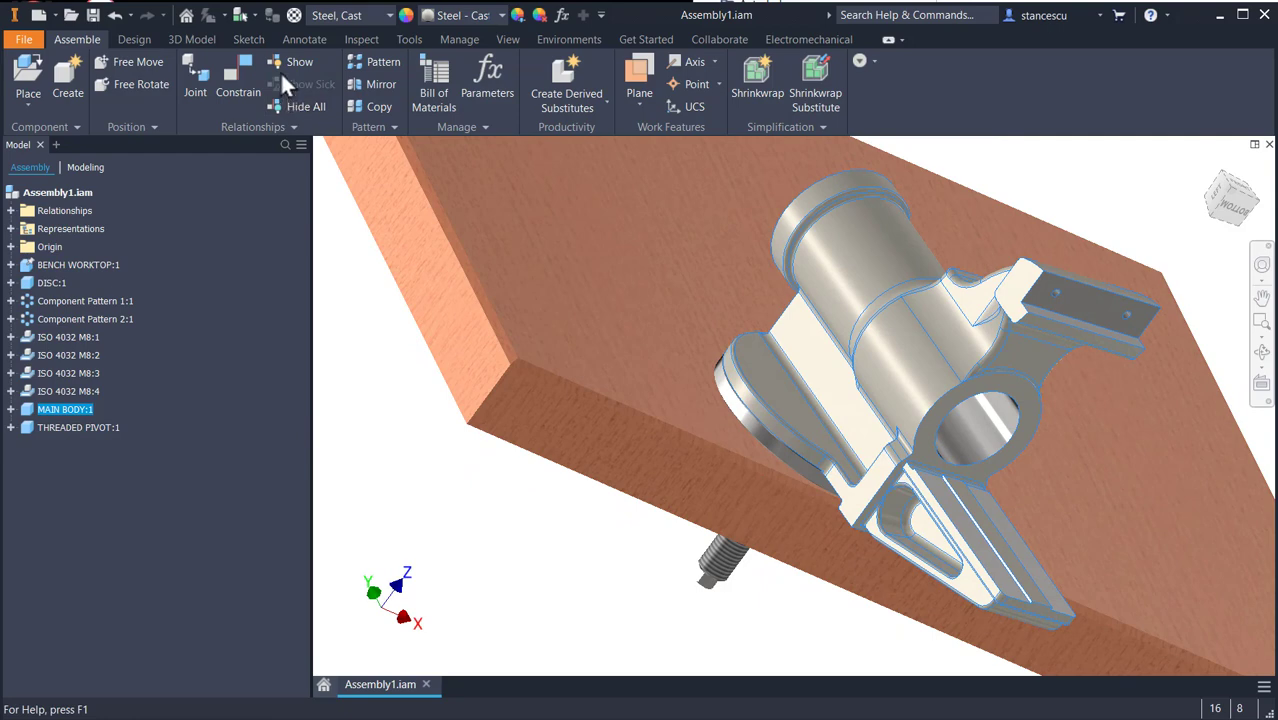
Apply a directed Angle constraint of 0 deg between the main body's flat side face and the end face of the bench worktop.
click(236, 88)
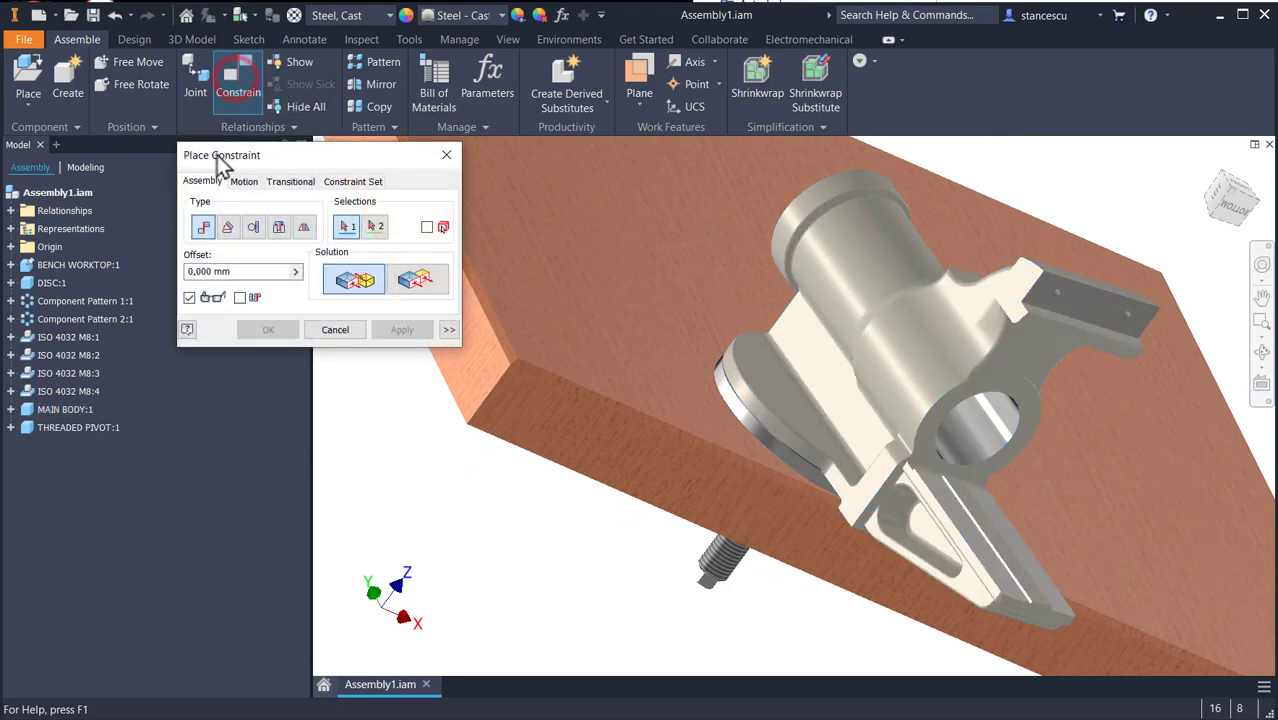
click(228, 227)
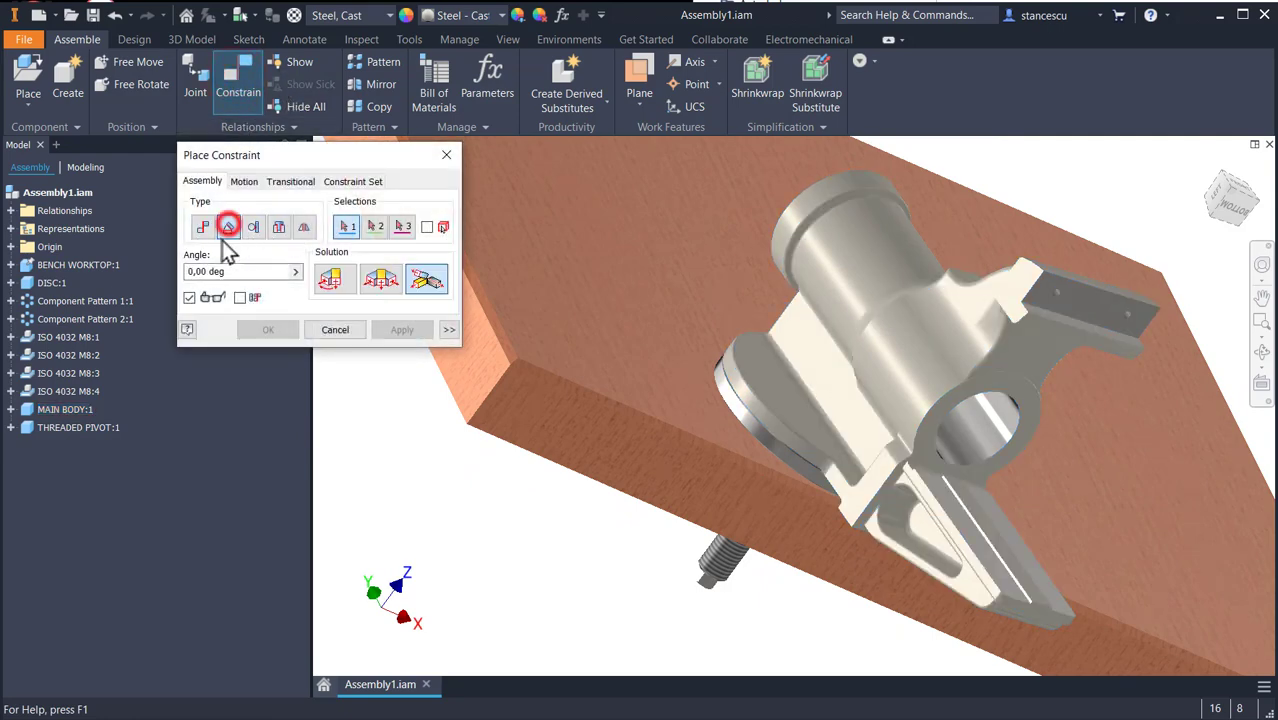
click(335, 280)
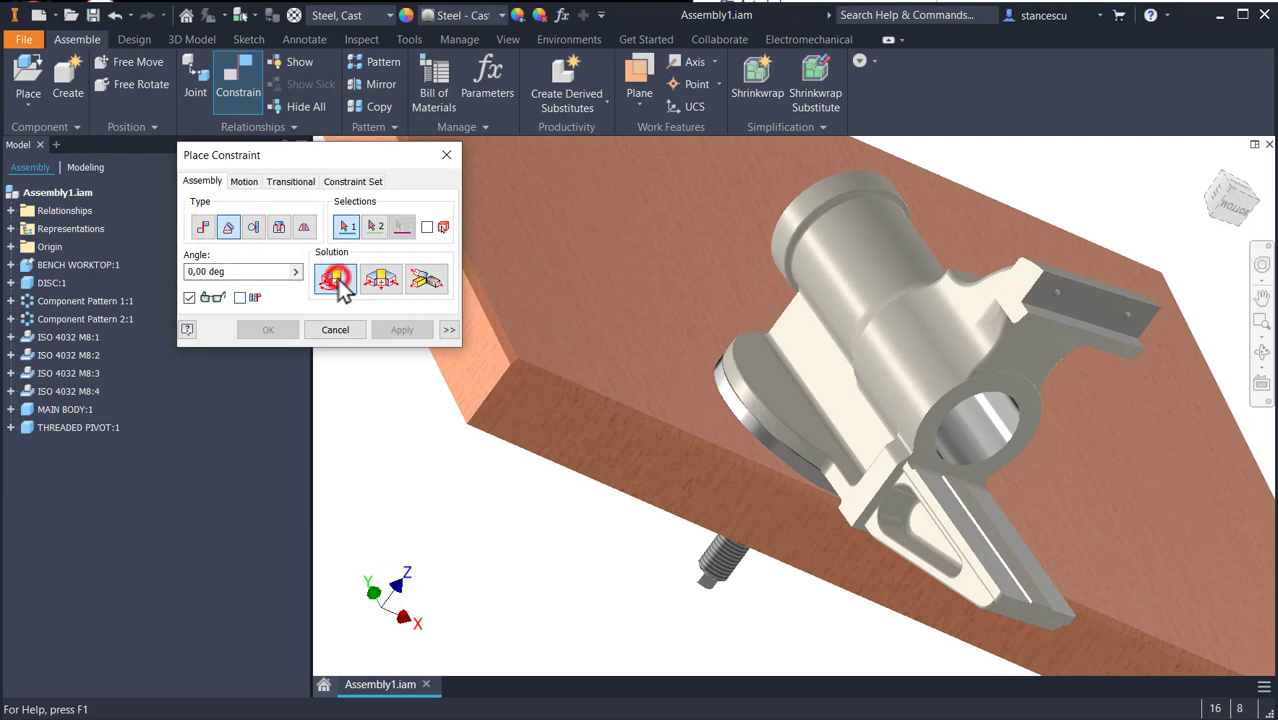
click(814, 352)
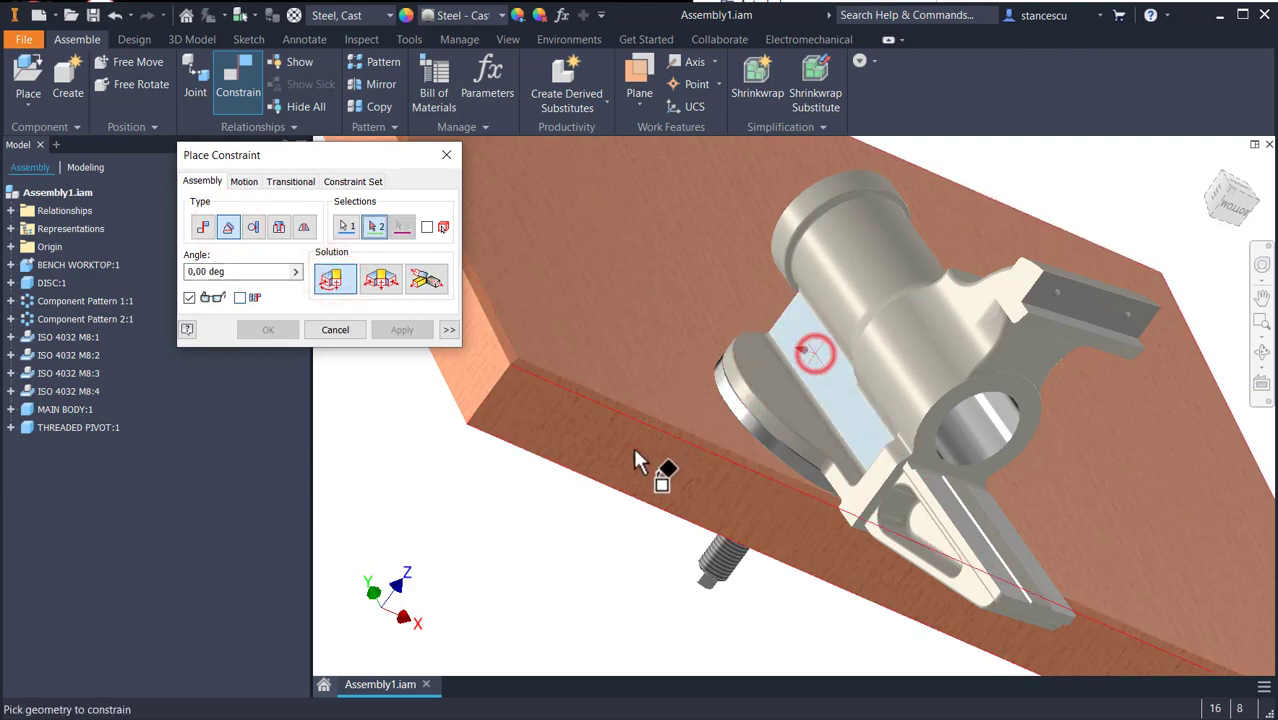
middle_drag(622, 441, 769, 507)
click(590, 402)
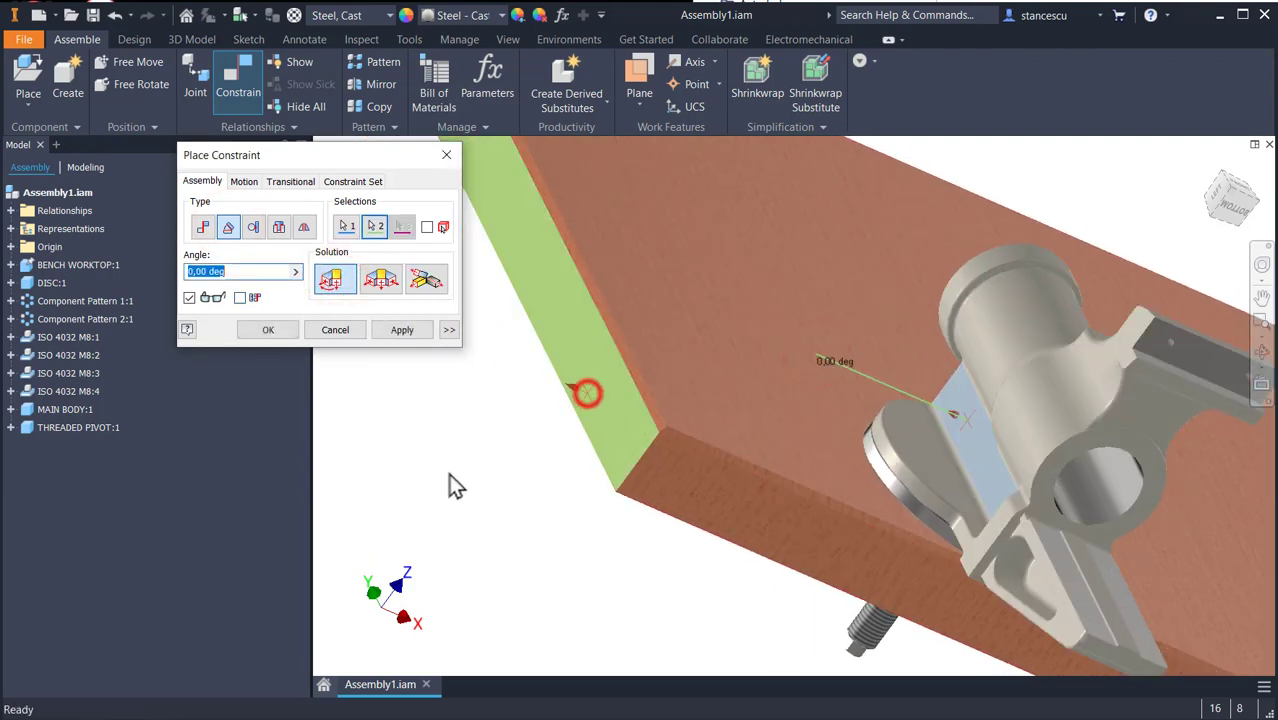
click(268, 330)
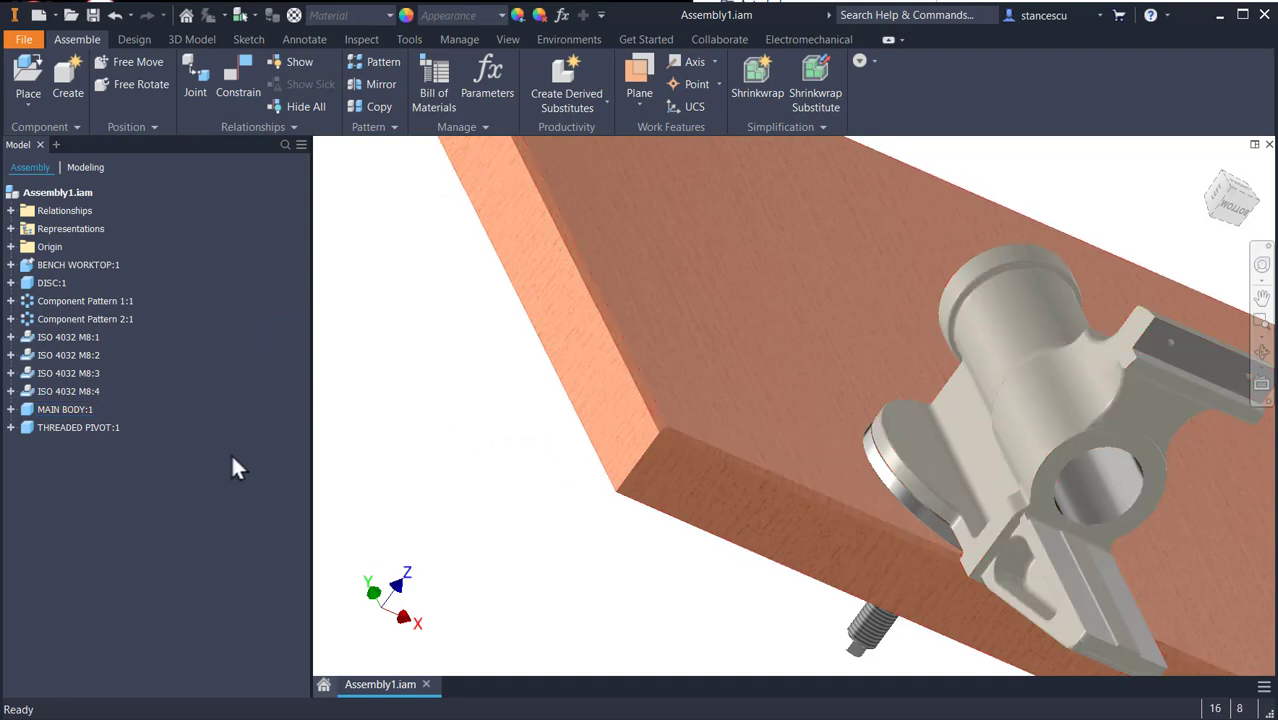
Drive the main body's Angle constraint from 0 to 360 deg and accept the end position.
click(1236, 193)
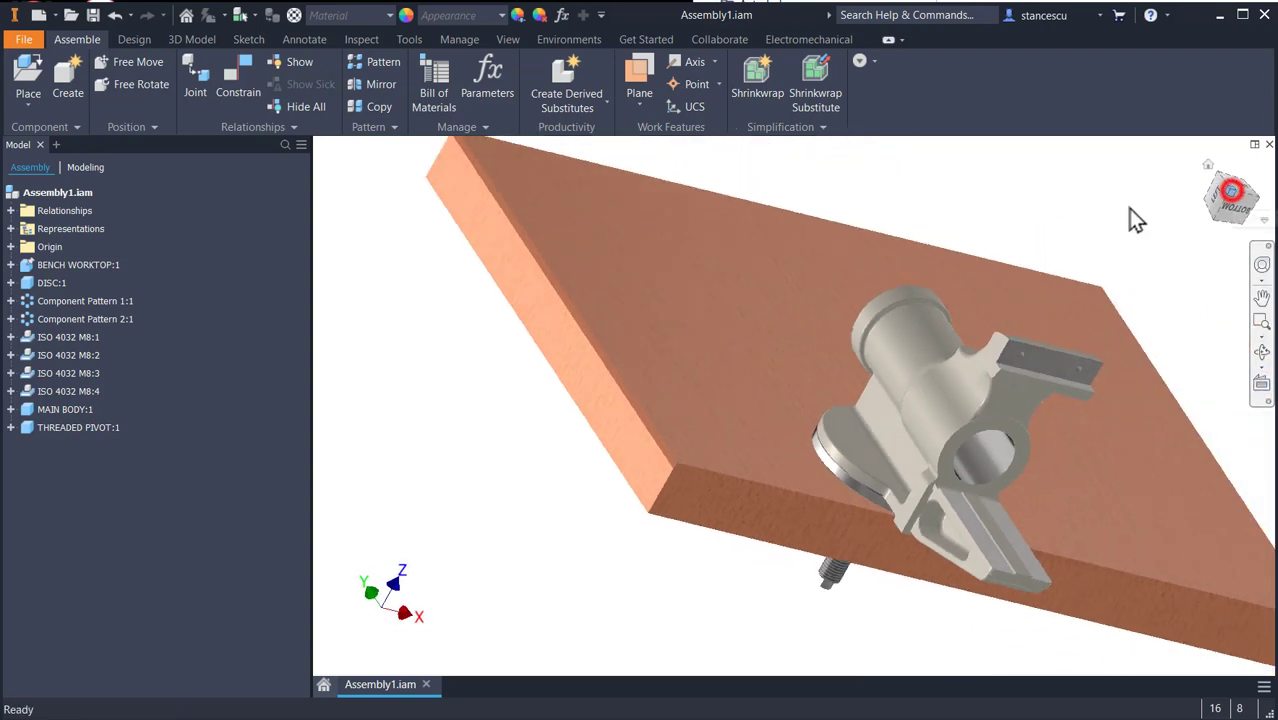
click(10, 409)
right_click(63, 481)
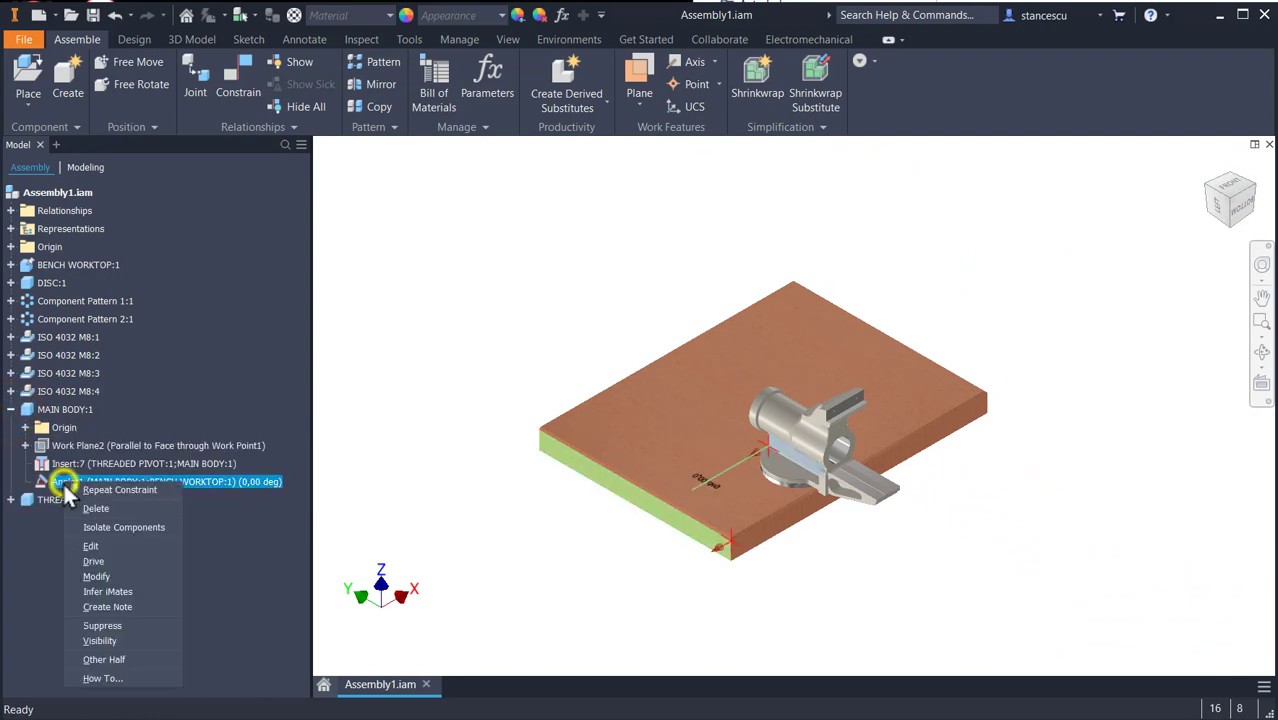
click(113, 563)
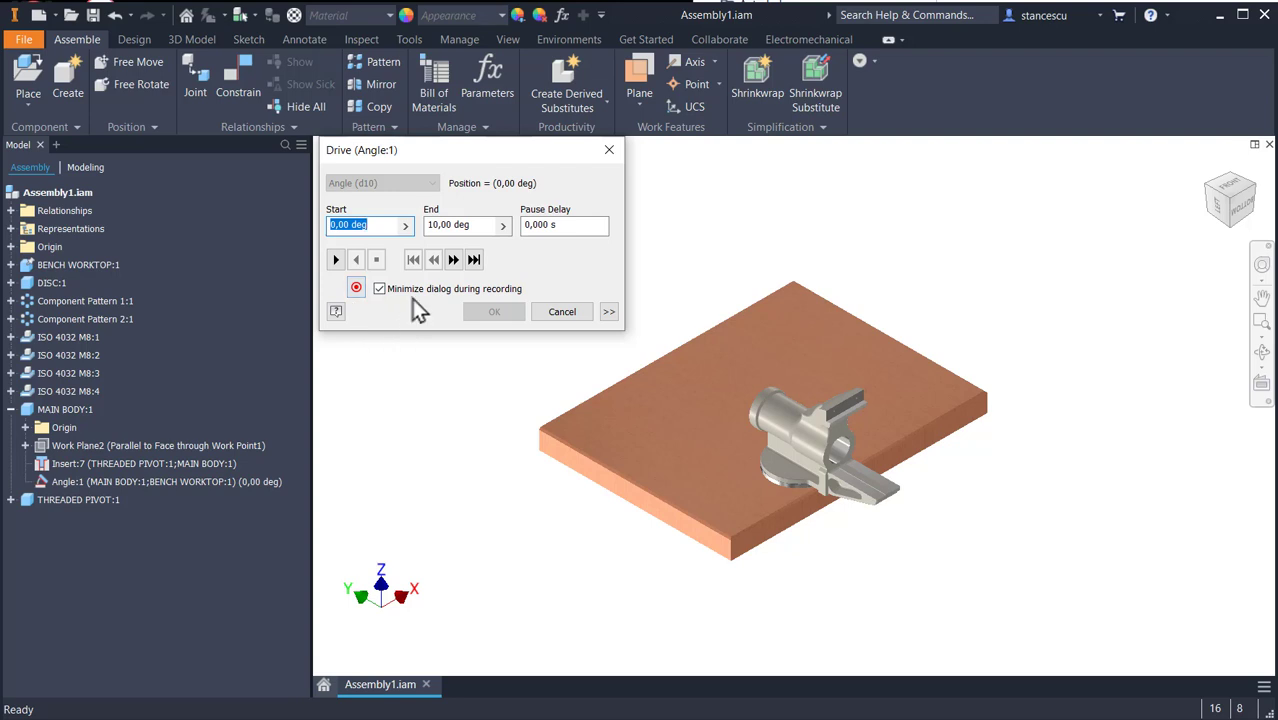
double_click(485, 224)
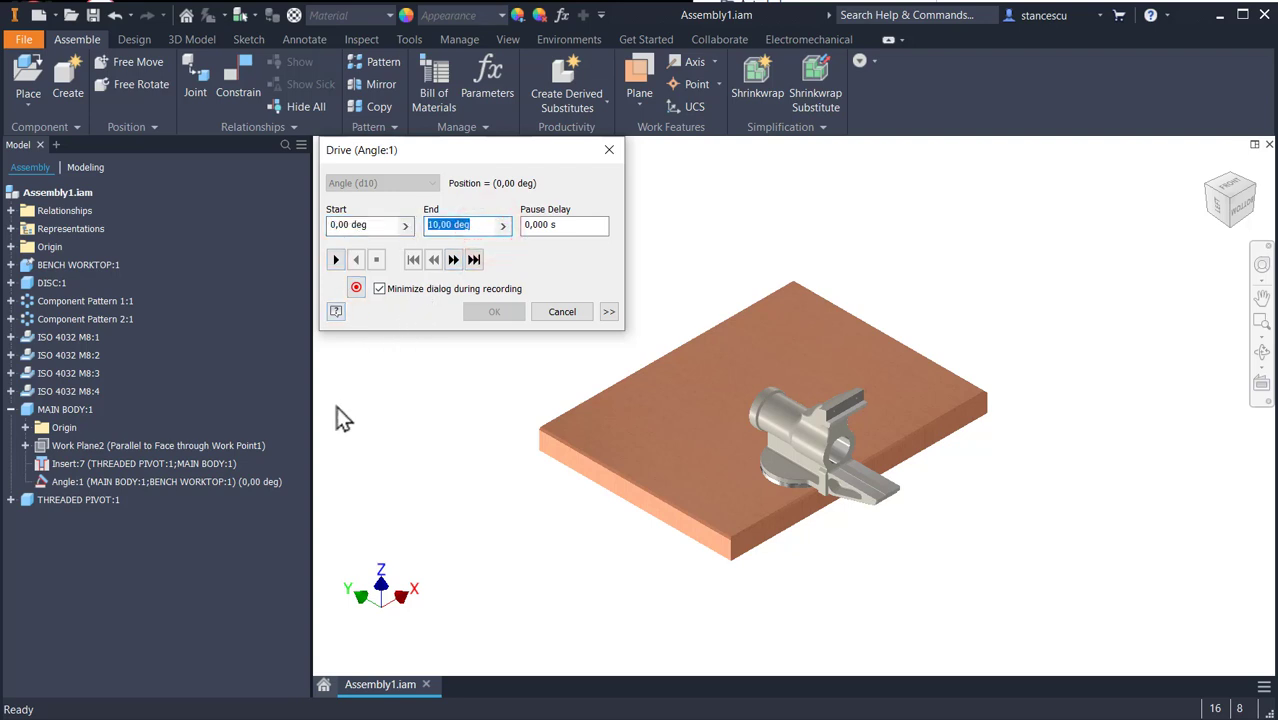
text(360)
click(338, 259)
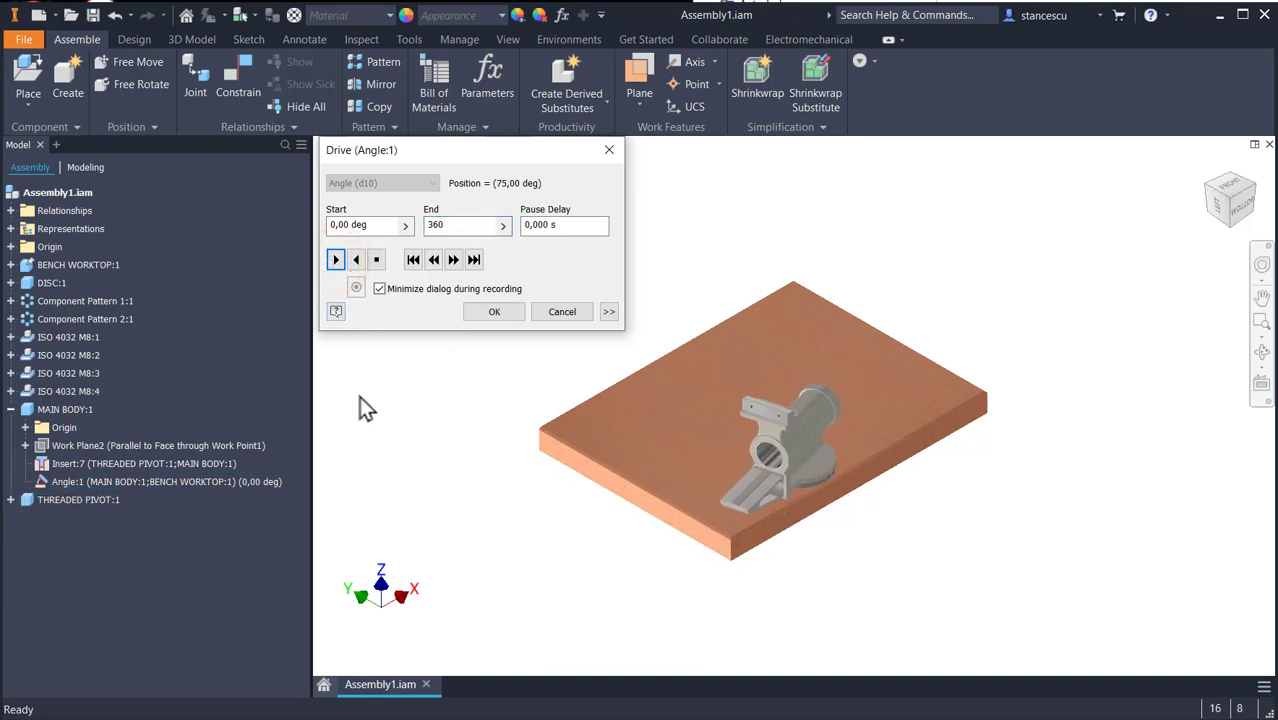
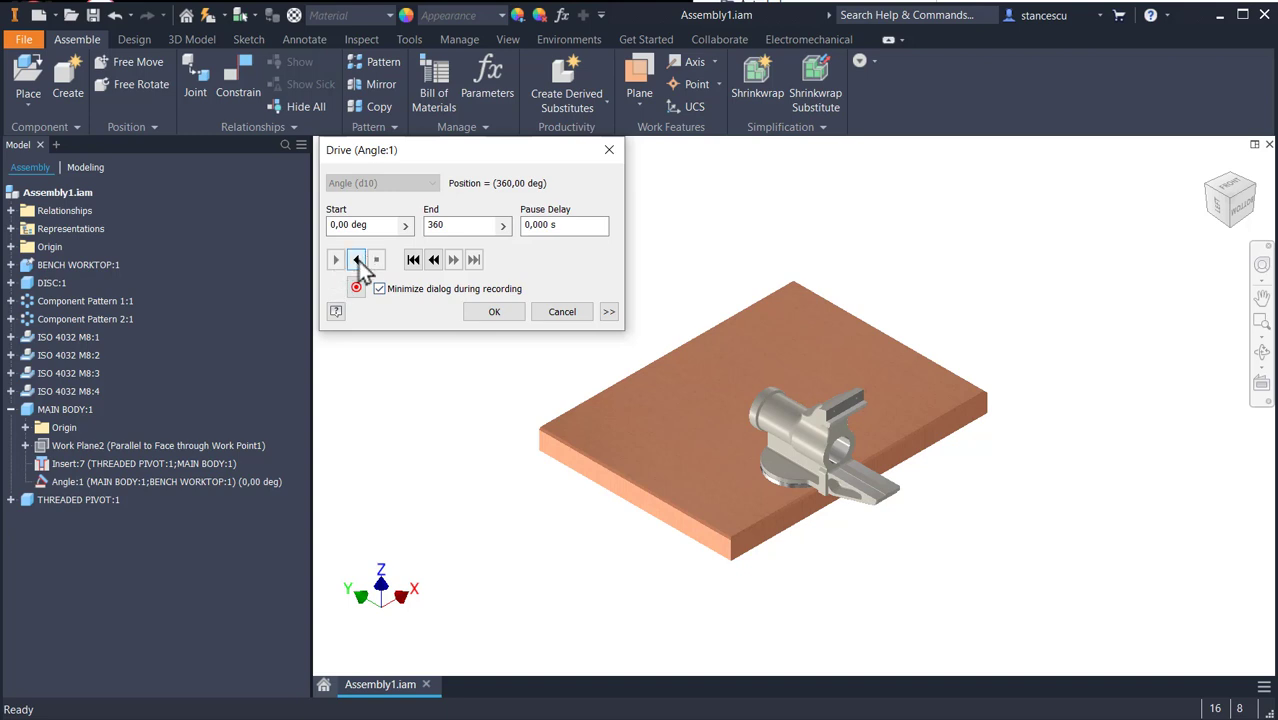
click(492, 313)
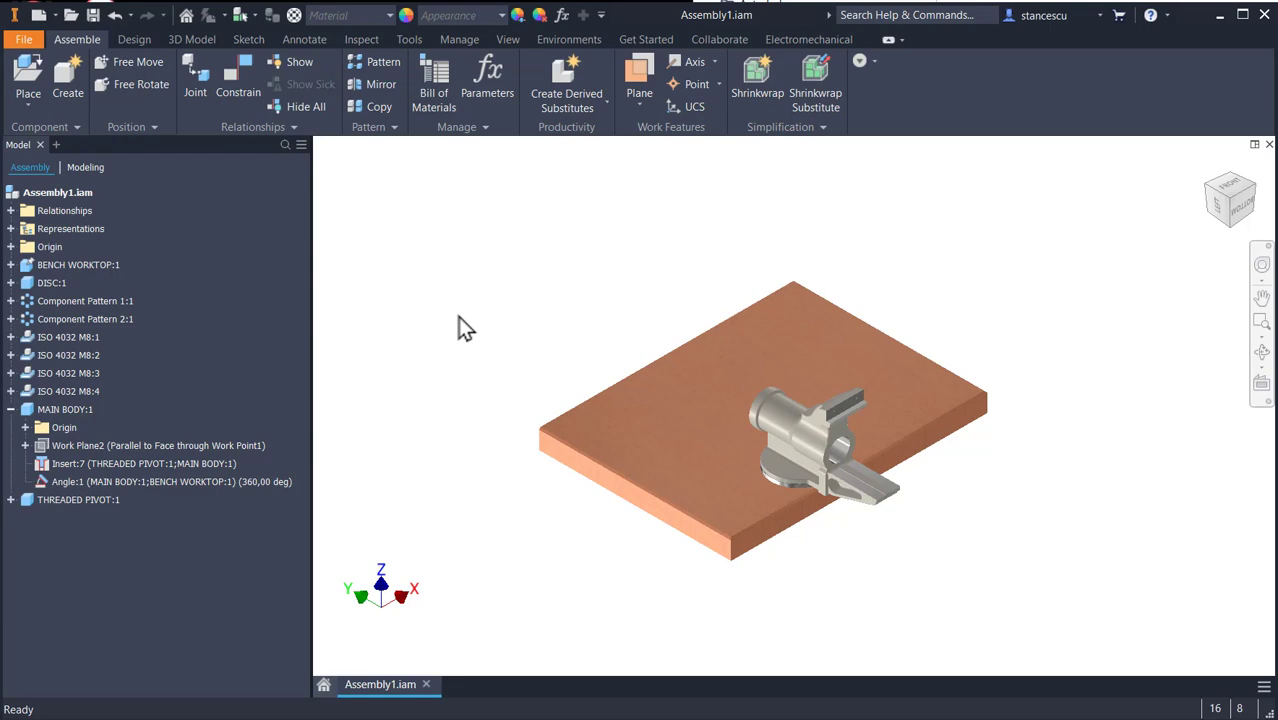
Place one MOBILE BODY.ipt component in the empty space beside the bench worktop.
key(F6)
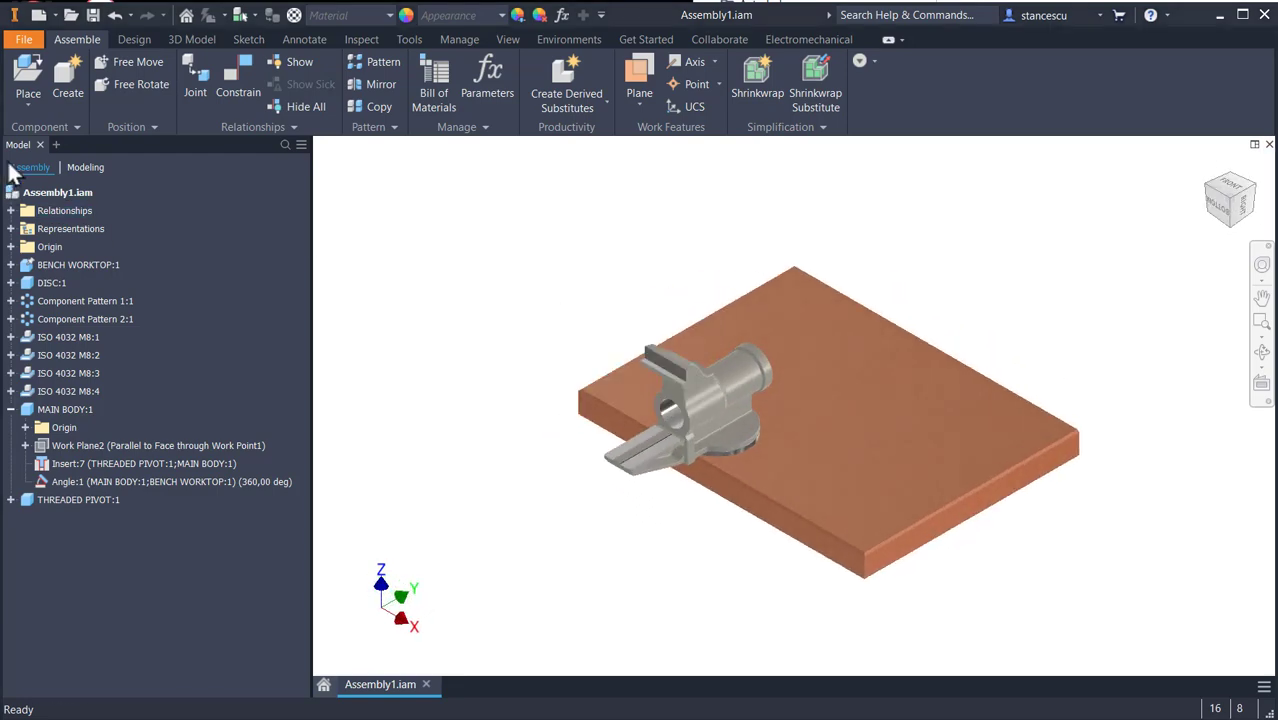
click(29, 92)
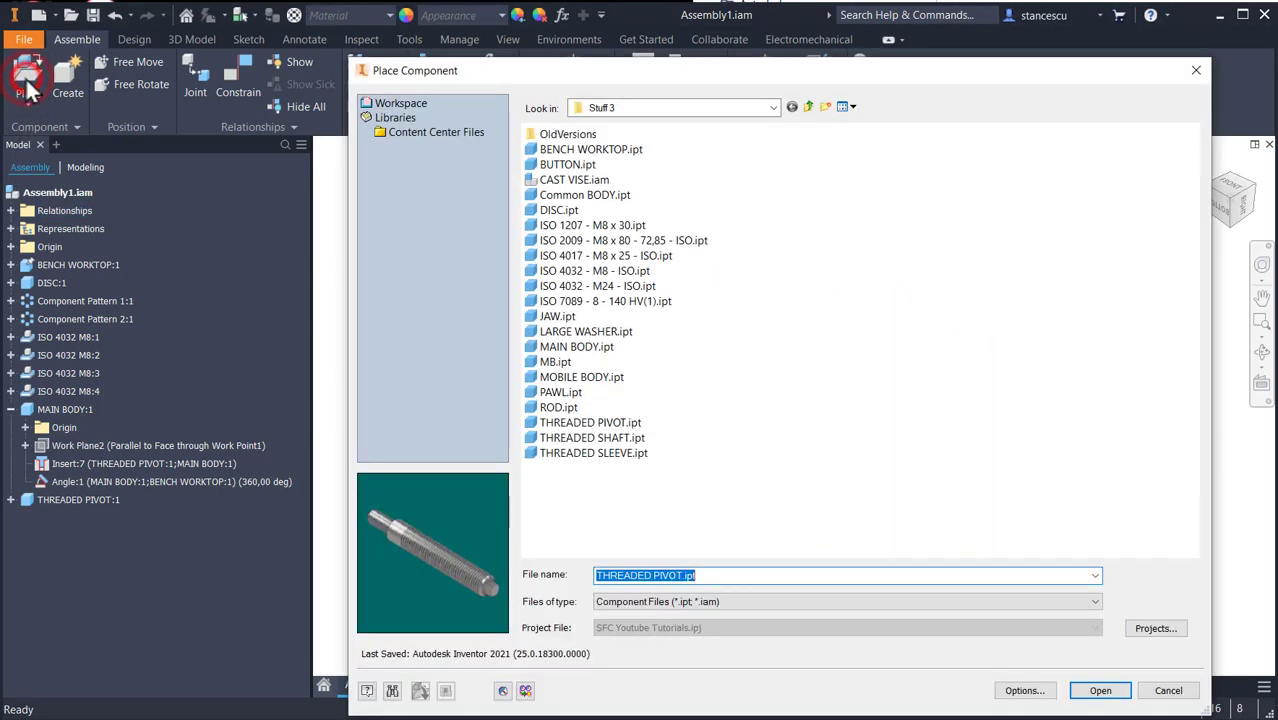
double_click(528, 378)
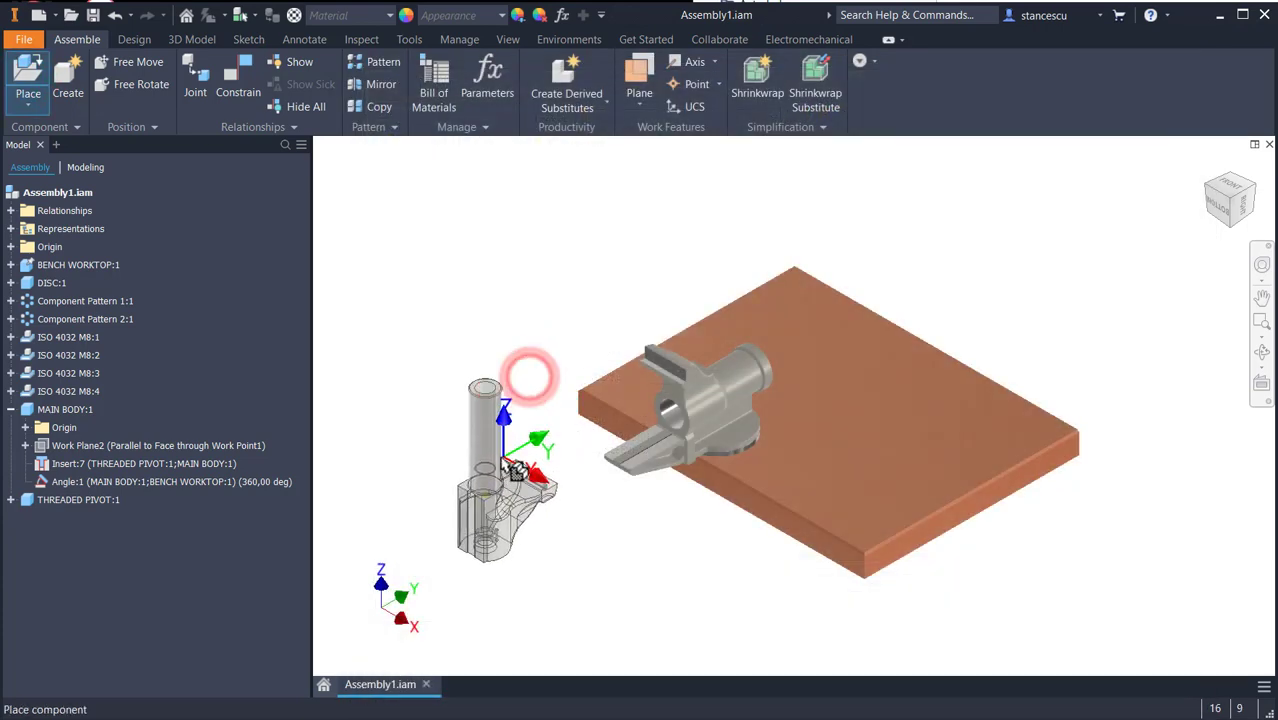
click(484, 430)
key(Escape)
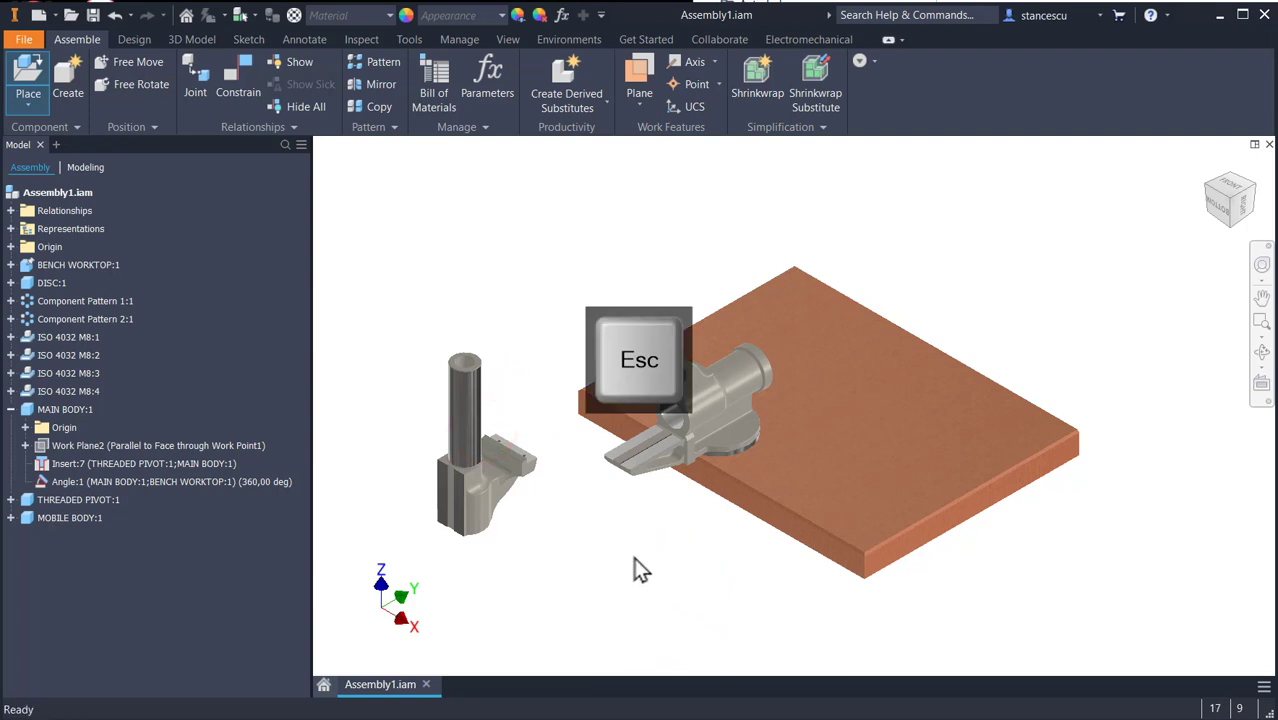
Mate the axis of the mobile body's cylindrical shaft to the main body's bore axis, using the aligned solution and 0 mm offset.
click(228, 70)
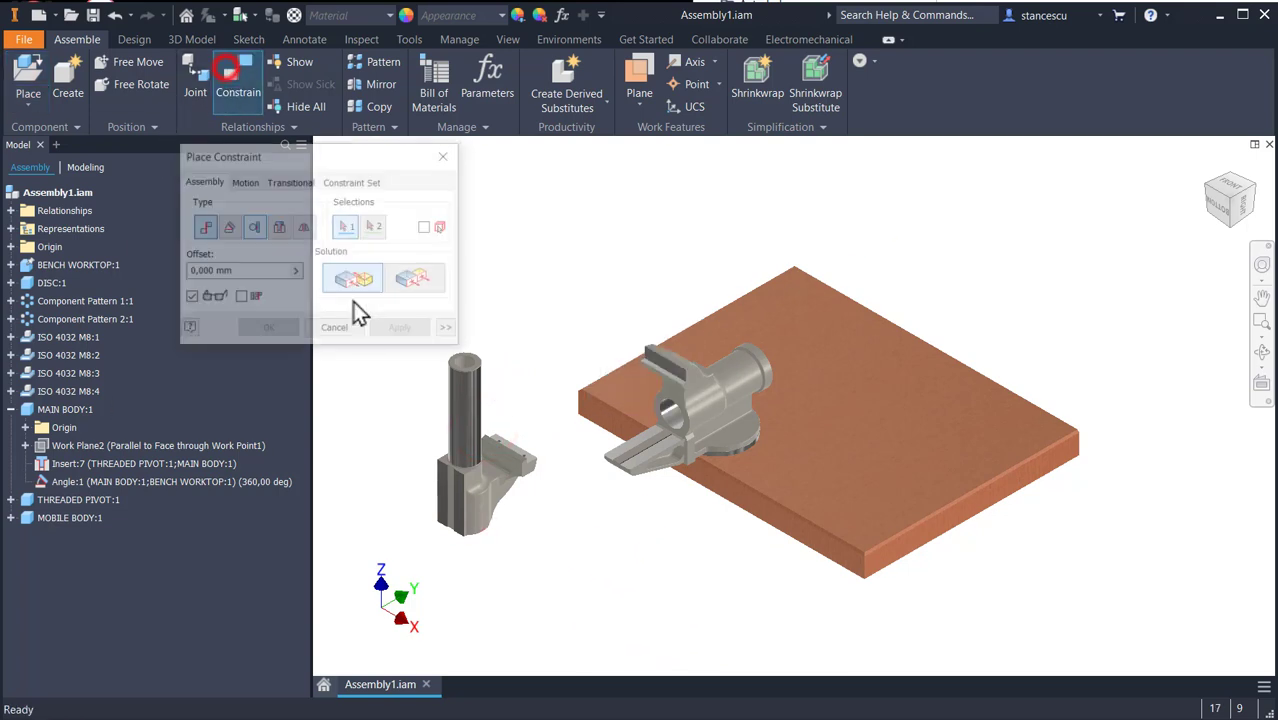
click(458, 410)
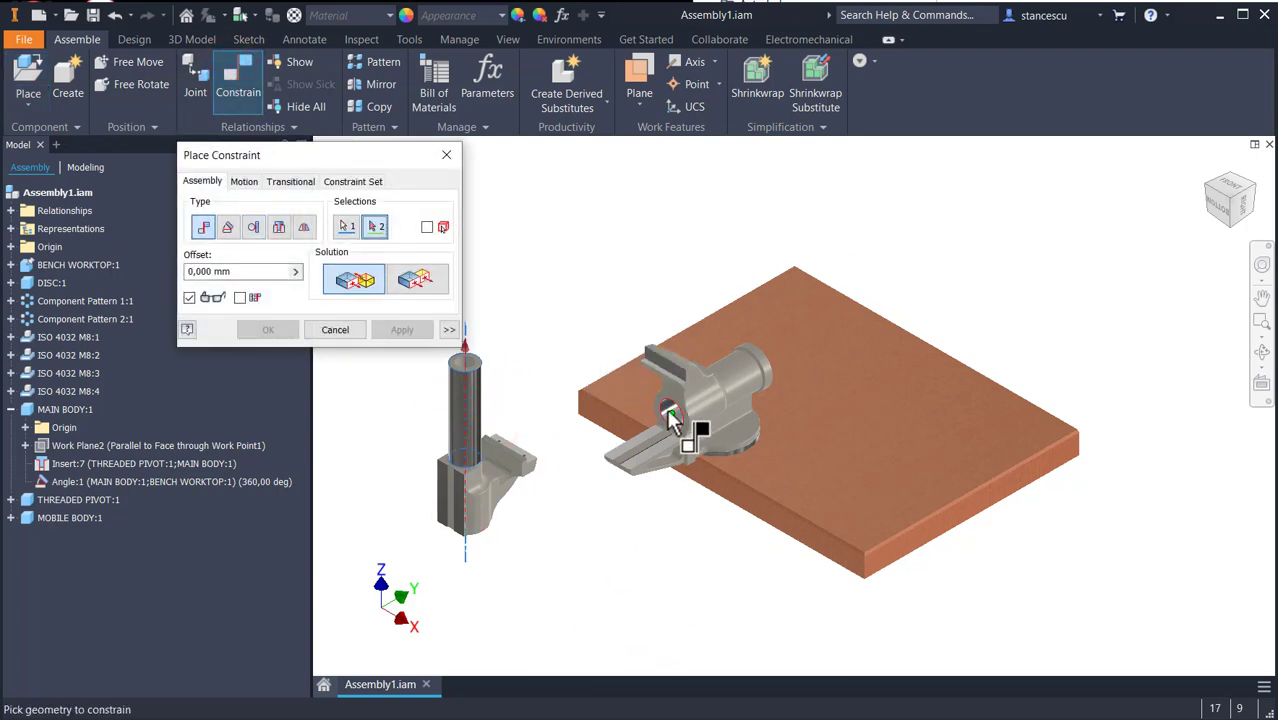
scroll(672, 418, up, 2)
click(684, 414)
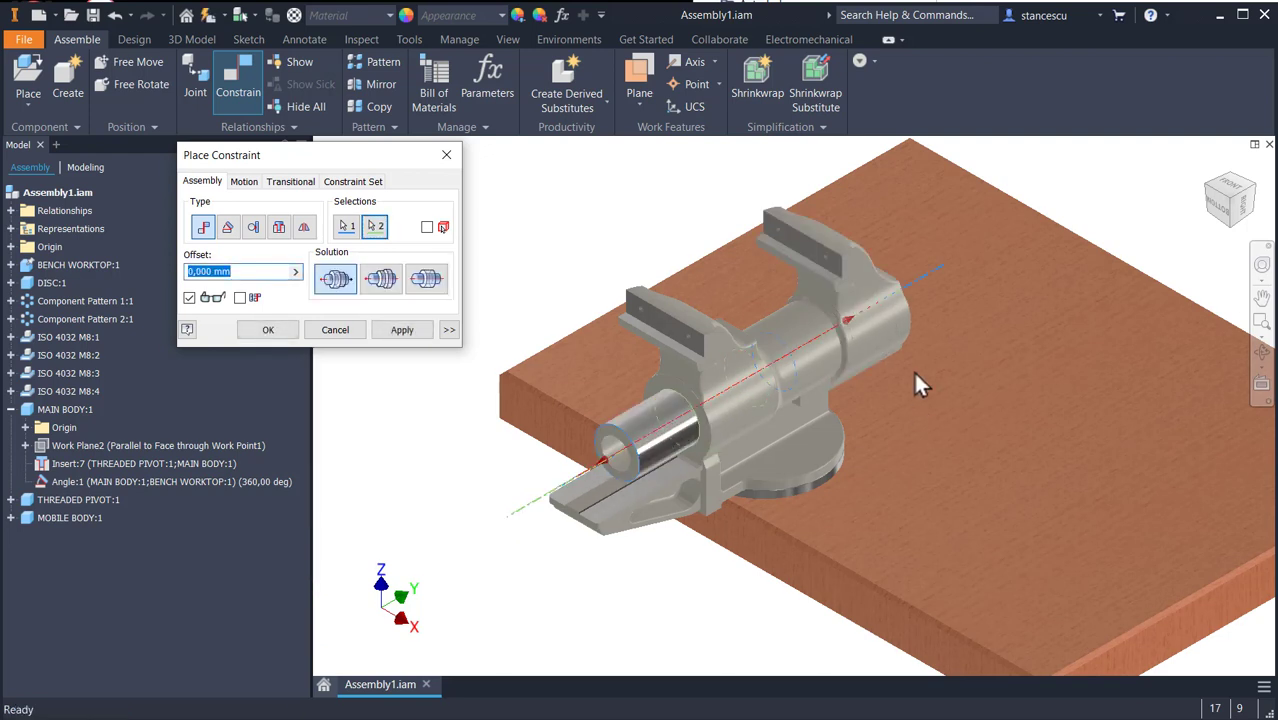
click(381, 280)
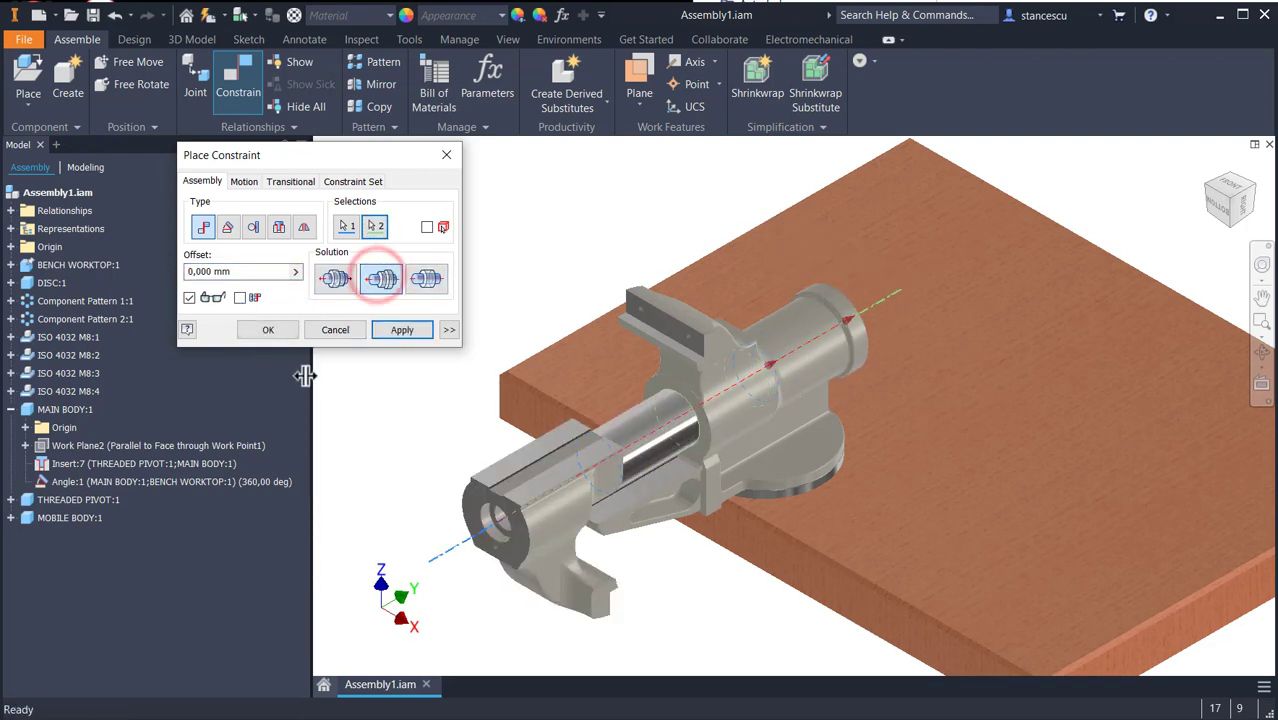
click(400, 331)
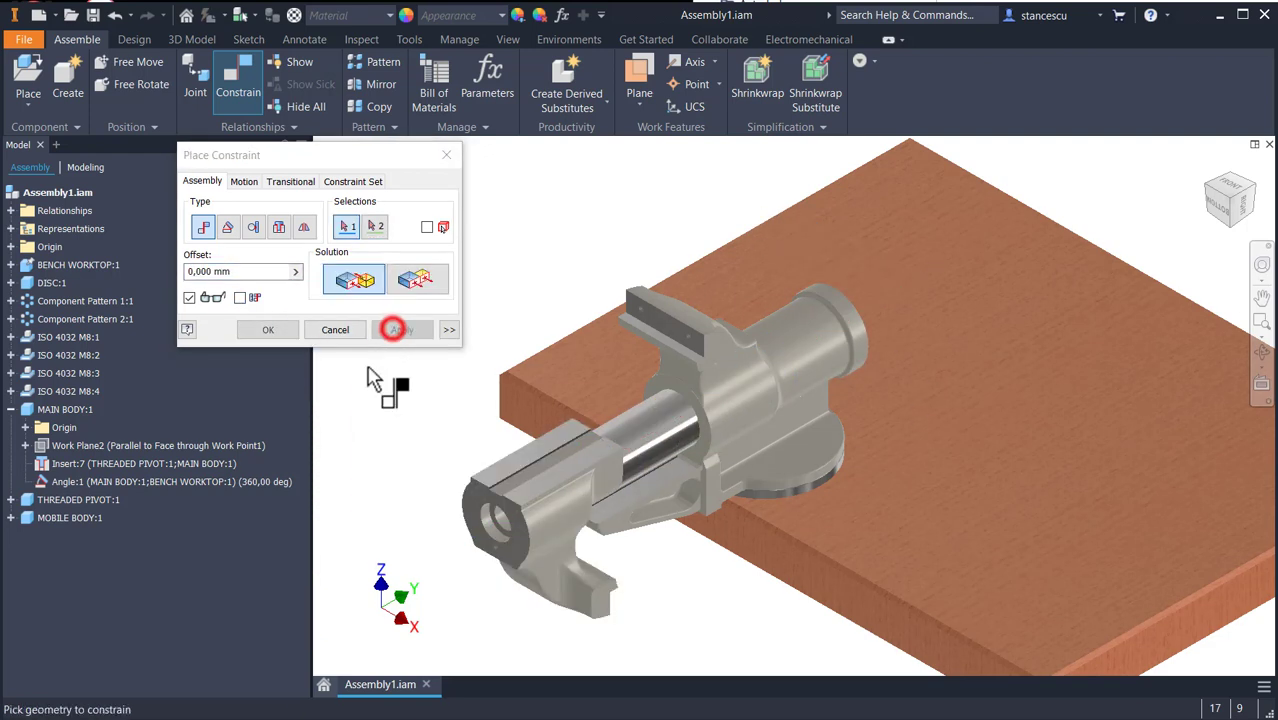
Mate the mobile body's flat guide face to the main body's rail face with 0 mm offset, and slide the mobile body partly out.
scroll(567, 475, up, 3)
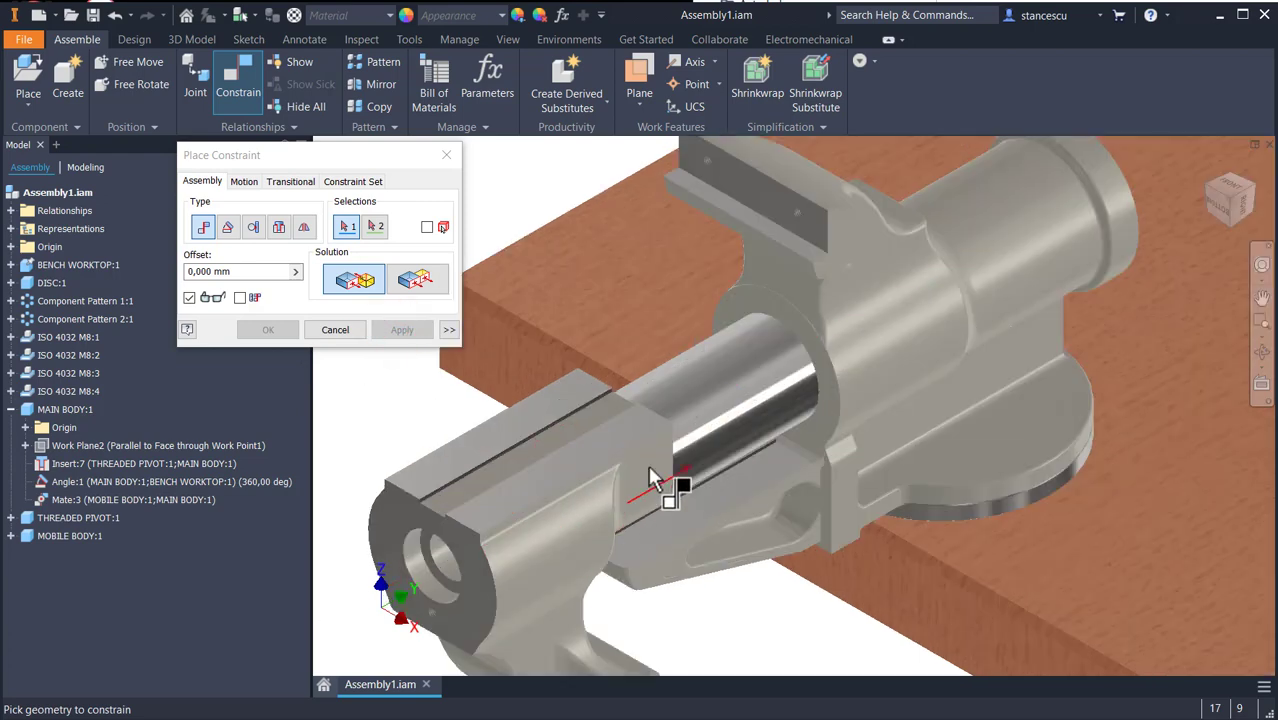
click(565, 396)
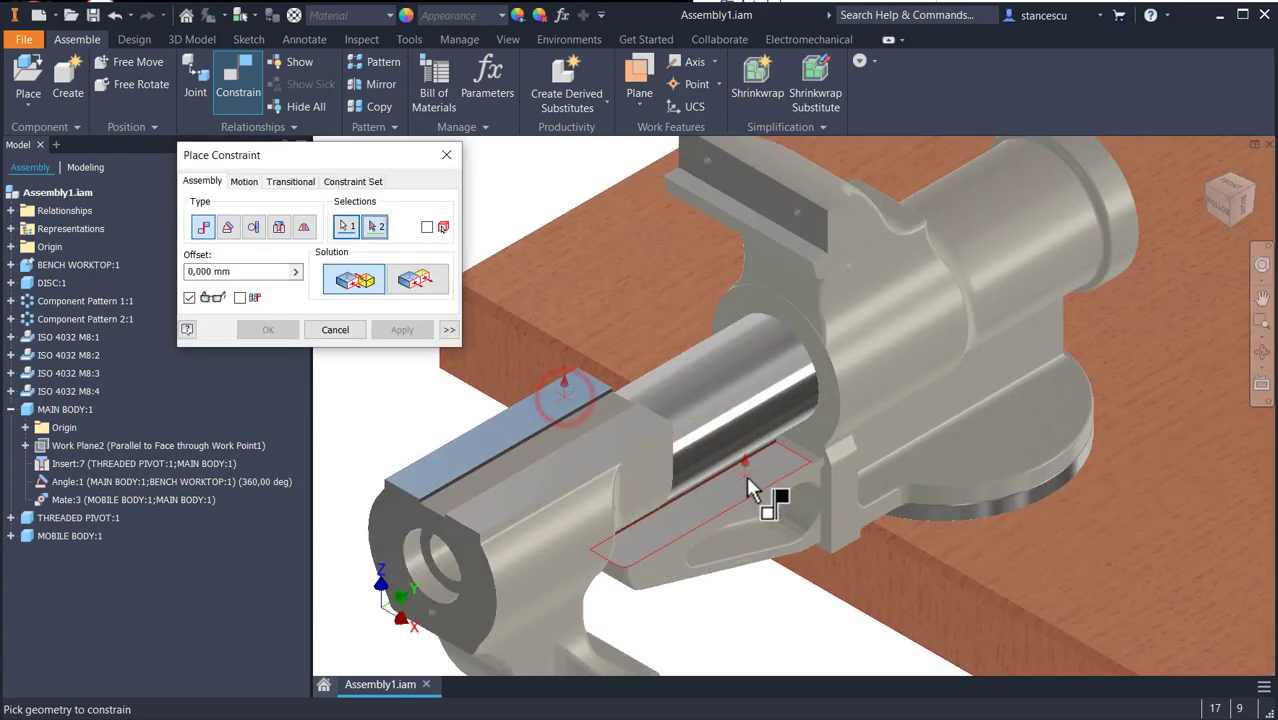
click(746, 475)
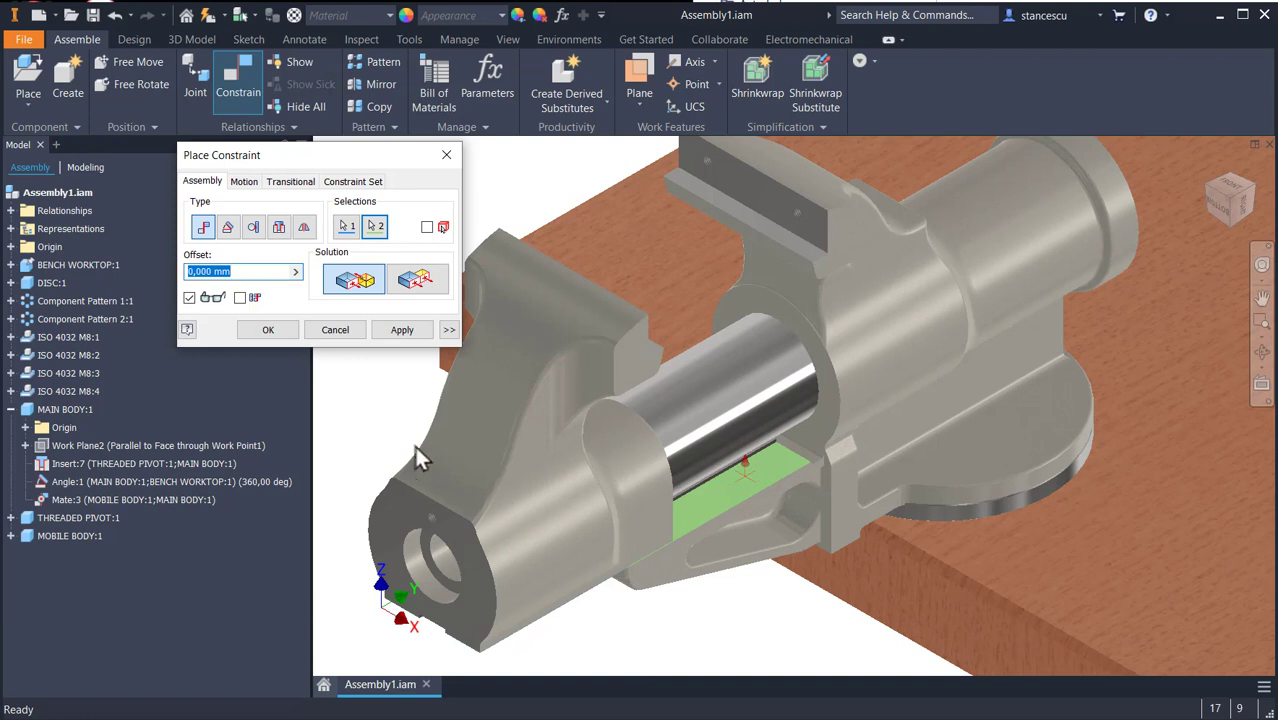
click(284, 331)
scroll(786, 522, down, 3)
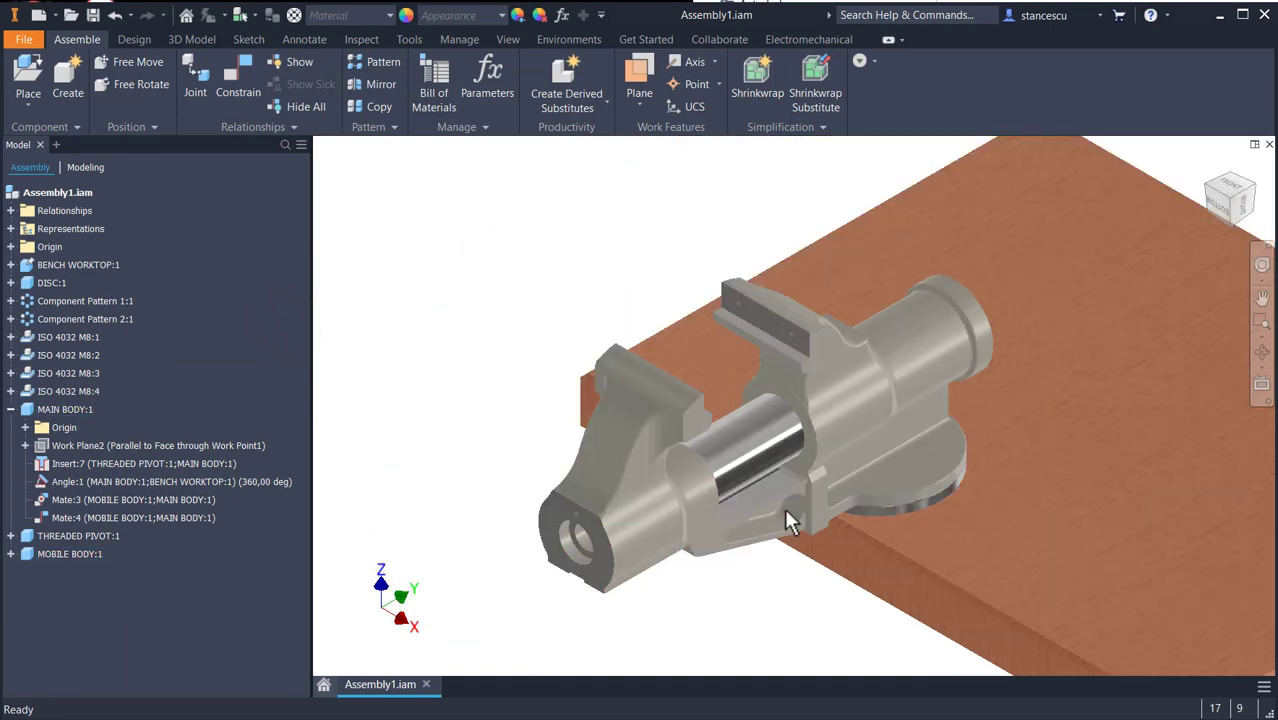
drag(618, 498, 473, 584)
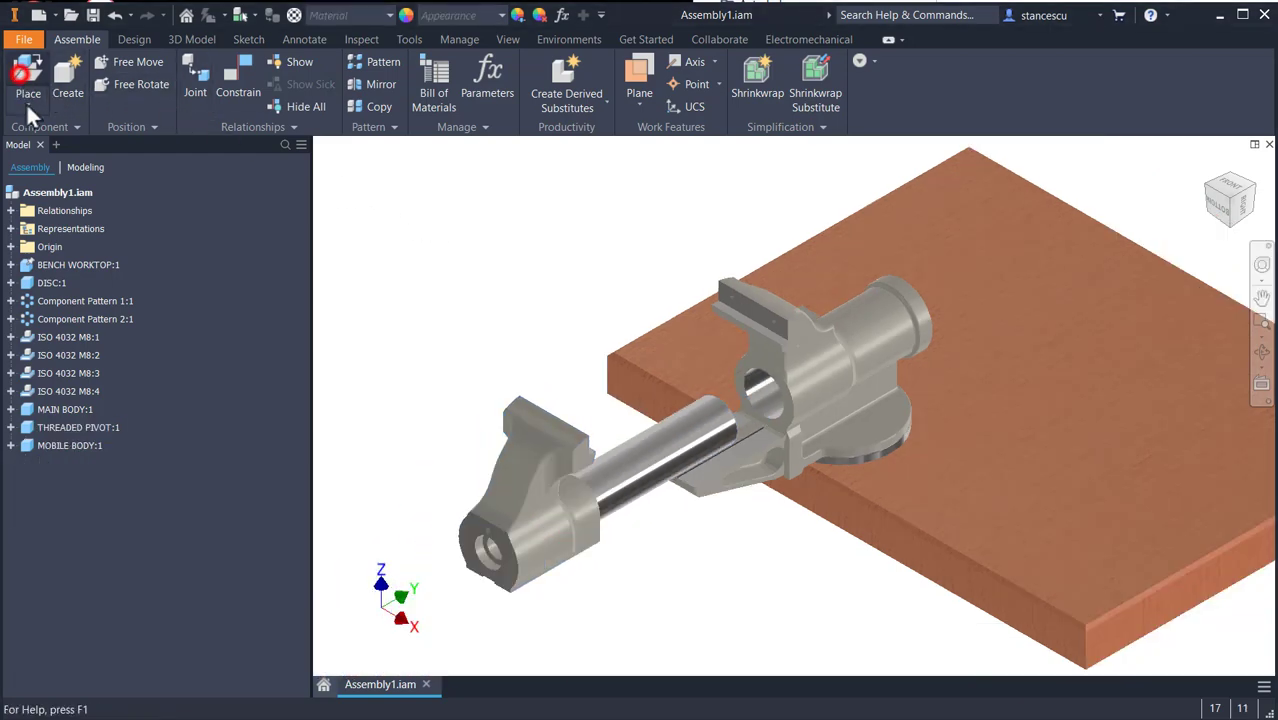
Place one THREADED SLEEVE.ipt component in the empty space above the mobile body.
click(28, 95)
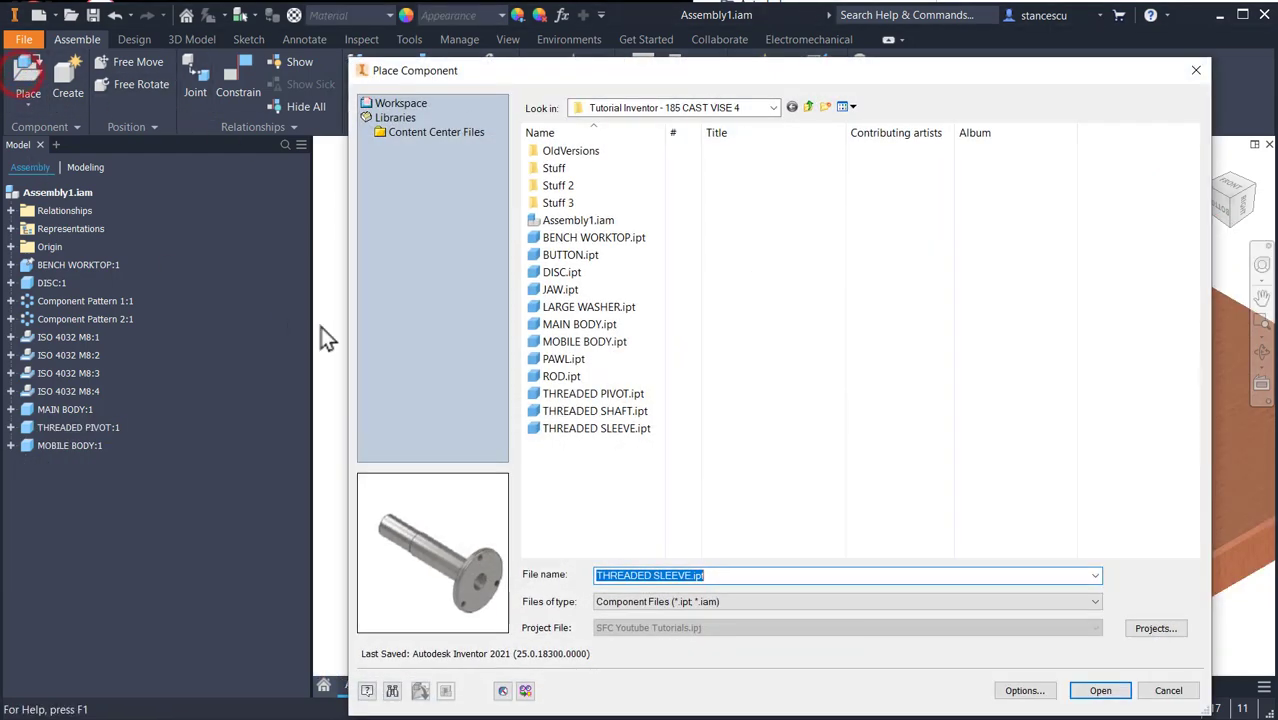
double_click(572, 435)
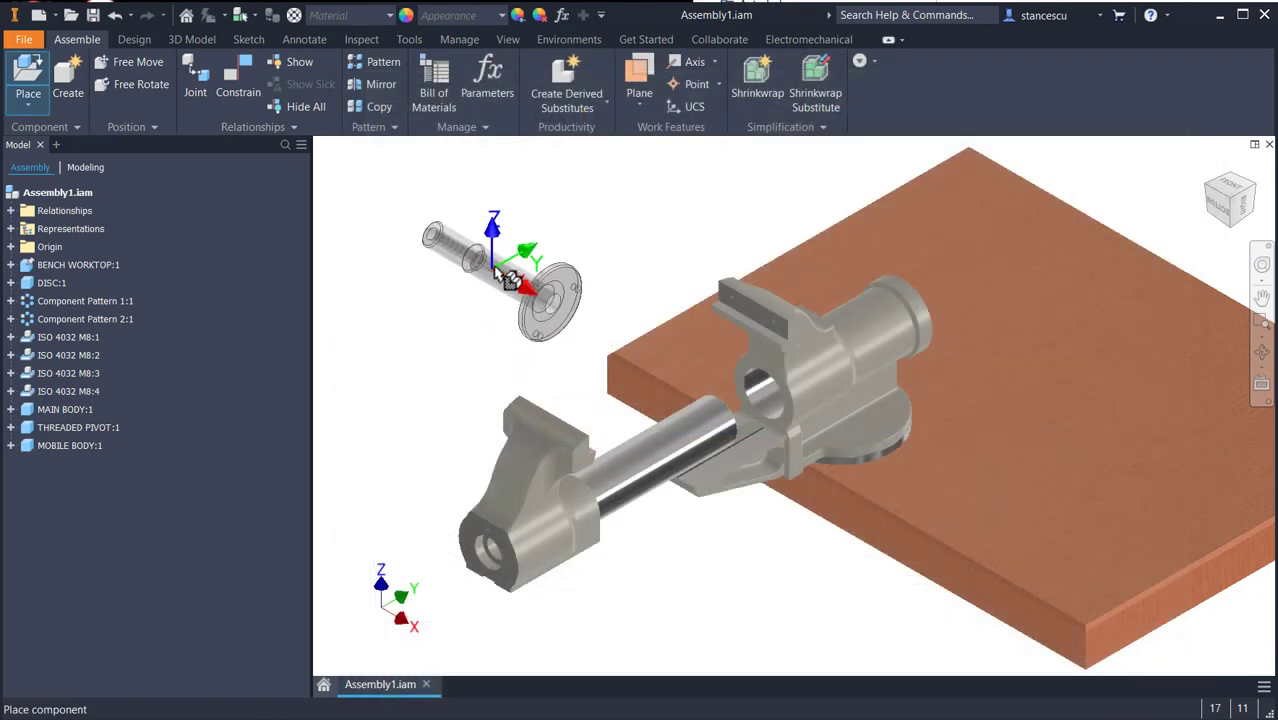
click(506, 272)
key(Escape)
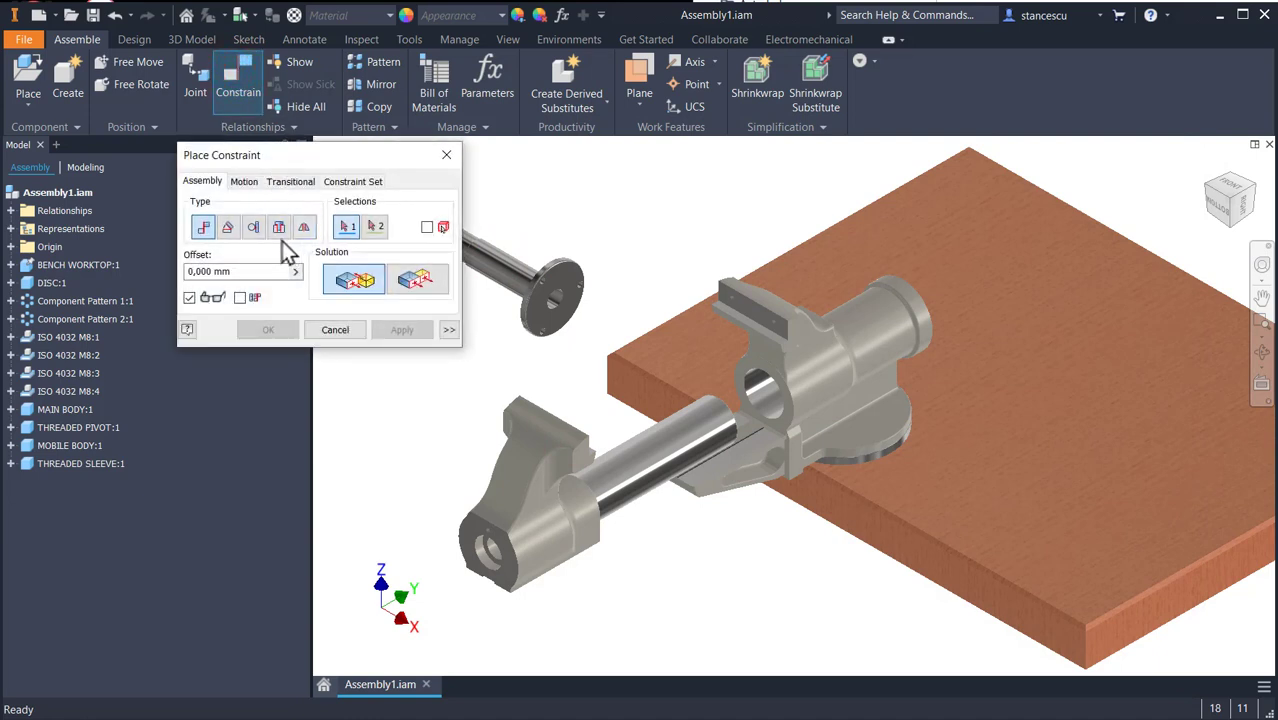
Insert-constrain the threaded sleeve's flange edge to the circular end edge of the main body's barrel, opposed solution, 0 mm offset.
click(279, 227)
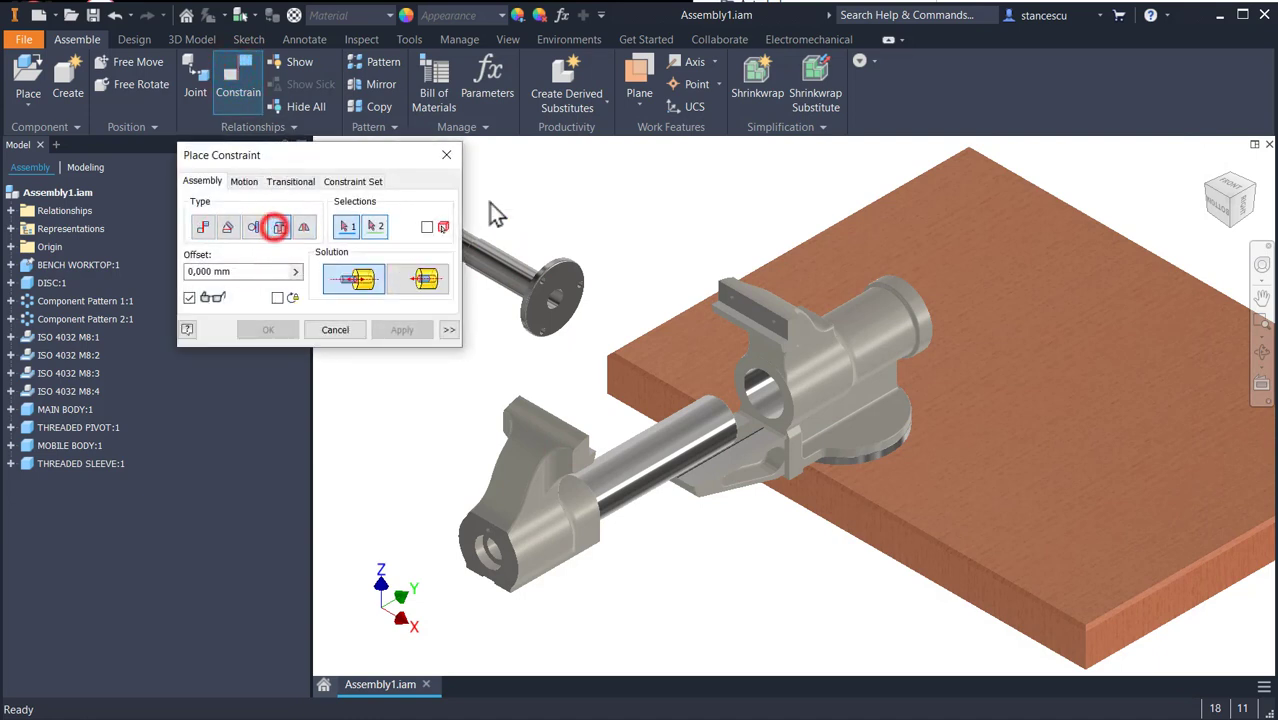
click(550, 268)
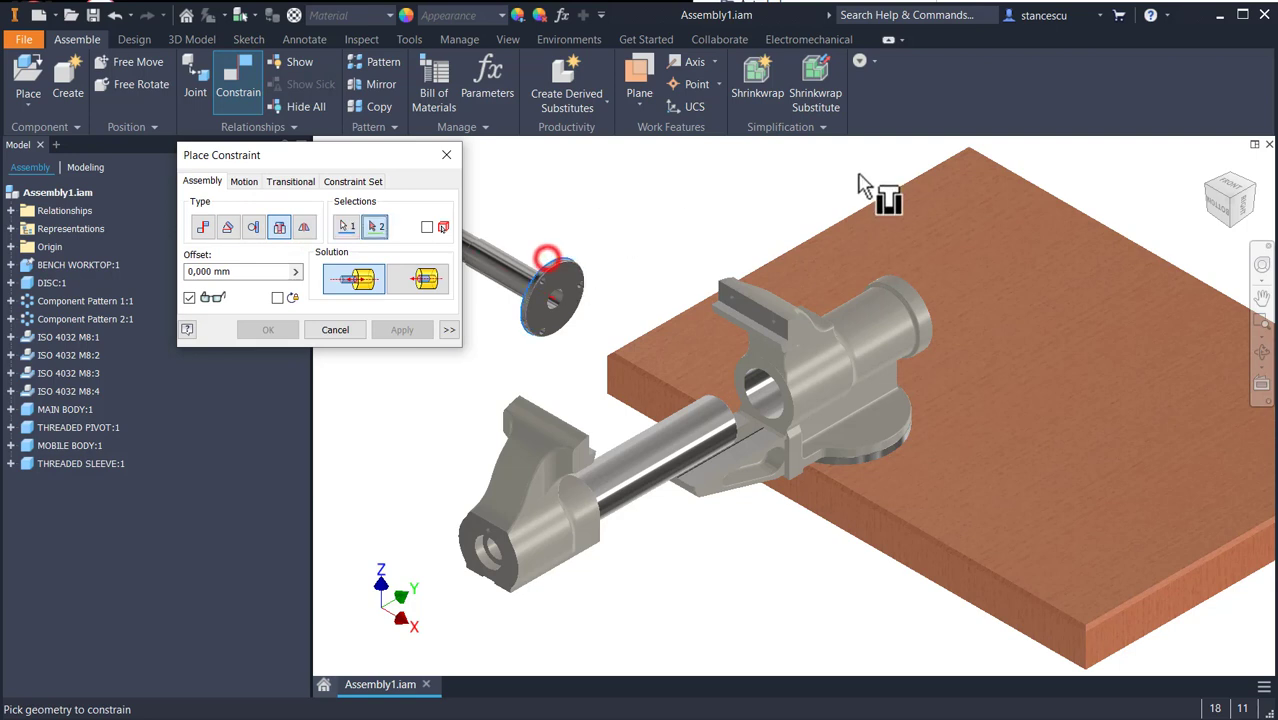
click(919, 292)
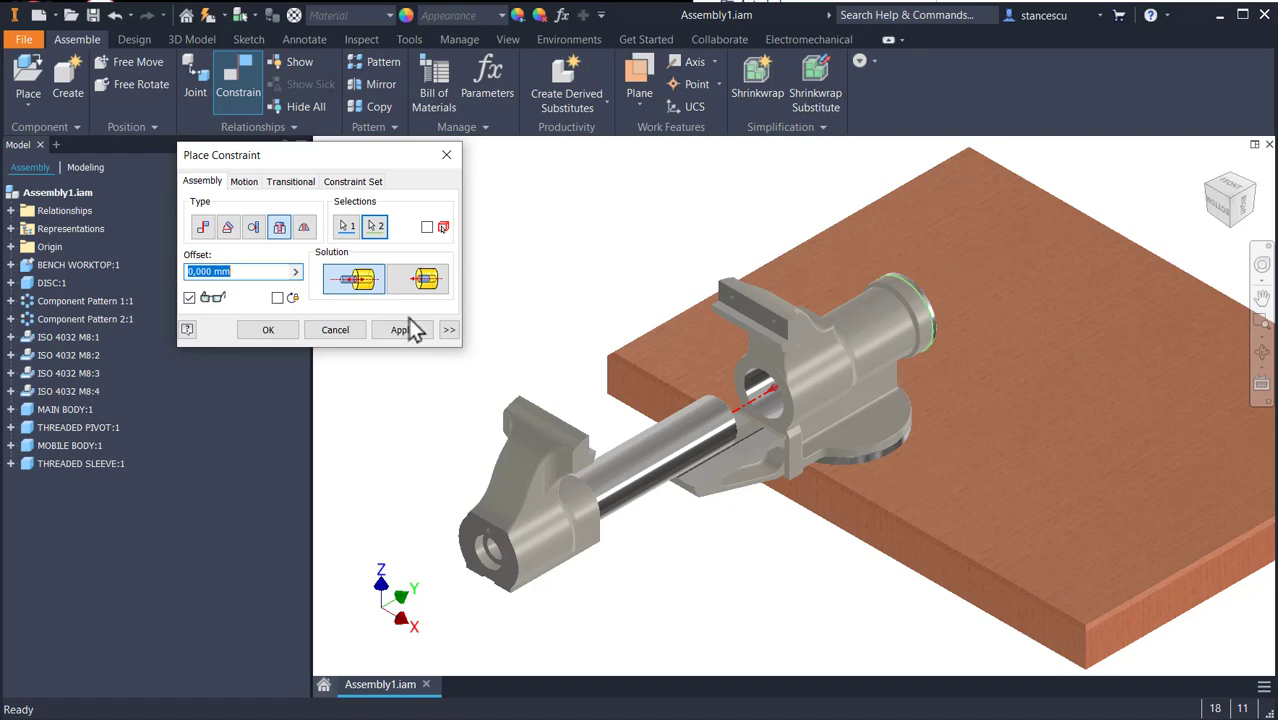
click(281, 334)
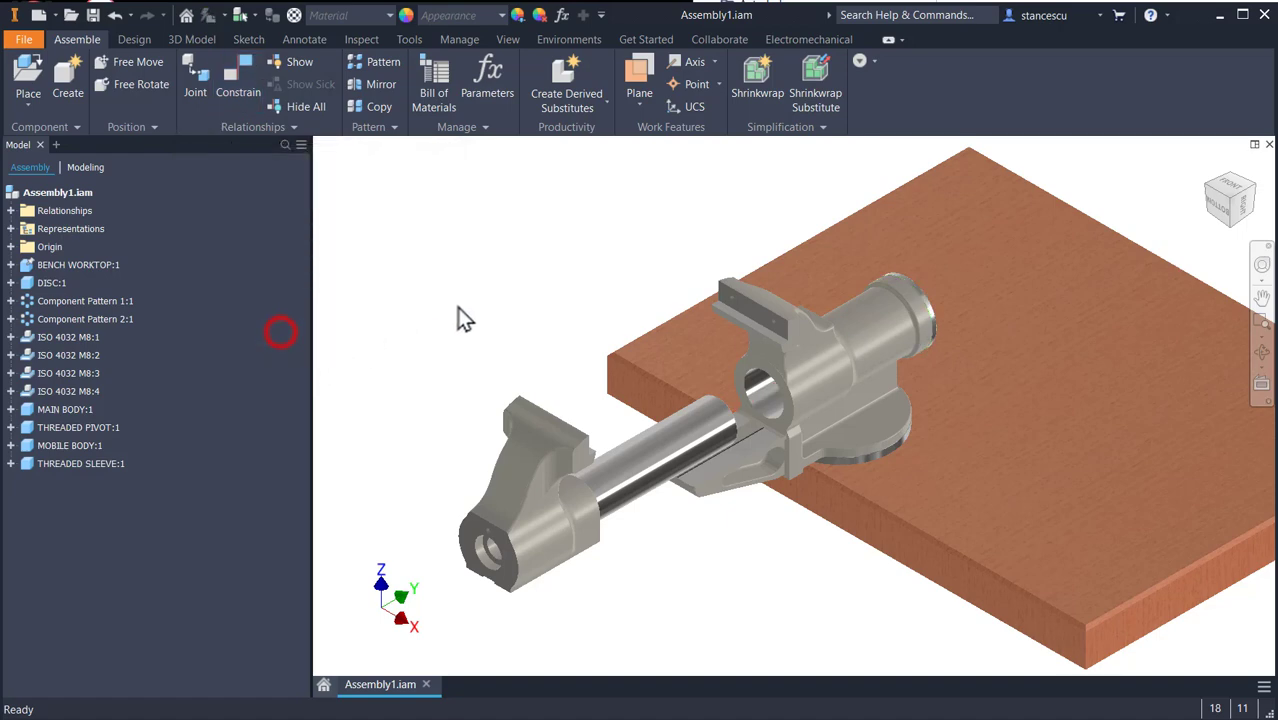
Place one THREADED SHAFT.ipt component in the empty space above the mobile body.
key(p)
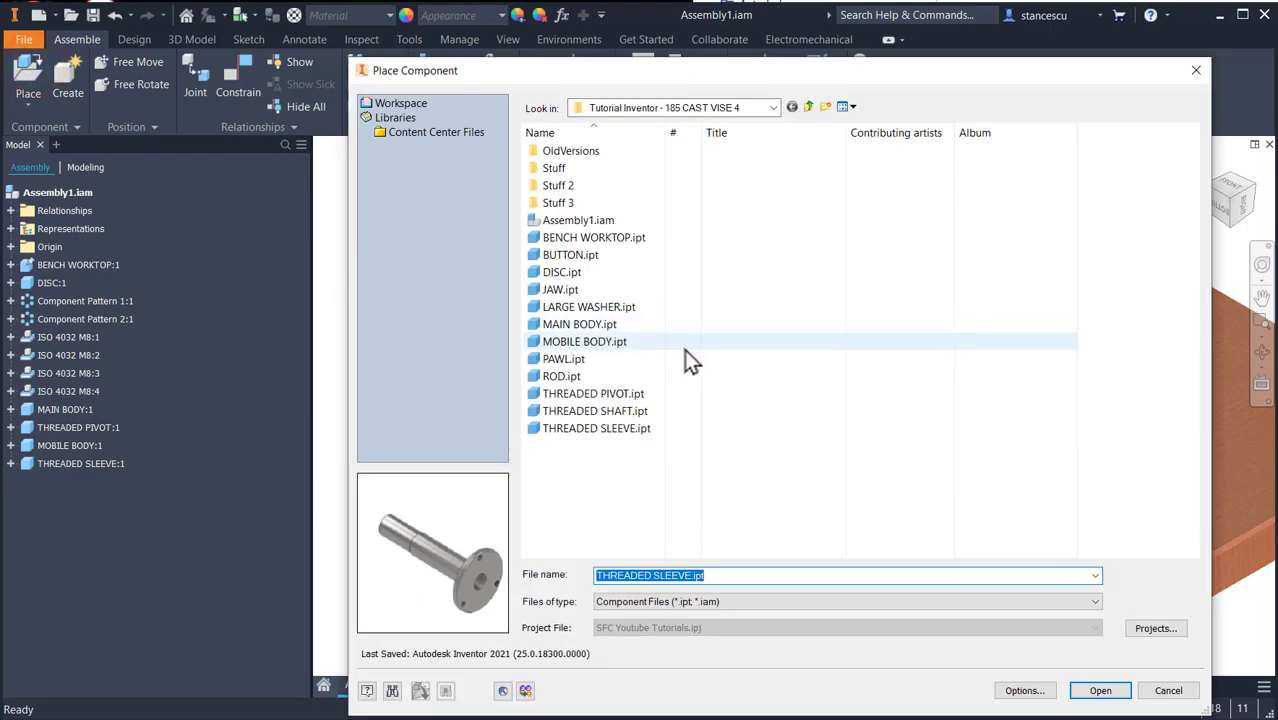
double_click(598, 412)
click(530, 300)
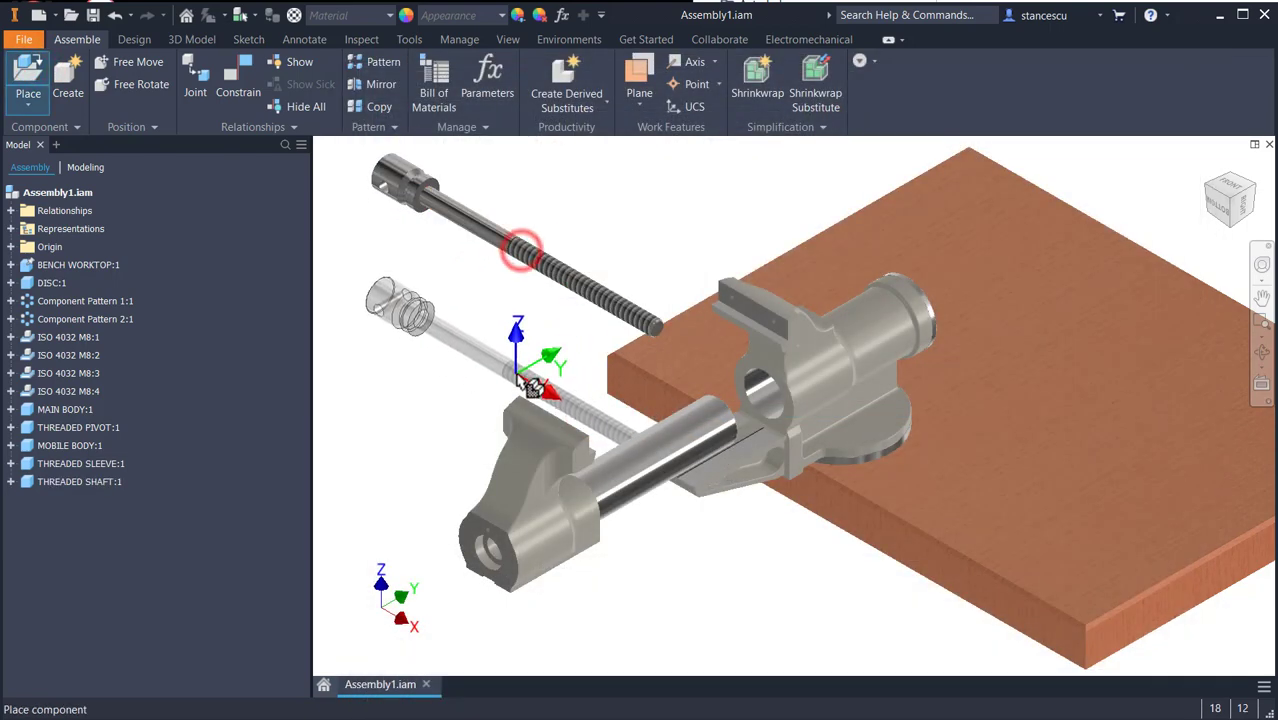
key(Escape)
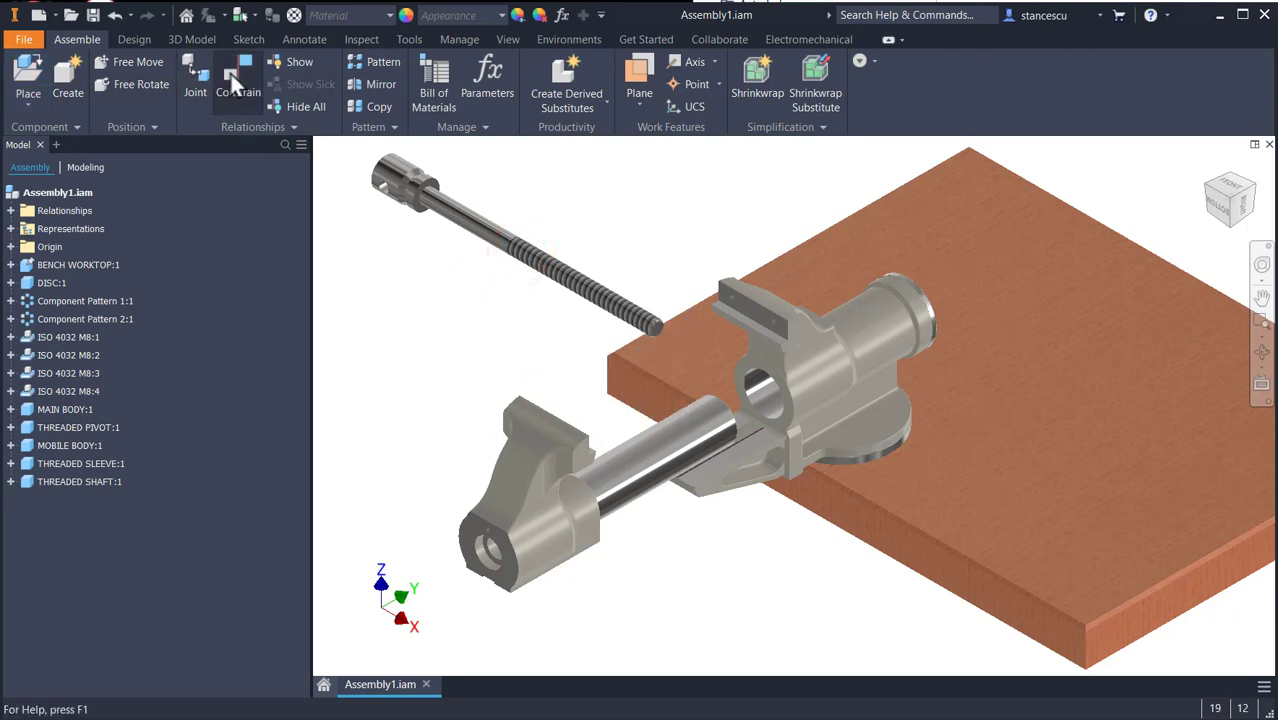
Insert-constrain the threaded shaft's collar edge to the mobile body's front bore edge, using the opposed solution and 0 mm offset.
click(279, 228)
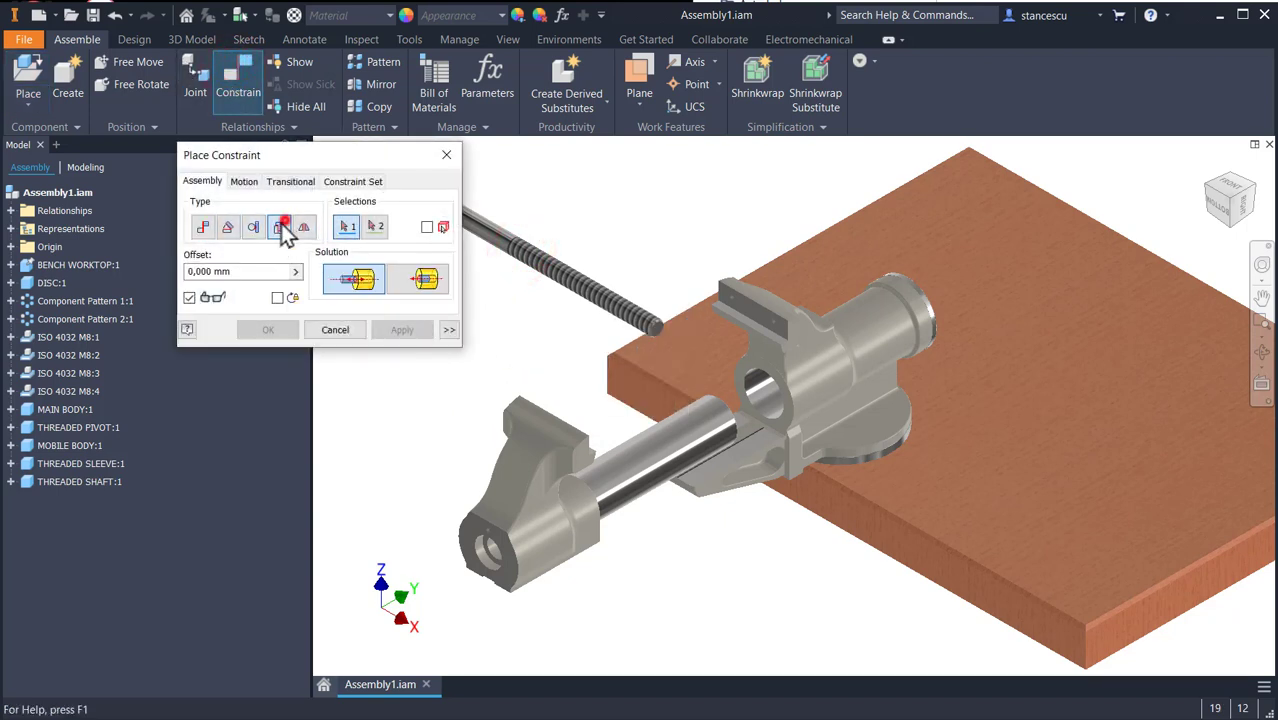
middle_drag(514, 288, 636, 306)
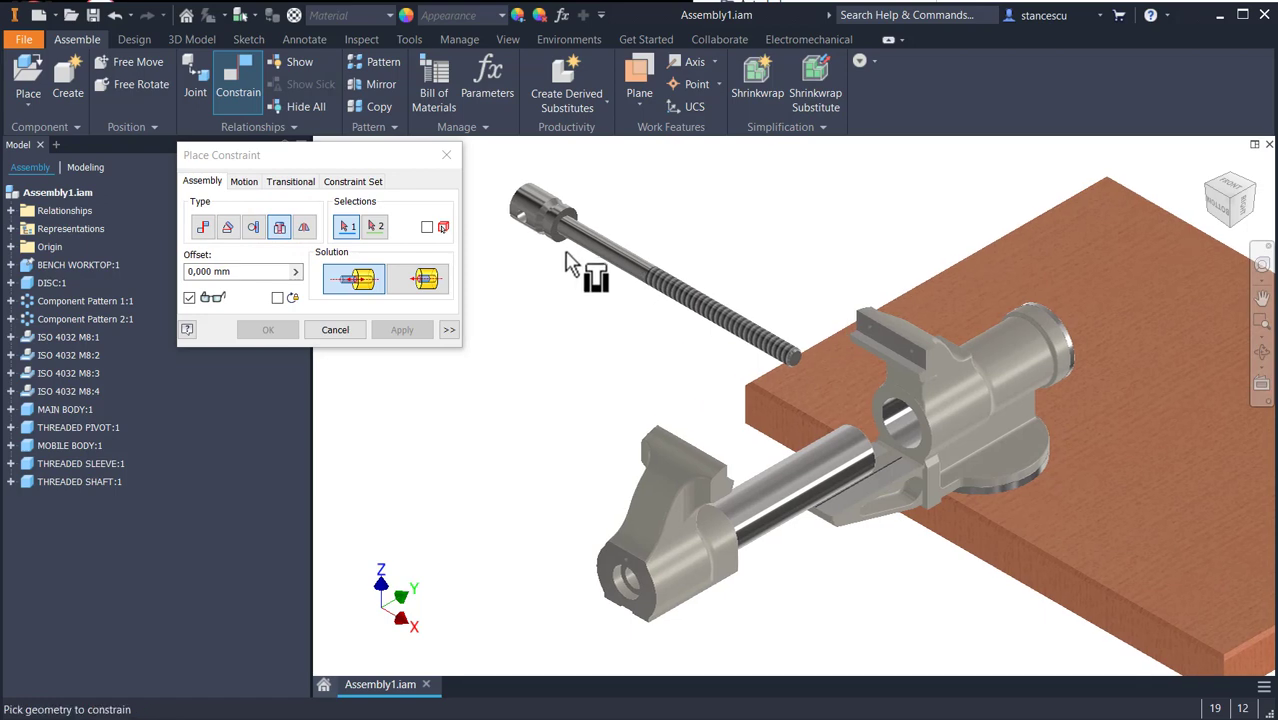
scroll(557, 240, up, 3)
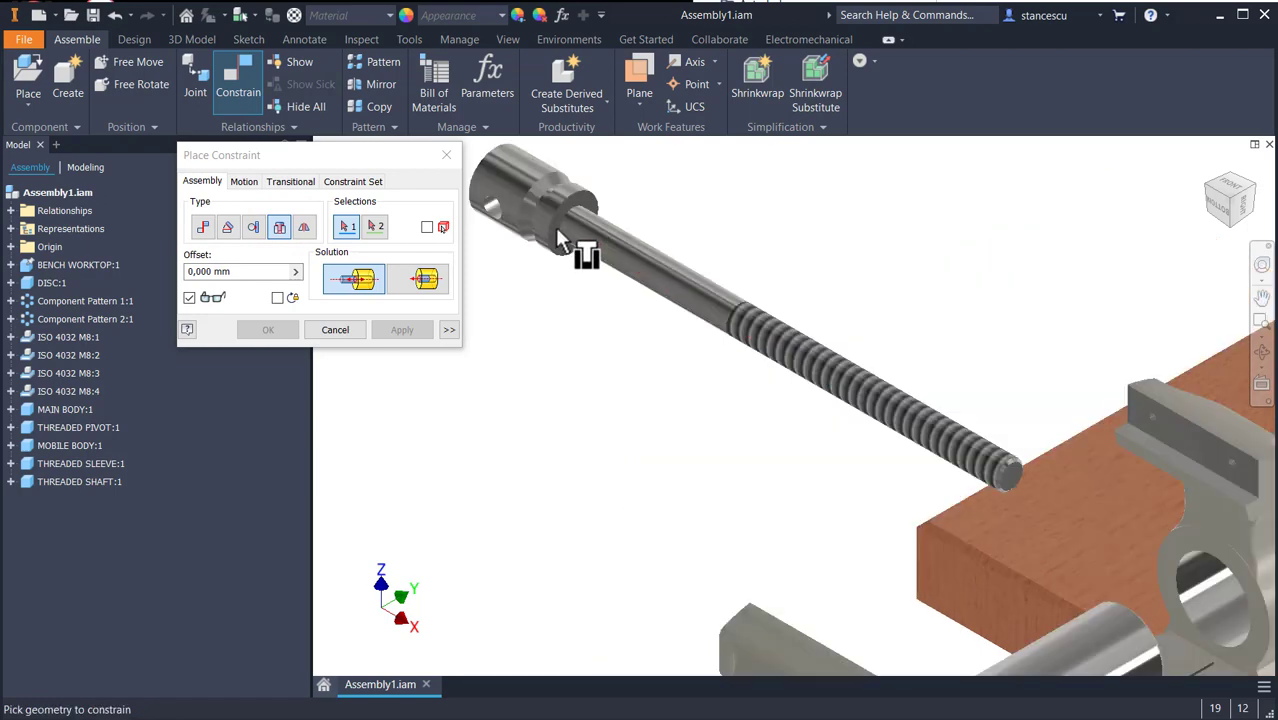
click(560, 236)
middle_drag(591, 336, 582, 149)
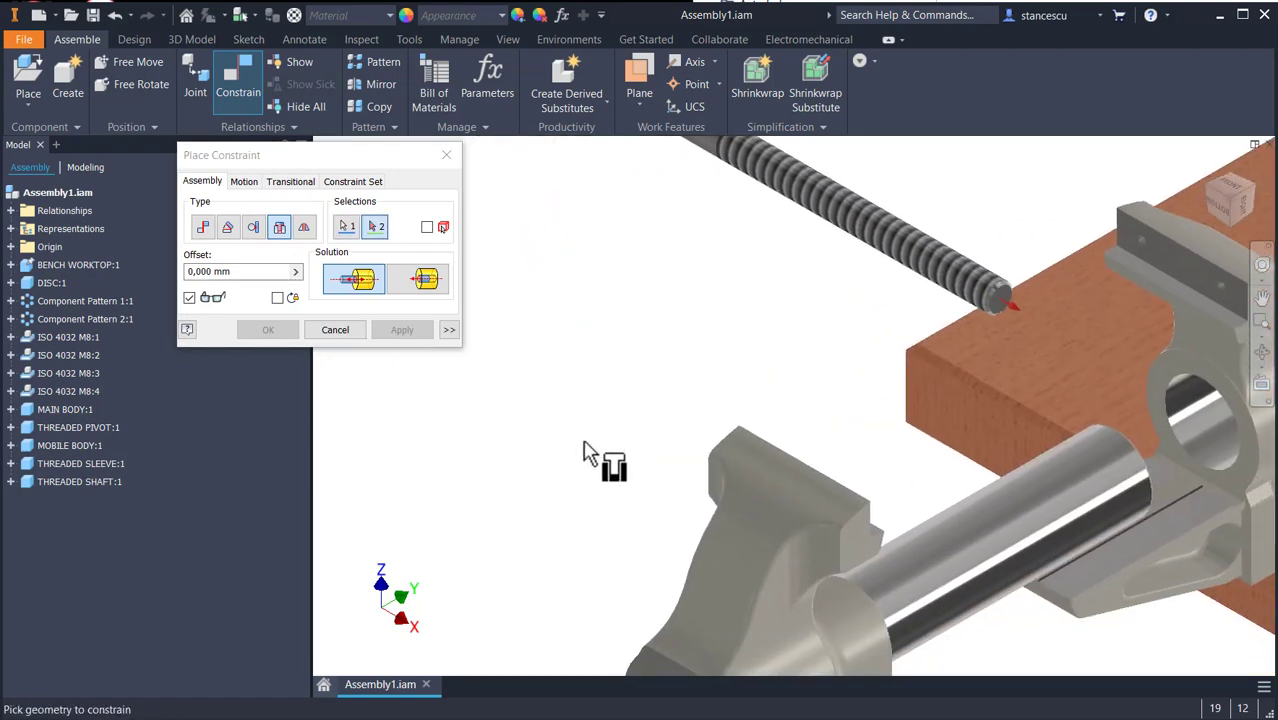
middle_drag(590, 464, 657, 194)
click(768, 458)
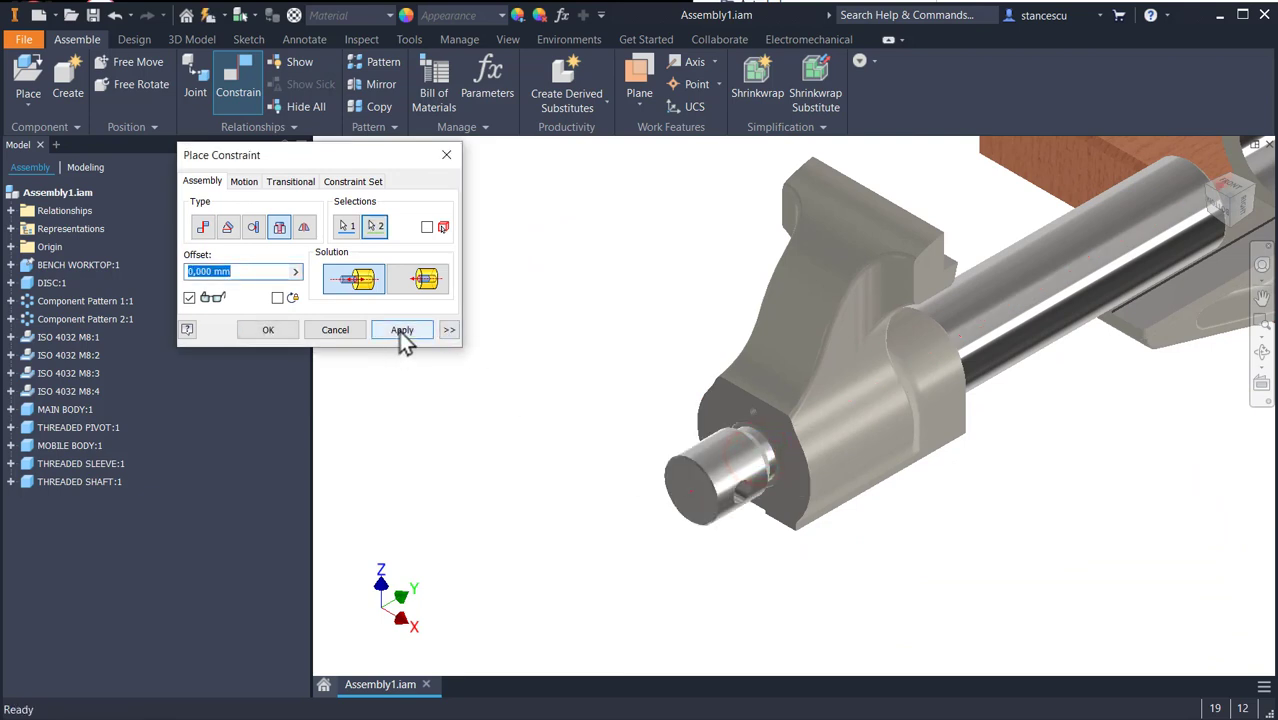
click(399, 330)
click(332, 328)
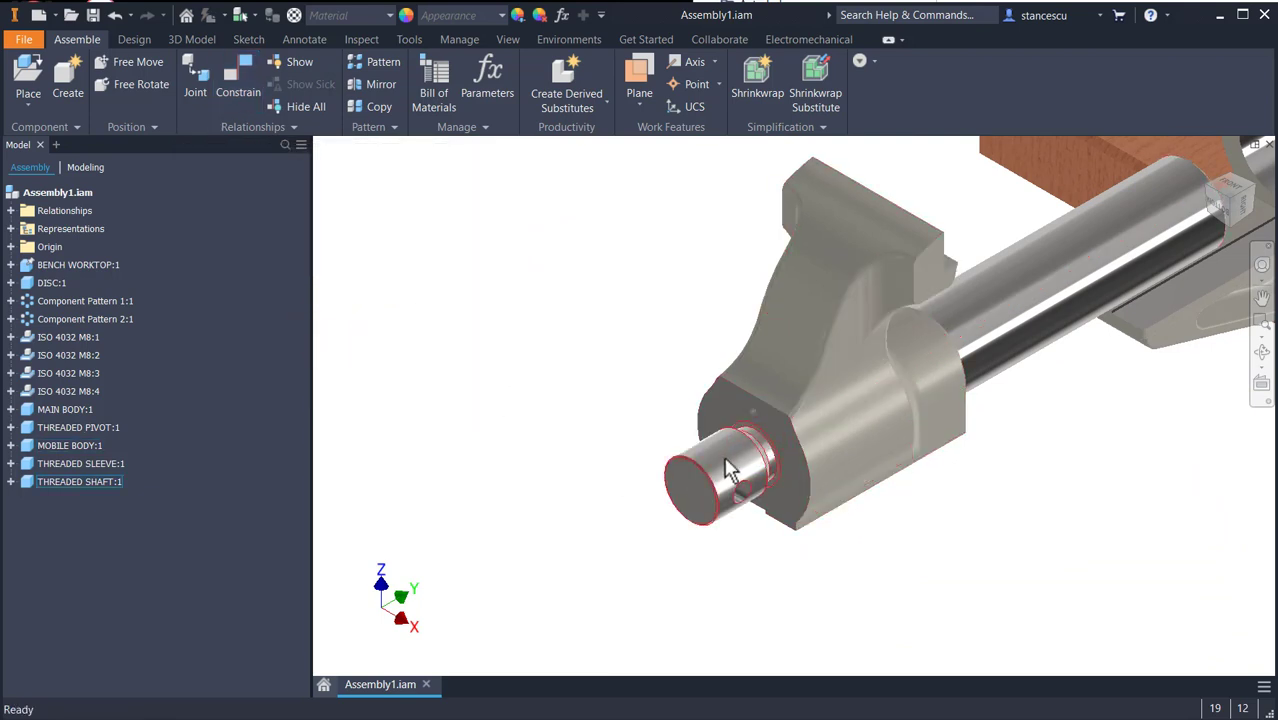
Rotate the threaded shaft in the mobile body until the cross hole in its head faces upward.
drag(730, 471, 729, 443)
mouse_move(796, 385)
mouse_down()
mouse_move(742, 411)
mouse_move(795, 385)
mouse_up()
drag(770, 434, 765, 431)
click(594, 368)
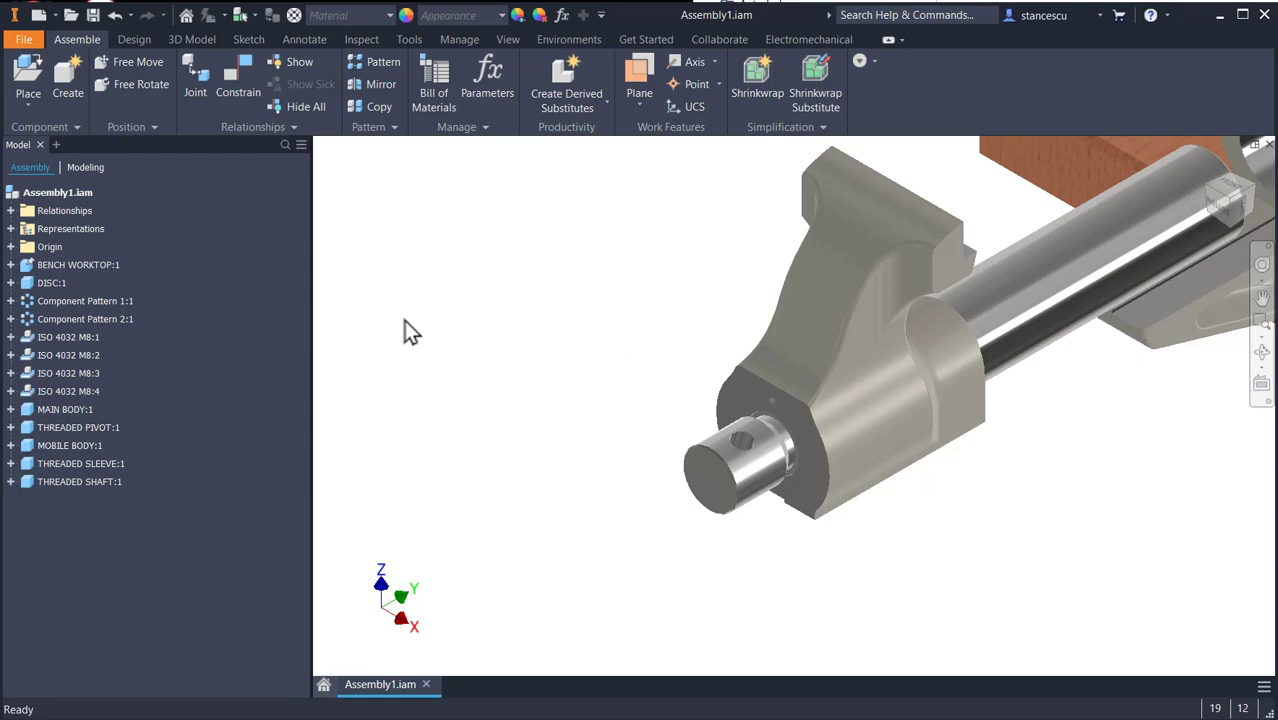
Place one ROD.ipt component in the empty space beside the mobile body.
click(28, 88)
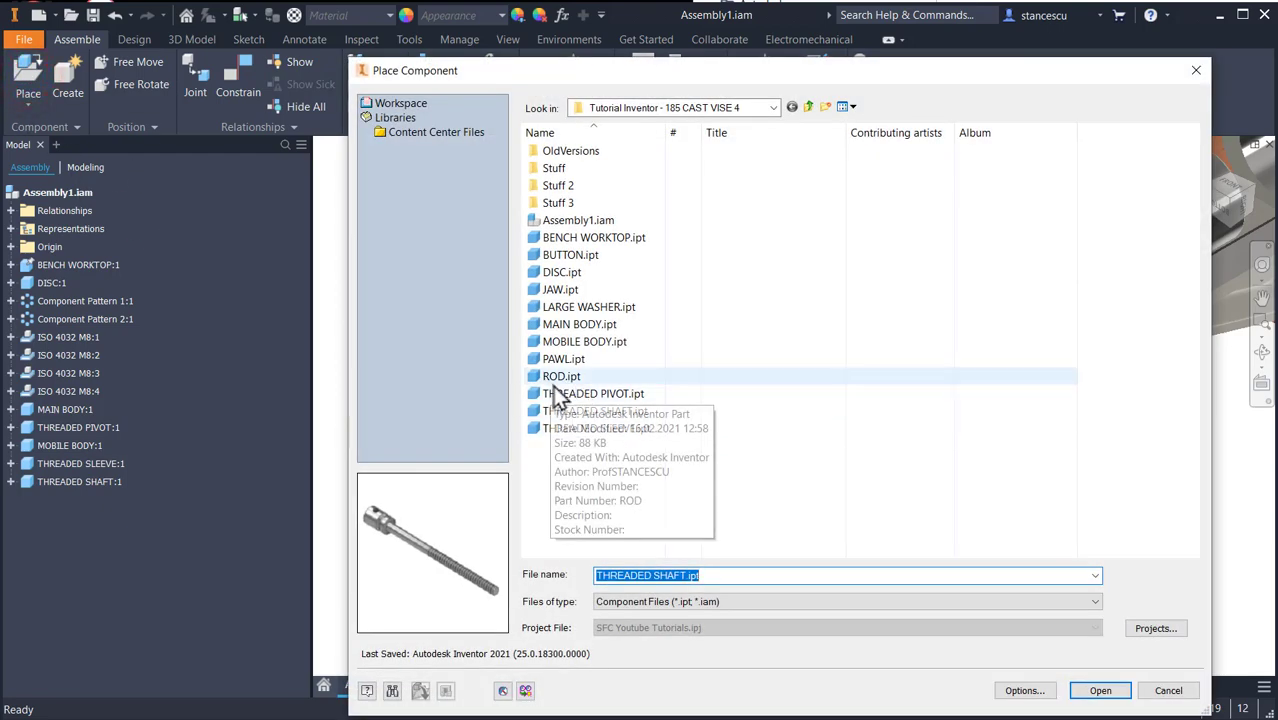
double_click(562, 377)
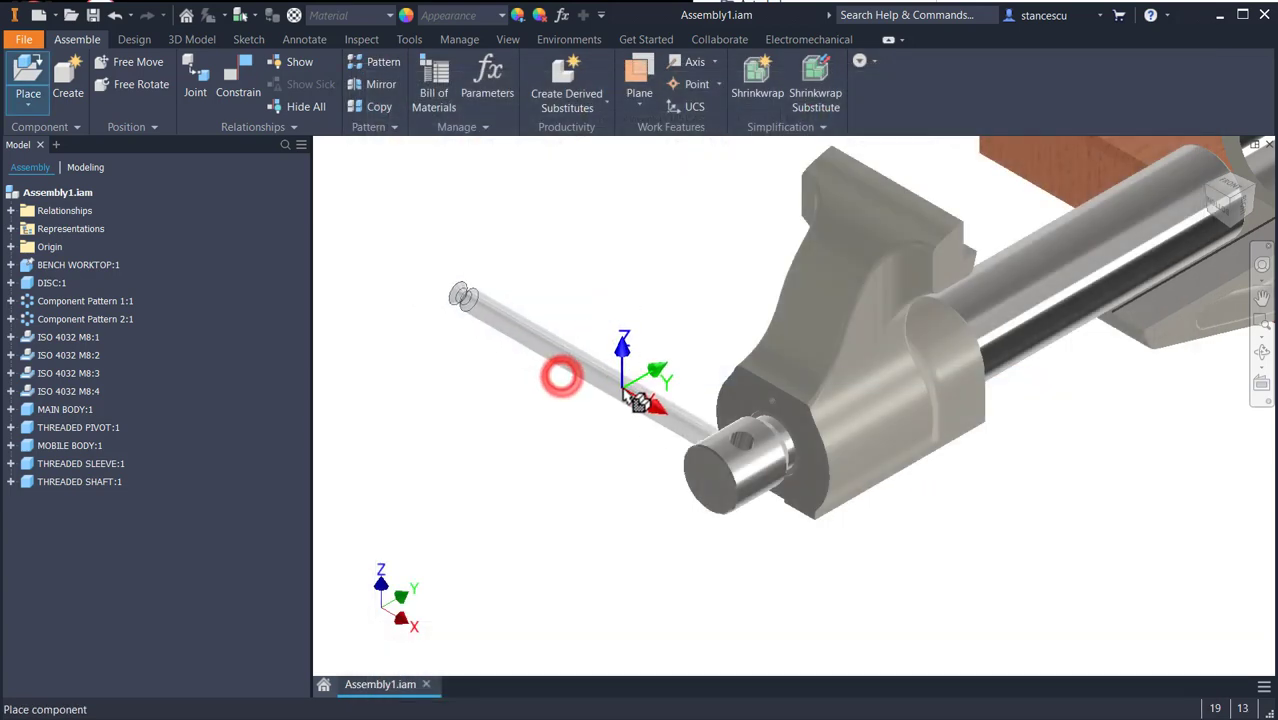
click(527, 310)
key(Escape)
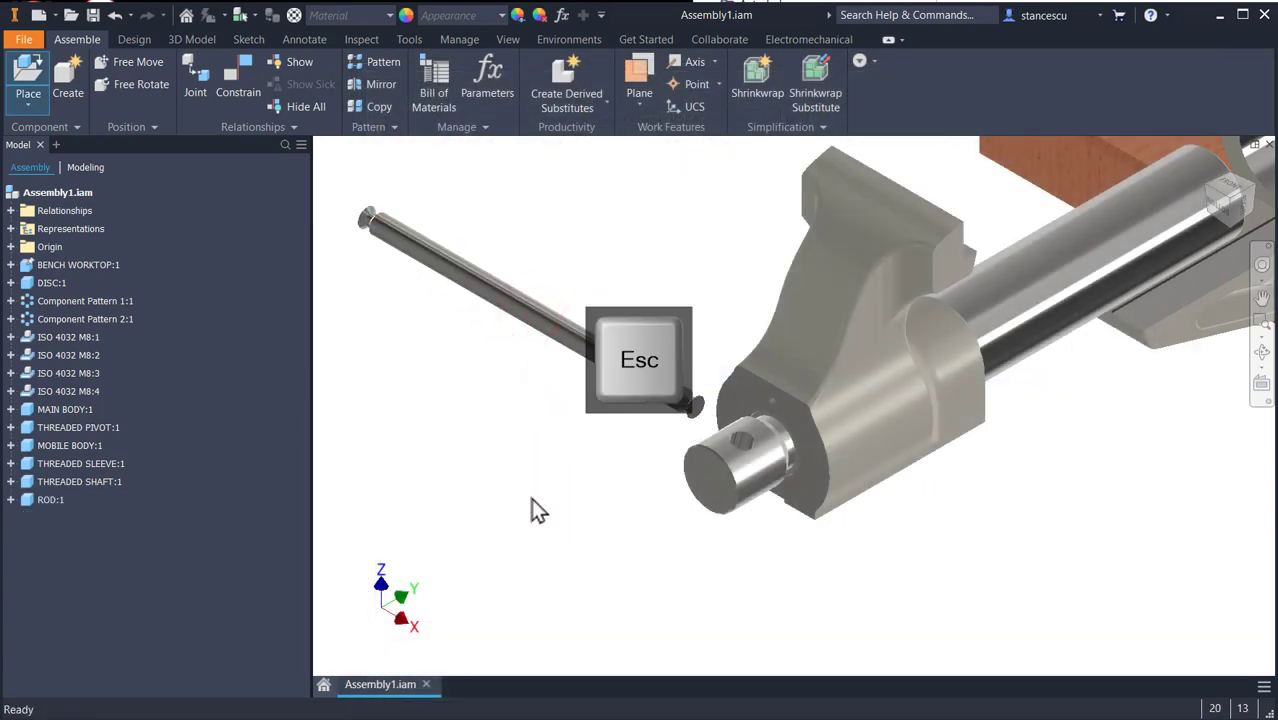
Place two BUTTON.ipt components in the empty space above the rod.
key(p)
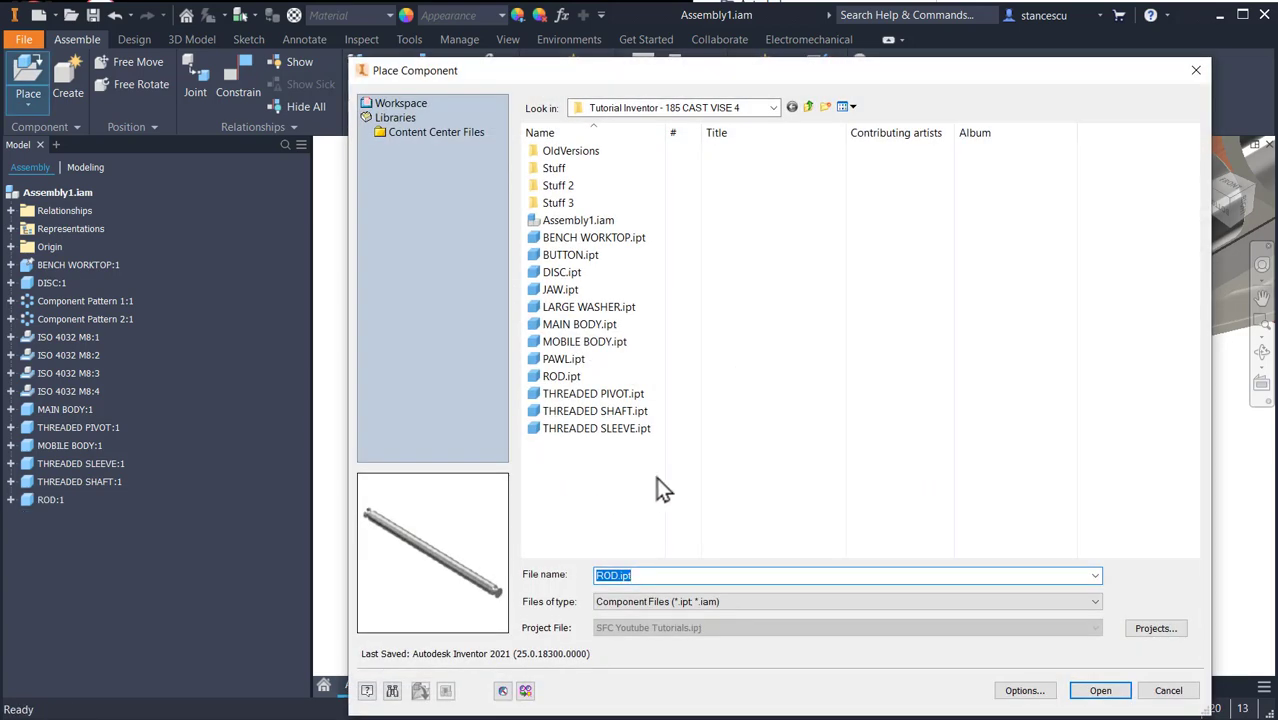
double_click(556, 273)
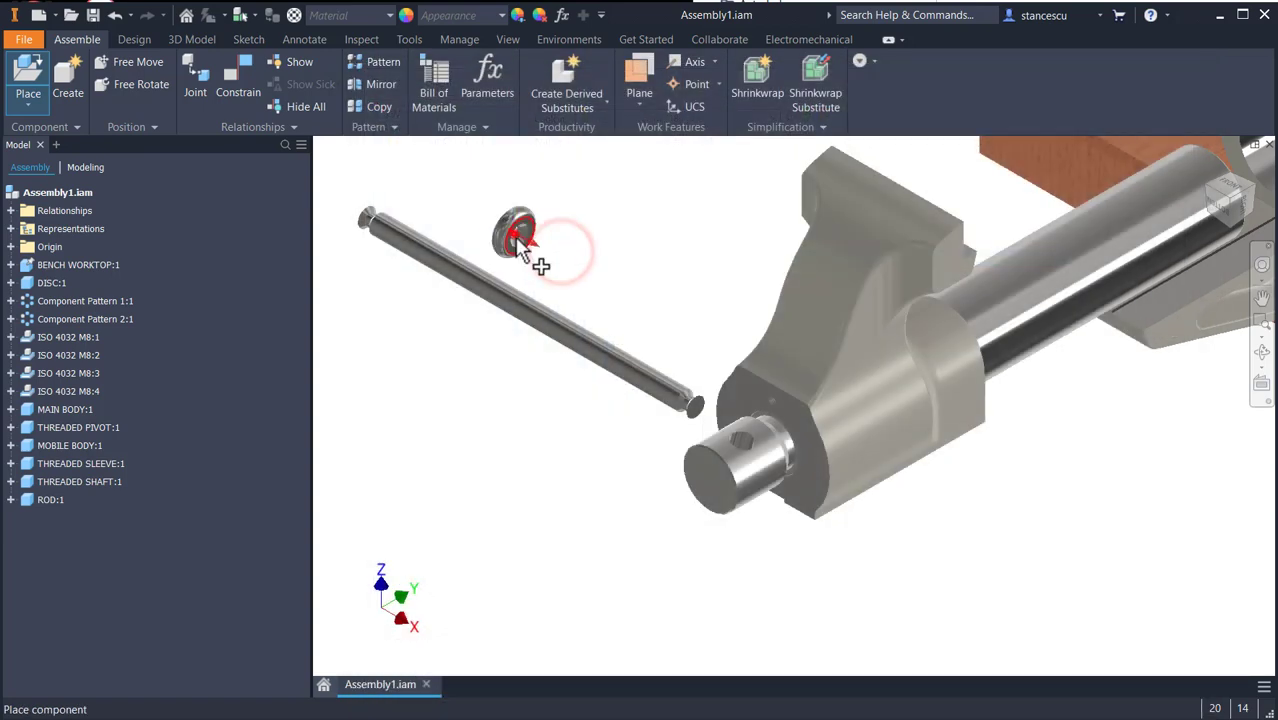
click(517, 238)
click(676, 312)
key(Escape)
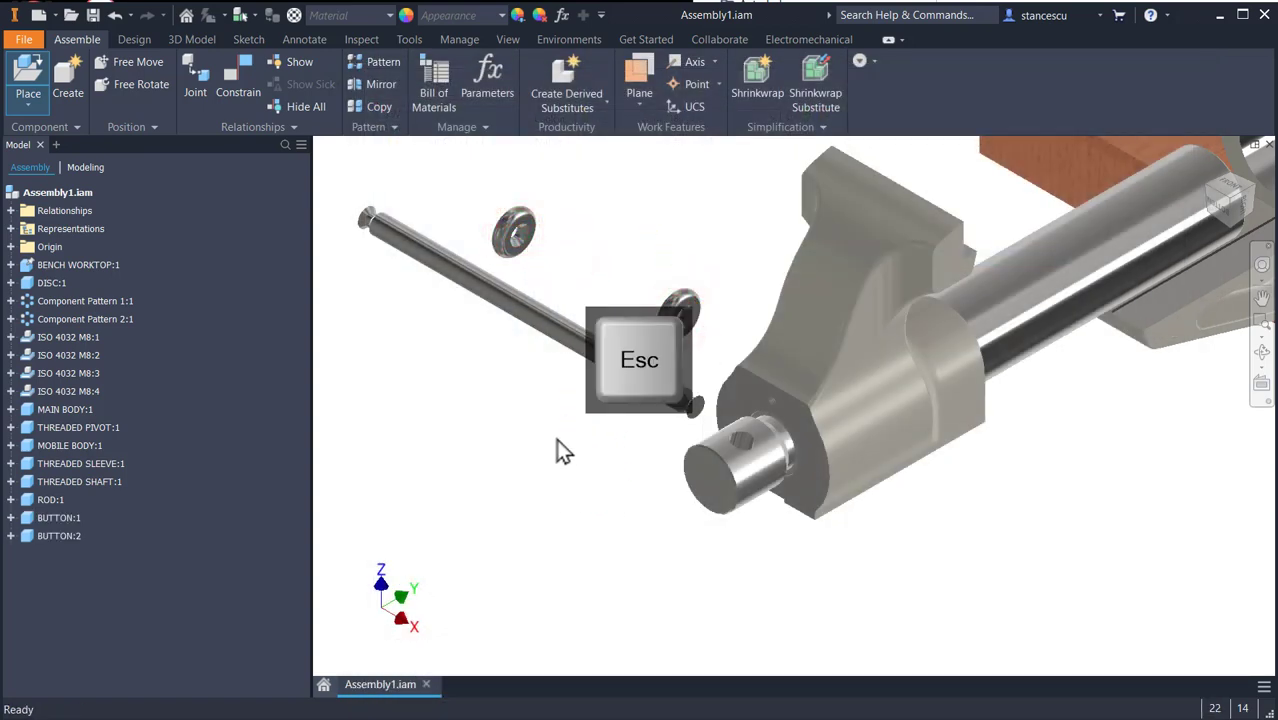
Insert-constrain the rod's near end edge to one button's countersunk hole edge, using the aligned solution and 0 mm offset.
scroll(554, 261, up, 3)
middle_drag(576, 281, 631, 293)
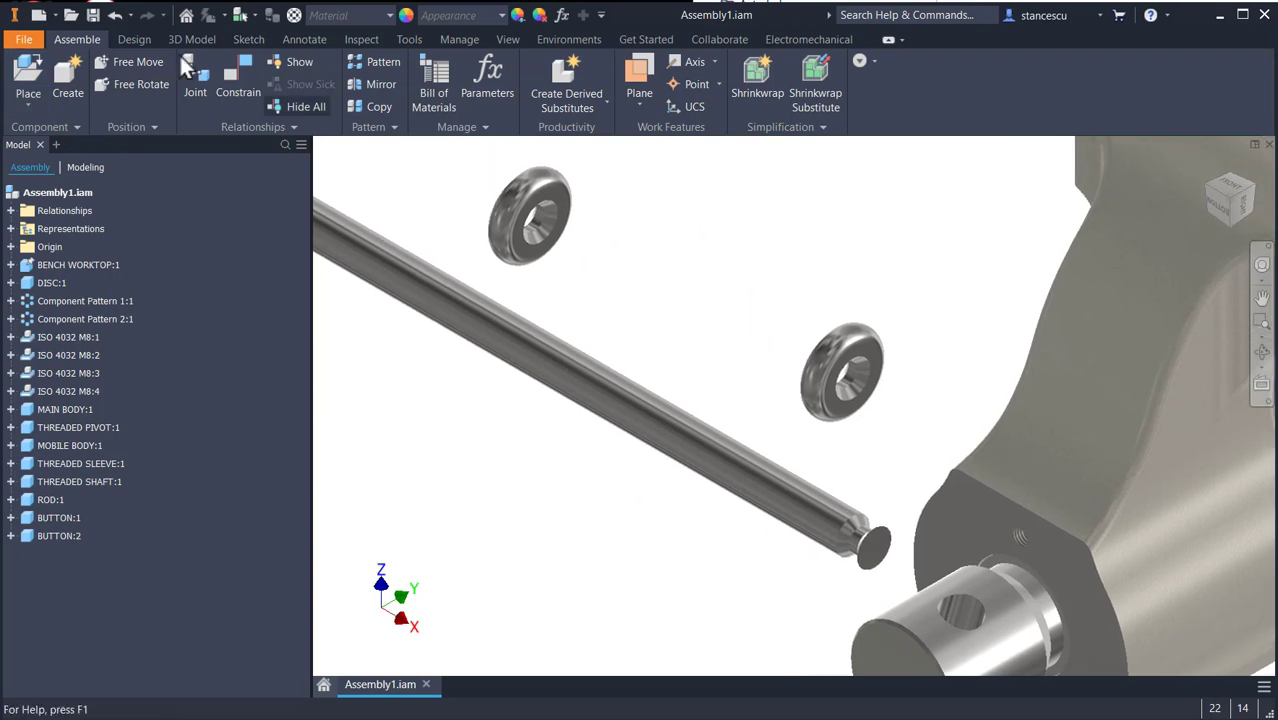
click(236, 76)
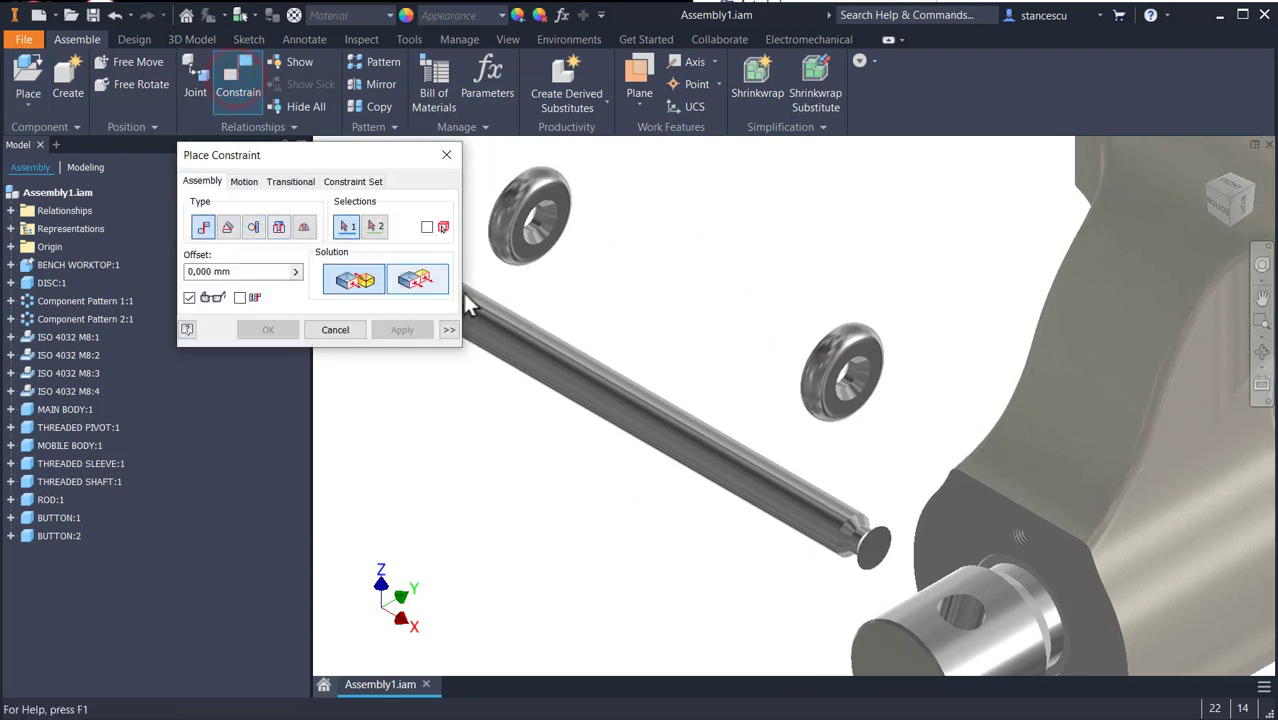
click(280, 228)
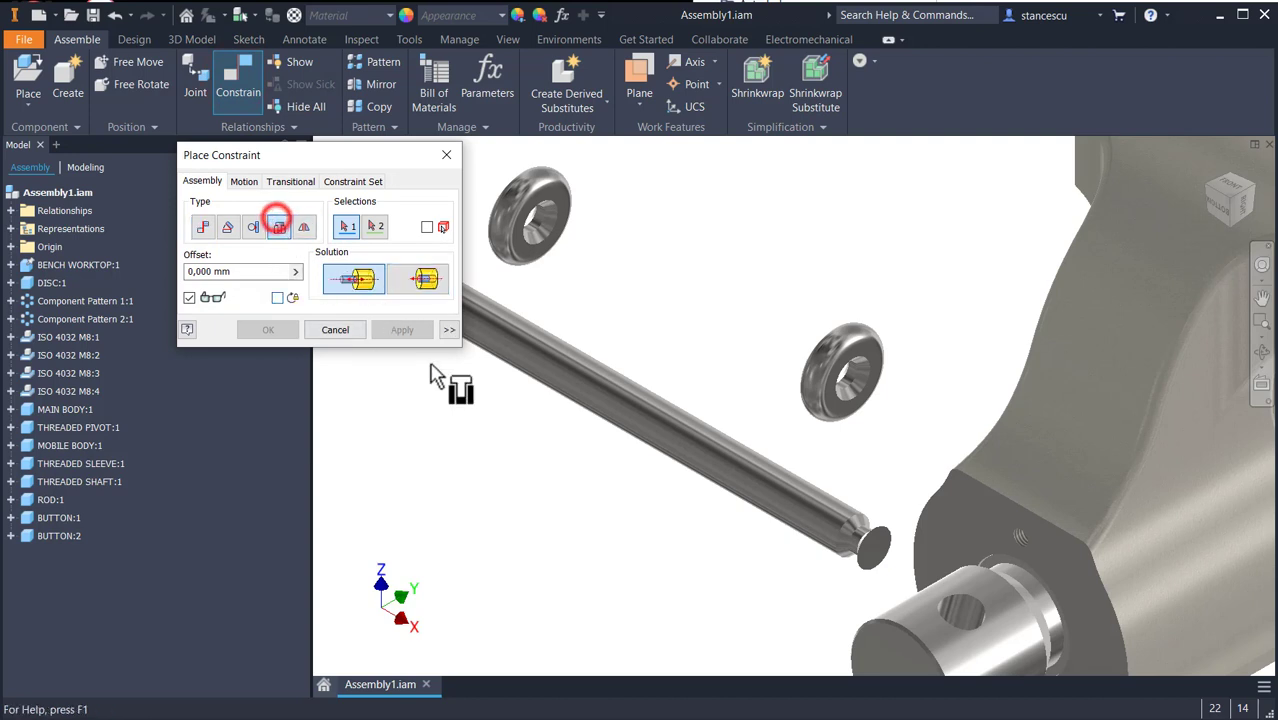
scroll(880, 527, down, 2)
click(885, 545)
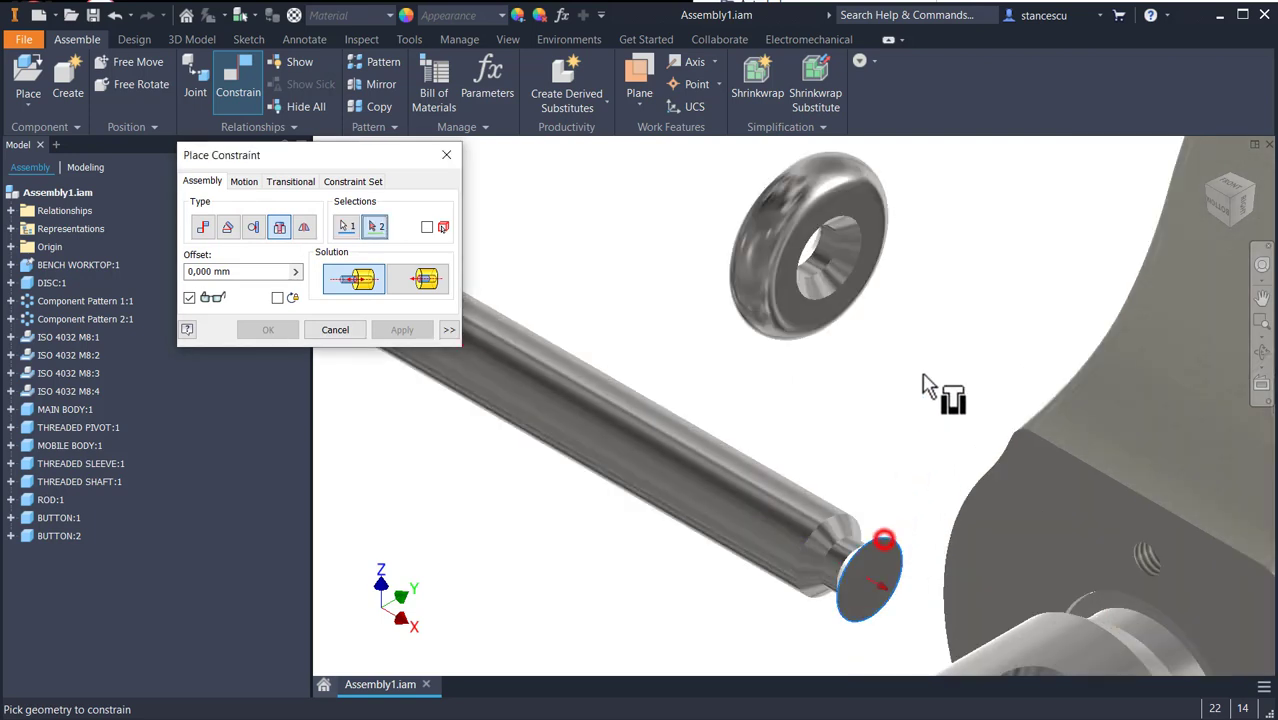
click(849, 219)
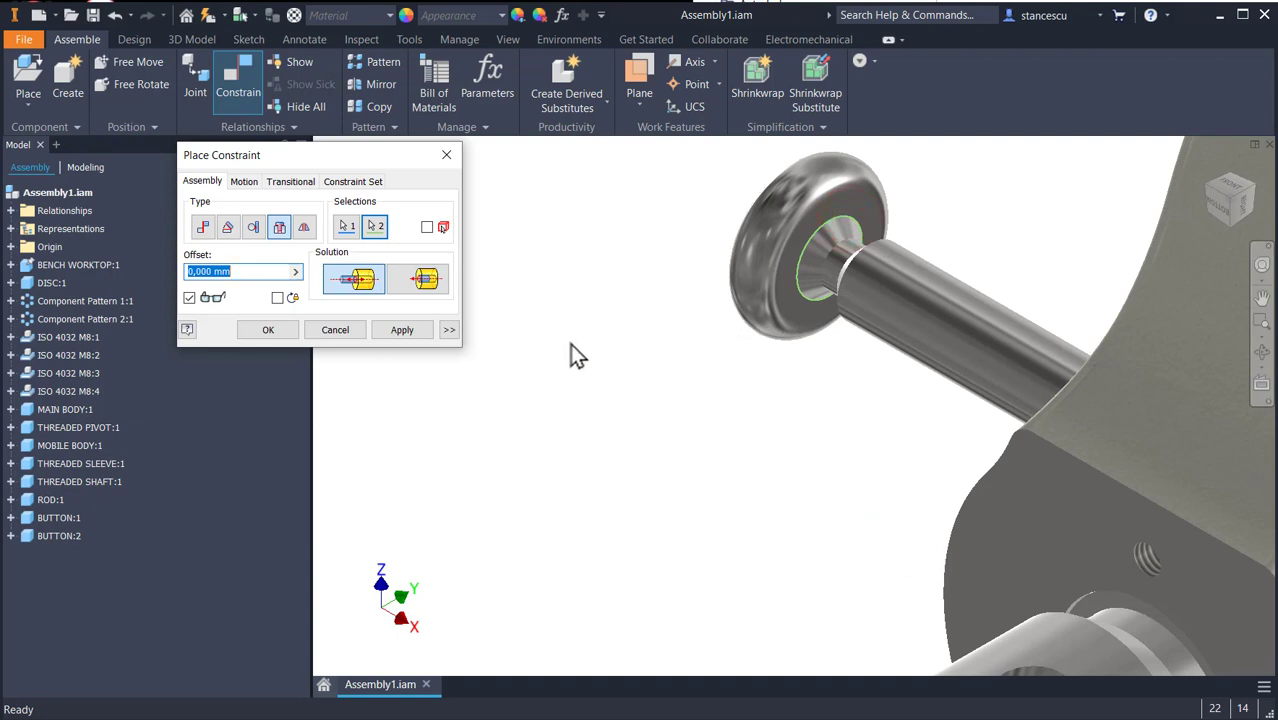
click(418, 279)
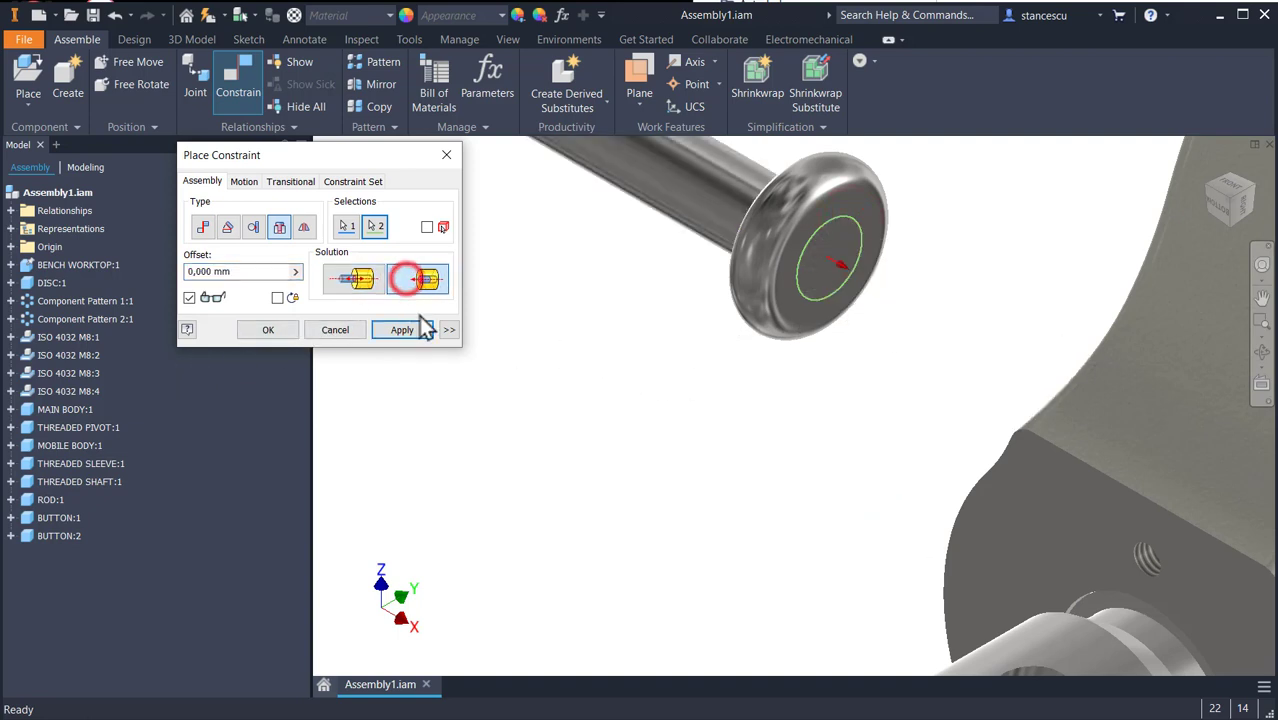
middle_drag(658, 420, 864, 464)
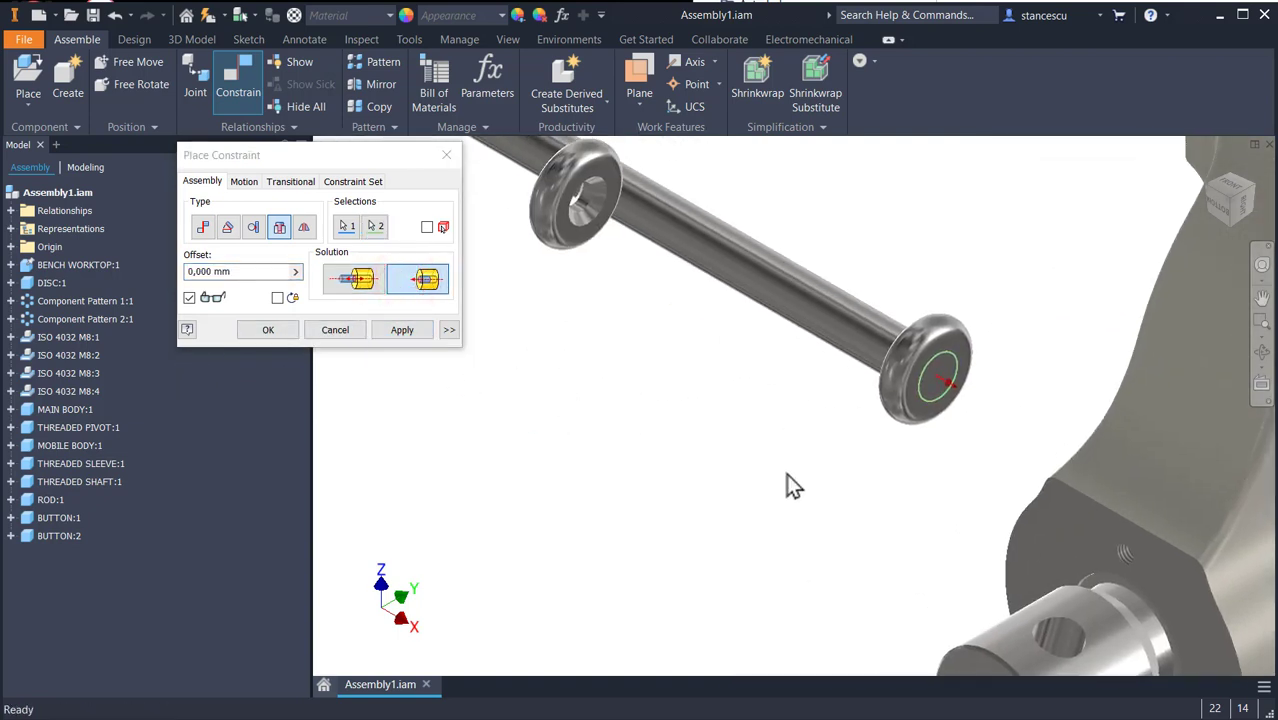
scroll(772, 468, down, 3)
middle_drag(739, 455, 842, 586)
click(405, 330)
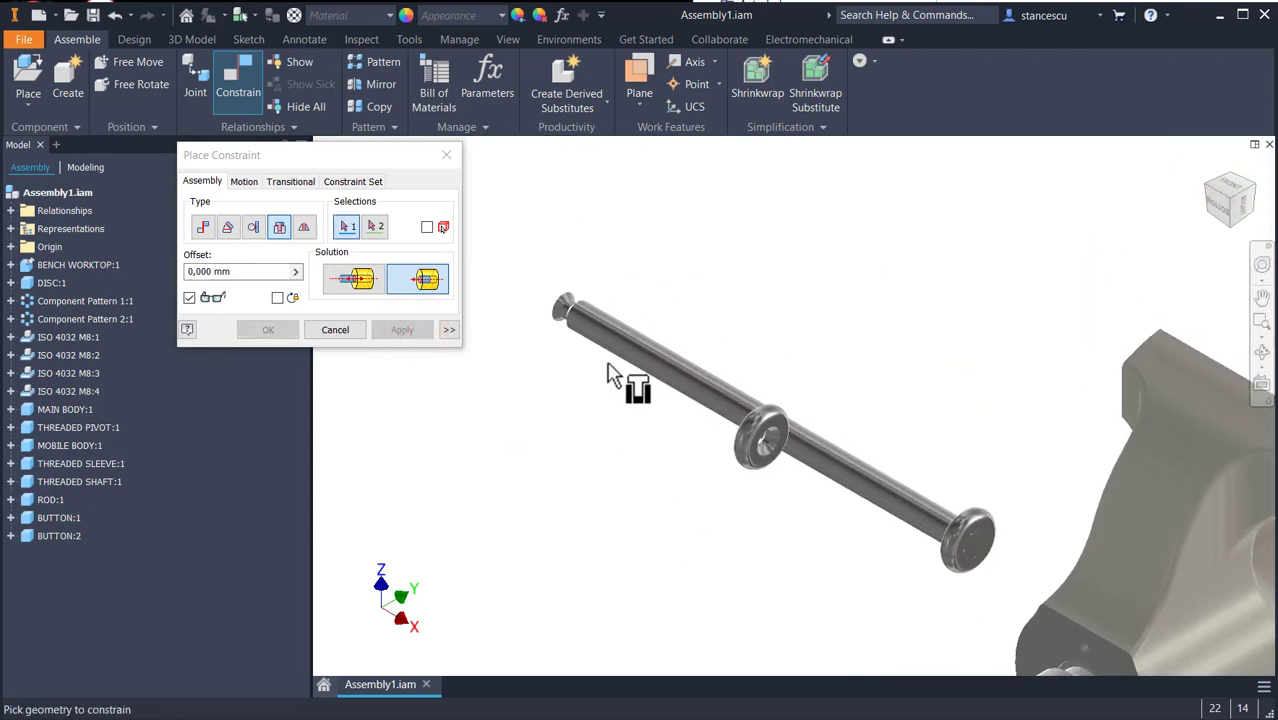
Insert-constrain the rod's far end edge to the second button's hole edge, using the aligned solution and 0 mm offset.
click(558, 308)
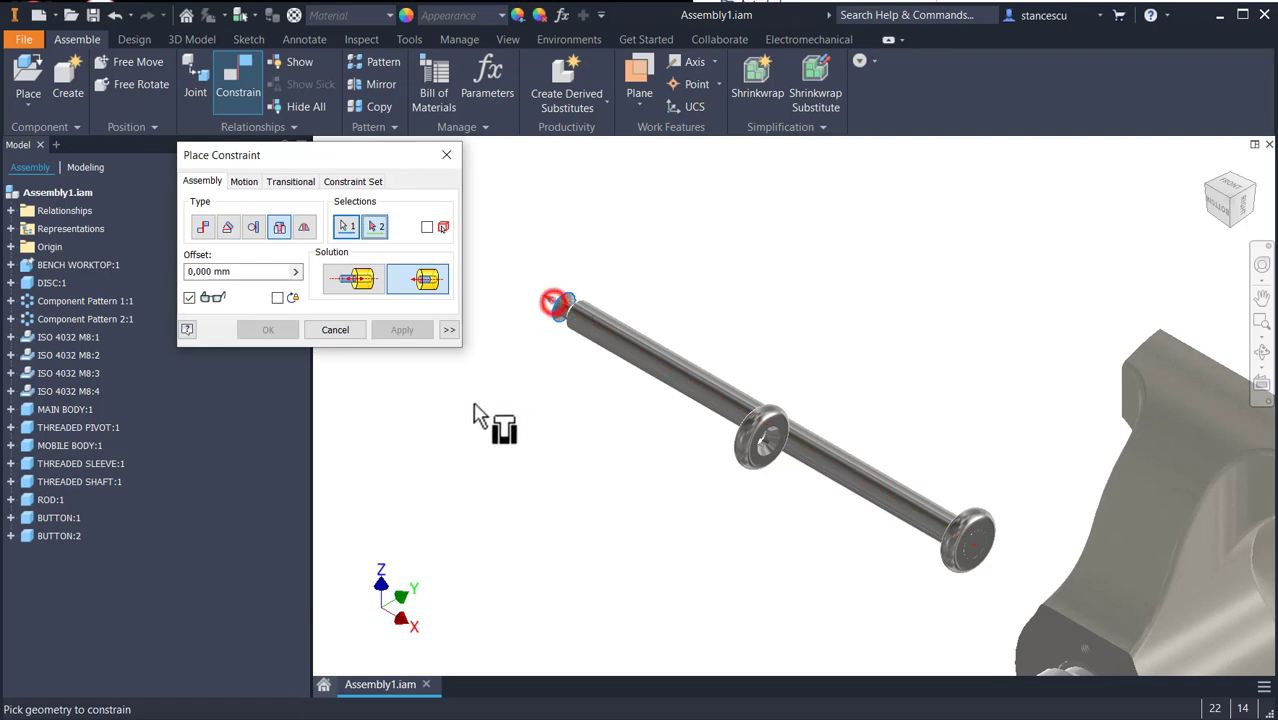
click(777, 425)
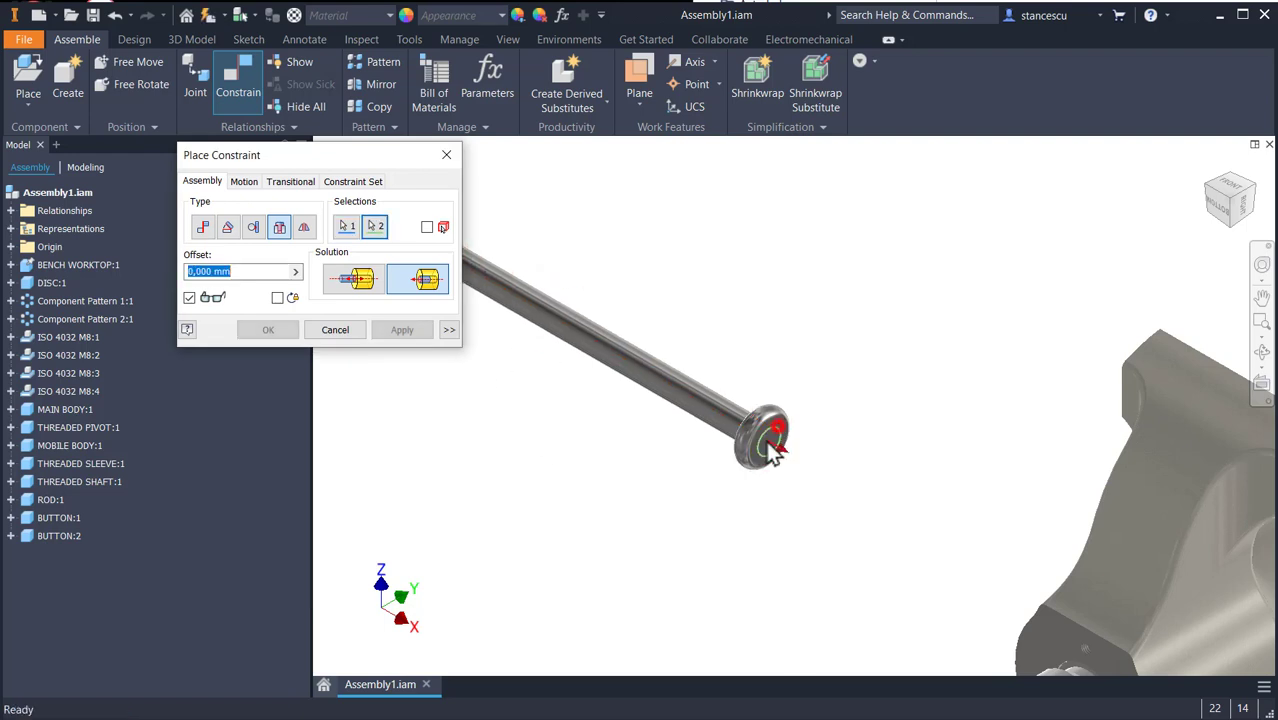
middle_drag(590, 470, 780, 535)
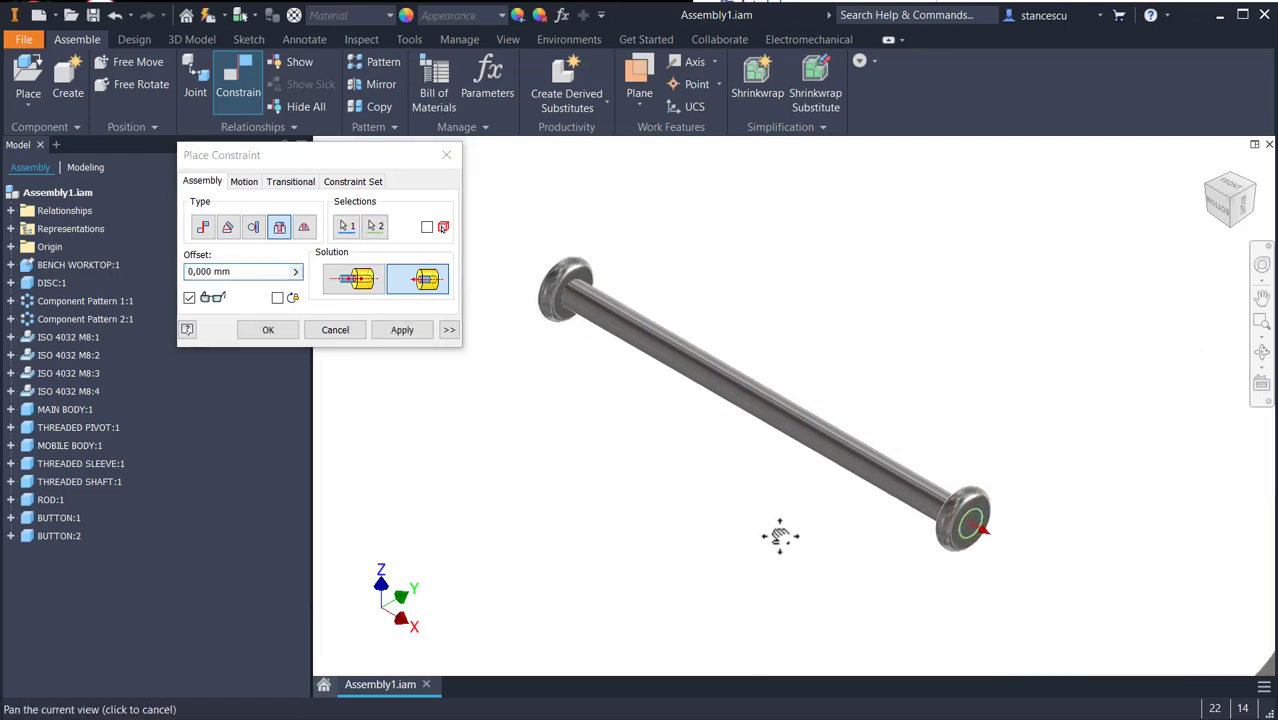
click(293, 328)
Mate the handle rod's axis to the cross hole's axis in the threaded shaft's front end, with a 0 mm offset.
scroll(560, 437, down, 3)
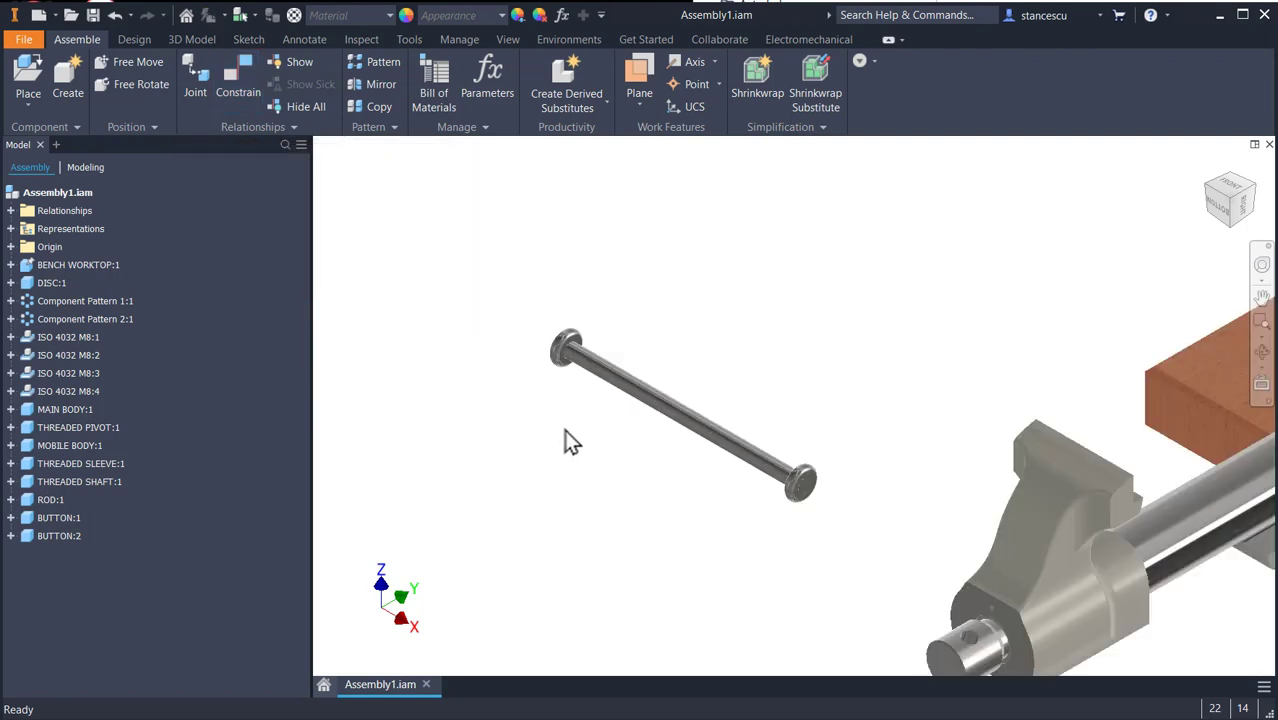
middle_drag(566, 439, 525, 351)
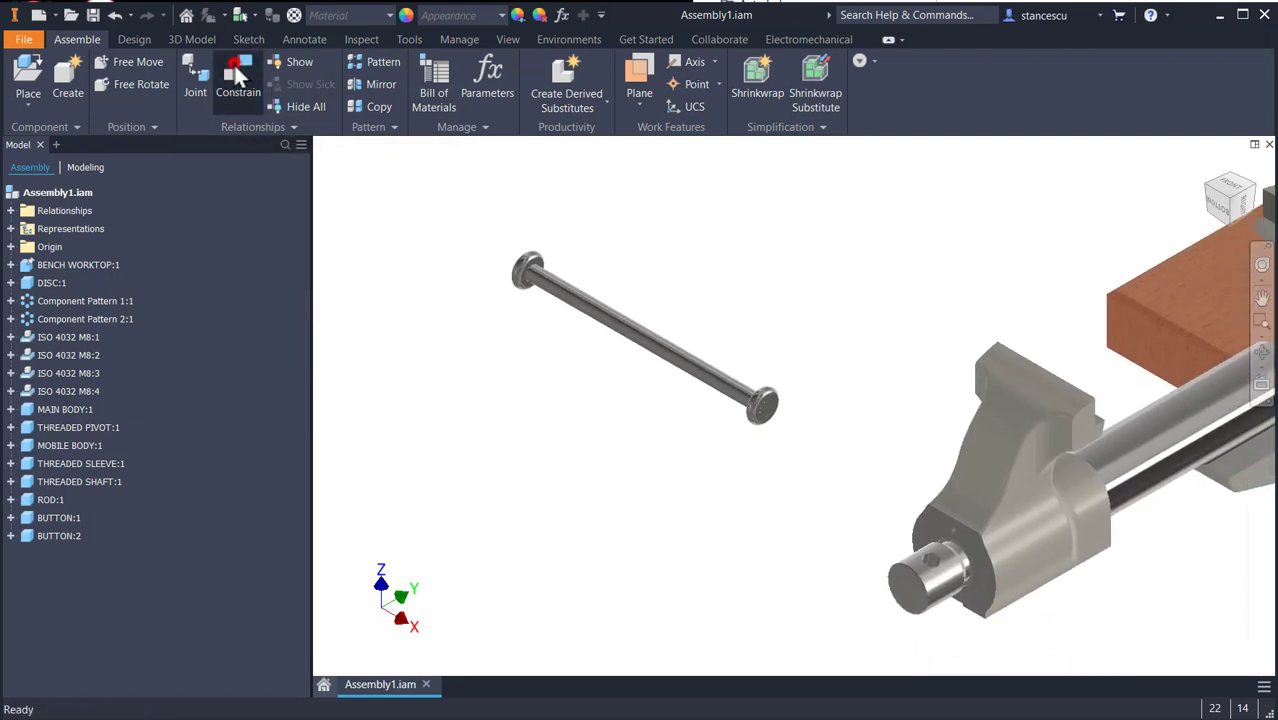
click(238, 80)
click(615, 319)
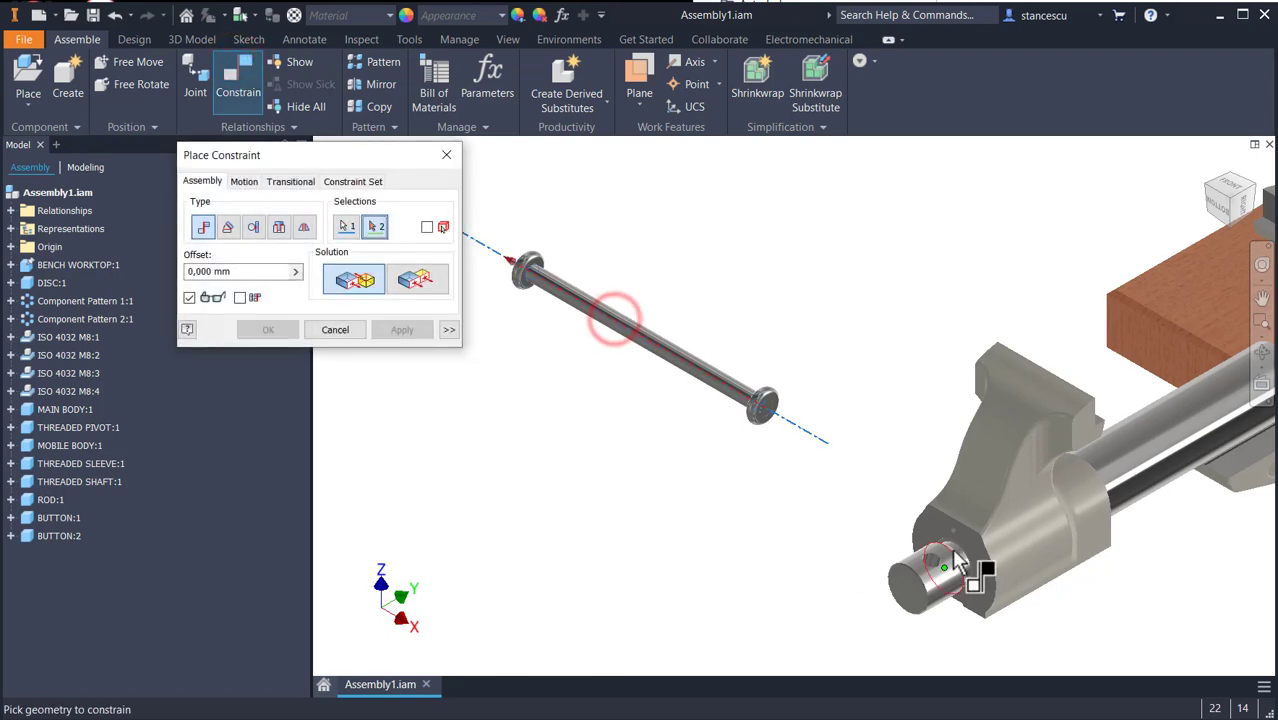
scroll(955, 562, up, 2)
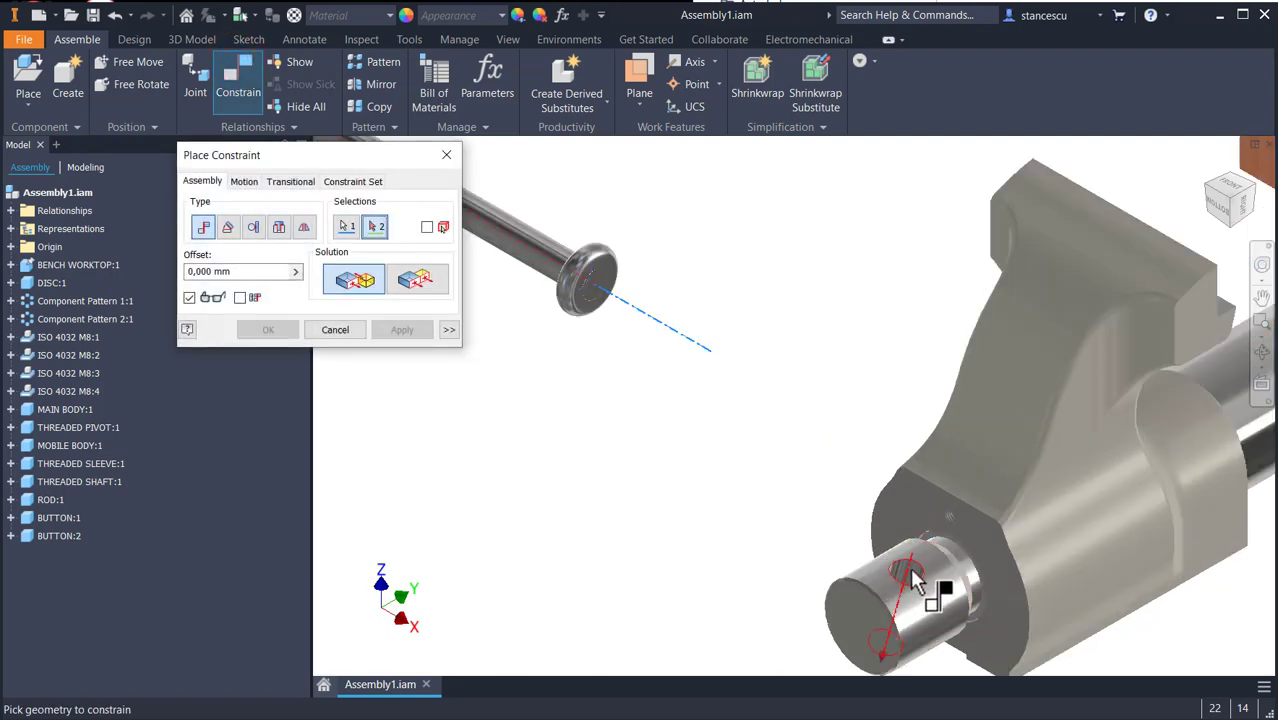
click(910, 567)
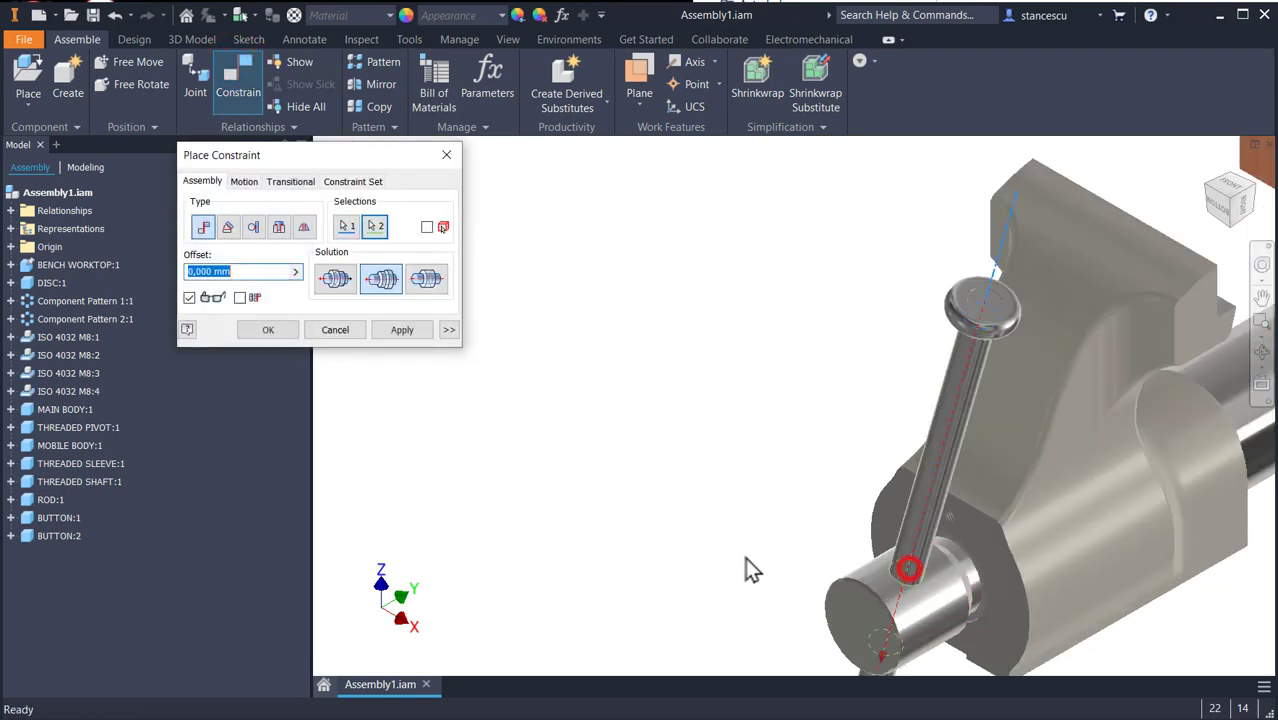
click(287, 330)
Pull the handle rod away from the worktop to turn it and slide the mobile body outward.
scroll(788, 410, down, 2)
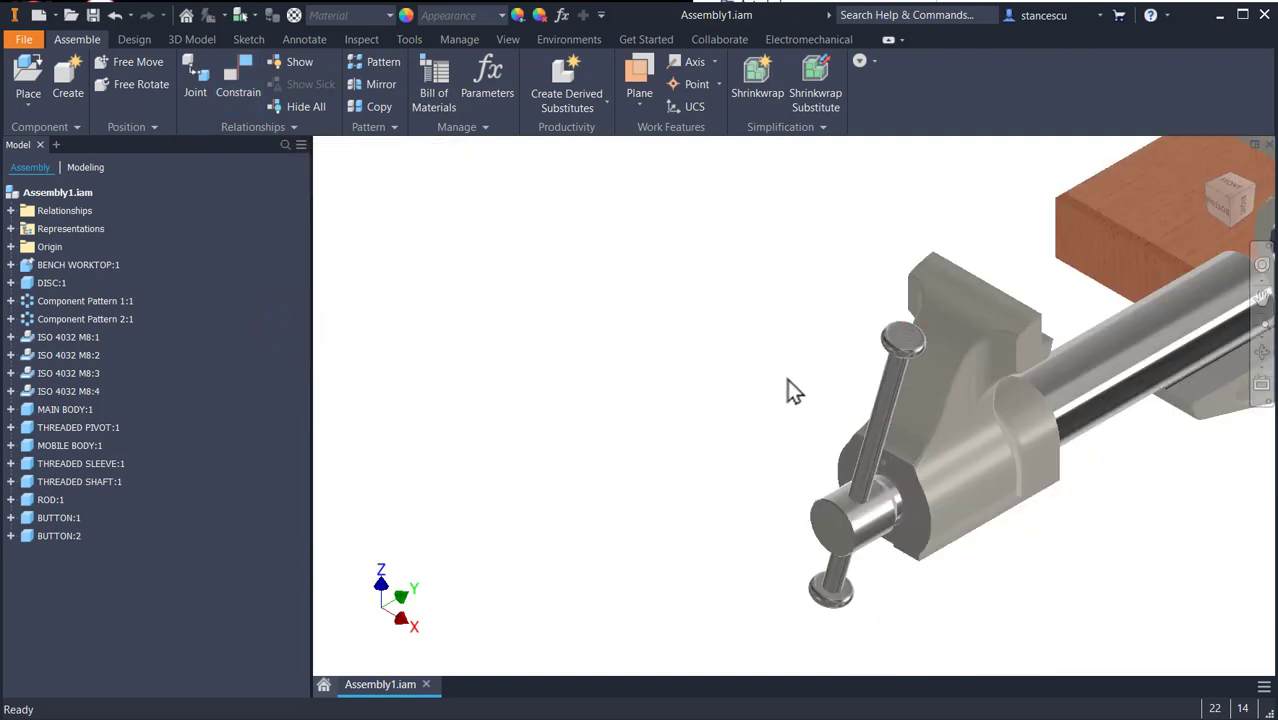
drag(894, 370, 621, 341)
click(568, 356)
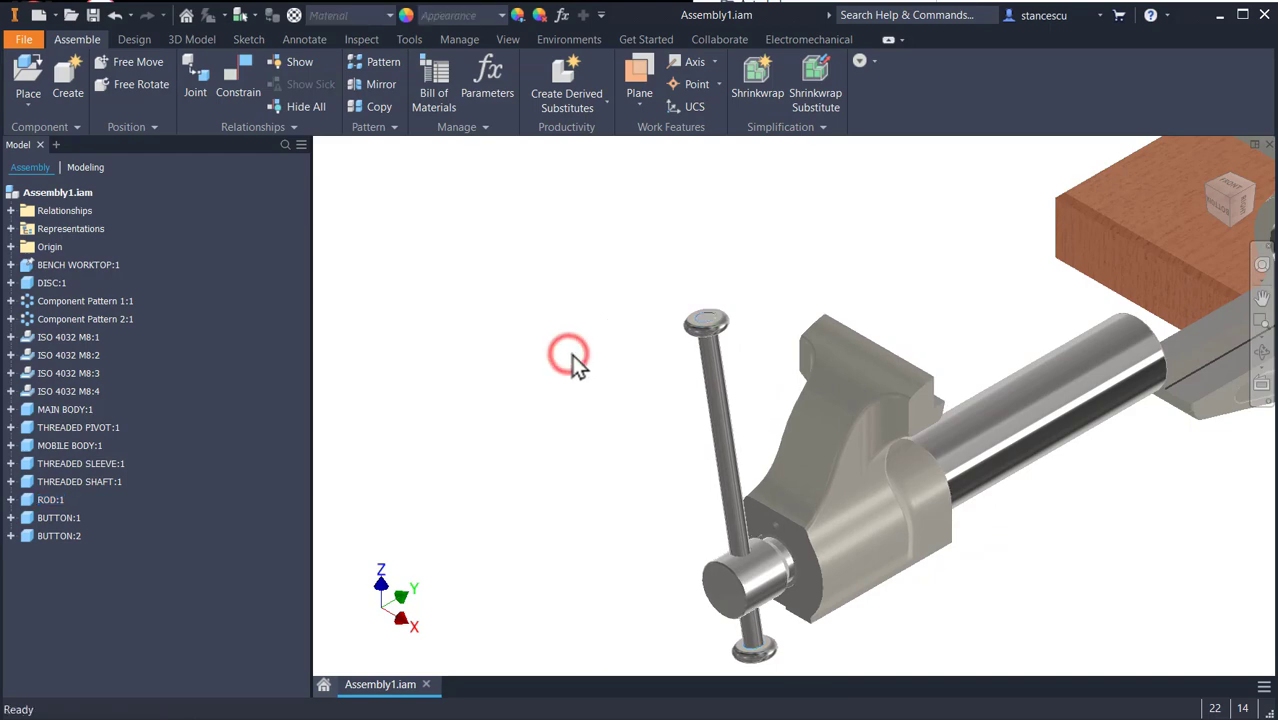
Place one PAWL.ipt component in the empty space beside the handle rod.
click(28, 80)
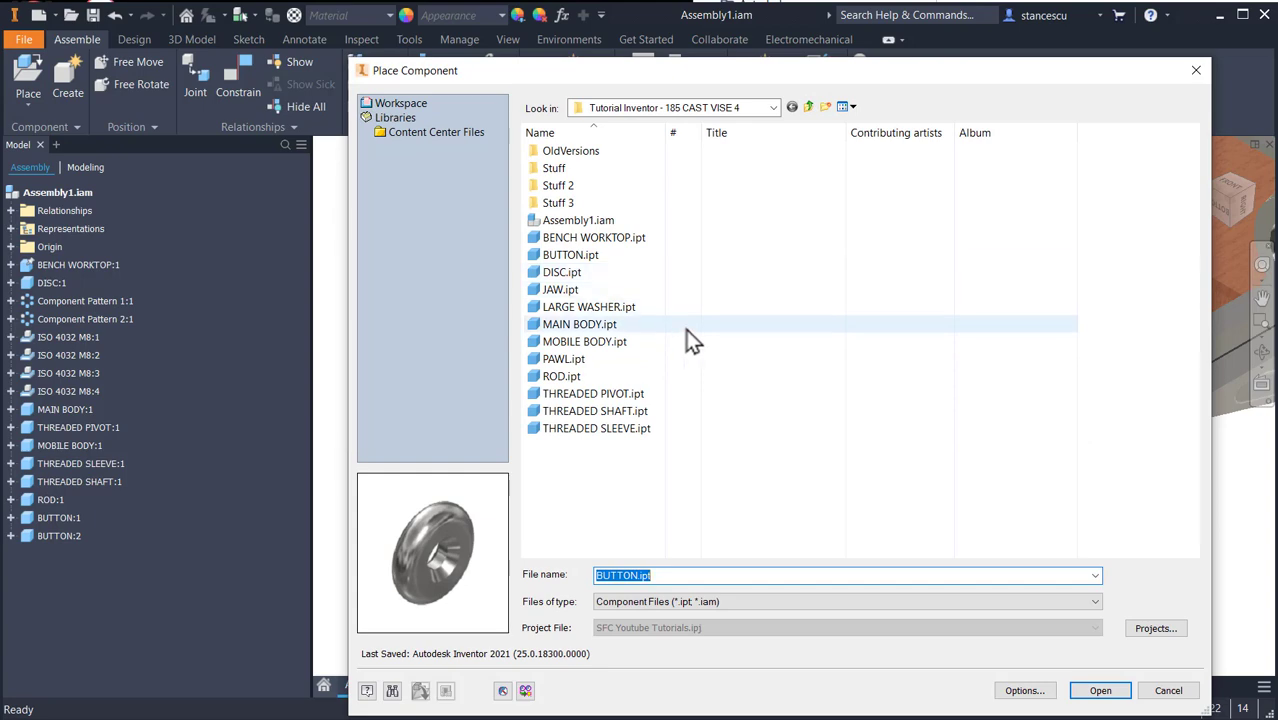
double_click(545, 362)
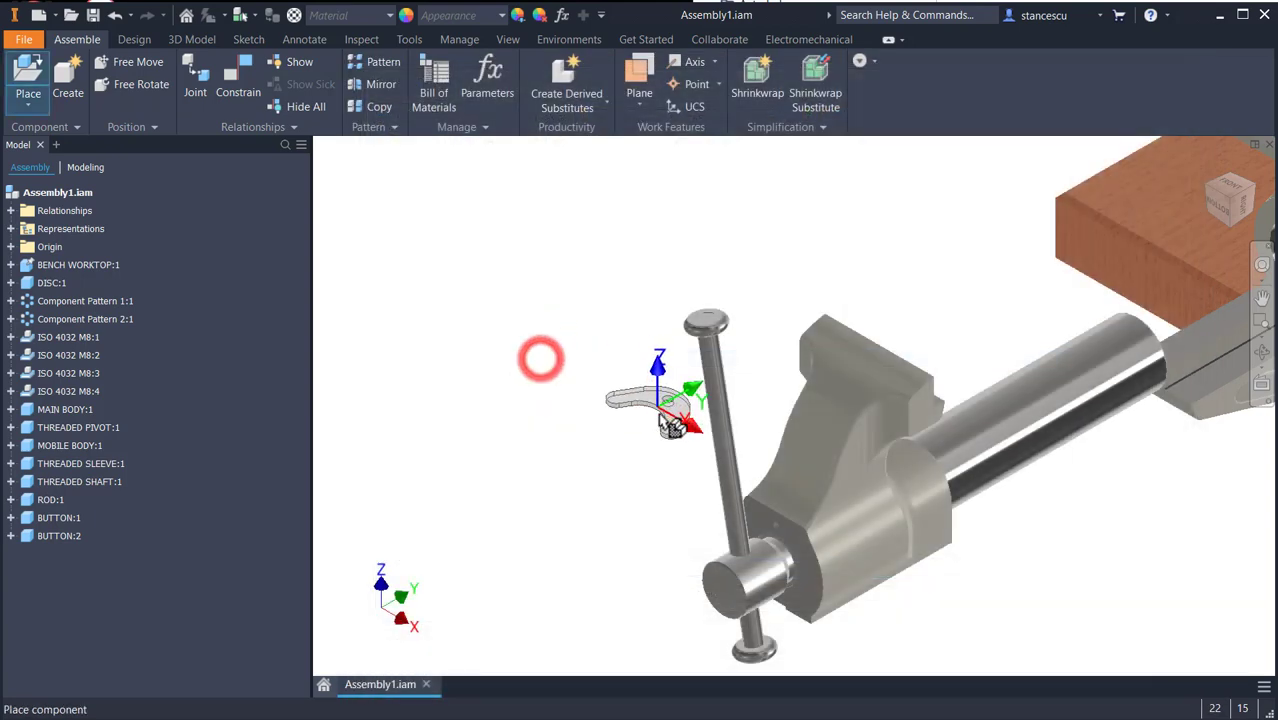
click(640, 448)
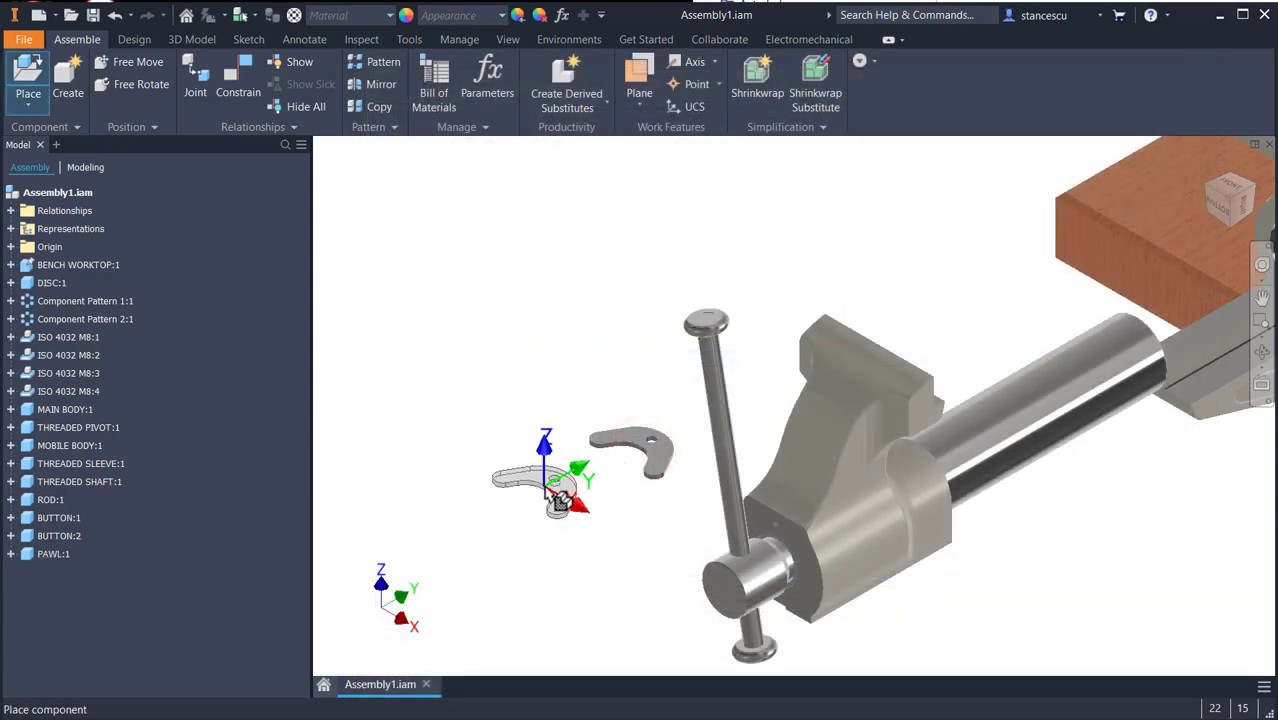
key(Escape)
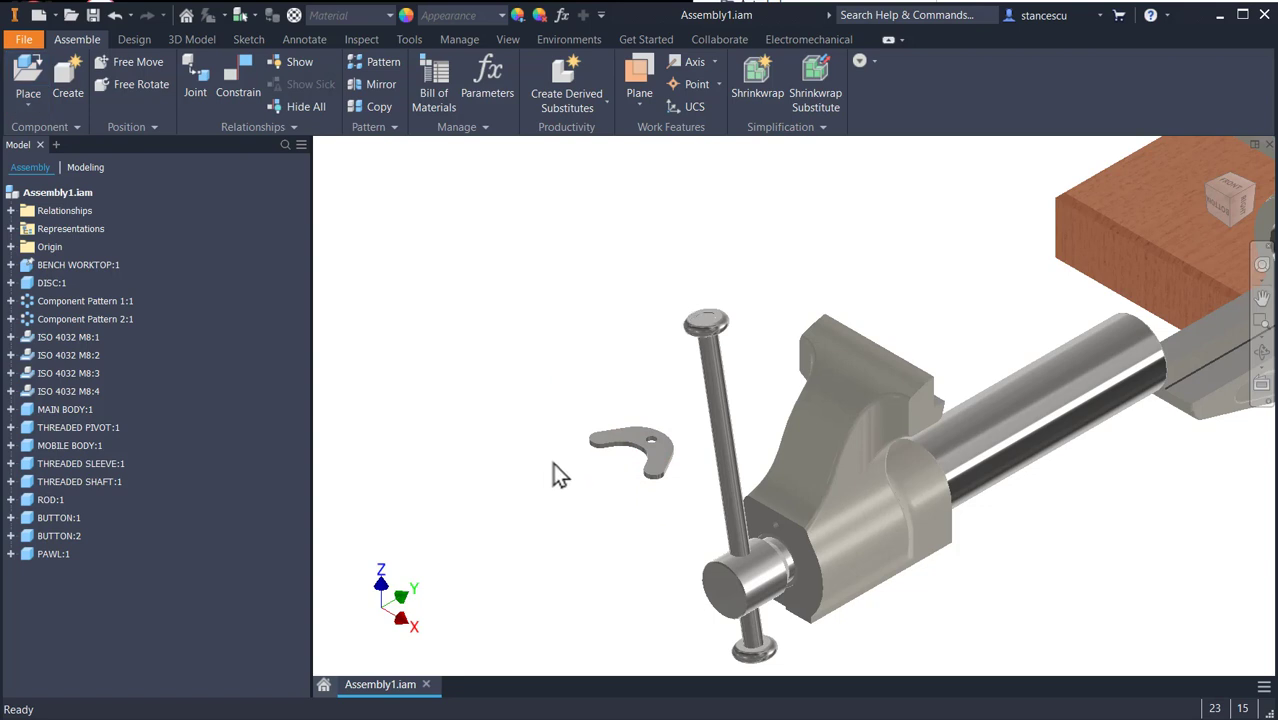
Insert-constrain the pawl's hole edge to the small hole on the mobile body's front face at 0 mm offset, and swing its arms around the threaded shaft.
scroll(625, 488, up, 3)
middle_drag(625, 488, 599, 357)
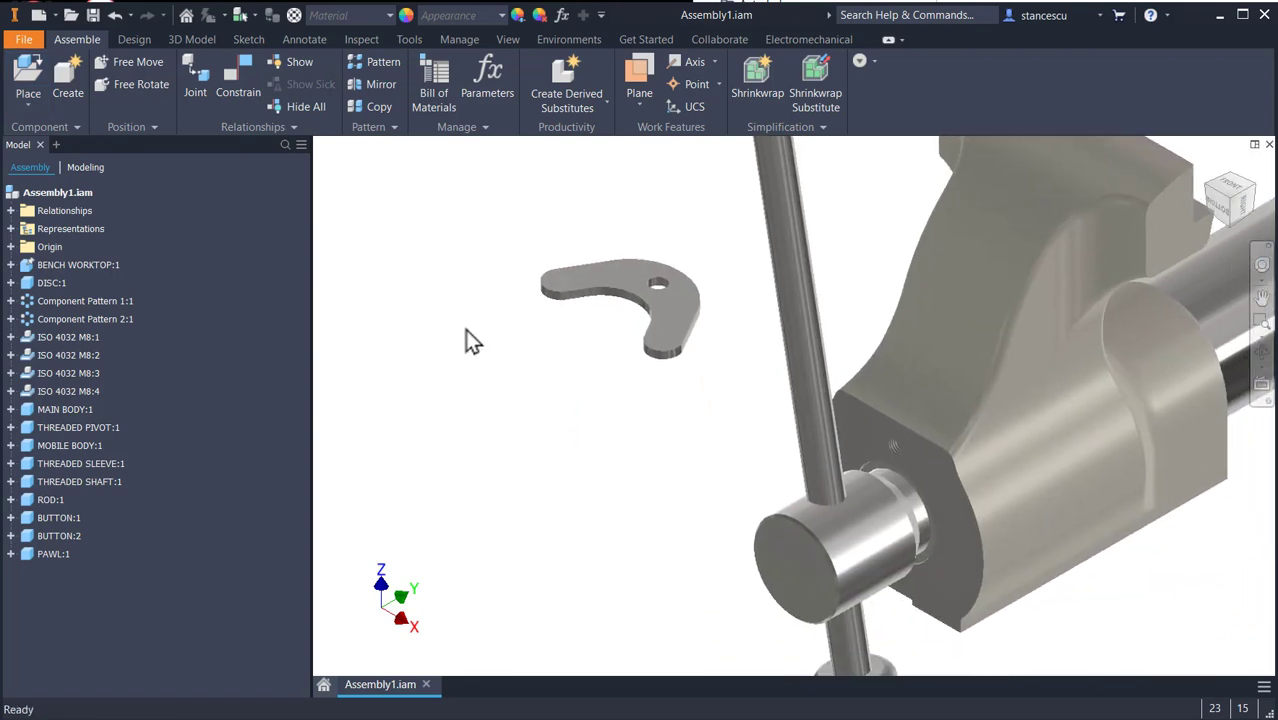
click(232, 85)
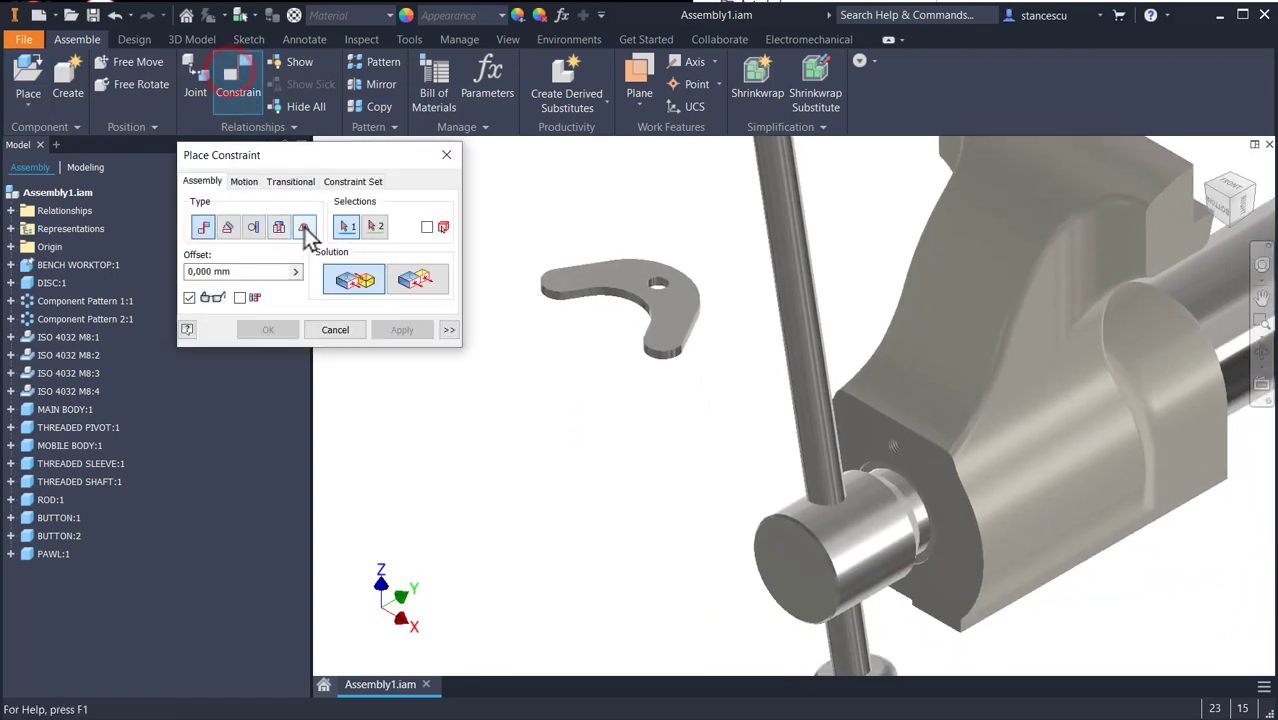
click(279, 227)
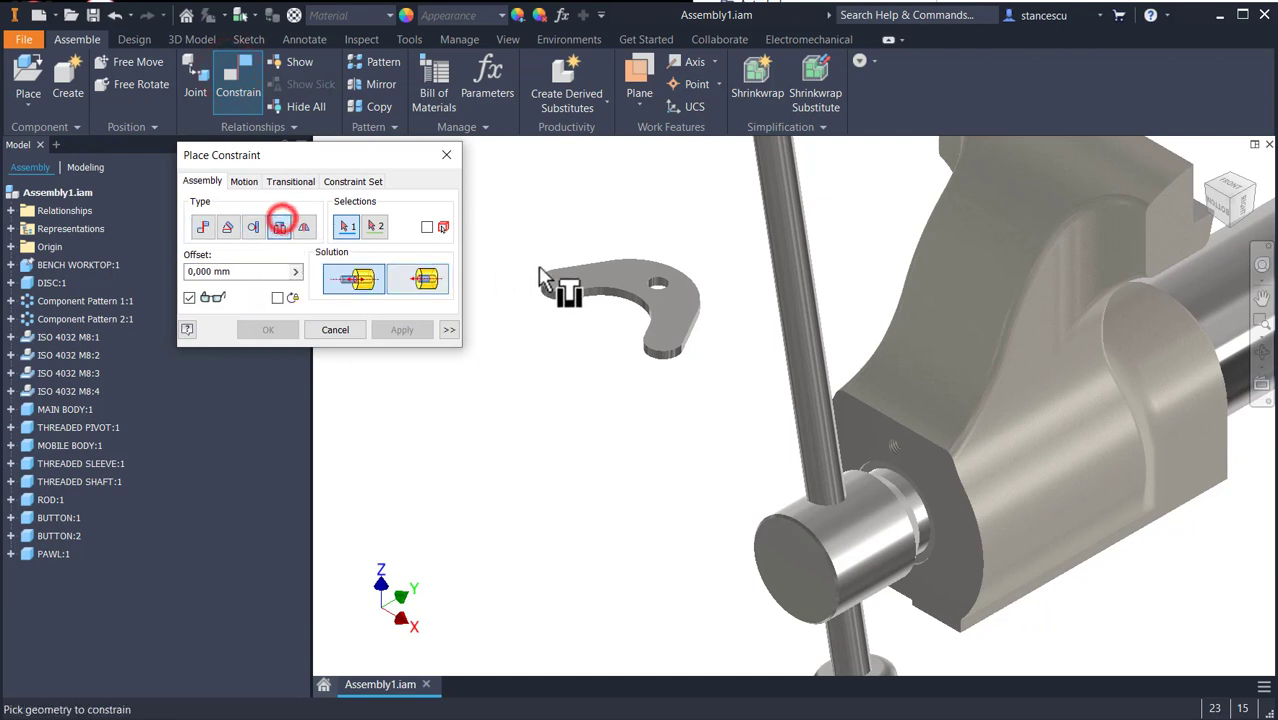
click(662, 290)
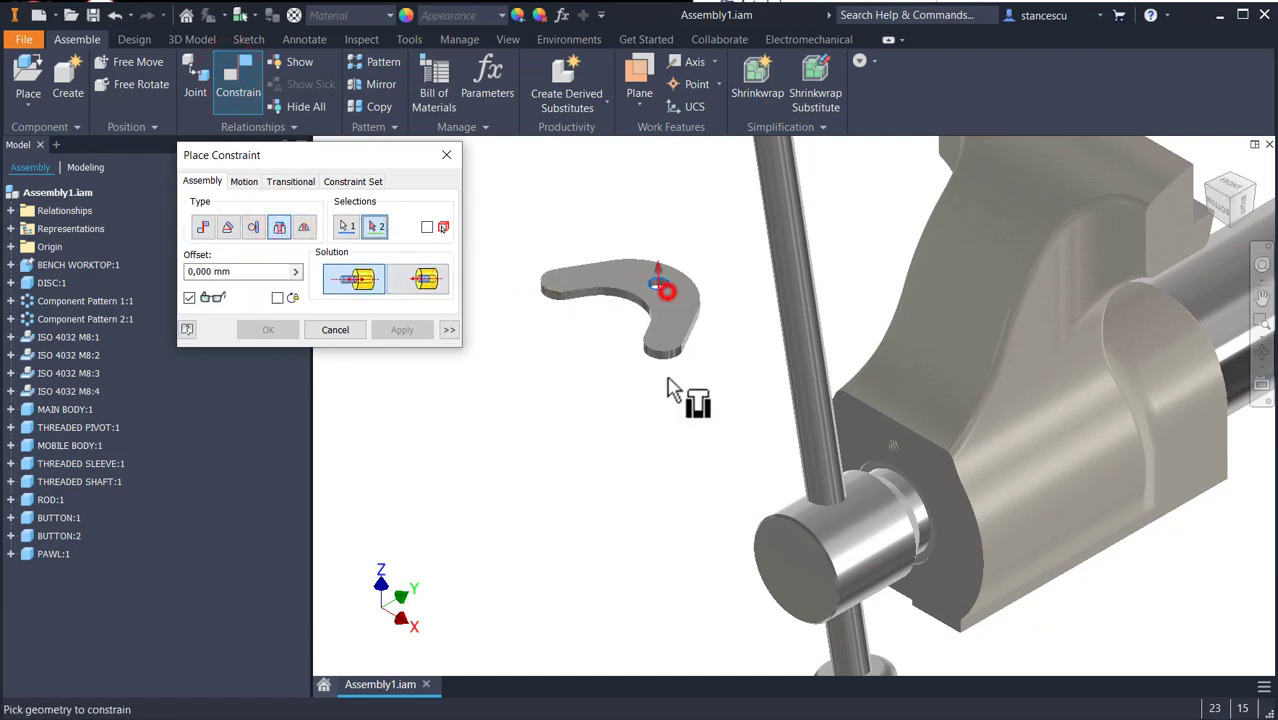
click(906, 449)
click(400, 331)
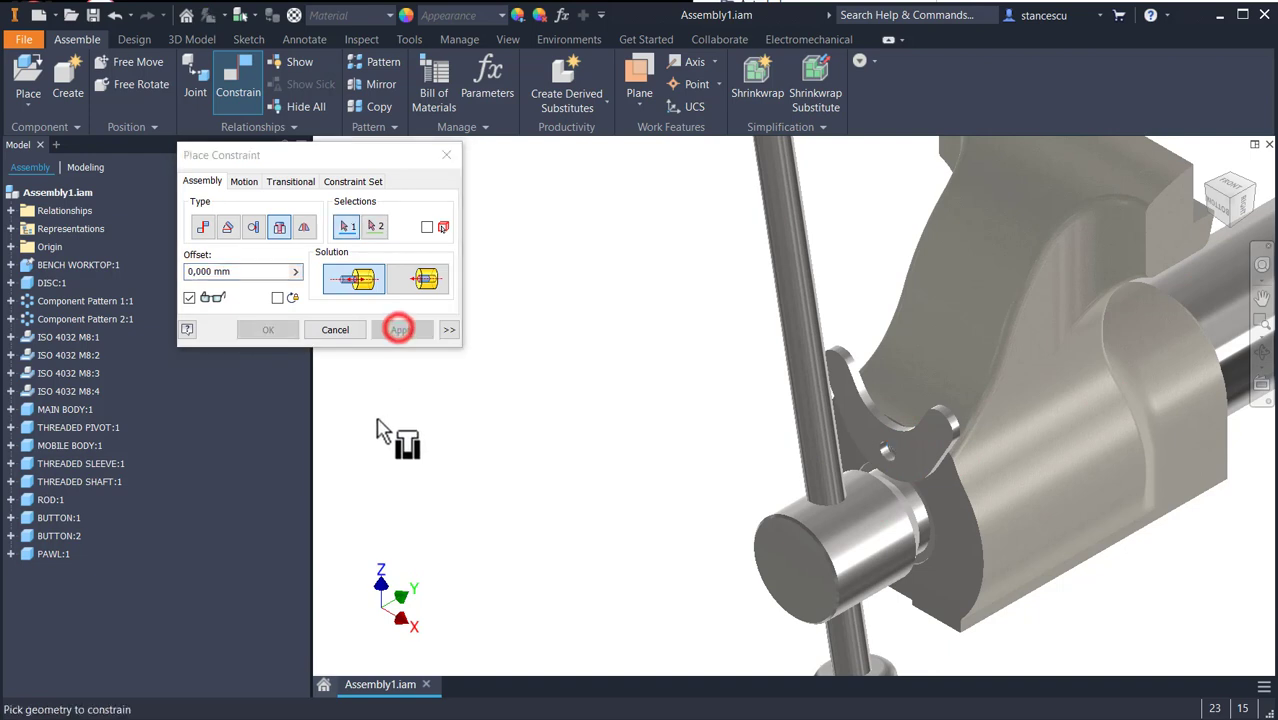
click(324, 324)
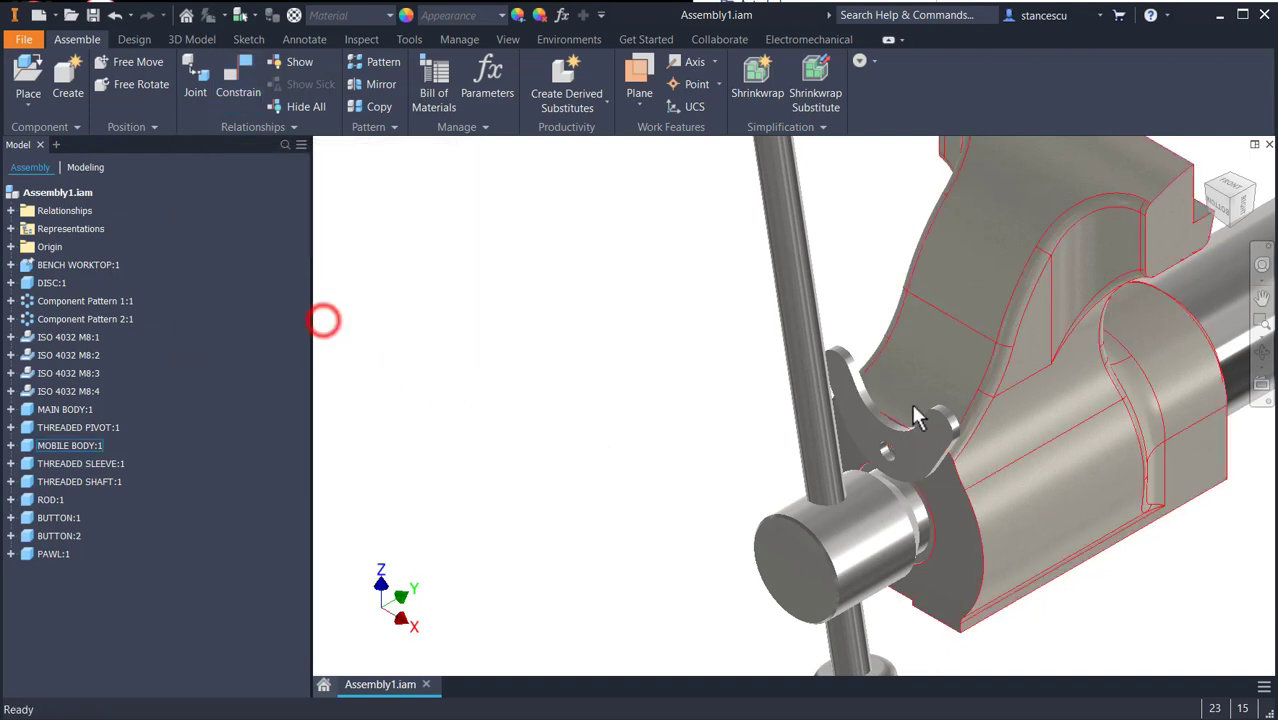
drag(933, 437, 741, 472)
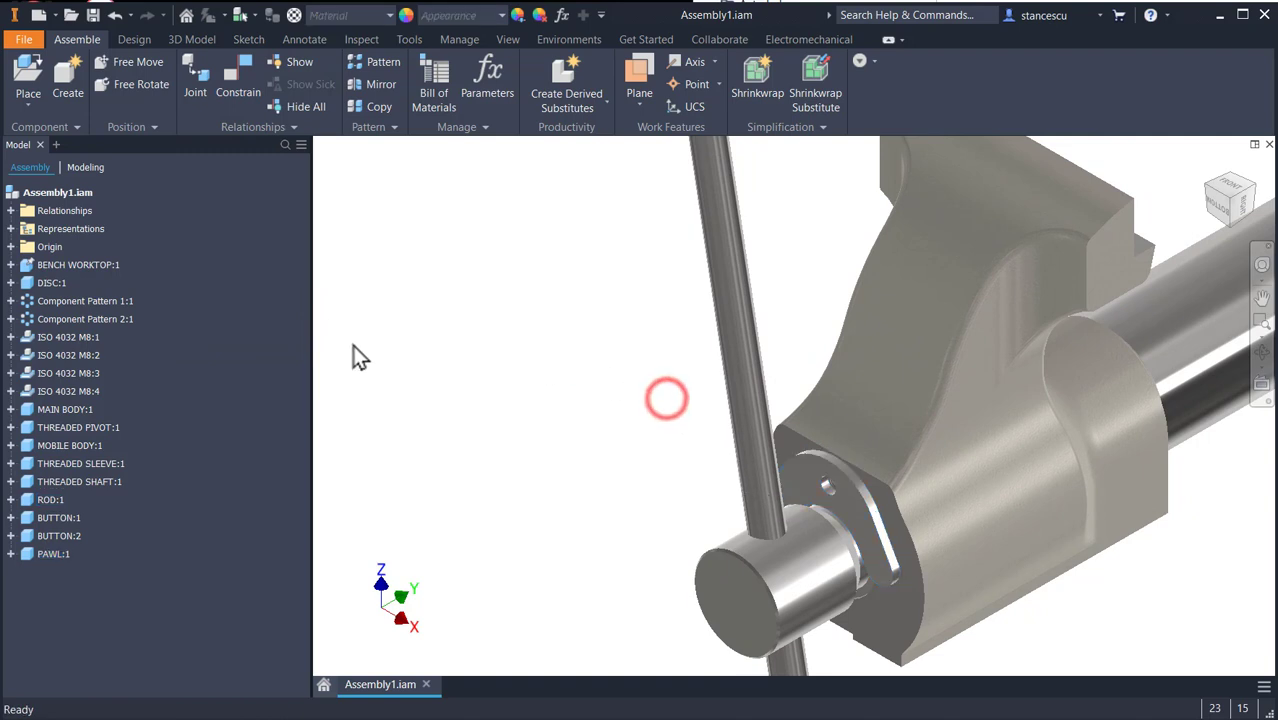
Constrain the pawl's YZ plane flush with the mobile body's YZ plane at 0 mm offset.
click(238, 74)
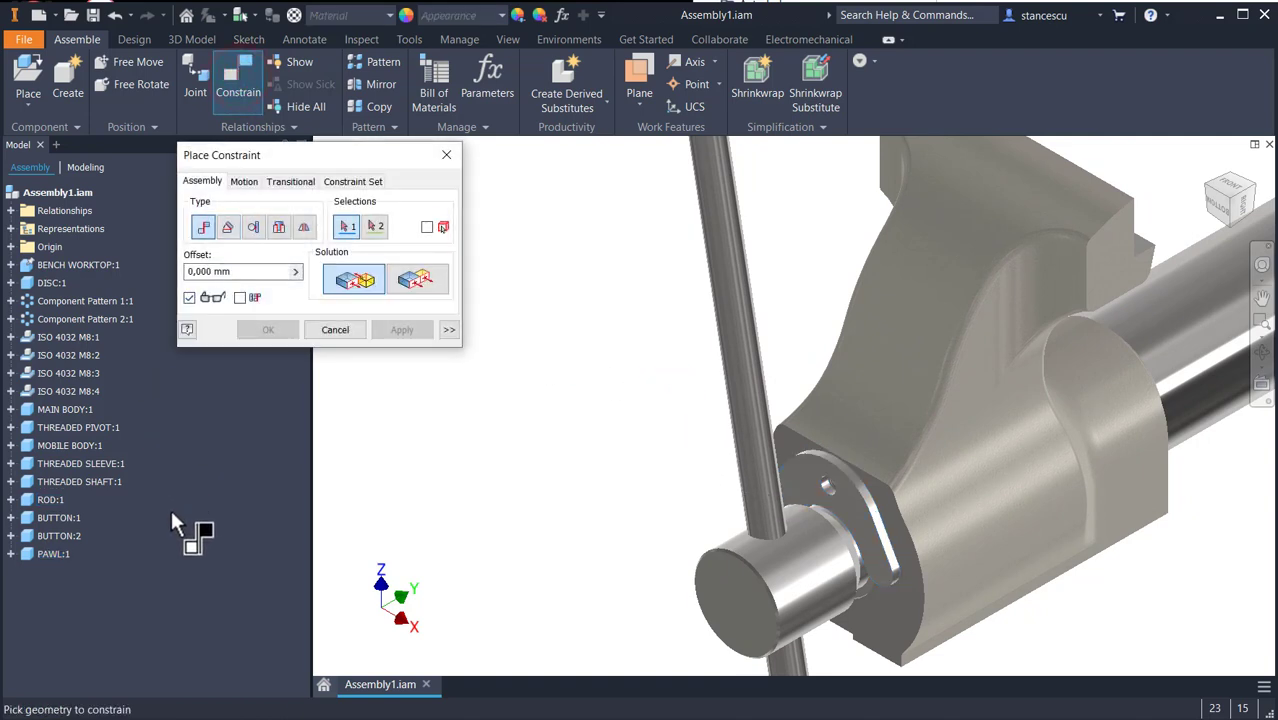
click(11, 554)
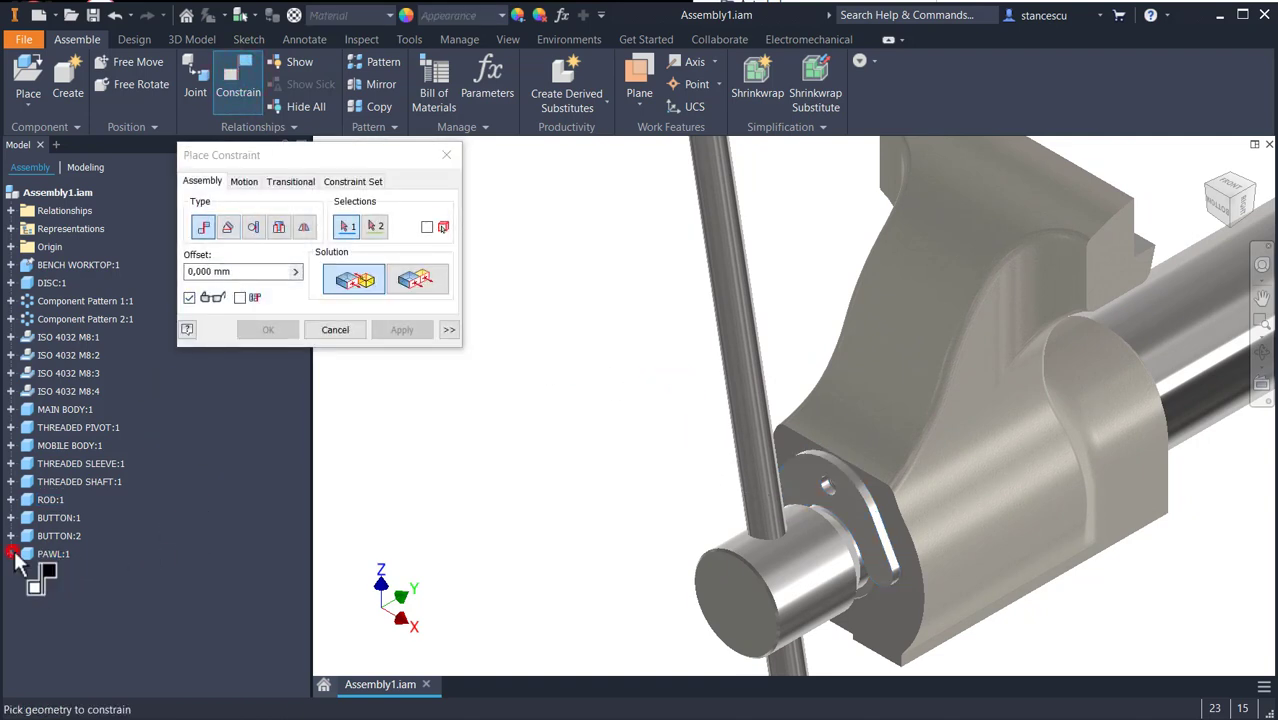
click(25, 572)
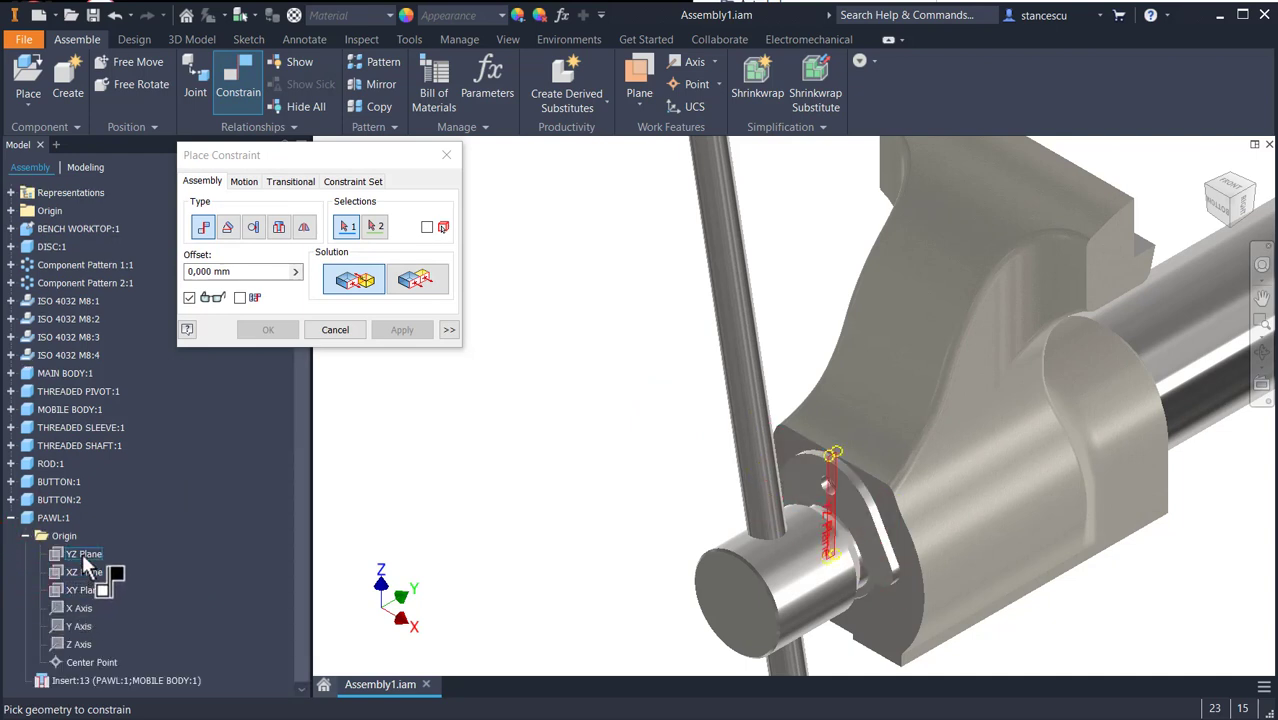
click(82, 553)
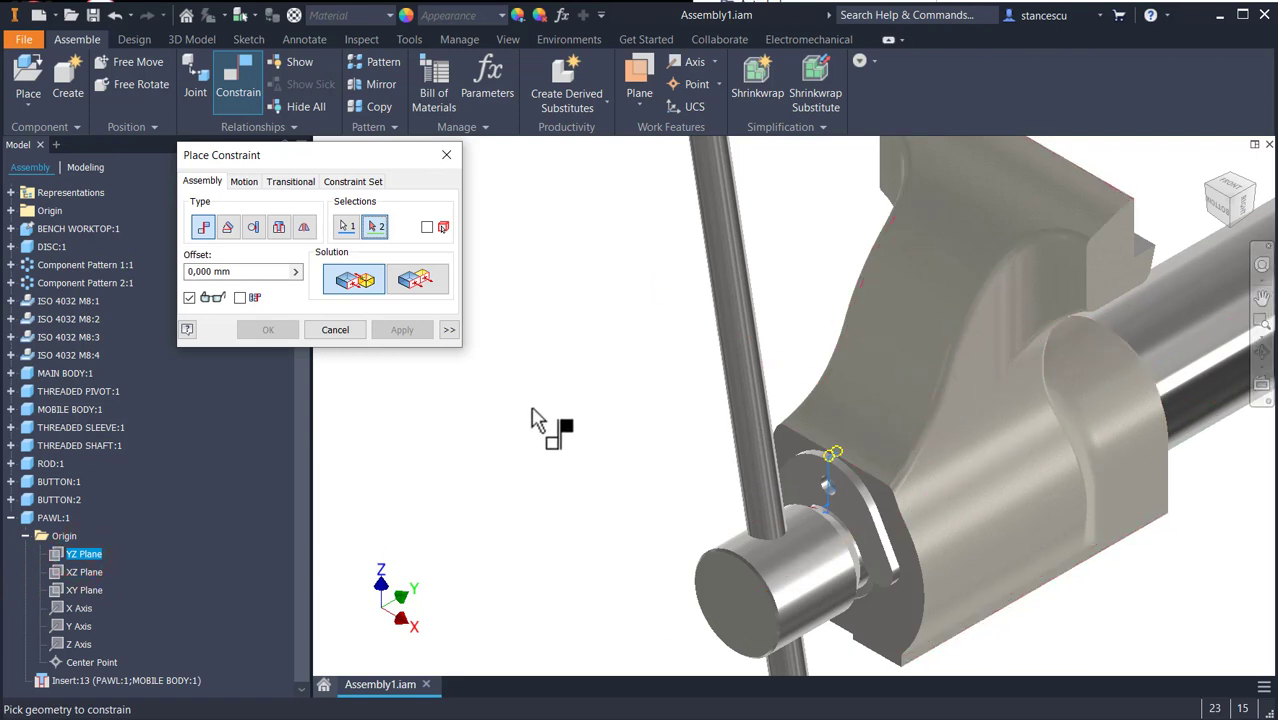
click(12, 409)
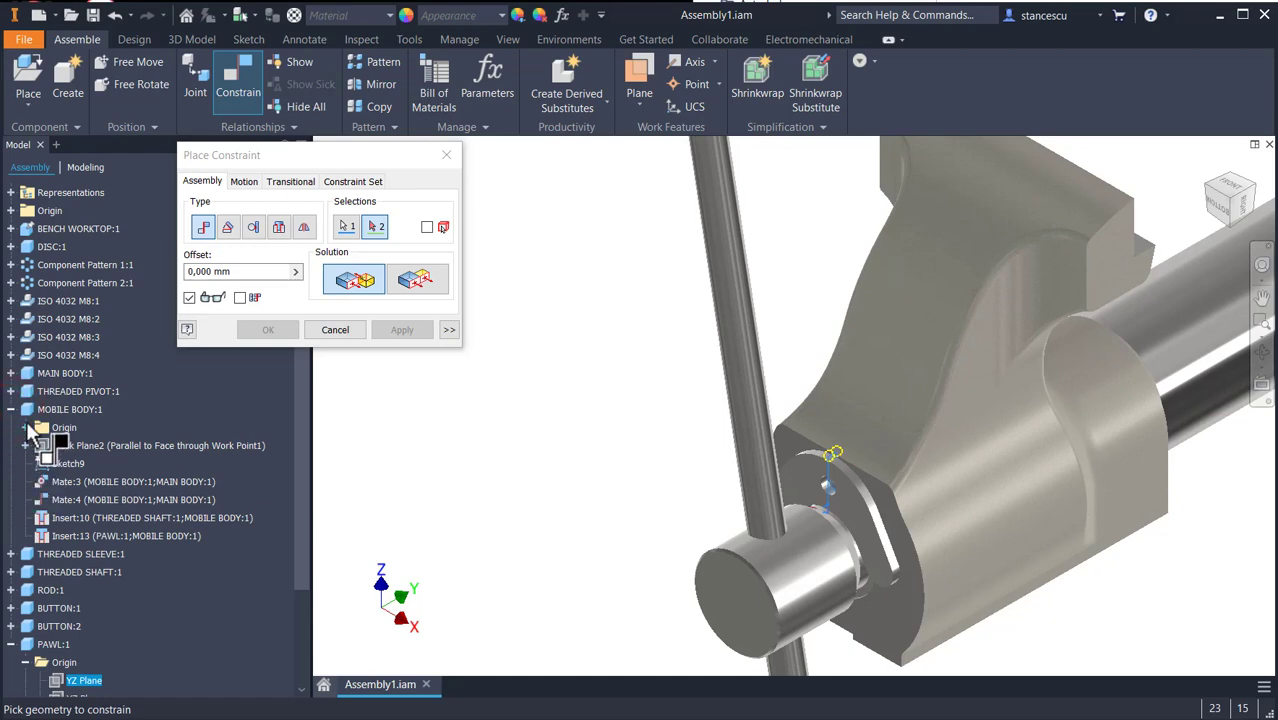
click(25, 427)
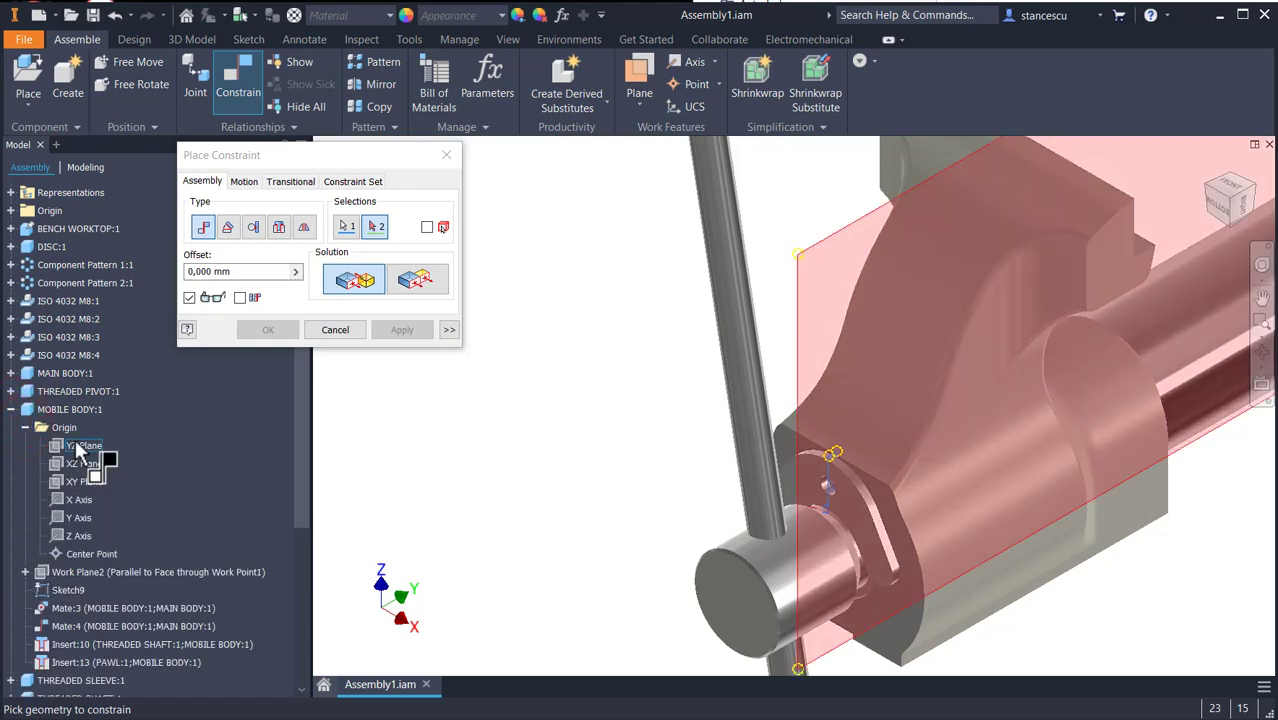
click(82, 446)
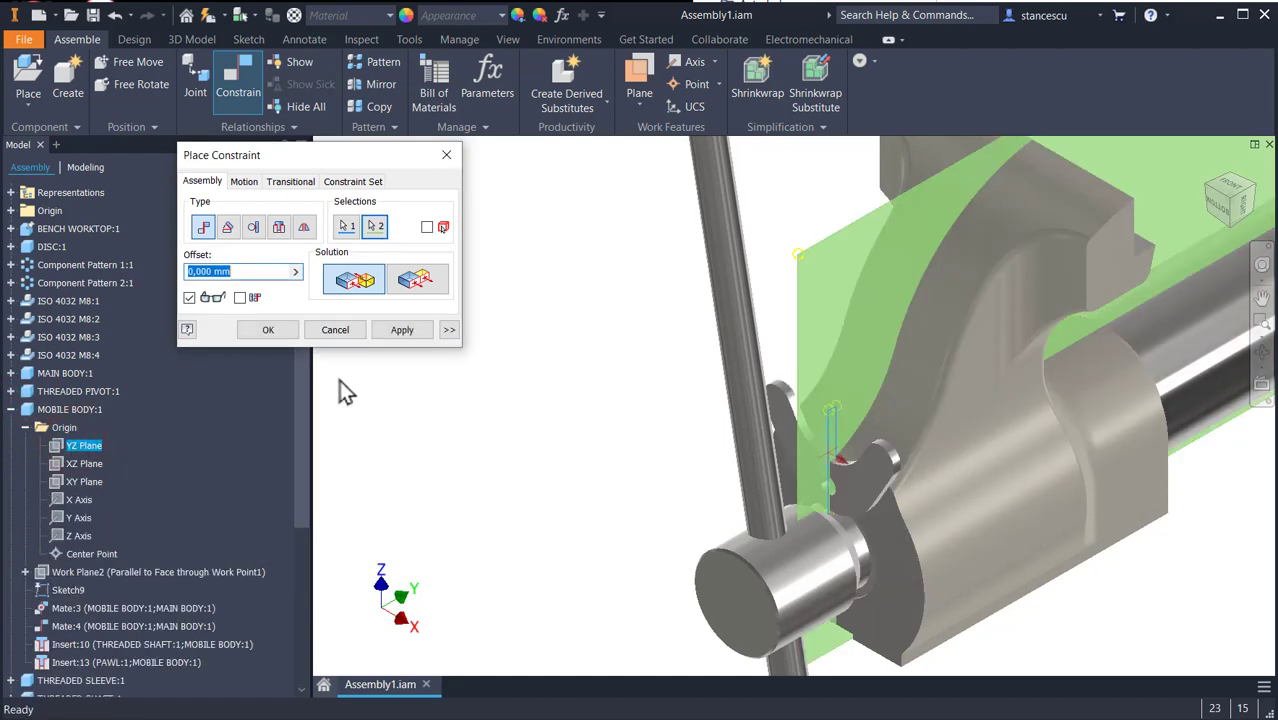
click(425, 281)
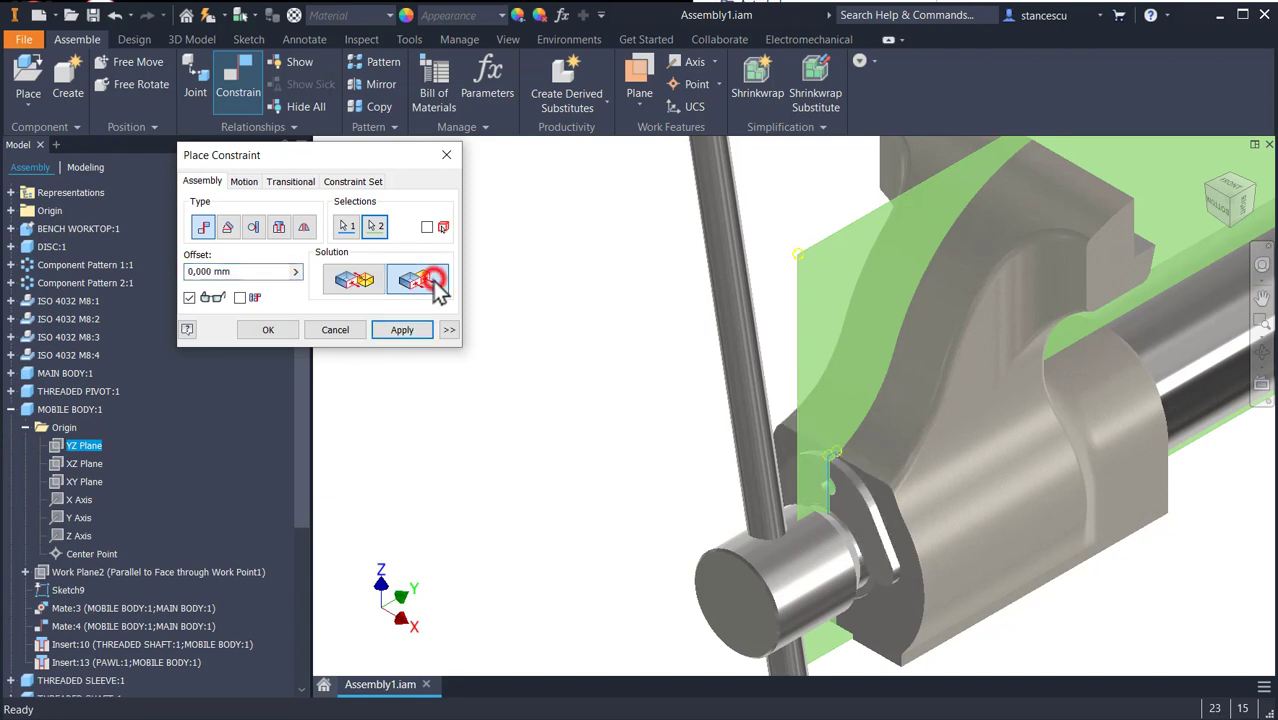
click(268, 330)
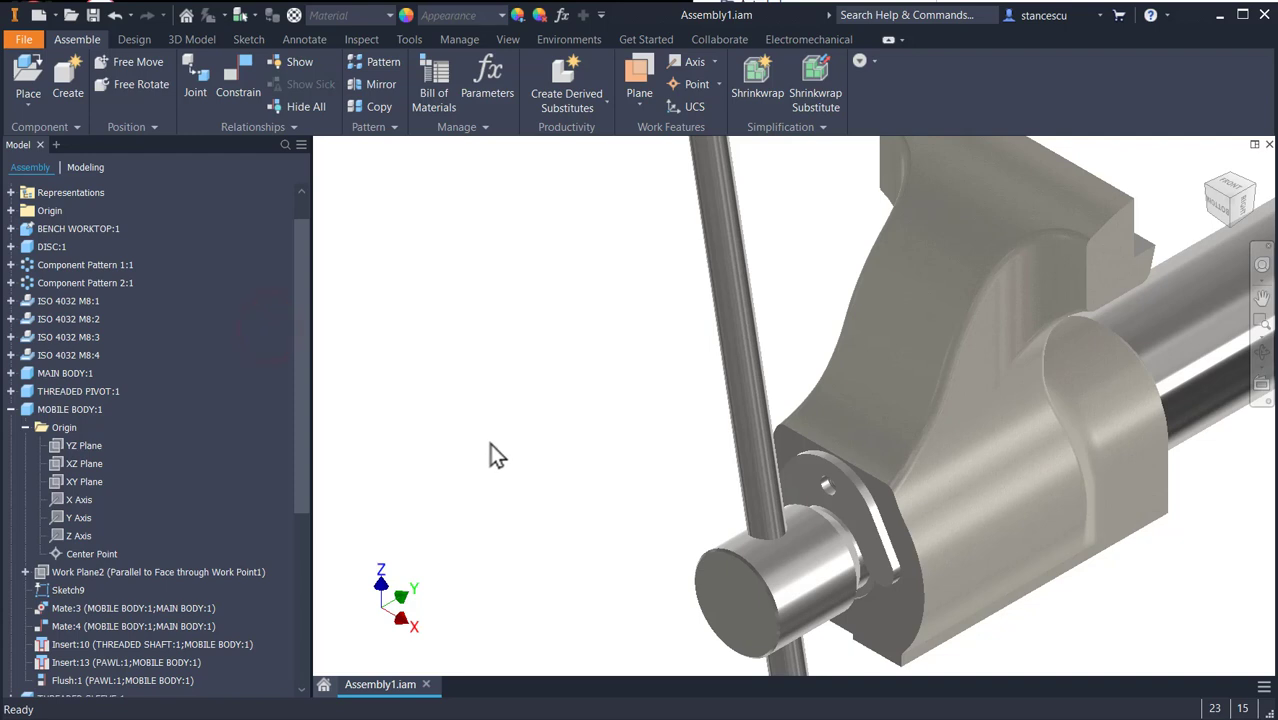
Select the ISO 4017 hex head bolt from the Content Center fasteners for placement.
middle_drag(490, 455, 436, 271)
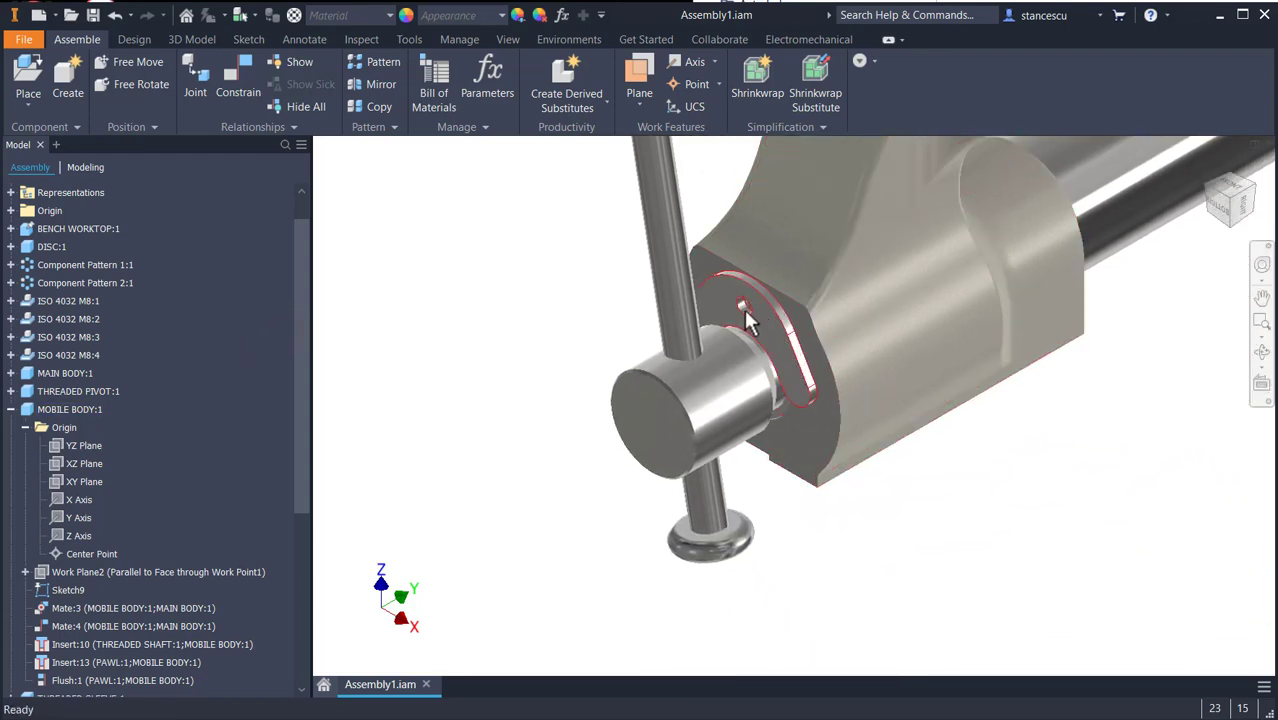
scroll(743, 307, up, 2)
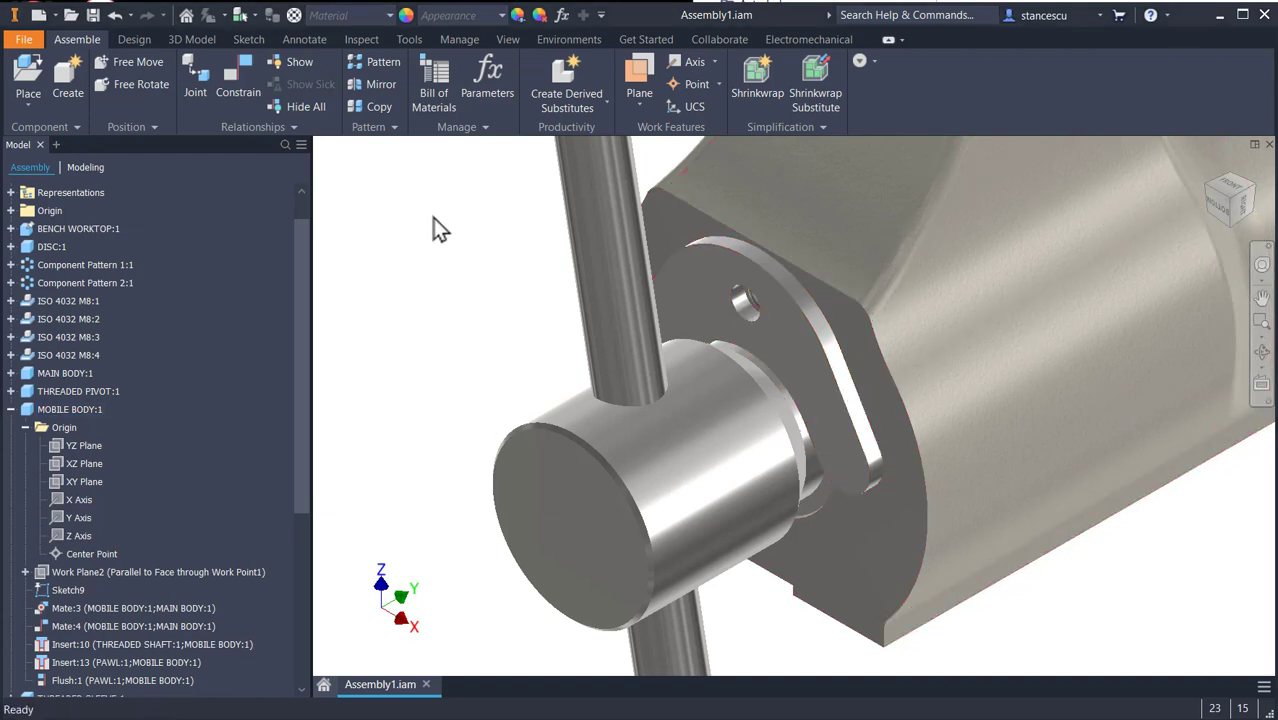
click(28, 104)
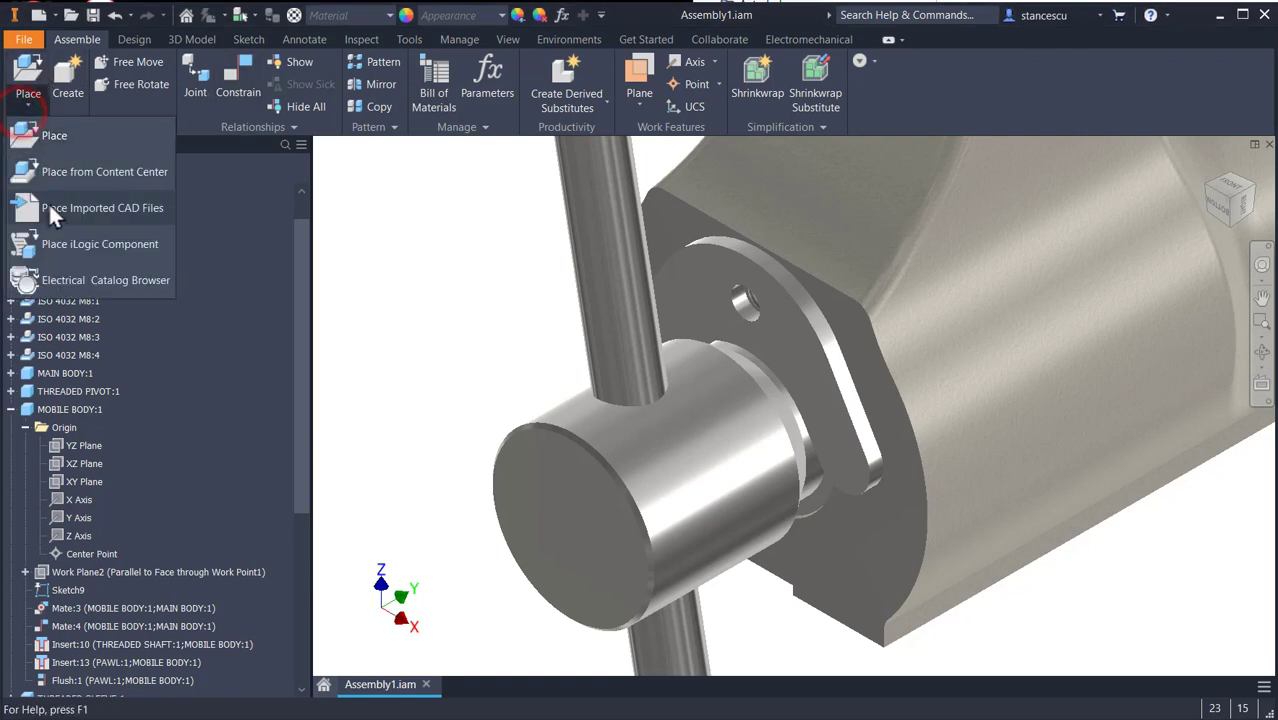
click(80, 173)
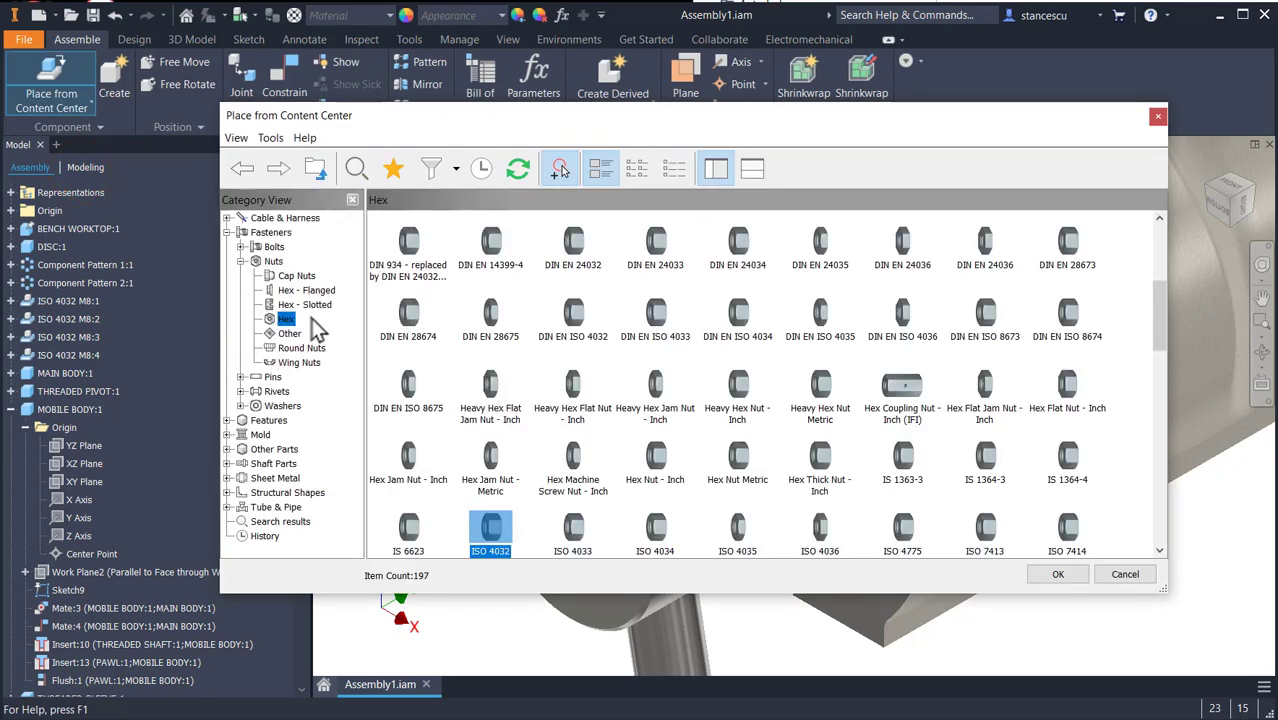
click(240, 245)
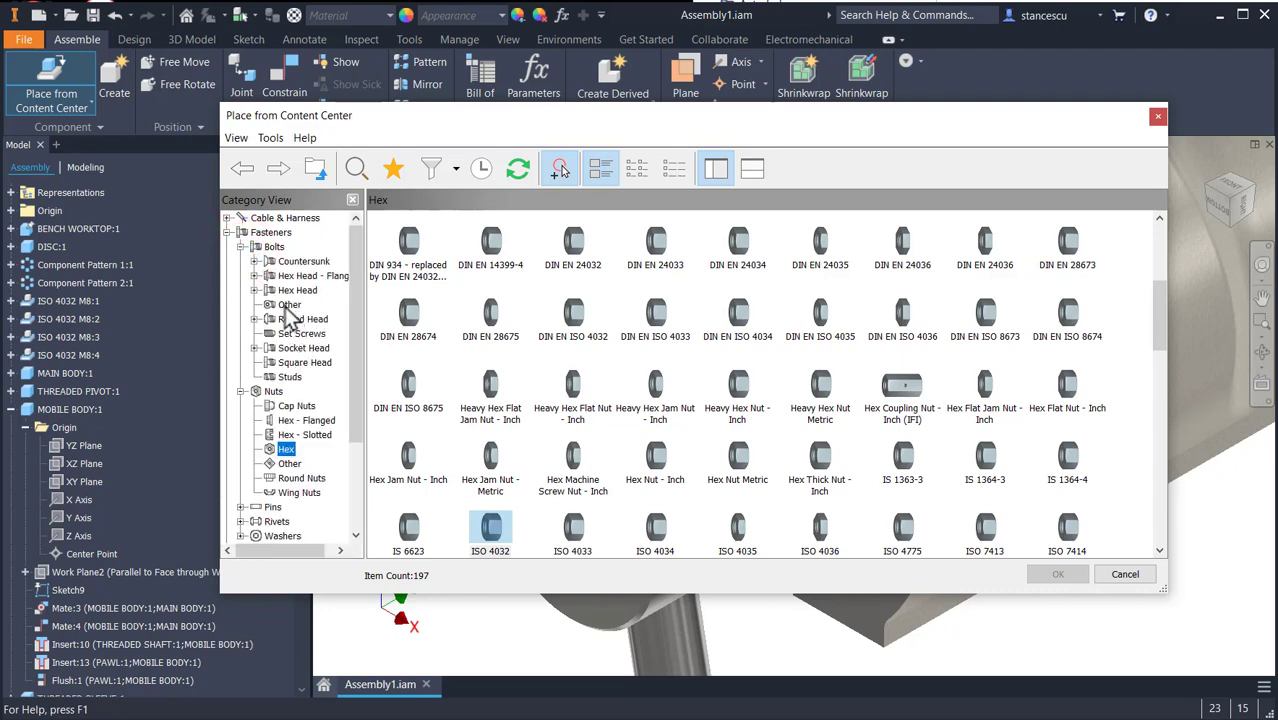
click(270, 290)
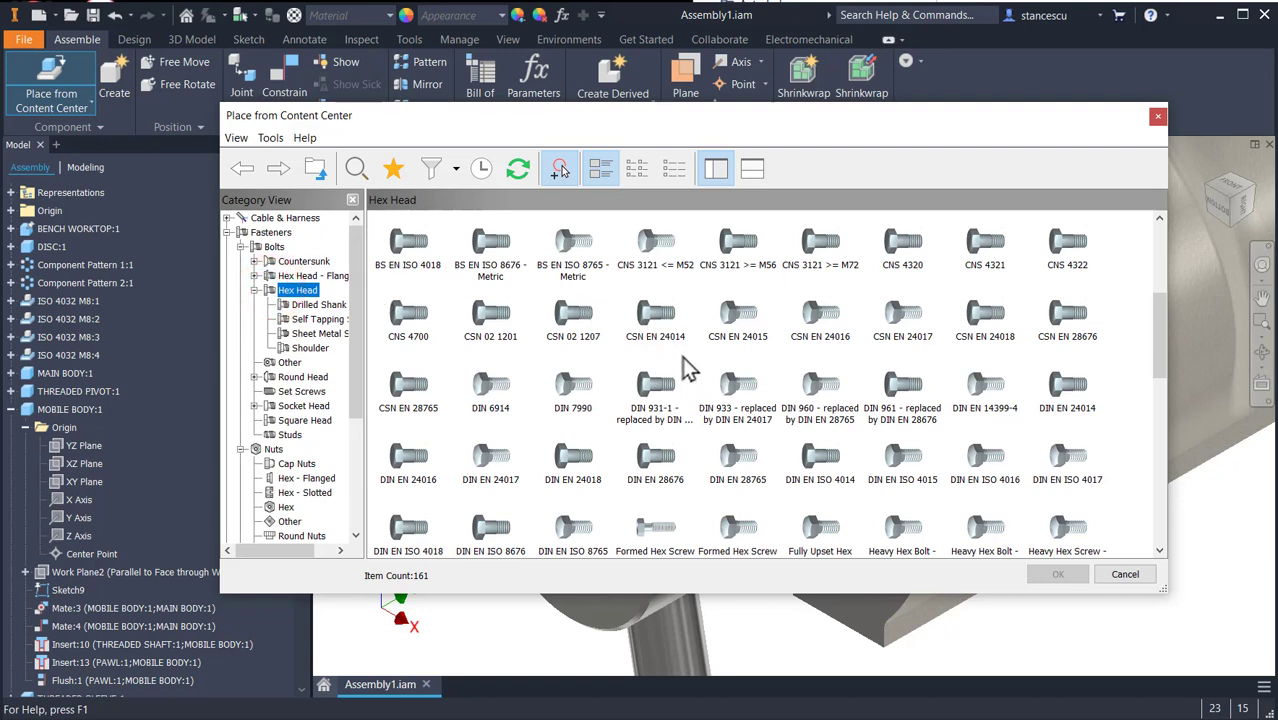
scroll(718, 372, down, 5)
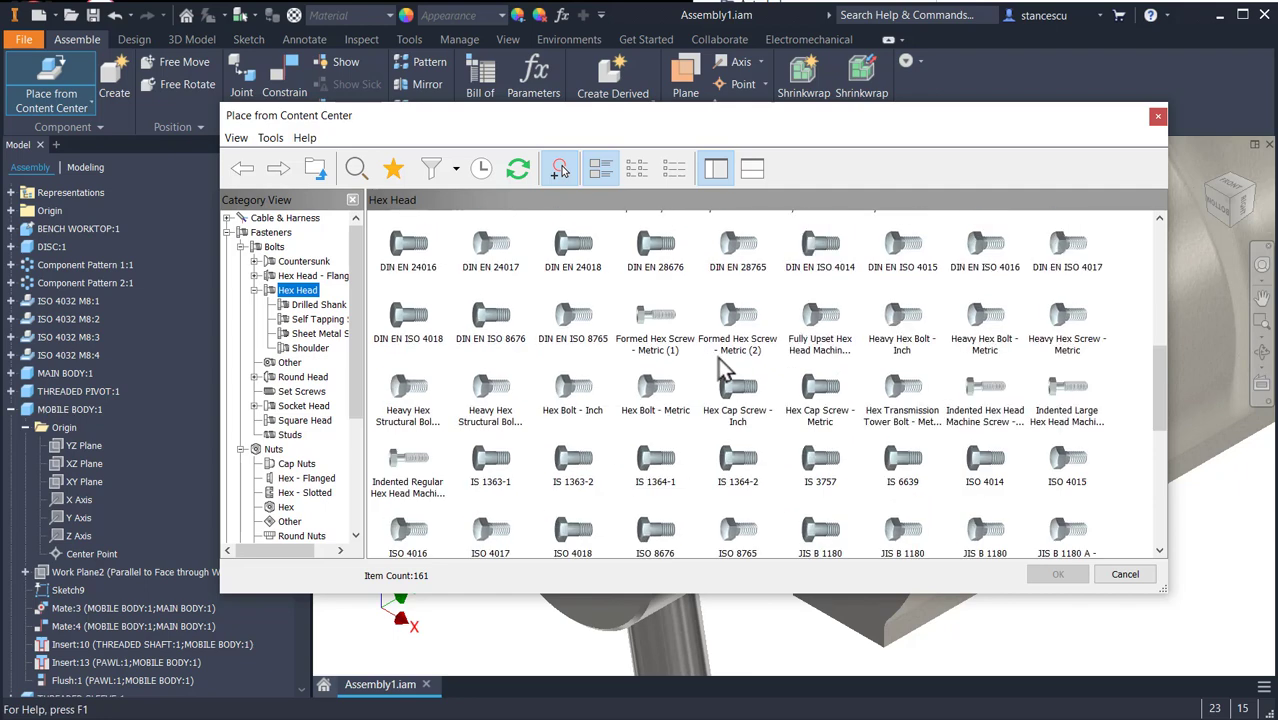
scroll(725, 366, down, 3)
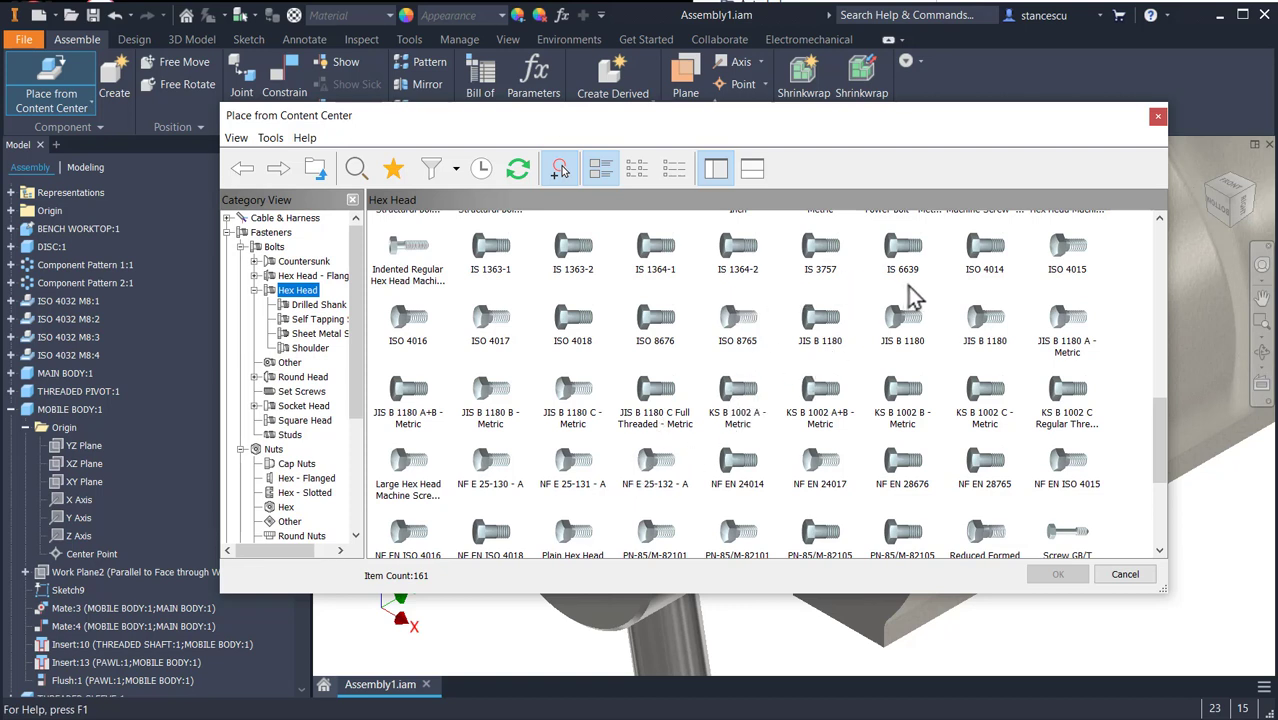
double_click(490, 325)
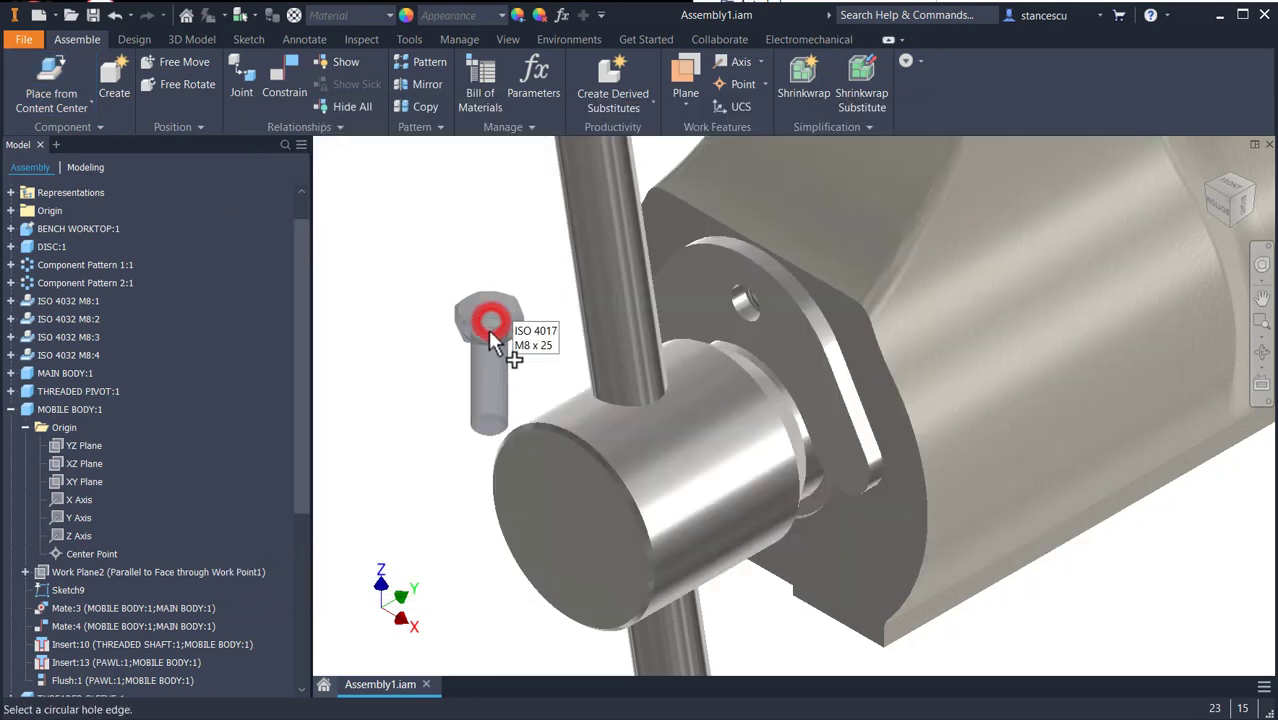
Fit the ISO 4017 bolt in the pawl's small hole at size M8 x 25, and end the bolt placement.
click(738, 300)
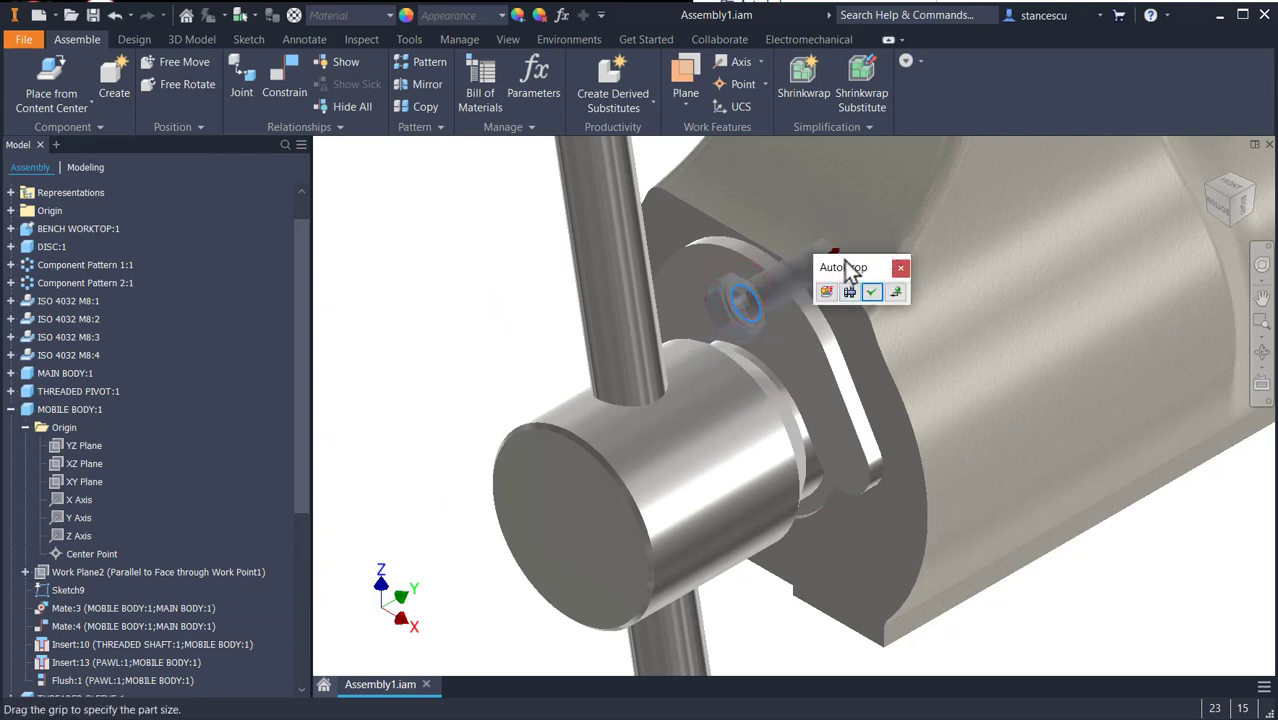
mouse_move(833, 252)
mouse_down()
mouse_move(874, 238)
mouse_move(813, 257)
mouse_move(870, 233)
mouse_move(816, 254)
mouse_move(912, 236)
mouse_move(871, 240)
mouse_move(889, 230)
mouse_move(838, 266)
mouse_up()
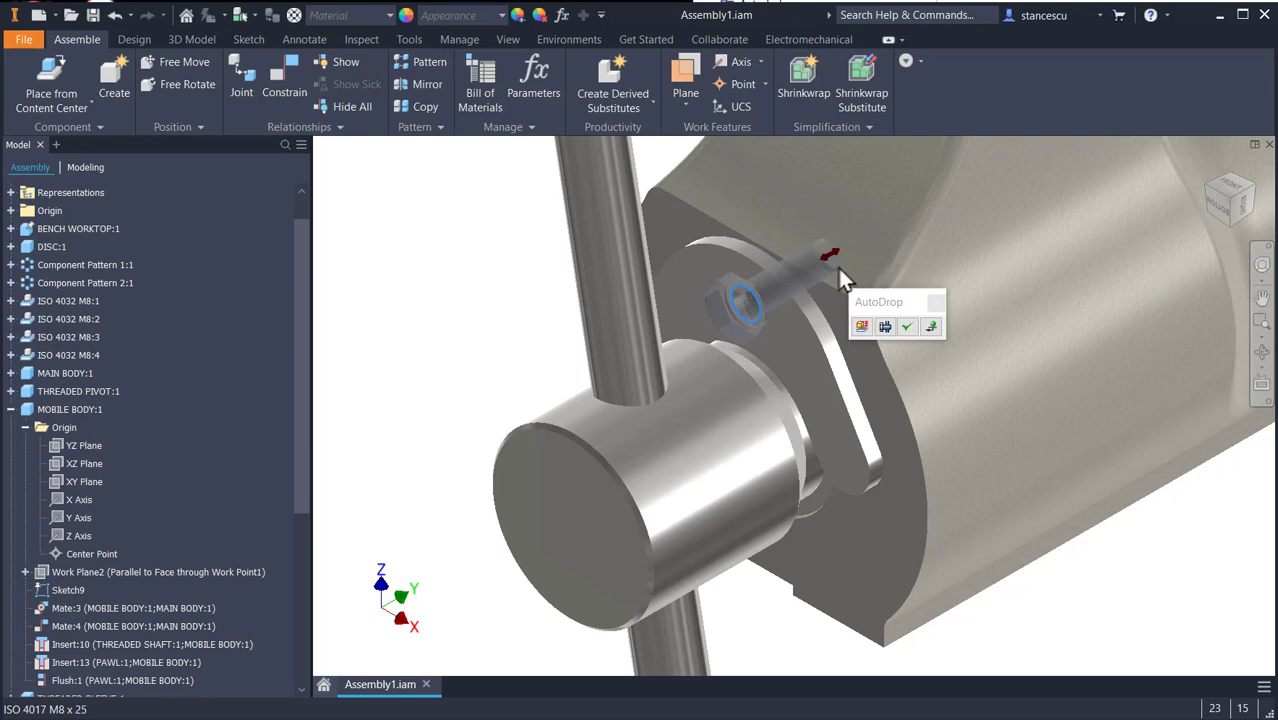
click(911, 330)
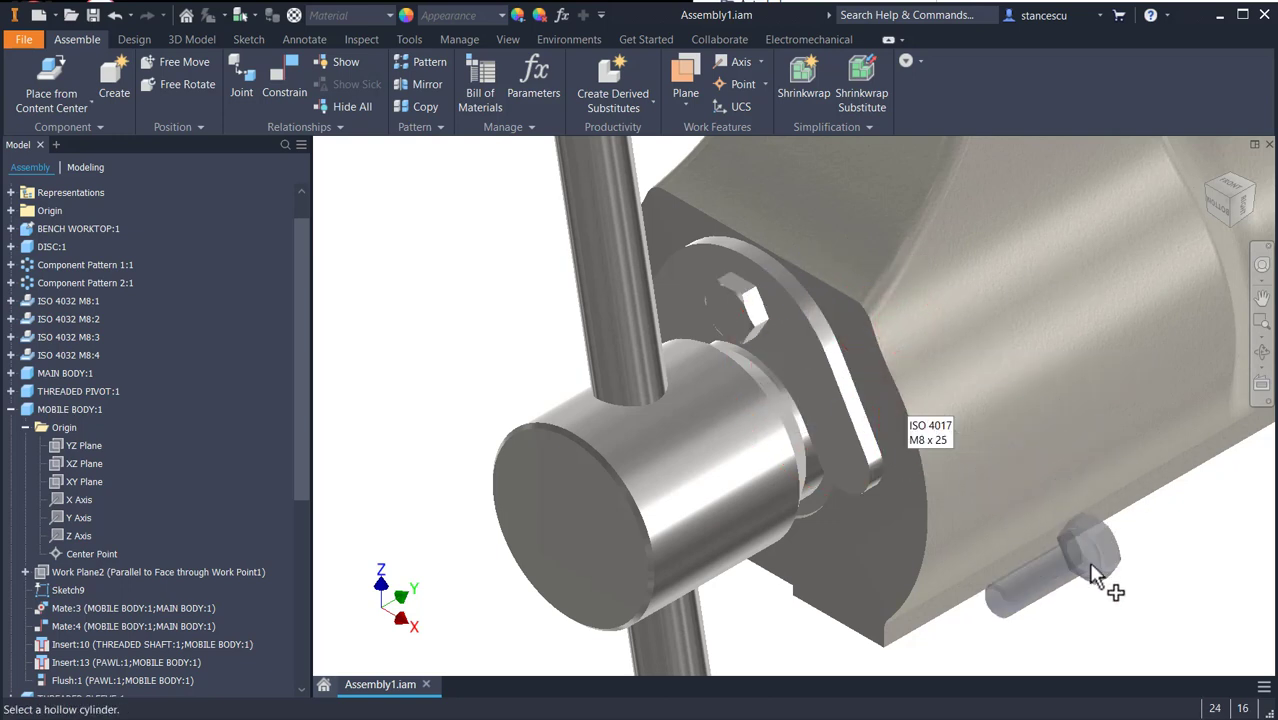
shift+middle_drag(1135, 575, 973, 549)
middle_drag(968, 387, 403, 373)
scroll(651, 408, down, 5)
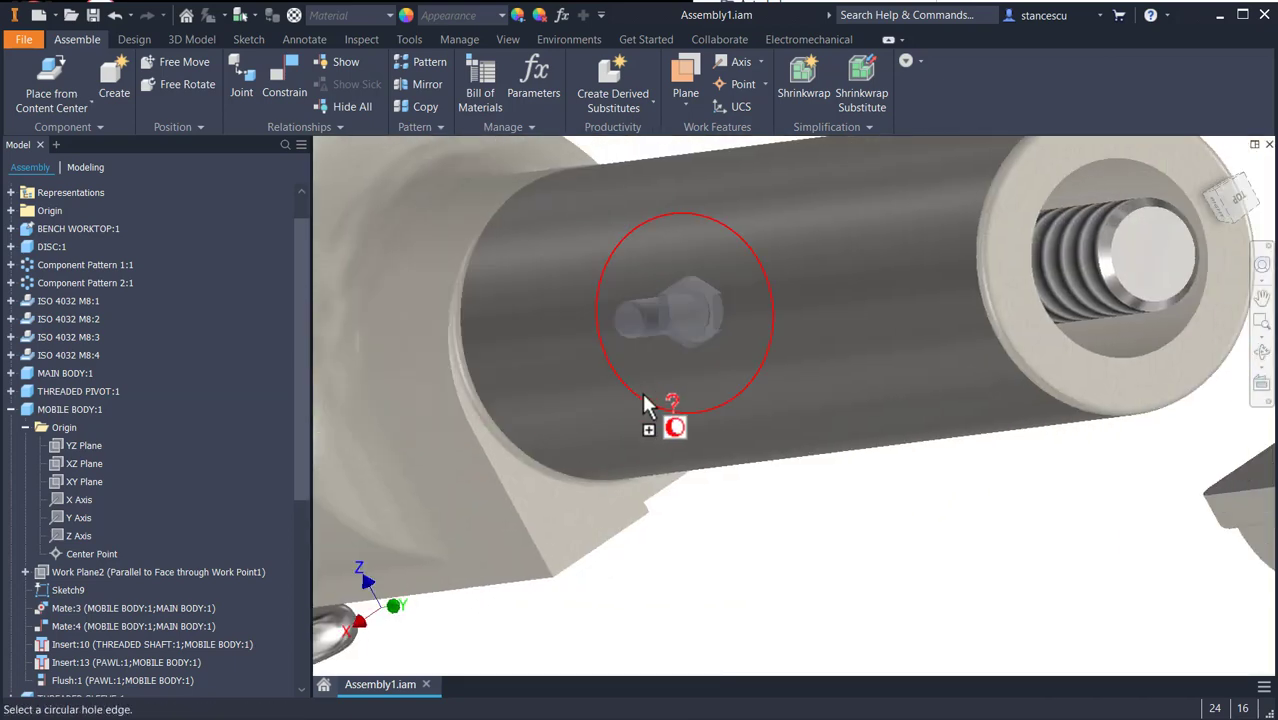
scroll(866, 325, up, 3)
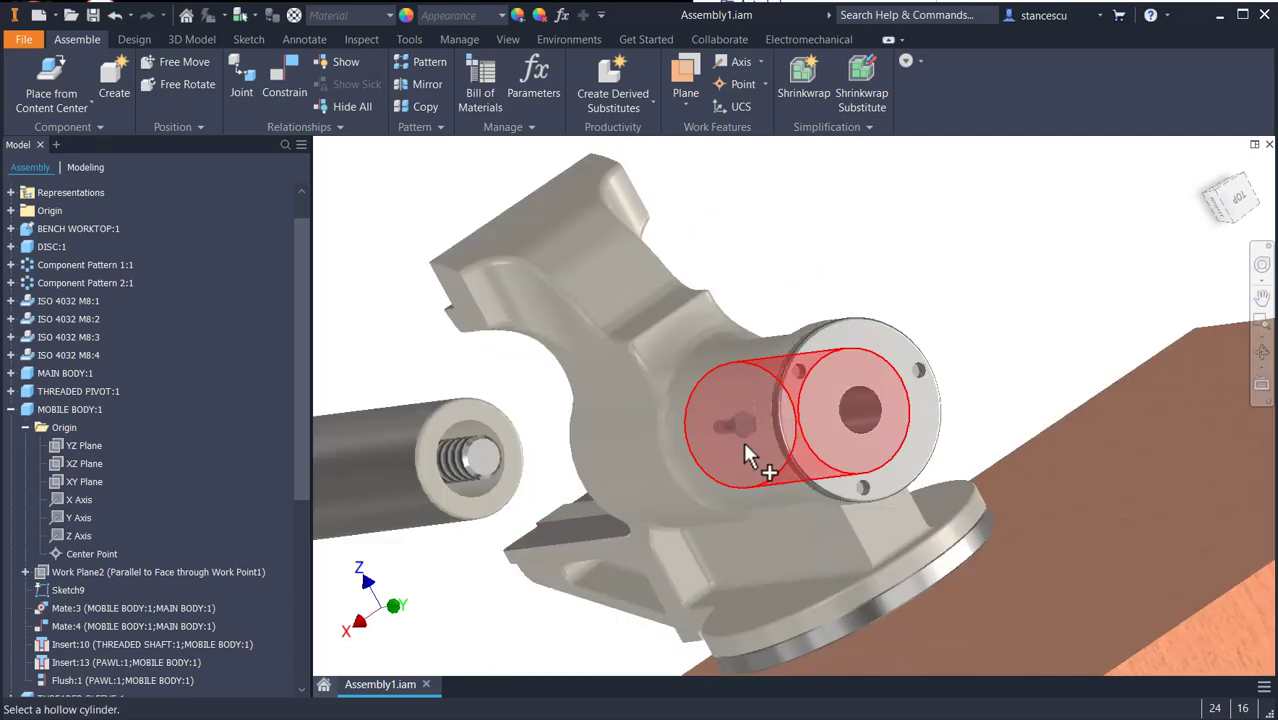
shift+middle_drag(998, 349, 961, 345)
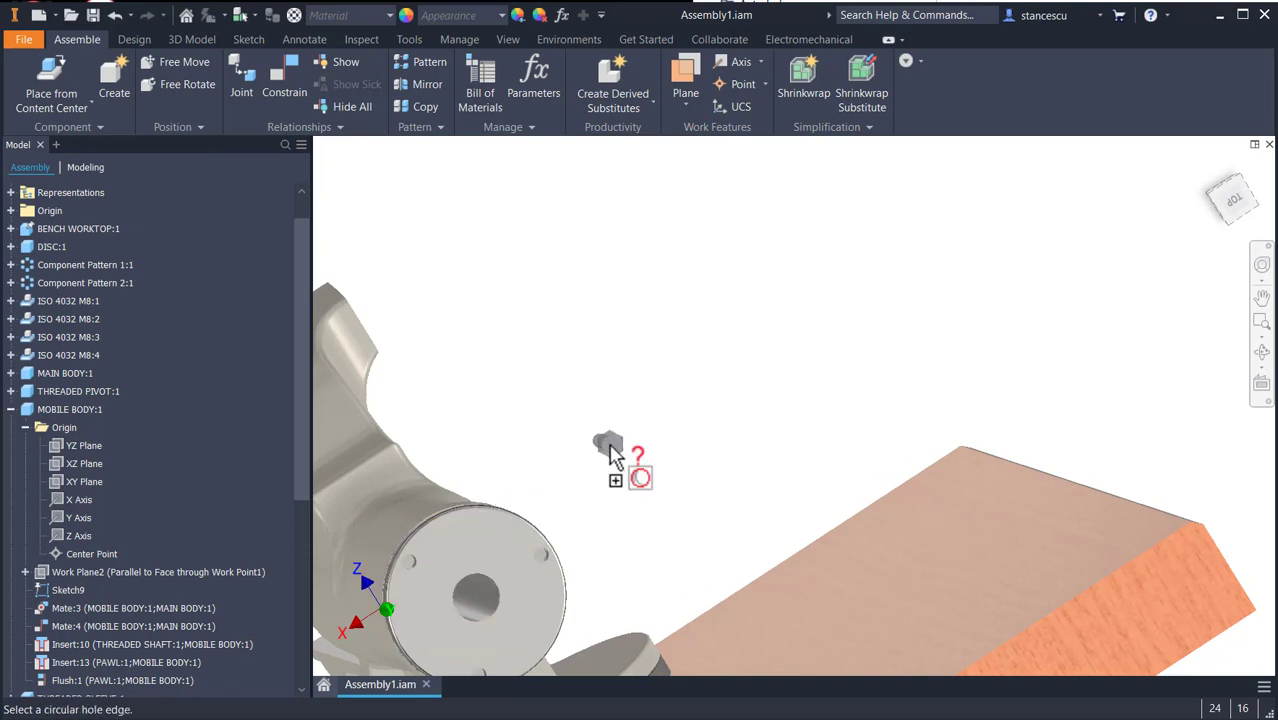
key(Escape)
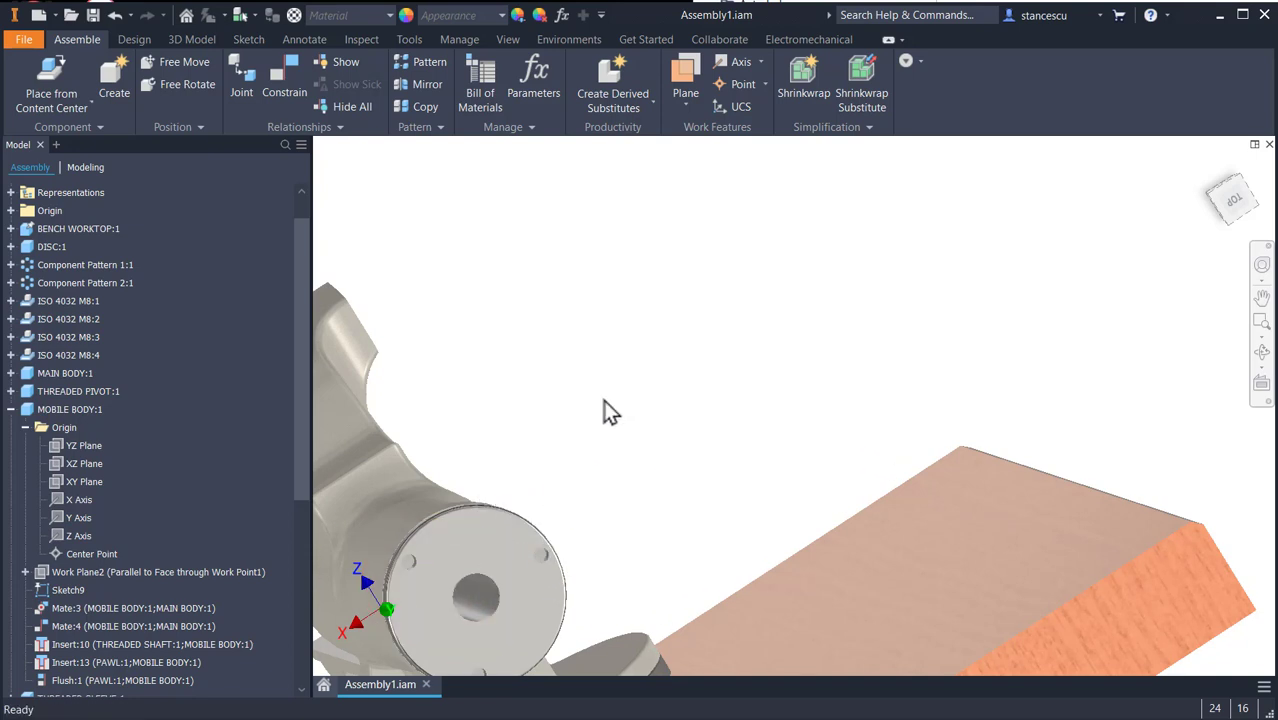
Turn the threaded sleeve about its axis on the end of the main body.
drag(446, 547, 472, 540)
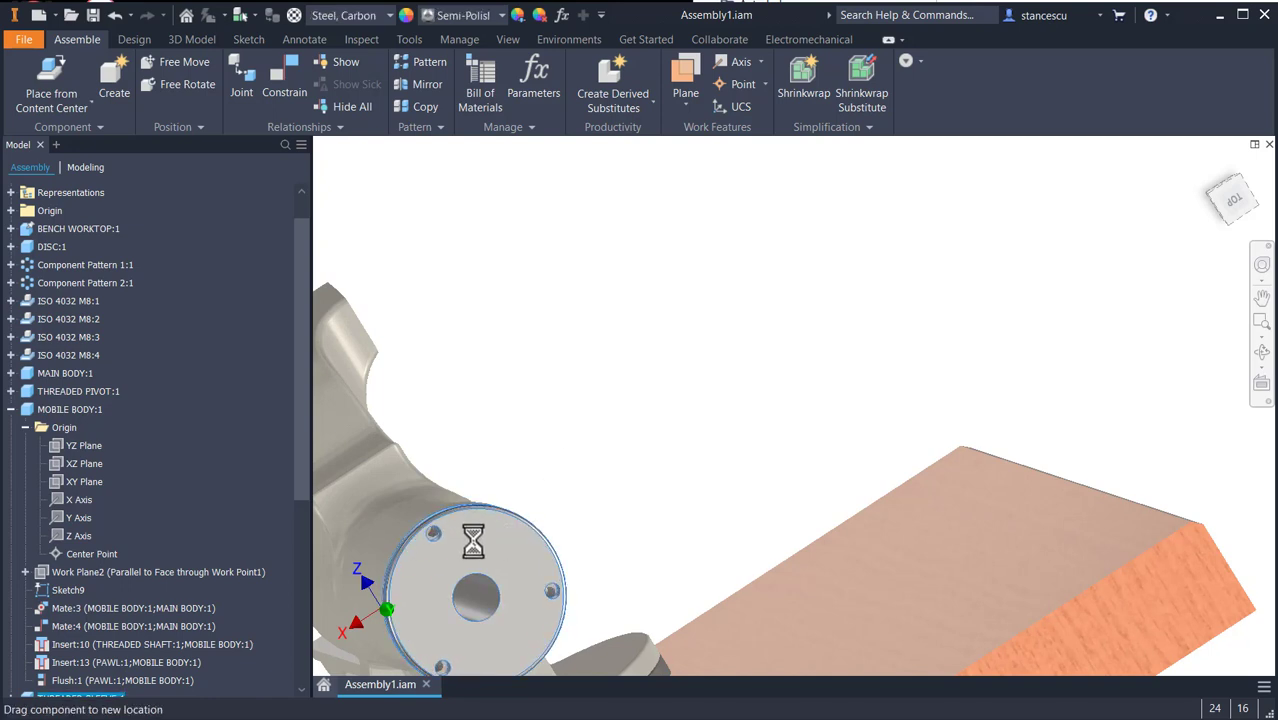
middle_drag(473, 545, 733, 407)
scroll(733, 407, down, 3)
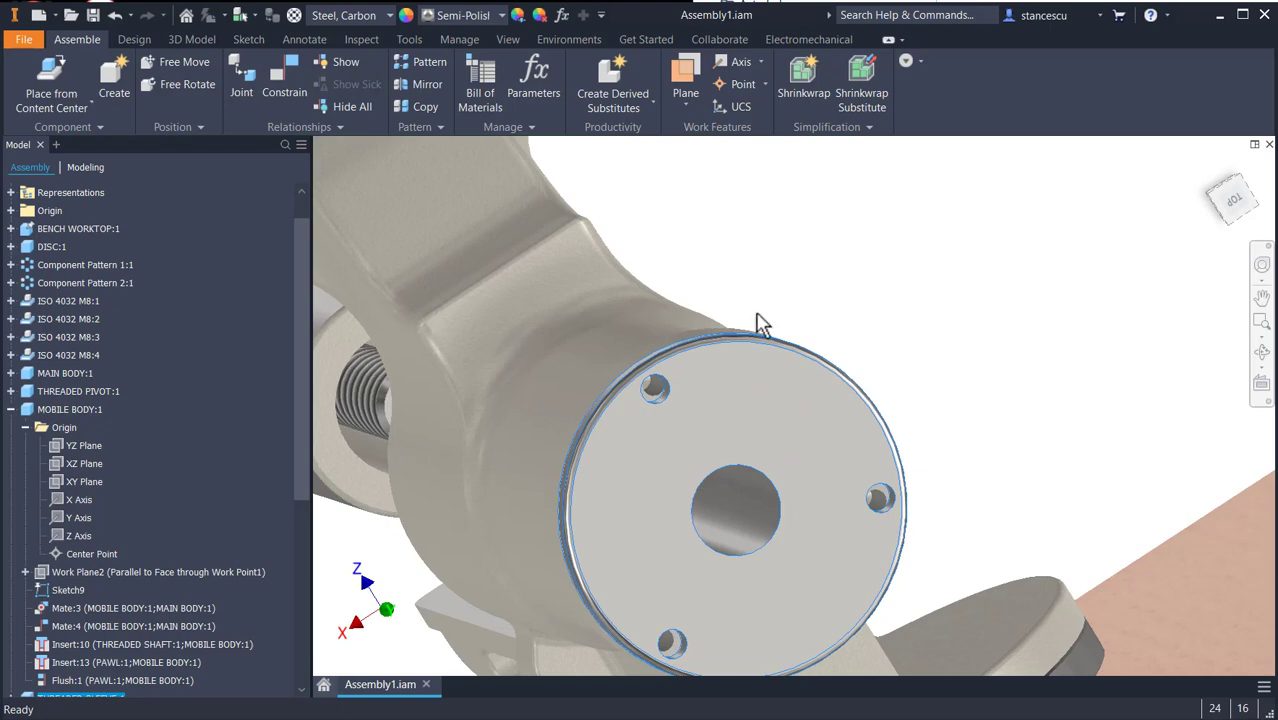
click(734, 232)
click(284, 80)
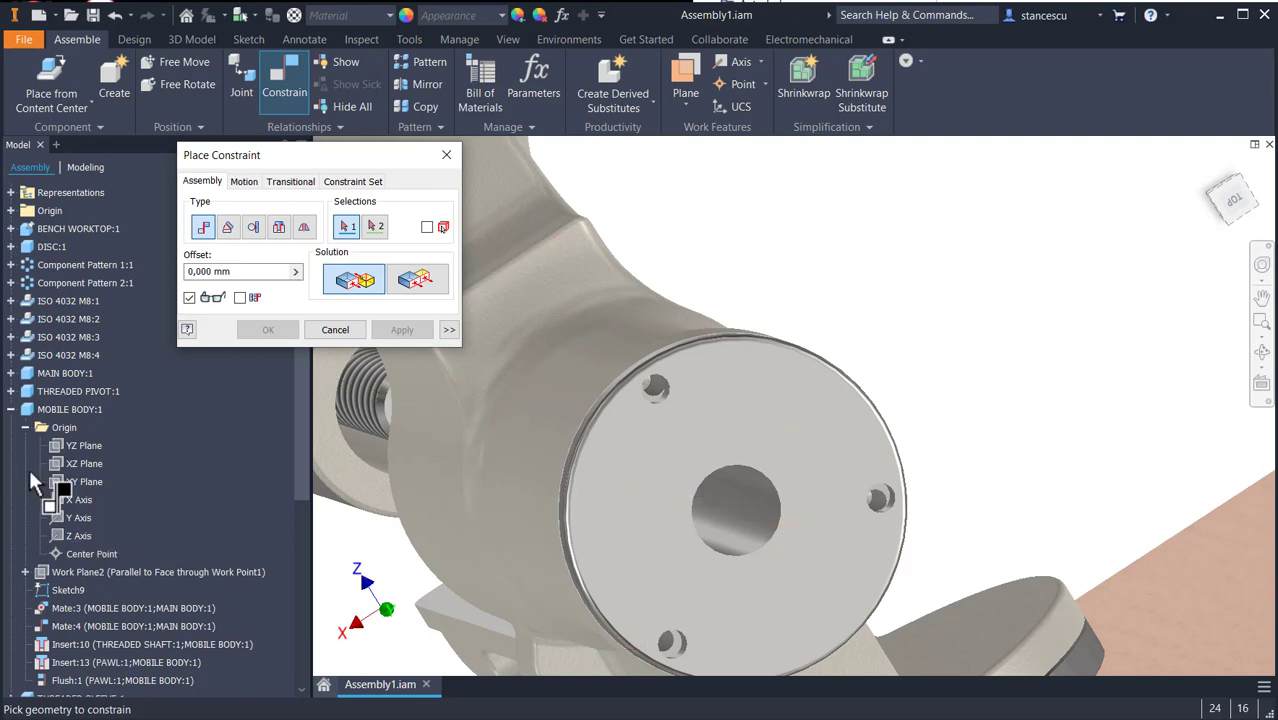
click(11, 409)
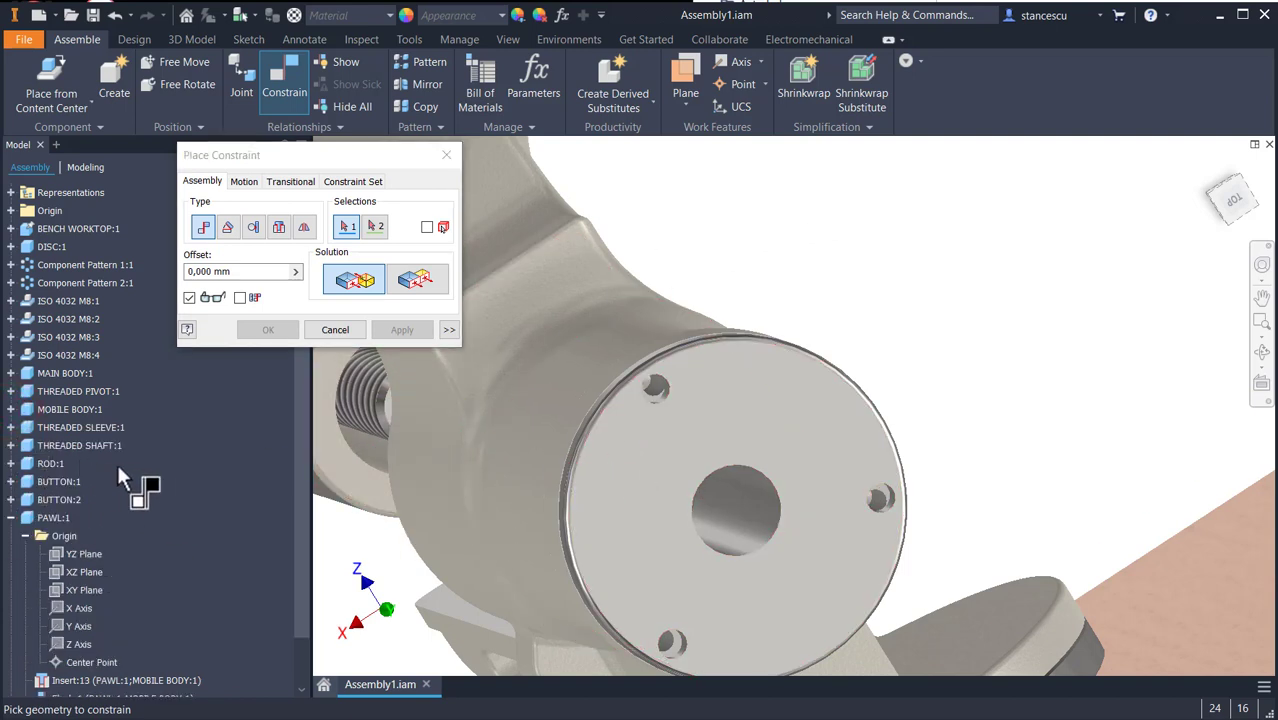
click(11, 427)
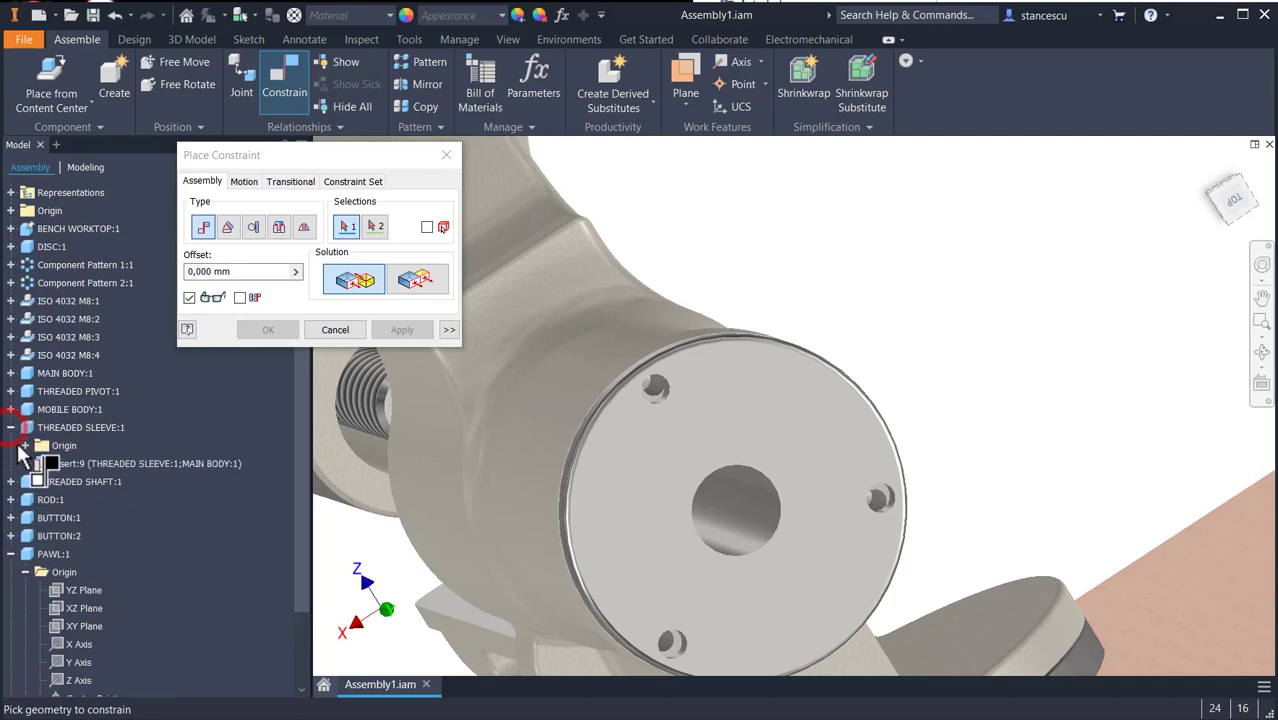
click(25, 446)
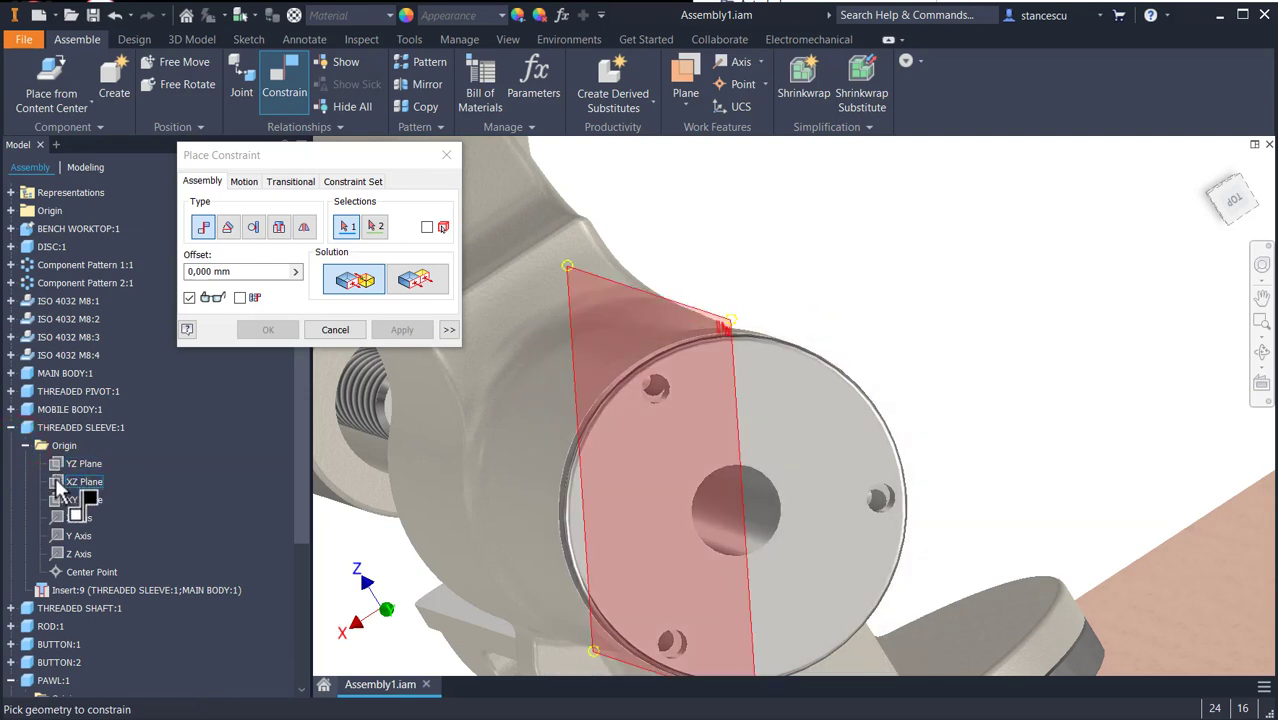
click(58, 482)
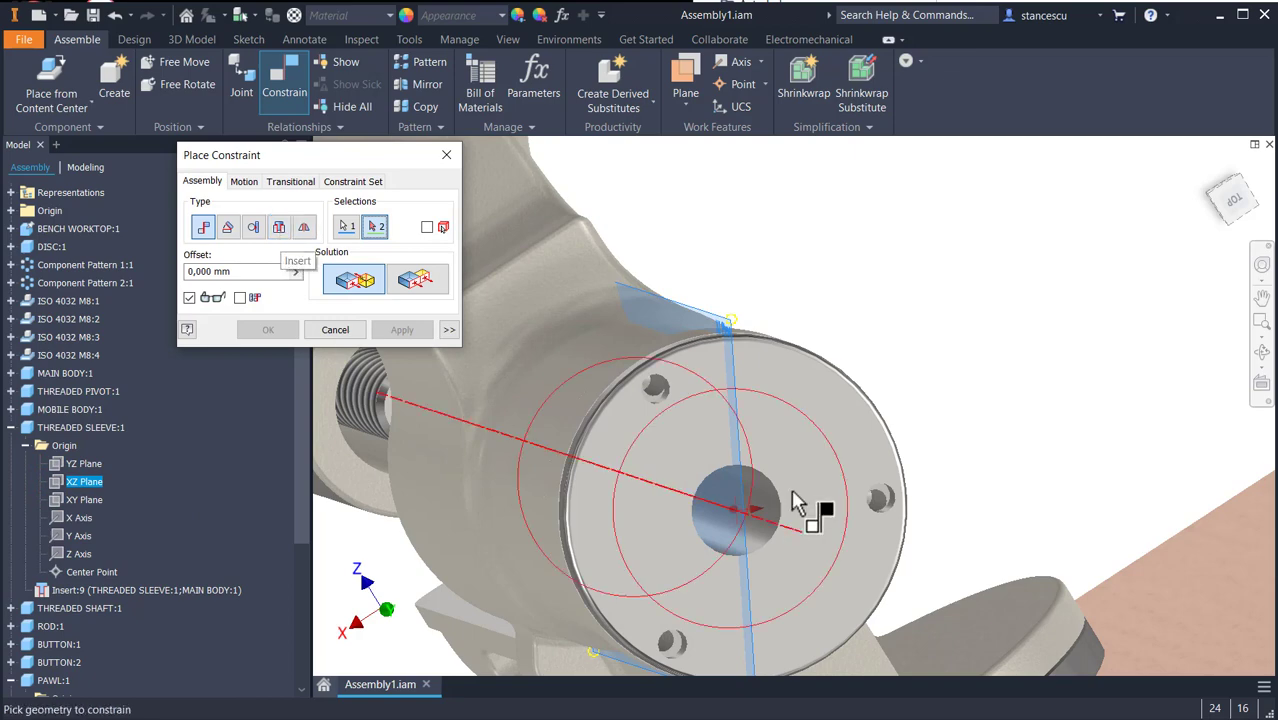
scroll(756, 434, up, 3)
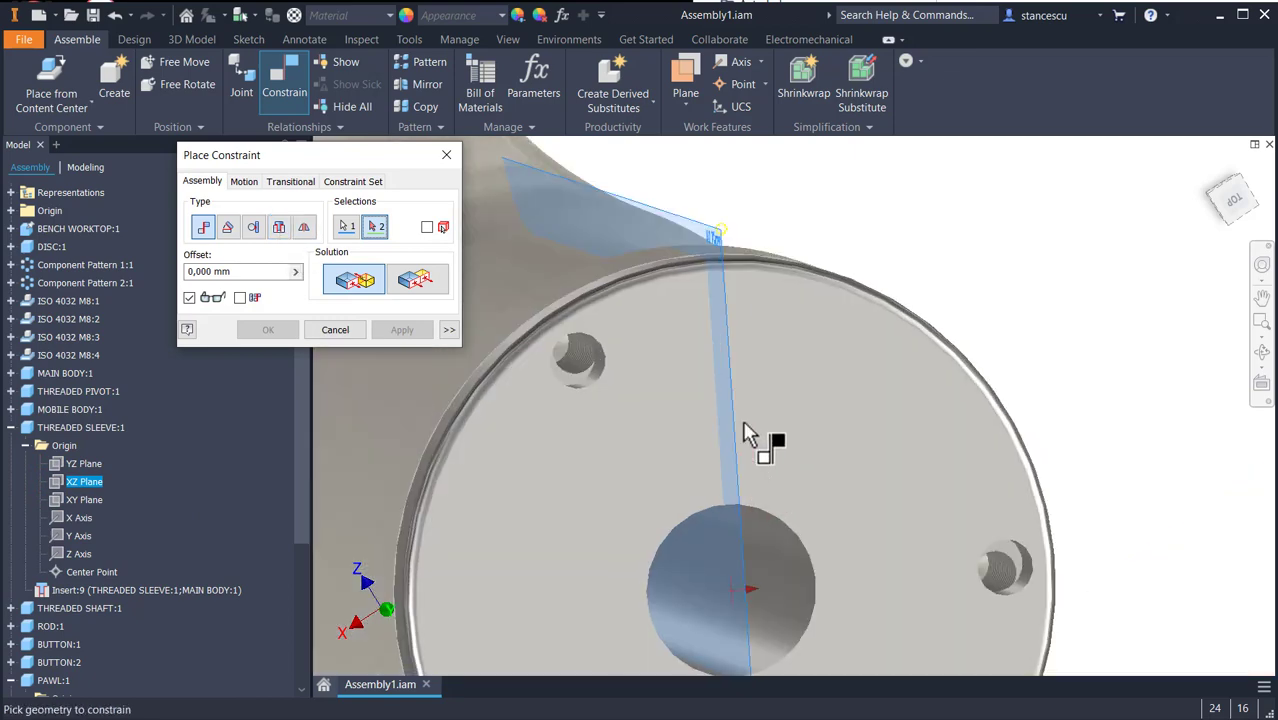
click(577, 376)
scroll(903, 432, down, 3)
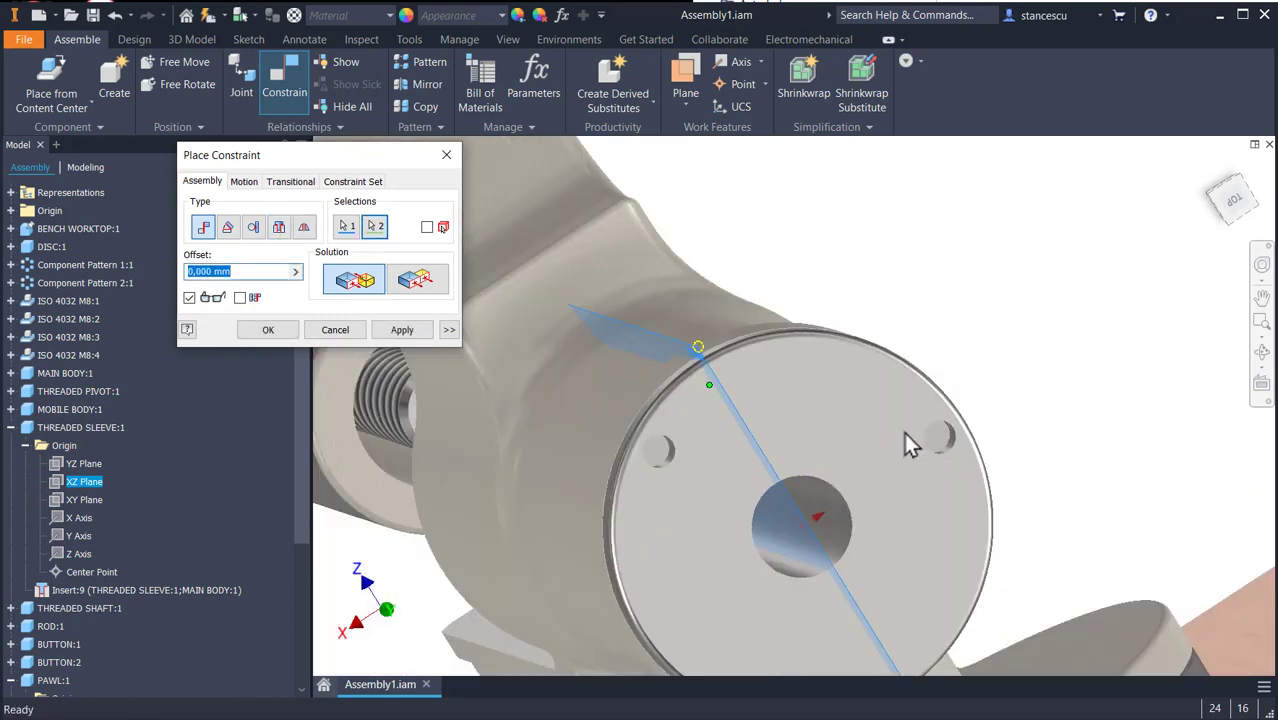
middle_drag(867, 410, 931, 263)
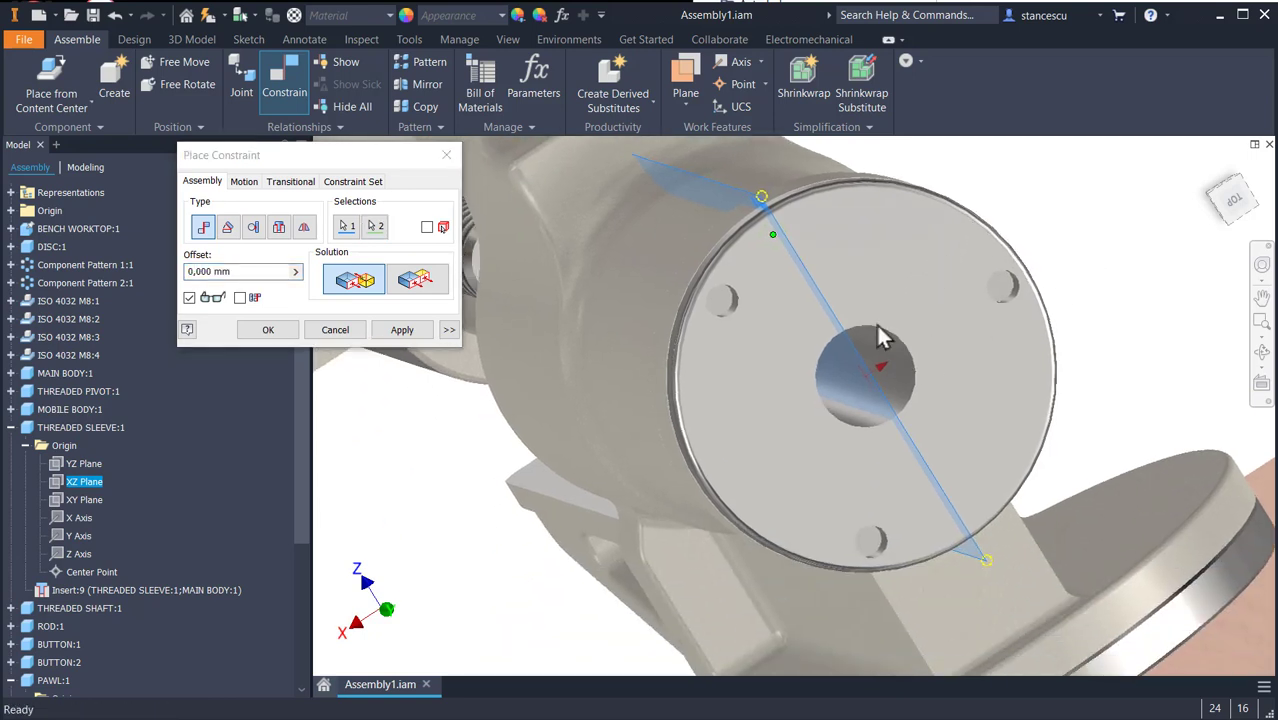
click(335, 329)
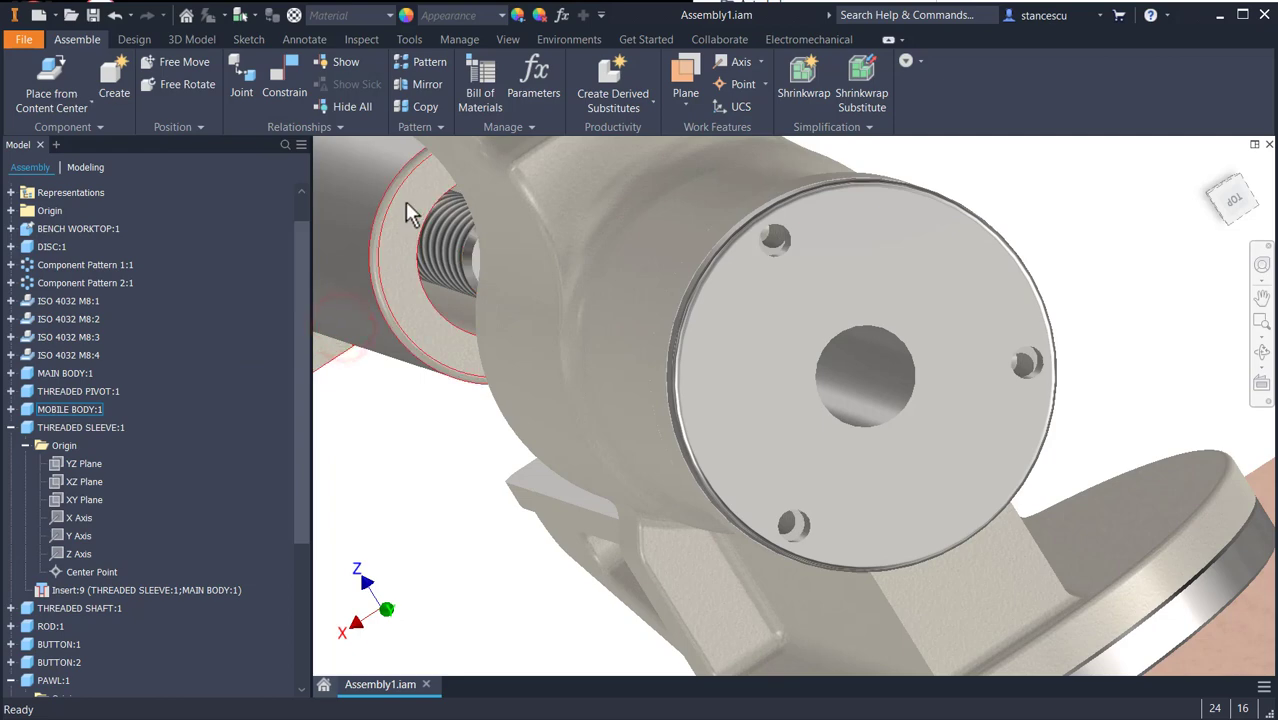
Mate the threaded sleeve's XY plane to the axis of the main body's screw hole behind its flange at 0 mm offset.
click(278, 80)
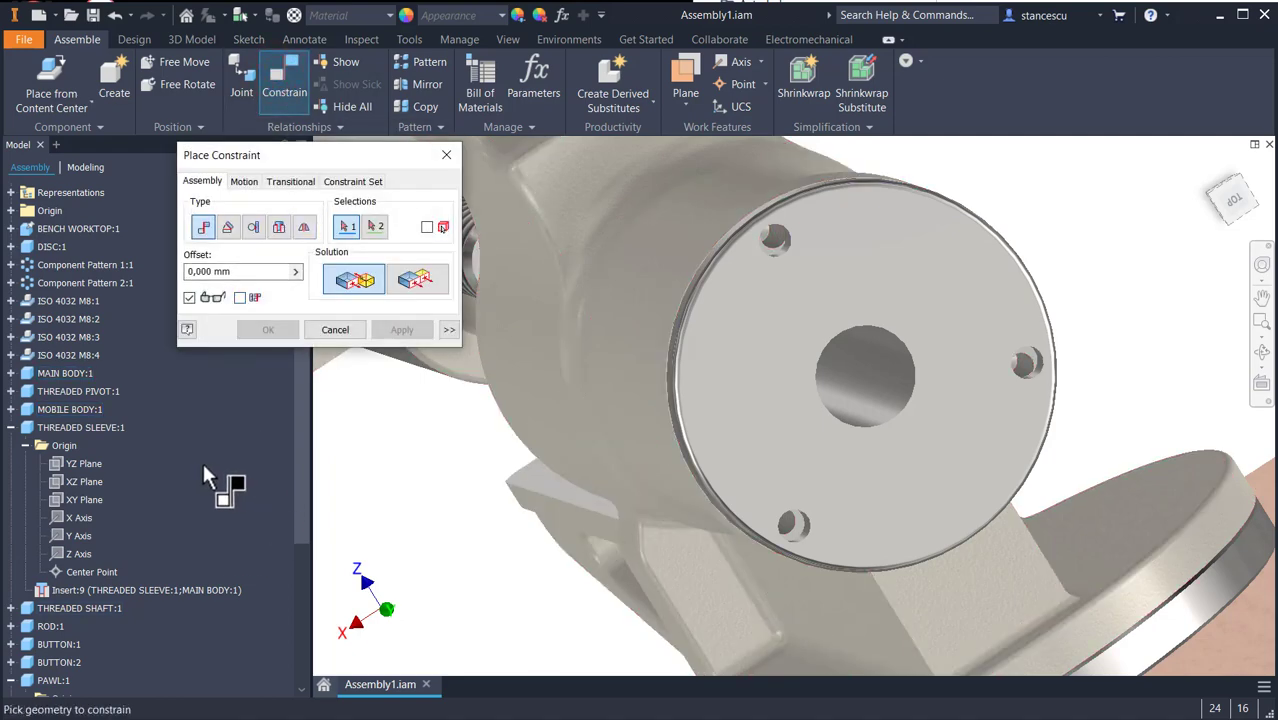
click(81, 501)
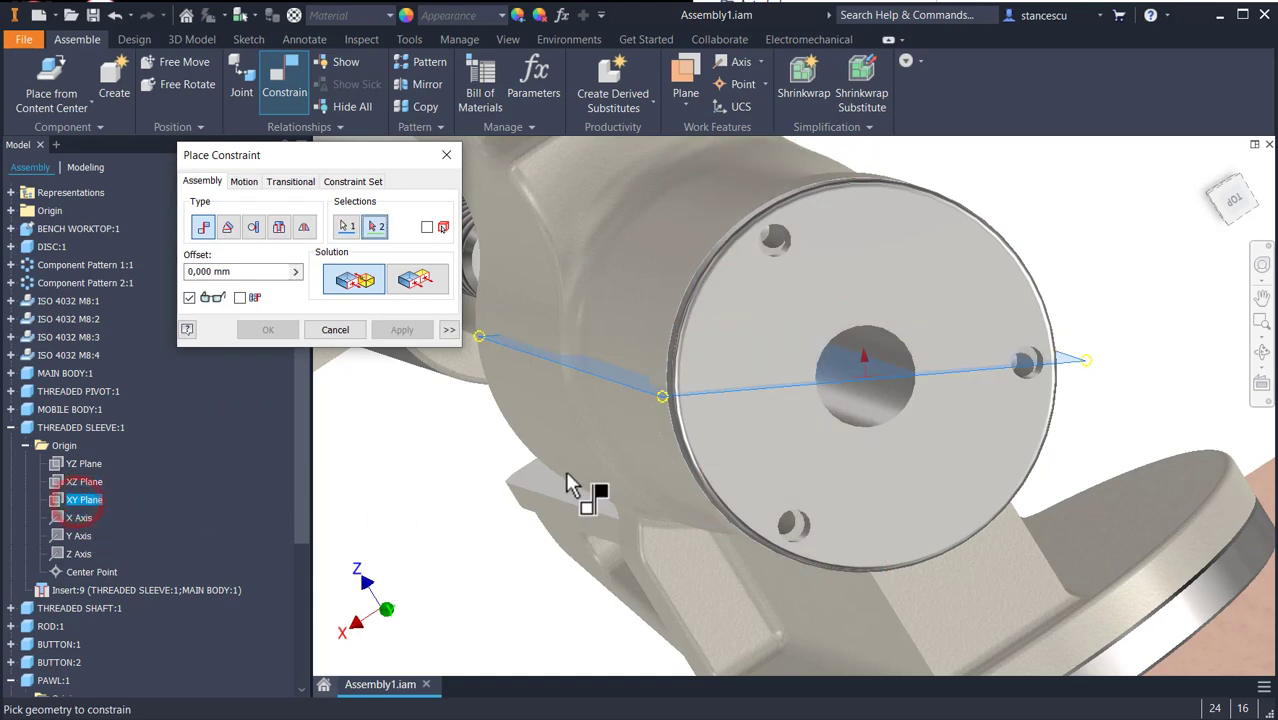
scroll(1070, 360, down, 3)
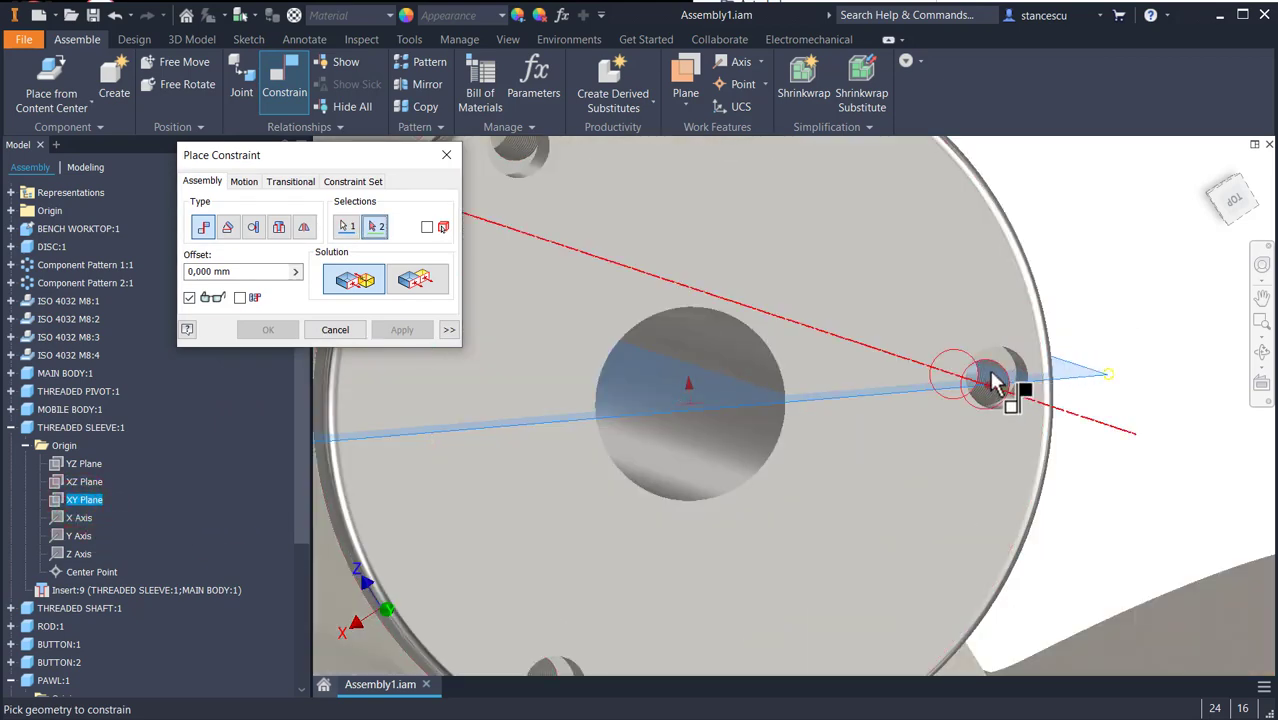
click(1008, 382)
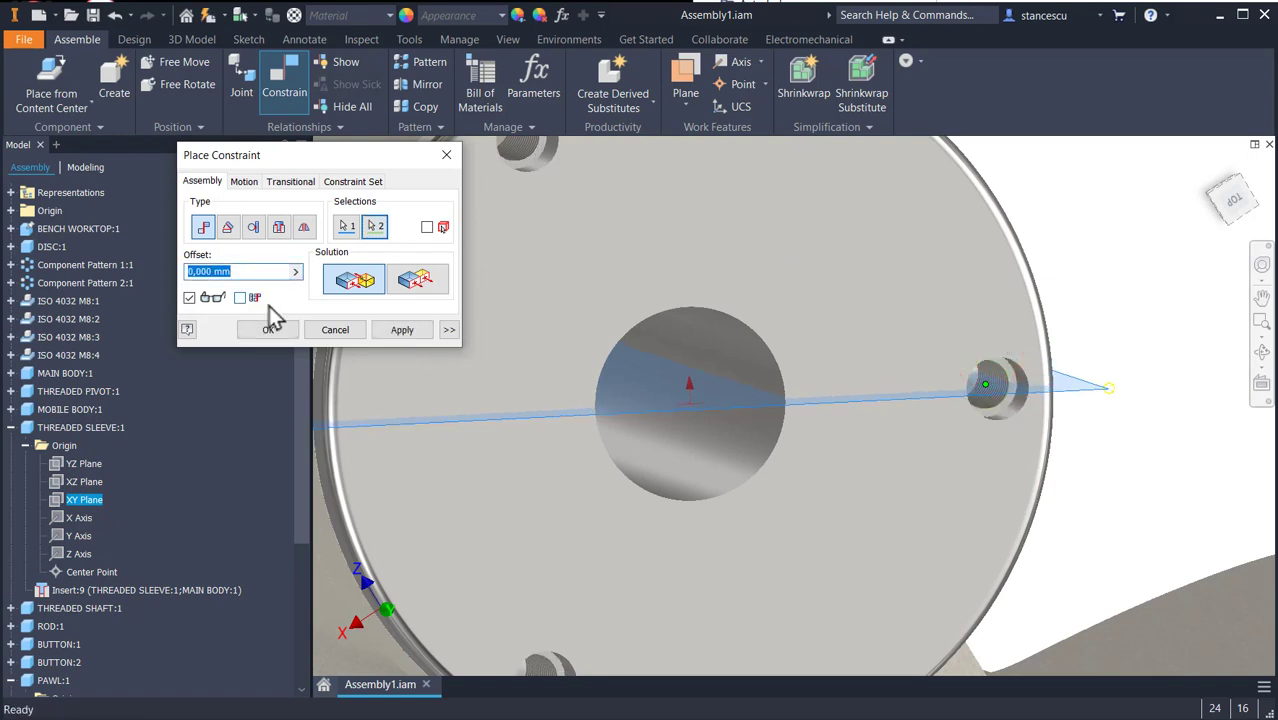
click(287, 333)
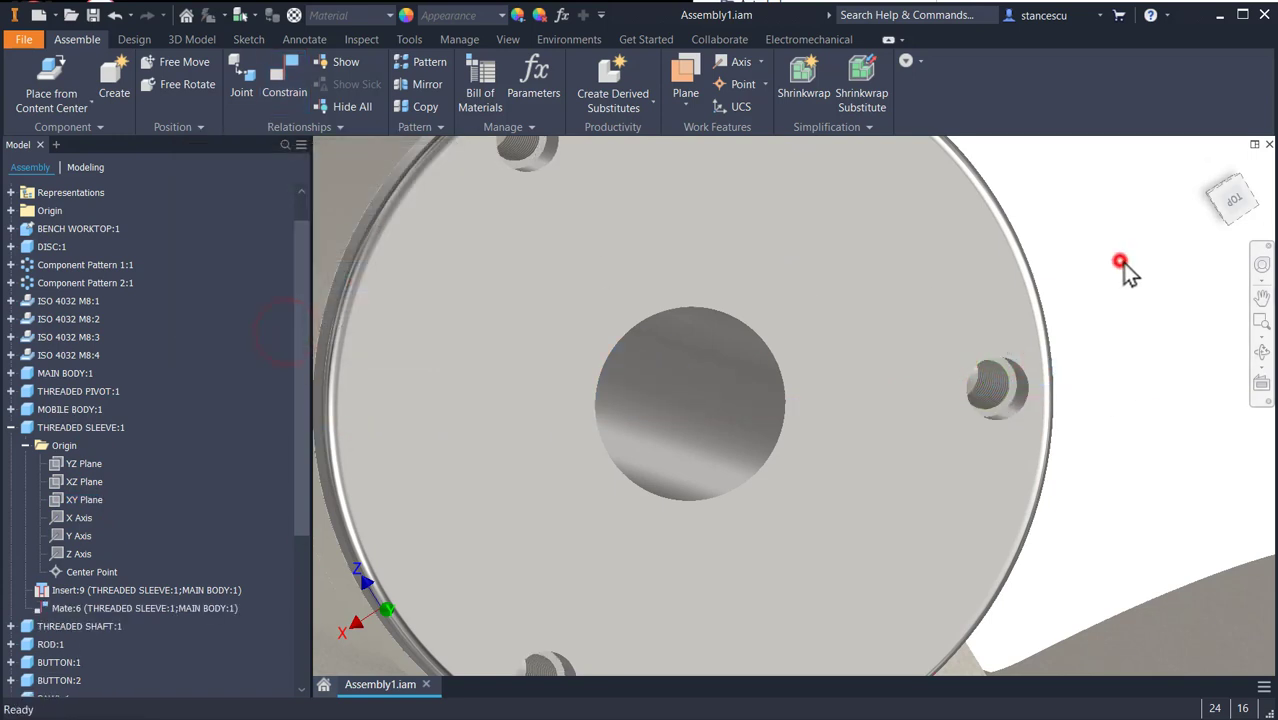
Place ISO 4017 M8 x 25 bolts from the Content Center in all the threaded sleeve's flange holes, following the hole pattern.
click(68, 78)
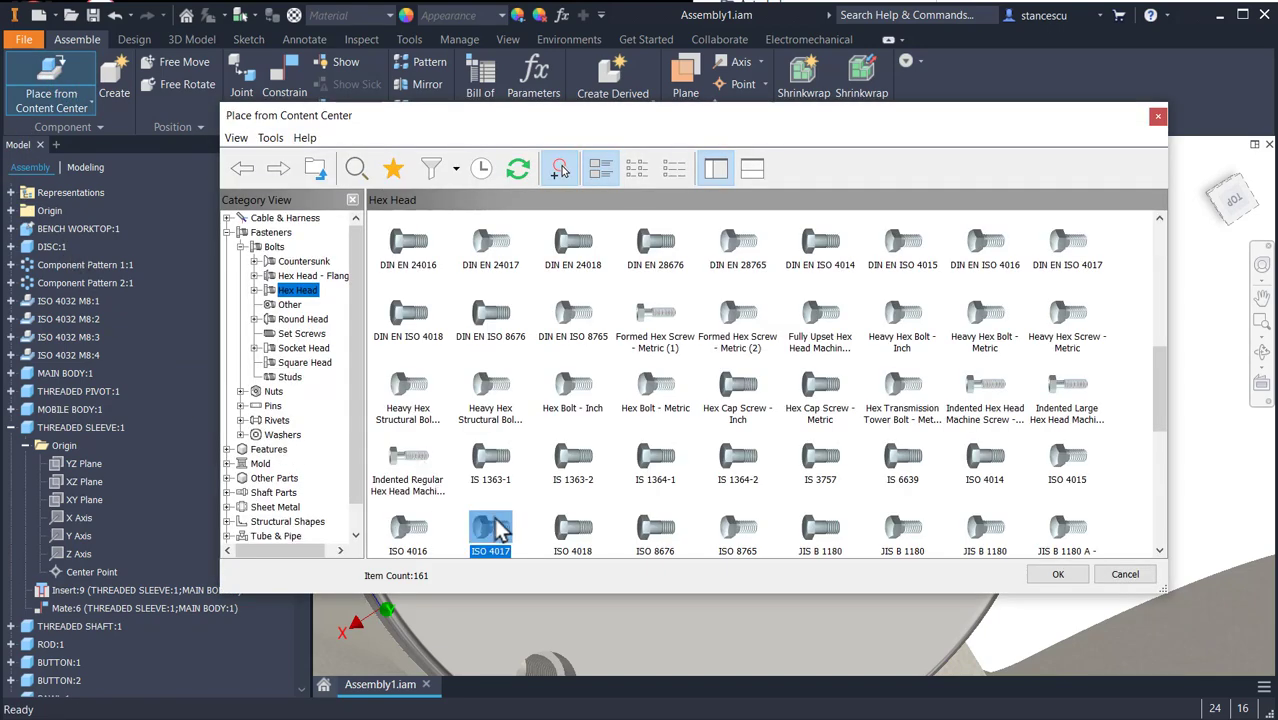
double_click(497, 530)
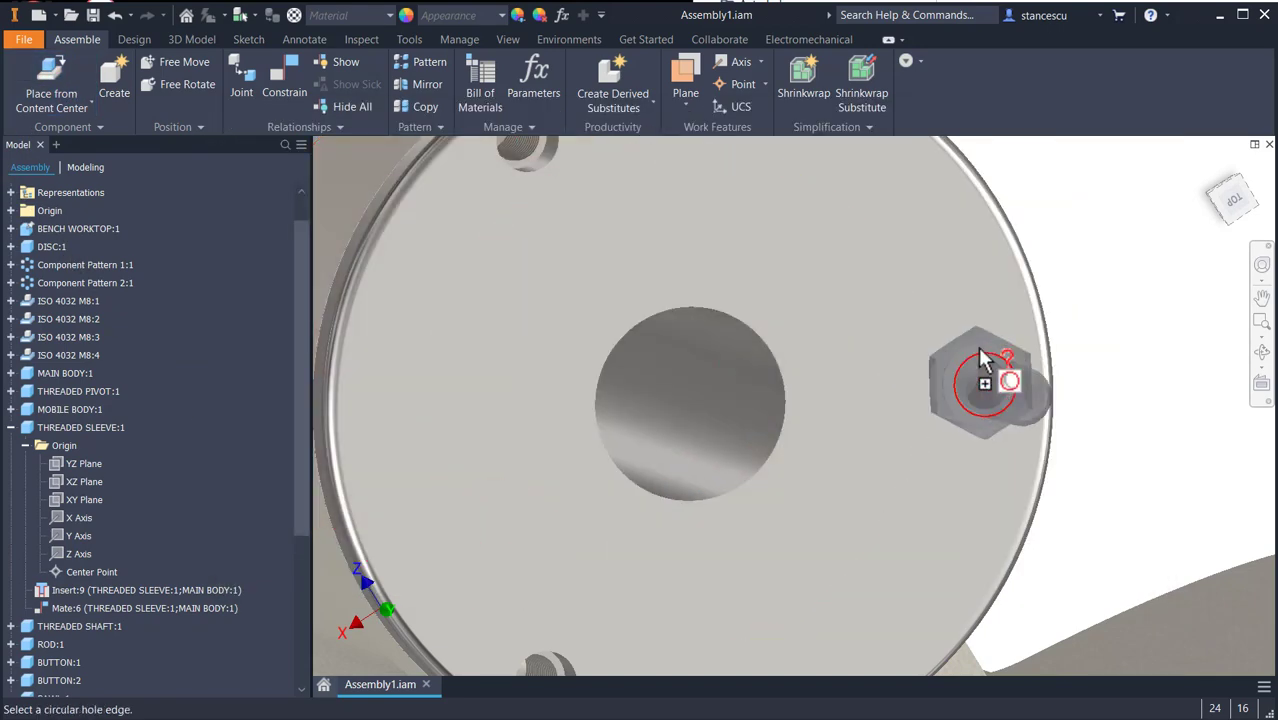
click(1014, 360)
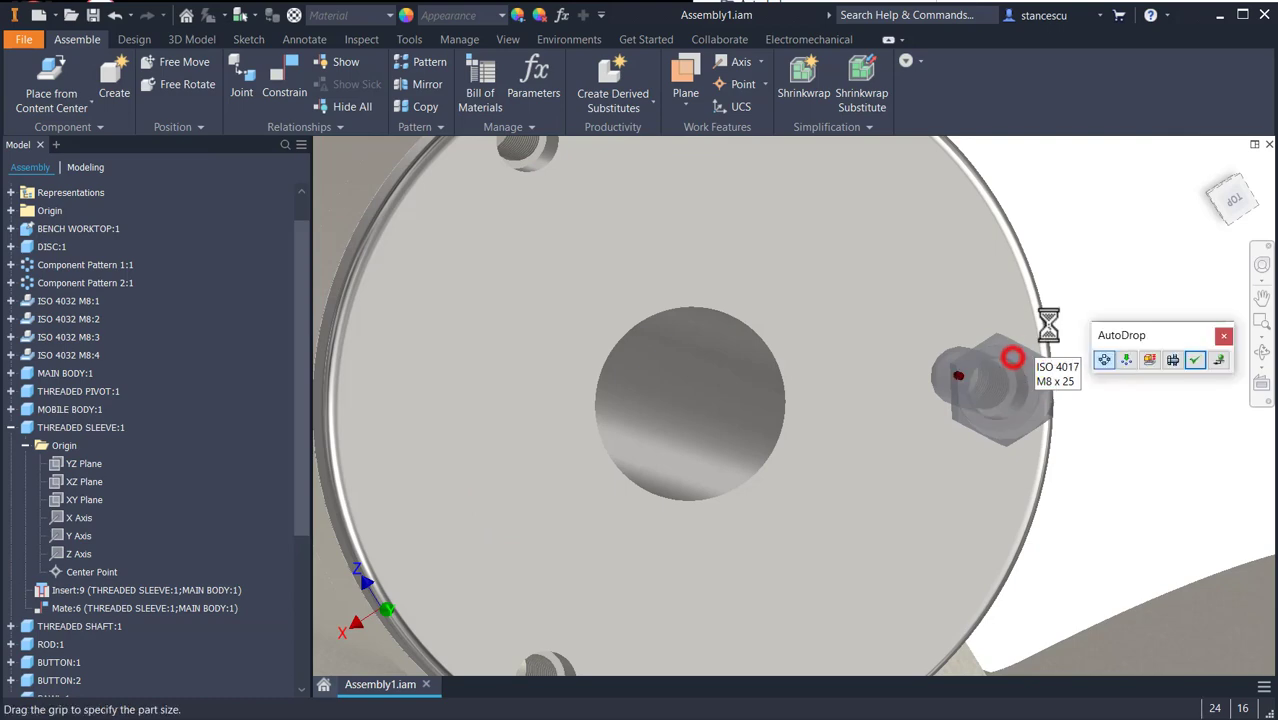
mouse_move(890, 390)
mouse_down()
mouse_move(850, 385)
mouse_move(892, 386)
mouse_up()
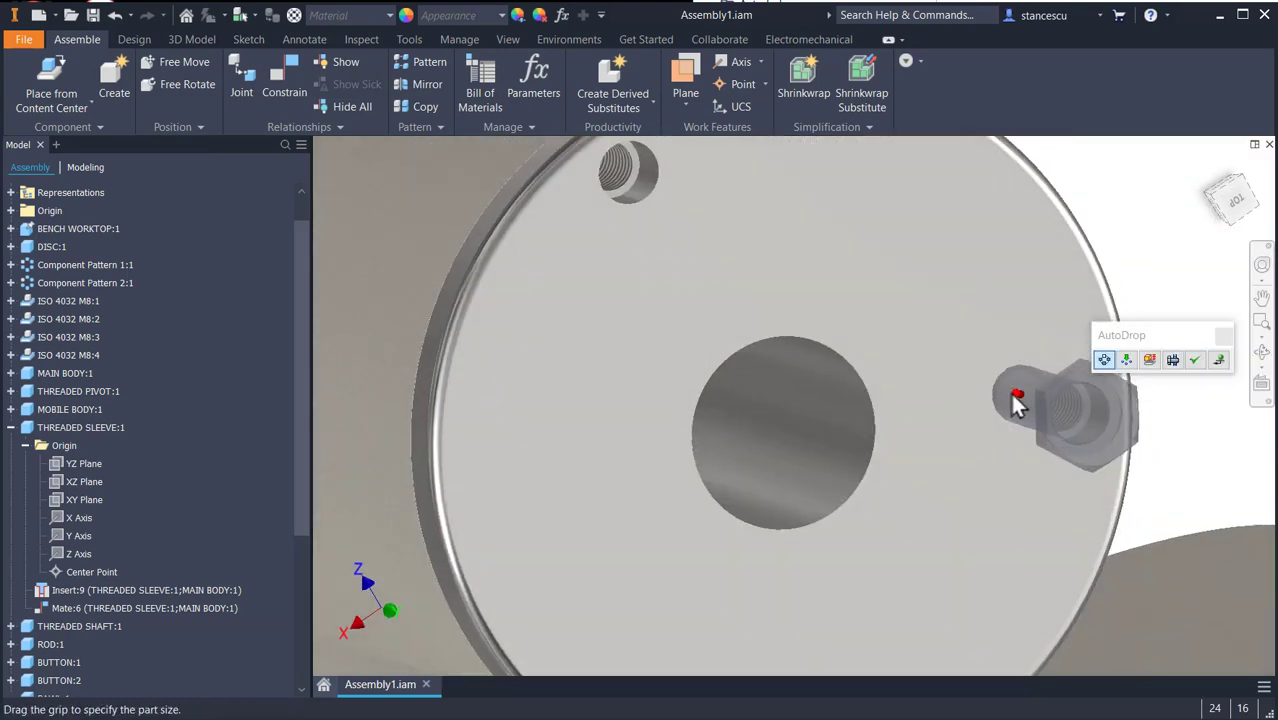
drag(1008, 398, 1018, 412)
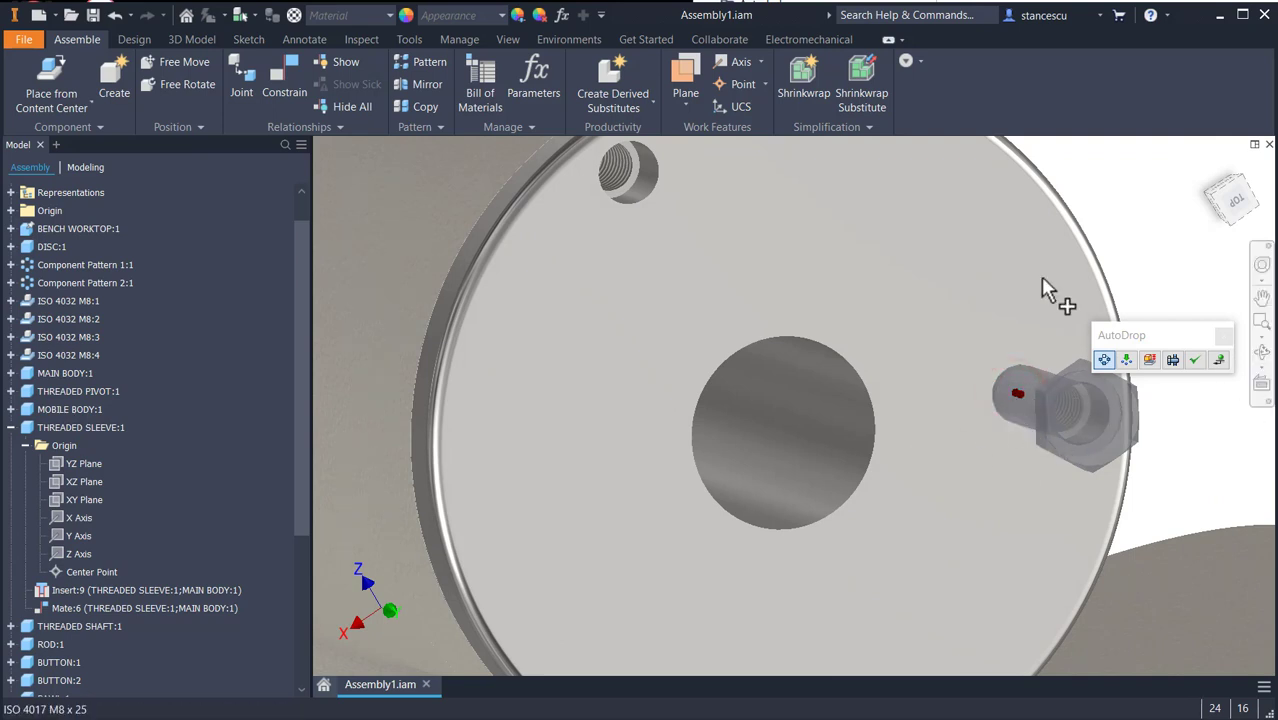
scroll(812, 392, down, 3)
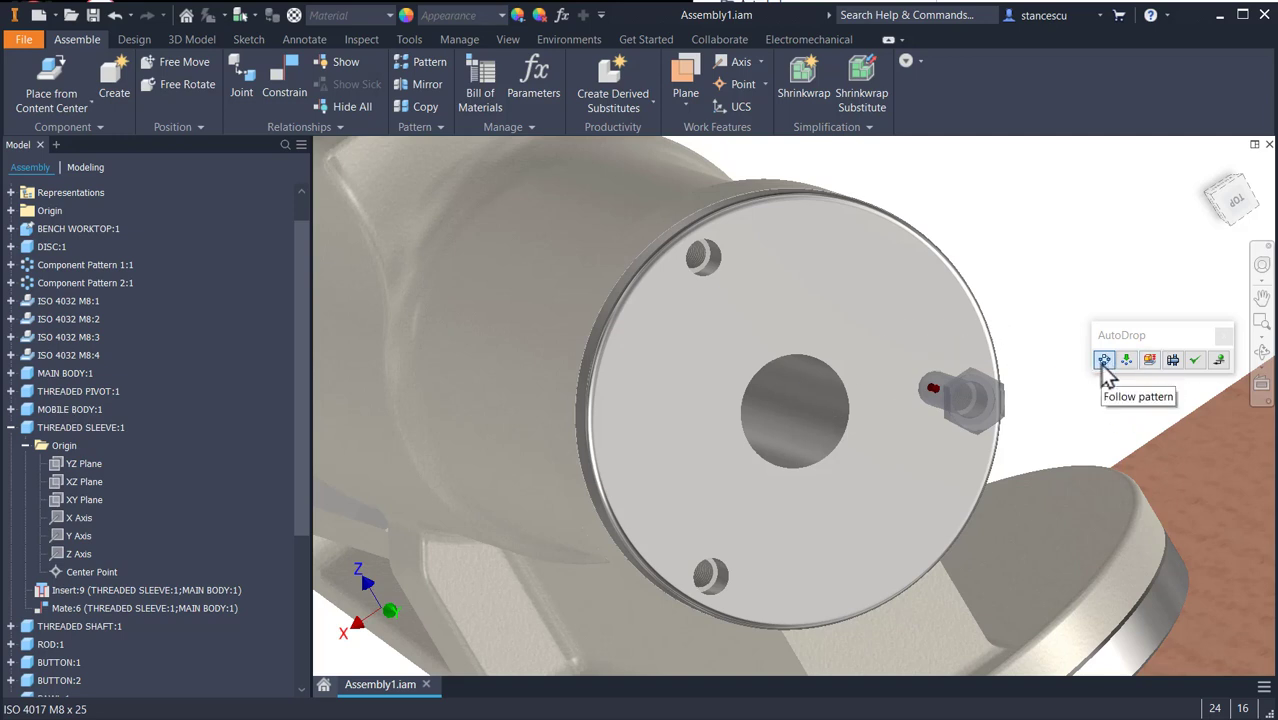
click(1197, 362)
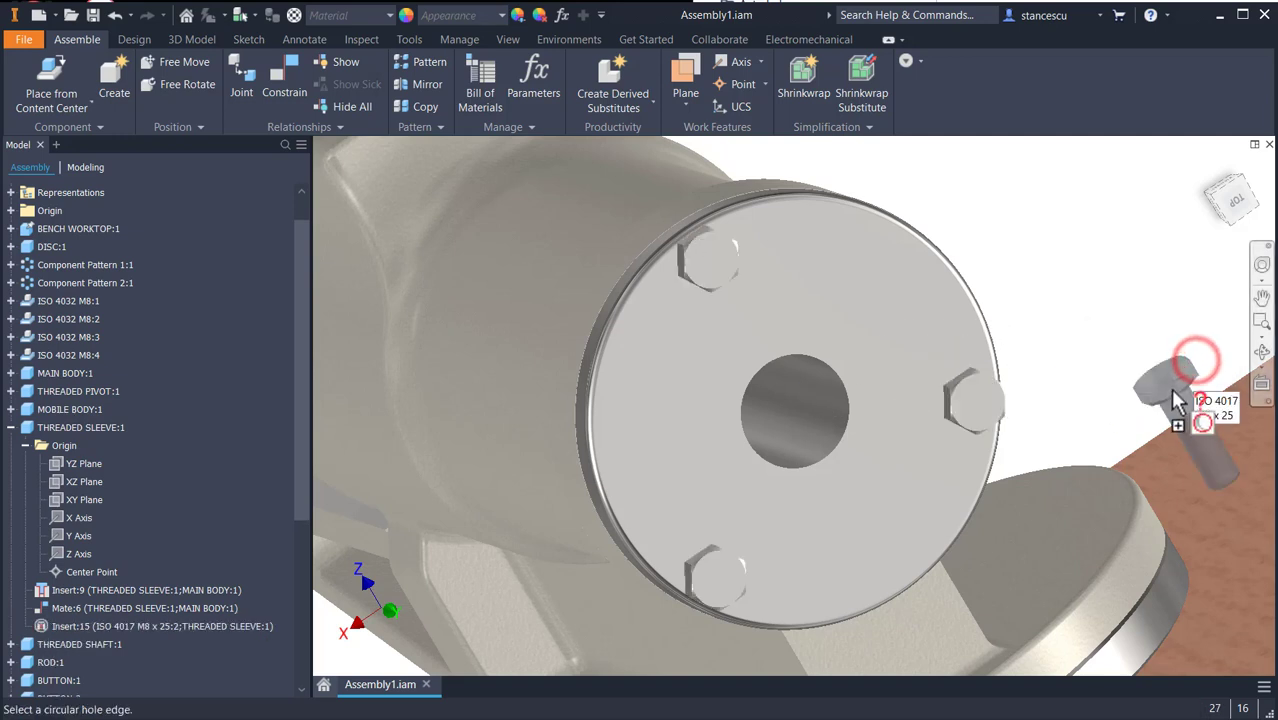
key(Escape)
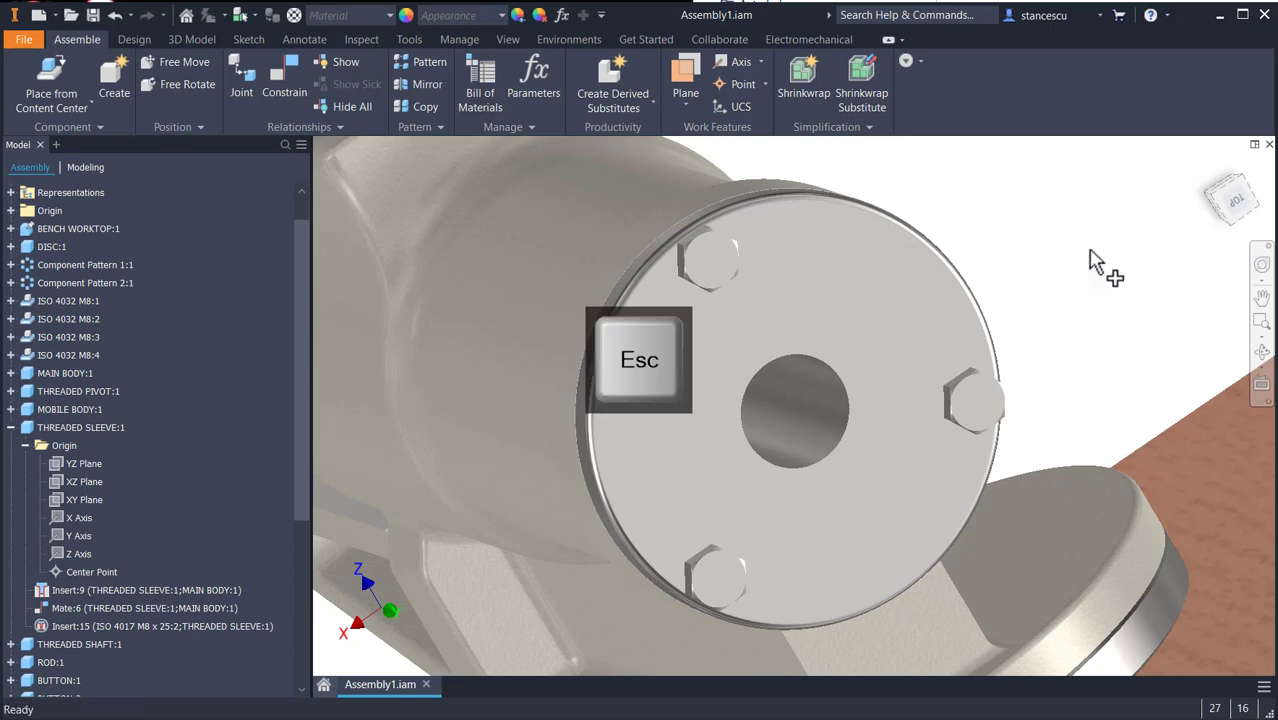
Slide the mobile body along its axis into the main body, leaving a small gap between their jaw seats.
key(F6)
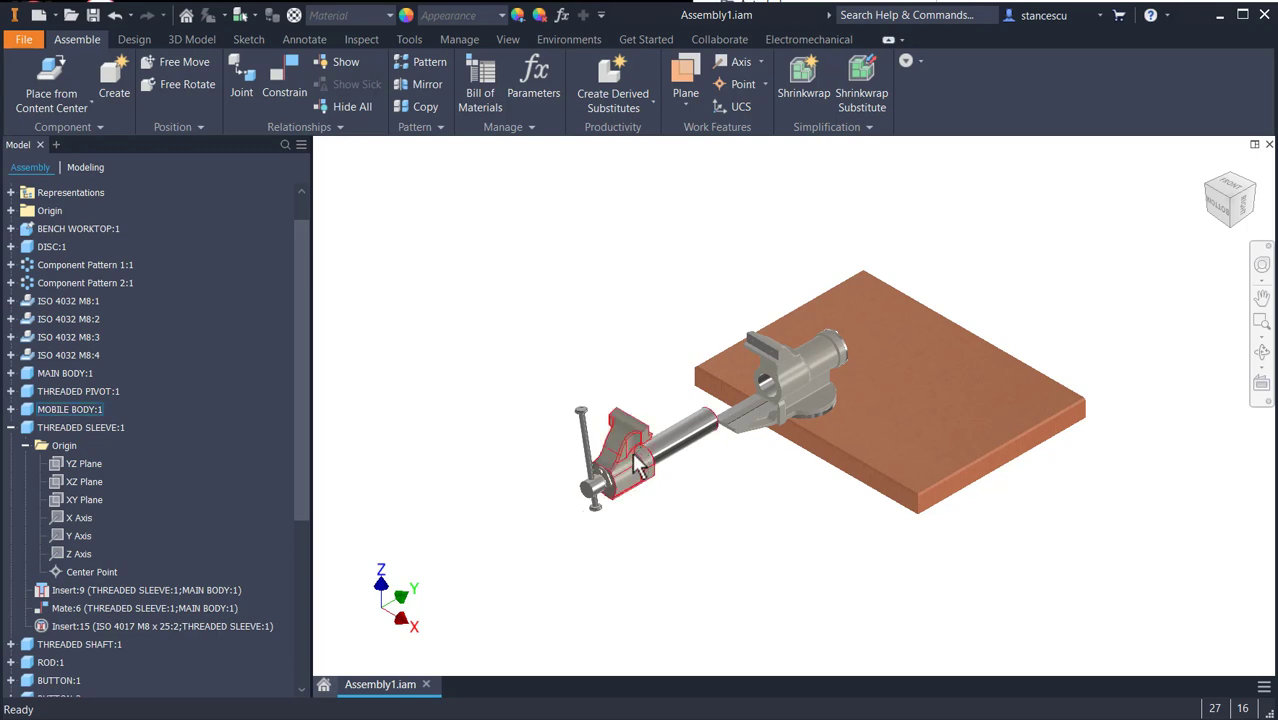
drag(634, 478, 733, 406)
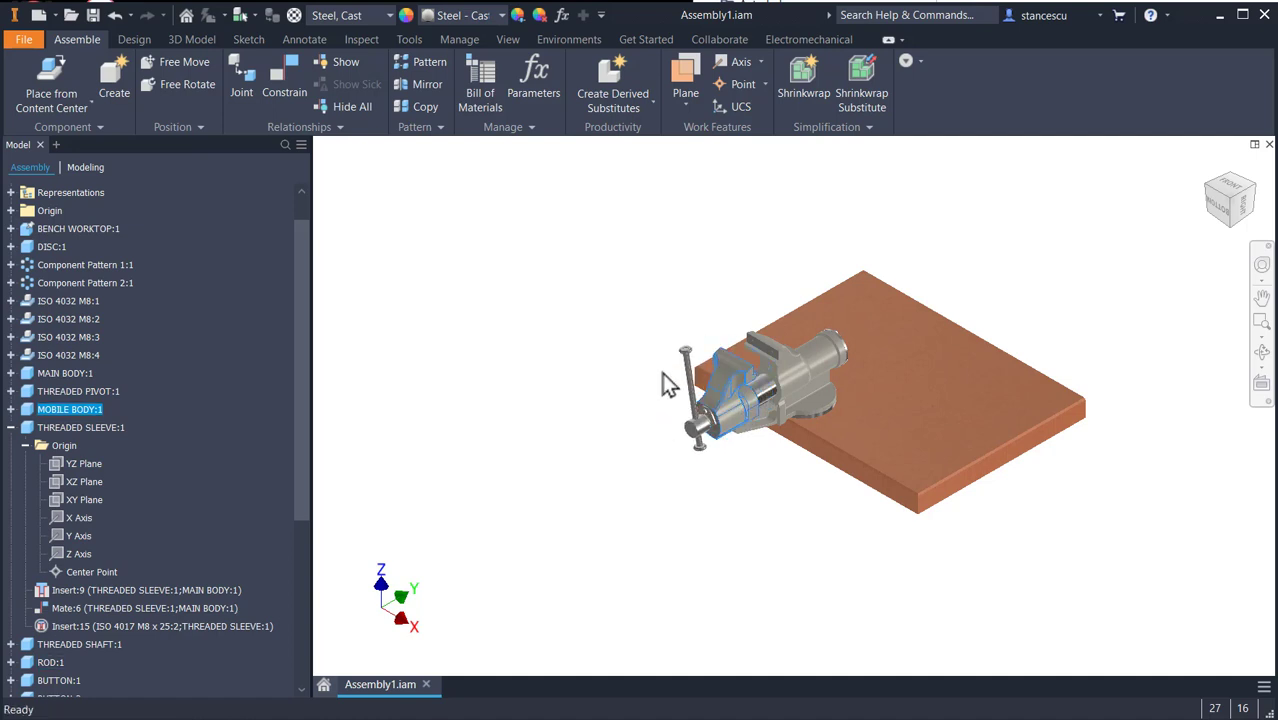
click(659, 306)
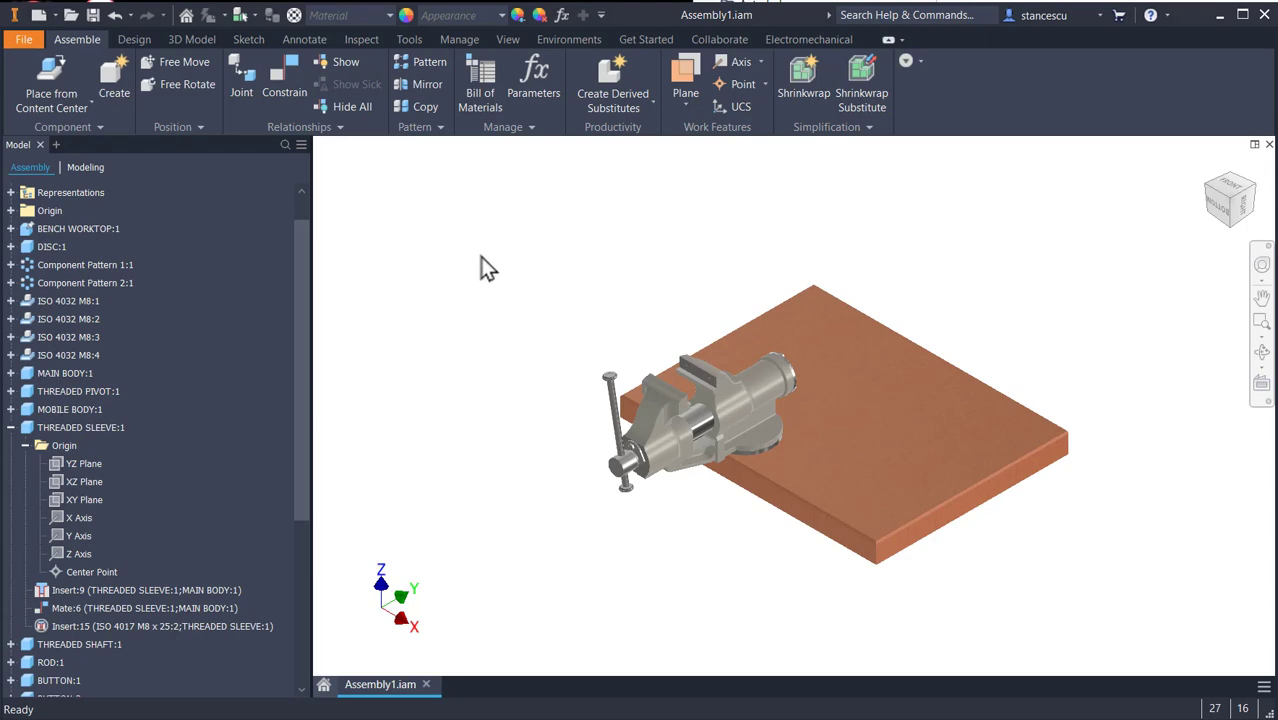
Place two instances of JAW.ipt in the empty space above the vise.
click(84, 100)
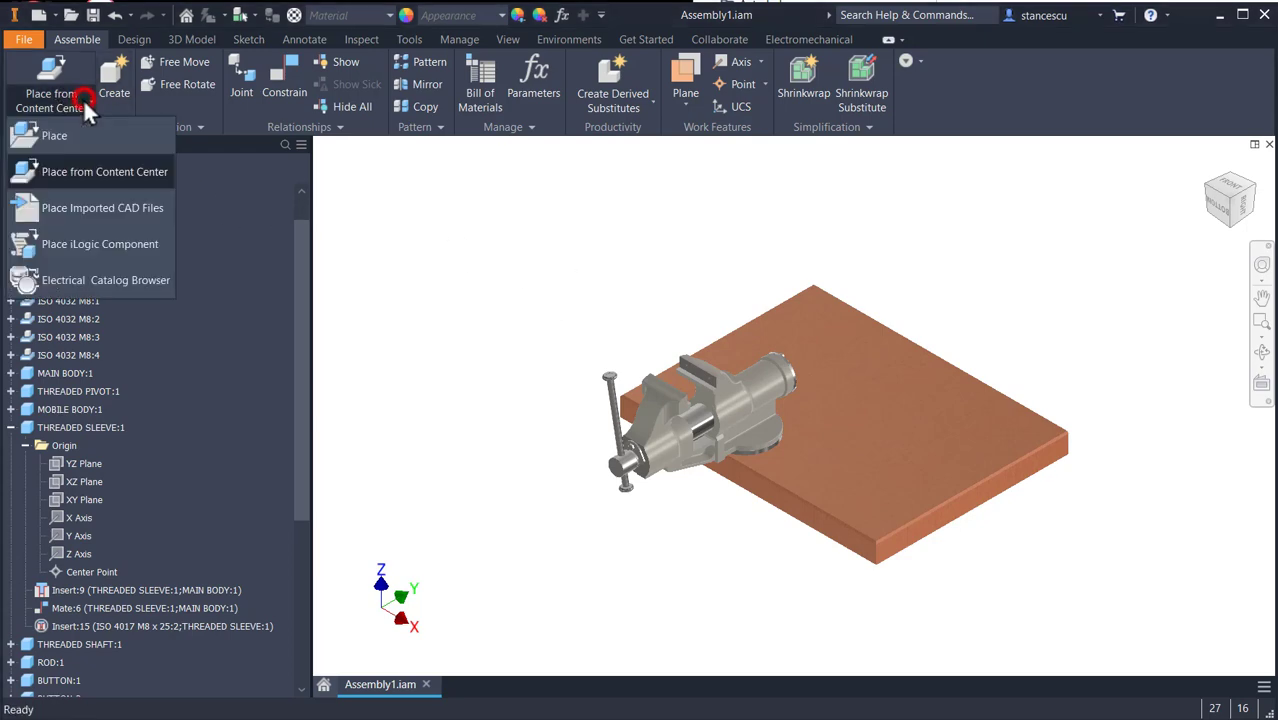
click(50, 135)
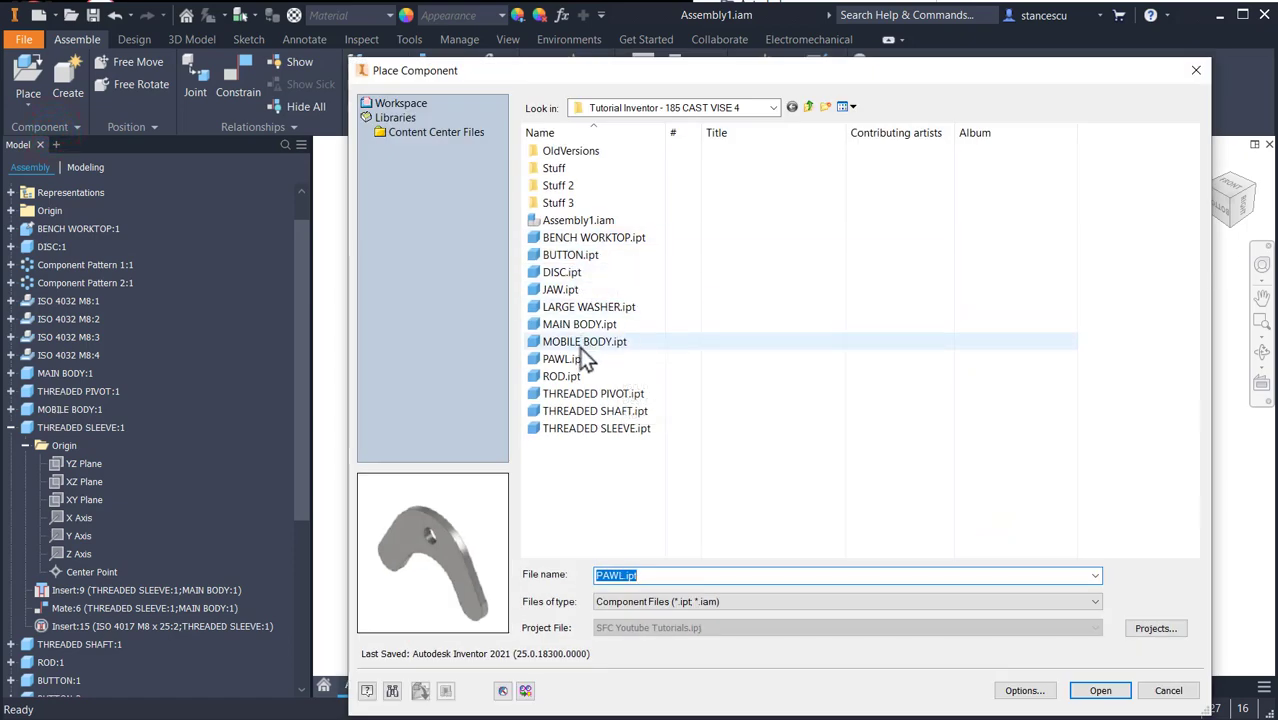
double_click(568, 289)
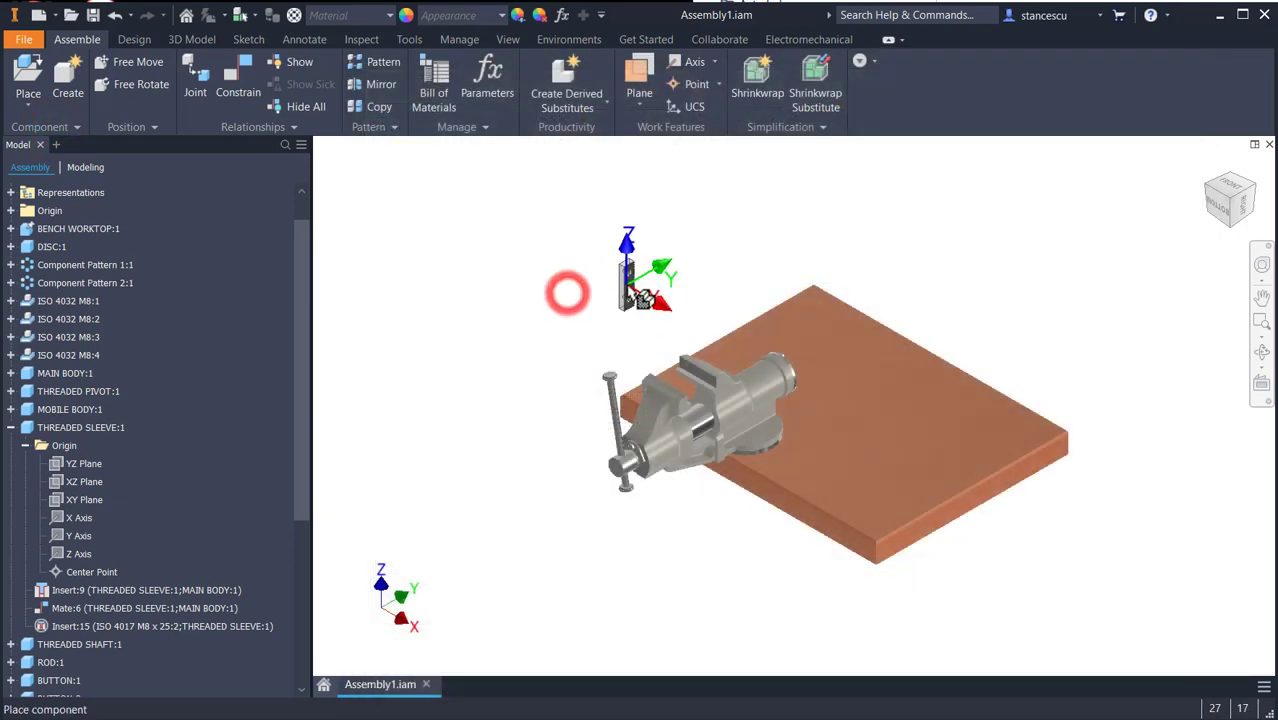
click(612, 284)
click(648, 284)
key(Escape)
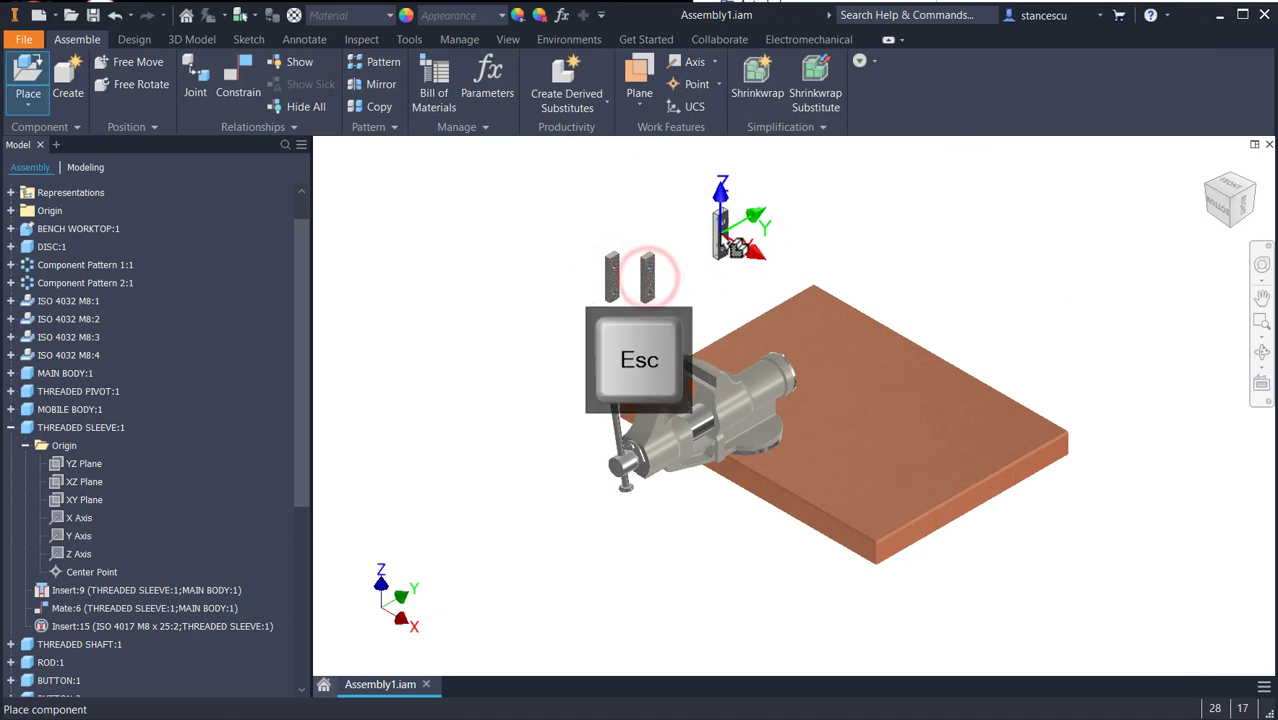
Mate the long side face of one jaw to the main body's horizontal jaw ledge at 0 mm offset.
scroll(688, 310, up, 5)
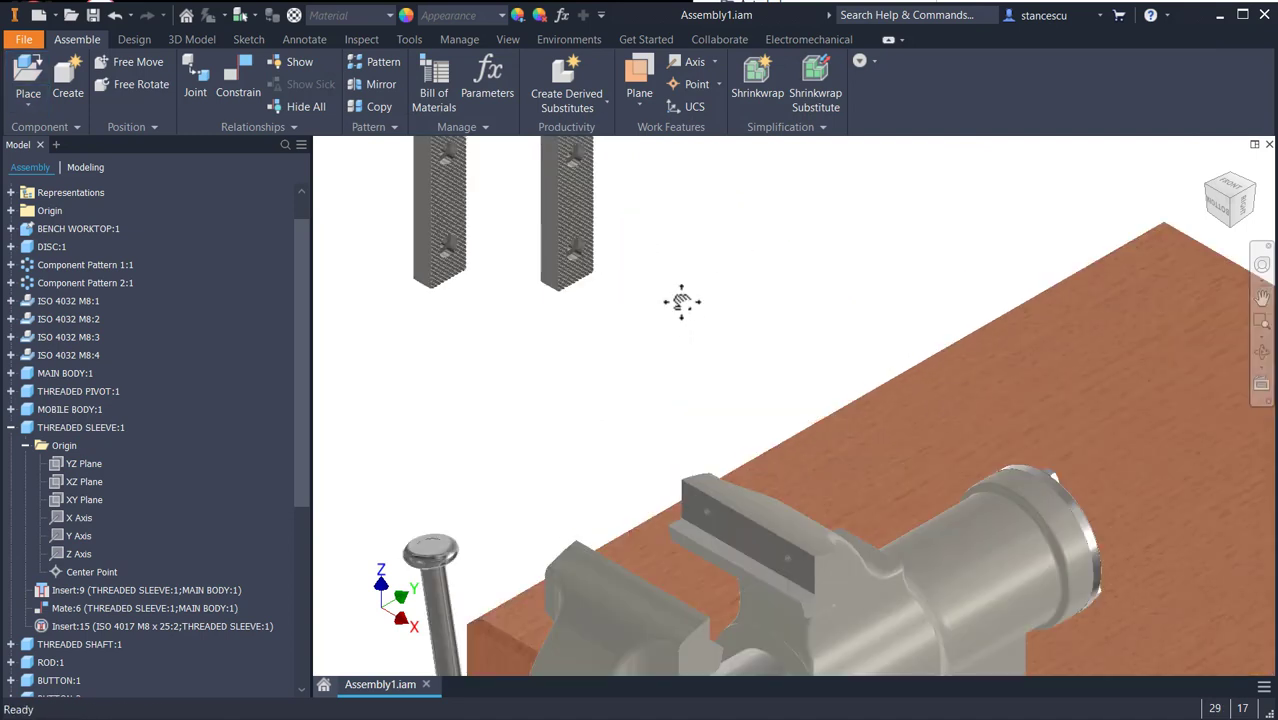
middle_drag(681, 301, 756, 302)
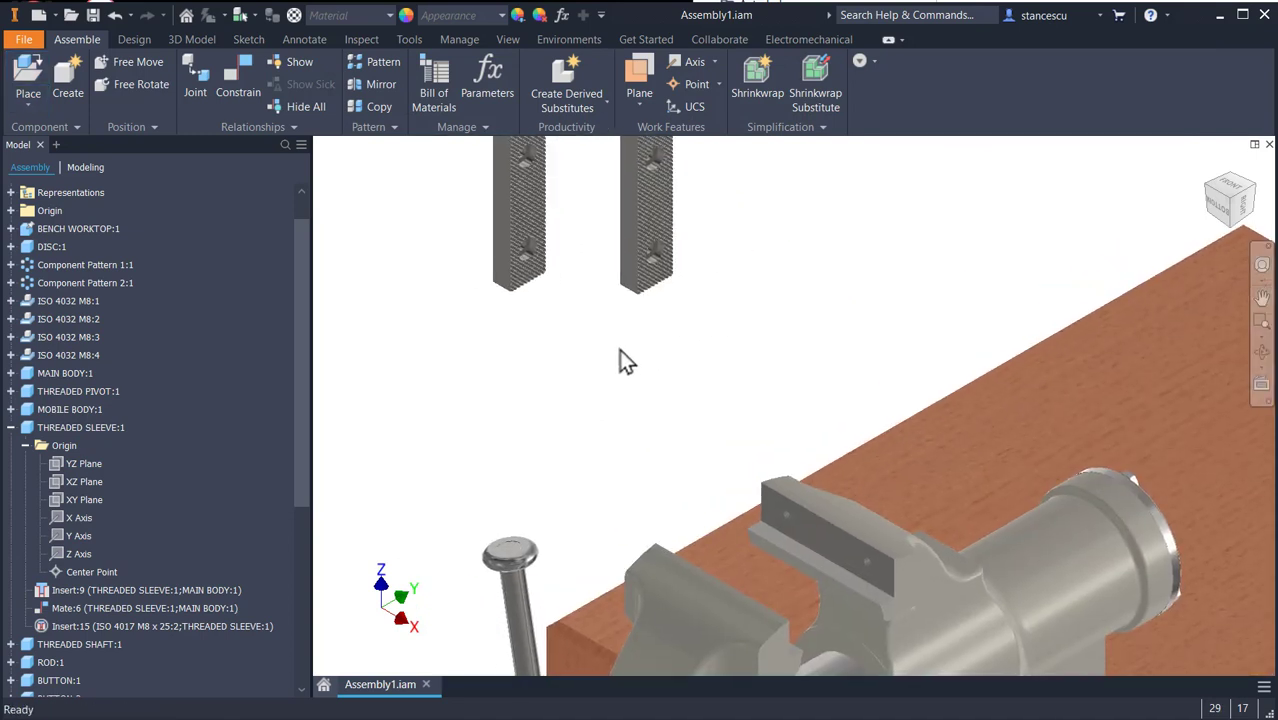
click(237, 88)
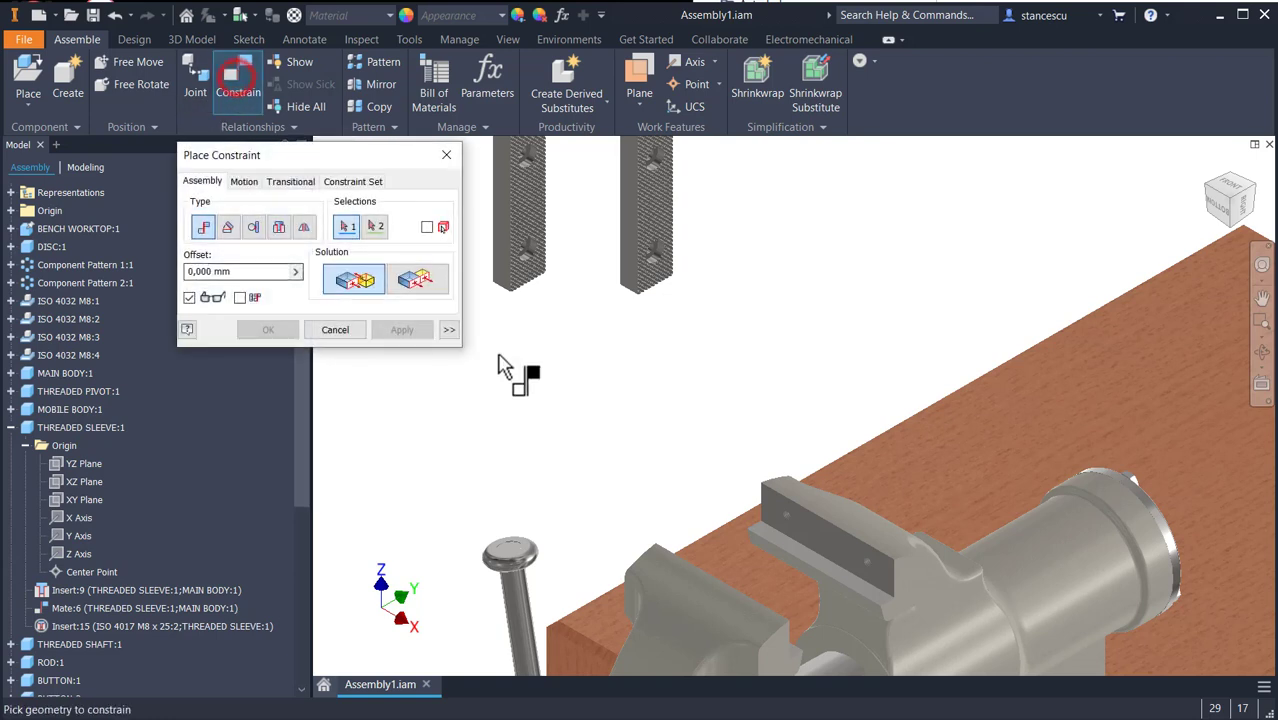
click(628, 236)
scroll(790, 548, up, 2)
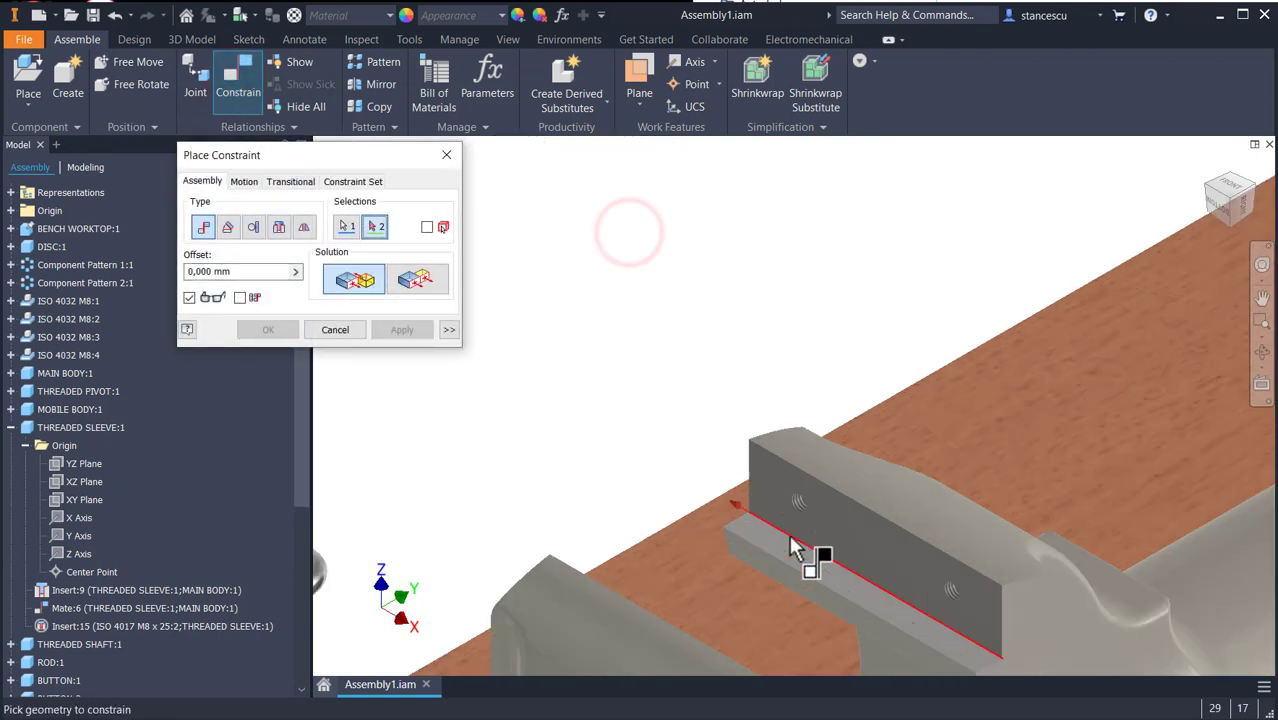
click(800, 550)
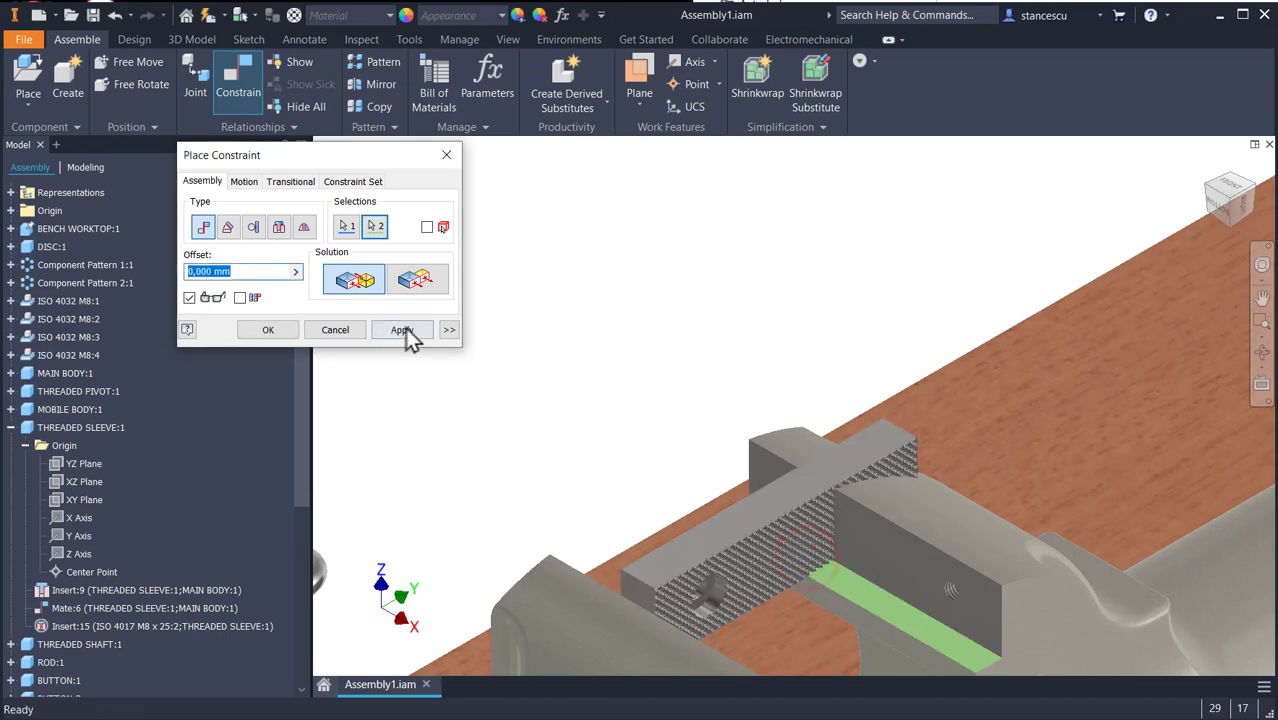
click(403, 330)
Mate the long side face of the other jaw to the mobile body's horizontal jaw ledge at 0 mm offset.
scroll(580, 321, down, 3)
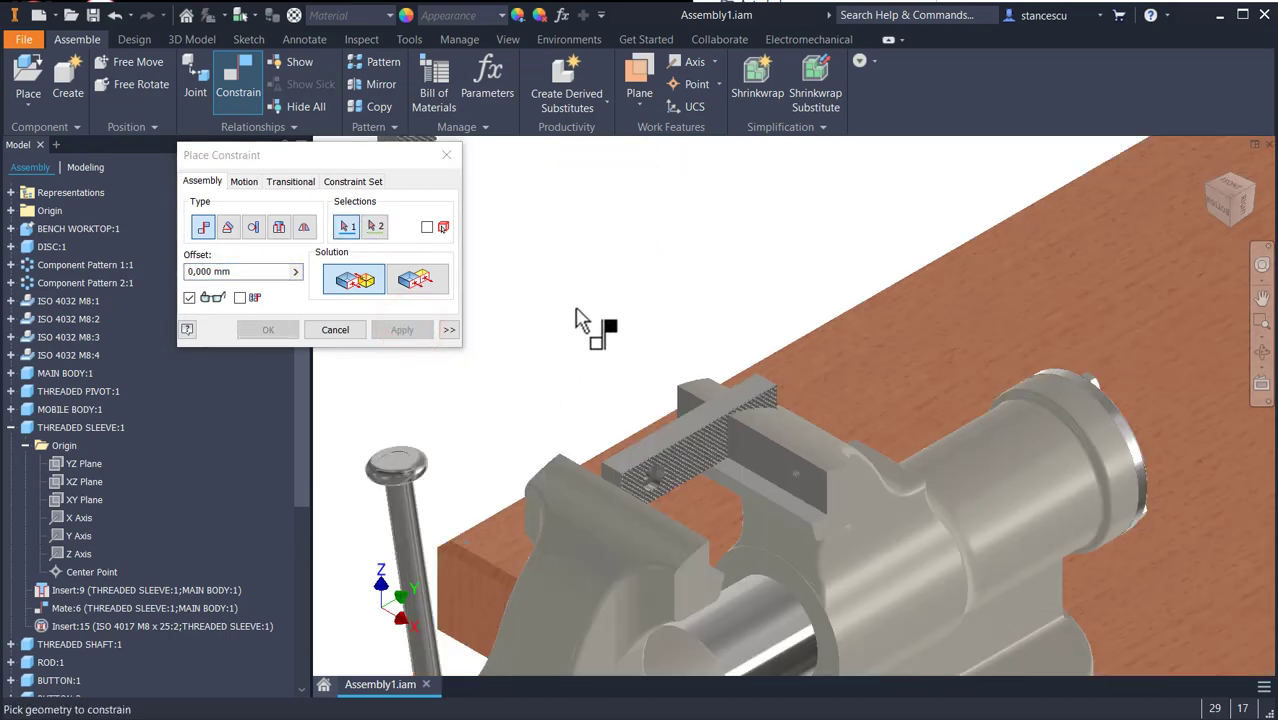
middle_drag(580, 321, 845, 348)
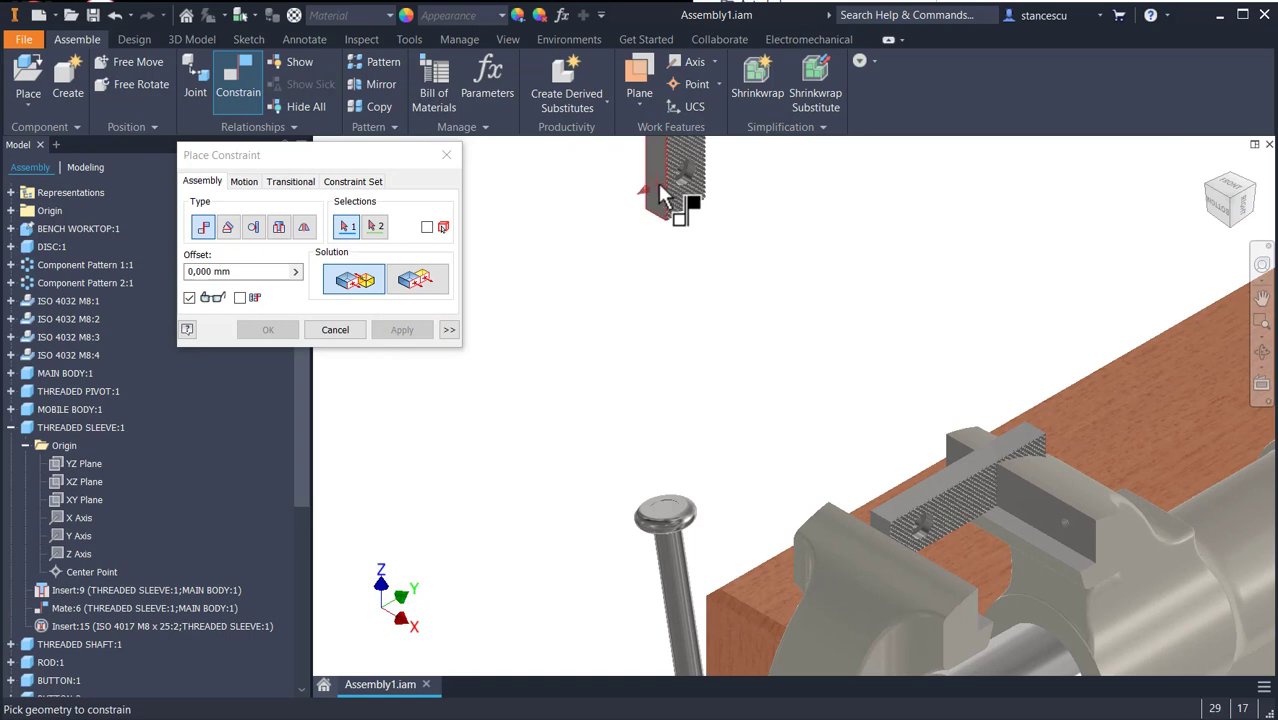
click(659, 190)
scroll(990, 620, up, 3)
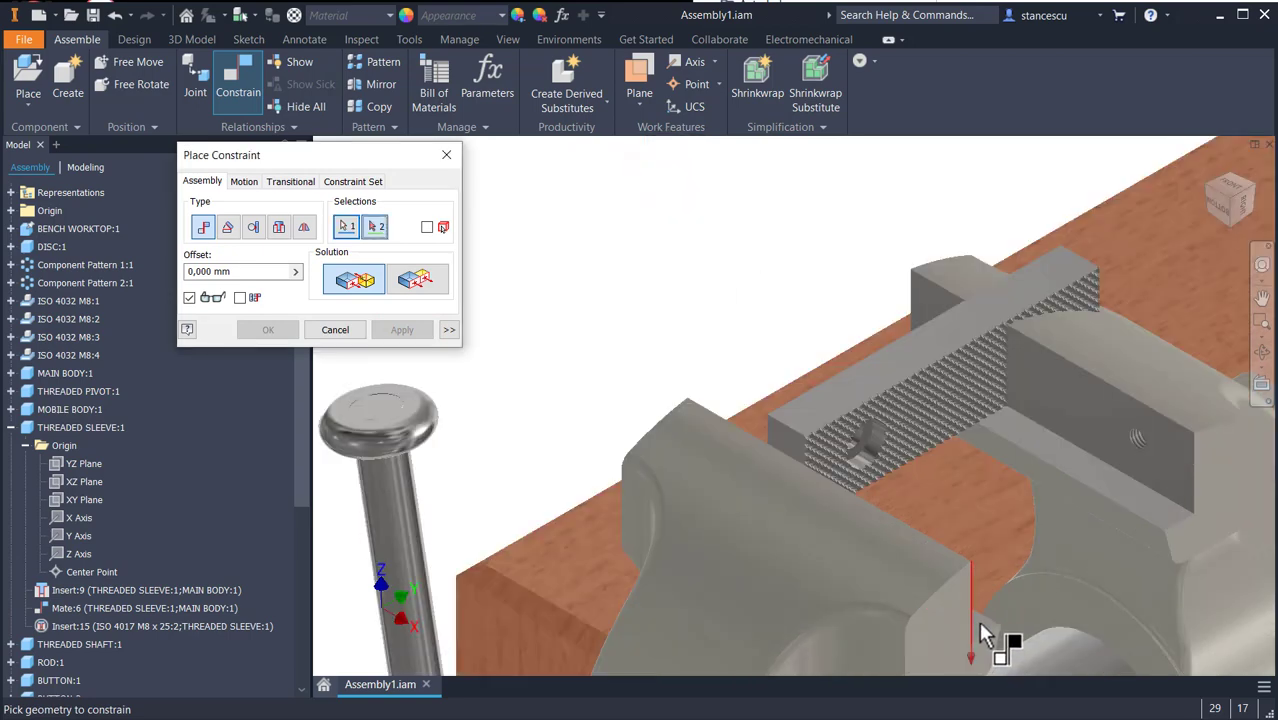
scroll(985, 632, up, 2)
click(988, 627)
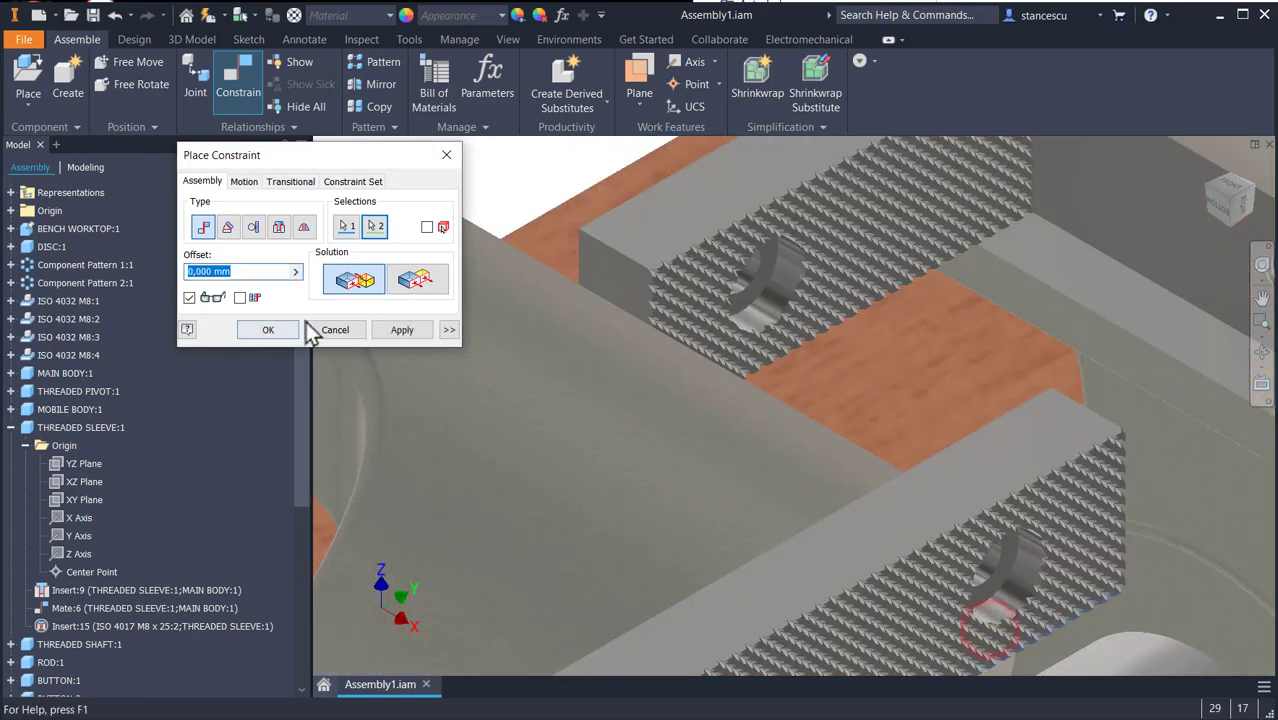
click(401, 330)
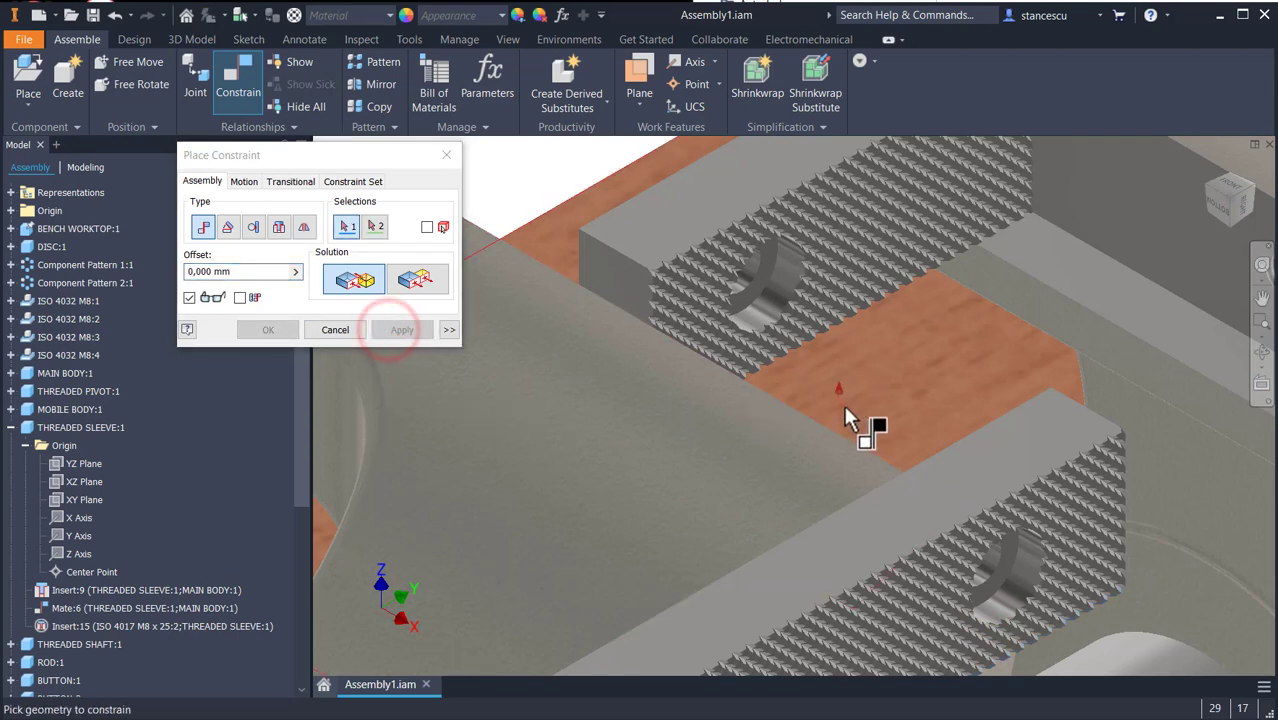
Mate the smooth back face of the main body's jaw to the vertical seat face with the screw holes at 0 mm offset.
middle_drag(843, 402, 921, 492)
mouse_move(815, 490)
shift+middle_down()
mouse_move(802, 501)
mouse_move(822, 522)
mouse_move(820, 500)
shift+middle_up()
middle_drag(802, 338, 945, 508)
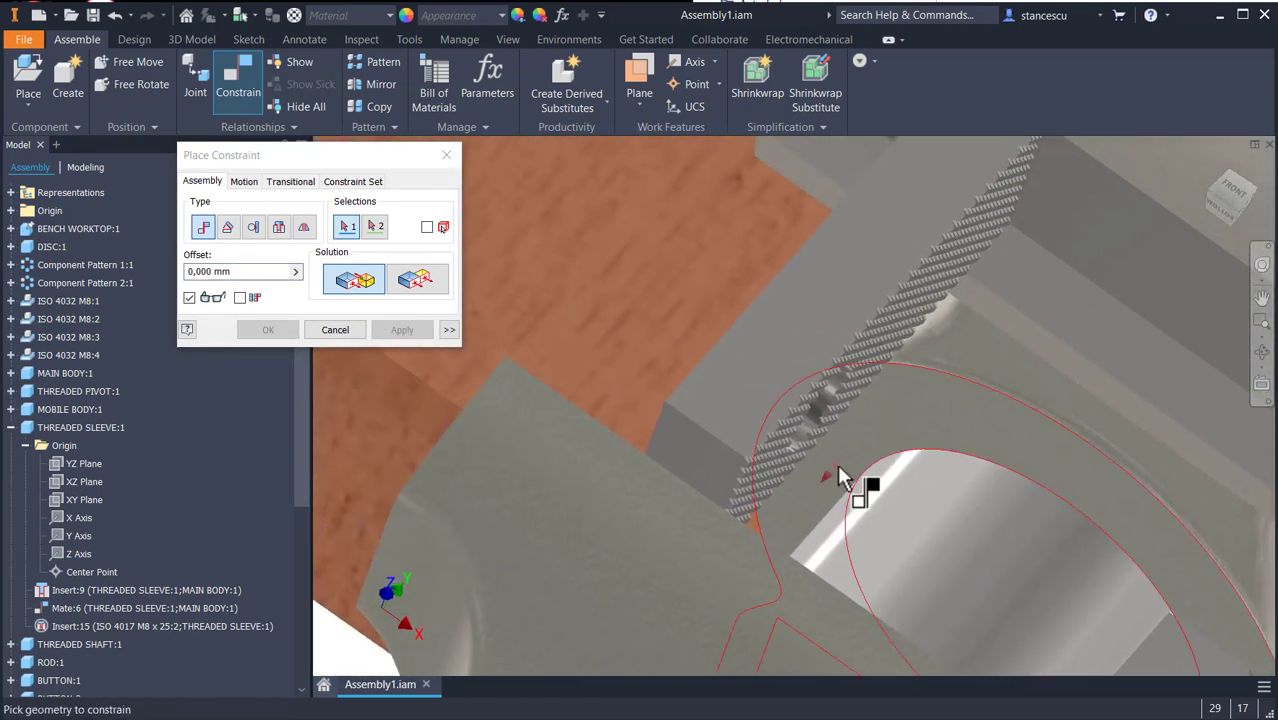
mouse_move(836, 476)
shift+middle_down()
mouse_move(869, 499)
mouse_move(853, 474)
shift+middle_up()
middle_drag(853, 405, 878, 697)
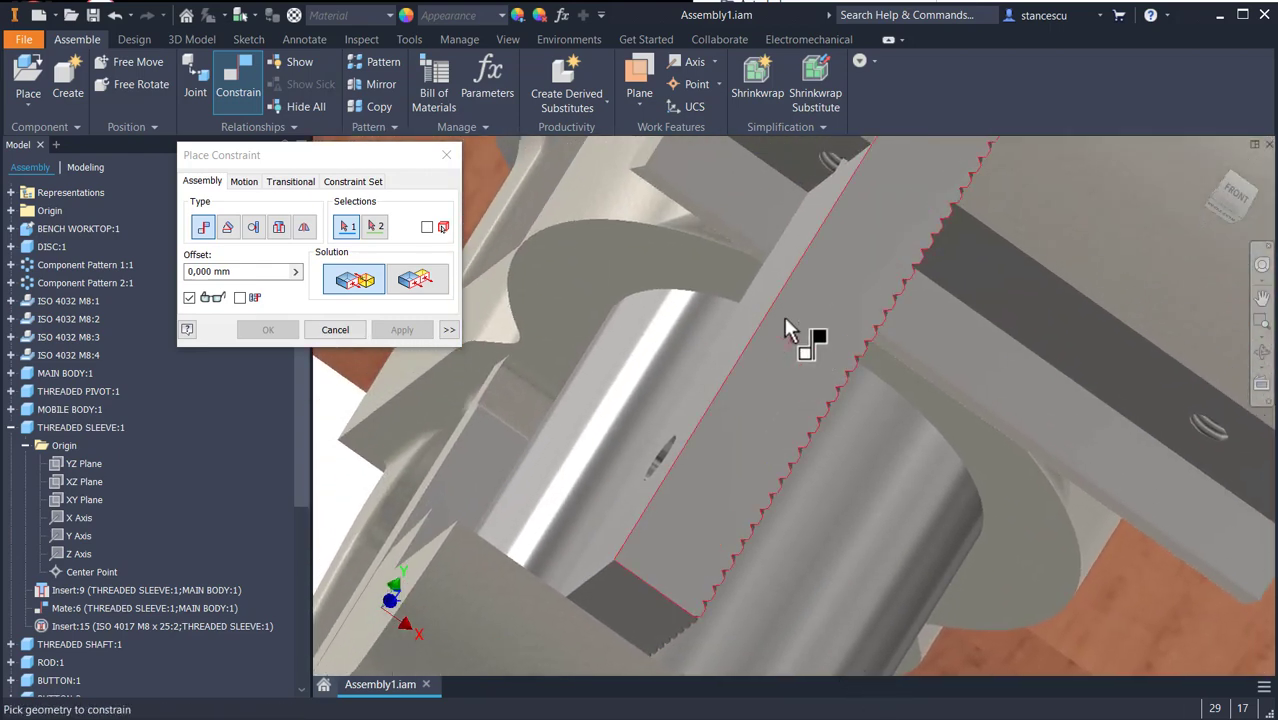
click(766, 293)
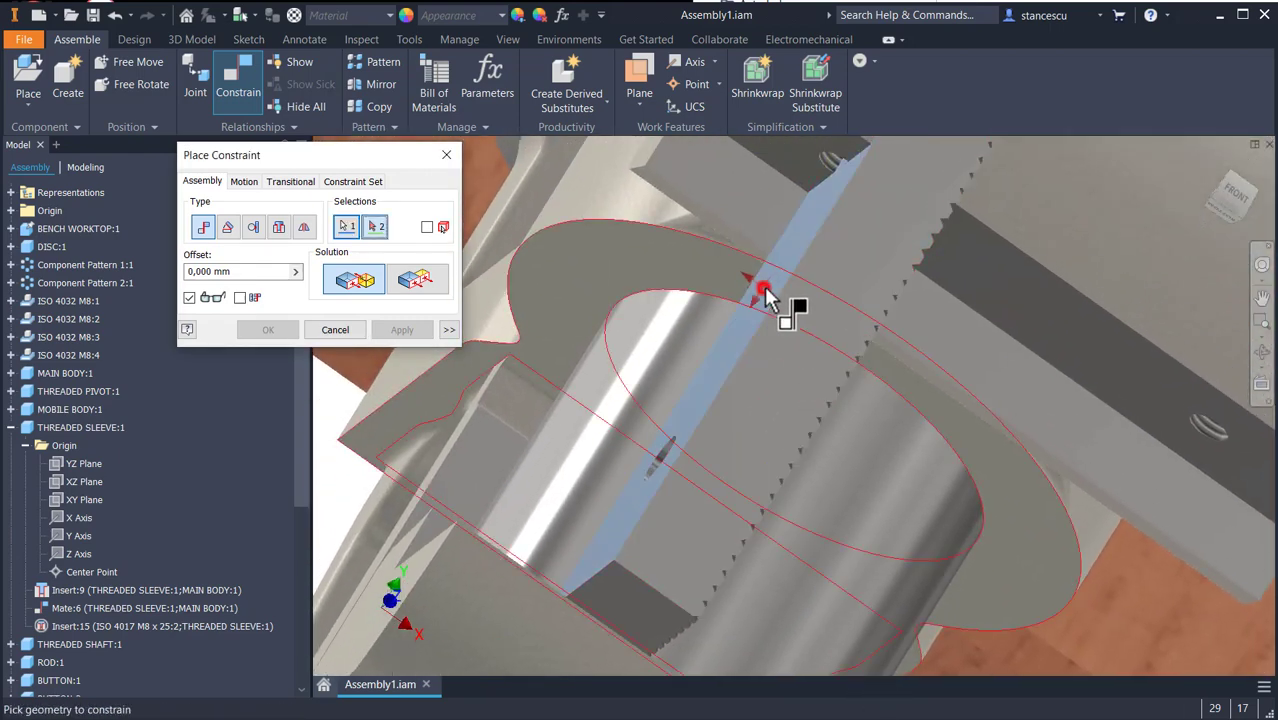
click(1027, 295)
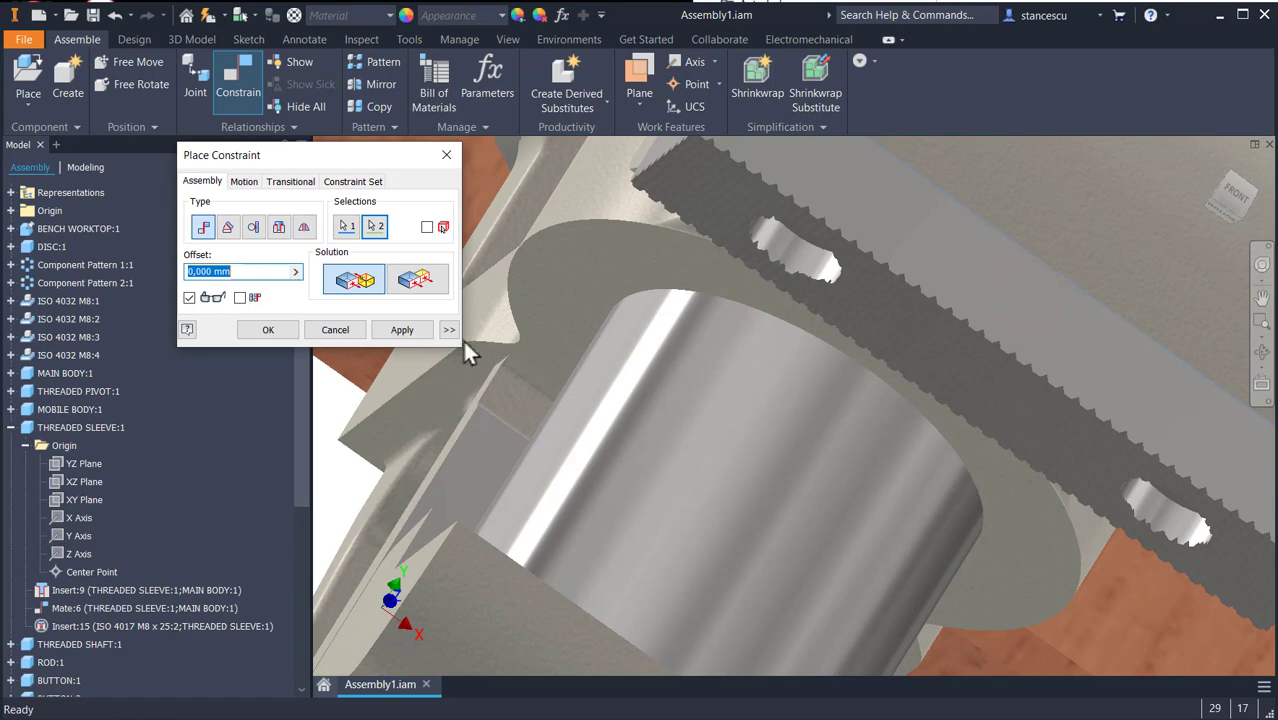
click(402, 330)
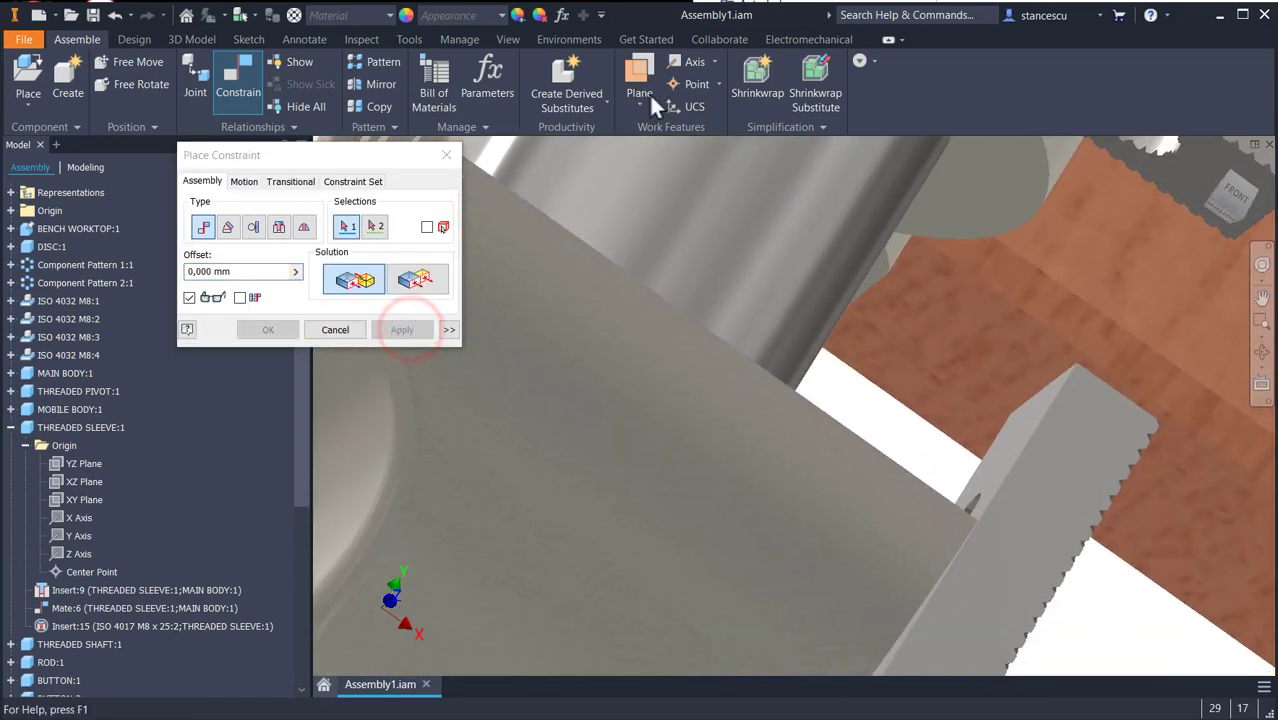
Mate the smooth back face of the remaining jaw to the mobile body's vertical seat face at 0 mm offset.
click(1016, 429)
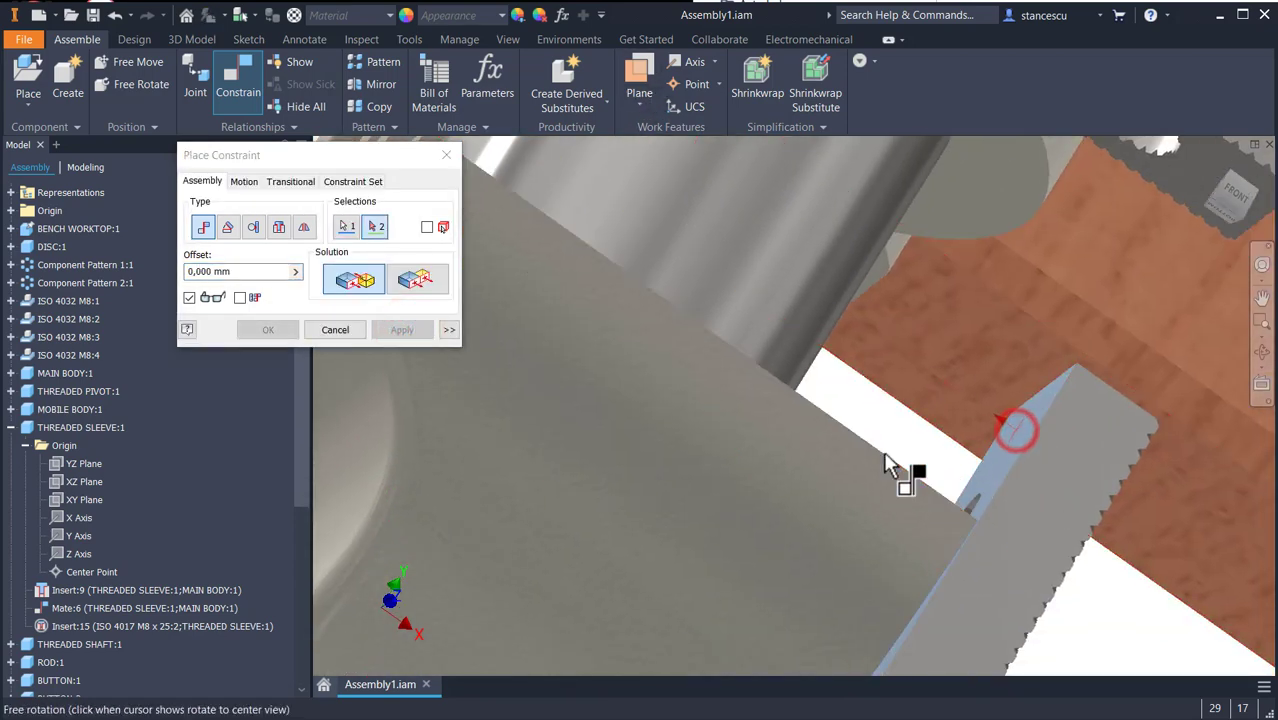
shift+middle_drag(901, 466, 839, 485)
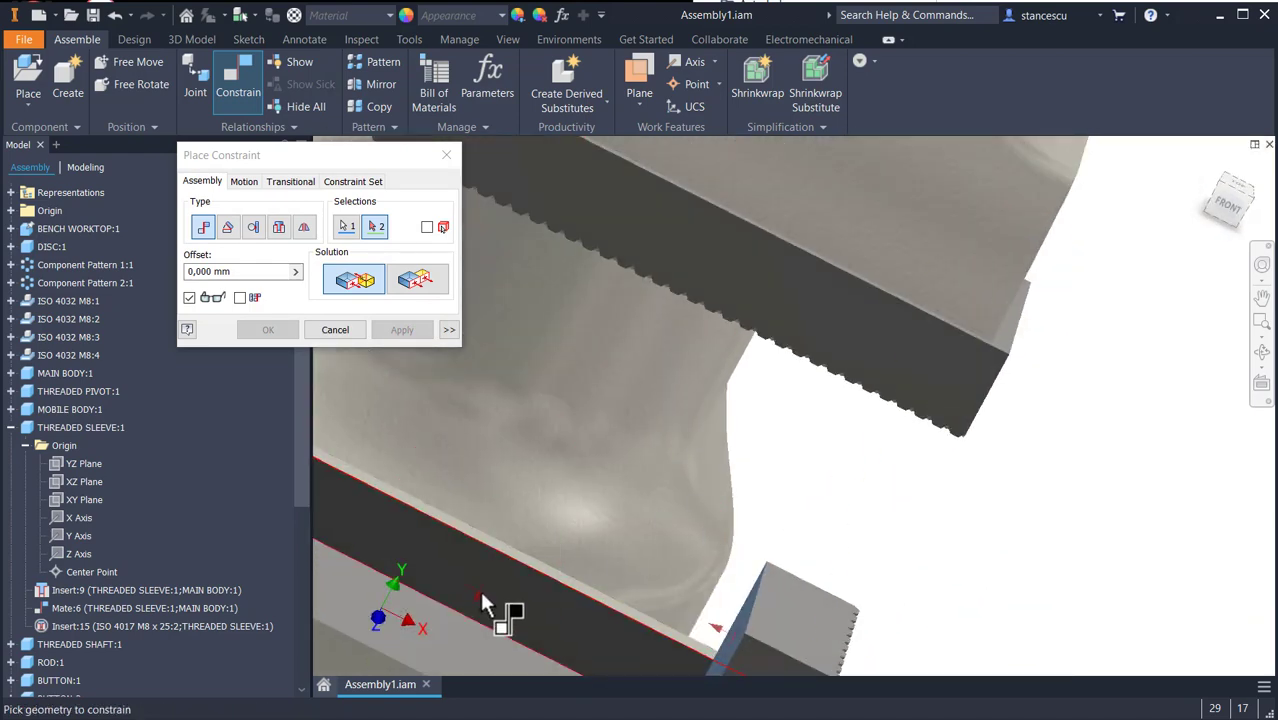
click(468, 639)
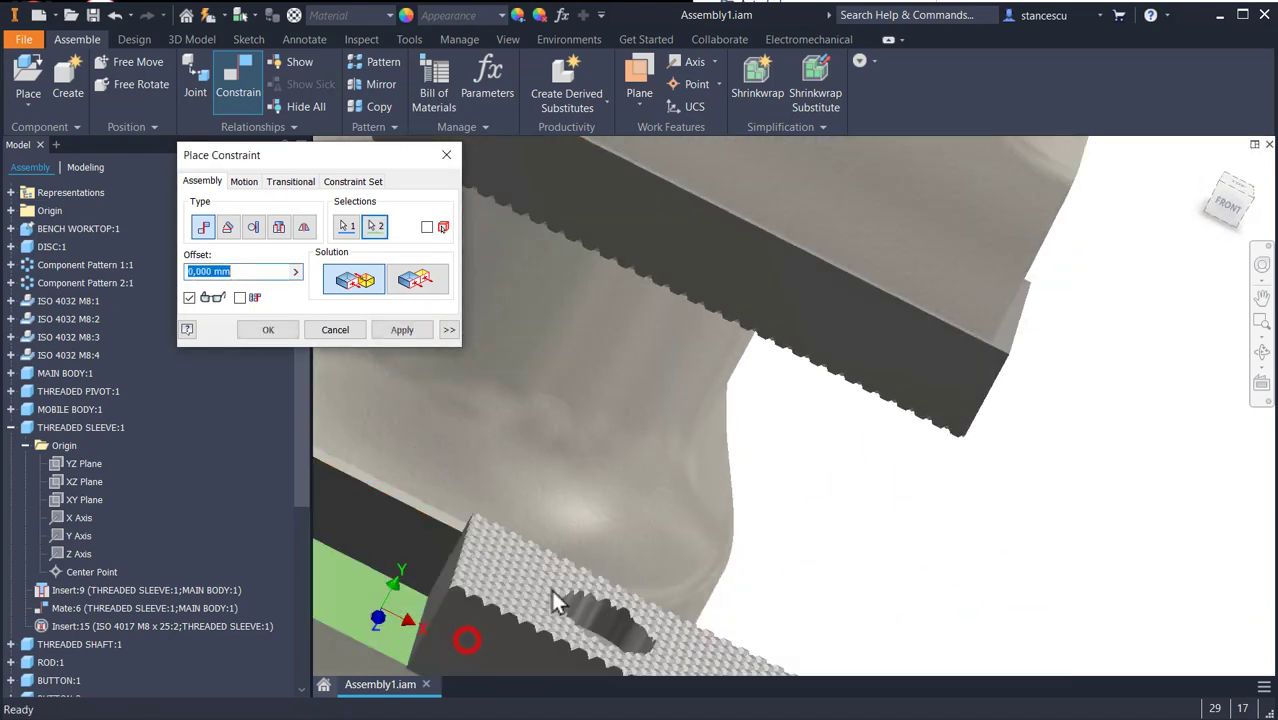
click(403, 330)
Flush the end face of the main body's jaw with the adjacent end face of the main body at 0 mm offset.
shift+middle_drag(857, 555, 793, 463)
shift+middle_drag(868, 305, 880, 408)
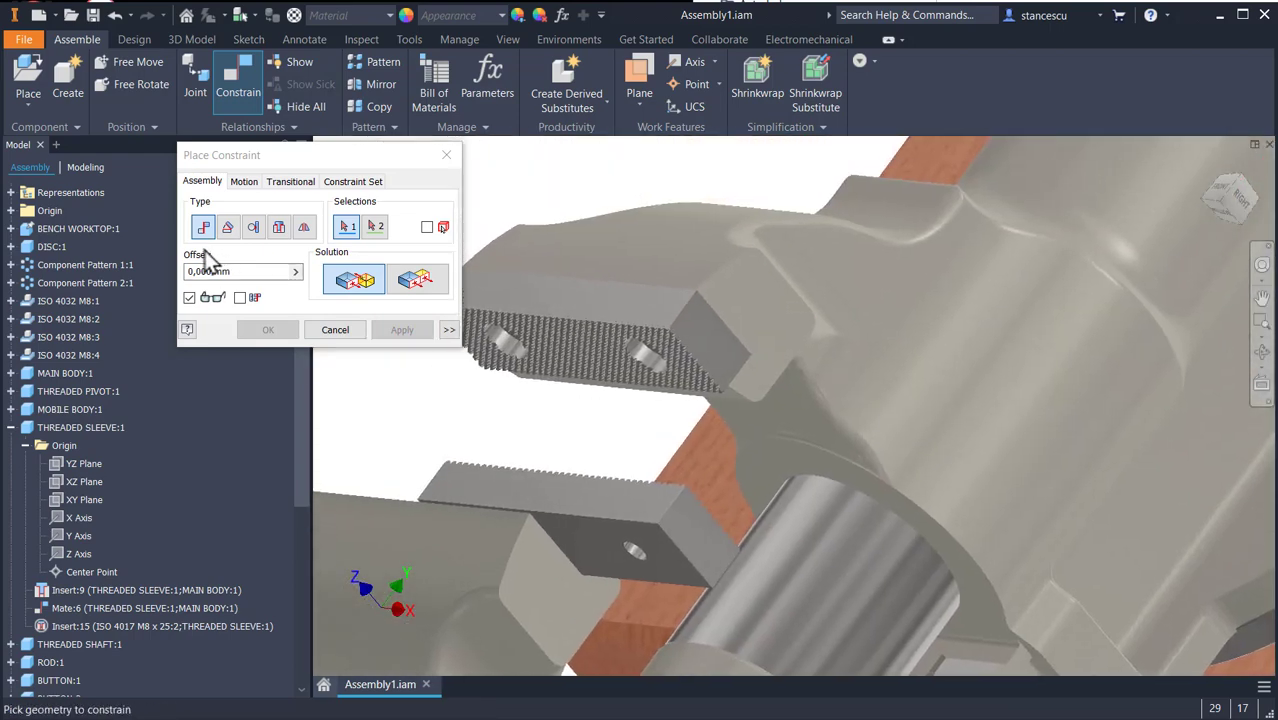
click(418, 282)
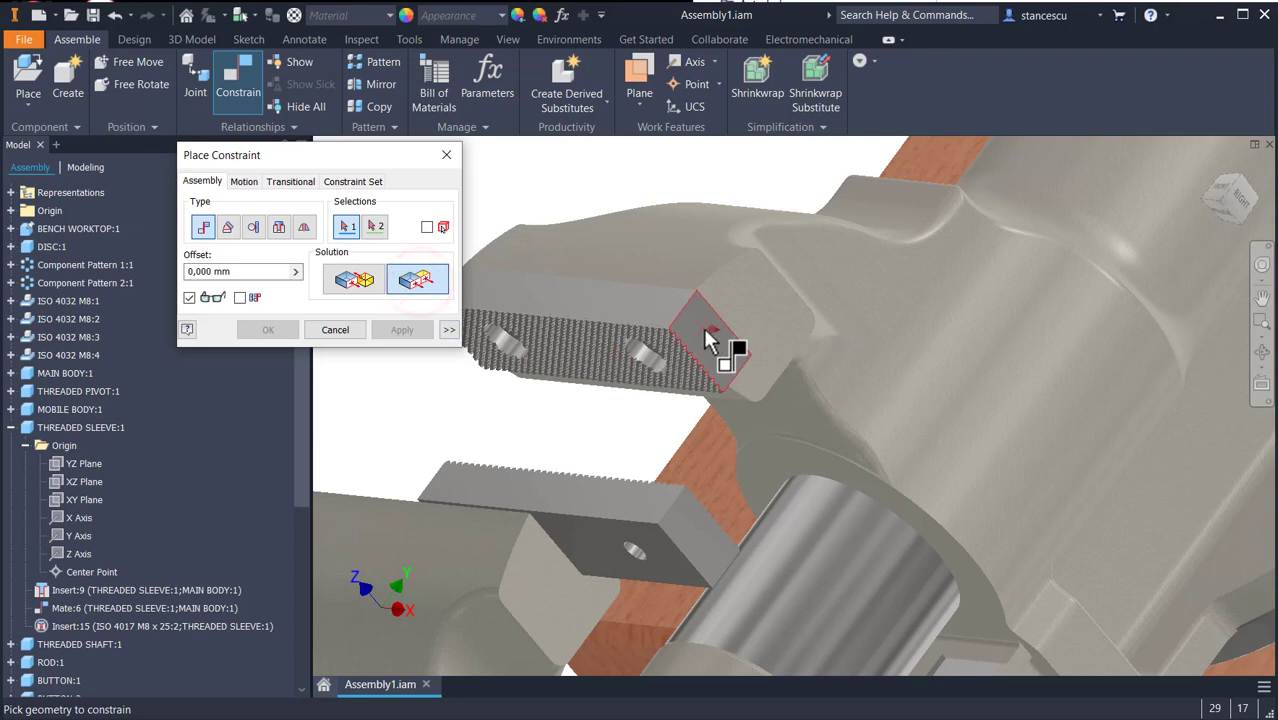
click(703, 327)
click(754, 306)
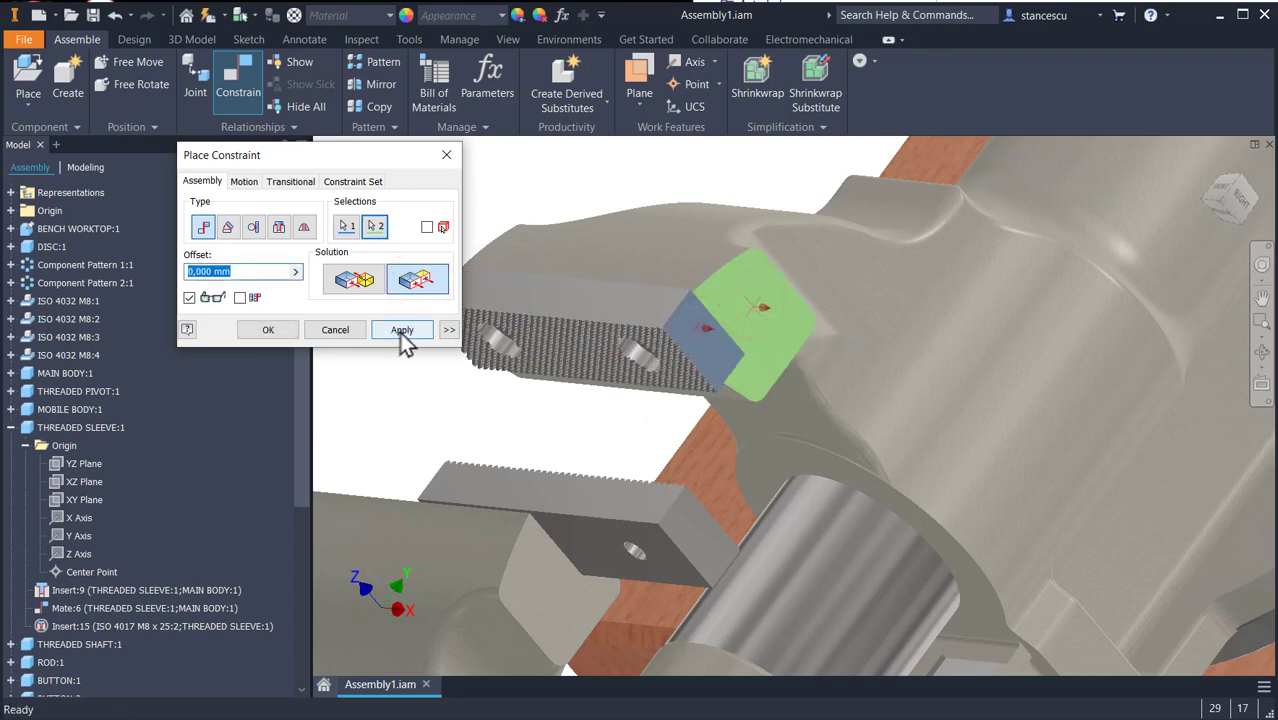
click(402, 330)
Flush the end face of the other jaw with the mobile body's end face at 0 mm offset and finish constraining.
click(695, 537)
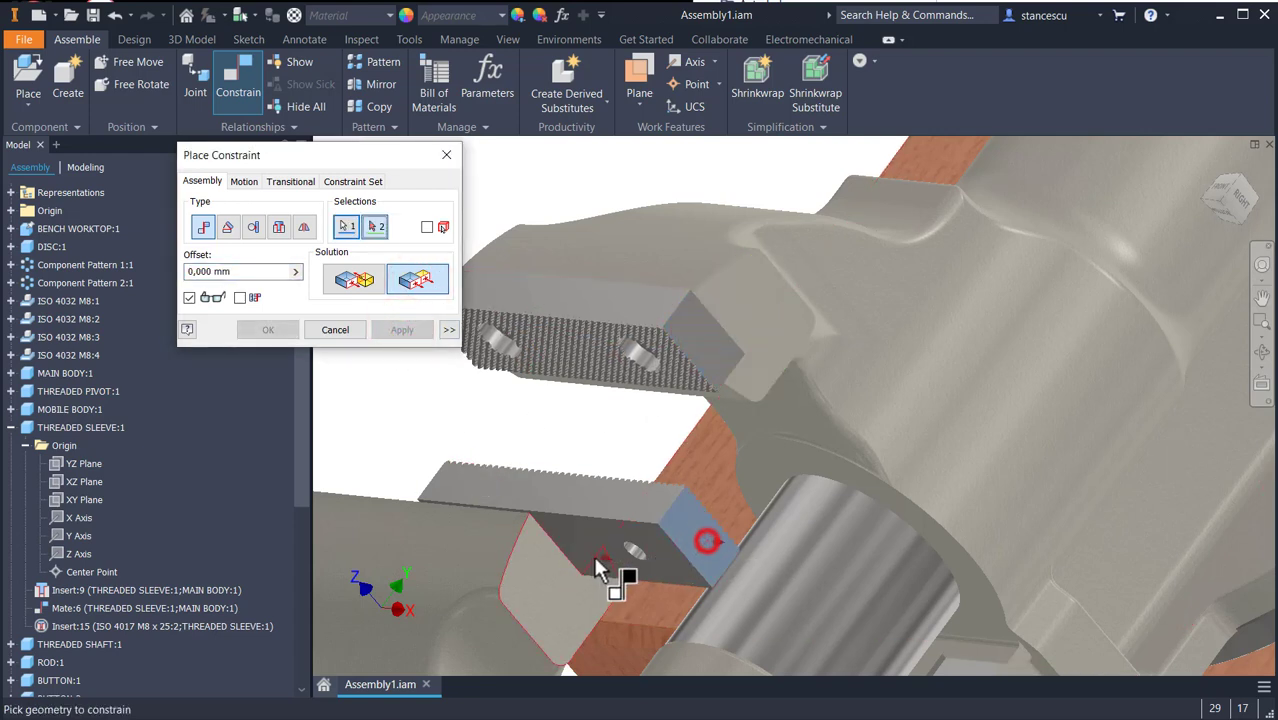
click(531, 585)
click(401, 330)
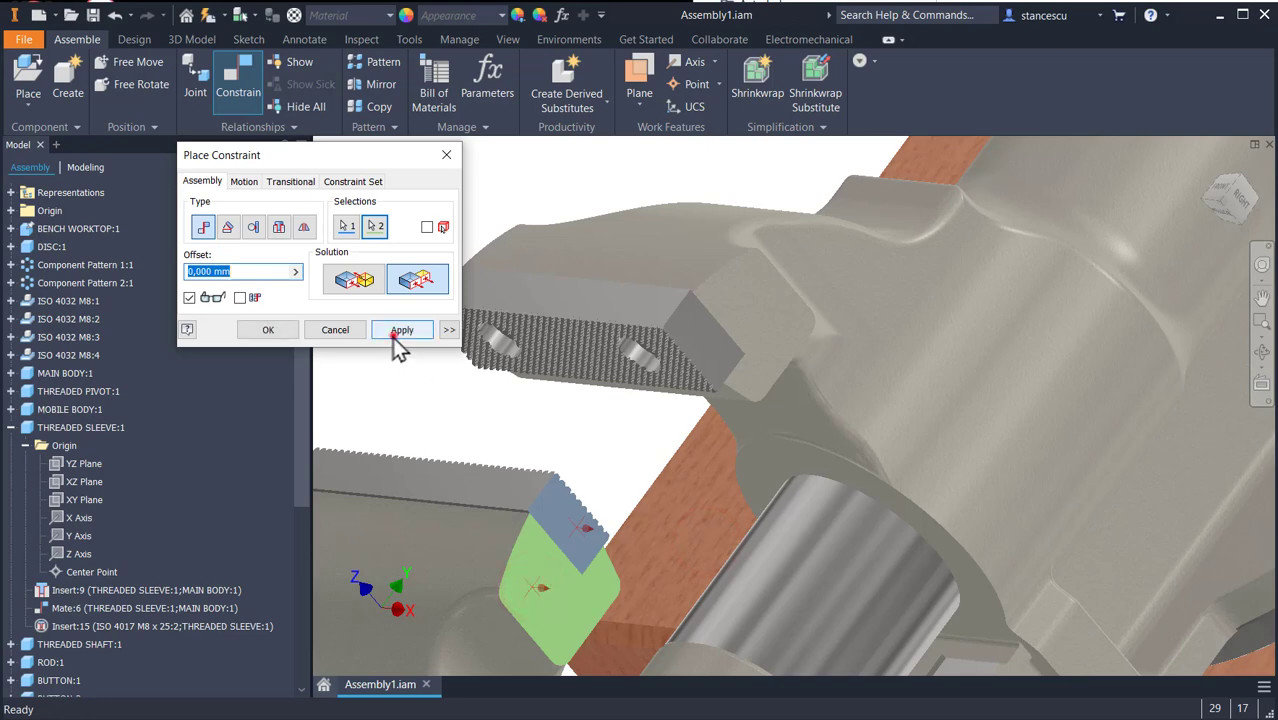
click(335, 332)
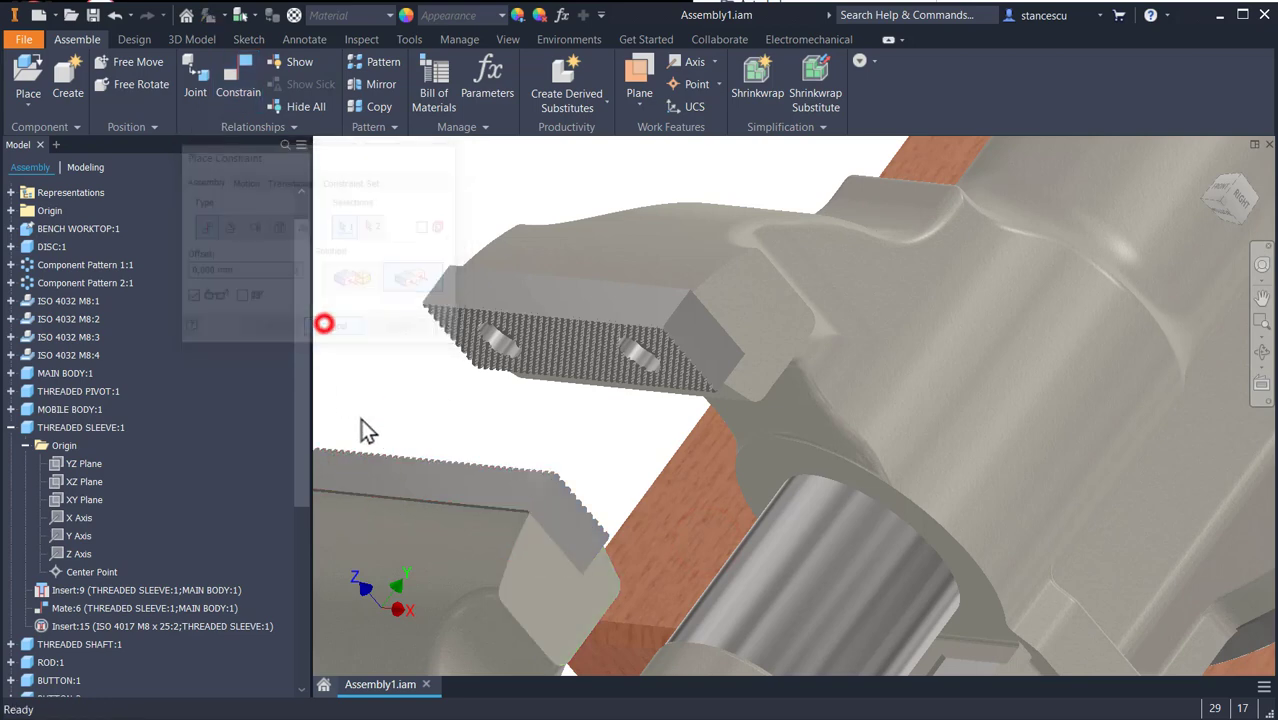
Slide the mobile body with its jaw away from the main body to widen the gap between the jaws.
drag(487, 506, 442, 579)
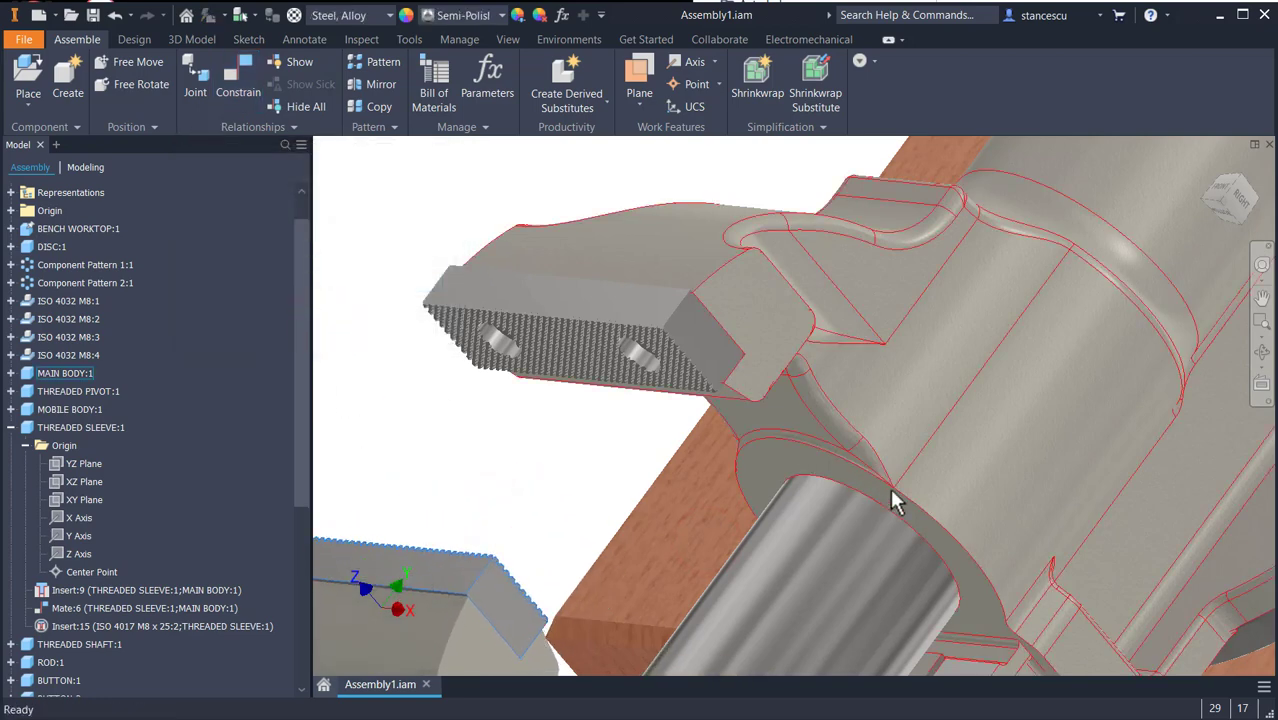
shift+middle_drag(893, 502, 811, 428)
click(529, 329)
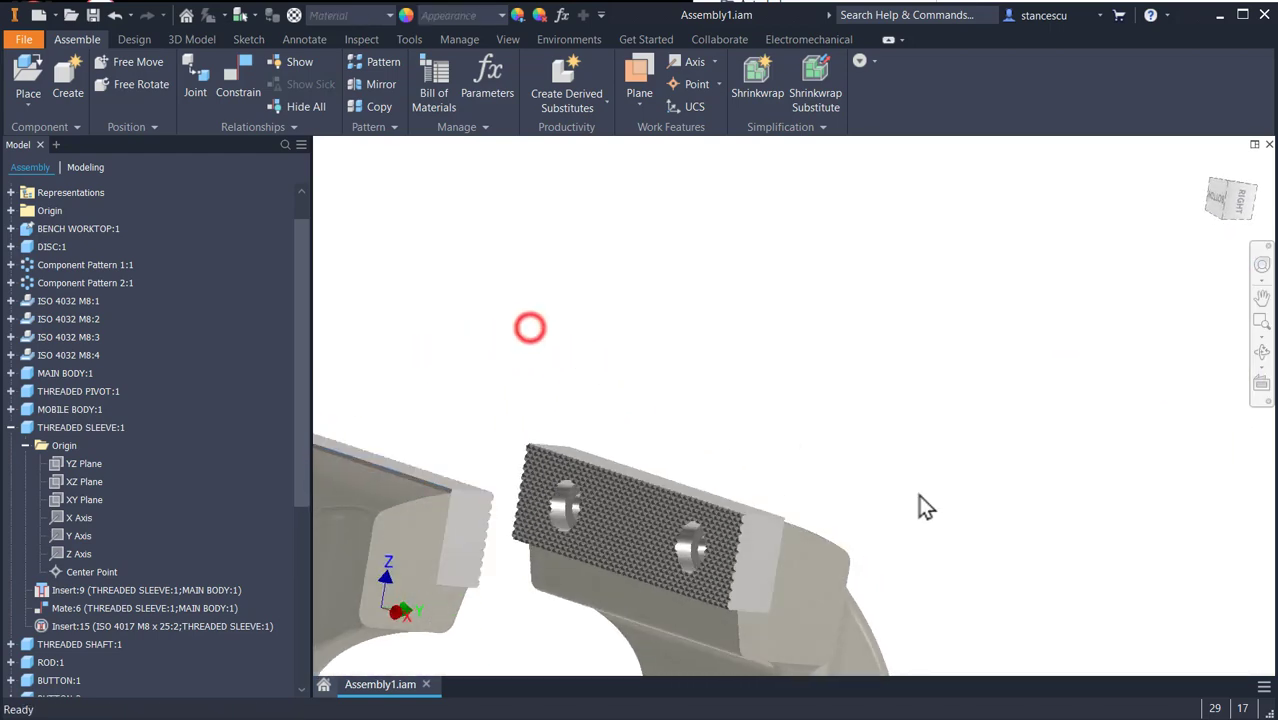
middle_drag(942, 494, 1093, 312)
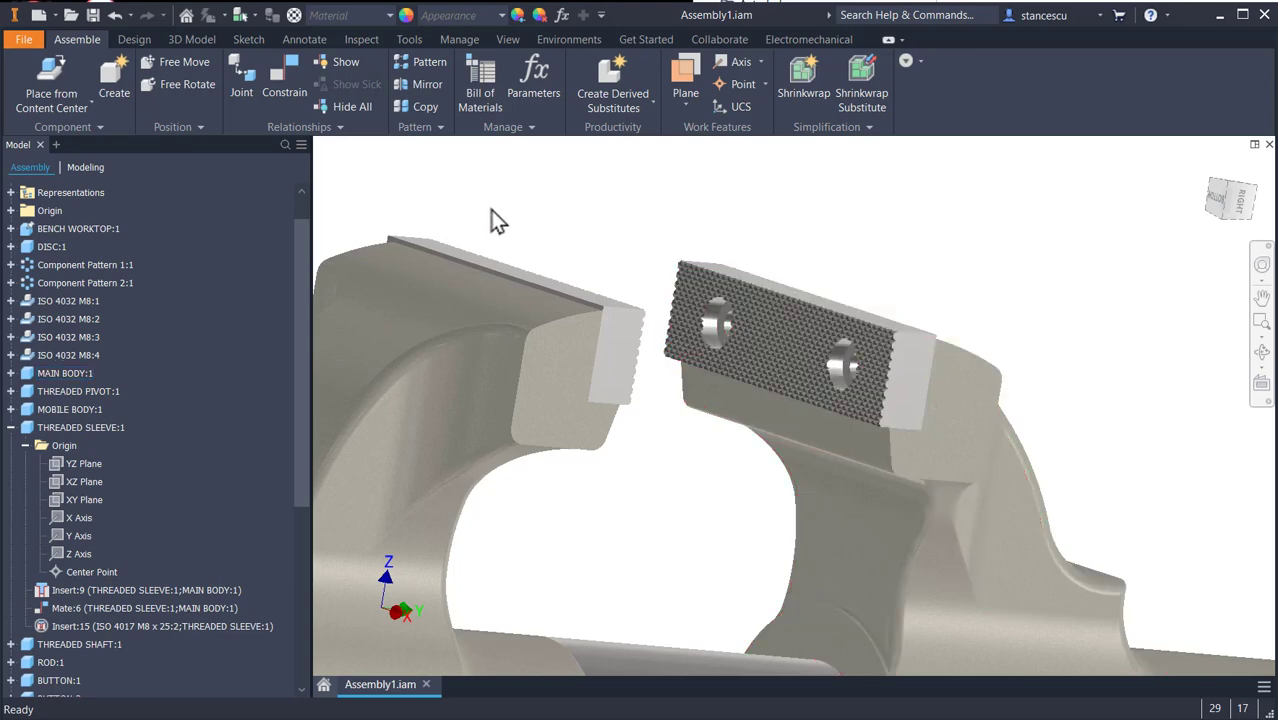
Choose the ISO 1207 bolt from the socket head bolts in the Content Center for placement.
click(55, 75)
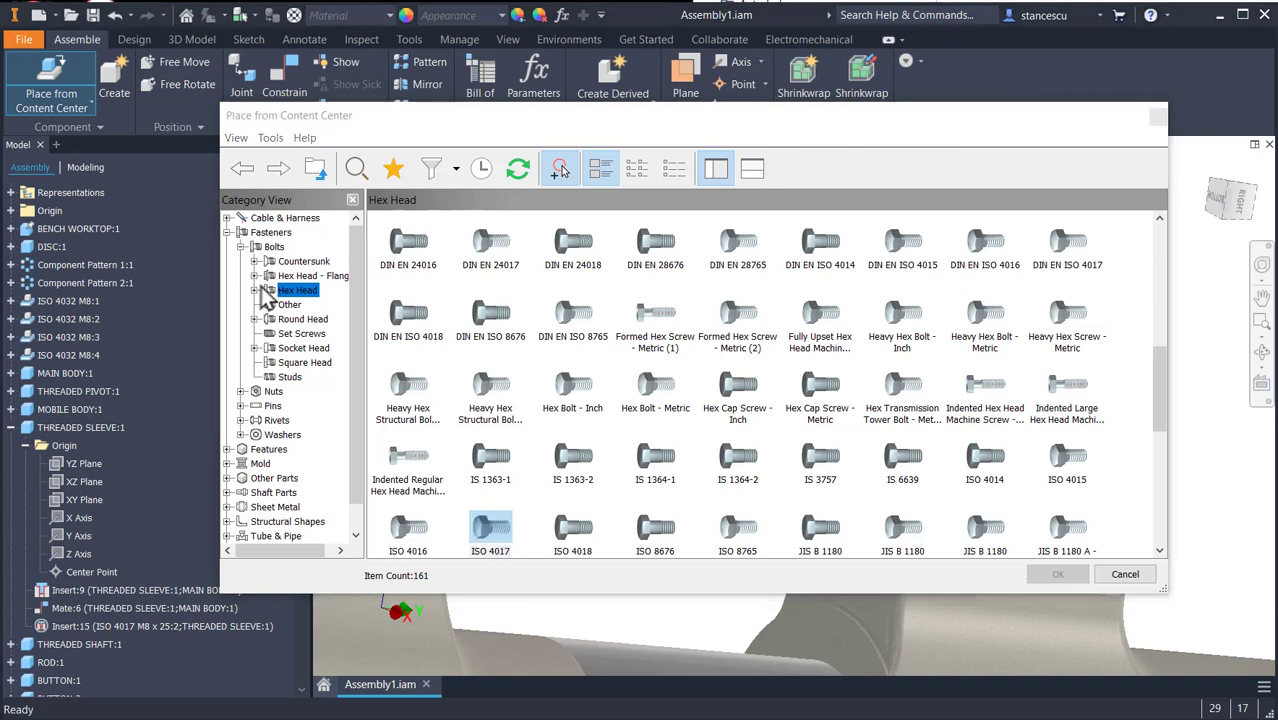
click(262, 248)
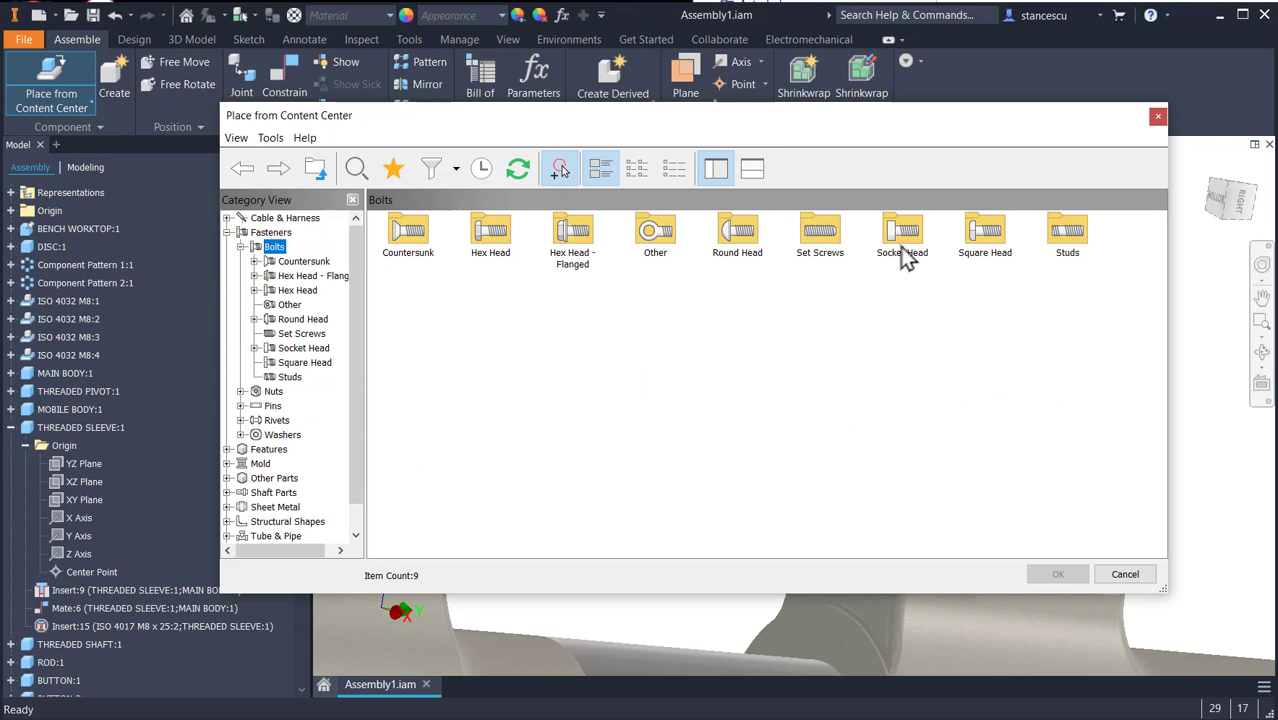
double_click(900, 240)
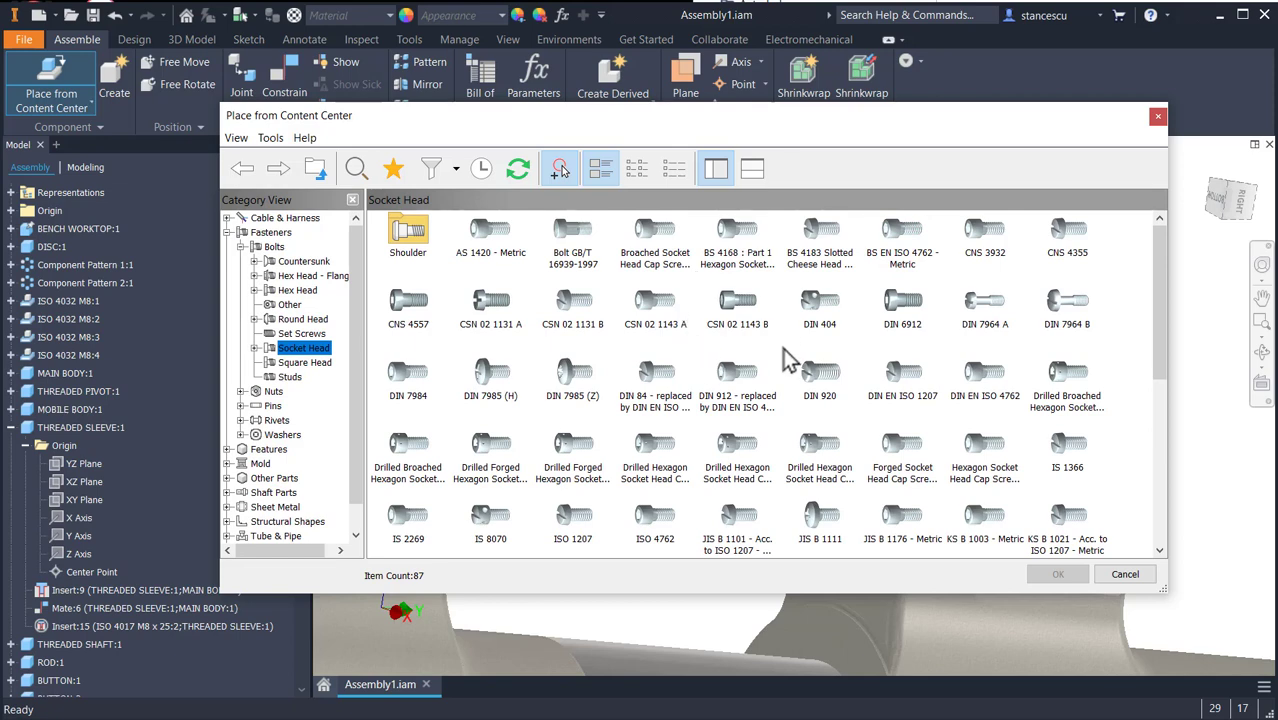
scroll(790, 365, down, 4)
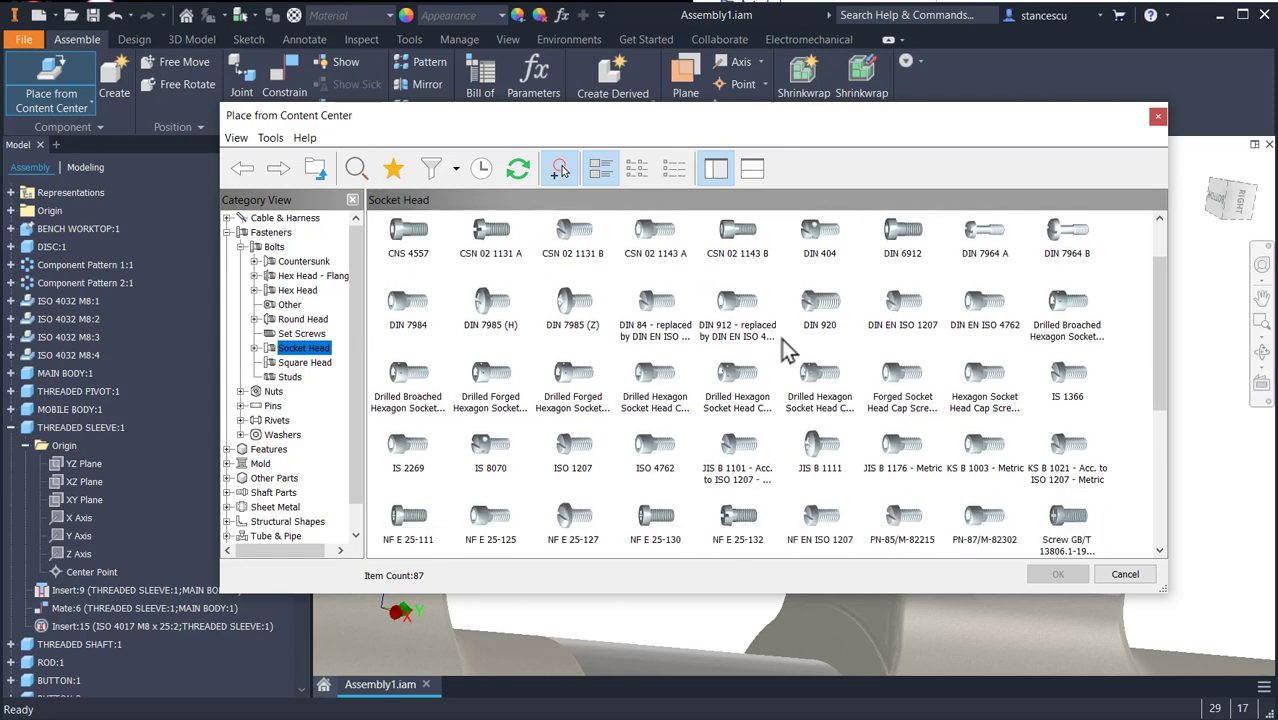
scroll(790, 352, down, 1)
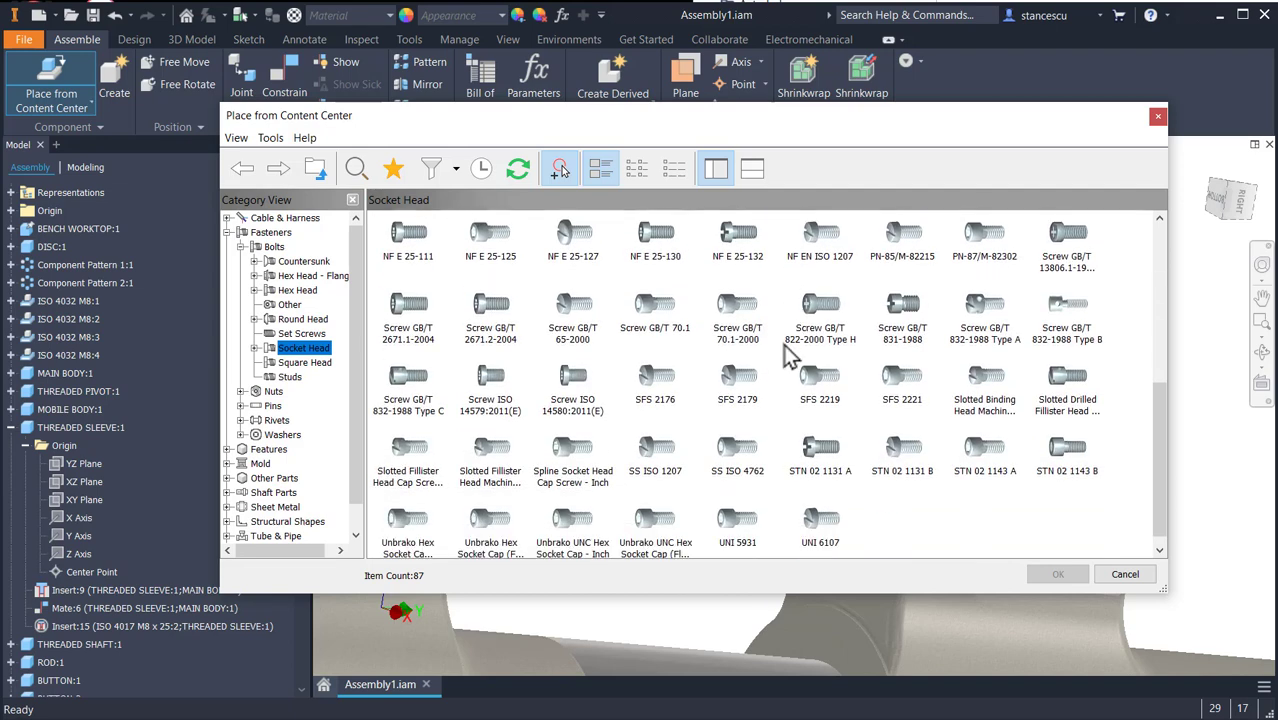
scroll(637, 365, down, 1)
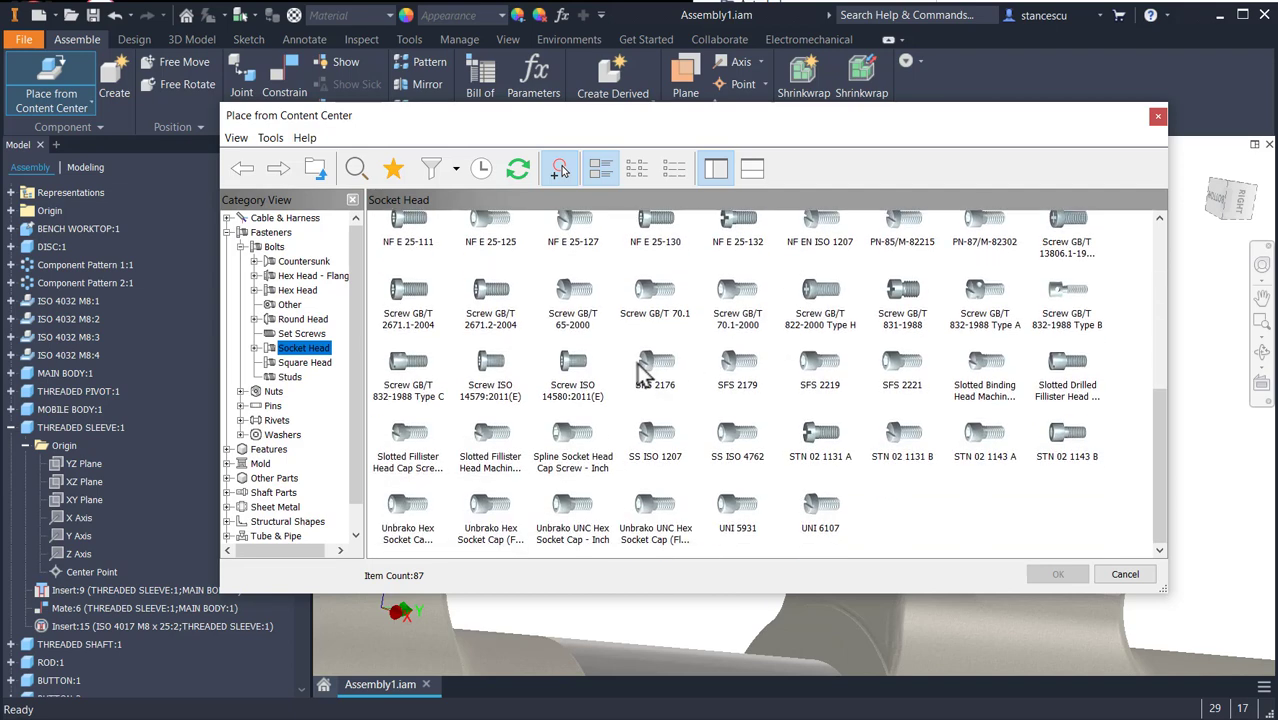
scroll(650, 345, up, 1)
scroll(708, 325, up, 1)
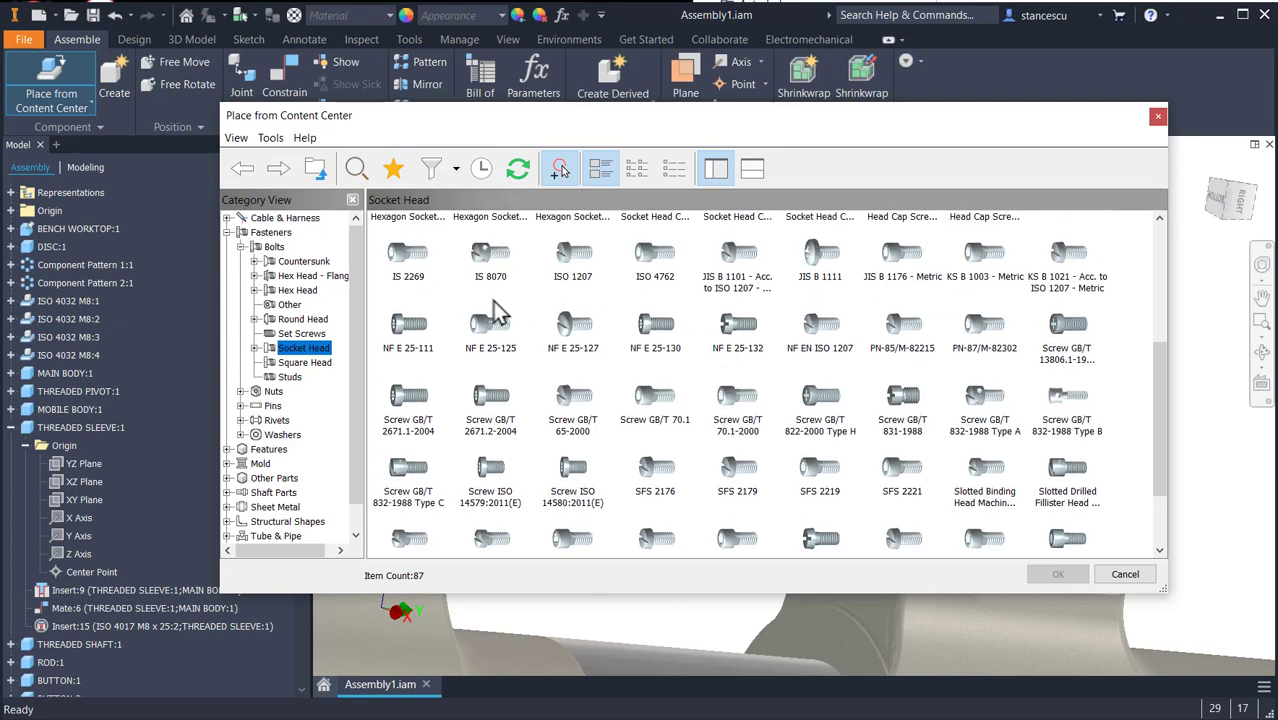
scroll(497, 314, up, 1)
scroll(570, 312, up, 1)
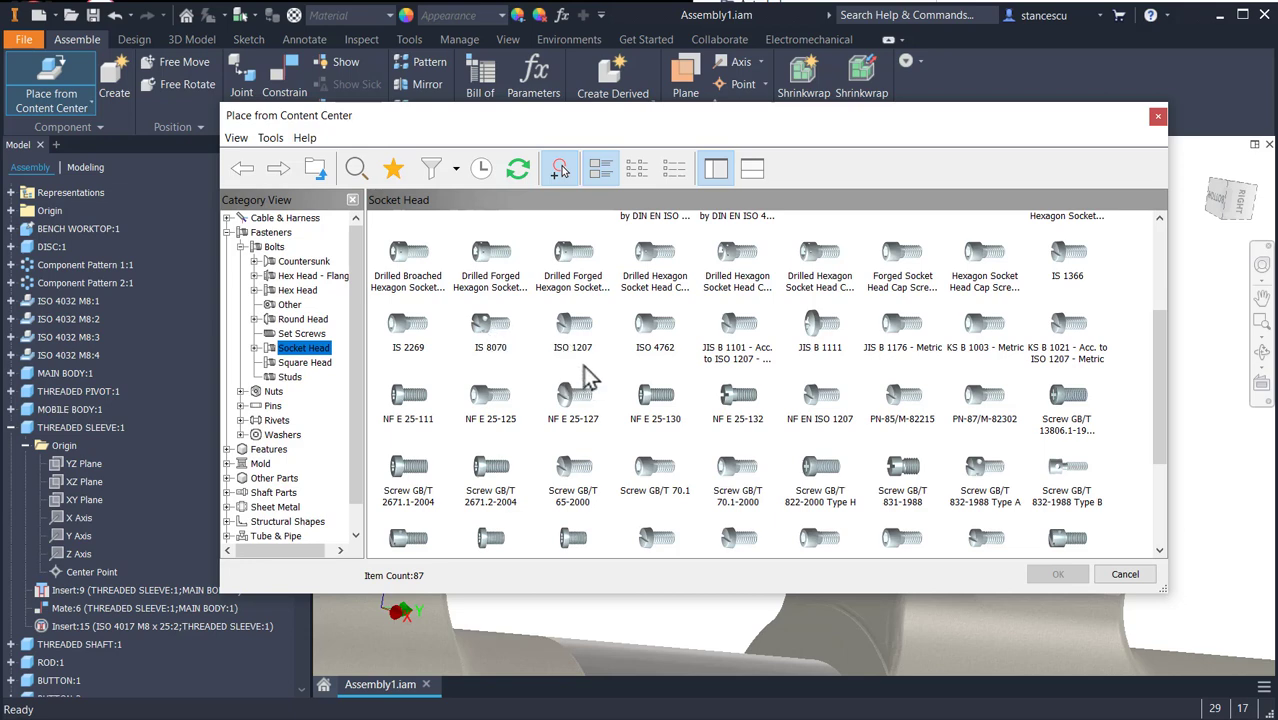
double_click(577, 335)
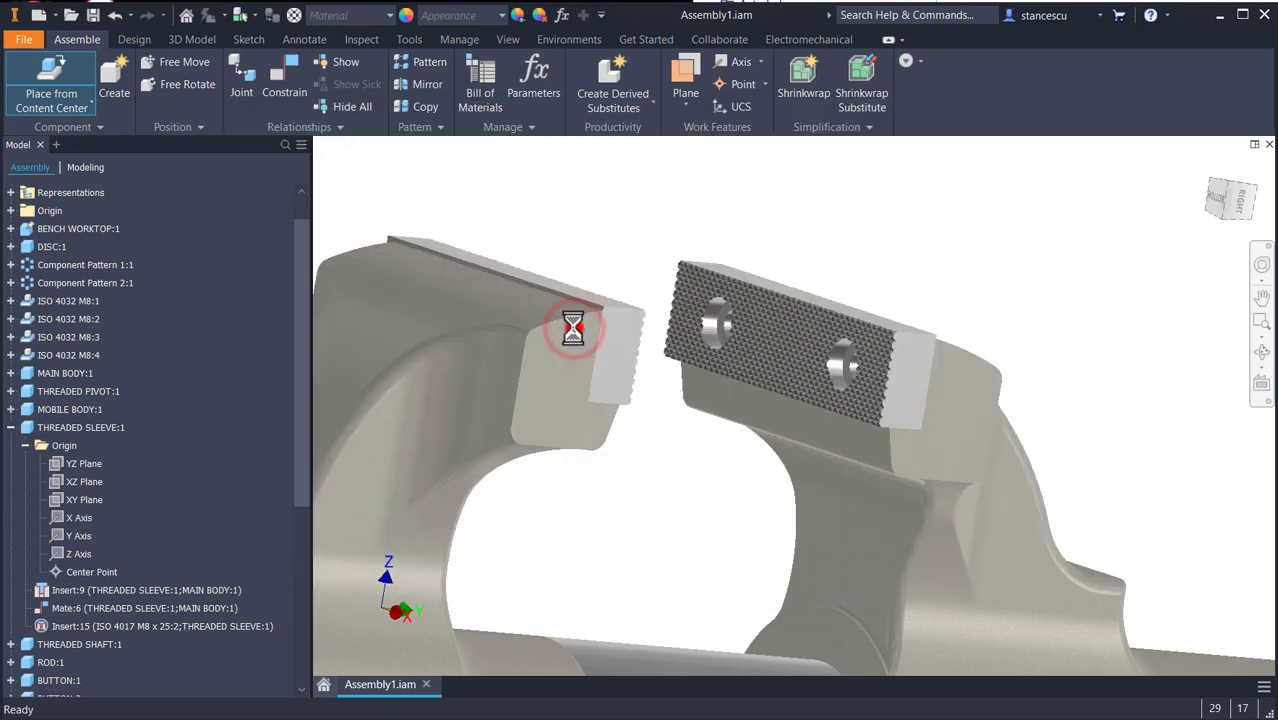
Place ISO 1207 bolts in the two holes of the main body's jaw, M8 x 20 in one and M8 x 10 in the other.
scroll(721, 258, up, 2)
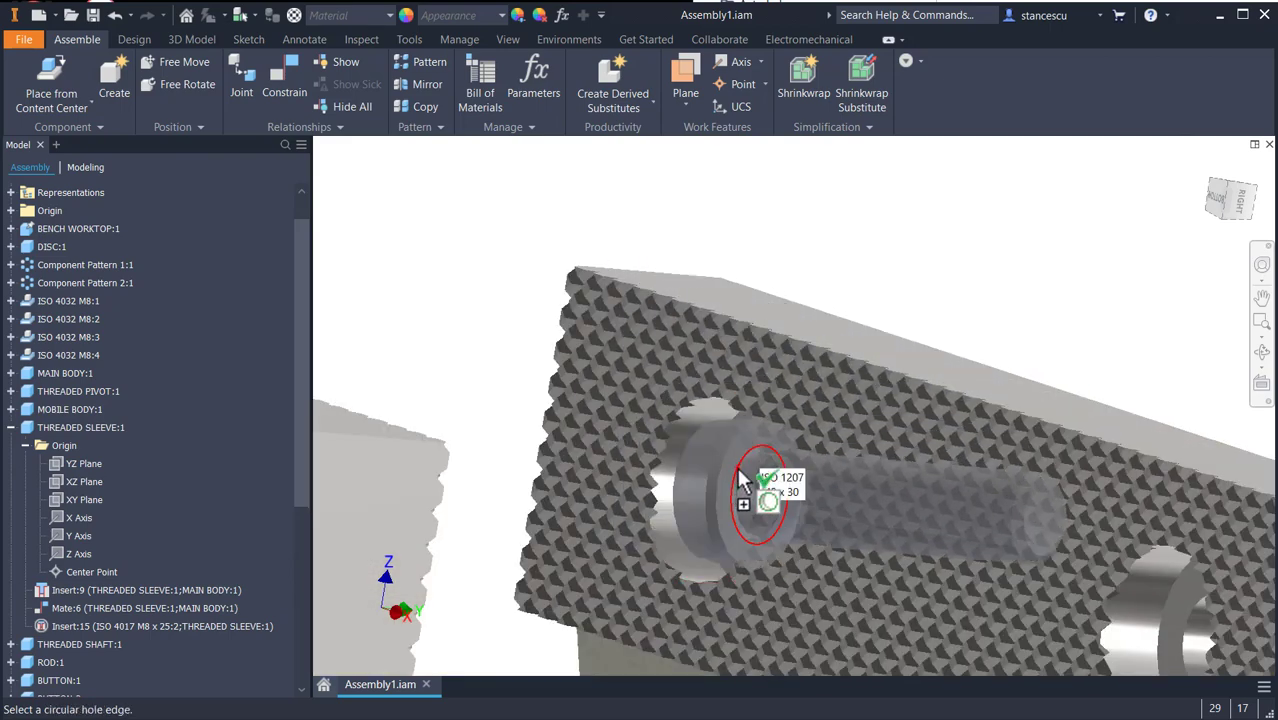
click(741, 481)
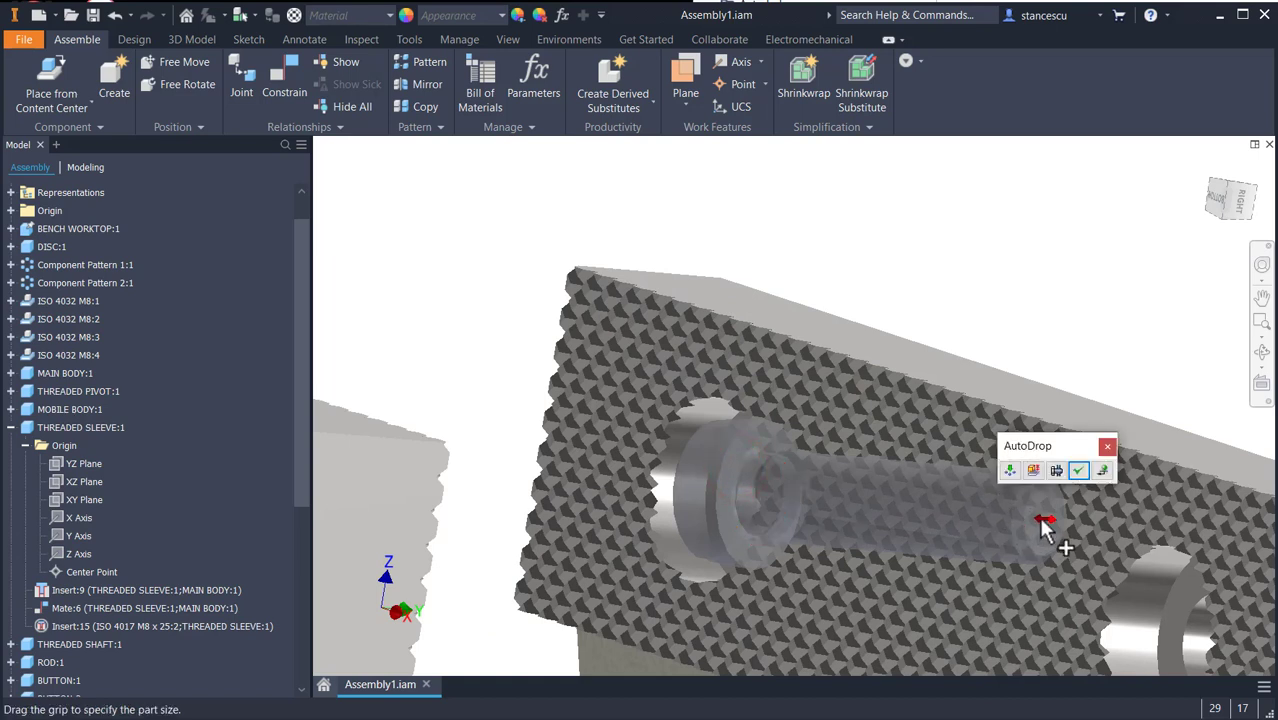
drag(1042, 521, 915, 530)
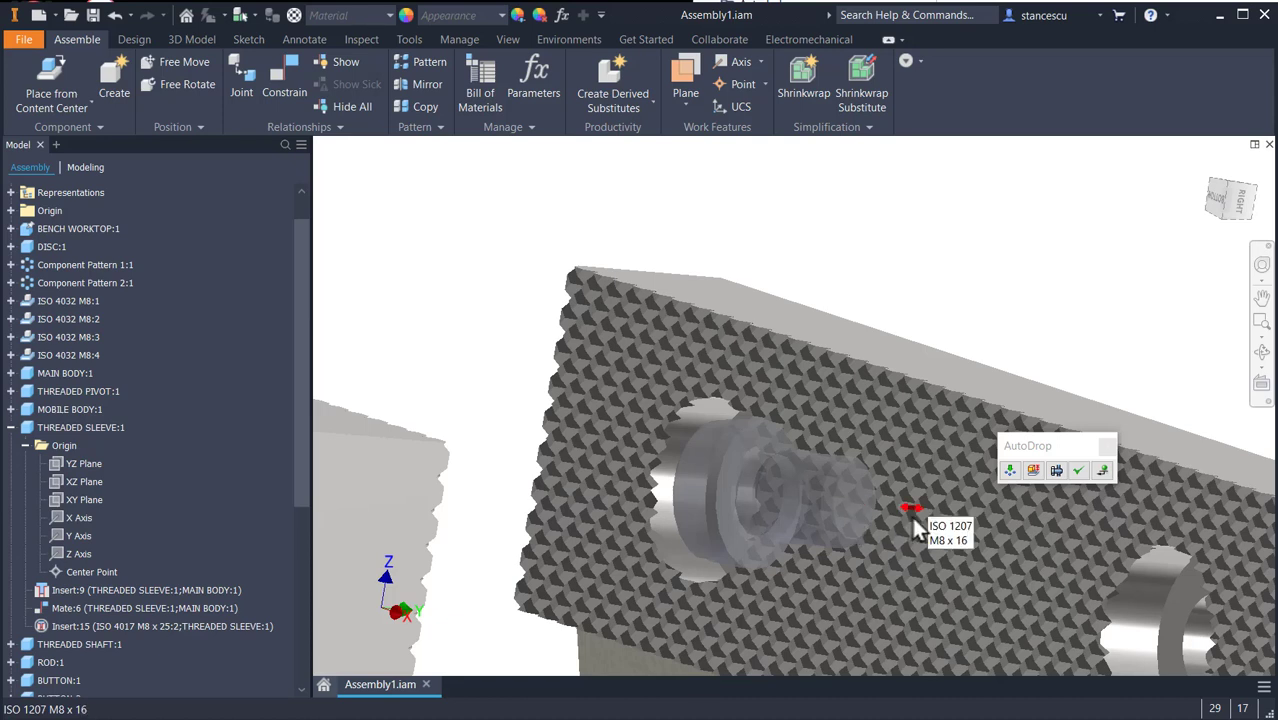
drag(918, 521, 970, 521)
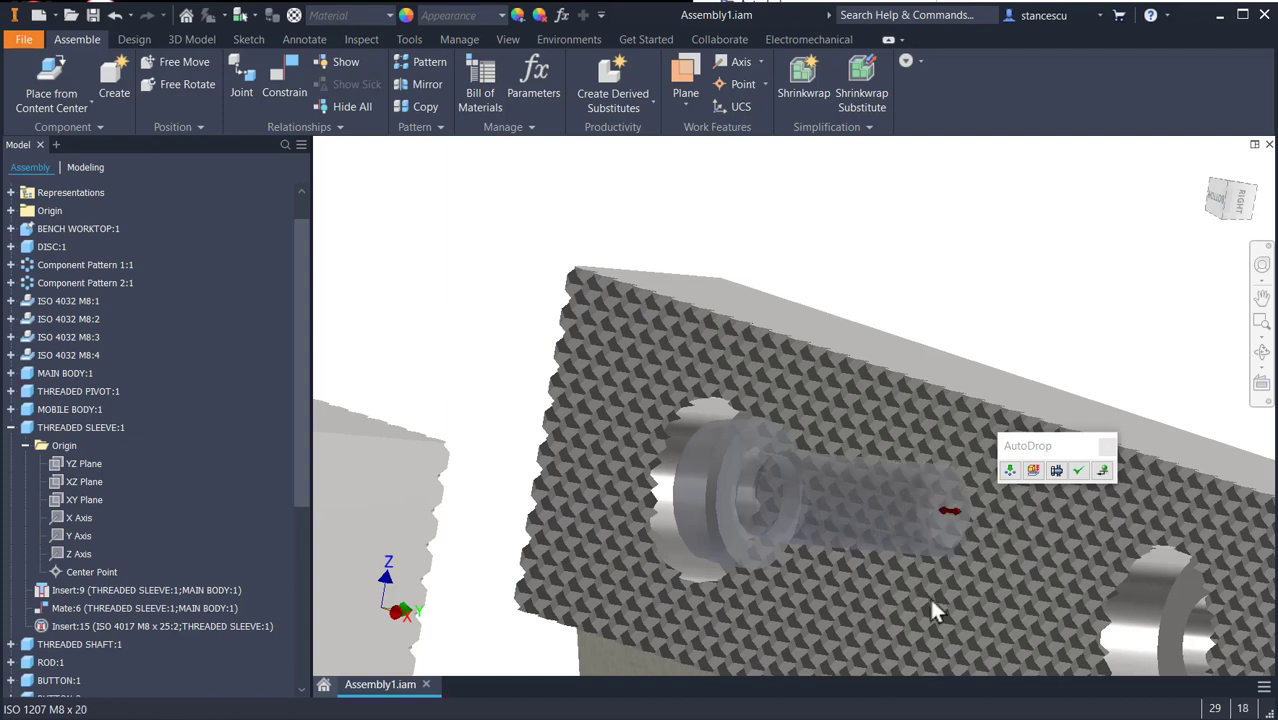
click(1081, 474)
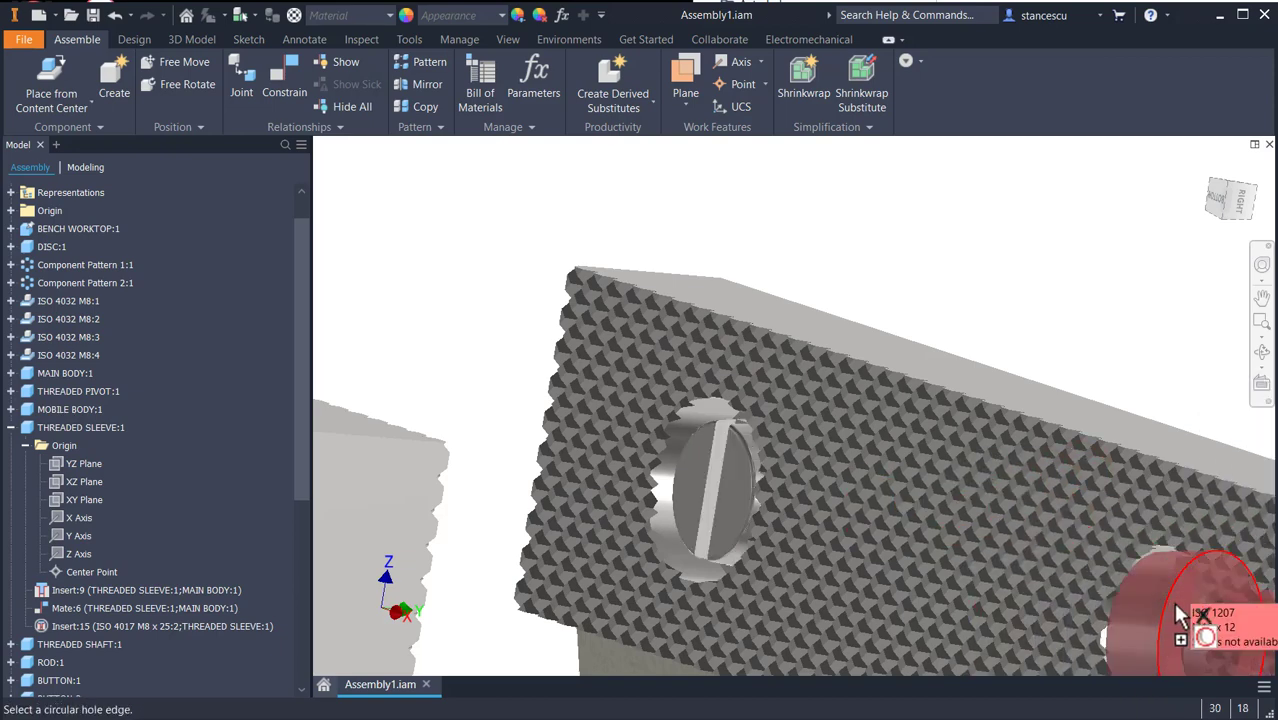
middle_drag(980, 620, 780, 459)
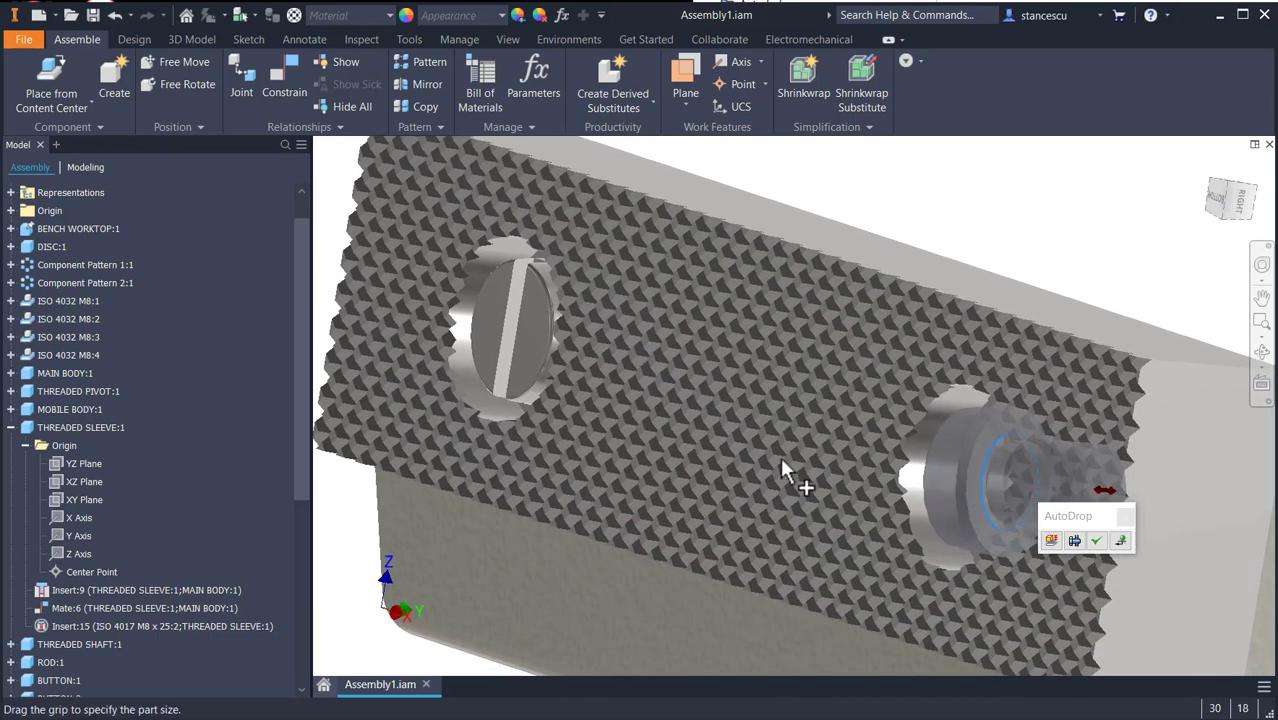
click(1098, 541)
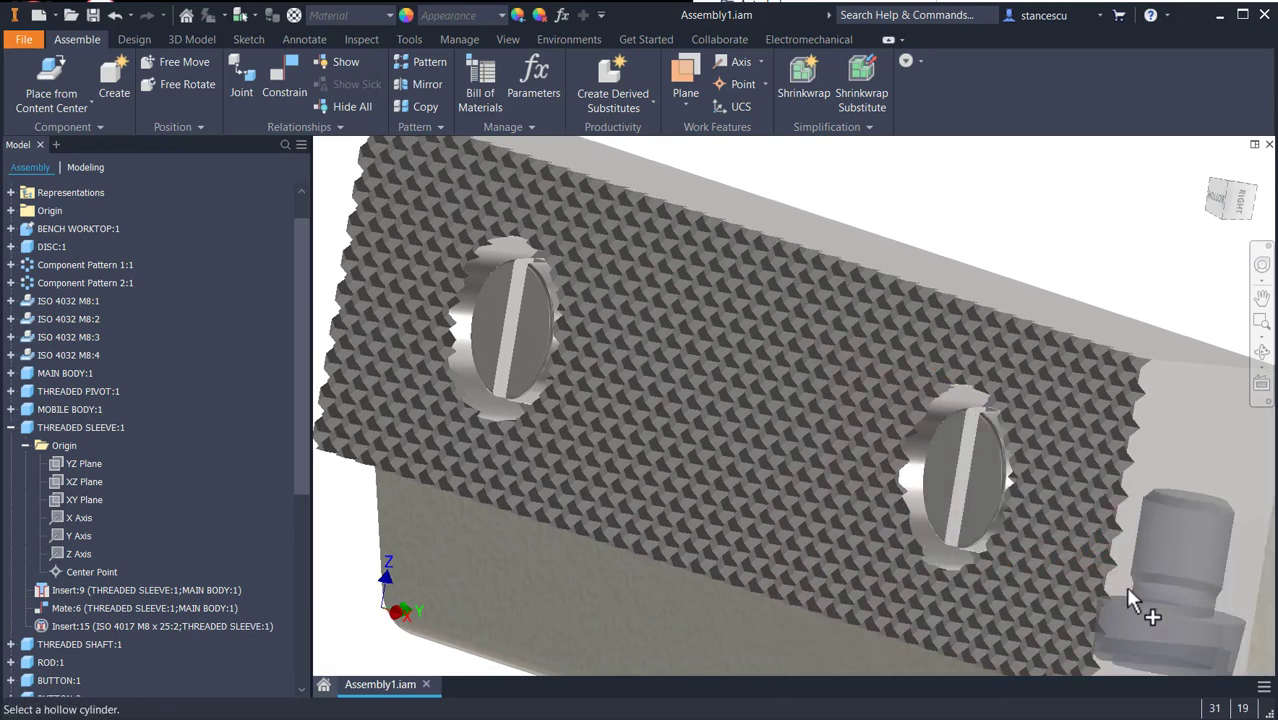
Place an ISO 1207 bolt in the first hole of the mobile body's jaw and size it to M8 x 20.
shift+middle_drag(863, 513, 785, 514)
middle_drag(610, 435, 1272, 556)
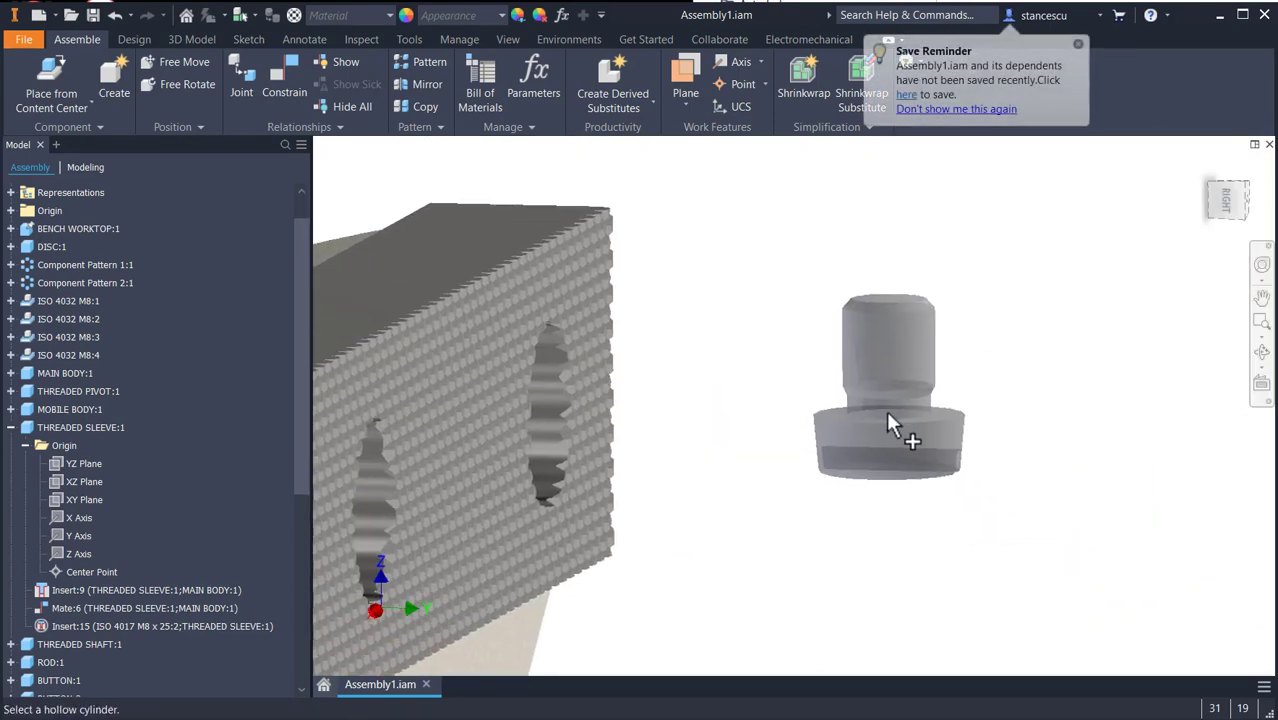
shift+middle_drag(805, 438, 776, 433)
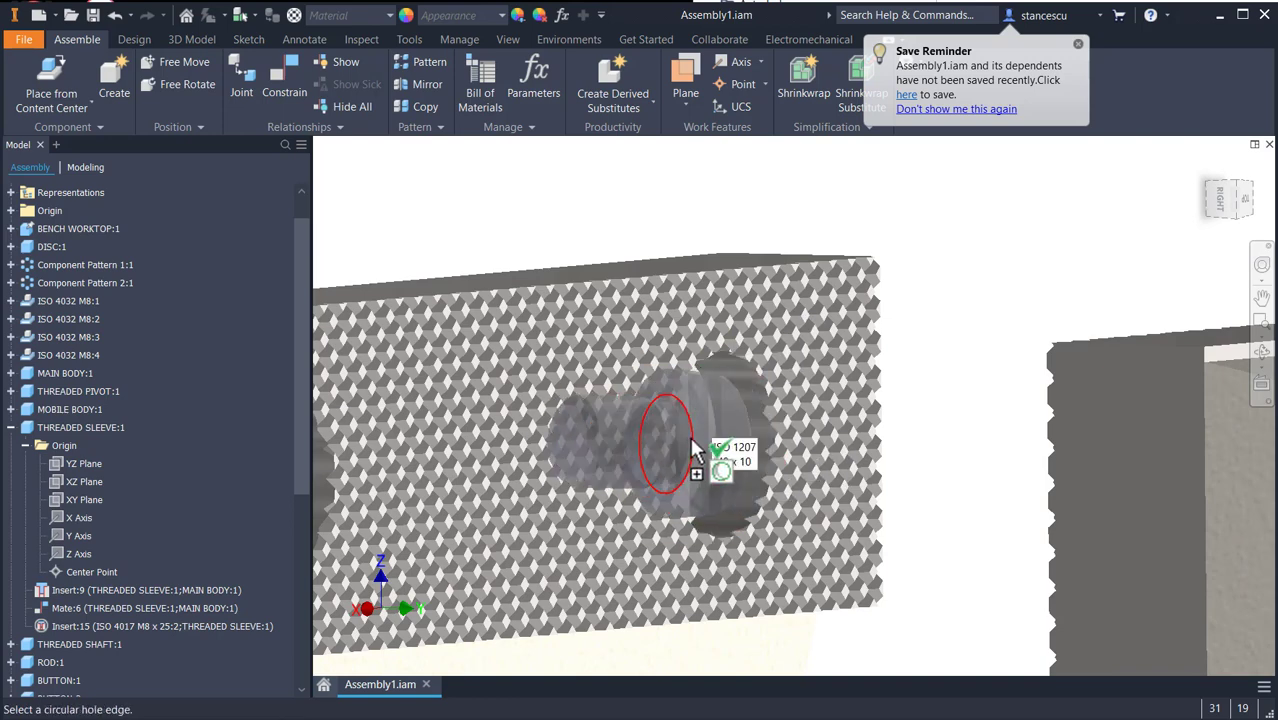
click(725, 501)
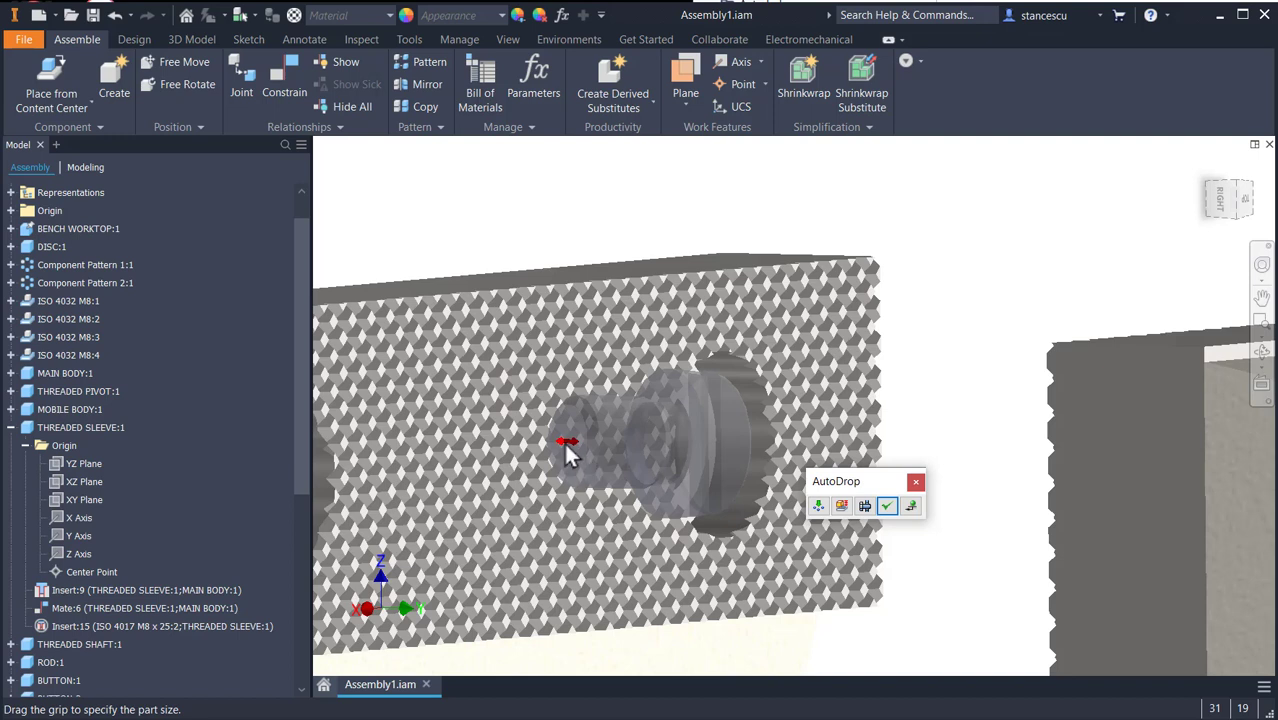
drag(566, 441, 466, 444)
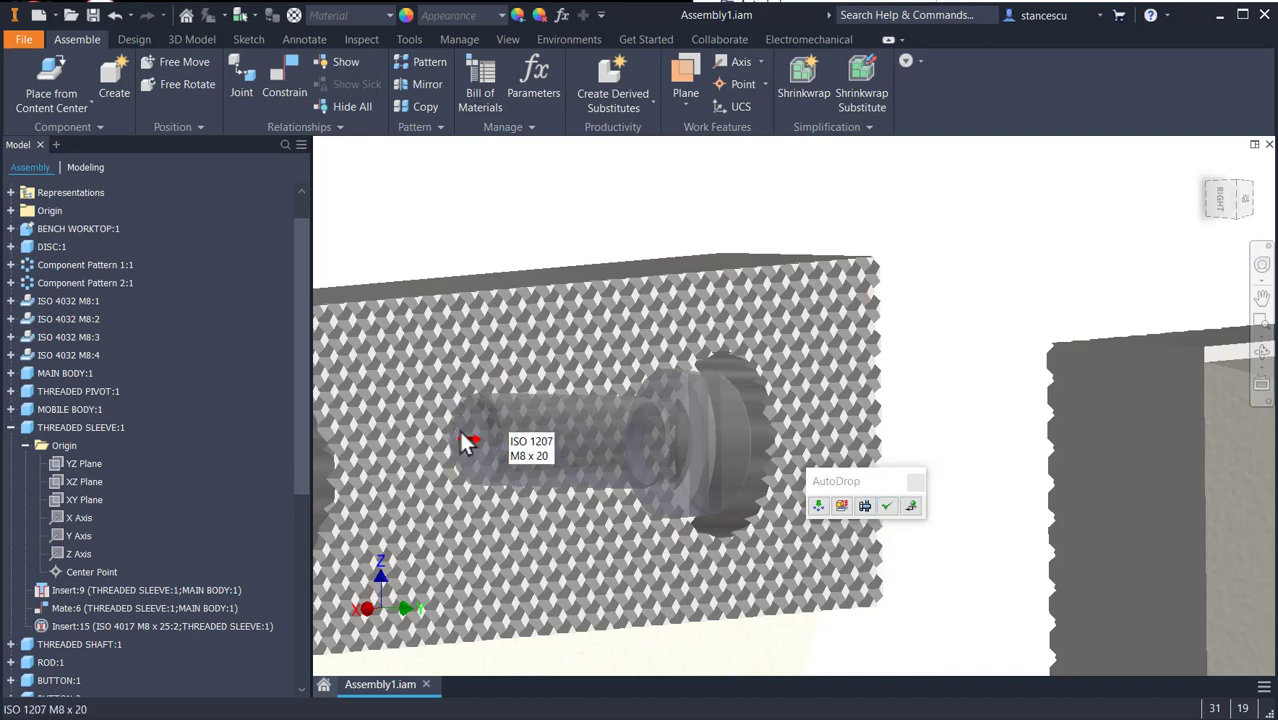
click(910, 507)
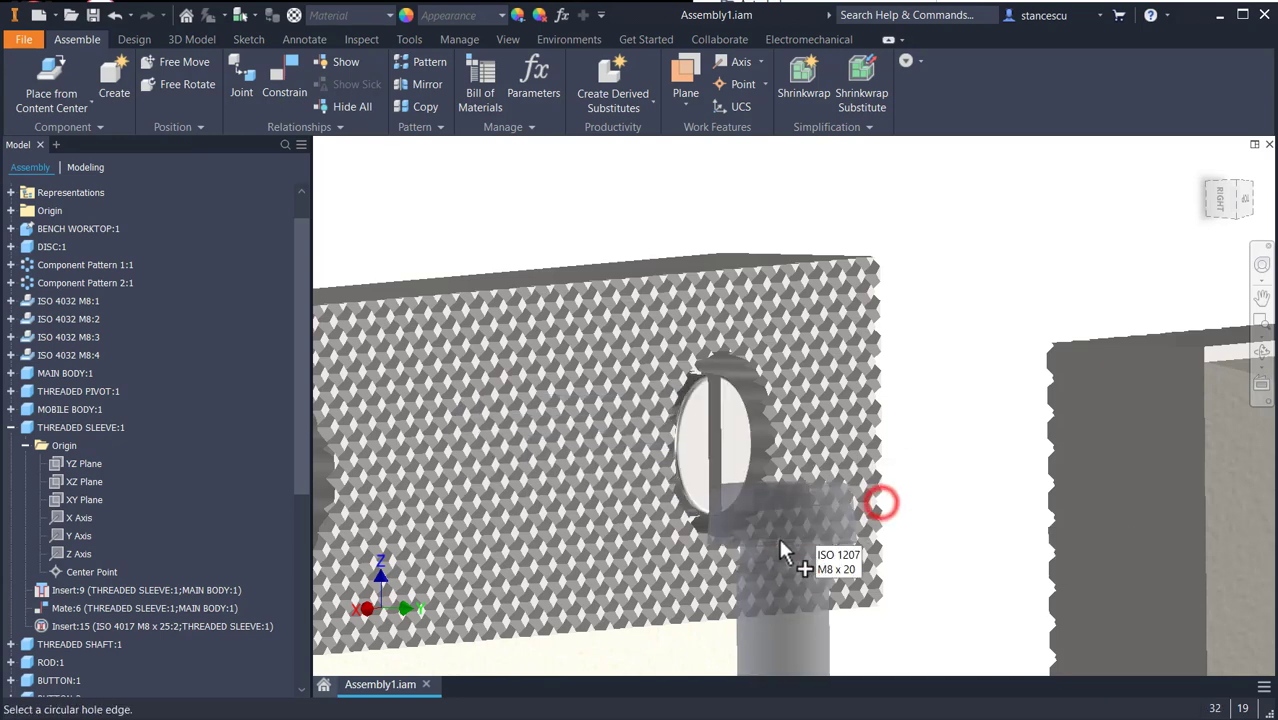
Place an ISO 1207 M8 x 20 bolt in the remaining hole of the mobile body's jaw and end bolt placement.
middle_drag(879, 502, 1058, 387)
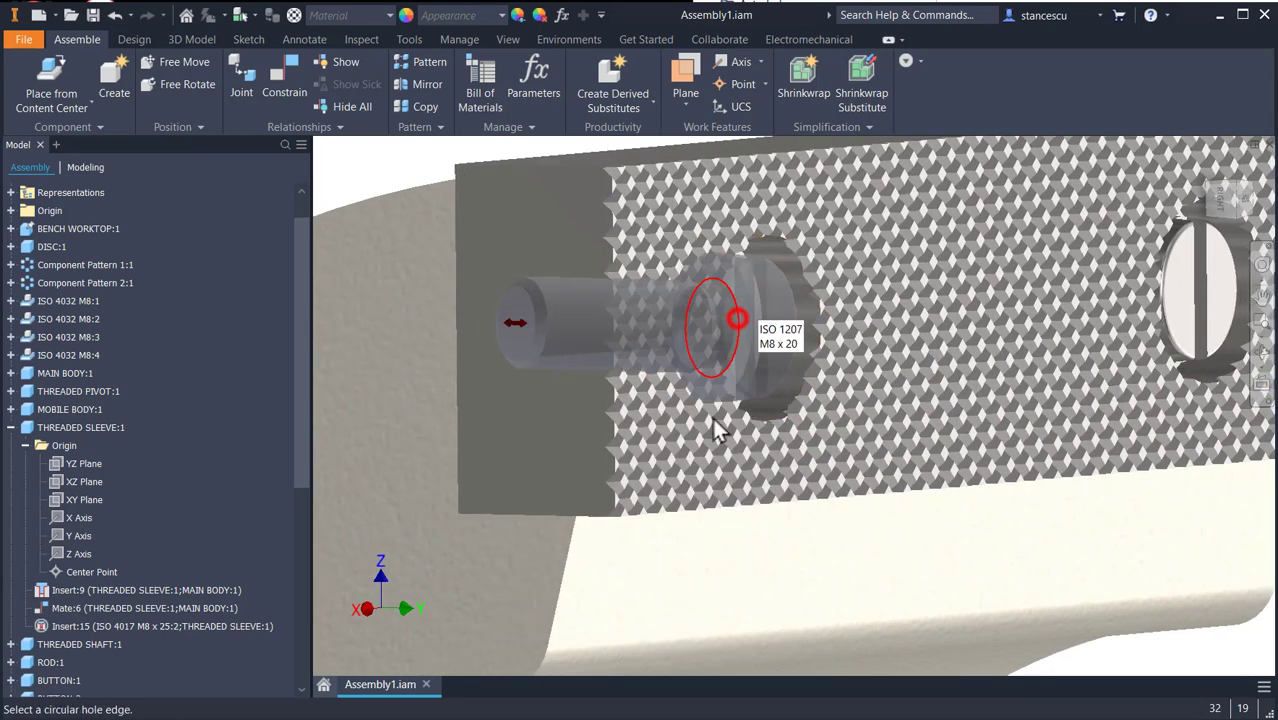
click(754, 392)
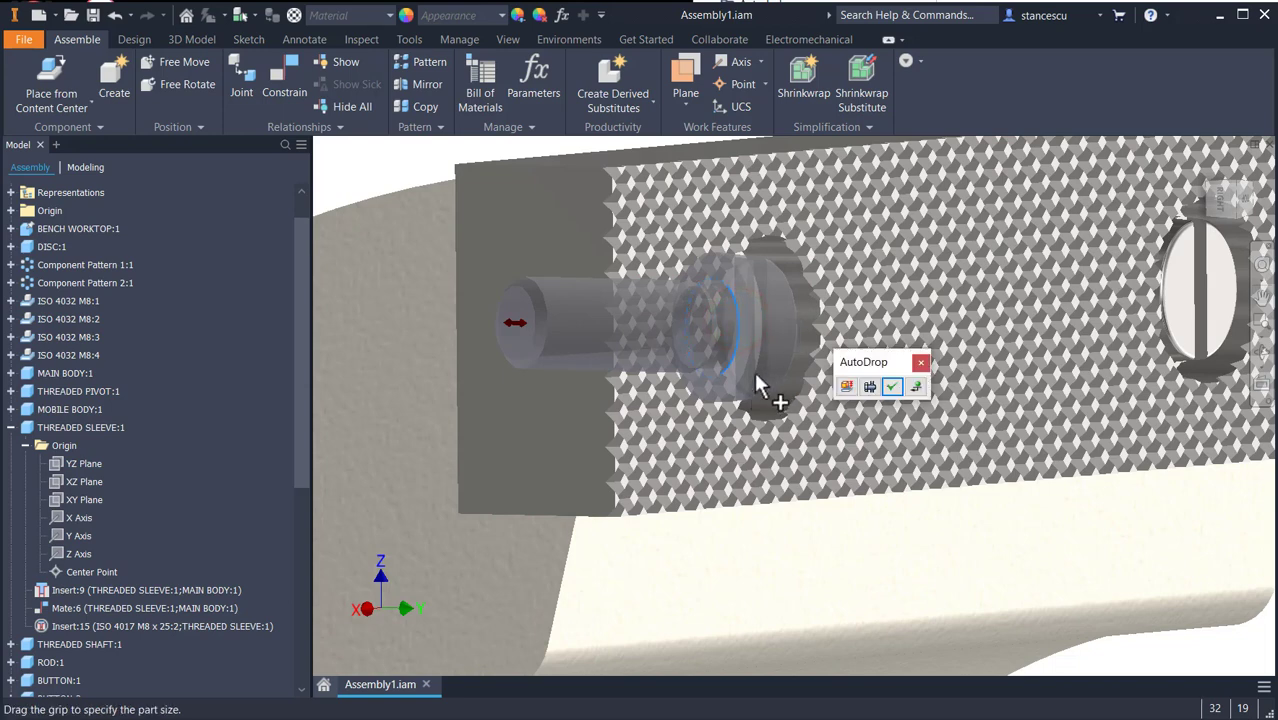
click(892, 387)
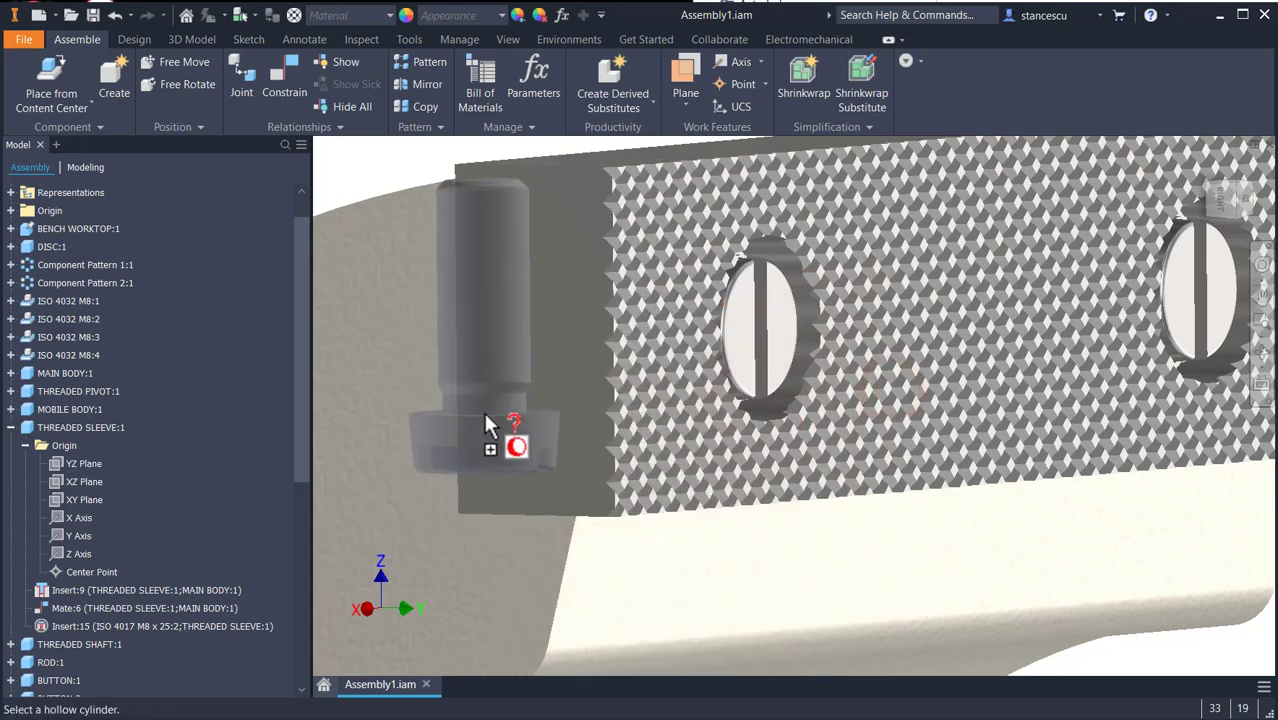
key(Escape)
Find the ISO 1207 M8 x 10 bolt in the main body's jaw and delete it.
drag(304, 470, 312, 692)
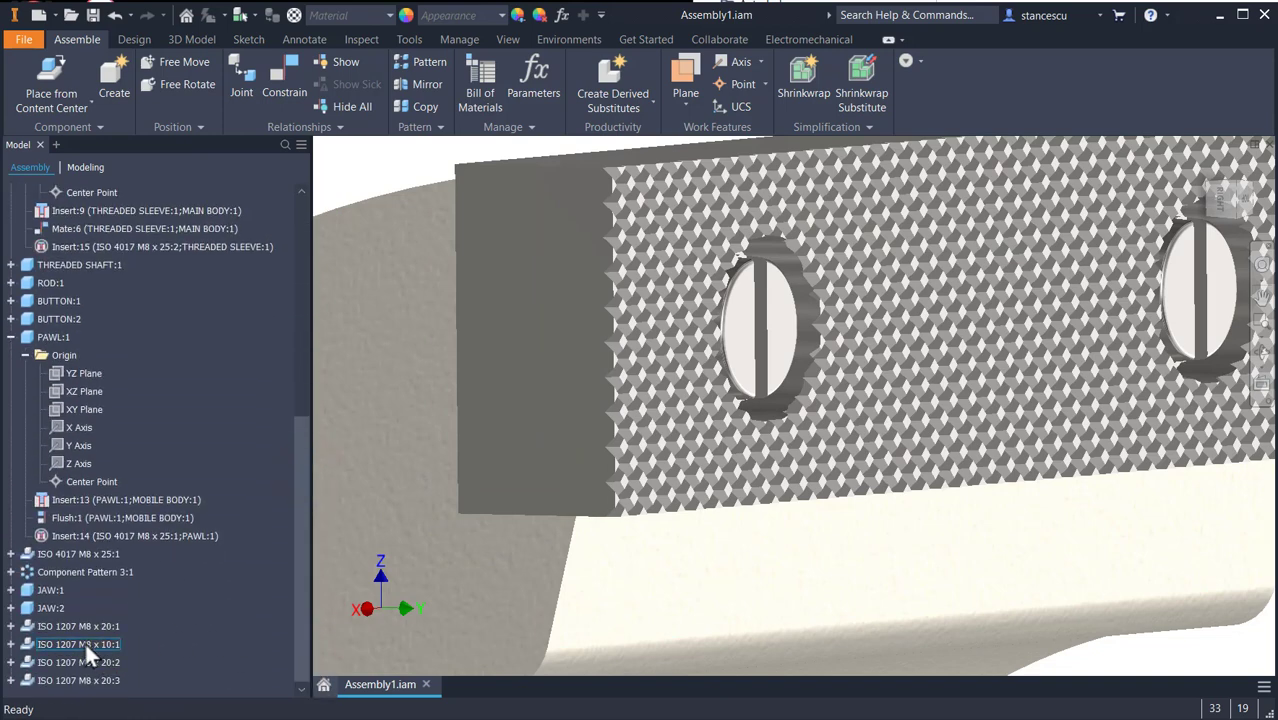
click(36, 643)
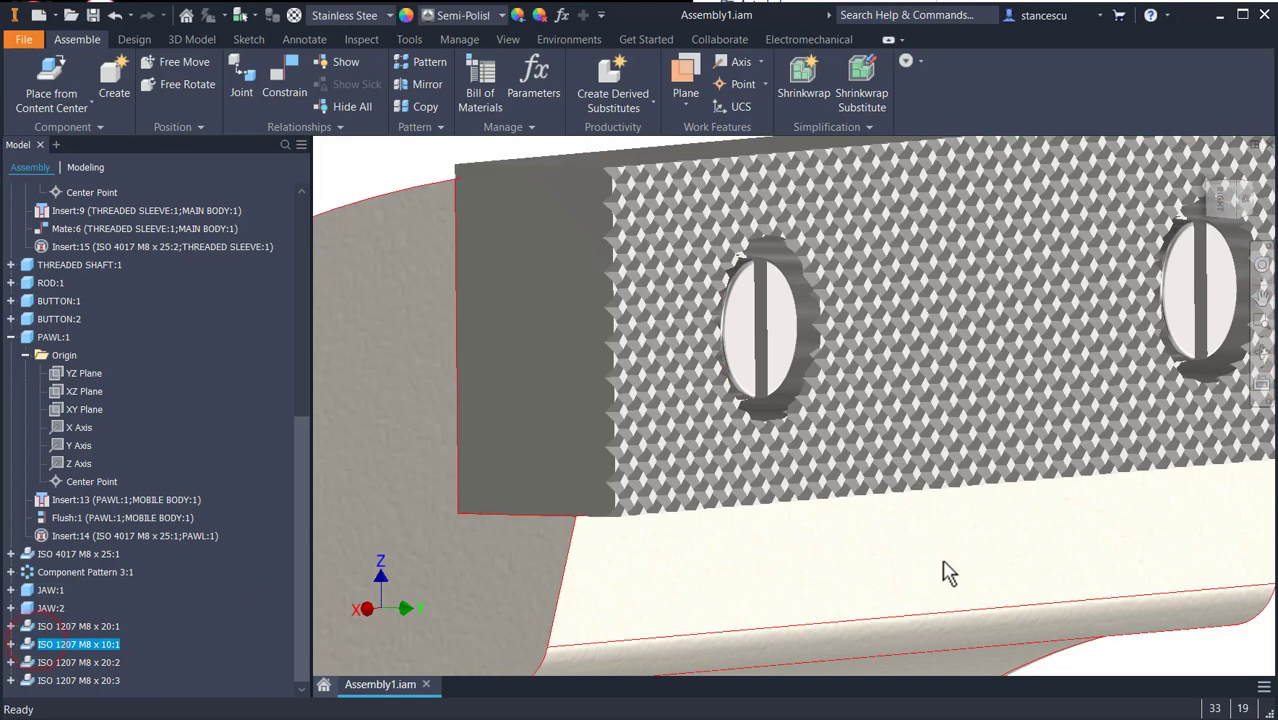
shift+middle_drag(919, 562, 851, 558)
right_click(78, 651)
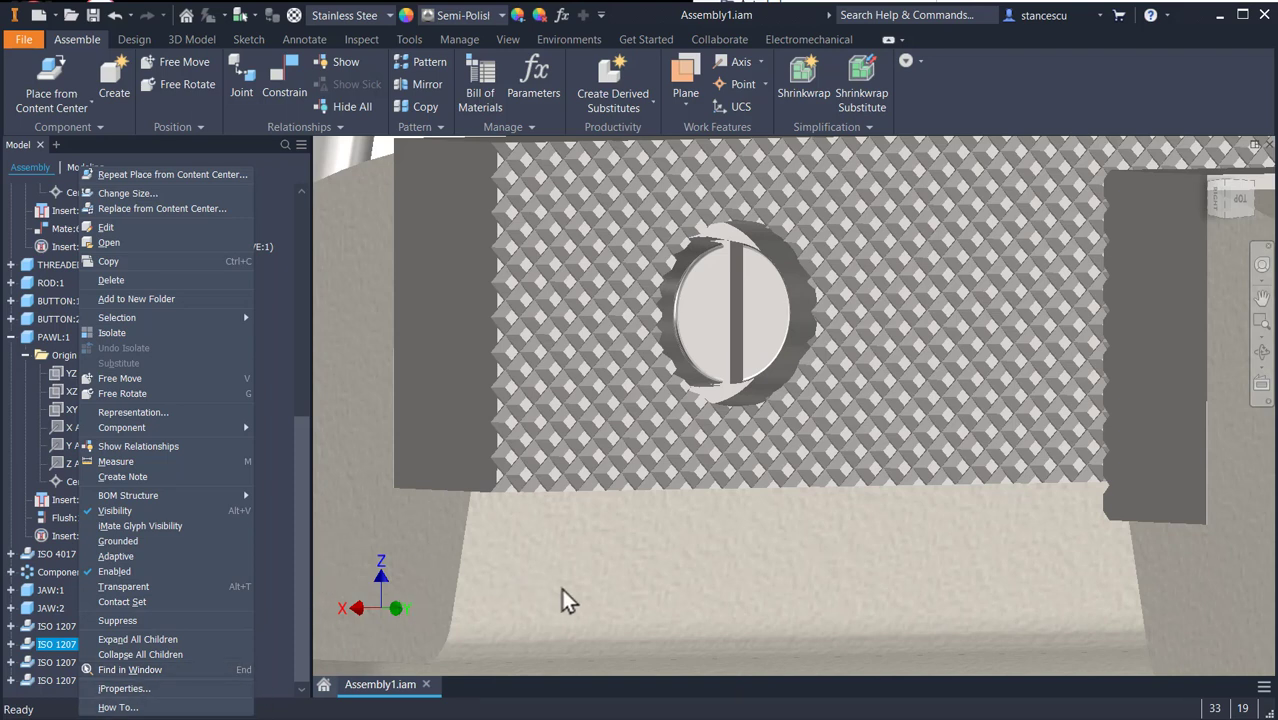
click(273, 357)
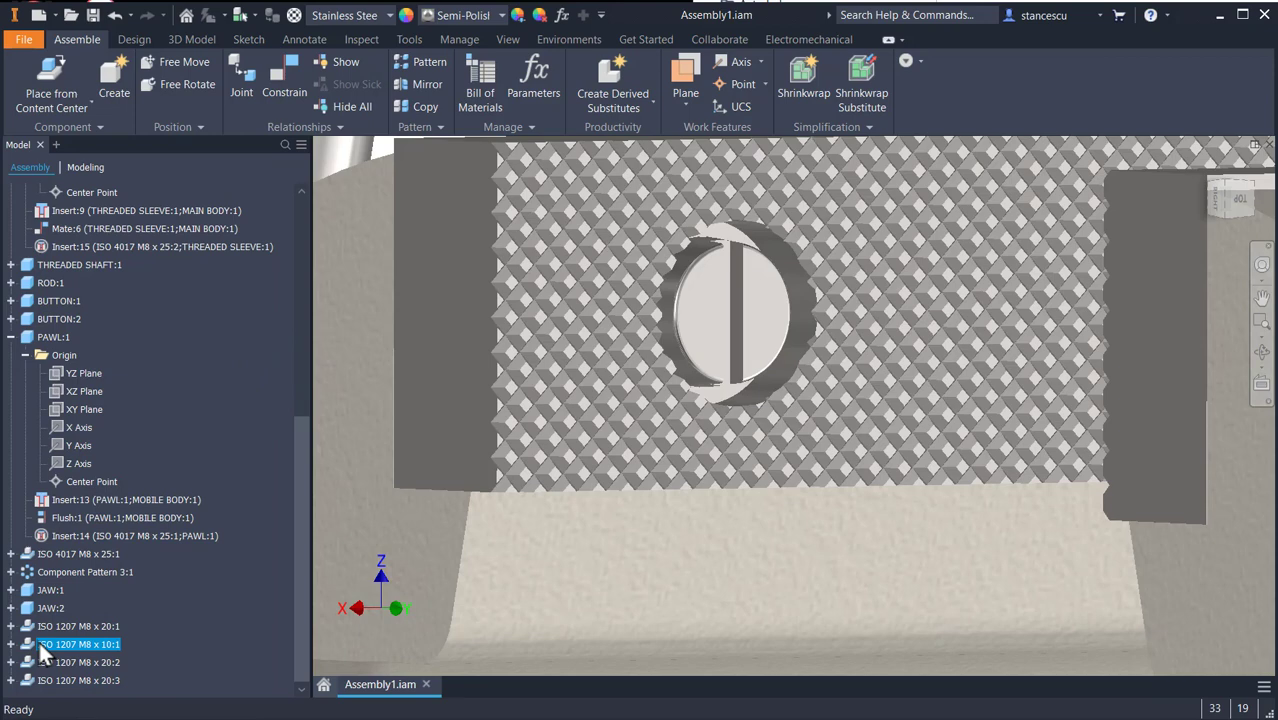
key(End)
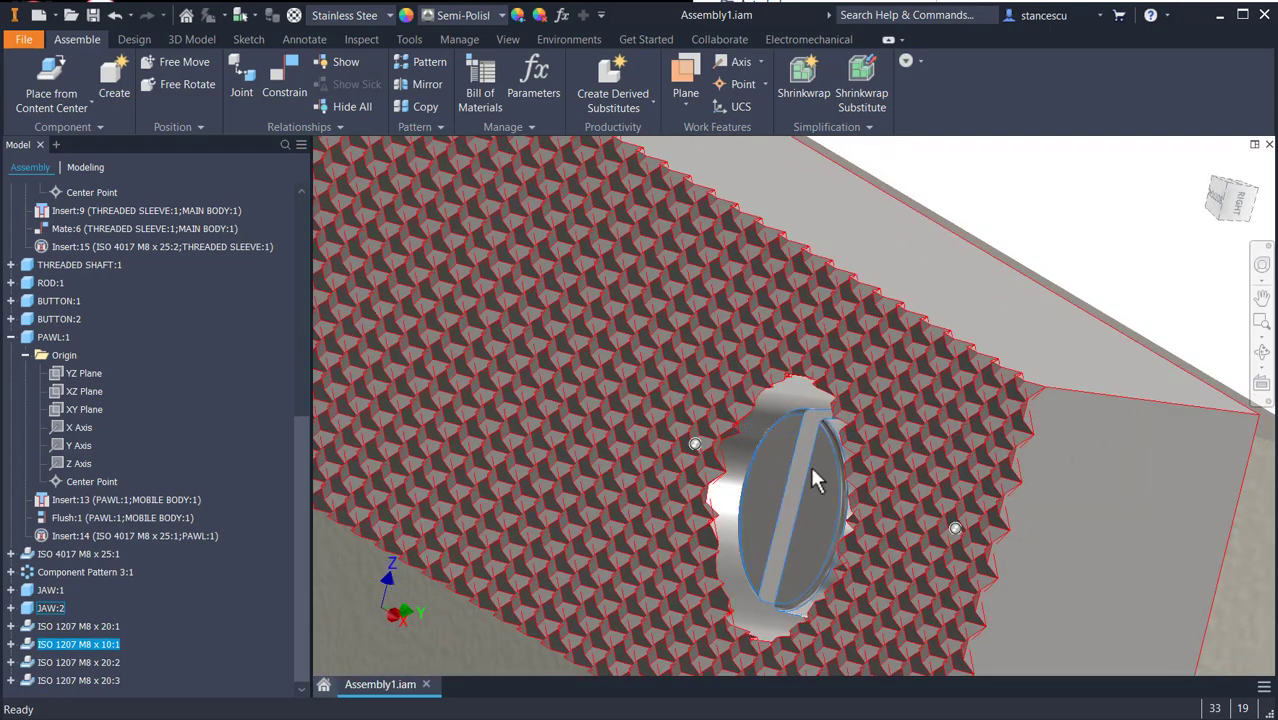
right_click(763, 503)
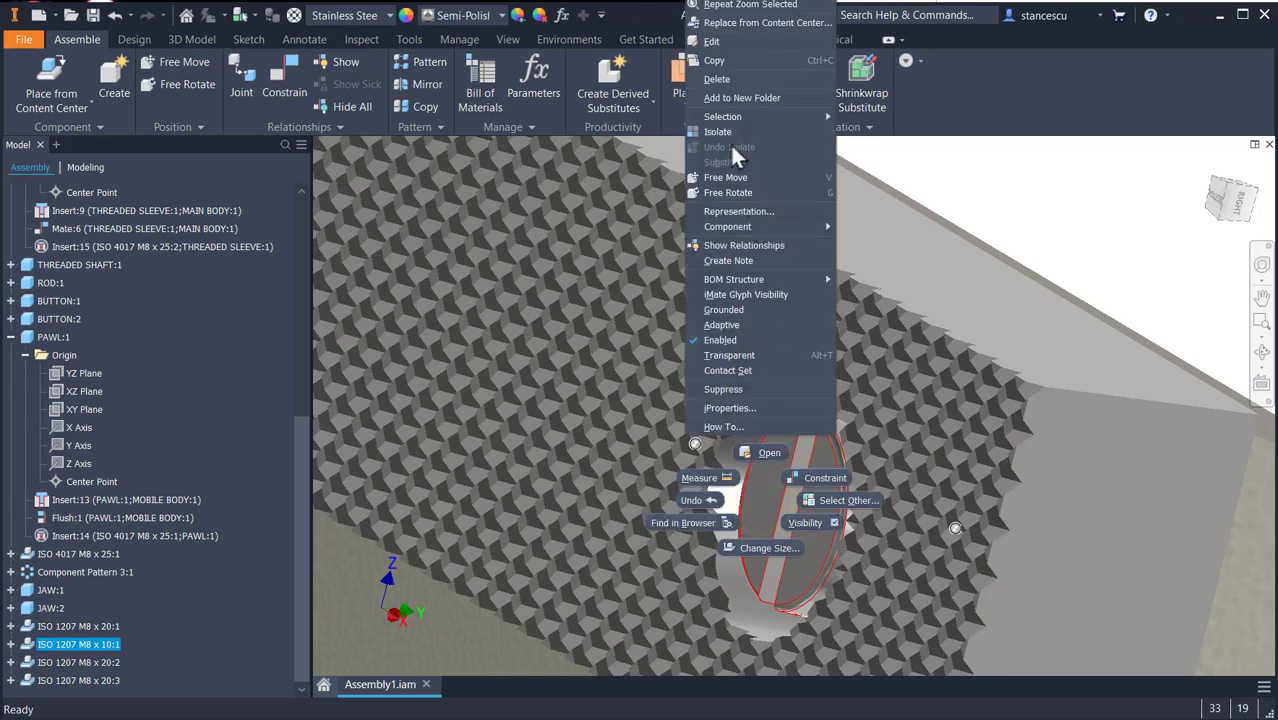
click(717, 79)
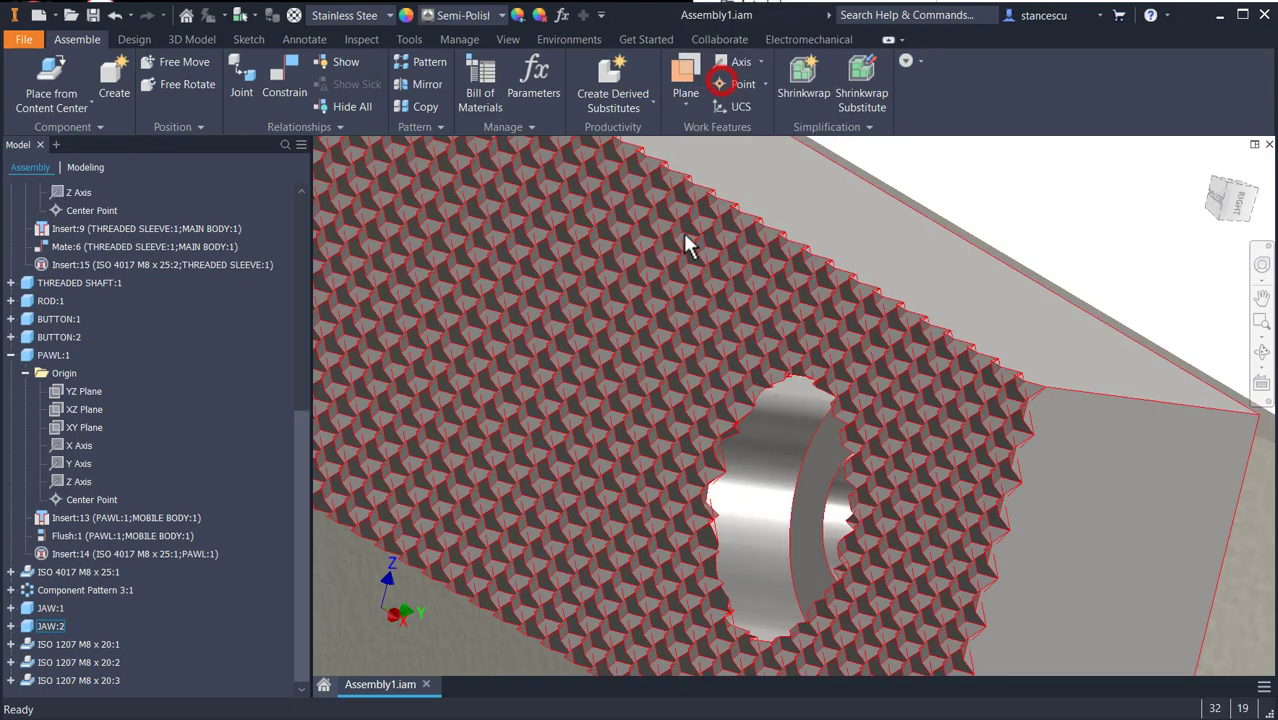
Place an ISO 1207 M8 x 20 bolt from the Content Center in the emptied jaw hole and end bolt placement.
click(58, 84)
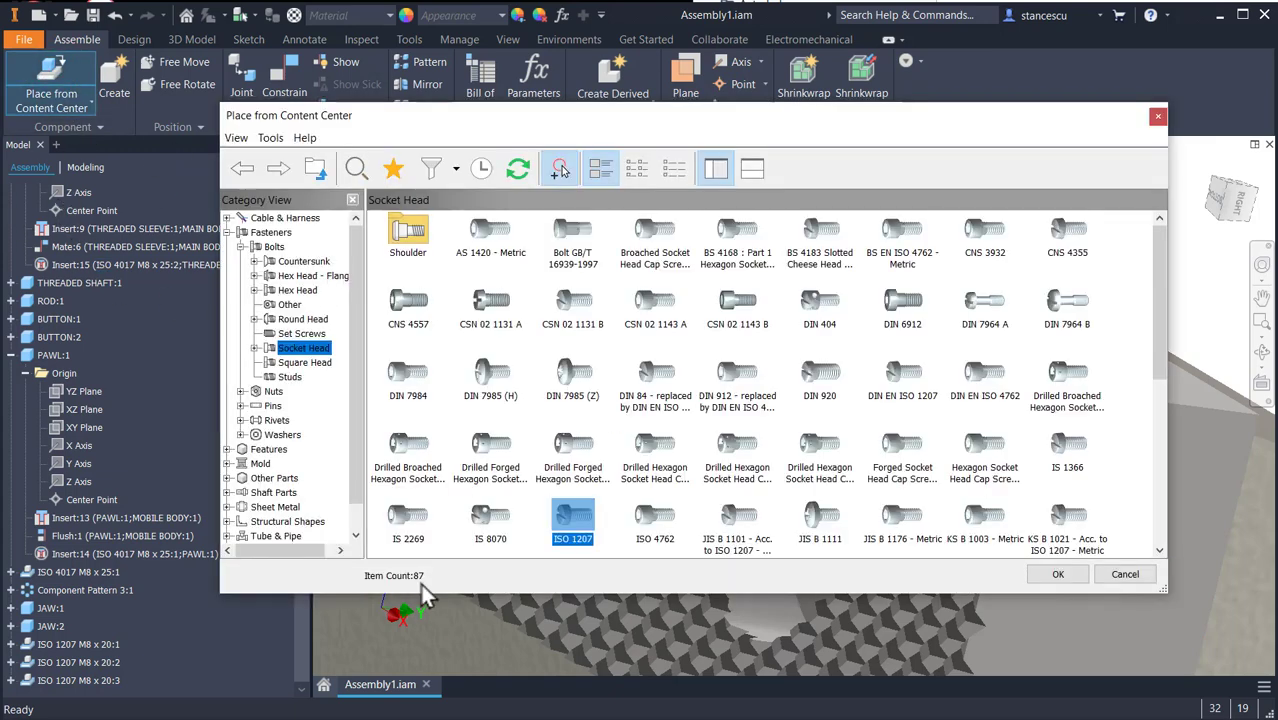
double_click(565, 520)
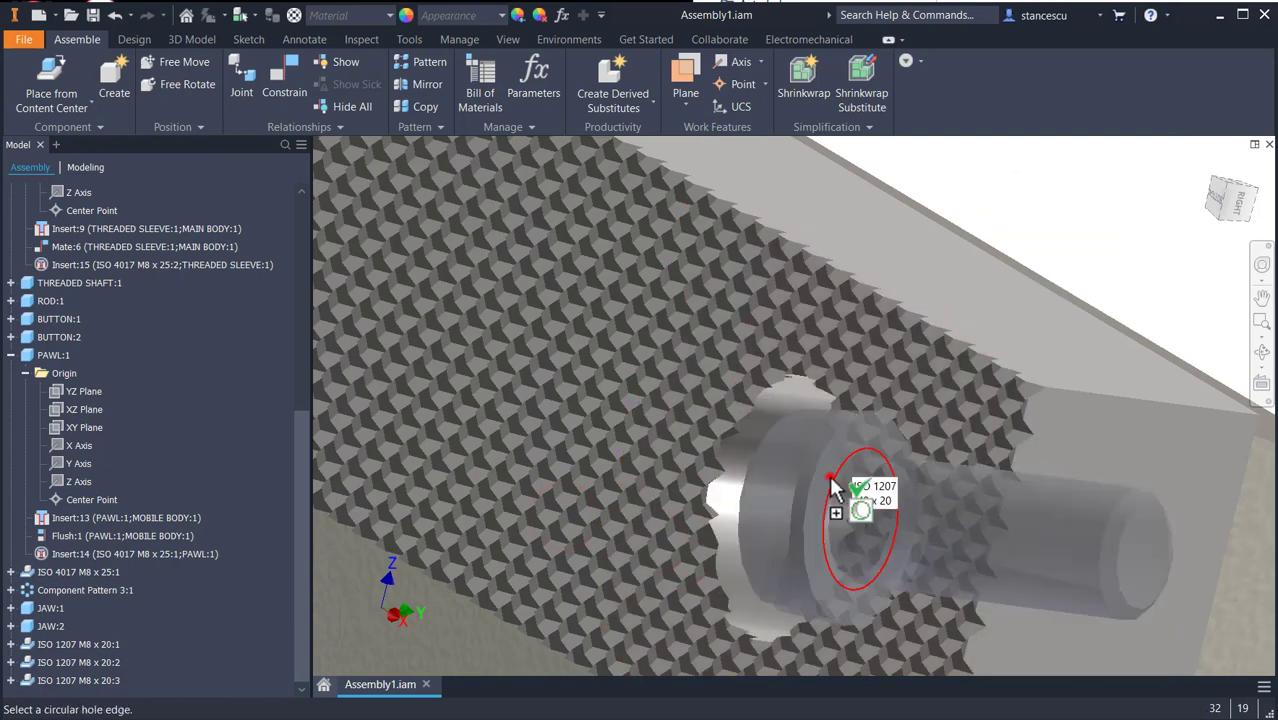
click(905, 485)
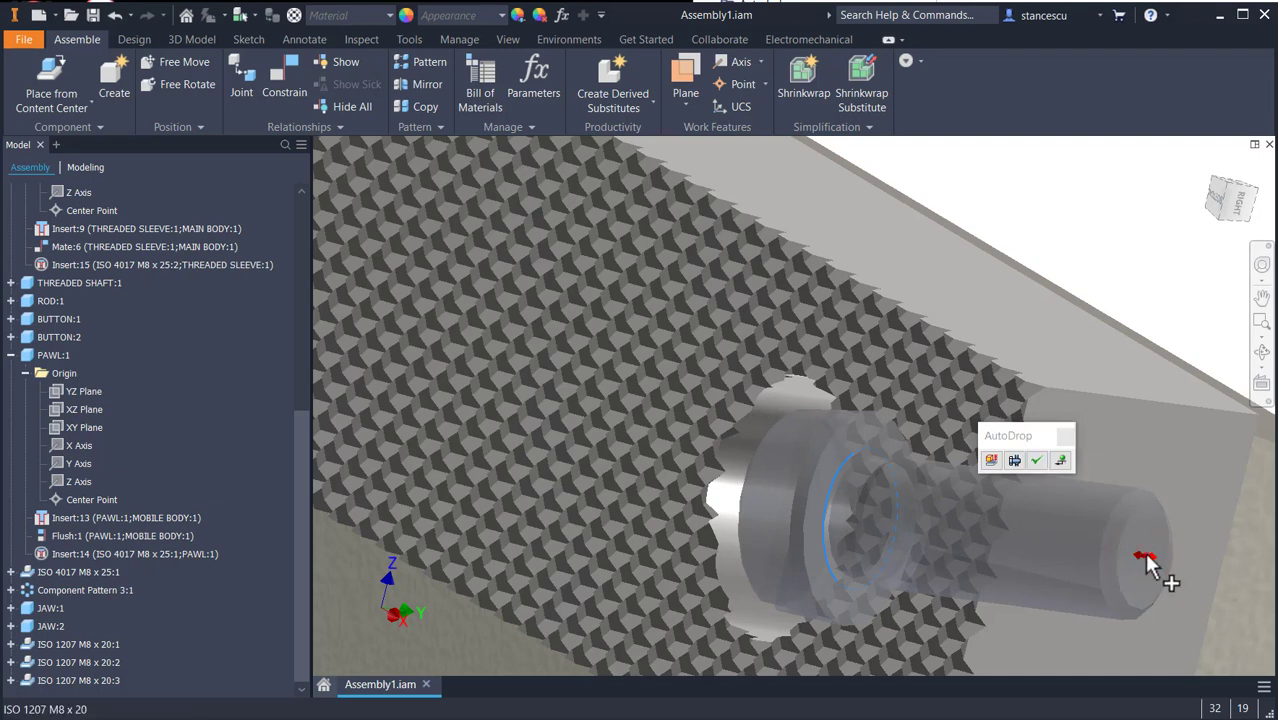
mouse_move(1164, 559)
mouse_down()
mouse_move(1102, 551)
mouse_move(1147, 563)
mouse_up()
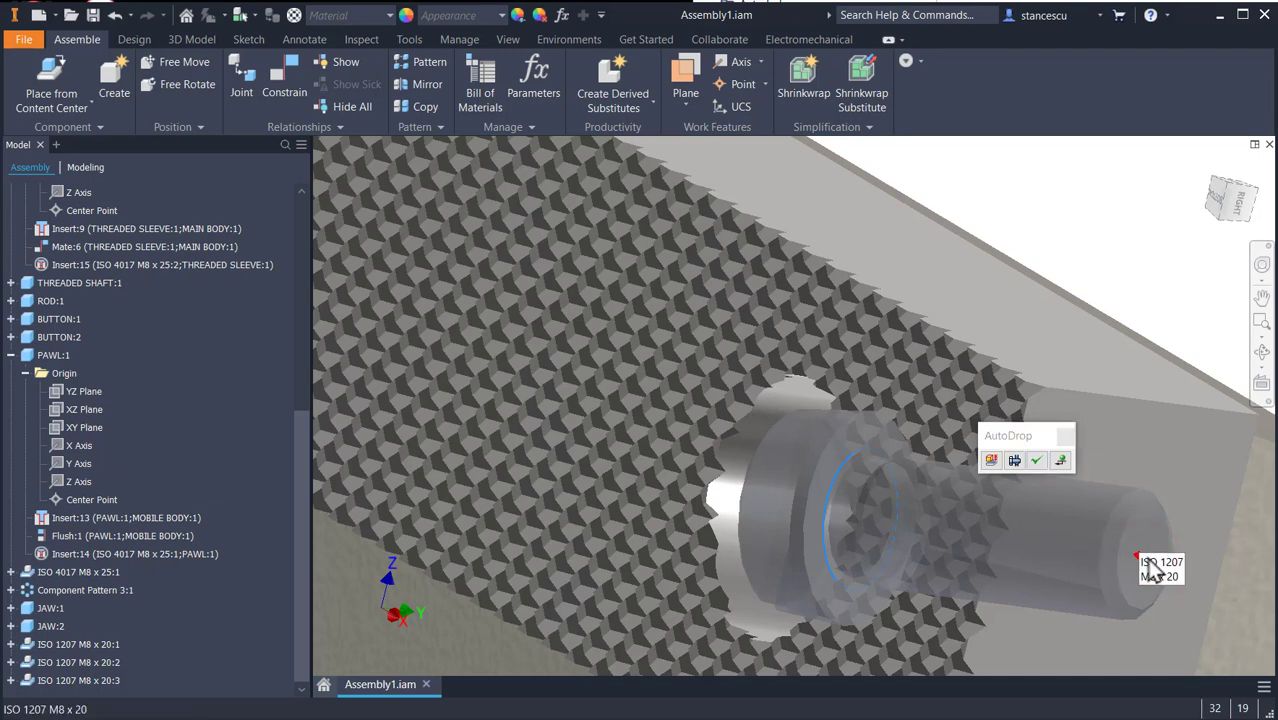
click(1038, 461)
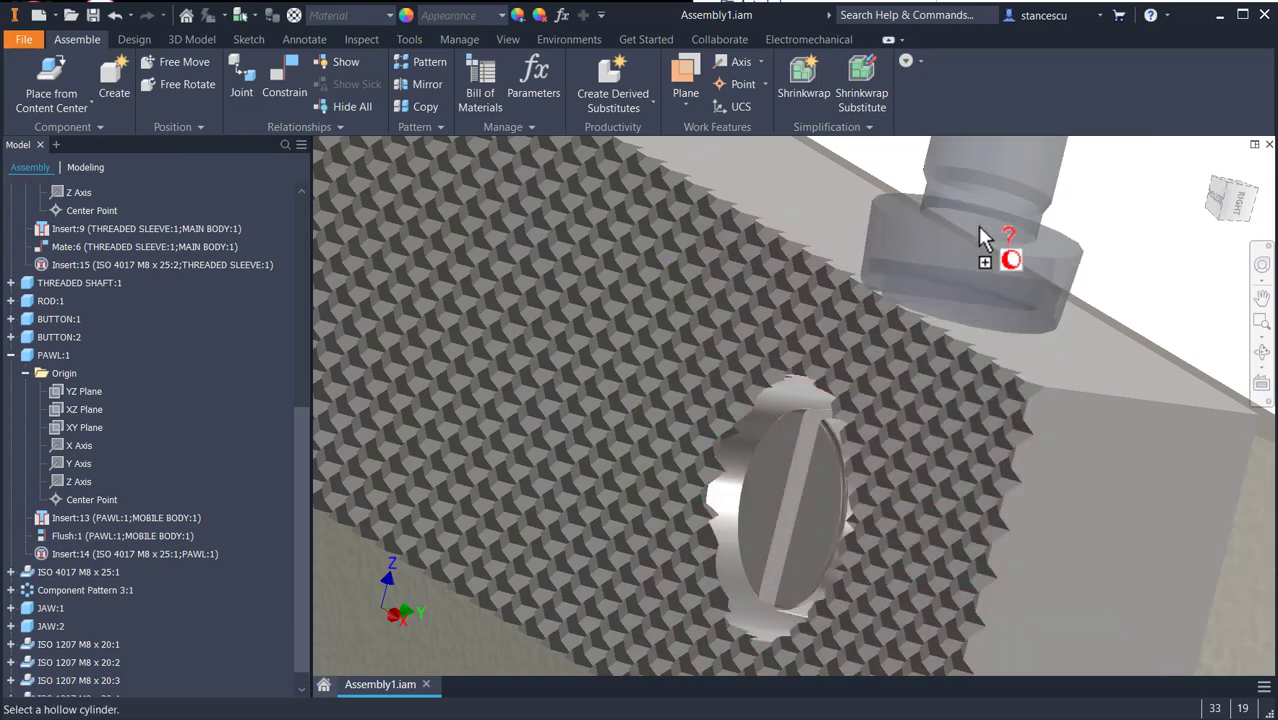
key(Escape)
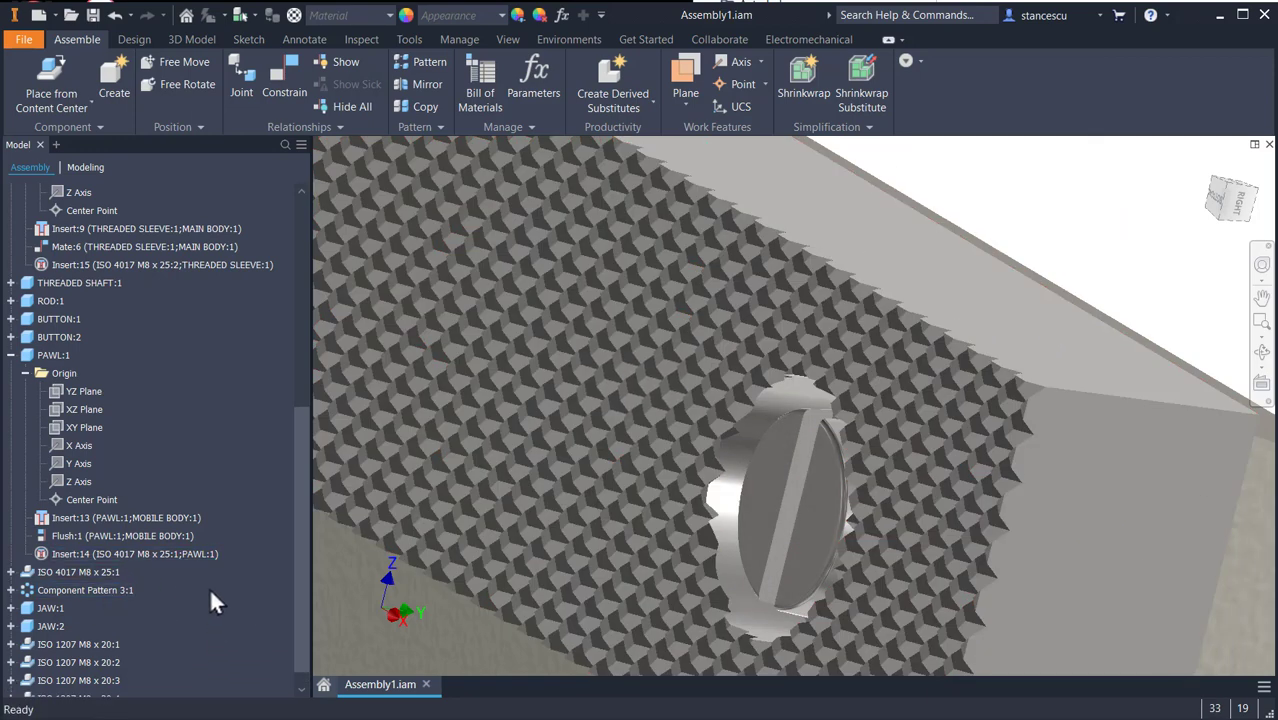
click(300, 628)
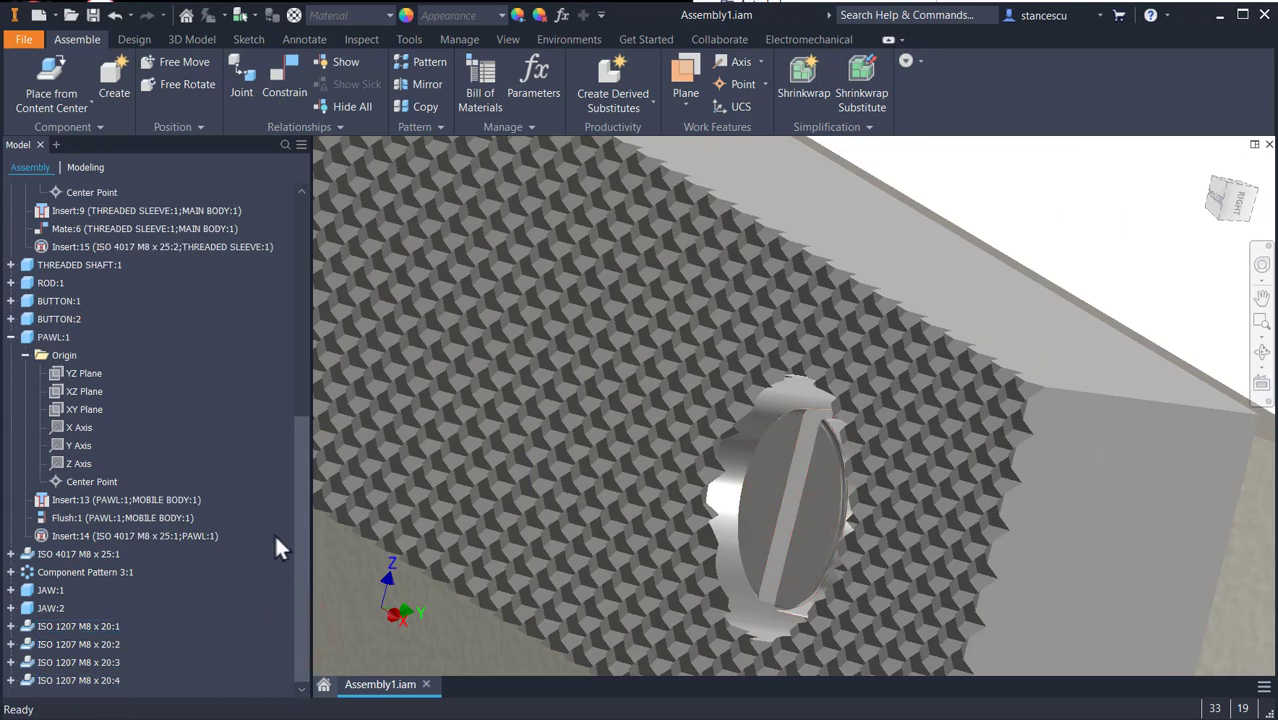
Slide the mobile body with the handle rod outward to open the jaws partway, and ground the mobile body.
click(1120, 185)
key(F6)
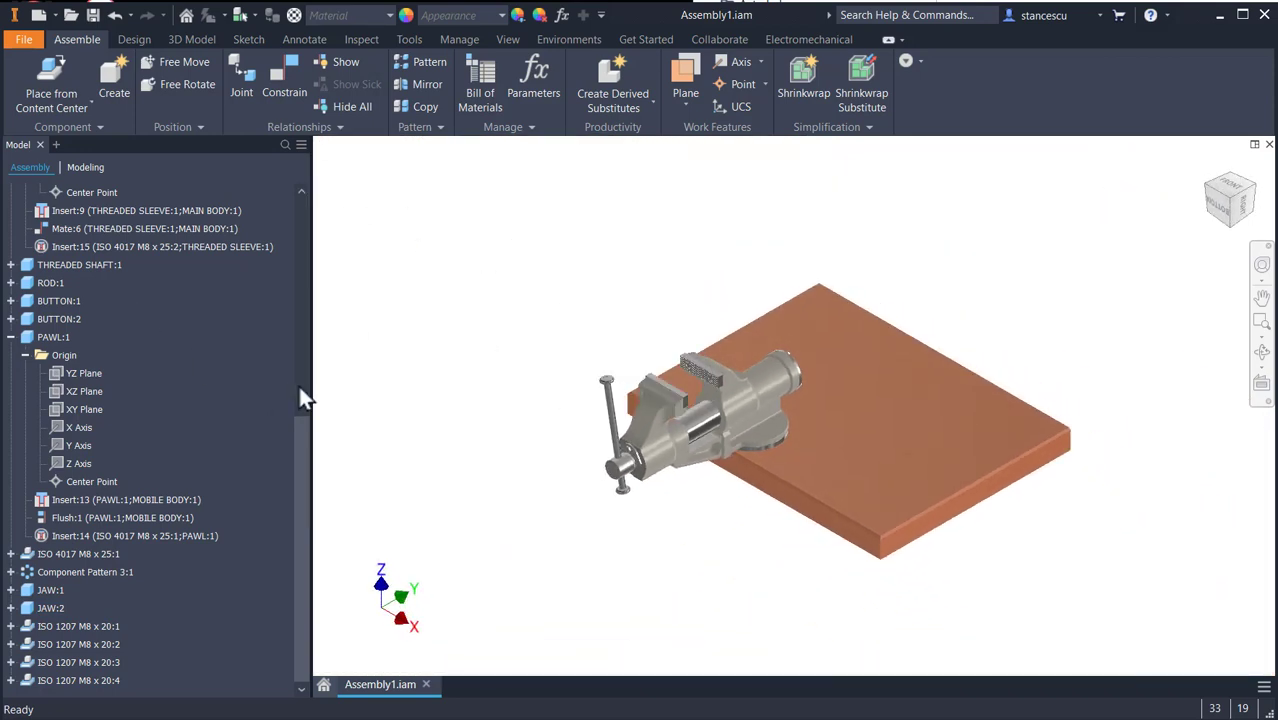
click(479, 283)
scroll(592, 424, up, 3)
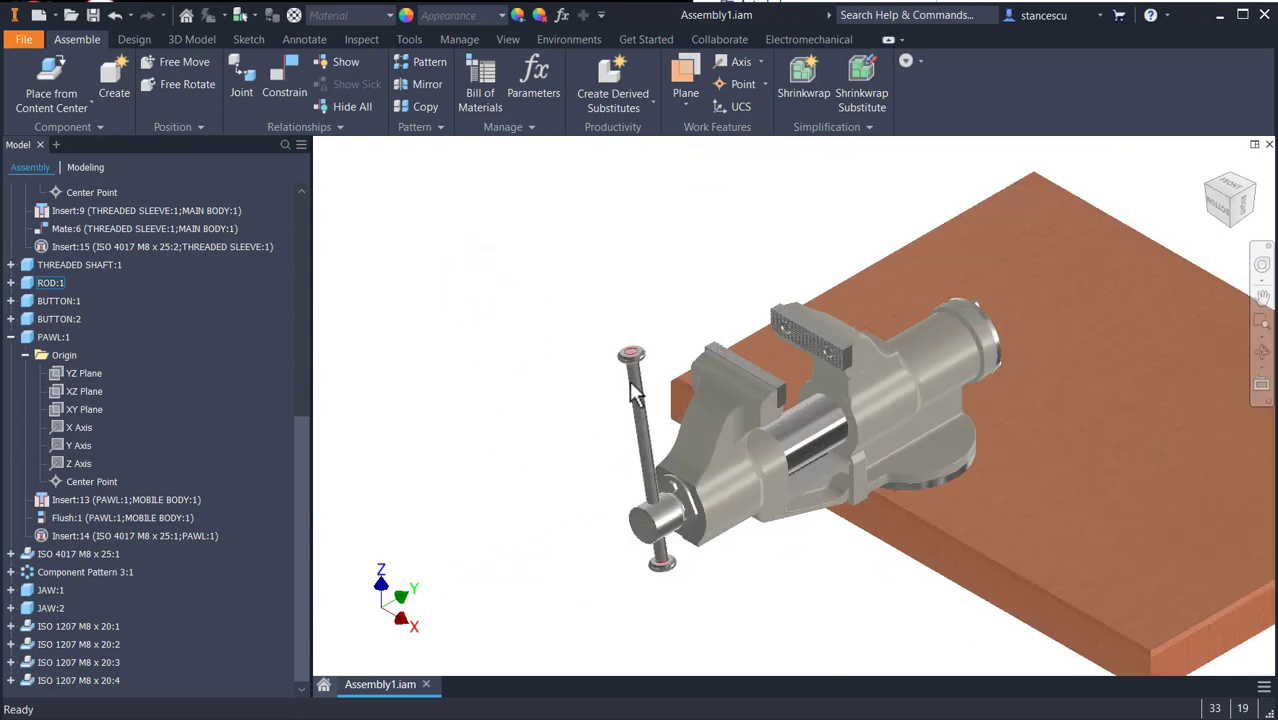
drag(648, 402, 528, 402)
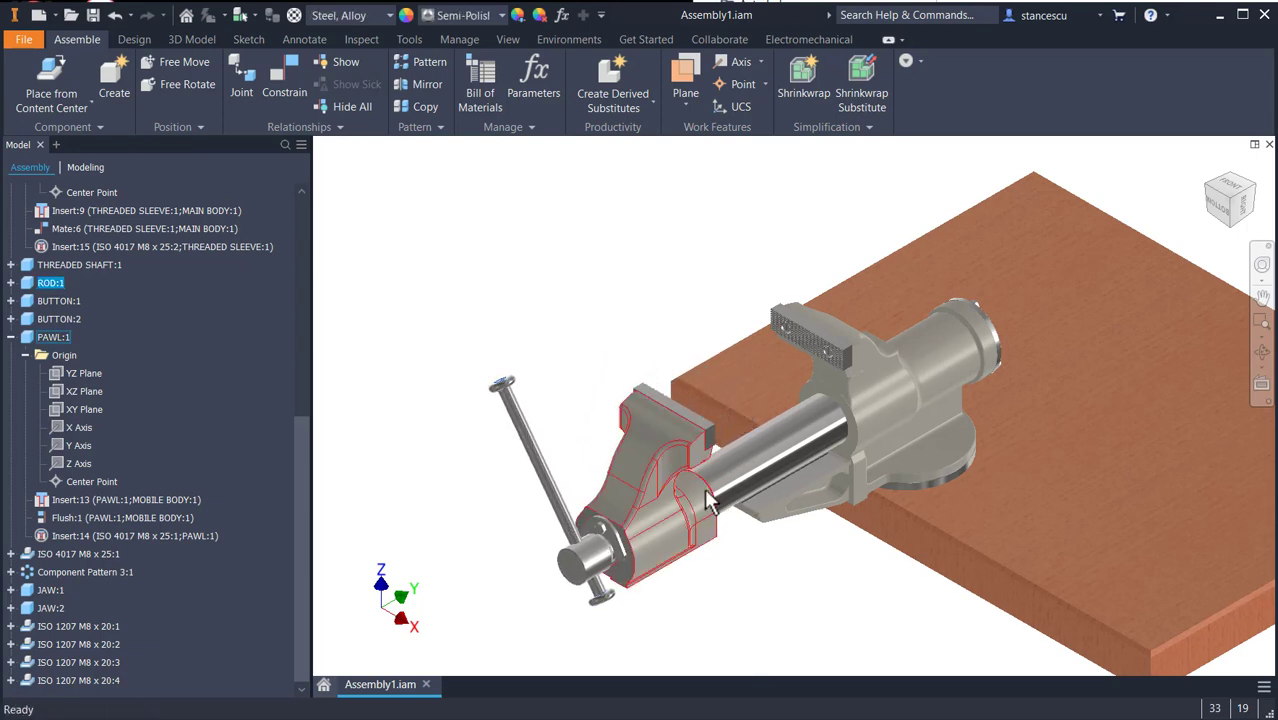
drag(661, 459, 694, 442)
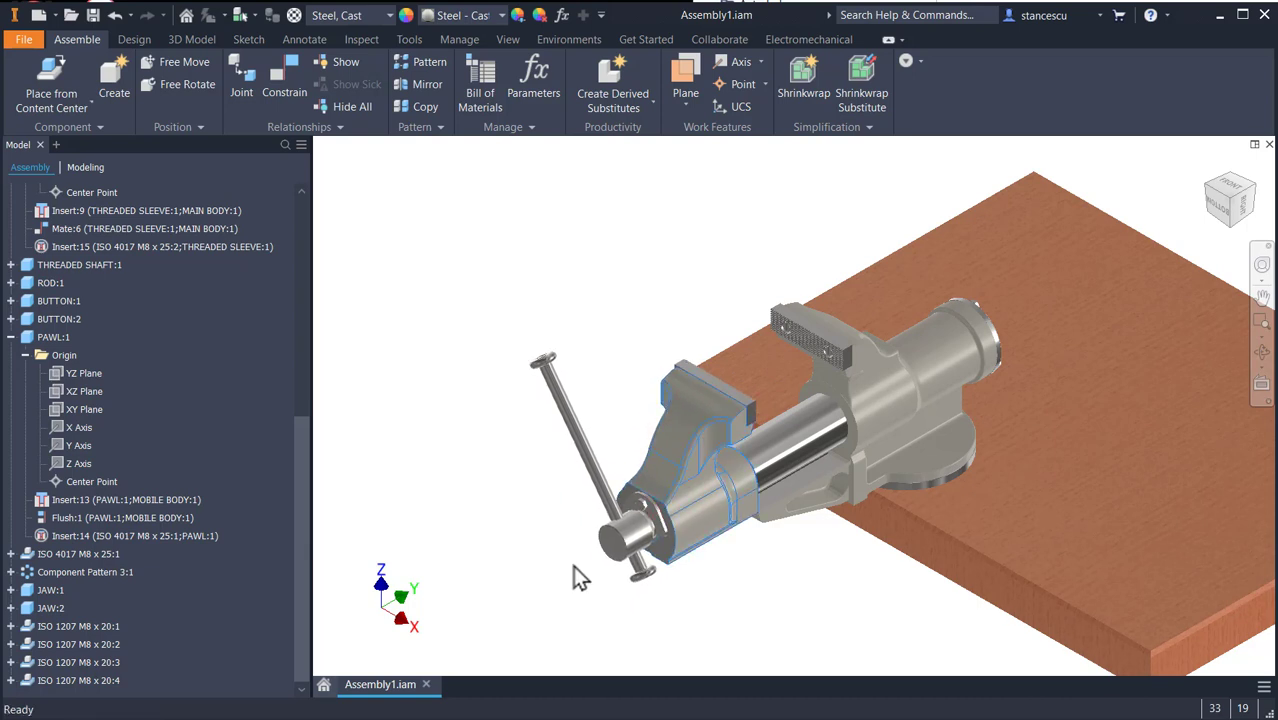
right_click(688, 434)
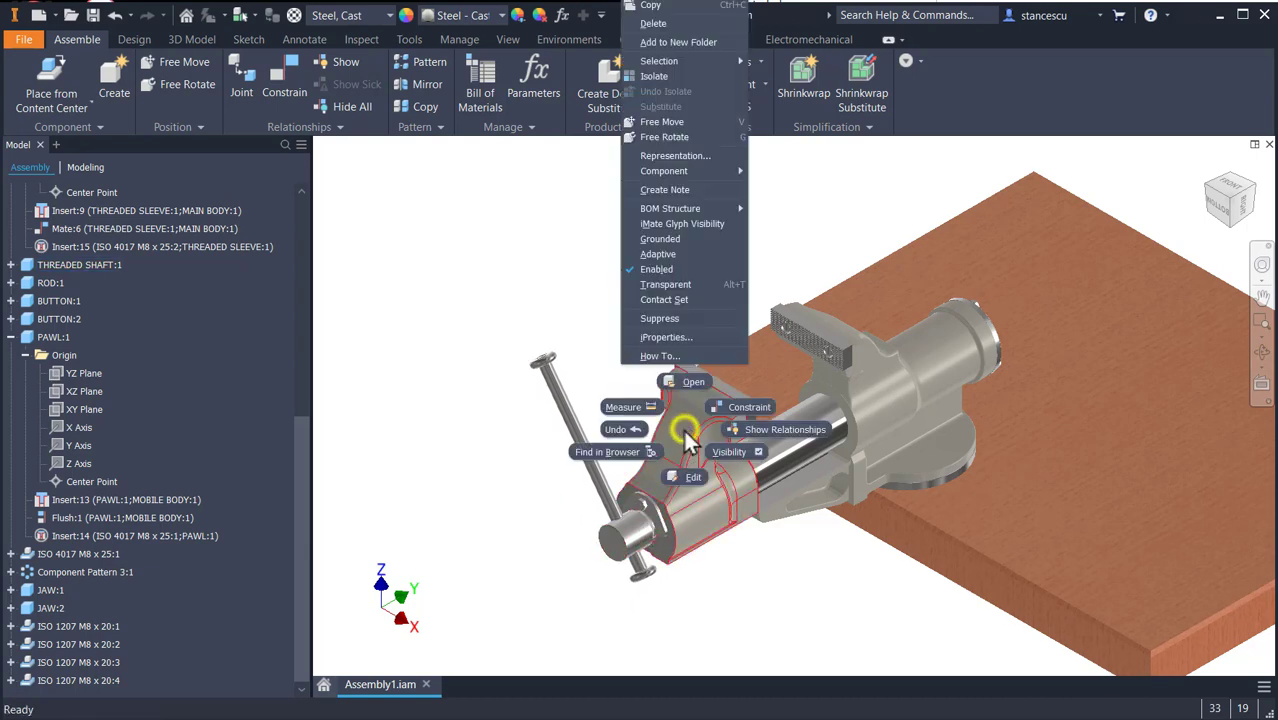
click(671, 239)
Turn the threaded shaft until the rod hangs vertically and slide the rod down so its upper button meets the shaft.
drag(544, 362, 650, 592)
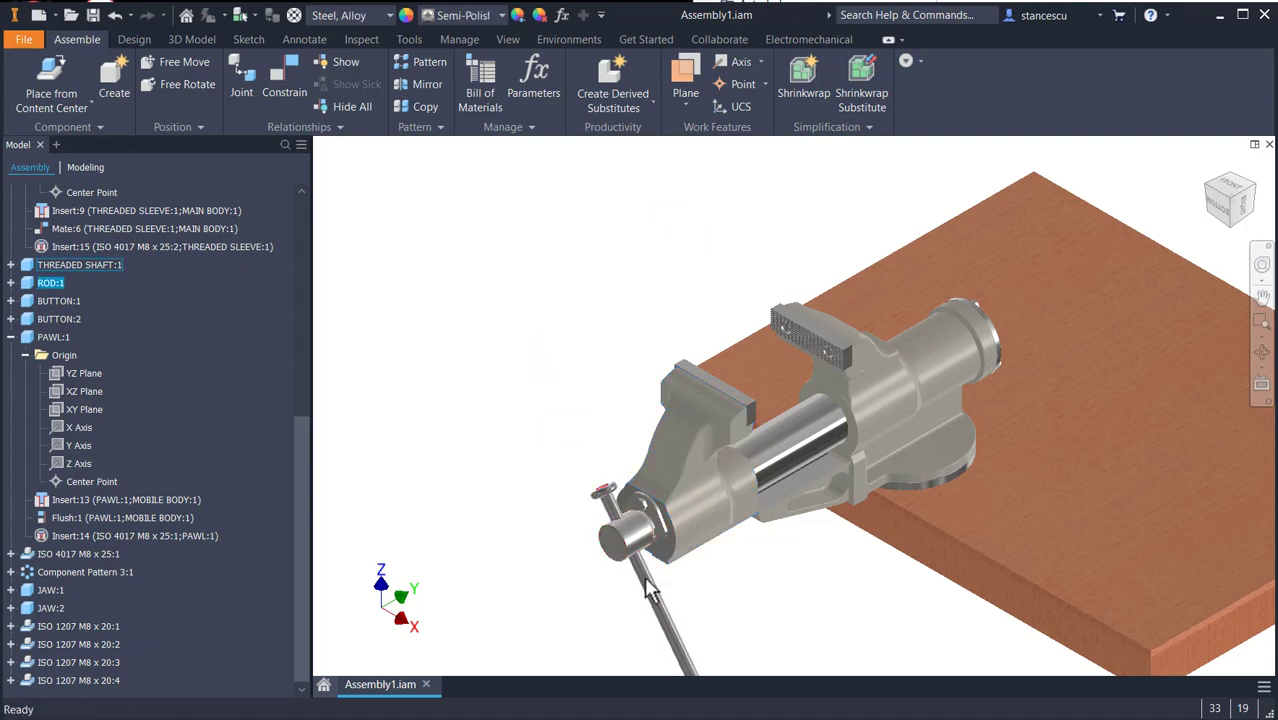
drag(626, 538, 639, 556)
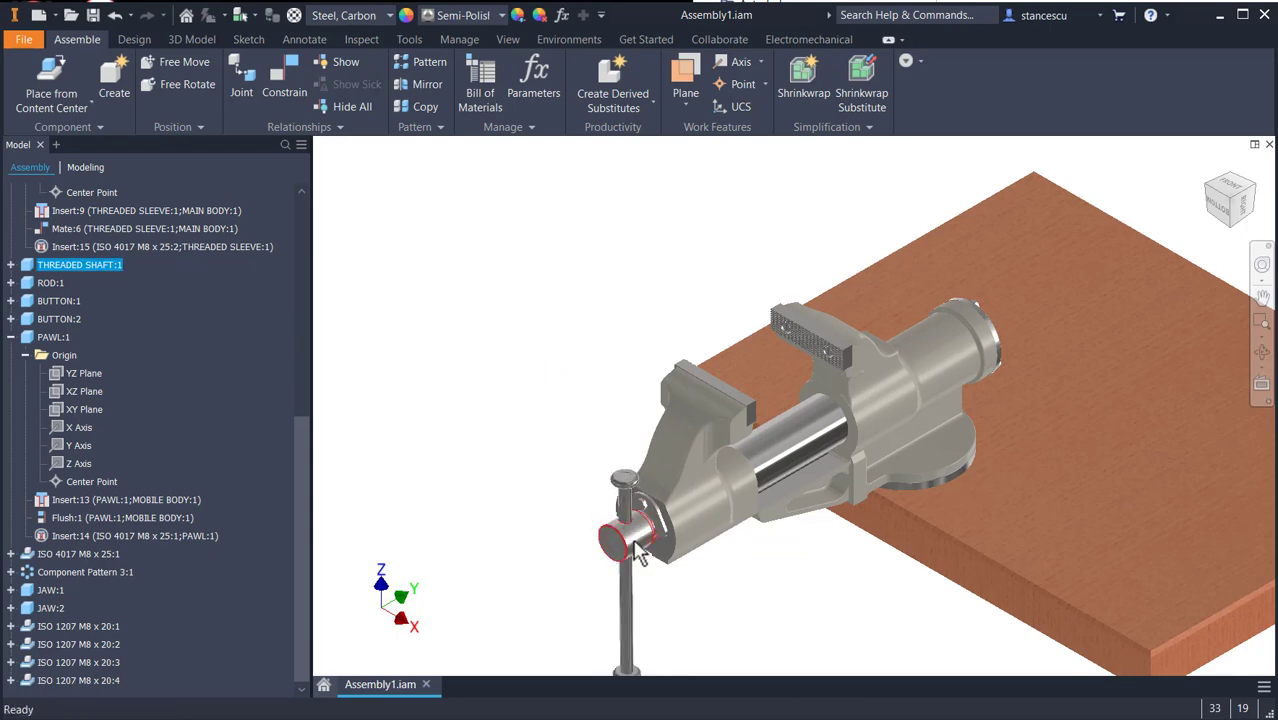
scroll(641, 545, down, 5)
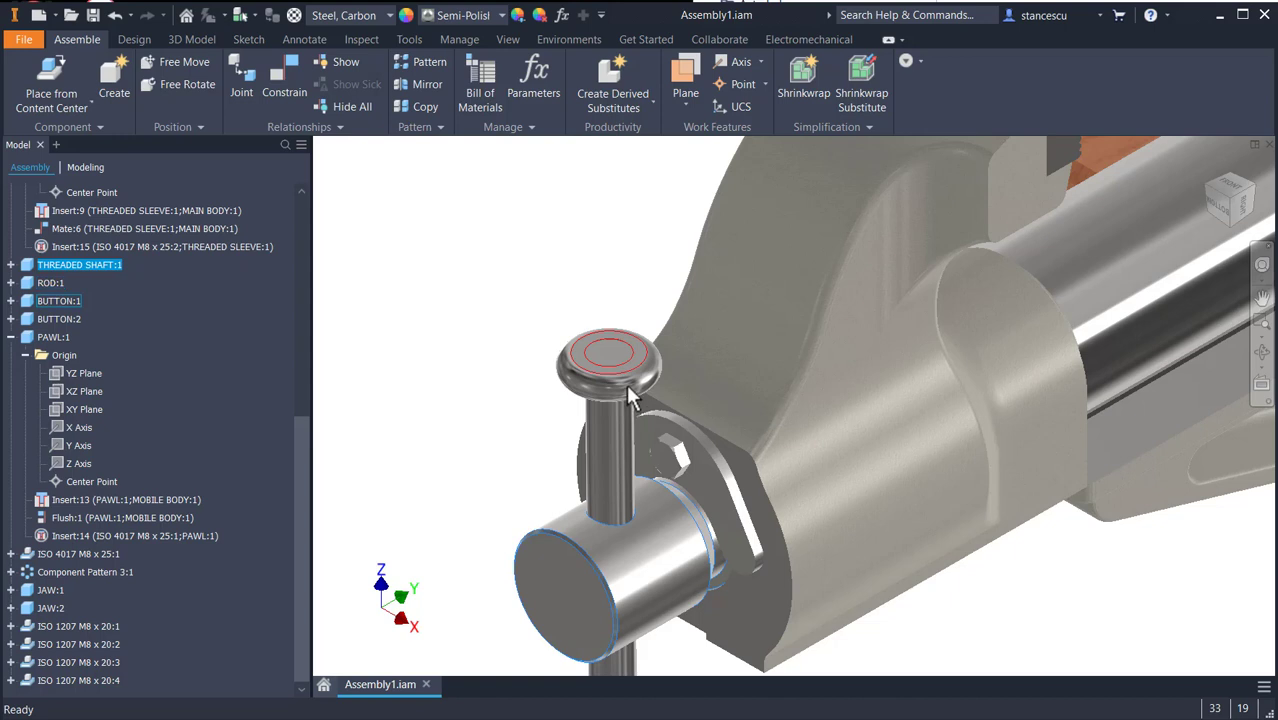
drag(630, 395, 630, 500)
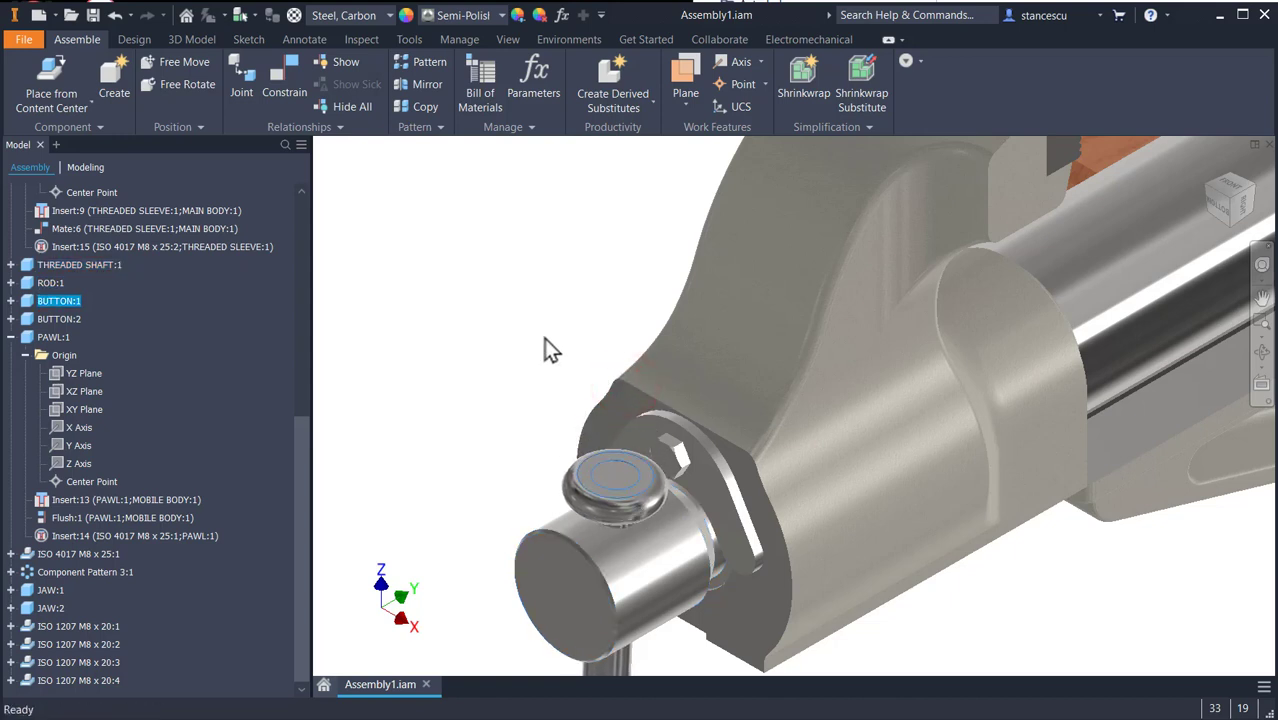
click(542, 323)
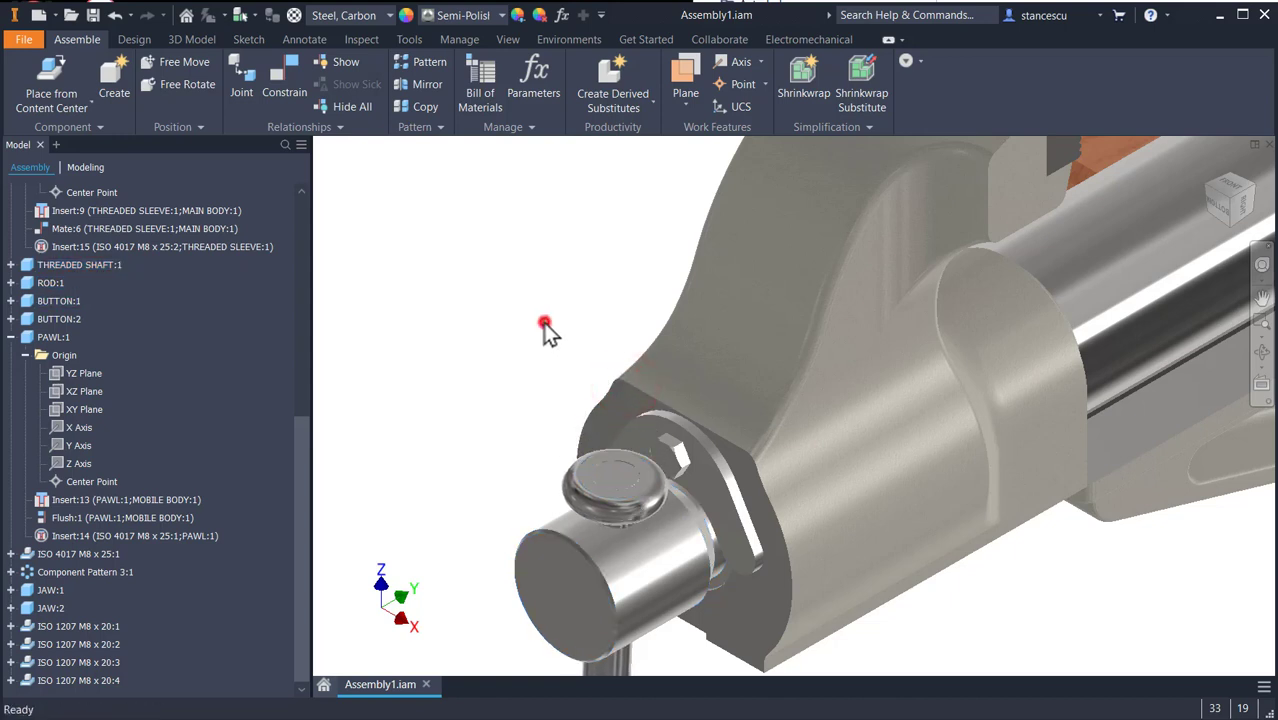
Switch the view projection to perspective and return to the home view.
right_click(1234, 201)
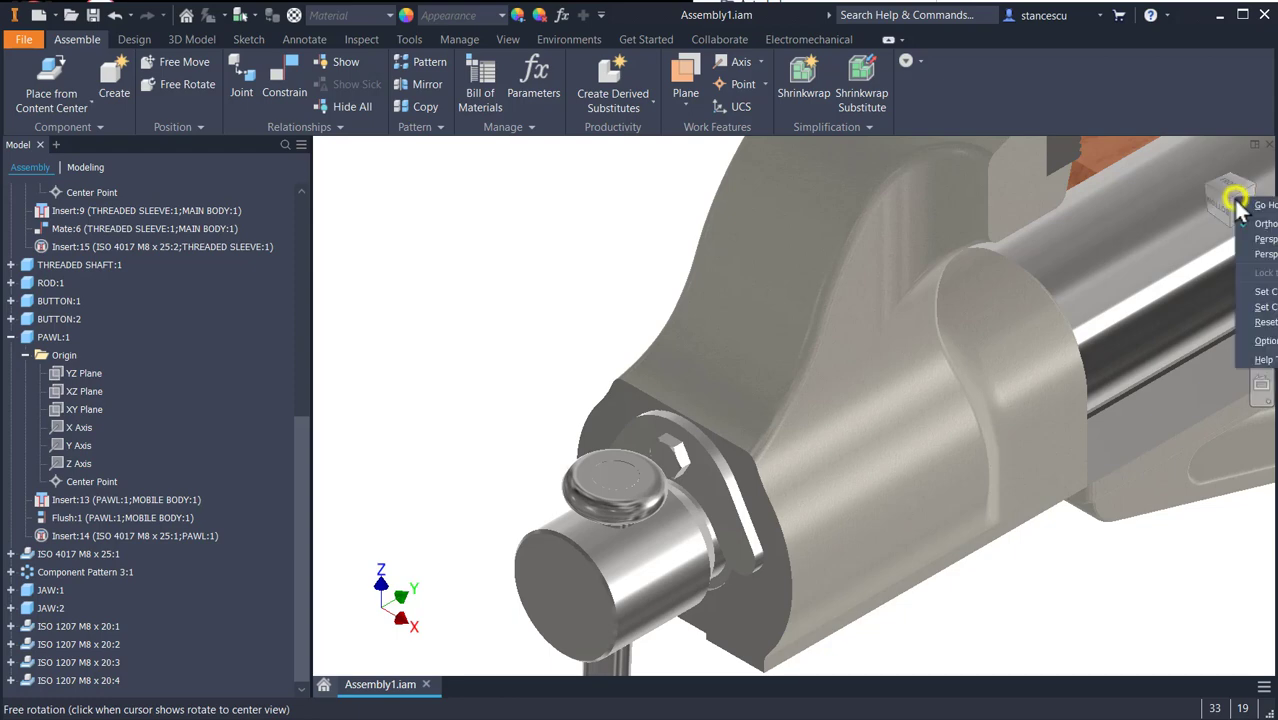
click(1264, 240)
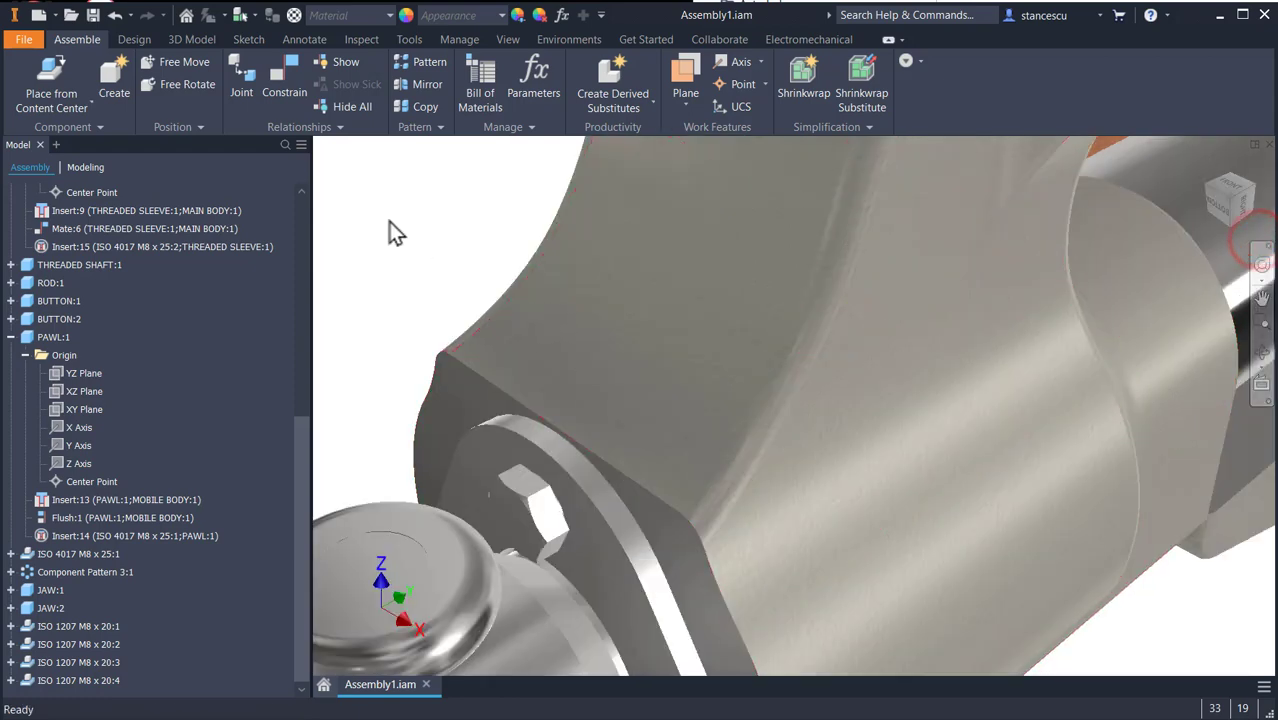
key(F6)
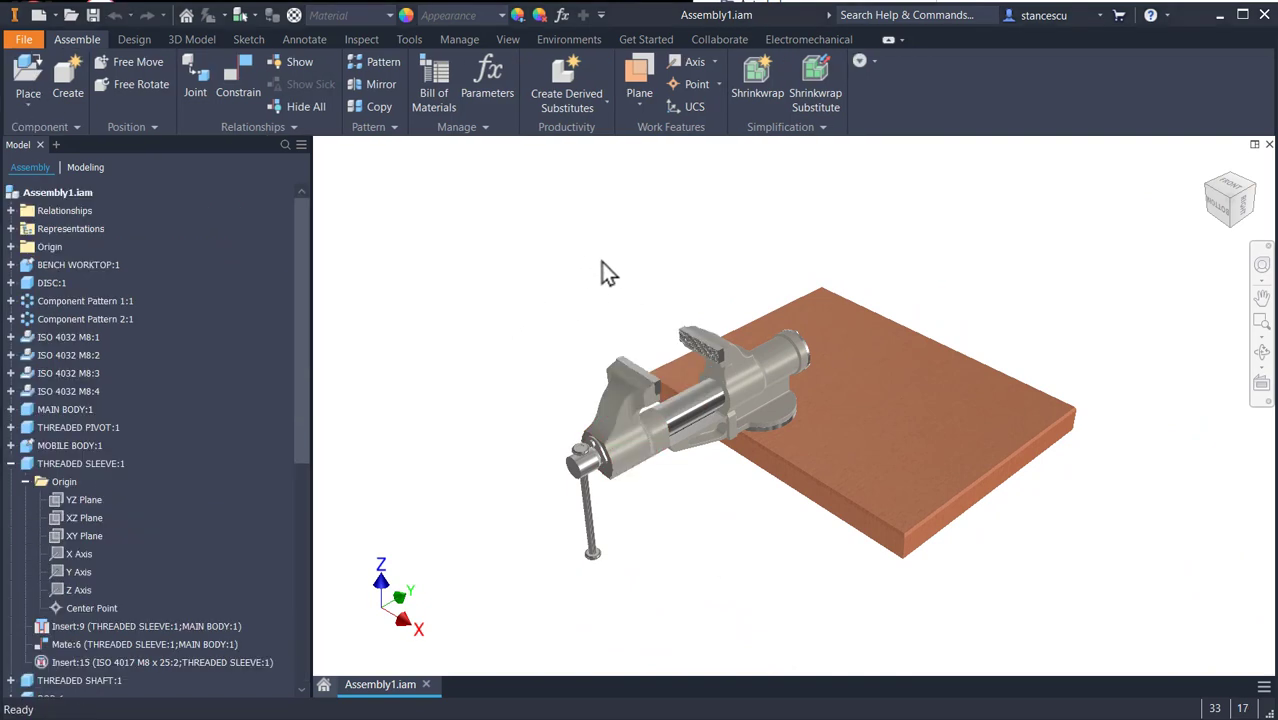
Place one LARGE WASHER.ipt component in free space beside the worktop, near the underside of the vise.
shift+middle_drag(613, 289, 625, 232)
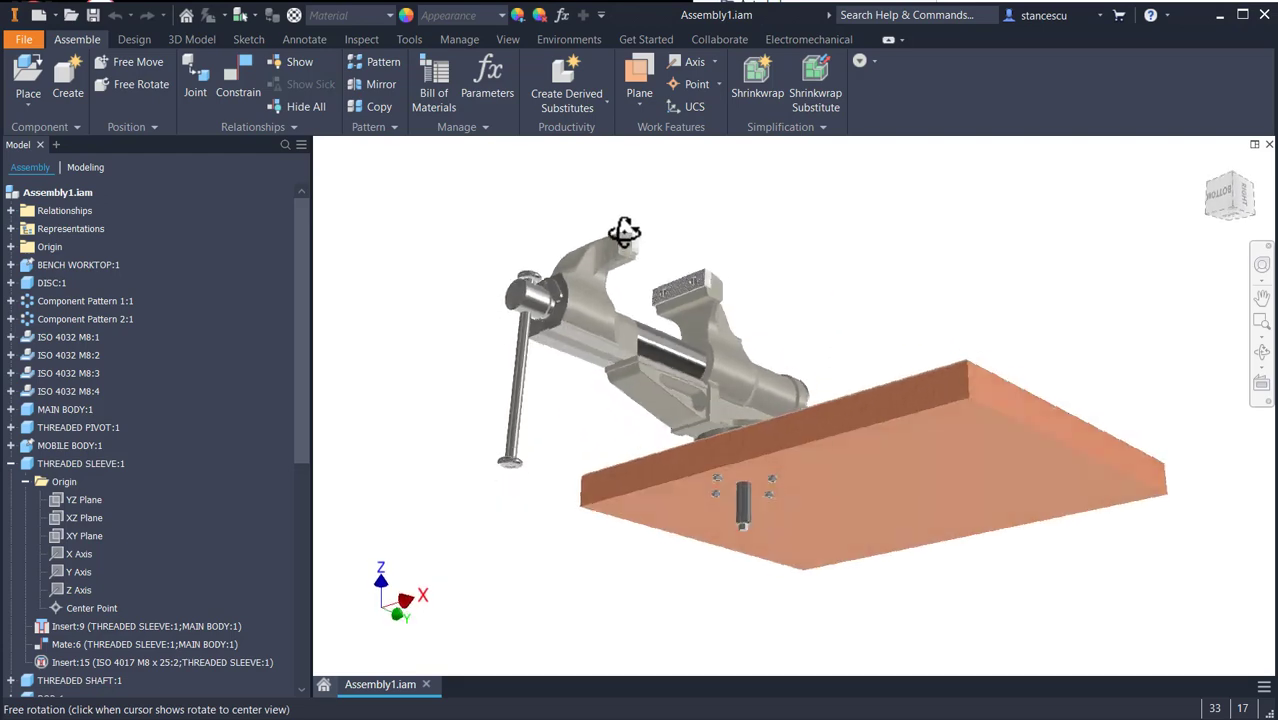
scroll(760, 478, up, 4)
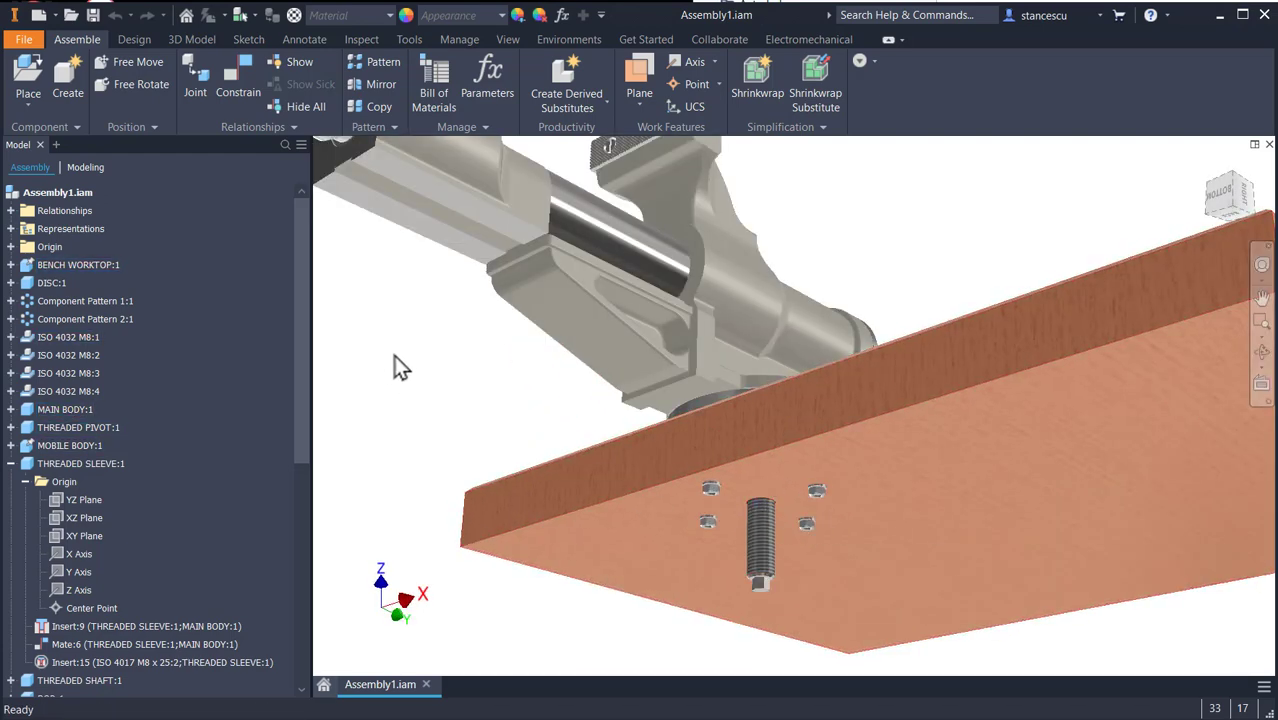
click(34, 84)
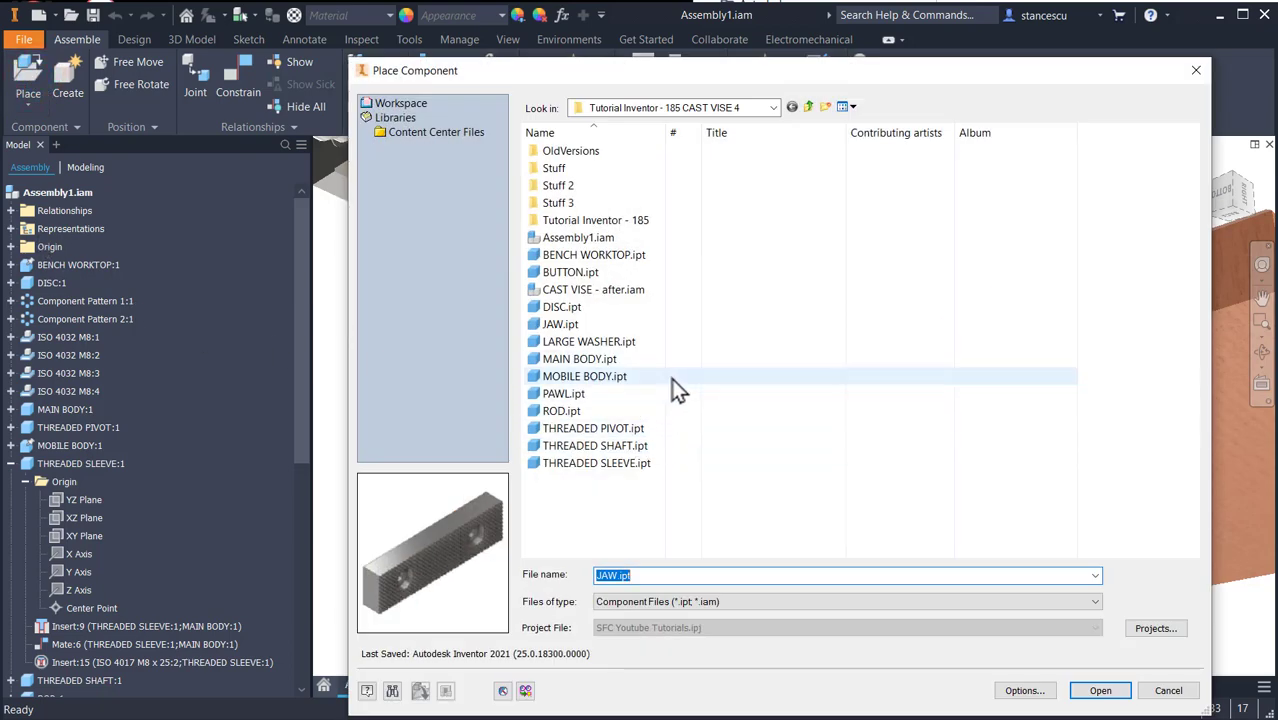
double_click(645, 342)
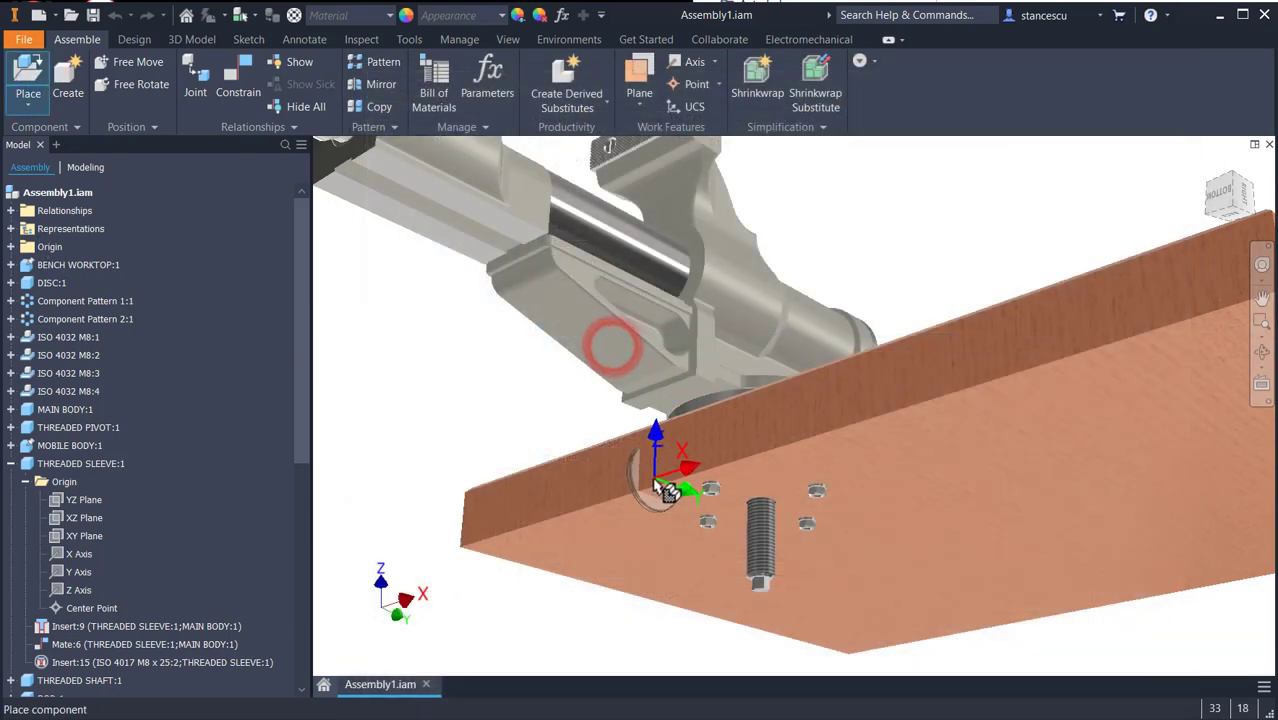
click(468, 413)
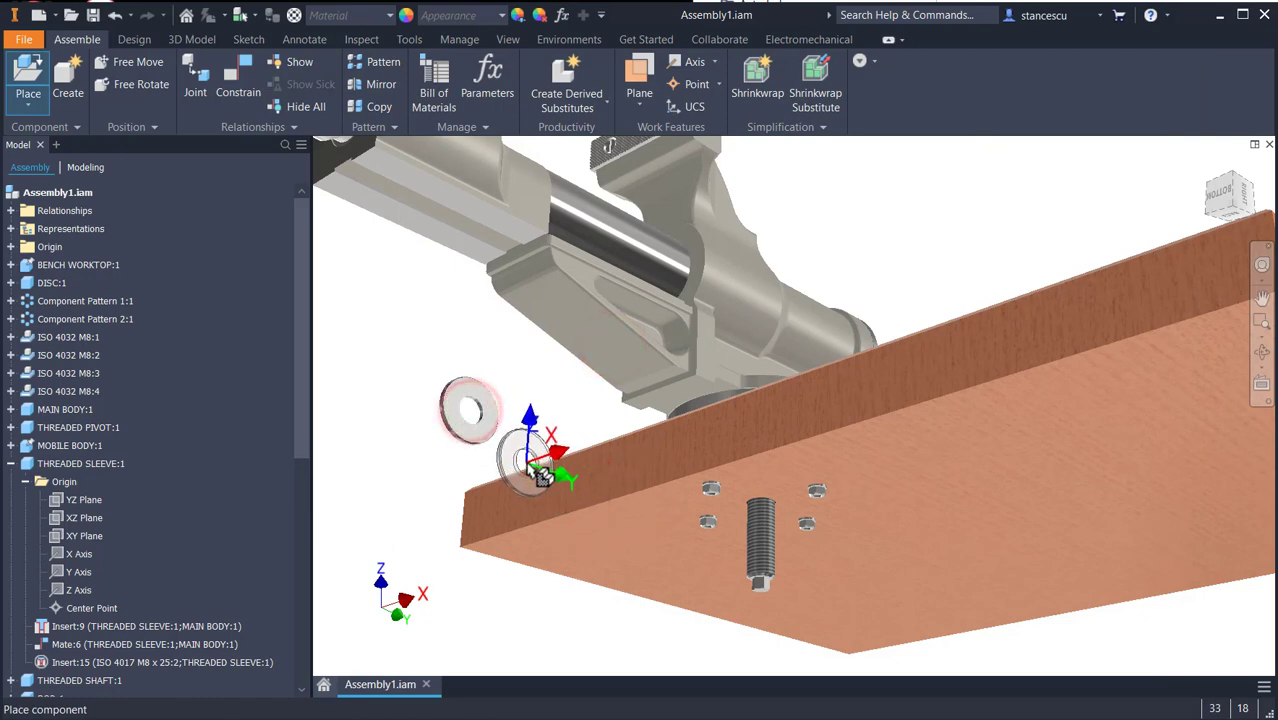
key(Escape)
Constrain the large washer with an Insert constraint around the threaded pivot, against the worktop's underside, at 0 mm offset.
scroll(505, 425, up, 2)
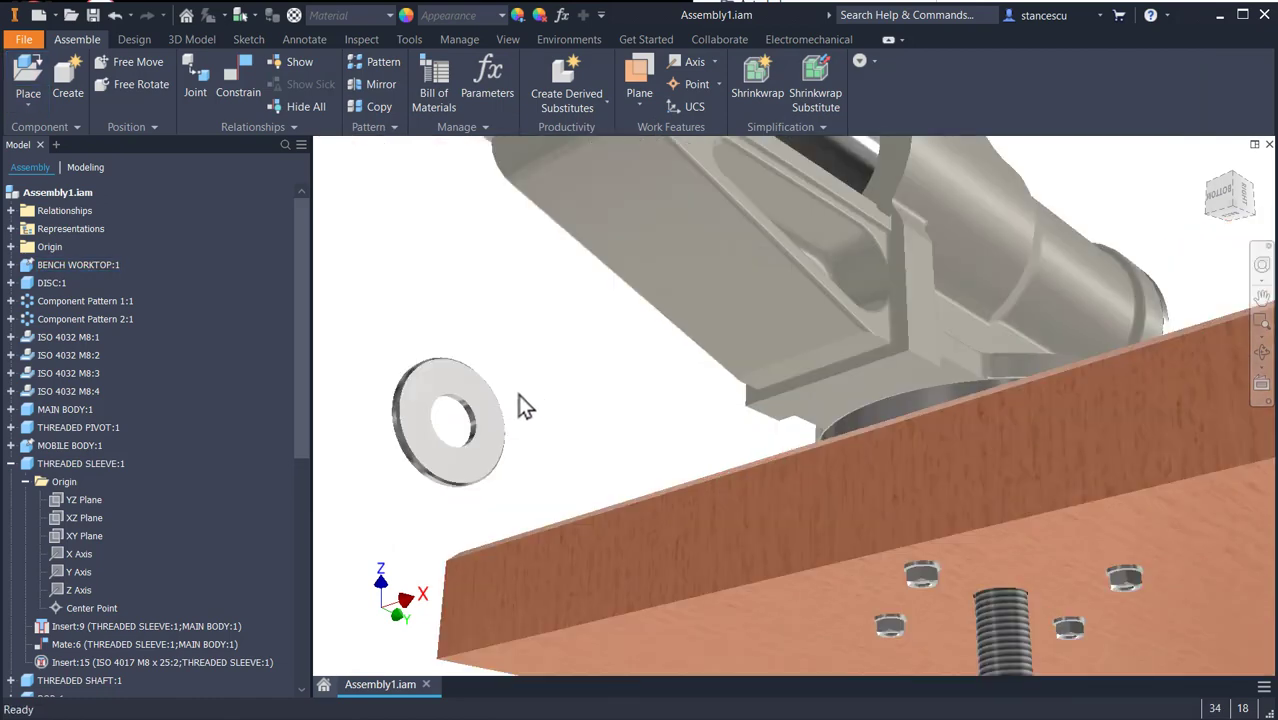
click(238, 86)
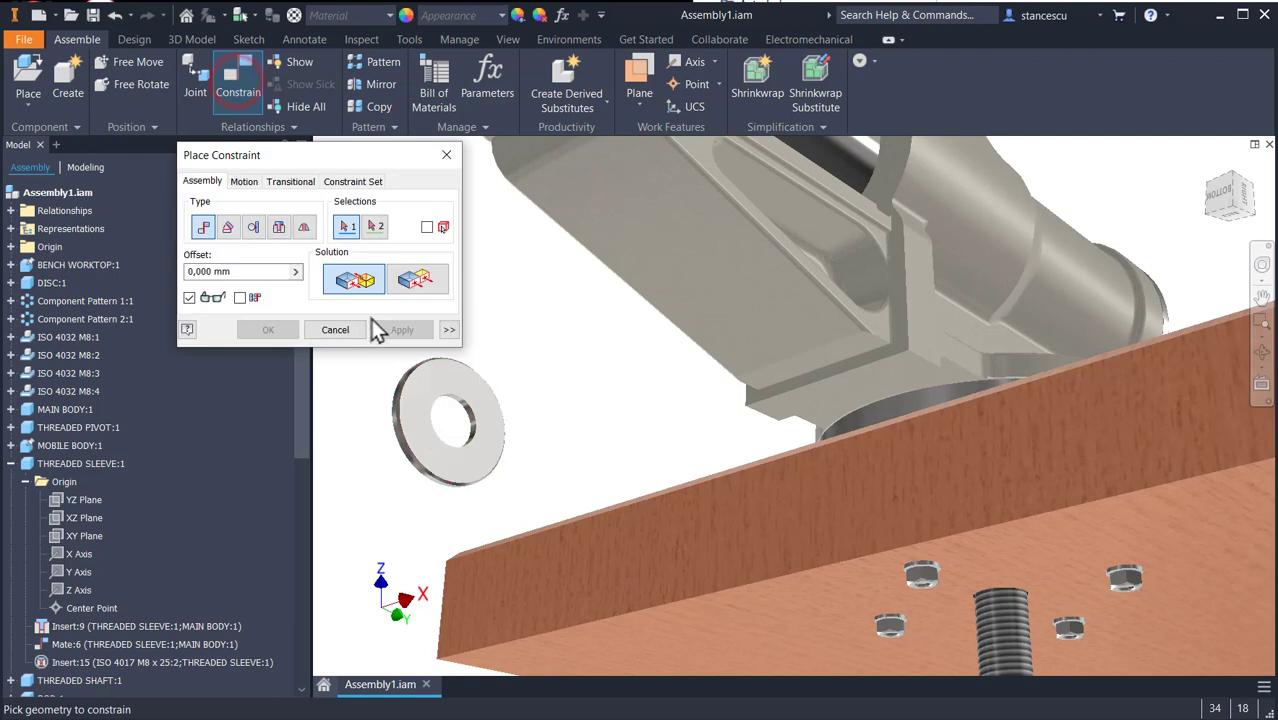
click(280, 228)
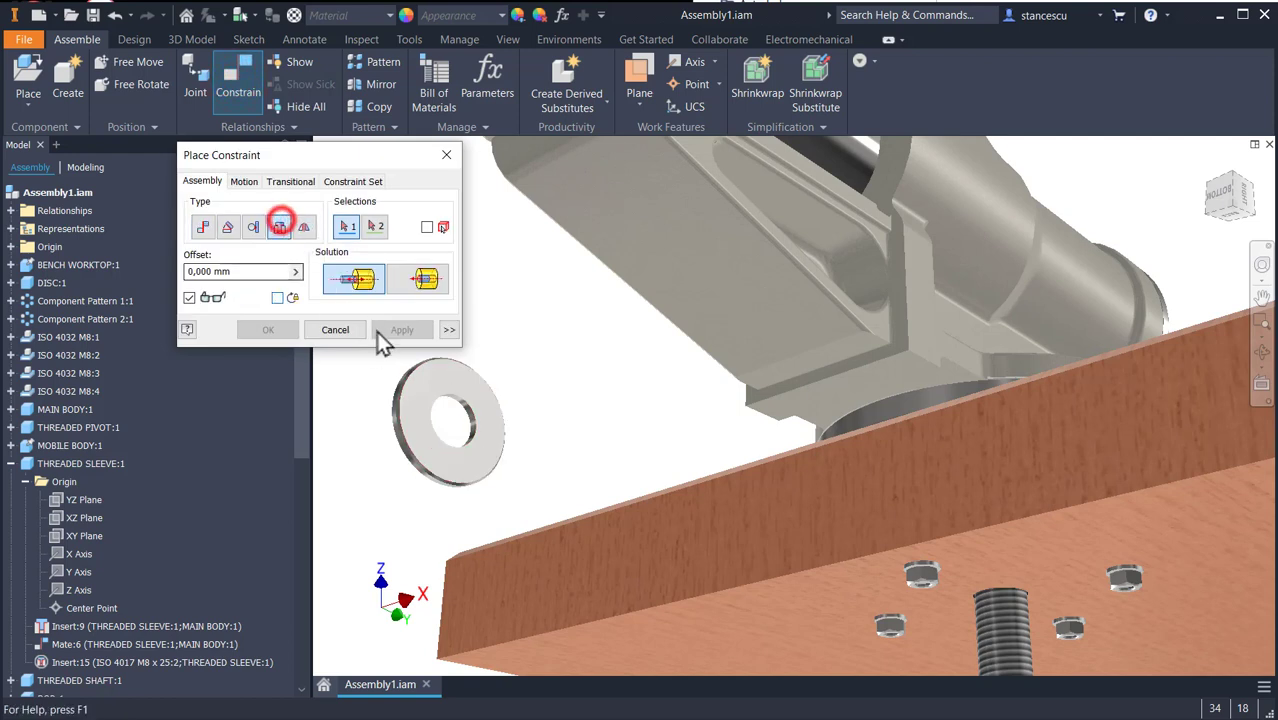
click(455, 418)
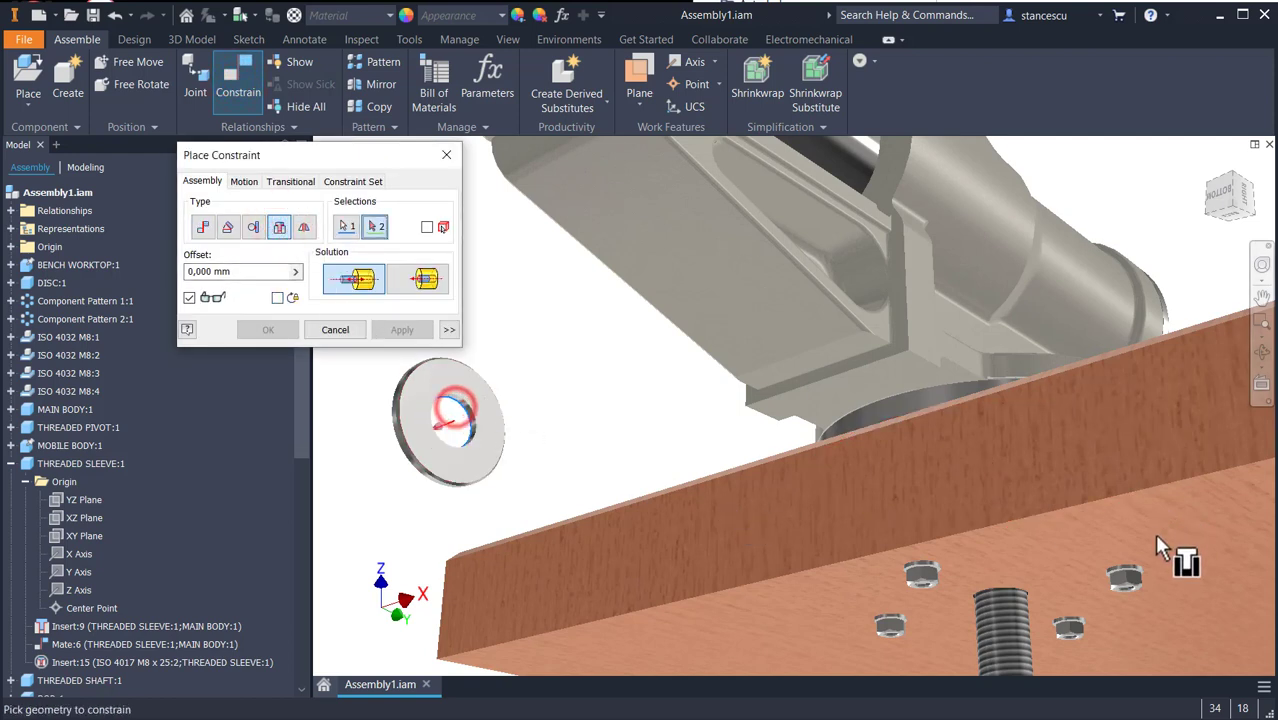
click(1015, 598)
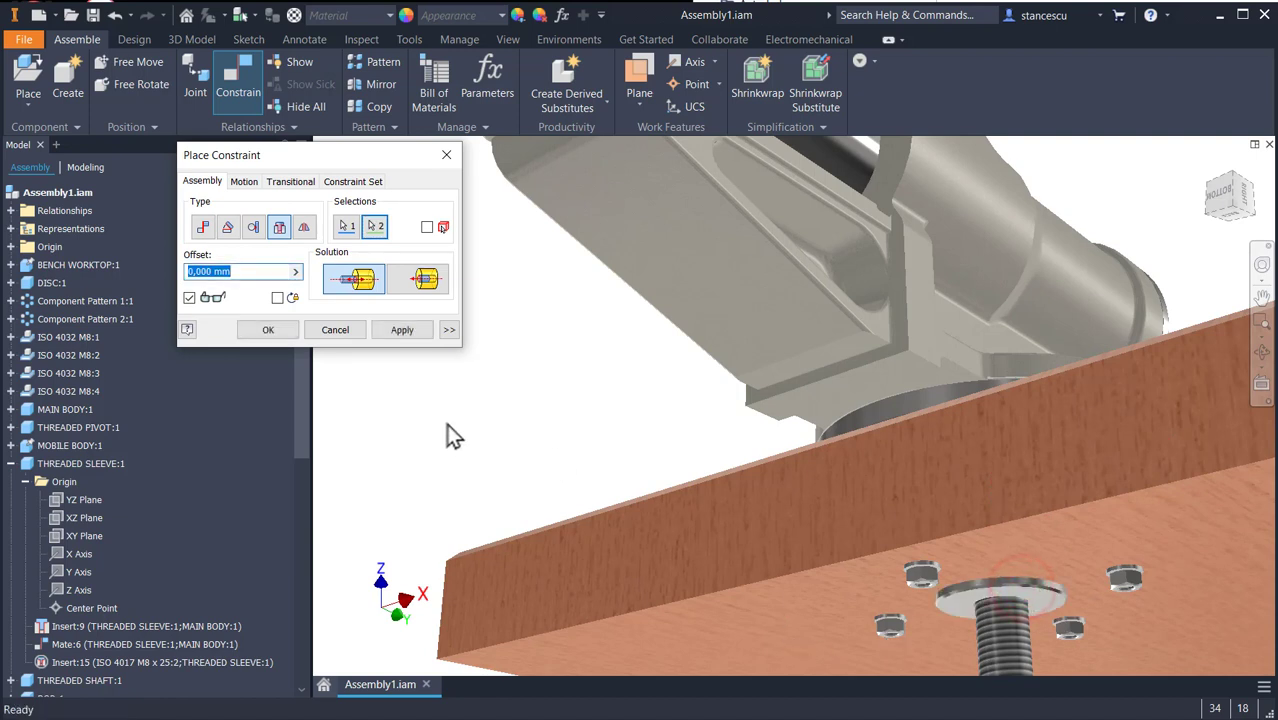
click(285, 329)
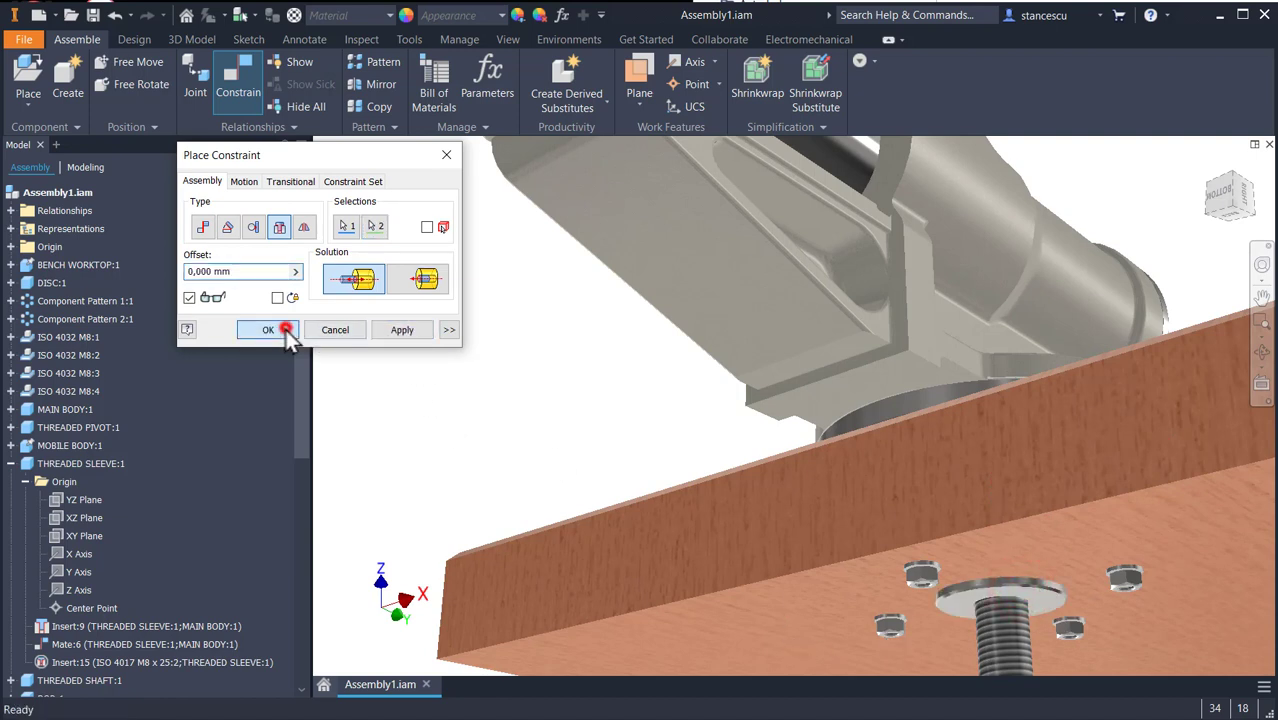
Place an ISO 4032 hex nut from the Content Center on the threaded pivot, seated against the large washer.
middle_drag(564, 463, 553, 363)
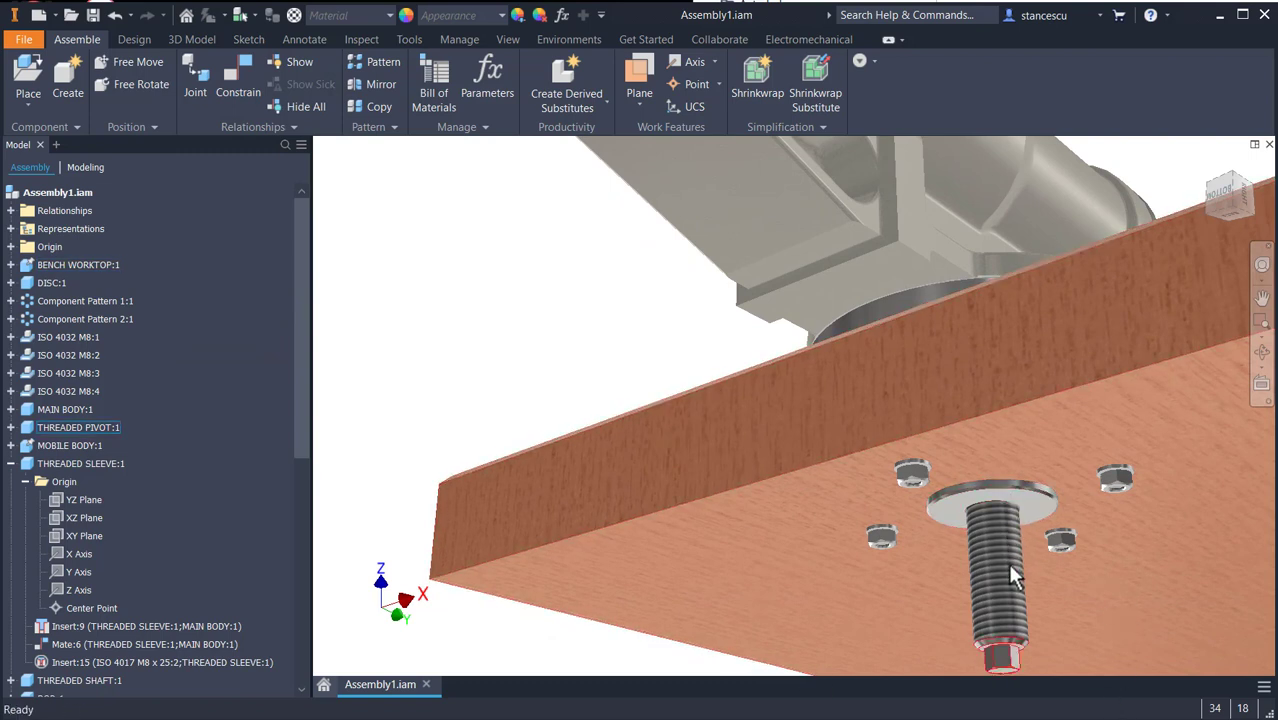
click(27, 112)
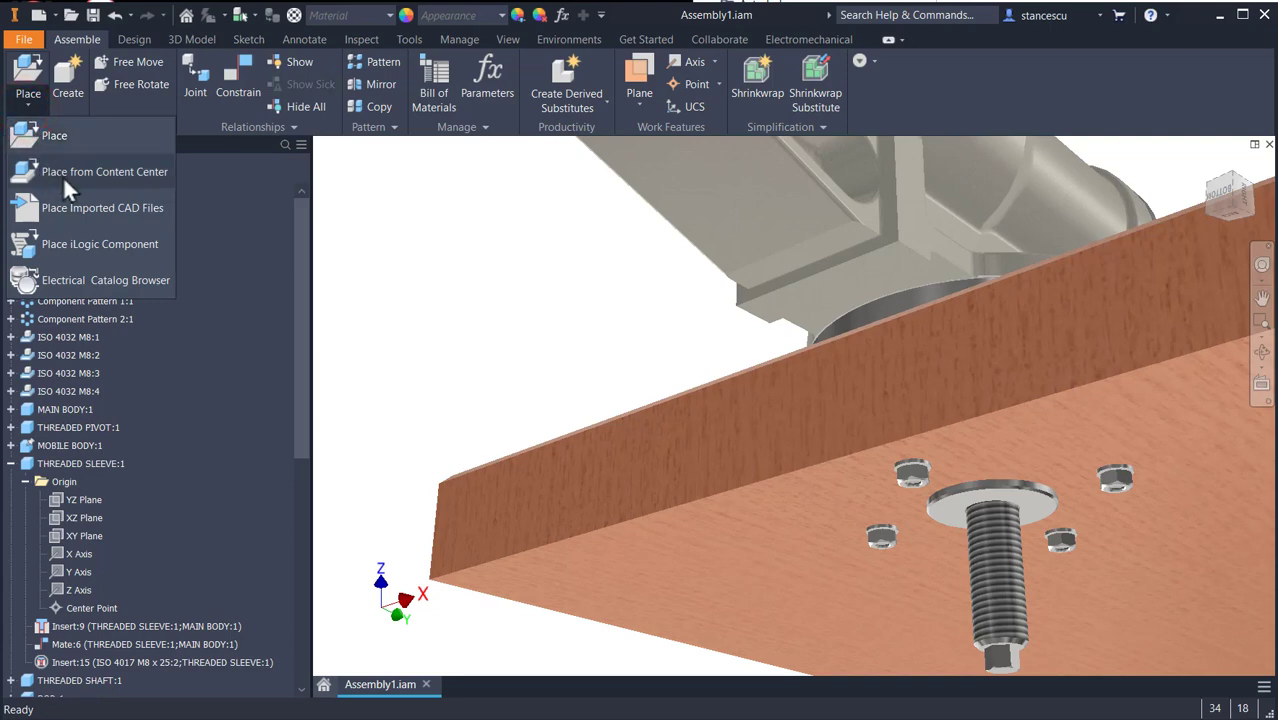
click(66, 166)
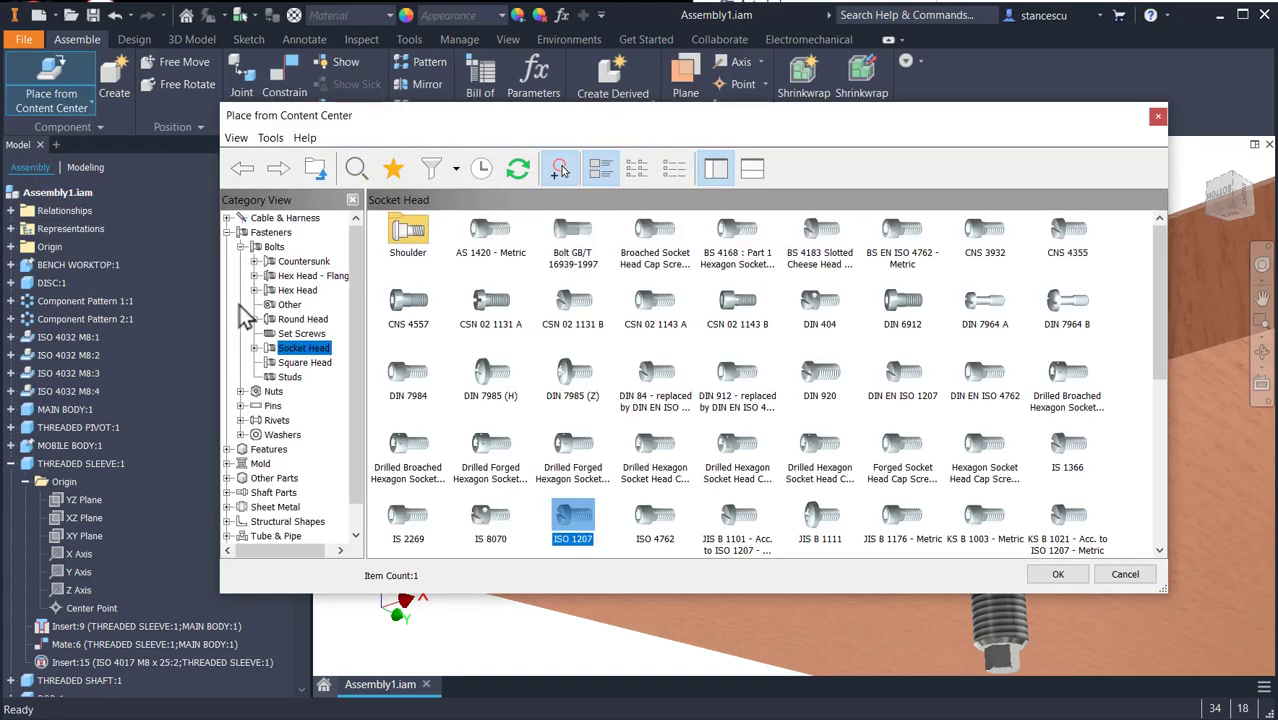
click(260, 393)
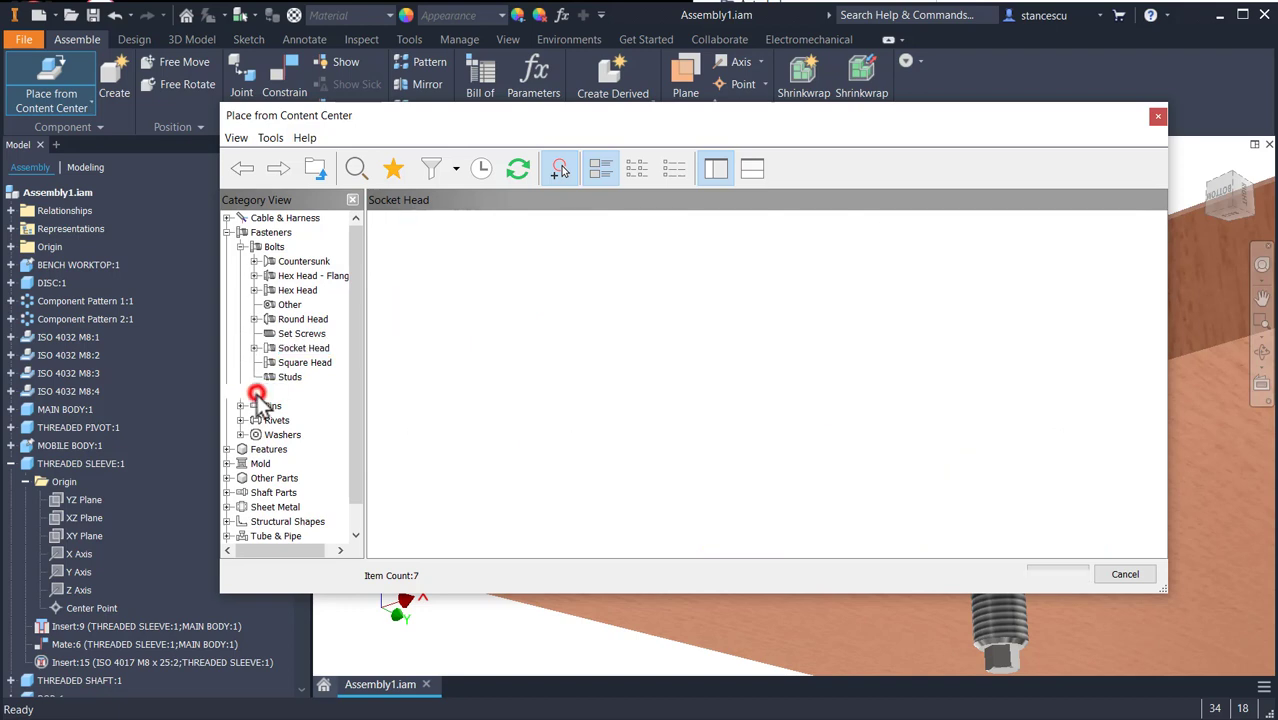
double_click(491, 245)
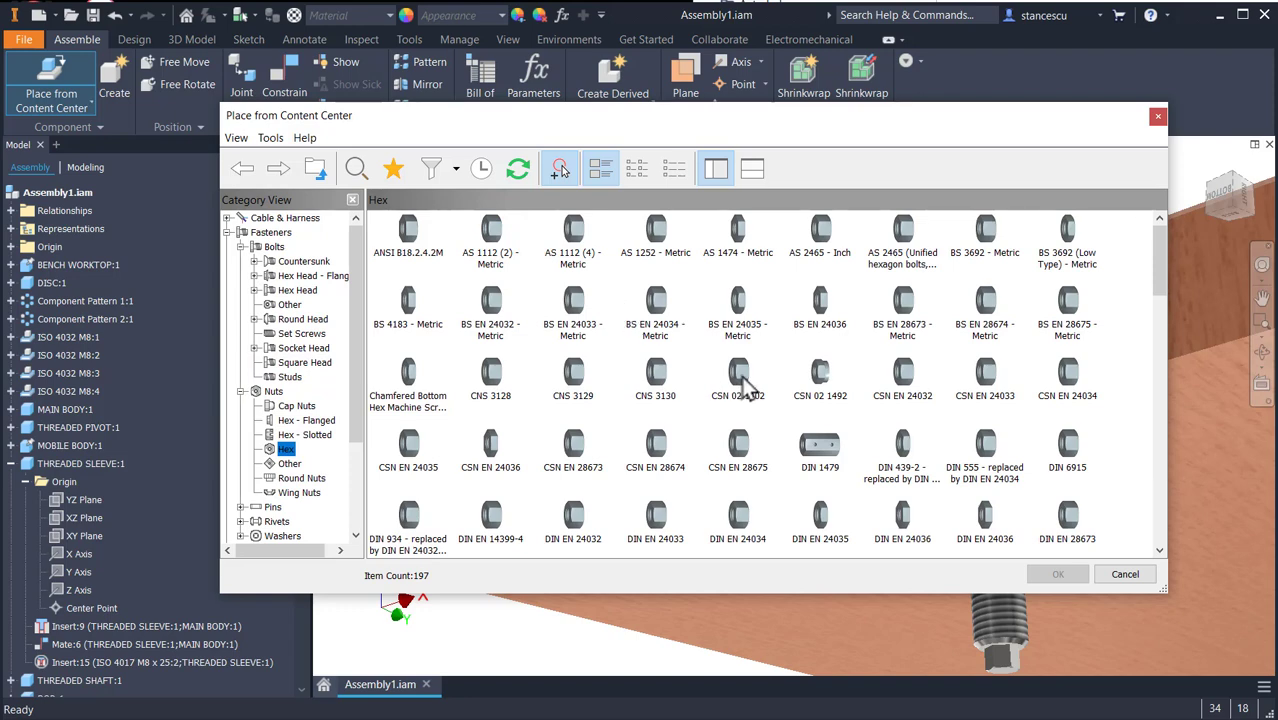
scroll(740, 372, down, 2)
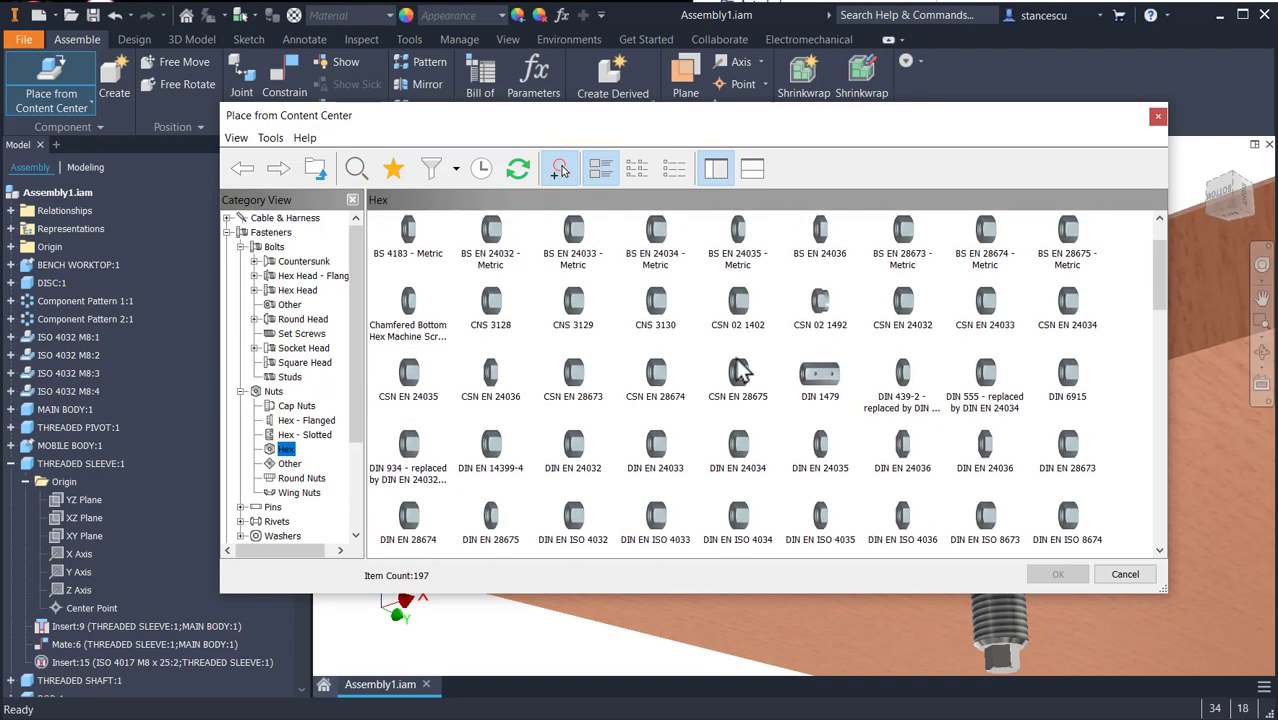
scroll(740, 372, down, 12)
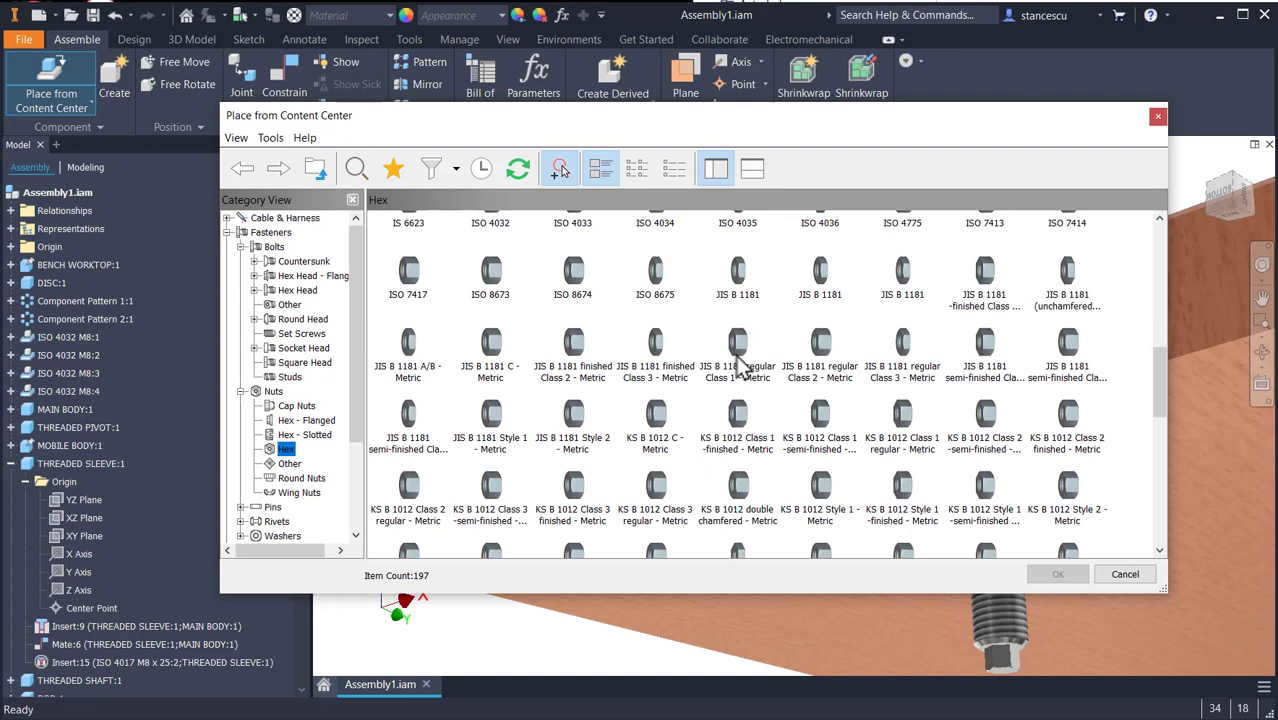
scroll(660, 336, up, 1)
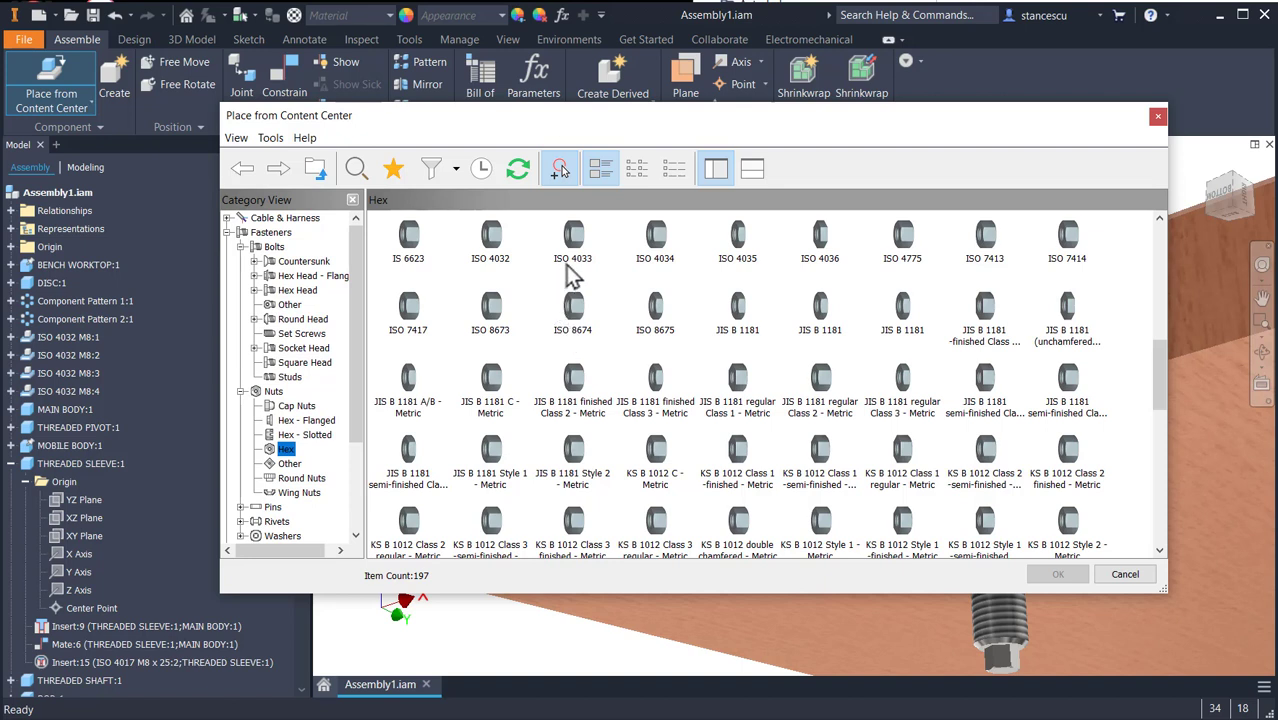
click(491, 240)
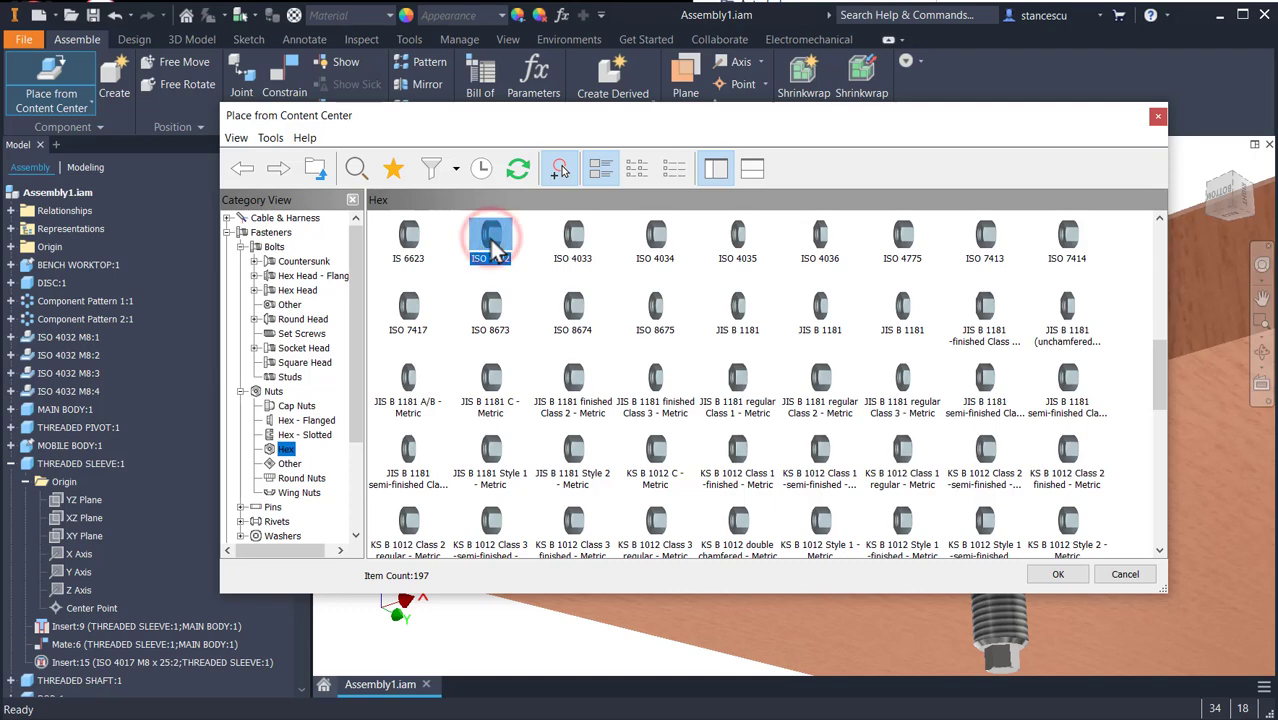
double_click(491, 240)
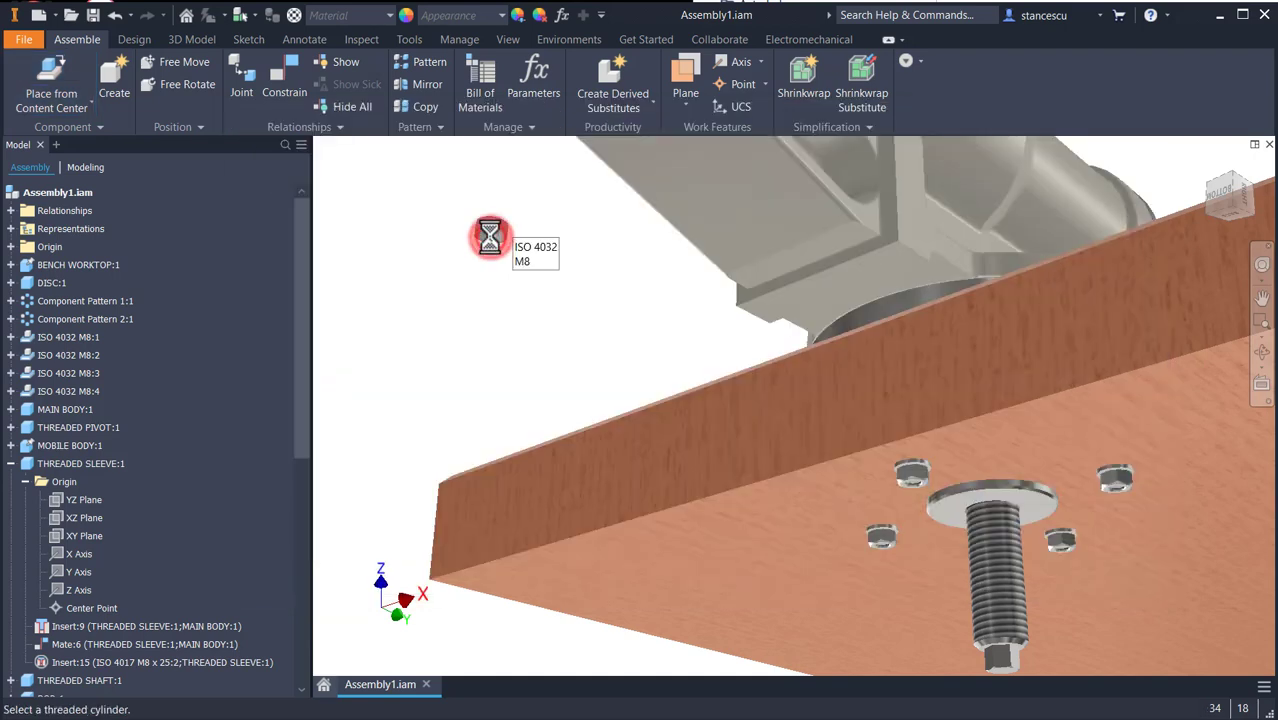
click(990, 510)
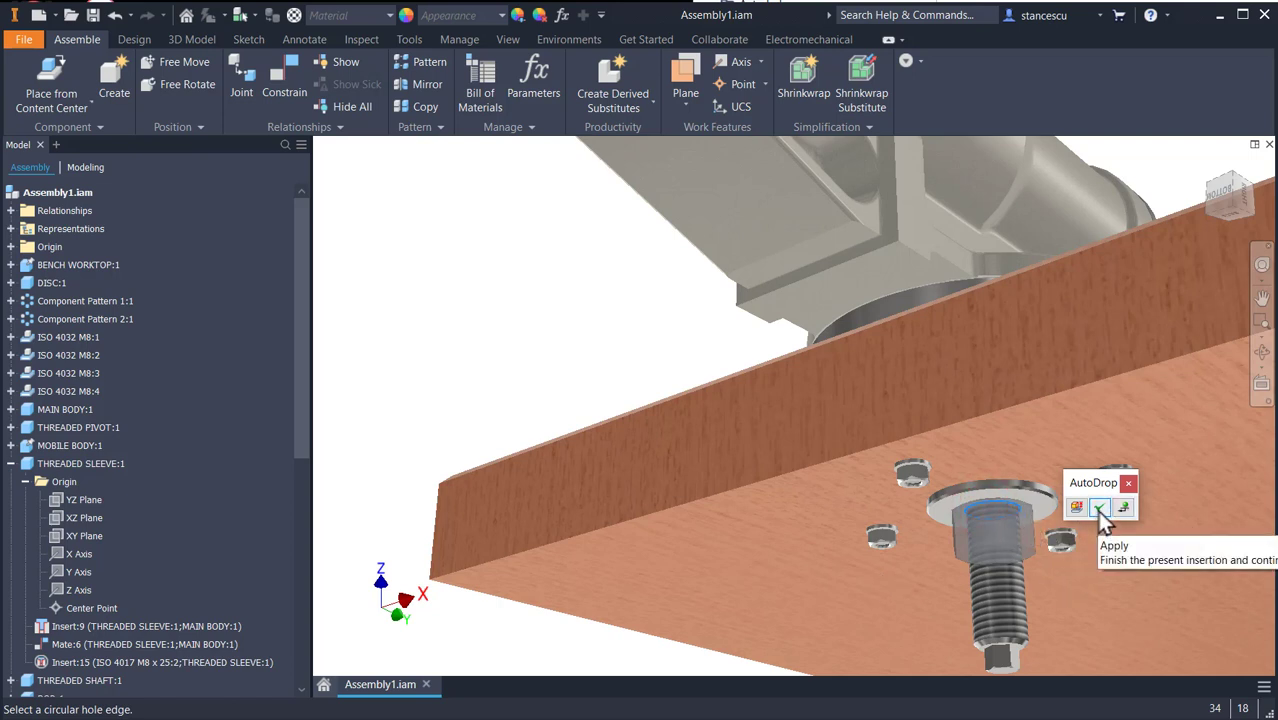
click(1099, 509)
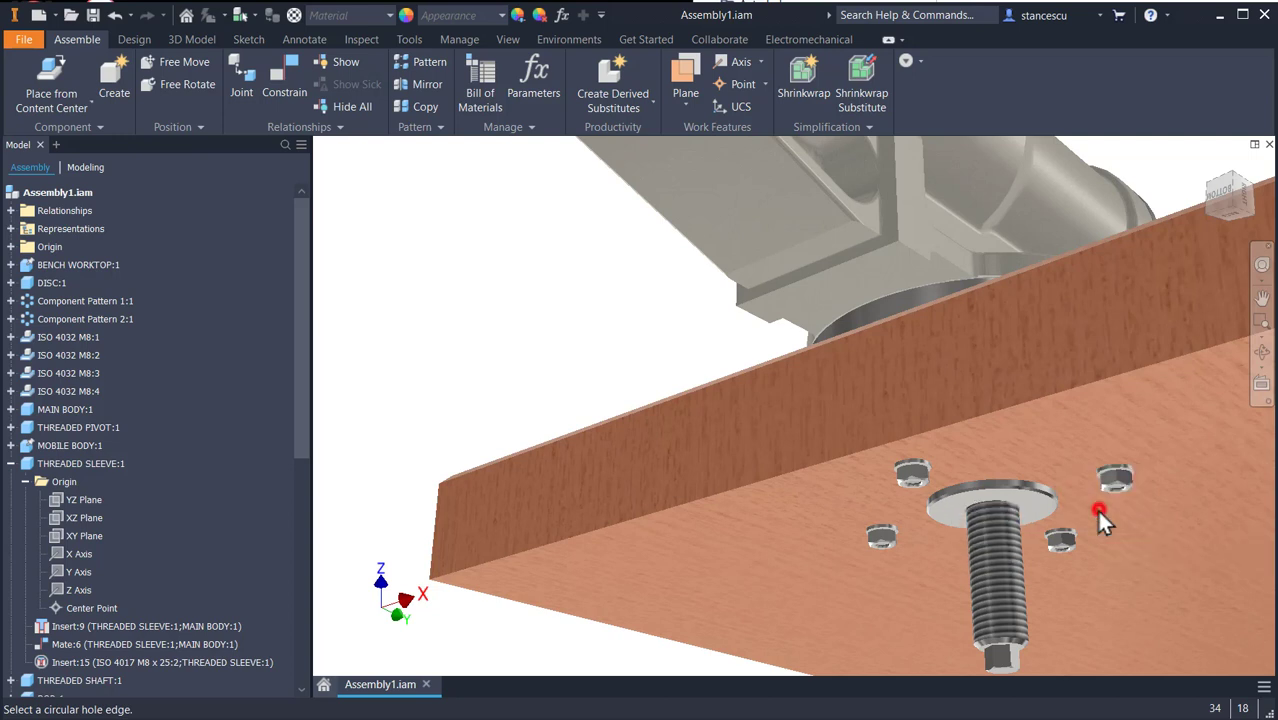
Add a second ISO 4032 nut on the threaded pivot directly beneath the first one and finish placing nuts.
click(1003, 557)
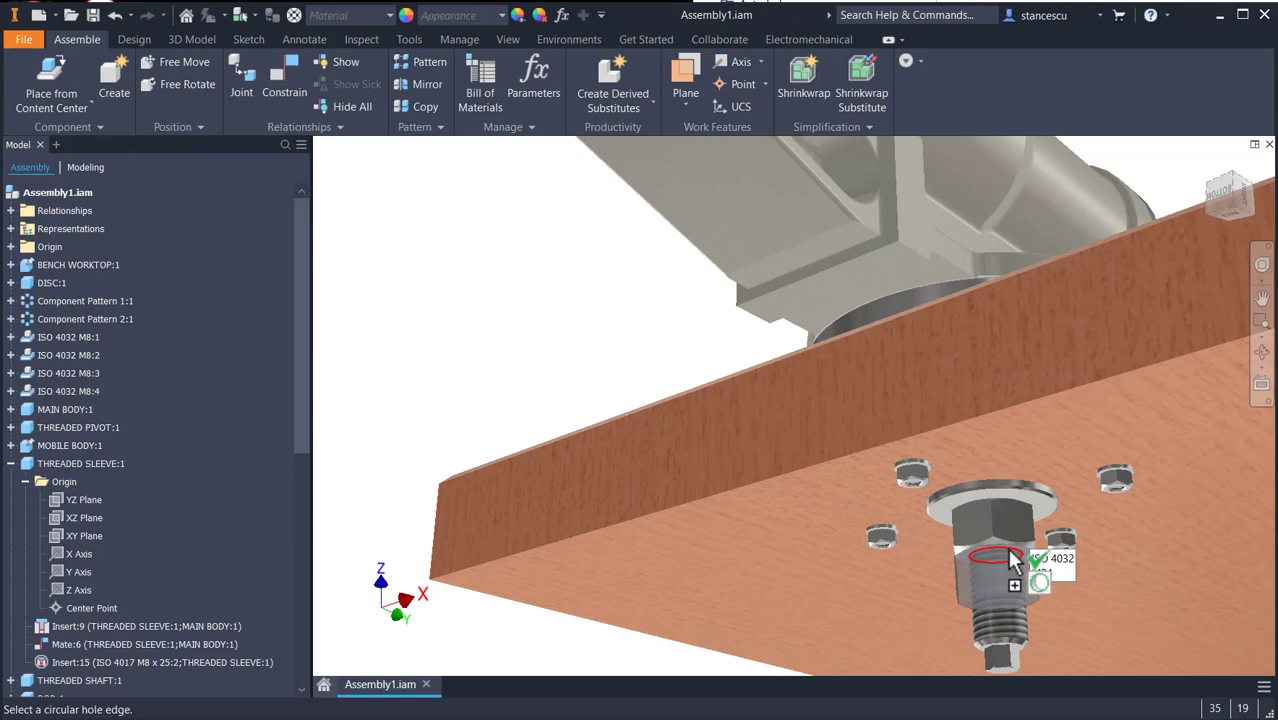
click(1010, 550)
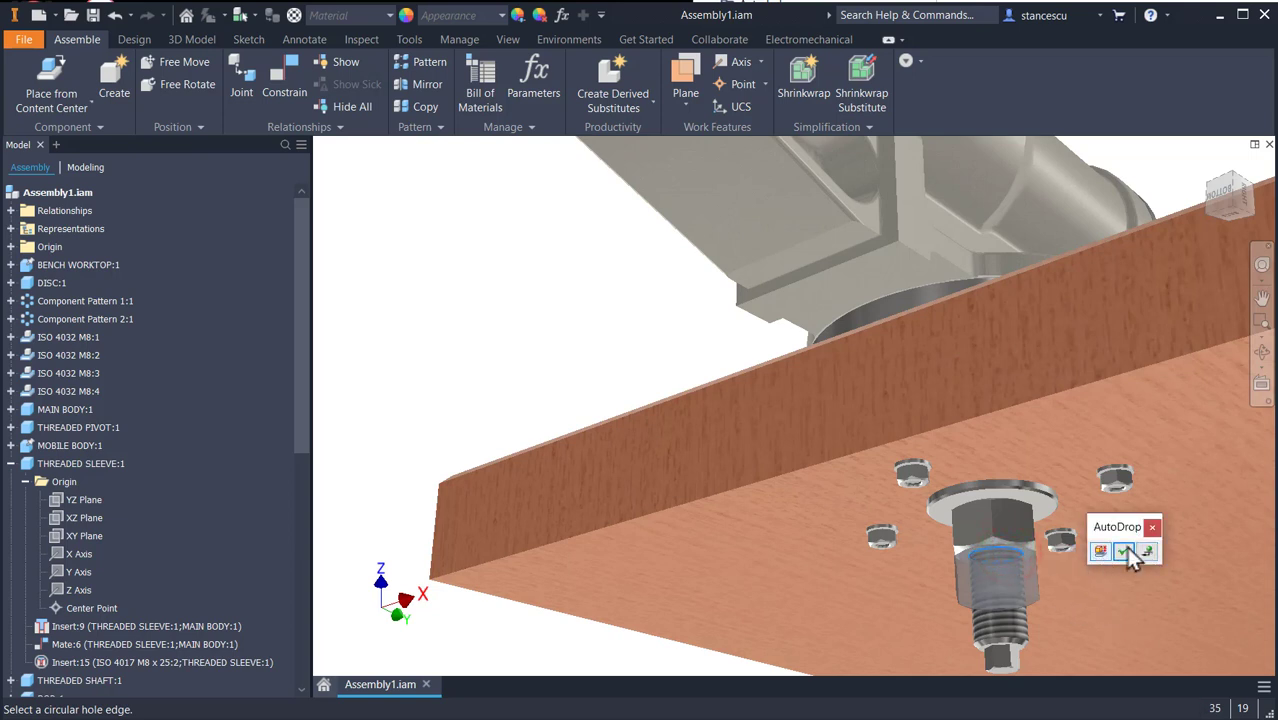
click(1124, 551)
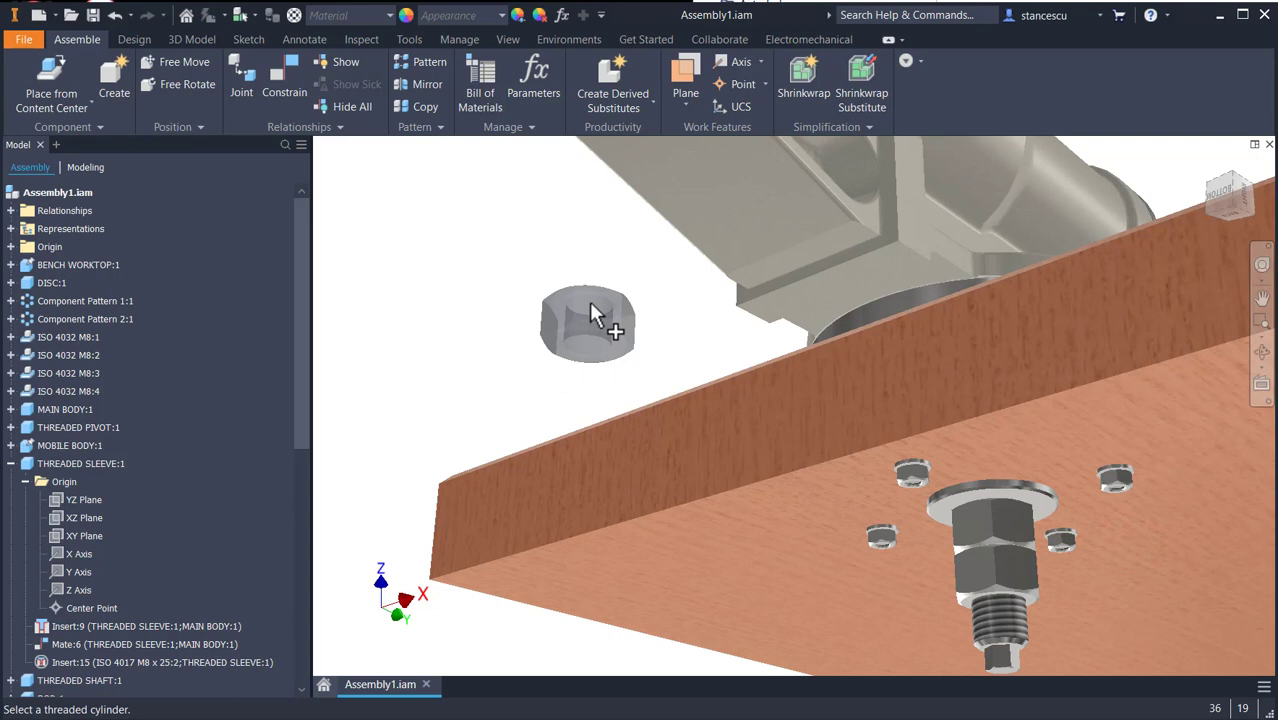
key(Escape)
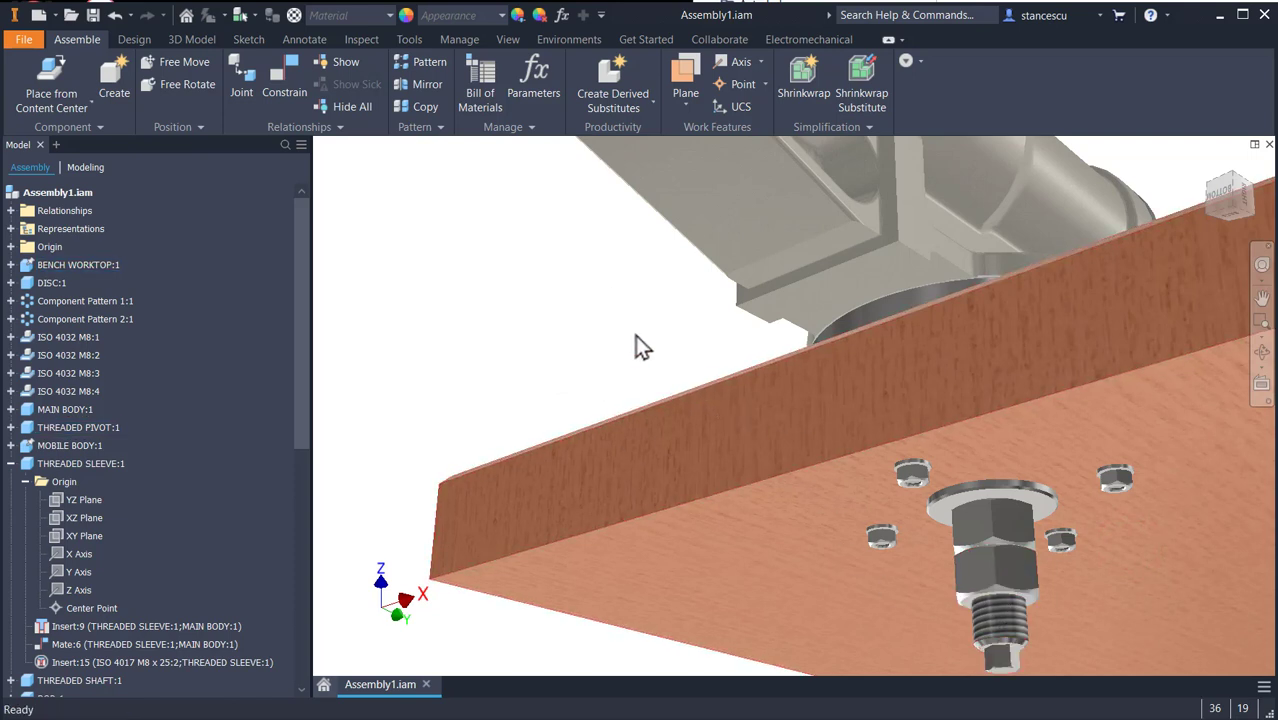
Examine the assembled vise on the worktop from the home view and in a close-up of its bodies and jaws.
key(F6)
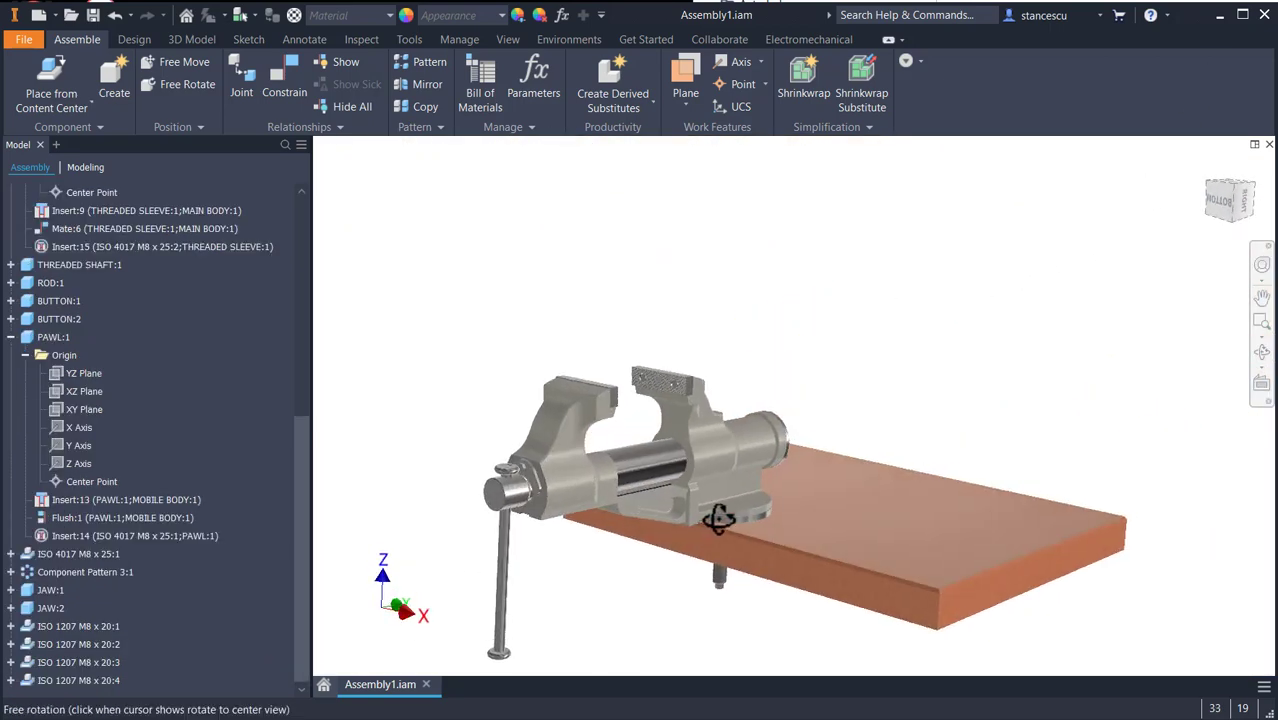
drag(719, 520, 722, 530)
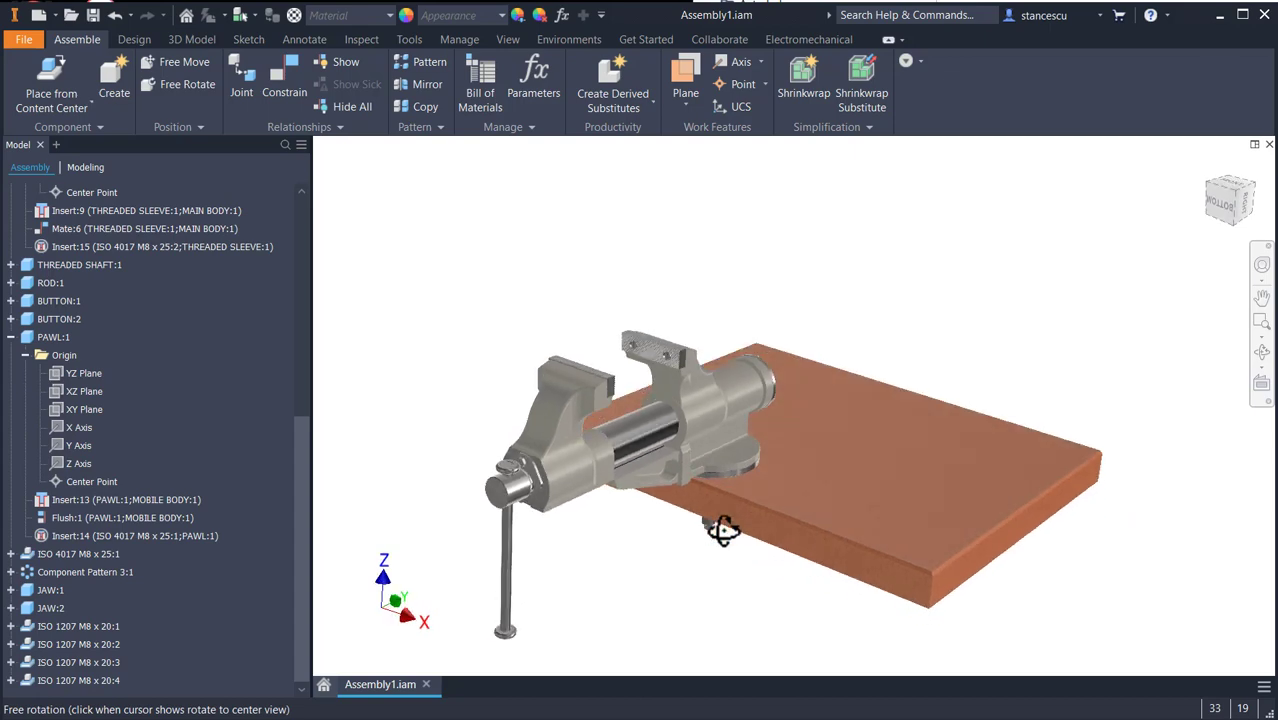
scroll(718, 529, up, 3)
middle_drag(736, 536, 974, 609)
scroll(772, 508, down, 3)
scroll(795, 510, up, 4)
click(781, 564)
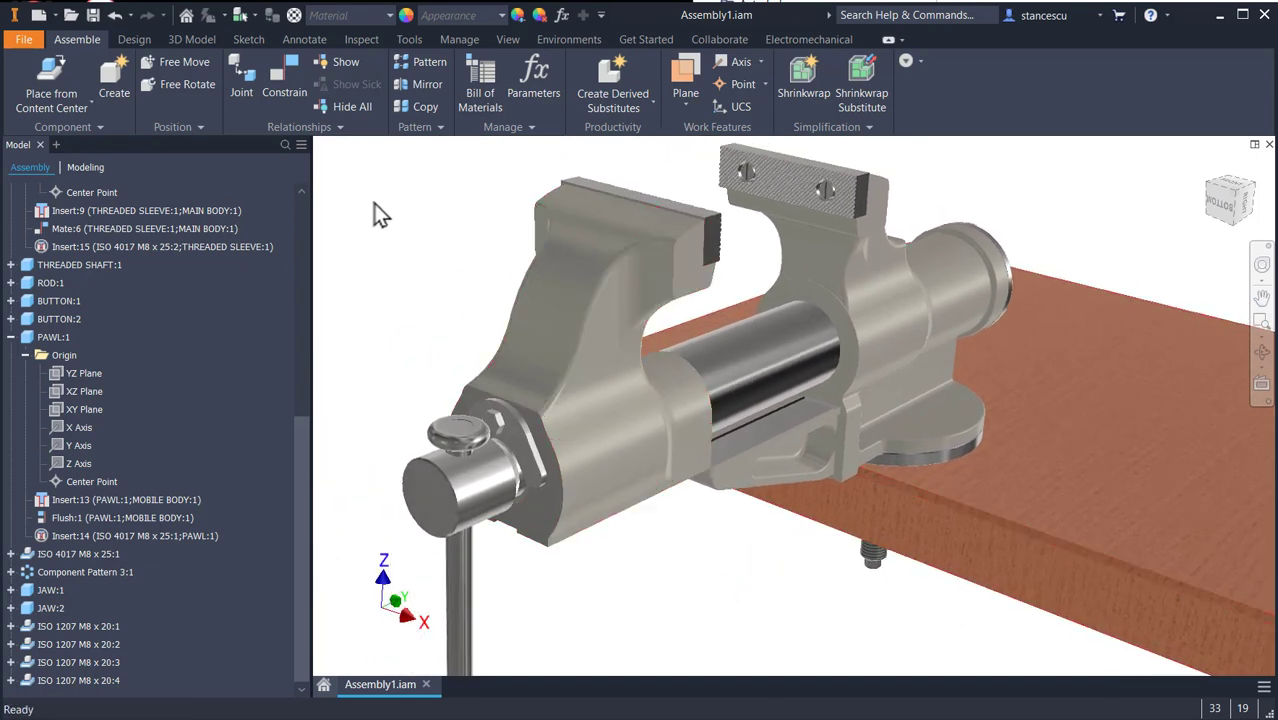
click(392, 250)
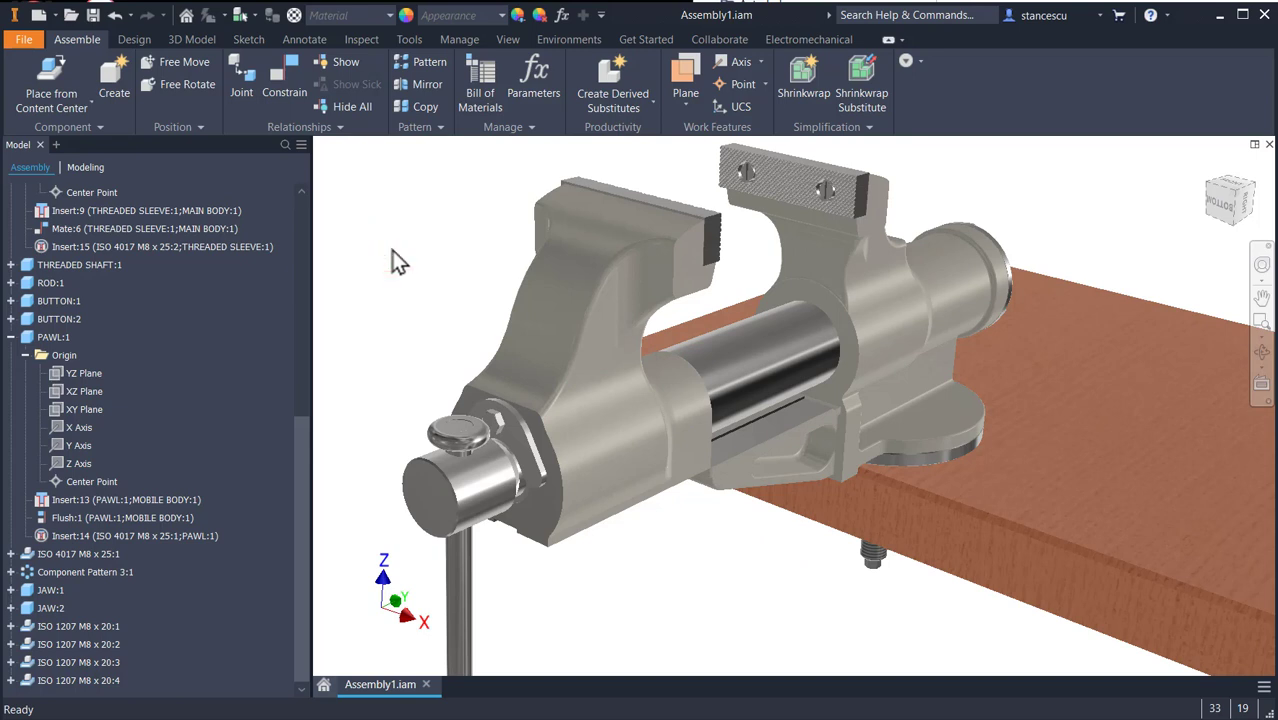